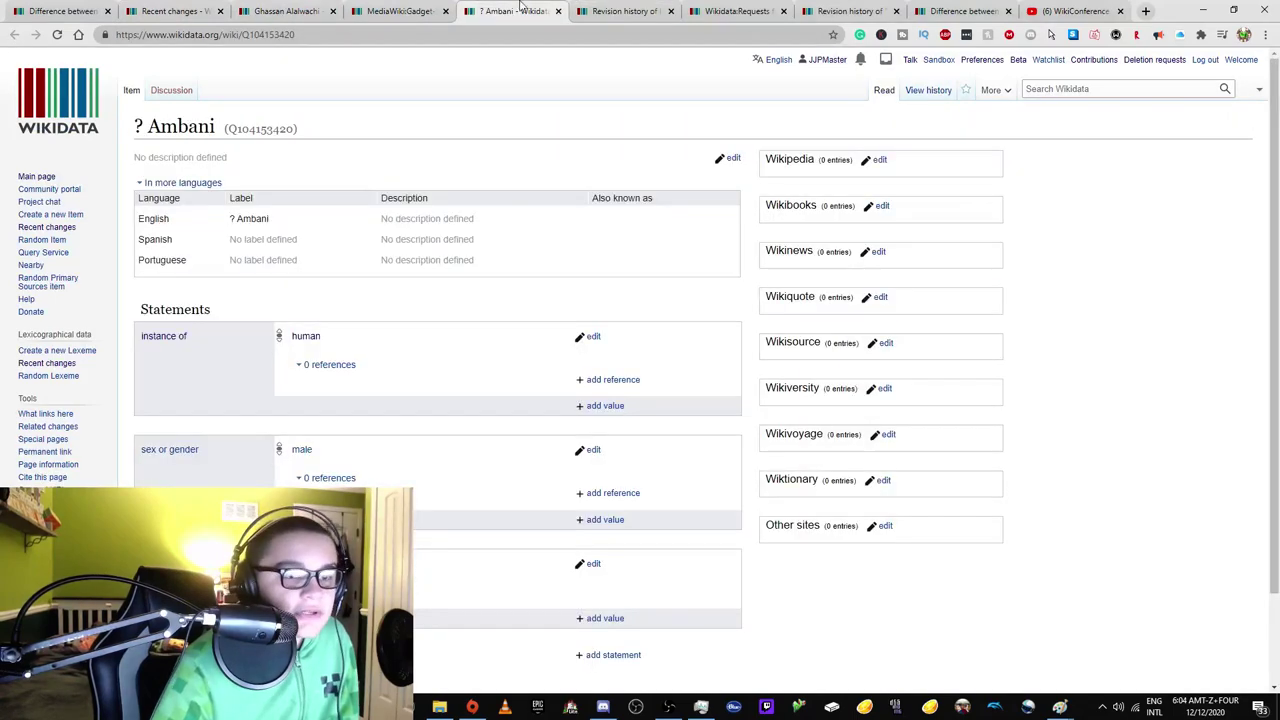
# Check Q104153406's revision history, then draft a deletion request with reason 'Page is completely blank.'.
pyautogui.click(577, 8)
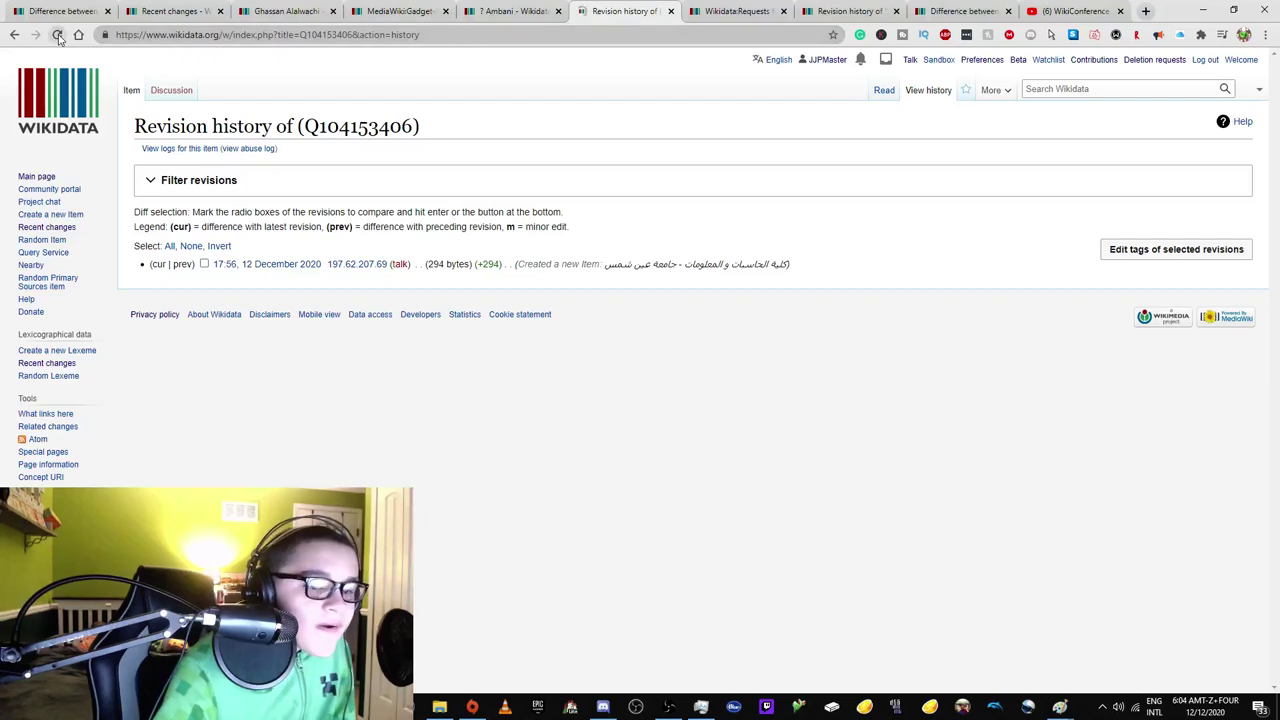
pyautogui.click(132, 90)
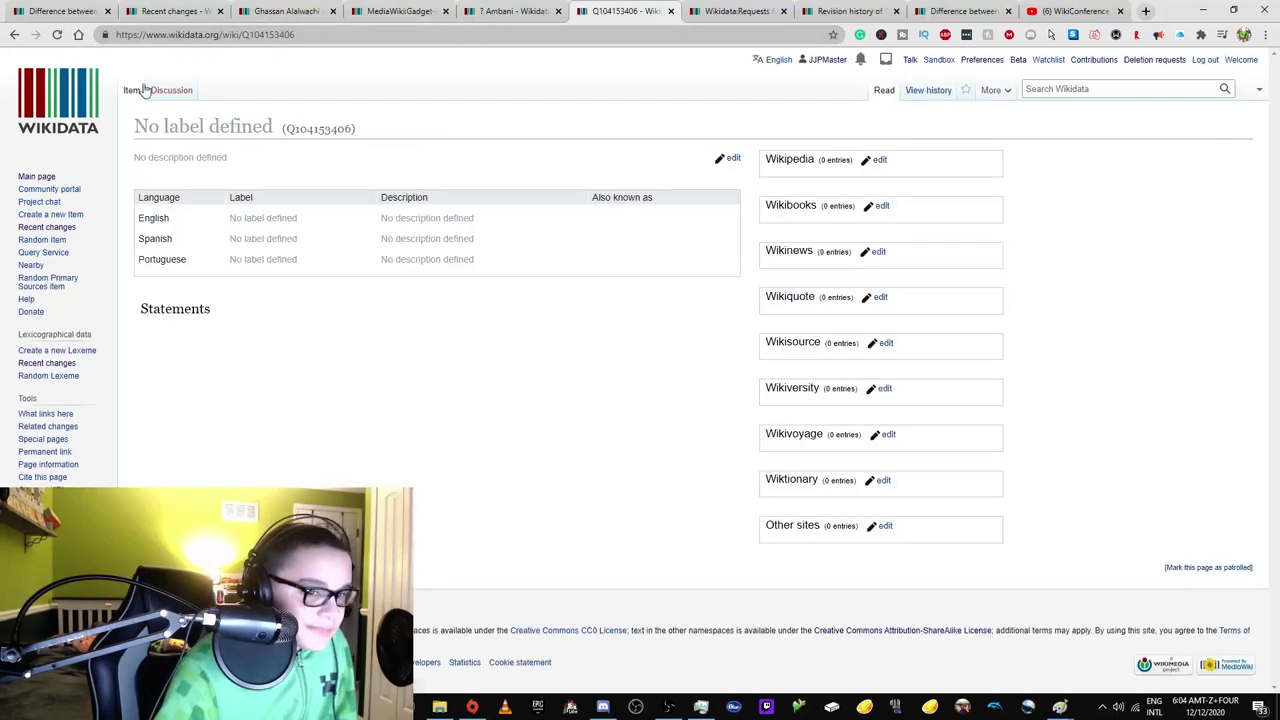
pyautogui.click(925, 93)
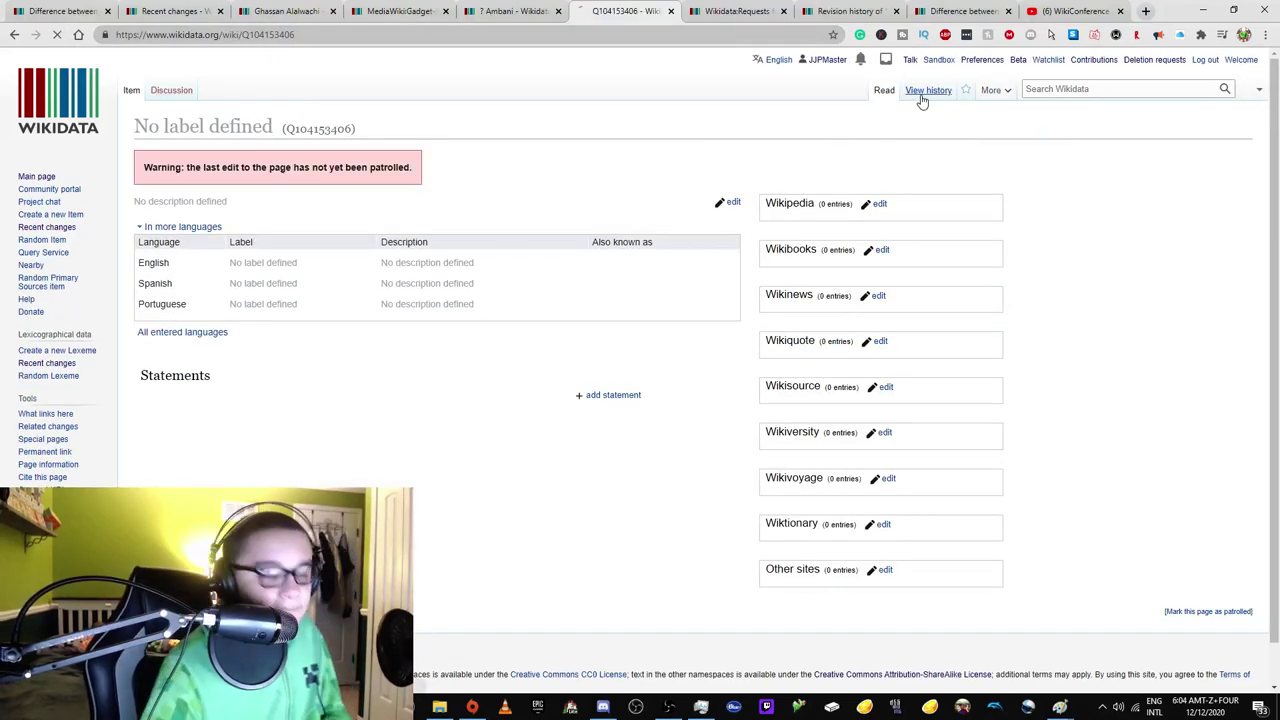
pyautogui.click(910, 90)
pyautogui.moveTo(1018, 95)
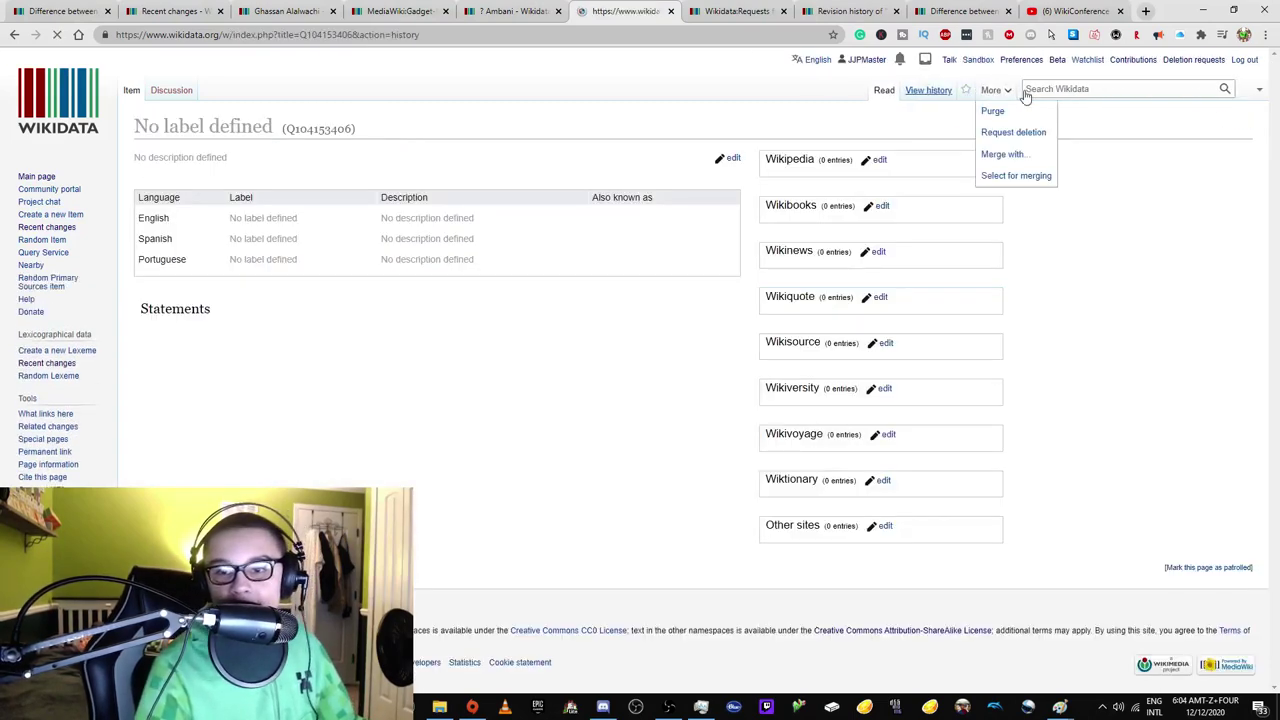
pyautogui.click(889, 96)
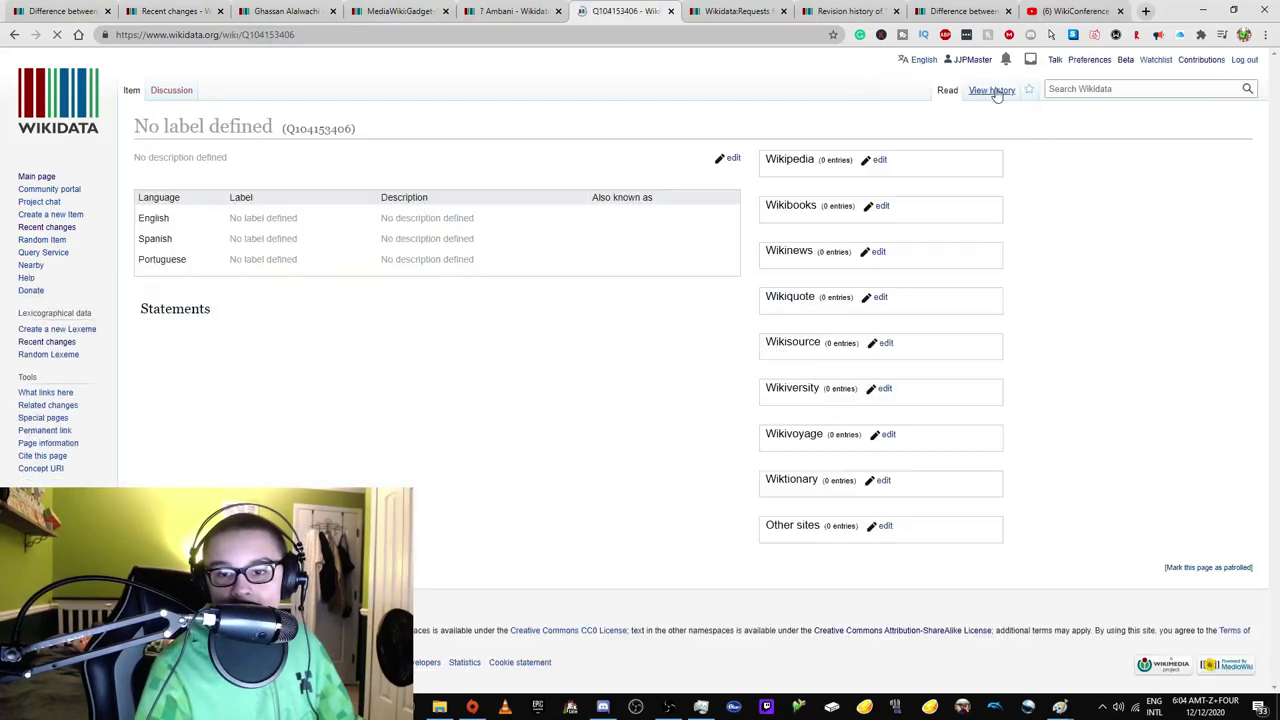
pyautogui.click(1020, 133)
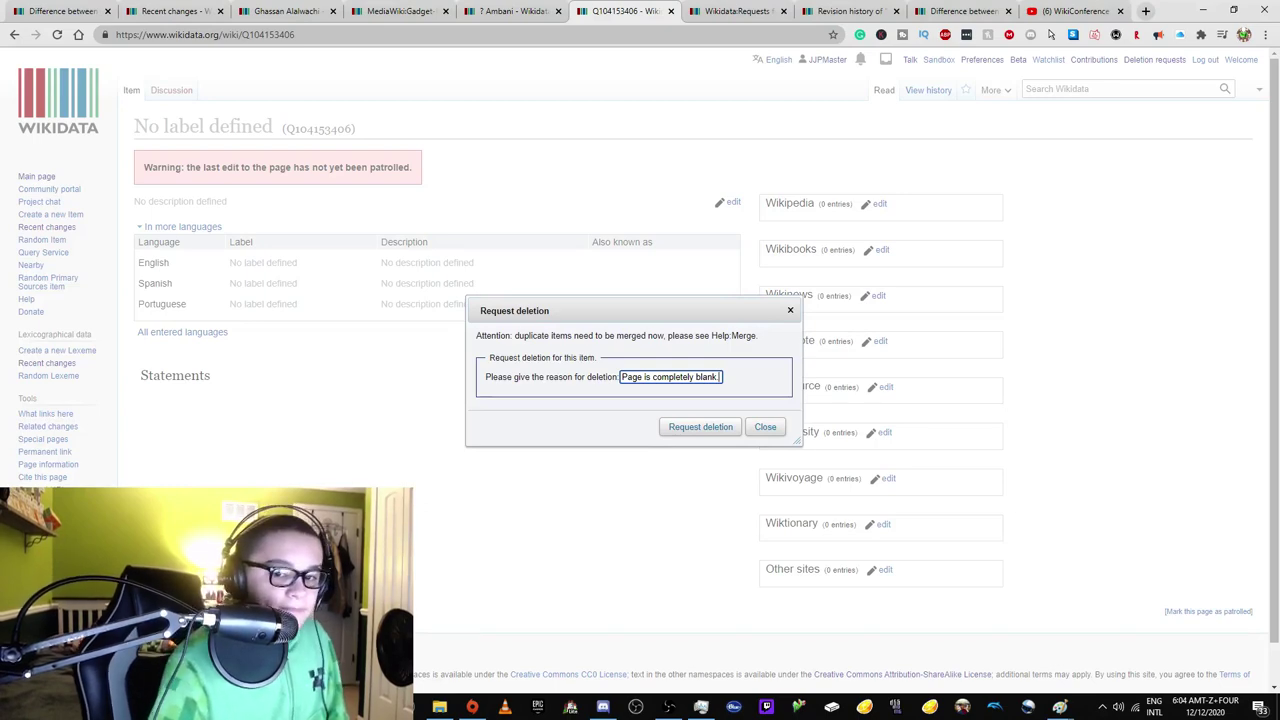
# Move to the next tab and load the WD:NPP page, which turns out empty.
pyautogui.click(285, 11)
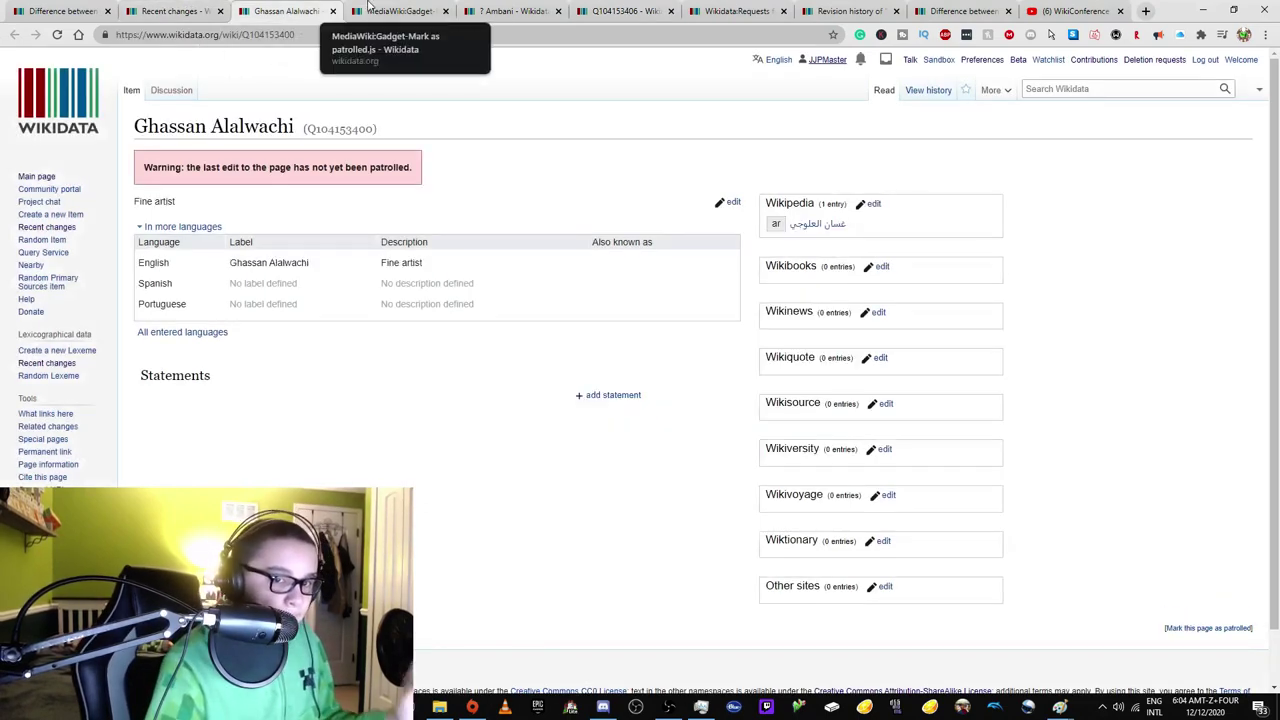
pyautogui.hotkey('ctrl', 'Tab')
pyautogui.moveTo(247, 30); pyautogui.dragTo(405, 34)
pyautogui.write('WD:NPP')
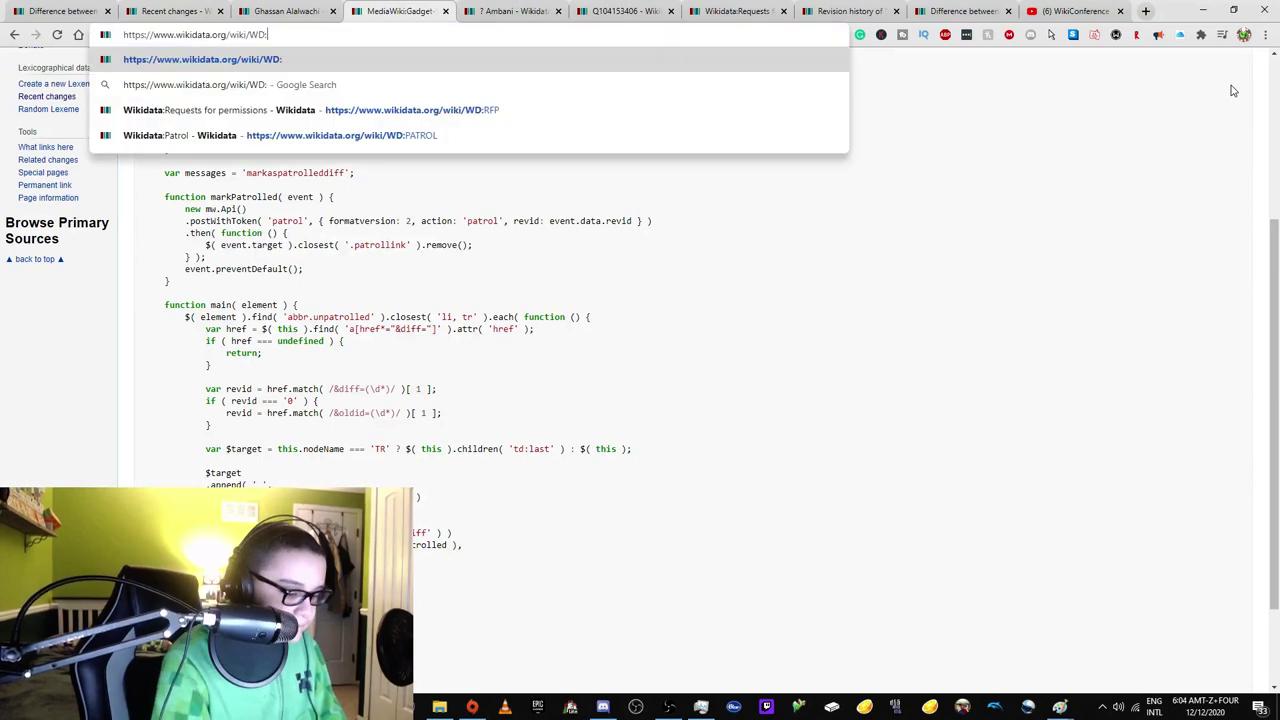
pyautogui.press('Return')
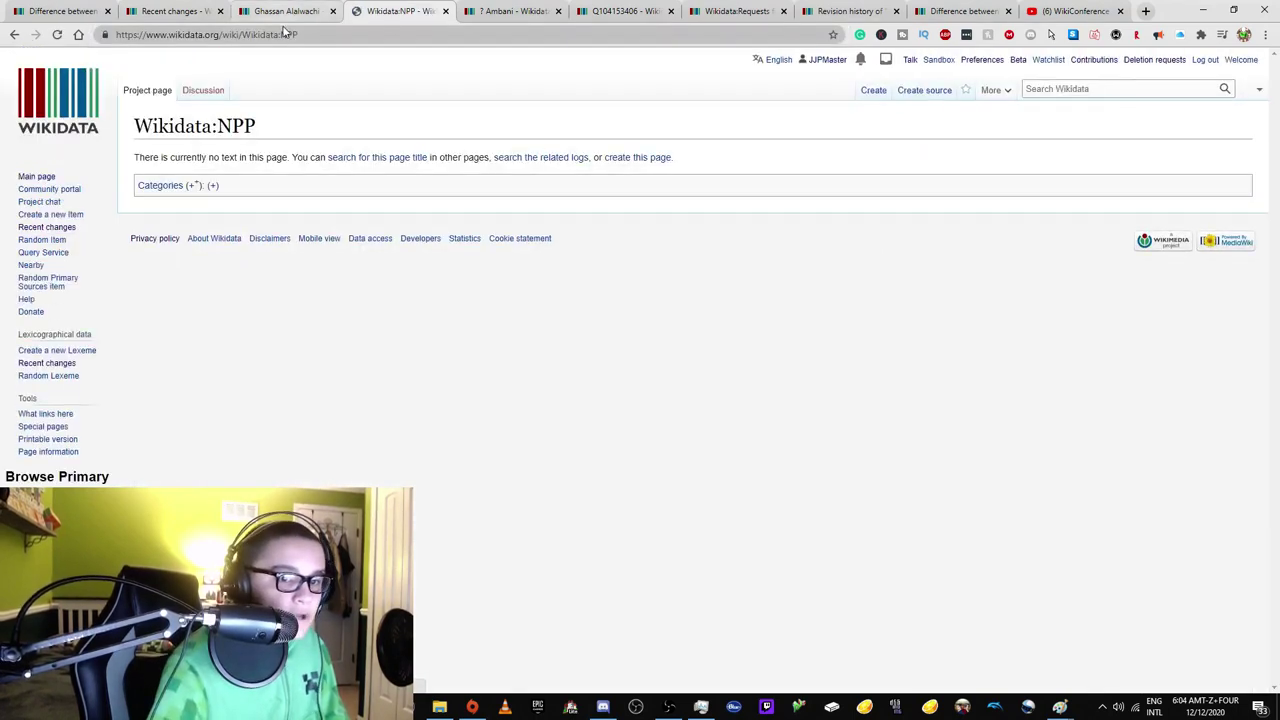
# Load Wikidata:Patrol, dismiss the extra UBX window, and scroll through the Patrol guidance.
pyautogui.doubleClick(290, 35)
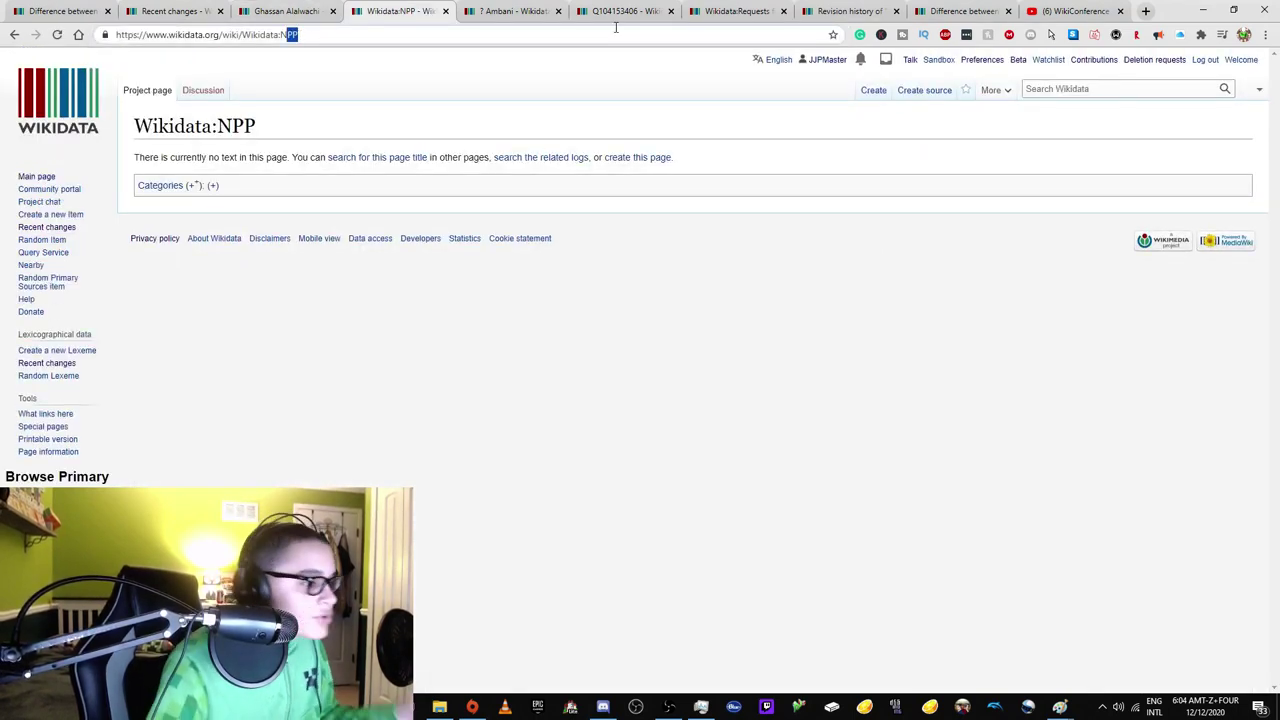
pyautogui.press('BackSpace')
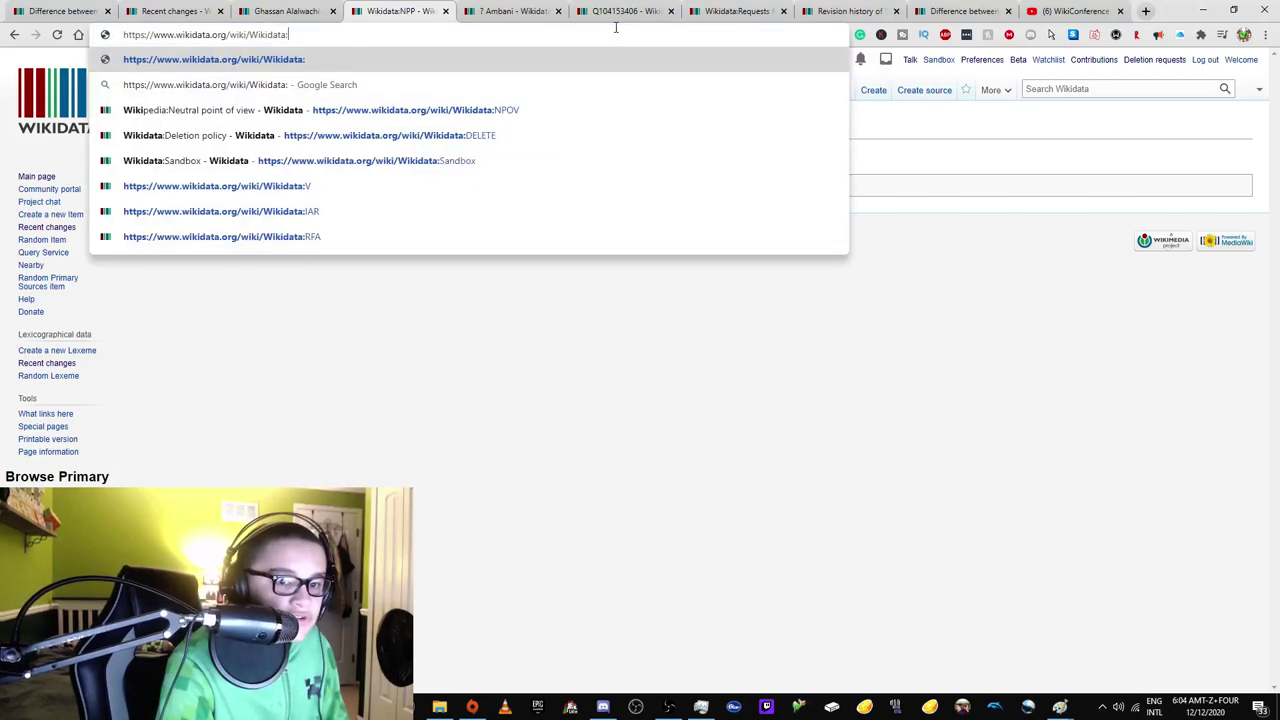
pyautogui.write('Patrol')
pyautogui.press('Return')
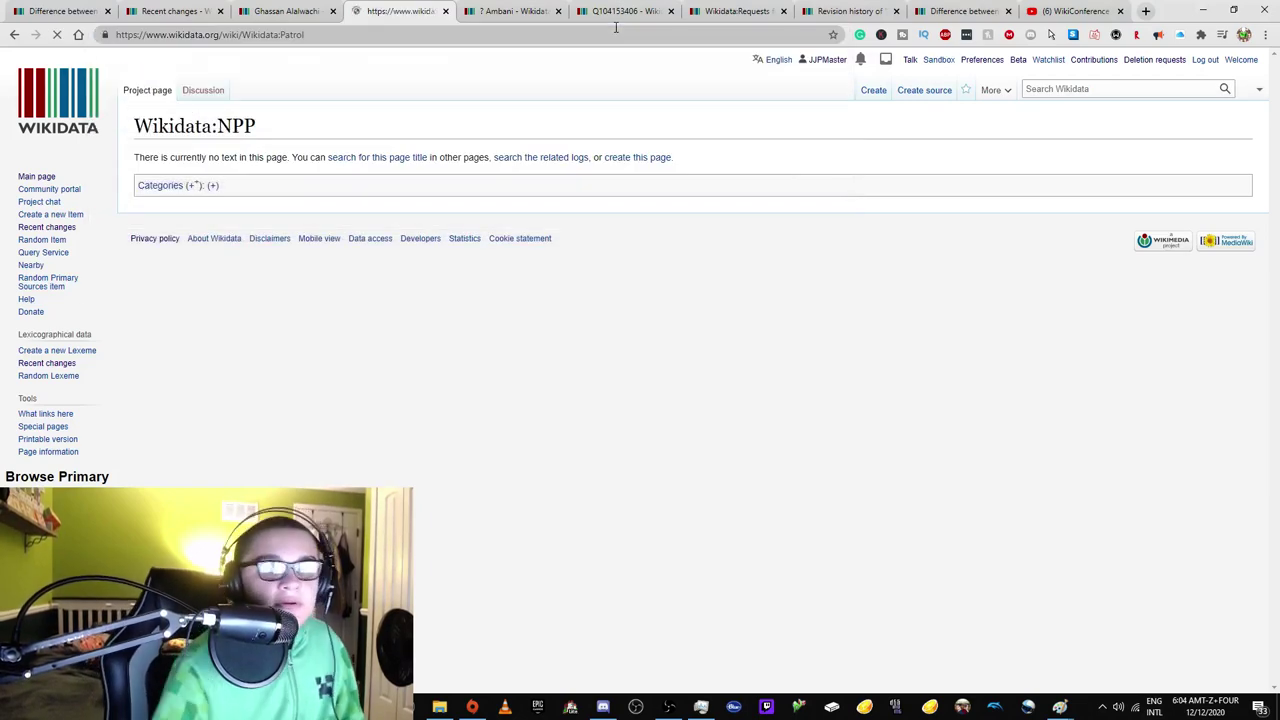
pyautogui.doubleClick(283, 37)
pyautogui.write('UBX')
pyautogui.hotkey('shift', 'Return')
pyautogui.click(1264, 10)
pyautogui.scroll(-4, 514, 210)
pyautogui.scroll(-2, 514, 210)
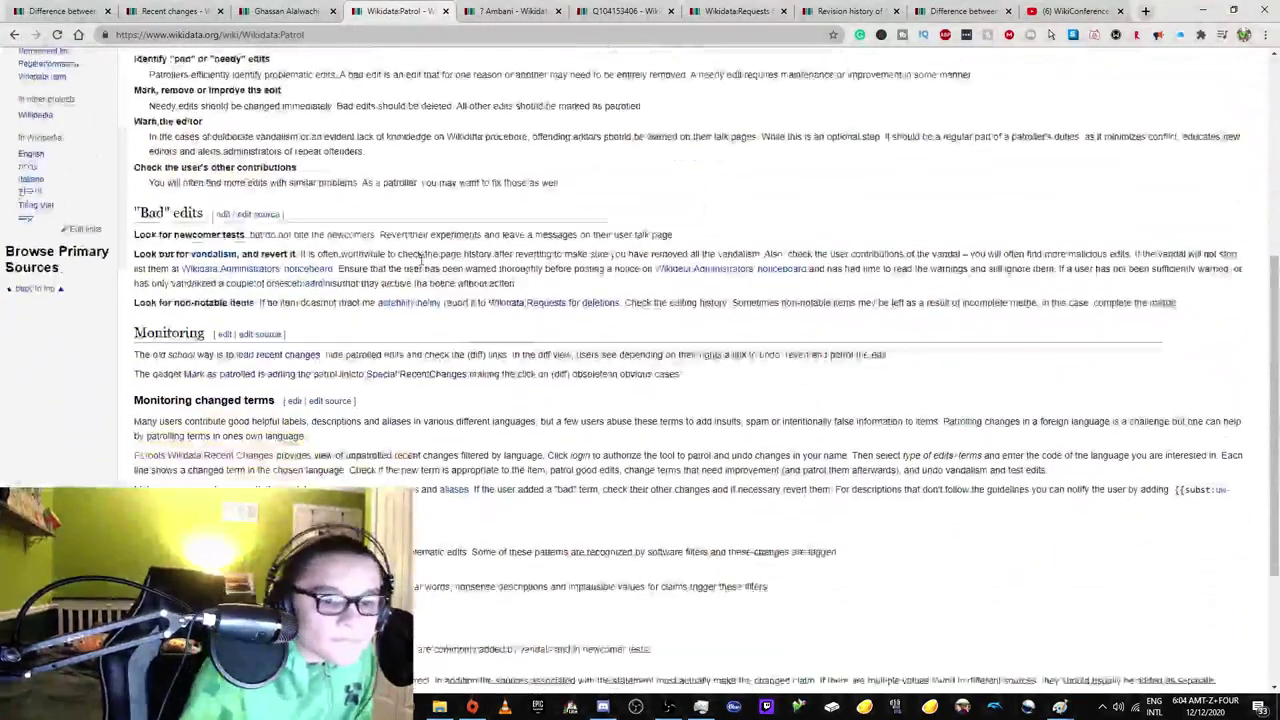
pyautogui.scroll(-2, 415, 234)
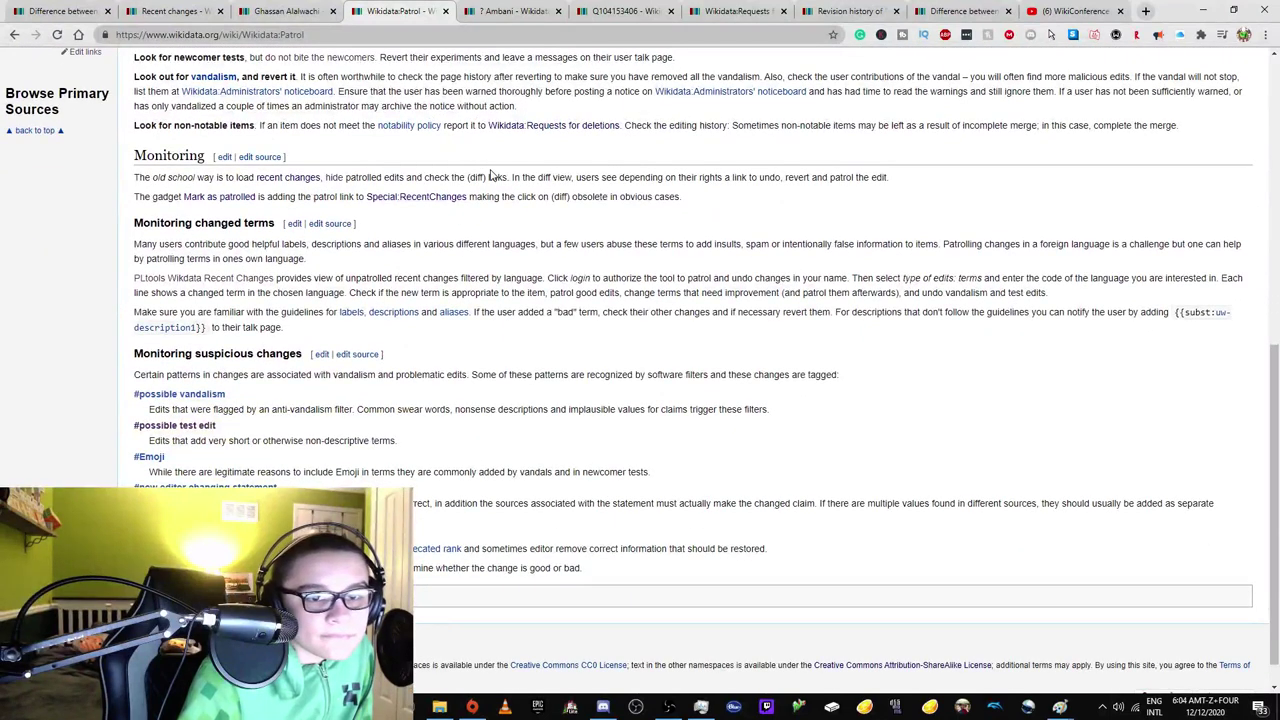
# Cancel the unsent deletion request on Q104153406 and reload the item.
pyautogui.click(500, 10)
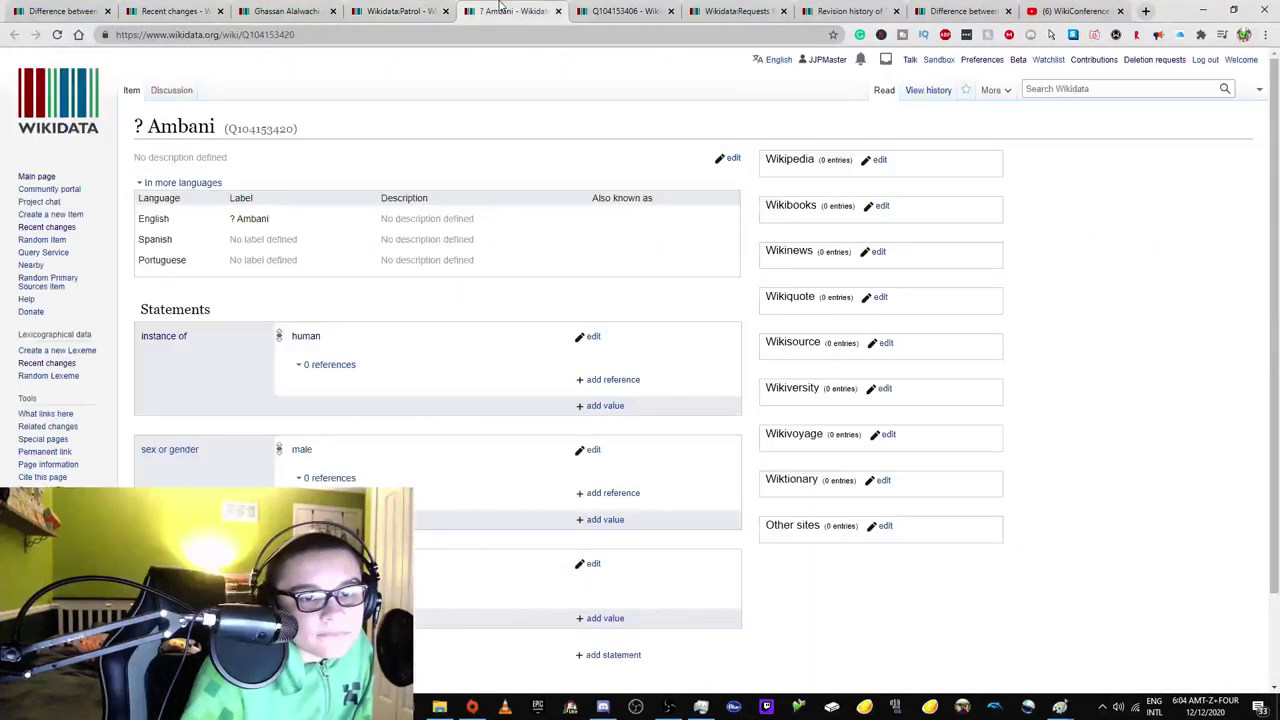
pyautogui.click(625, 9)
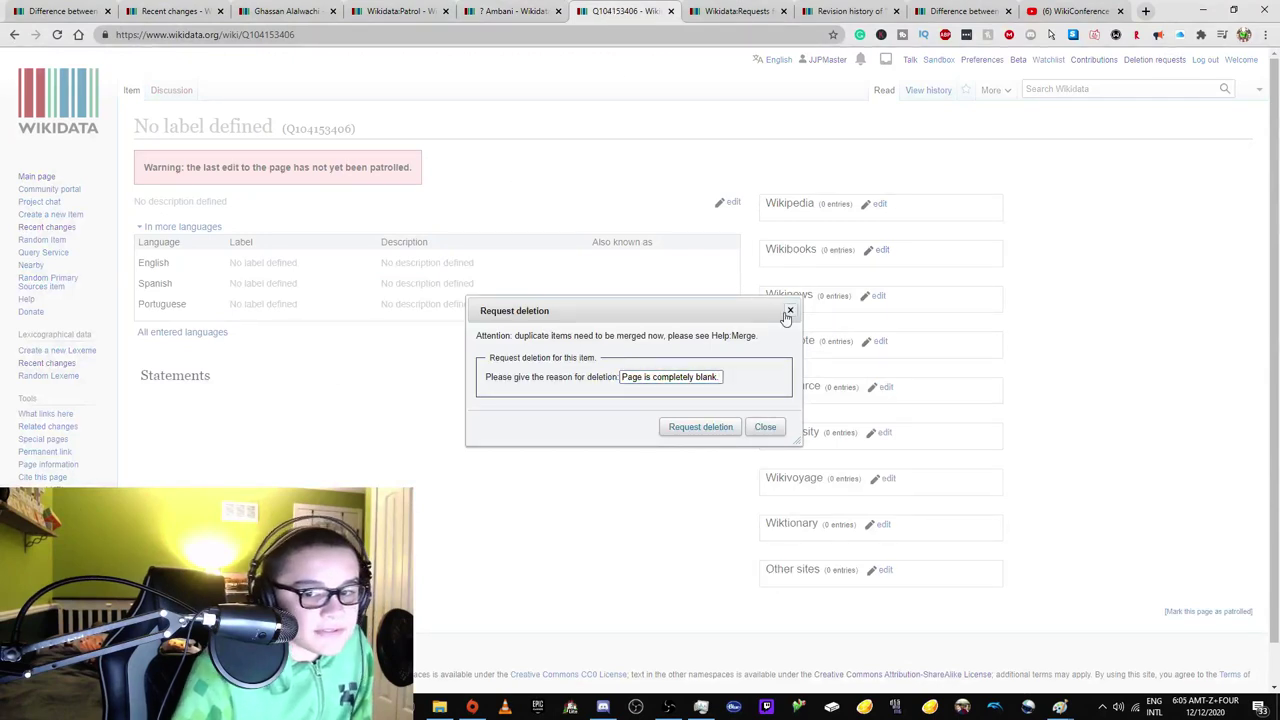
pyautogui.click(789, 311)
pyautogui.click(57, 34)
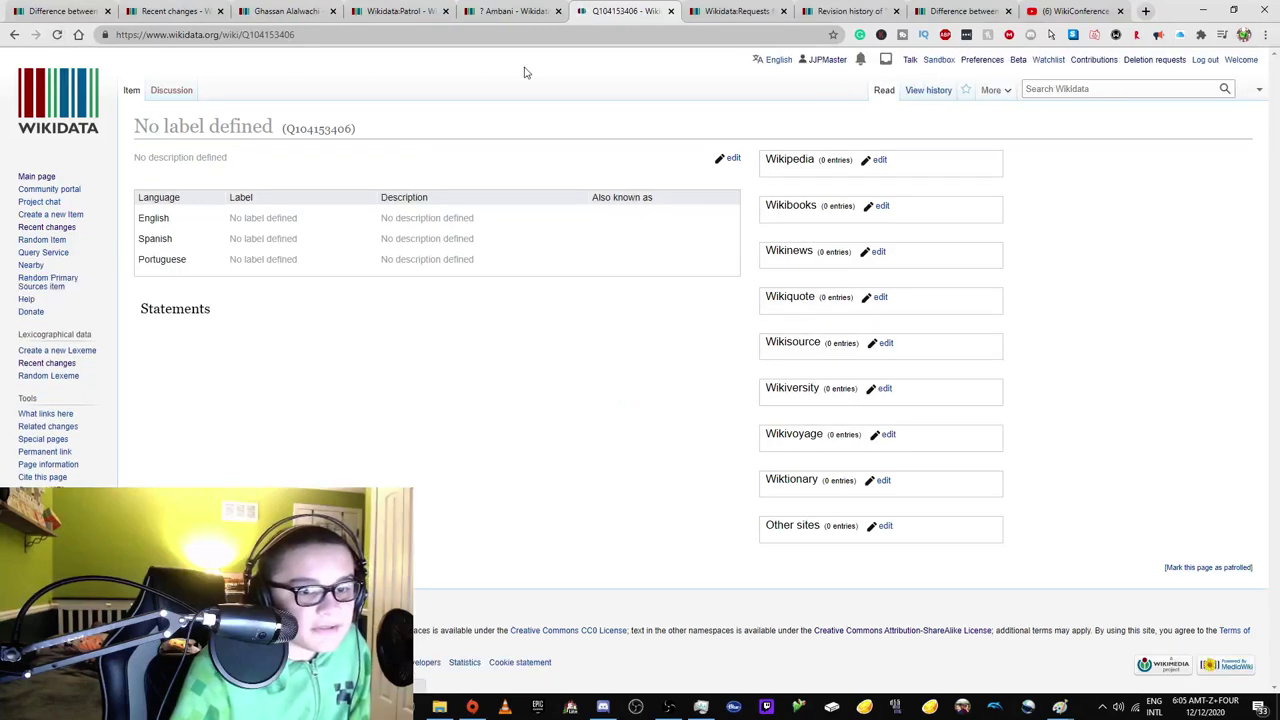
# From the item's history, open the creator IP's contributions in a new tab and review them.
pyautogui.click(927, 89)
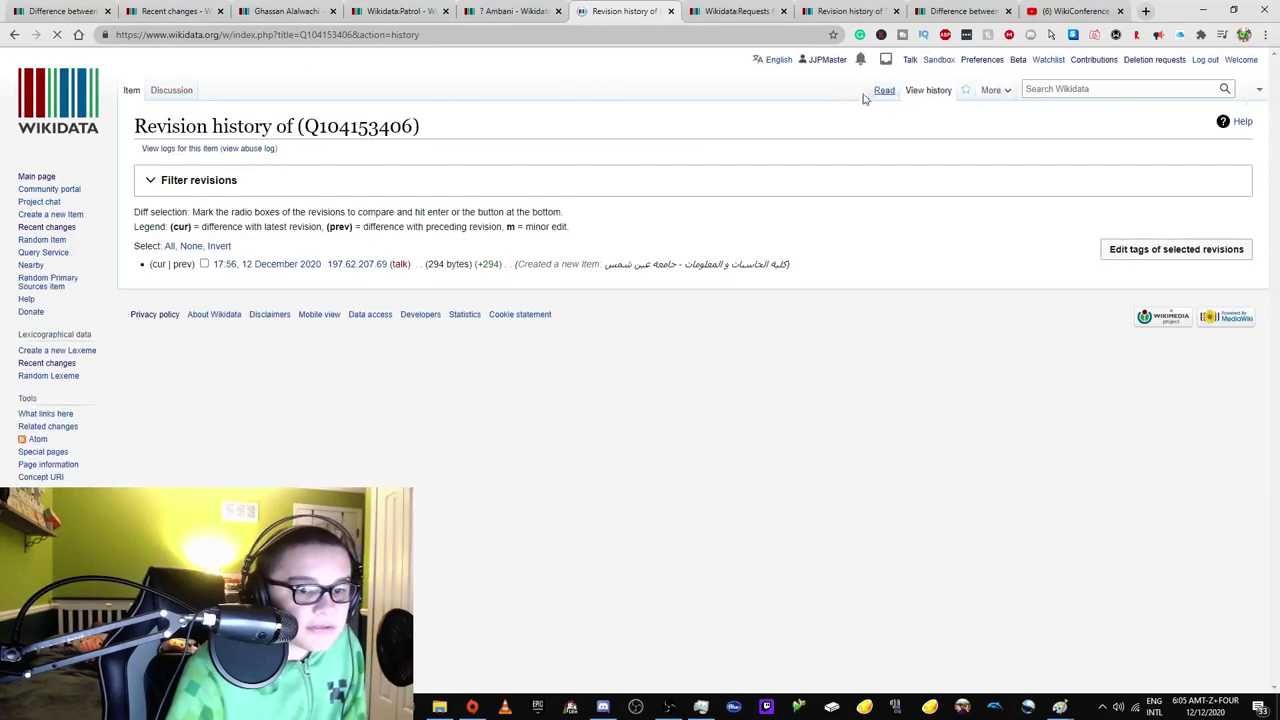
pyautogui.rightClick(344, 255)
pyautogui.rightClick(337, 267)
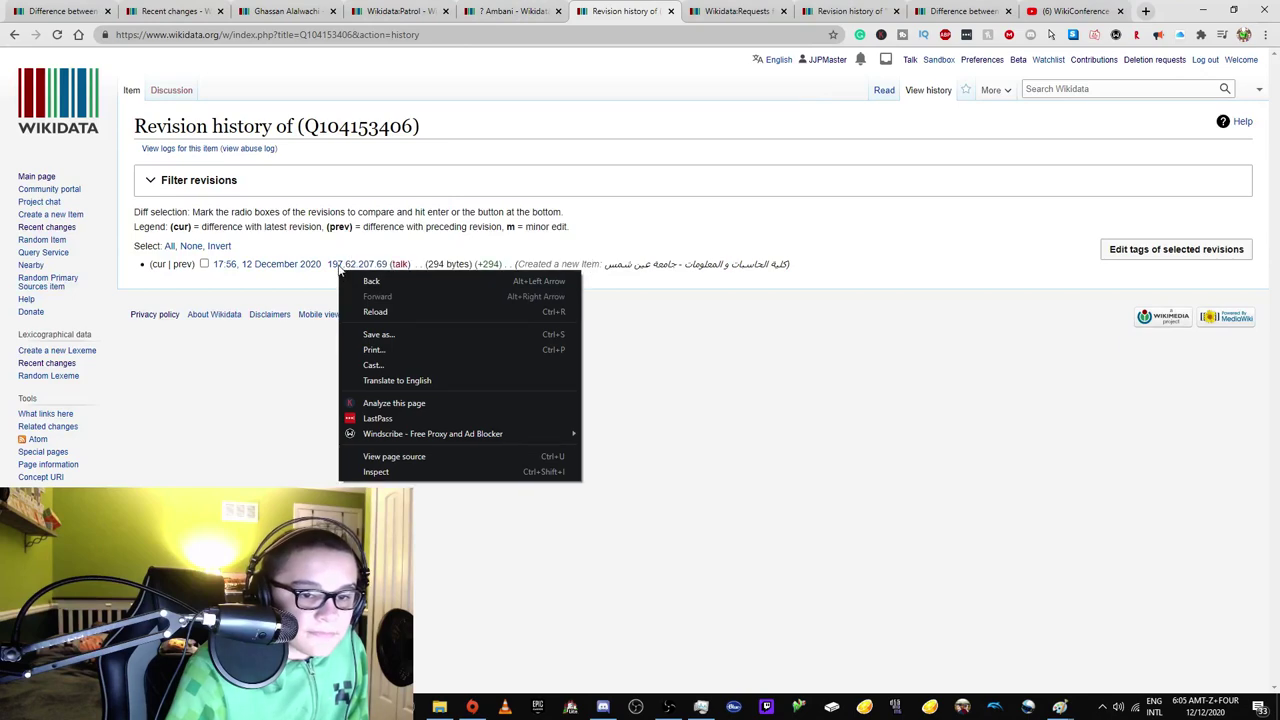
pyautogui.click(360, 278)
pyautogui.click(686, 5)
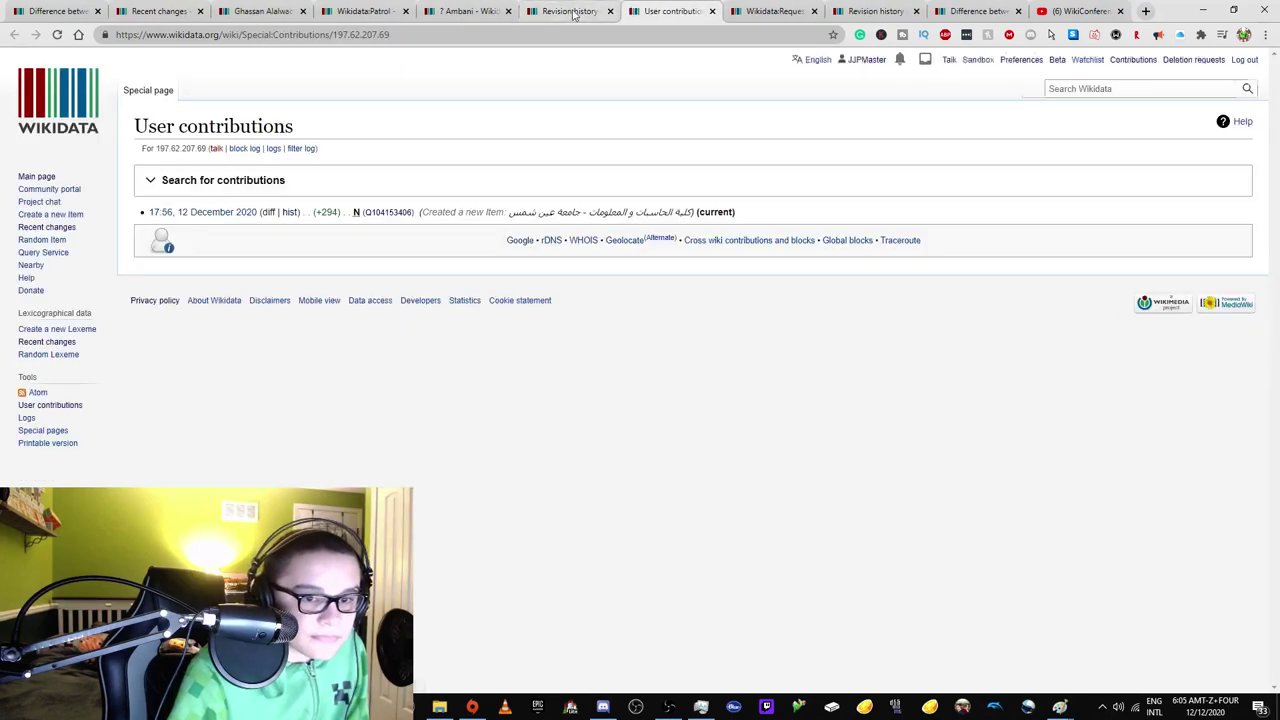
pyautogui.click(604, 6)
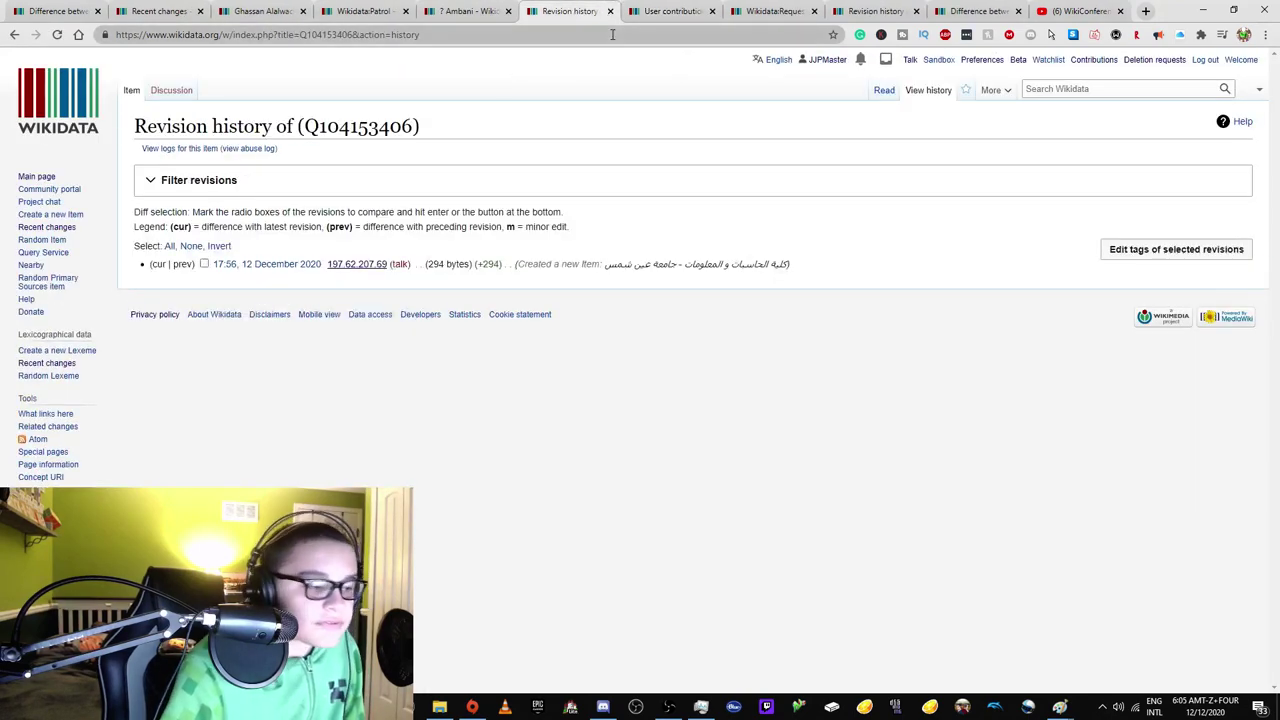
pyautogui.moveTo(606, 267); pyautogui.dragTo(581, 267)
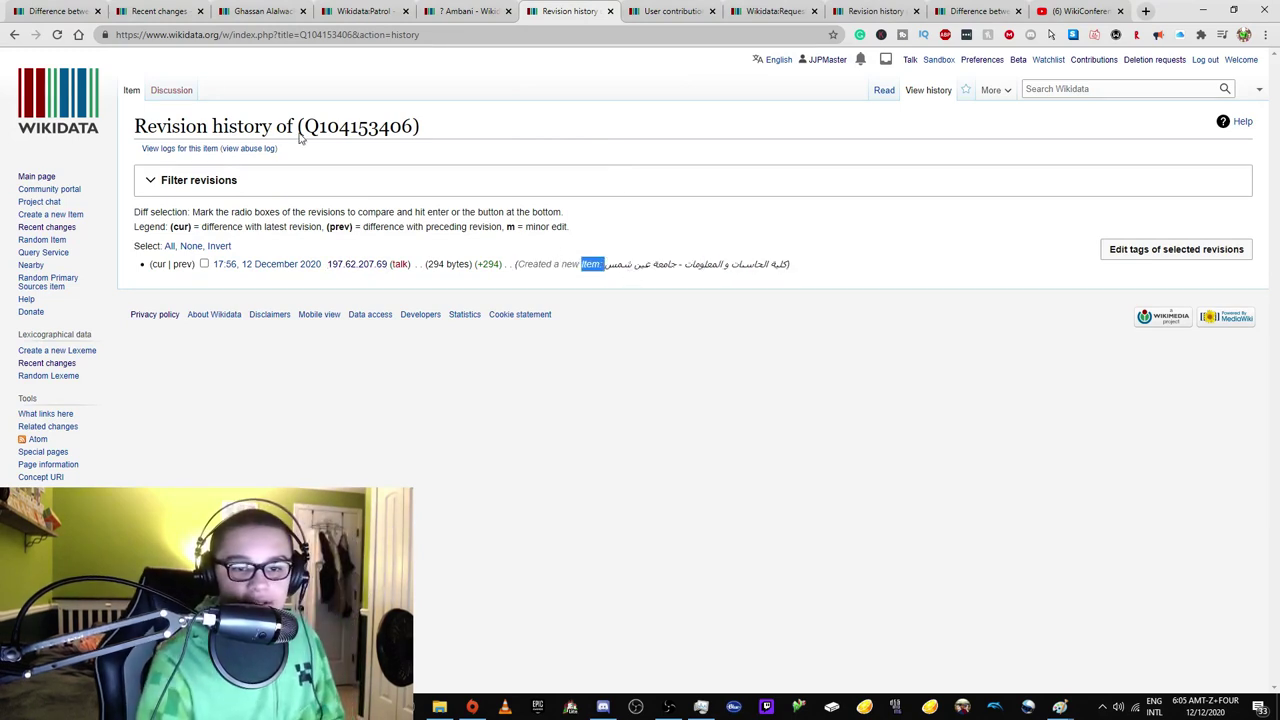
# Show Q104153406's labels in all entered languages and inspect its Arabic label text.
pyautogui.click(130, 95)
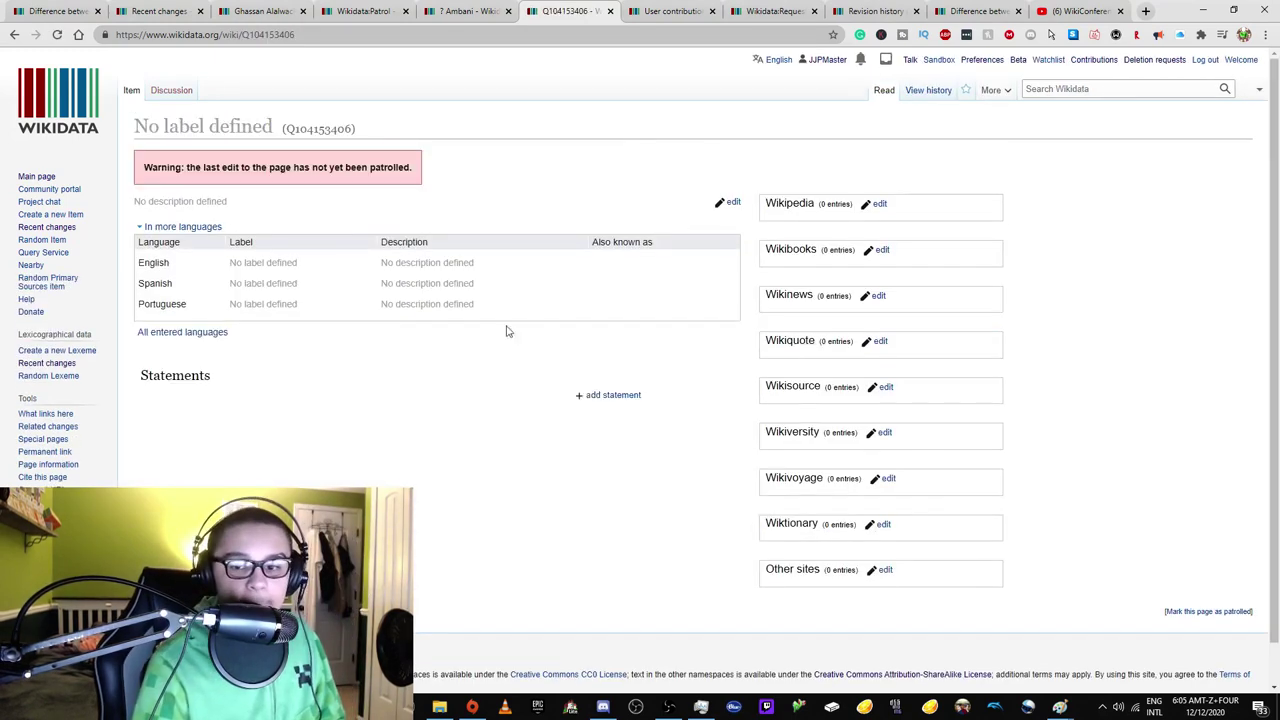
pyautogui.click(214, 335)
pyautogui.moveTo(237, 327); pyautogui.dragTo(268, 325)
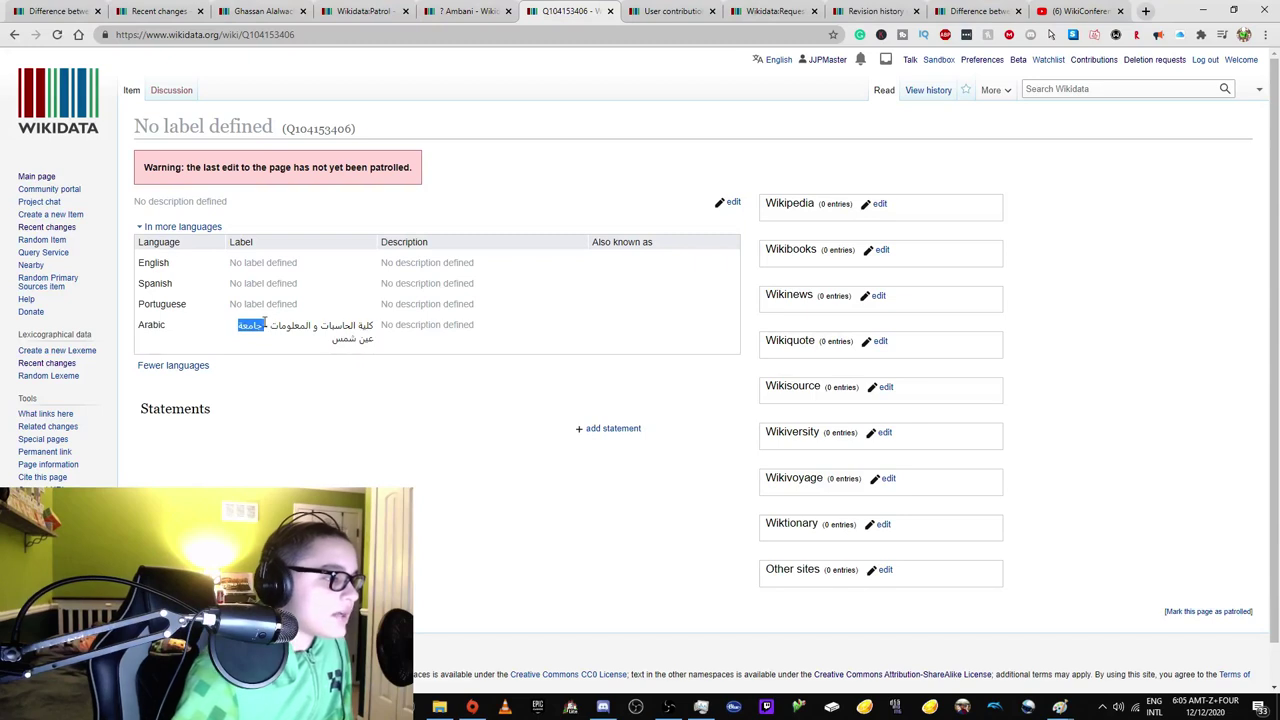
pyautogui.click(360, 338)
pyautogui.moveTo(368, 338); pyautogui.dragTo(377, 343)
pyautogui.doubleClick(369, 345)
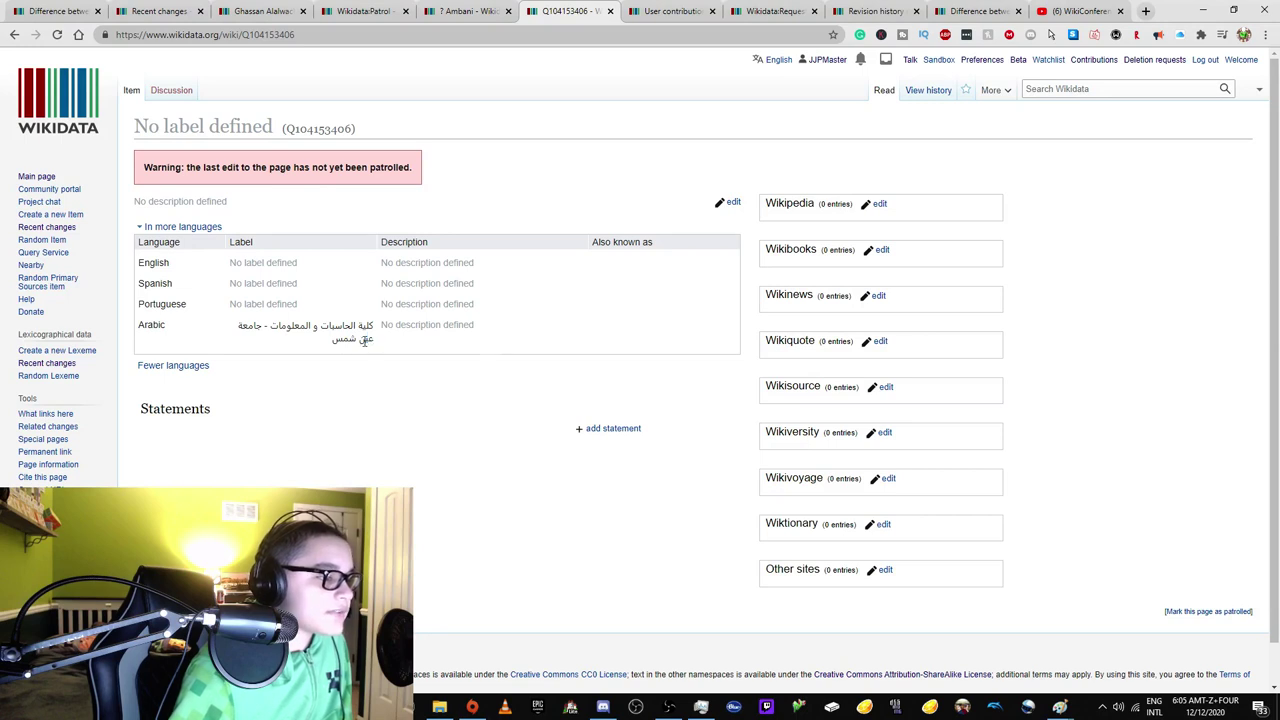
pyautogui.moveTo(366, 340); pyautogui.dragTo(342, 317)
pyautogui.moveTo(246, 303); pyautogui.dragTo(313, 350)
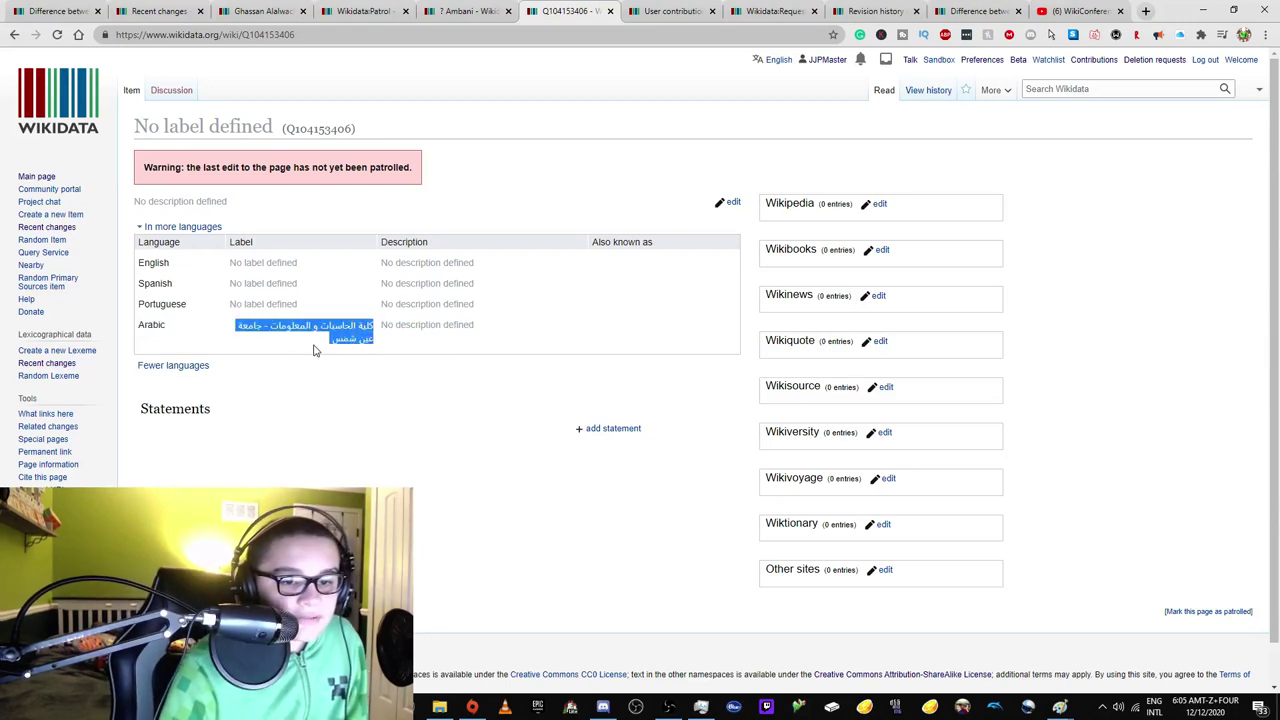
pyautogui.click(316, 330)
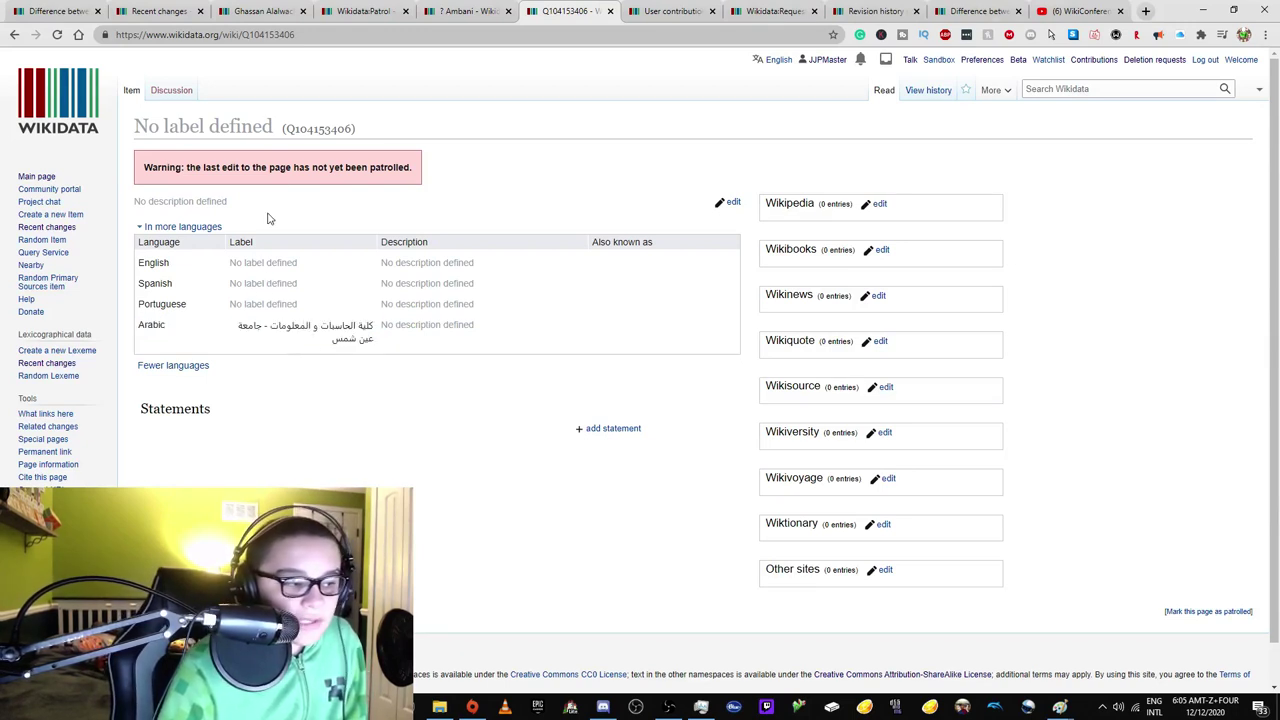
pyautogui.click(268, 13)
pyautogui.click(192, 10)
pyautogui.click(268, 11)
pyautogui.click(131, 13)
pyautogui.click(262, 11)
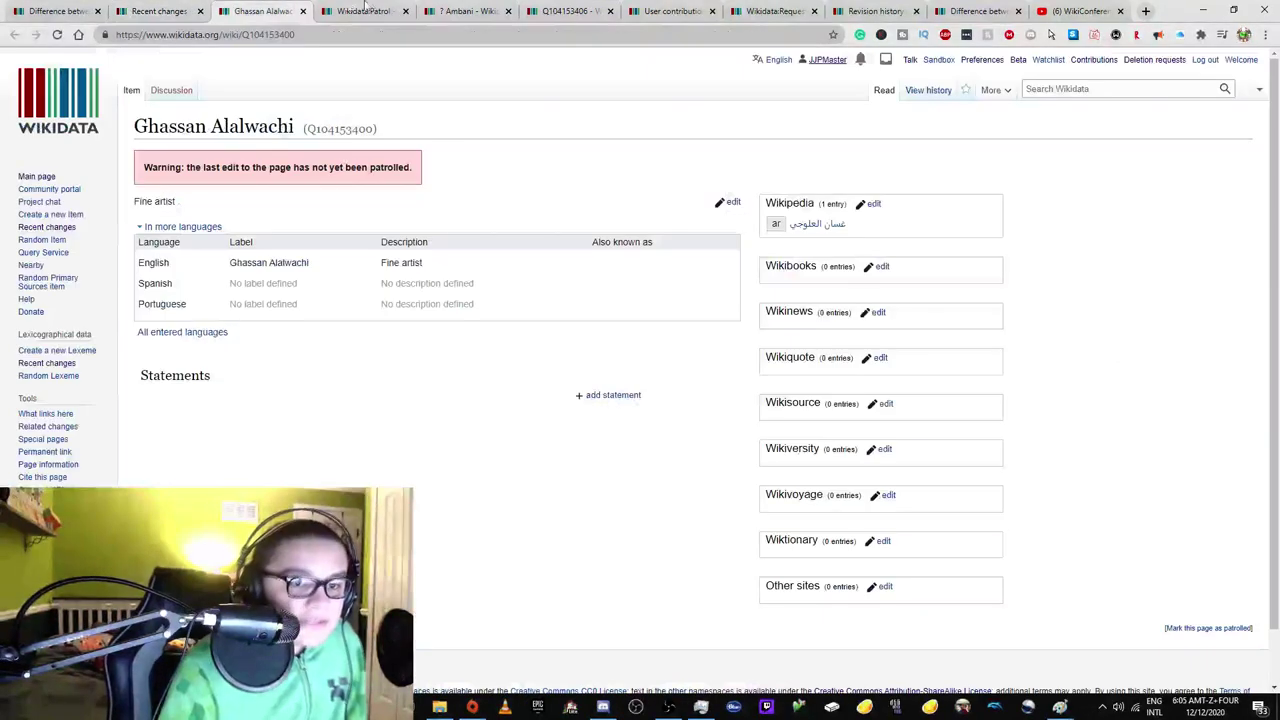
pyautogui.click(303, 11)
pyautogui.click(303, 11)
pyautogui.click(303, 11)
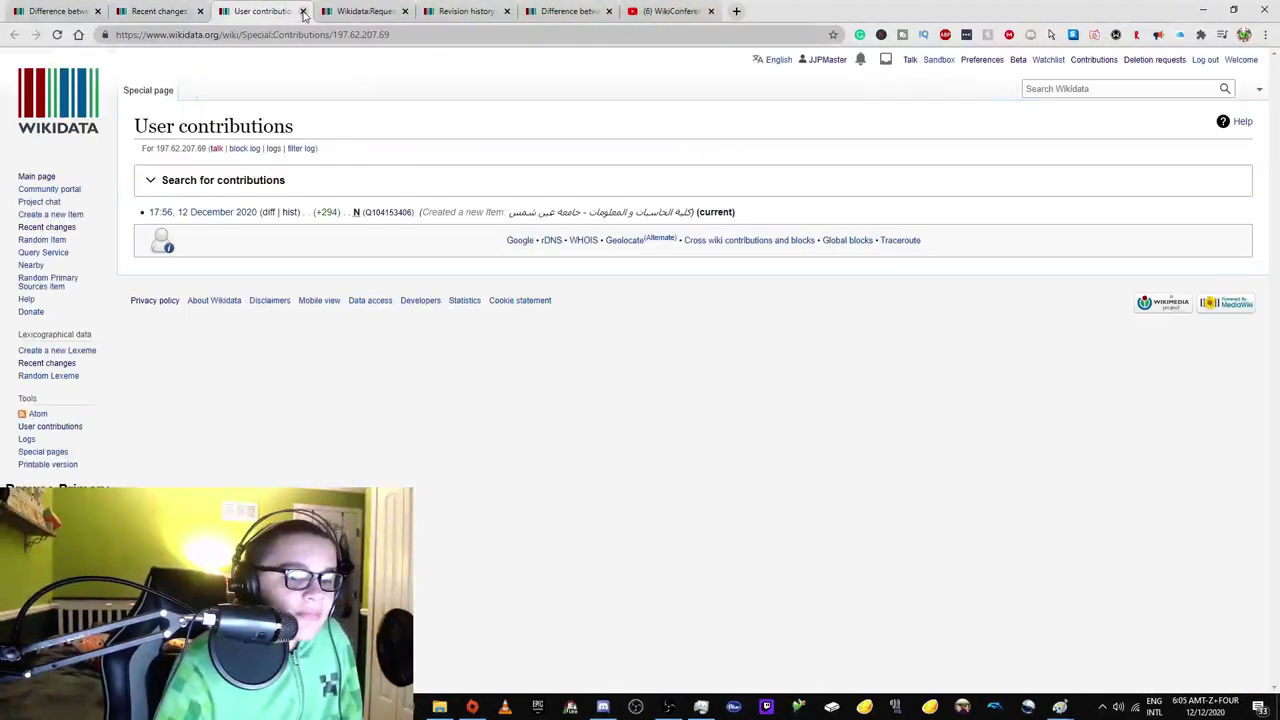
pyautogui.click(303, 11)
# Reach the Wikidata:Notability policy page via the Wikidata:N shortcut, and open a blank tab.
pyautogui.moveTo(279, 34); pyautogui.dragTo(386, 34)
pyautogui.hotkey('ctrl', 'shift', 'n')
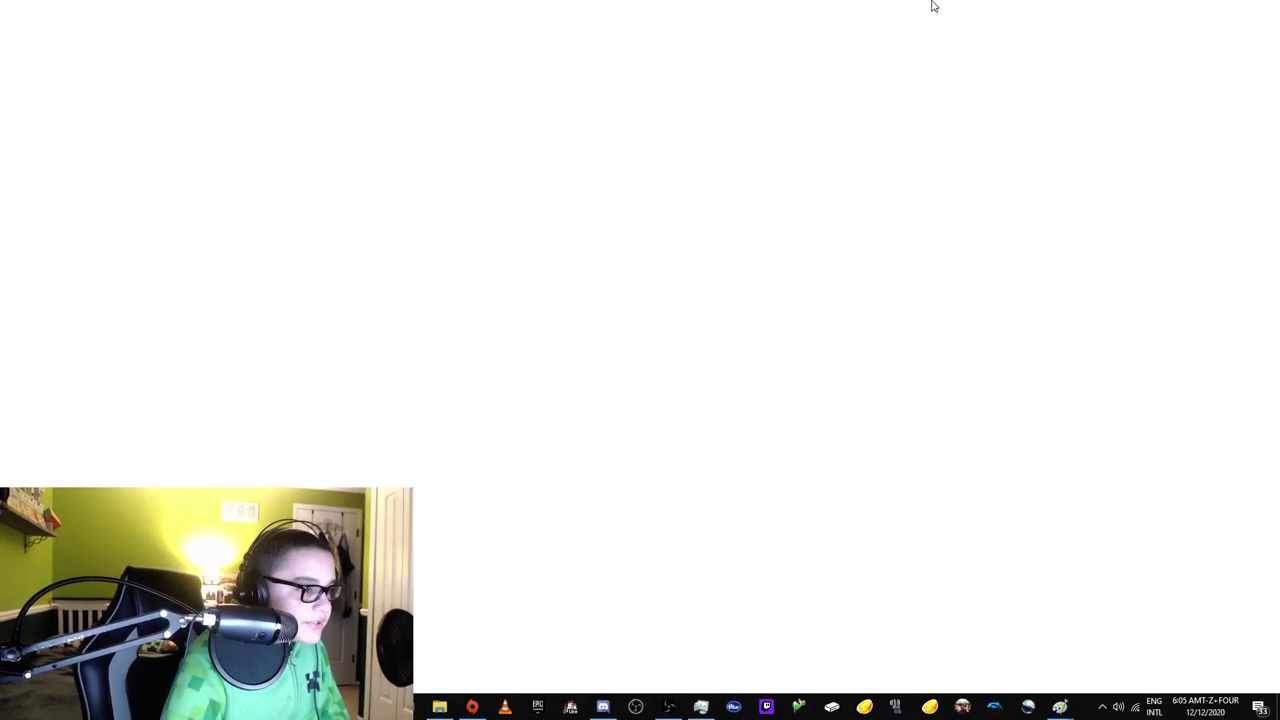
pyautogui.click(1203, 9)
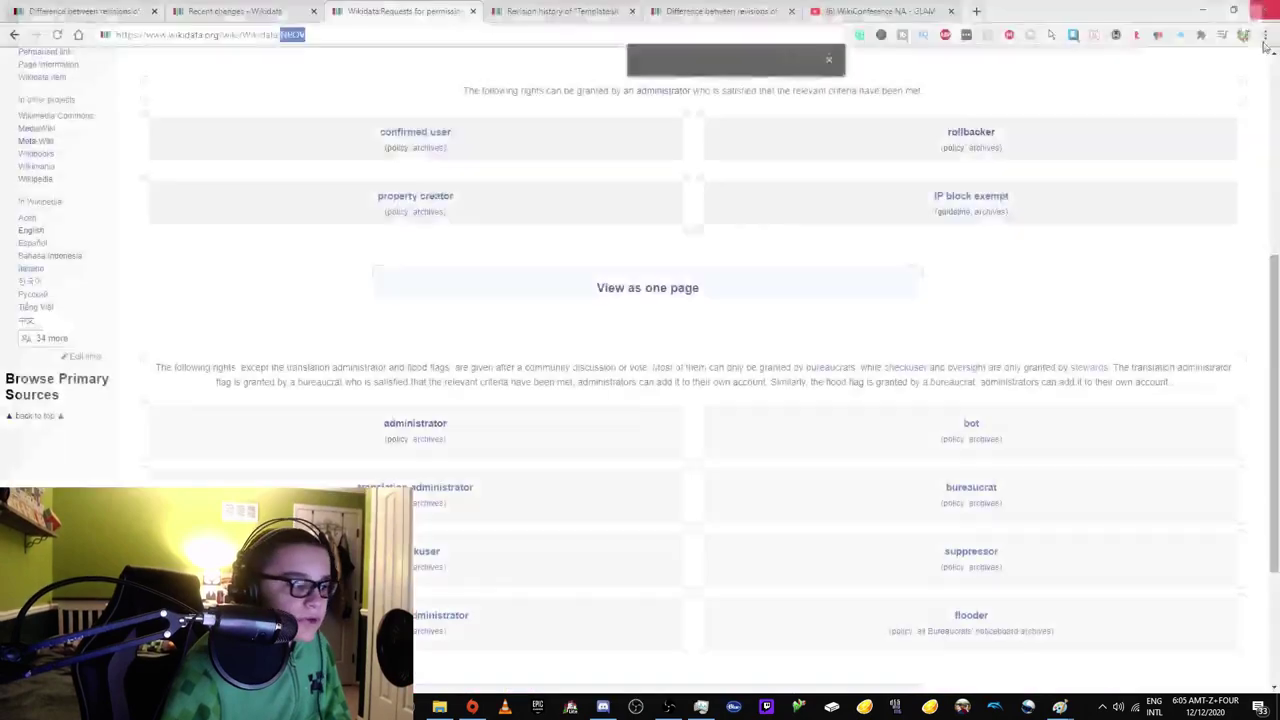
pyautogui.write('N')
pyautogui.press('Delete')
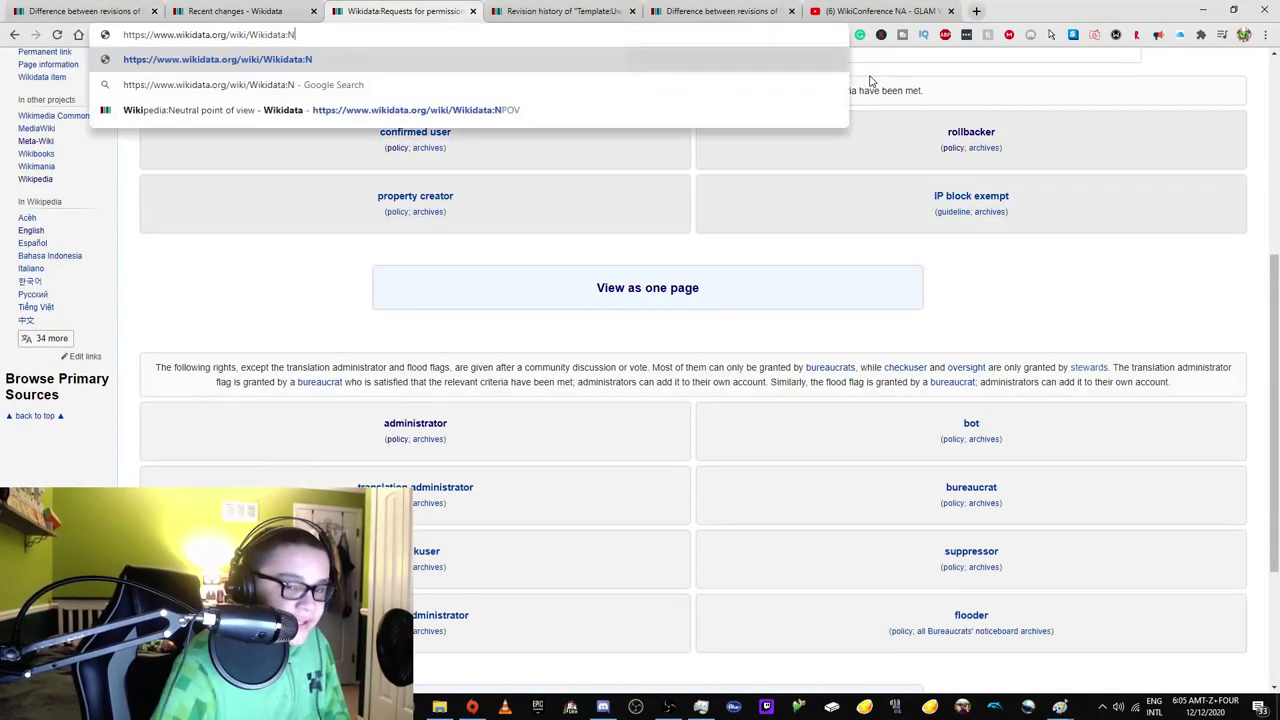
pyautogui.press('Return')
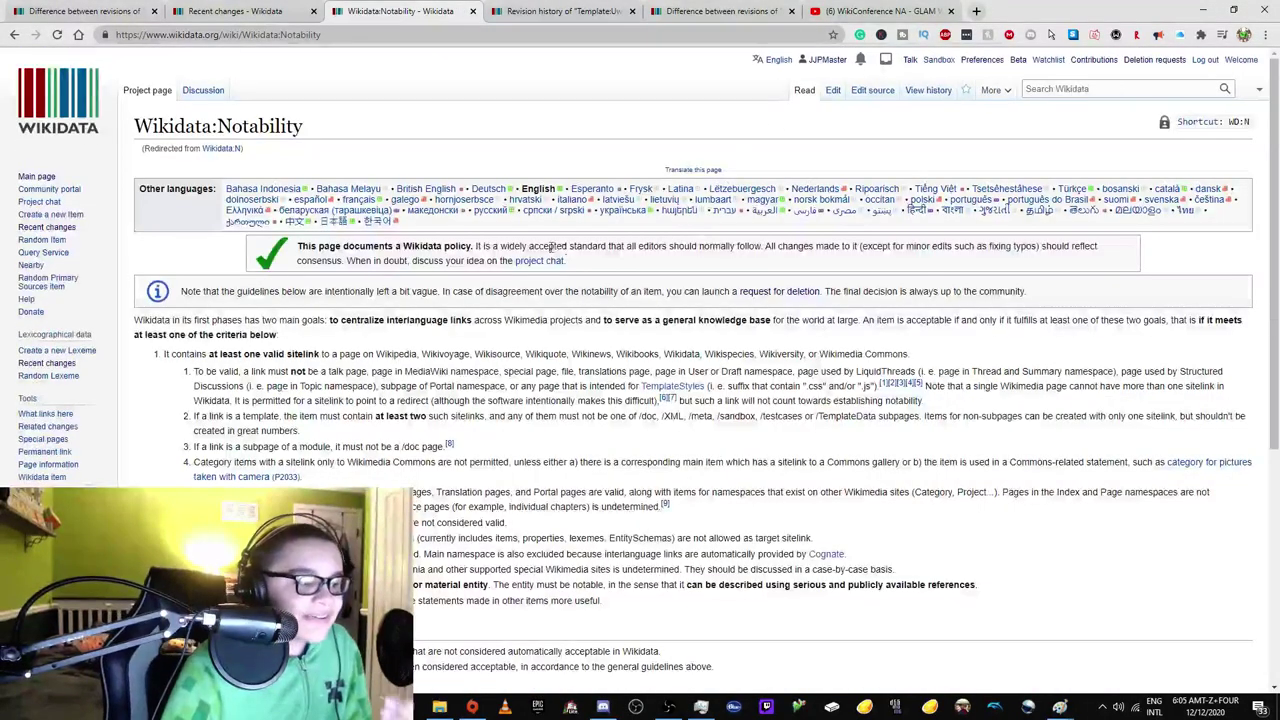
pyautogui.scroll(-2, 560, 245)
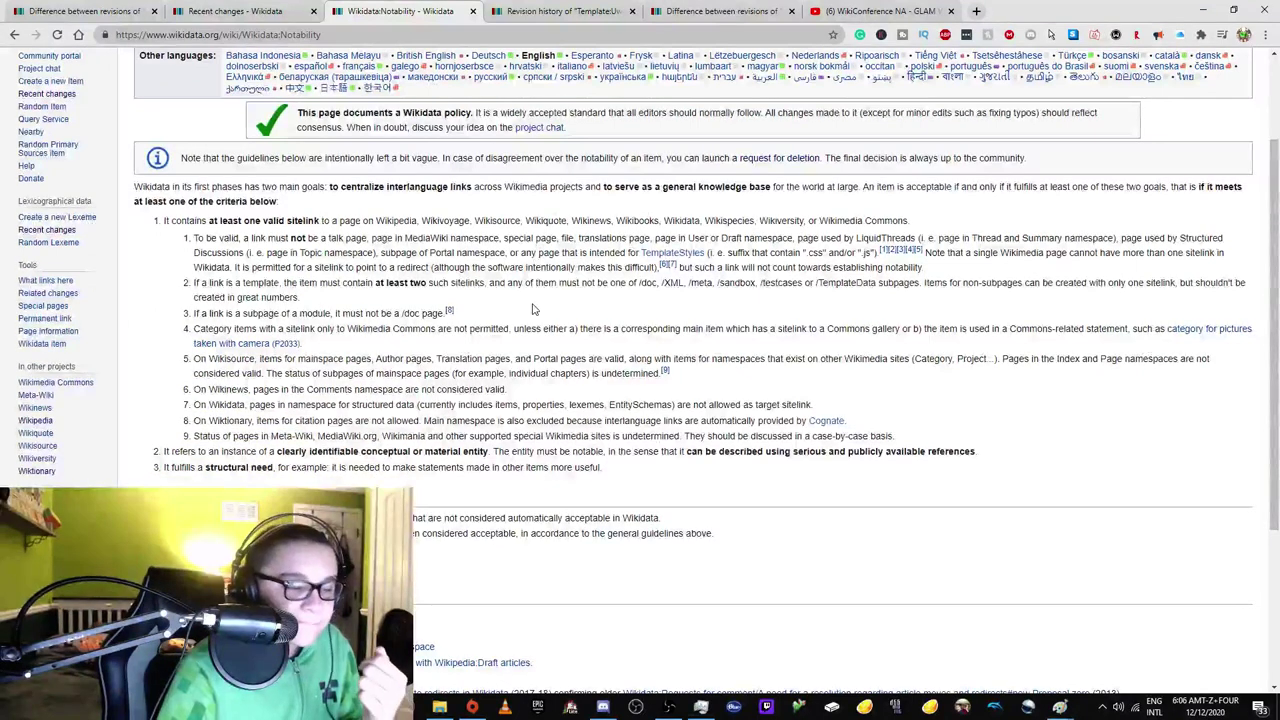
pyautogui.click(977, 11)
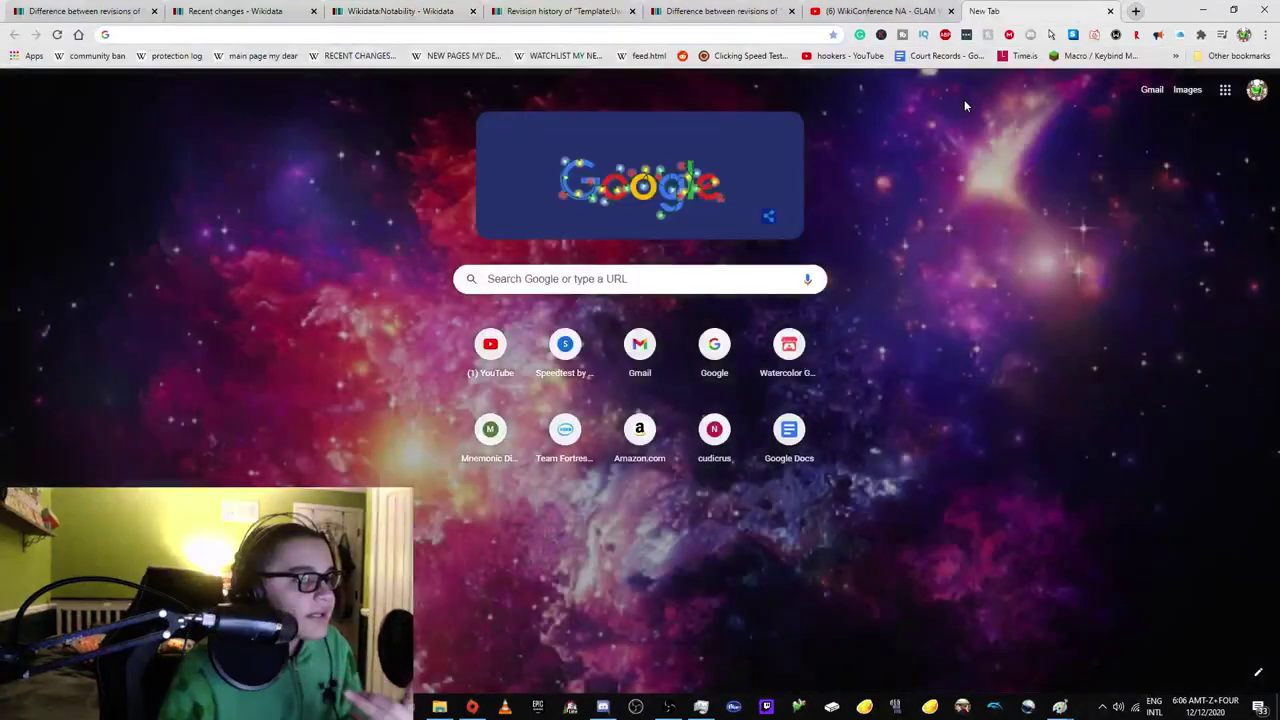
# Open the Scrubby item (Q104153407) in a new tab and view its English Wikipedia disambiguation page.
pyautogui.click(400, 11)
pyautogui.click(235, 11)
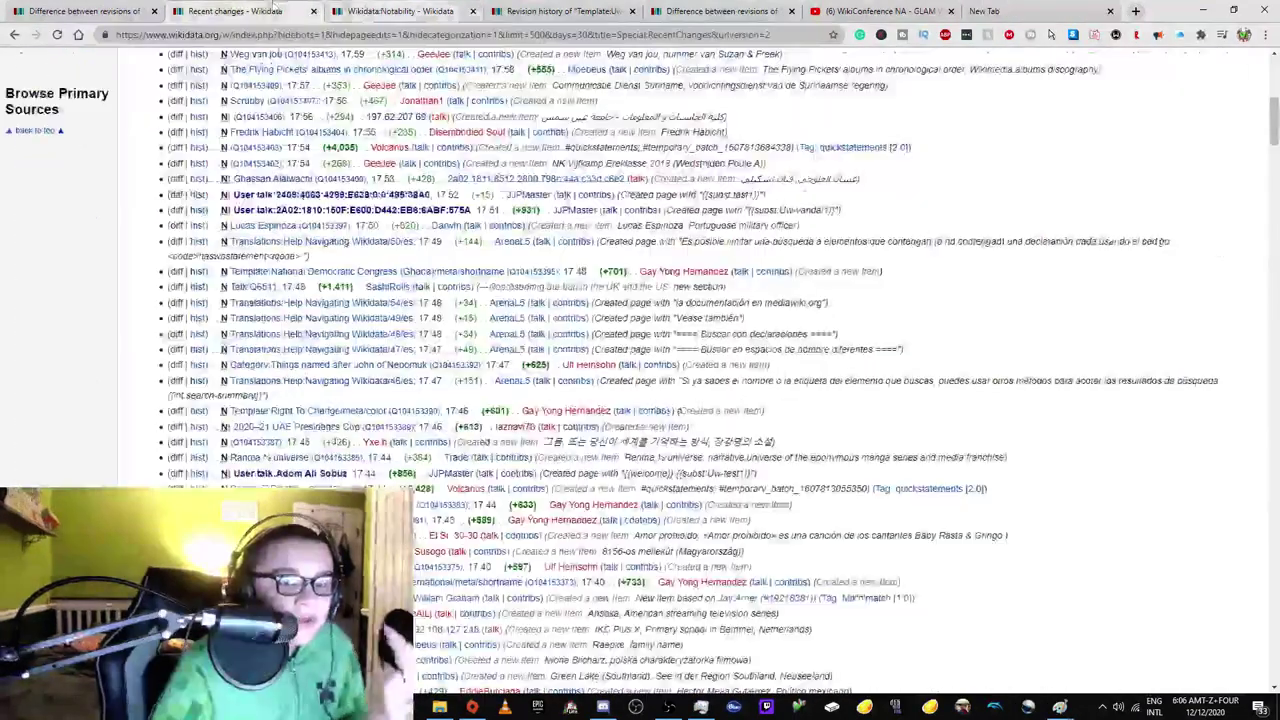
pyautogui.rightClick(250, 367)
pyautogui.click(300, 375)
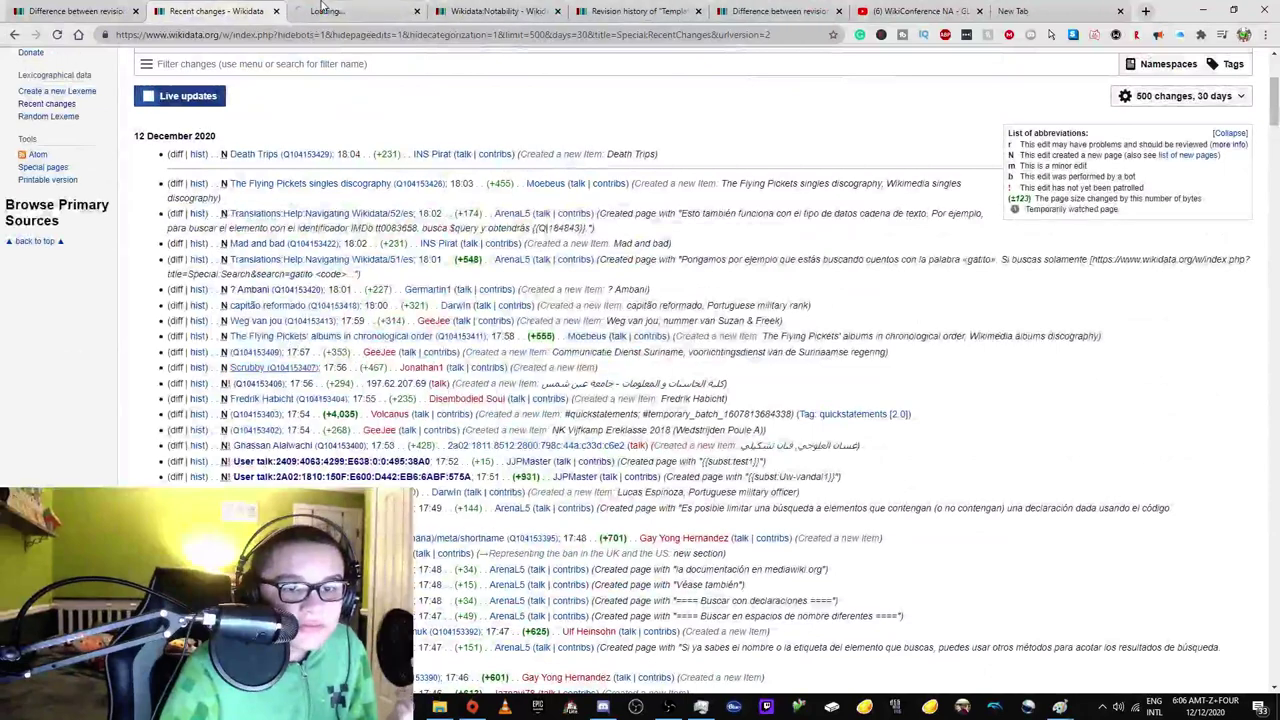
pyautogui.click(320, 10)
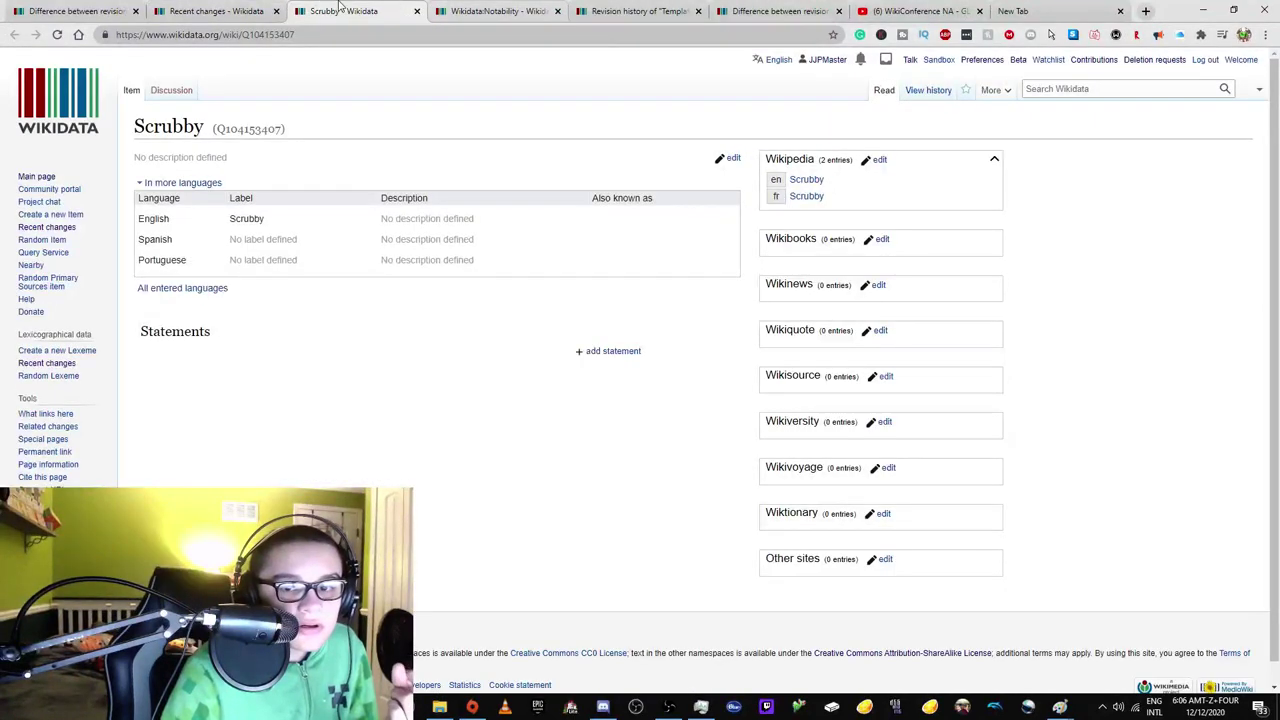
pyautogui.click(265, 8)
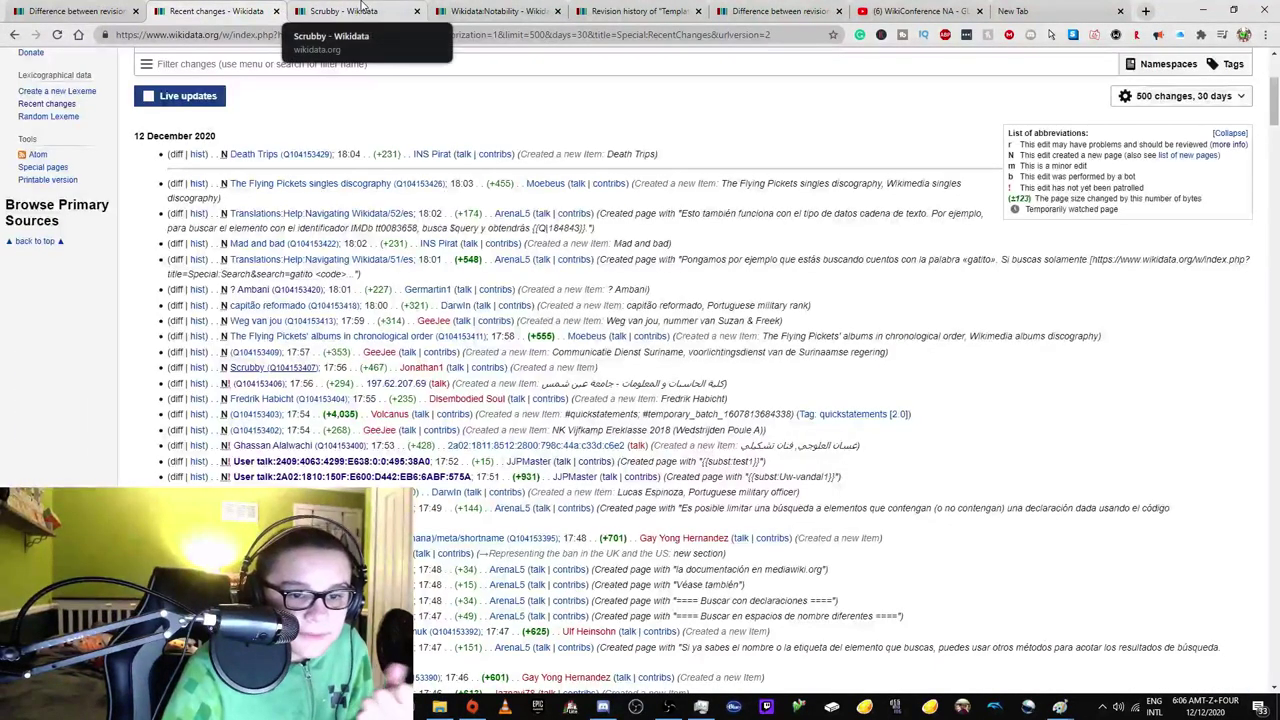
pyautogui.click(362, 8)
pyautogui.middleClick(796, 183)
pyautogui.click(486, 16)
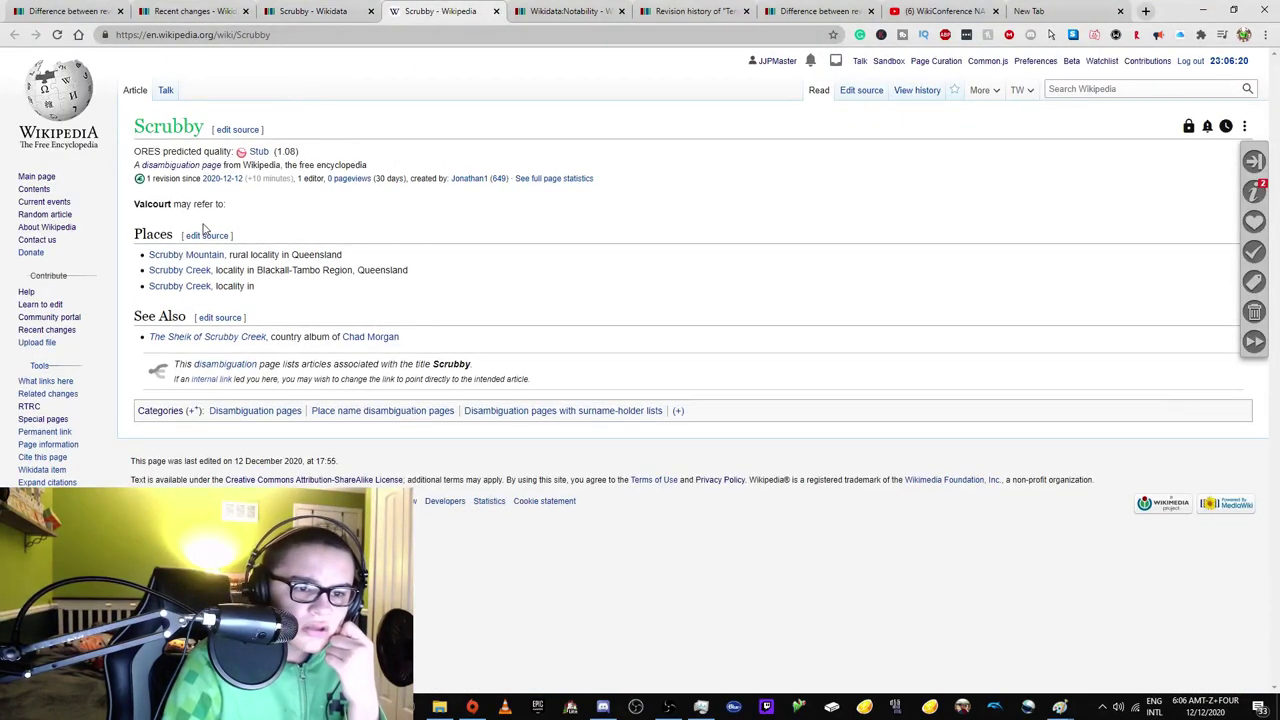
# Replace 'Valcourt' with 'Scrubby' in the page source and save with summary 'Fixed lede'.
pyautogui.doubleClick(166, 207)
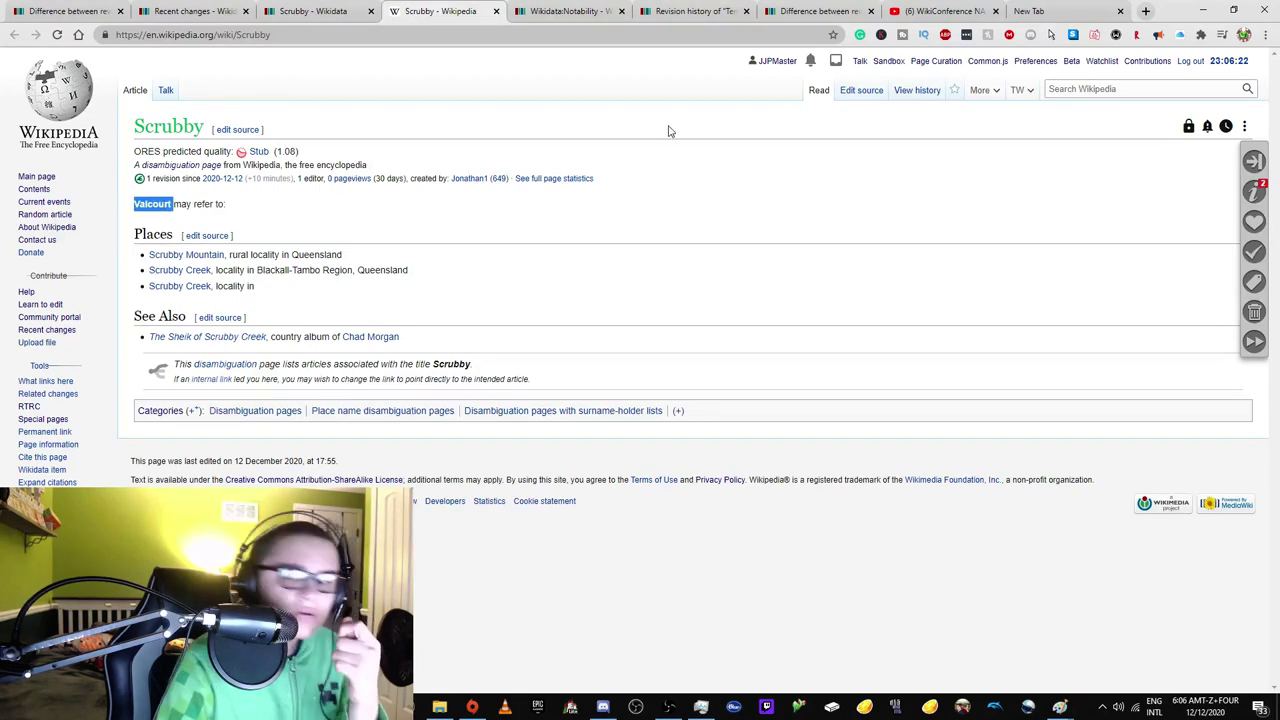
pyautogui.click(860, 91)
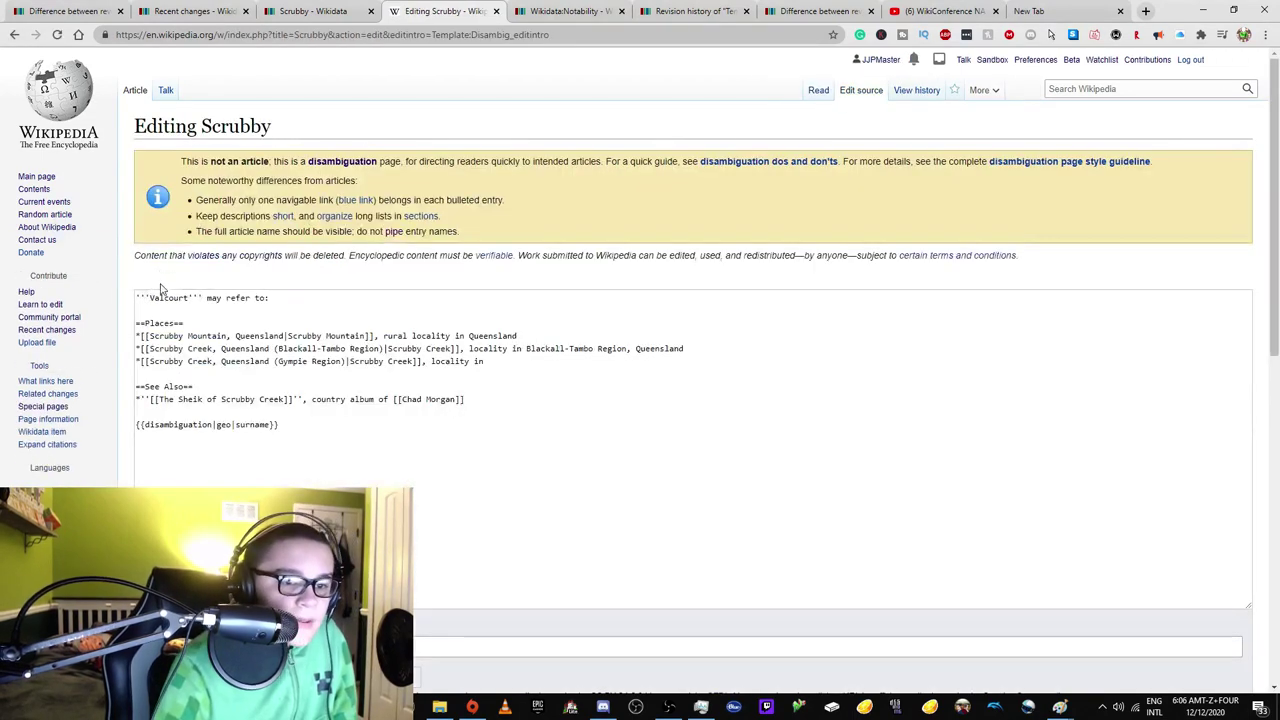
pyautogui.click(160, 301)
pyautogui.doubleClick(170, 318)
pyautogui.write('S')
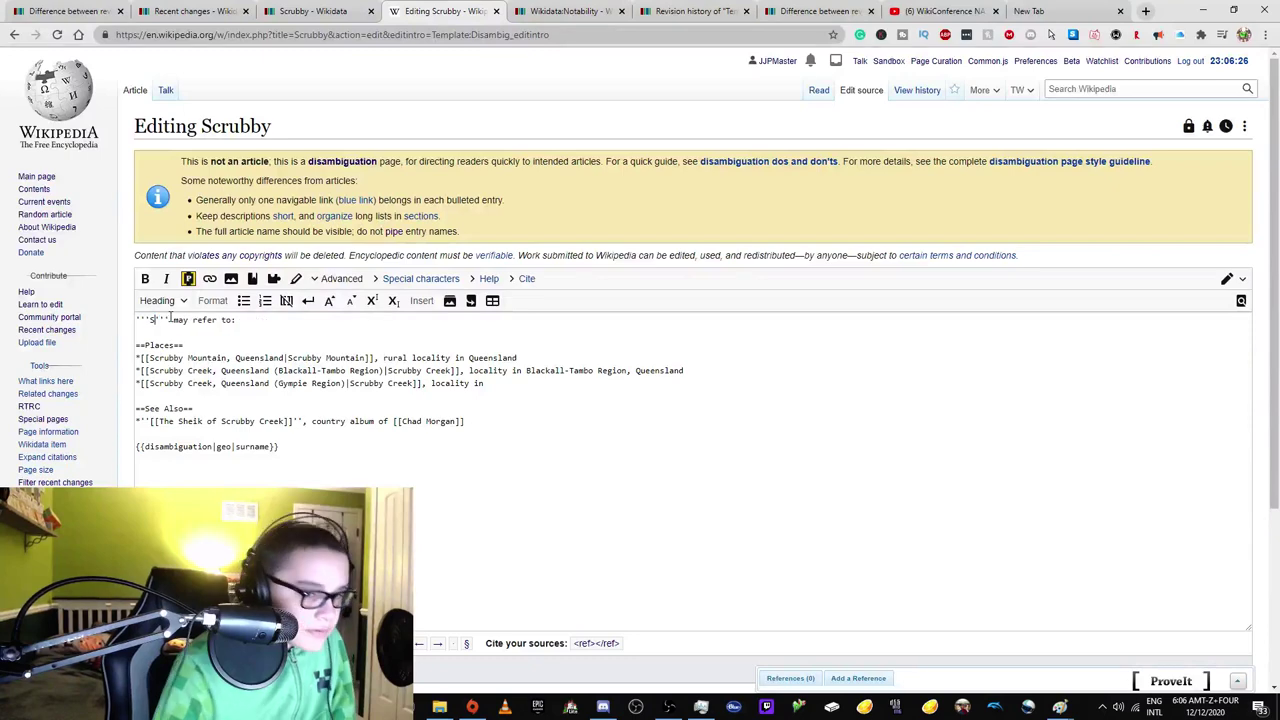
pyautogui.write('crubbuy')
pyautogui.press('BackSpace')
pyautogui.press('BackSpace')
pyautogui.write('y')
pyautogui.scroll(-3, 326, 357)
pyautogui.click(251, 465)
pyautogui.write('Fixed lede')
pyautogui.press('Return')
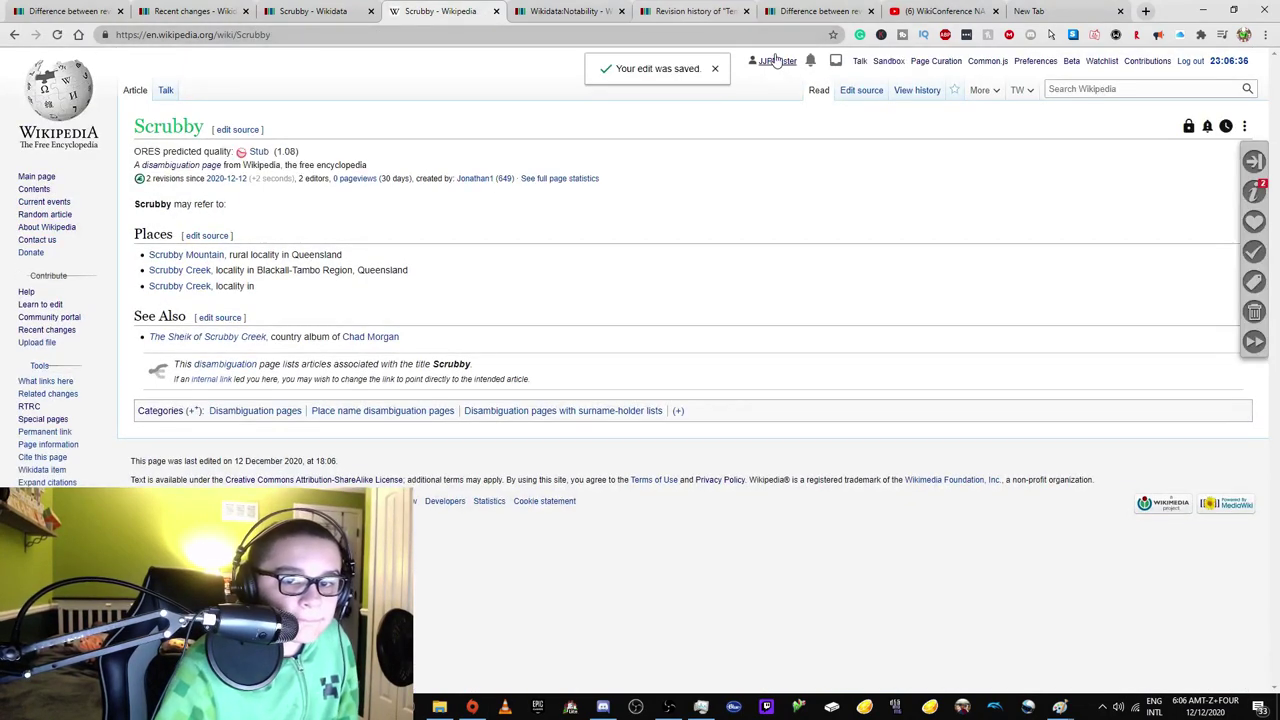
# From your user page, follow links to the sockpuppet investigation and noticeboard discussion.
pyautogui.click(777, 60)
pyautogui.scroll(-3, 401, 316)
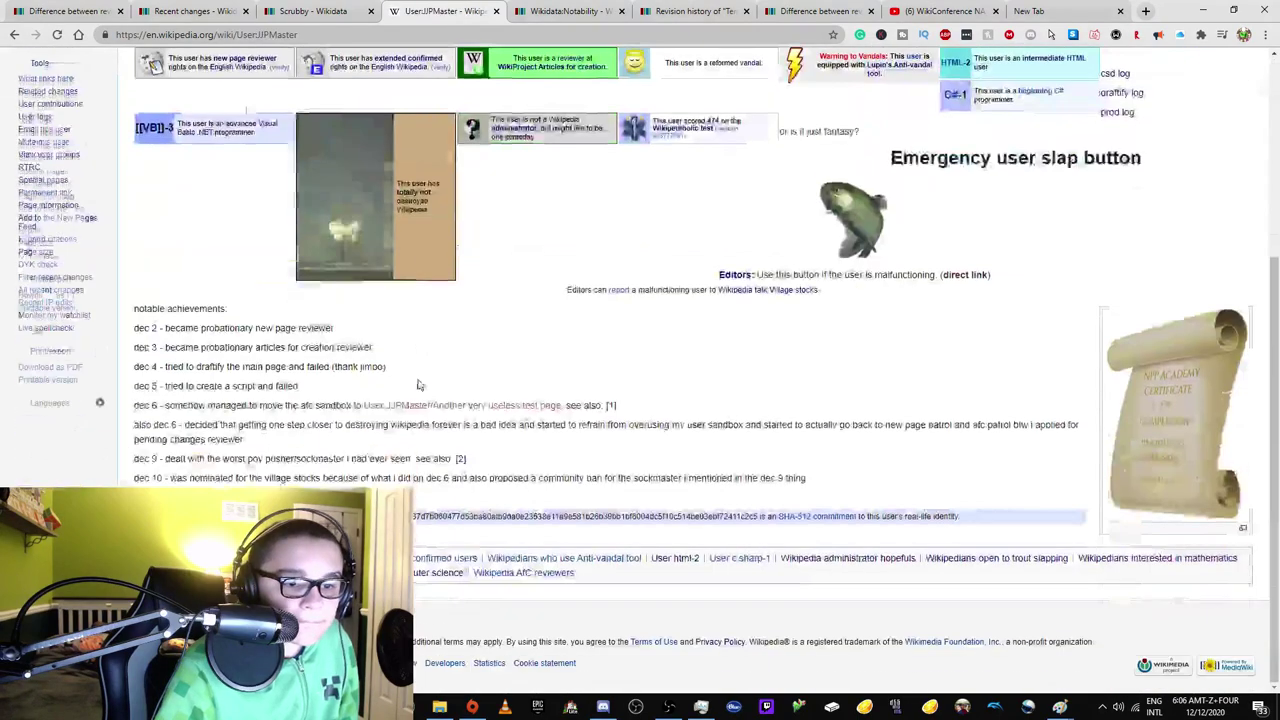
pyautogui.click(462, 464)
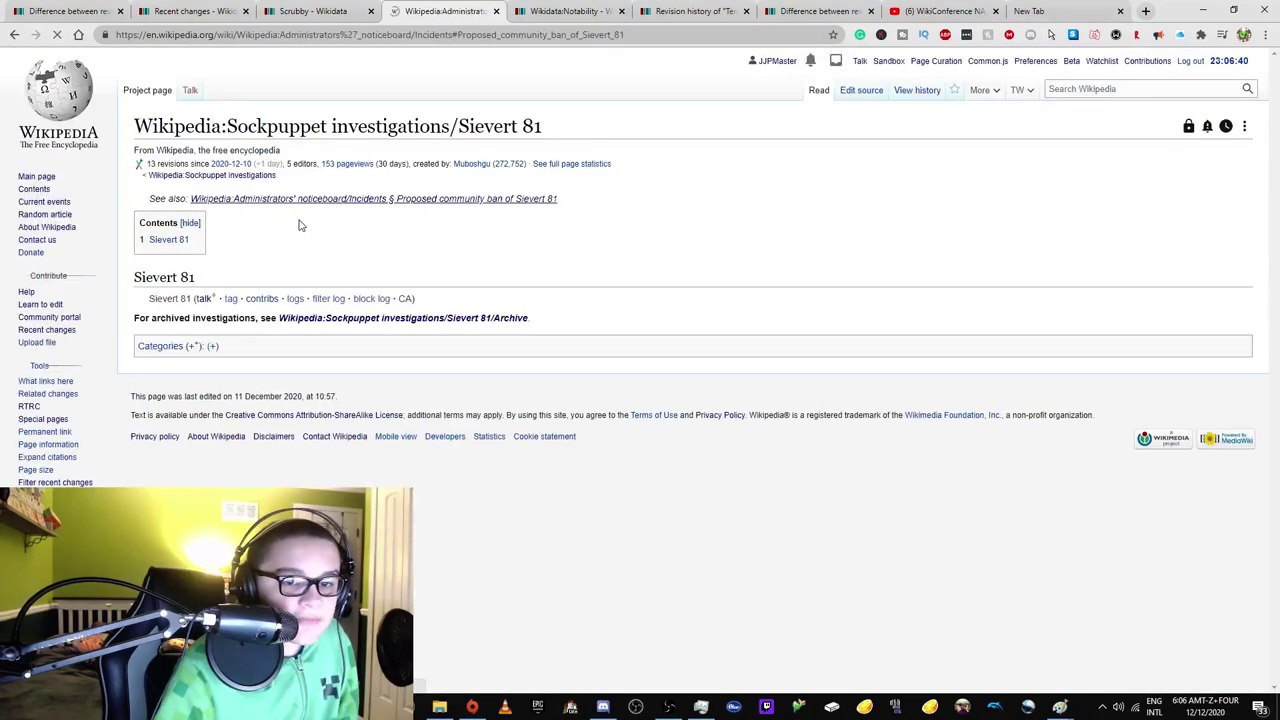
pyautogui.click(298, 202)
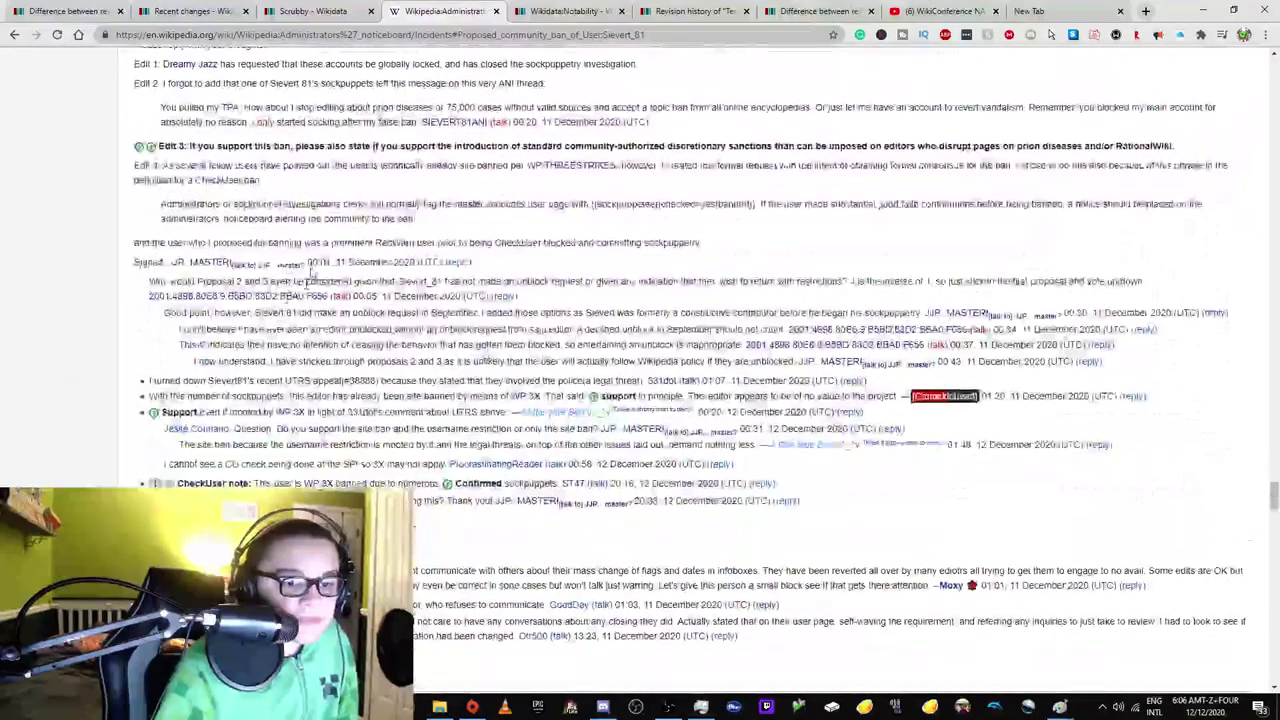
# Review the Scrubby item's revision history, then move the Notability tab left and close its neighbour.
pyautogui.click(340, 11)
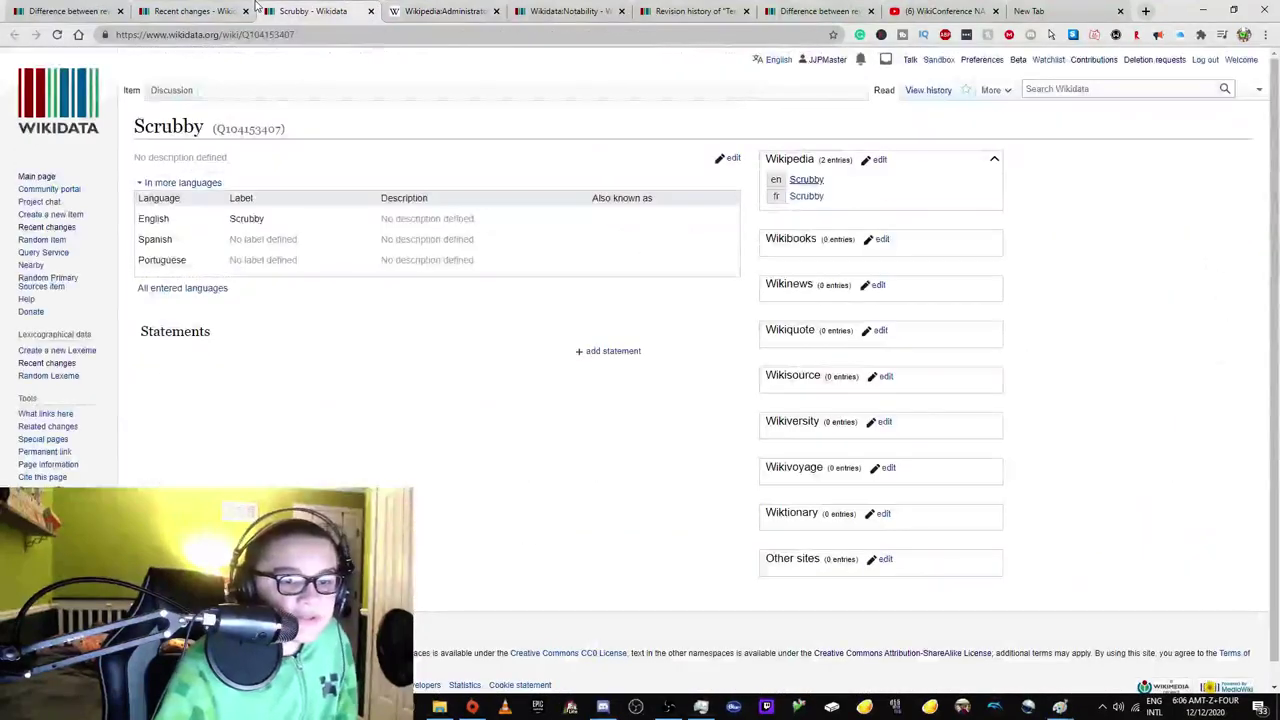
pyautogui.click(944, 90)
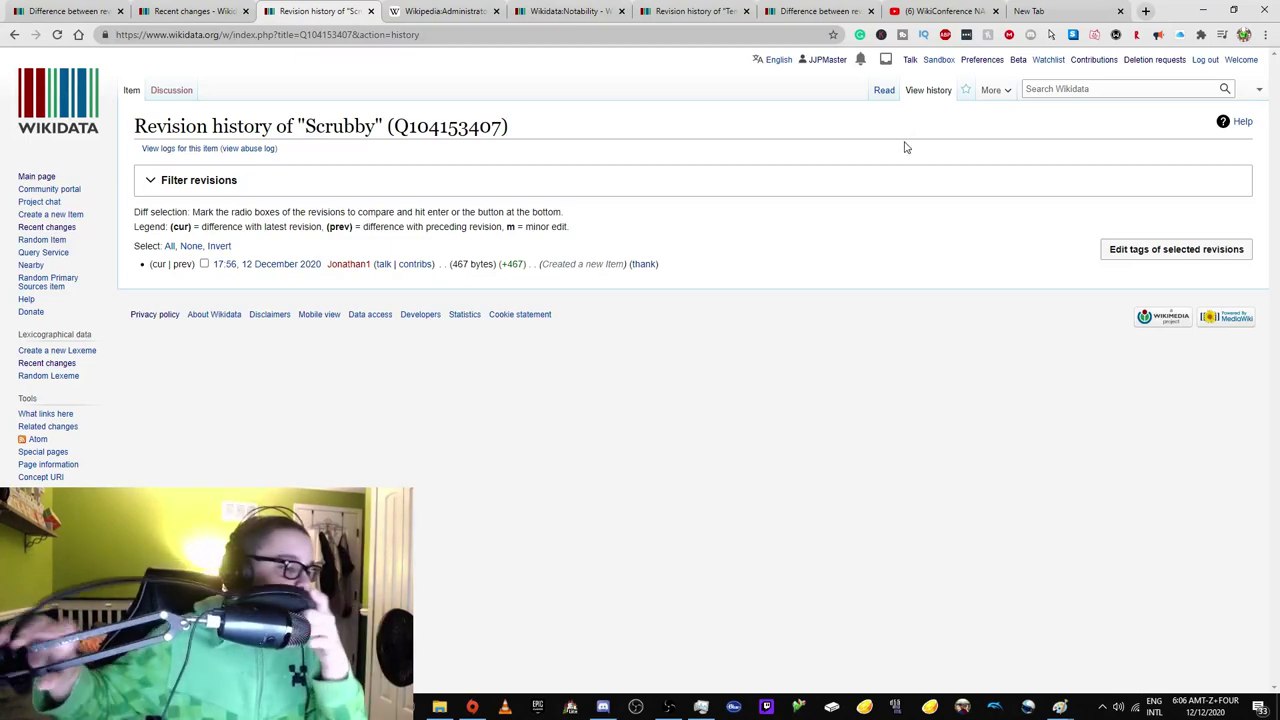
pyautogui.click(190, 10)
pyautogui.click(300, 10)
pyautogui.click(555, 10)
pyautogui.moveTo(555, 10); pyautogui.dragTo(390, 10)
pyautogui.click(497, 11)
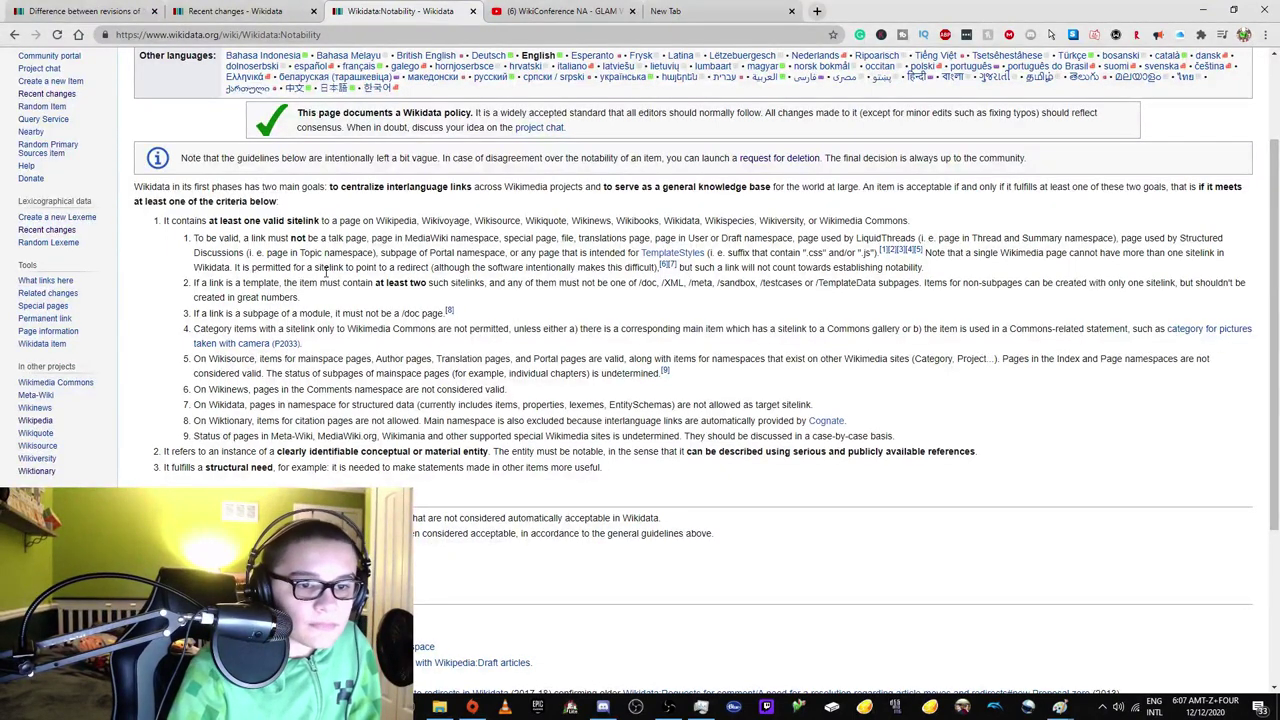
# Read the Notability criteria, highlighting the passages on Wikipedia sitelinks, special pages and redirects.
pyautogui.moveTo(369, 187); pyautogui.dragTo(348, 197)
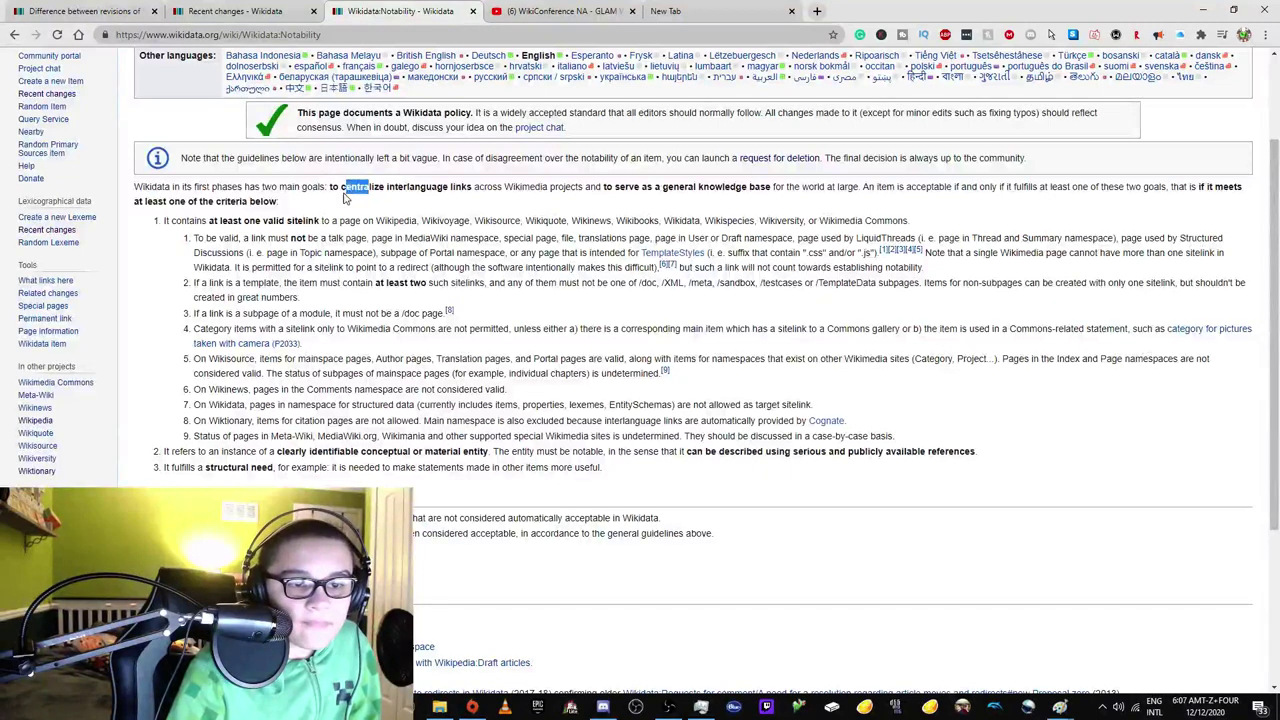
pyautogui.click(353, 197)
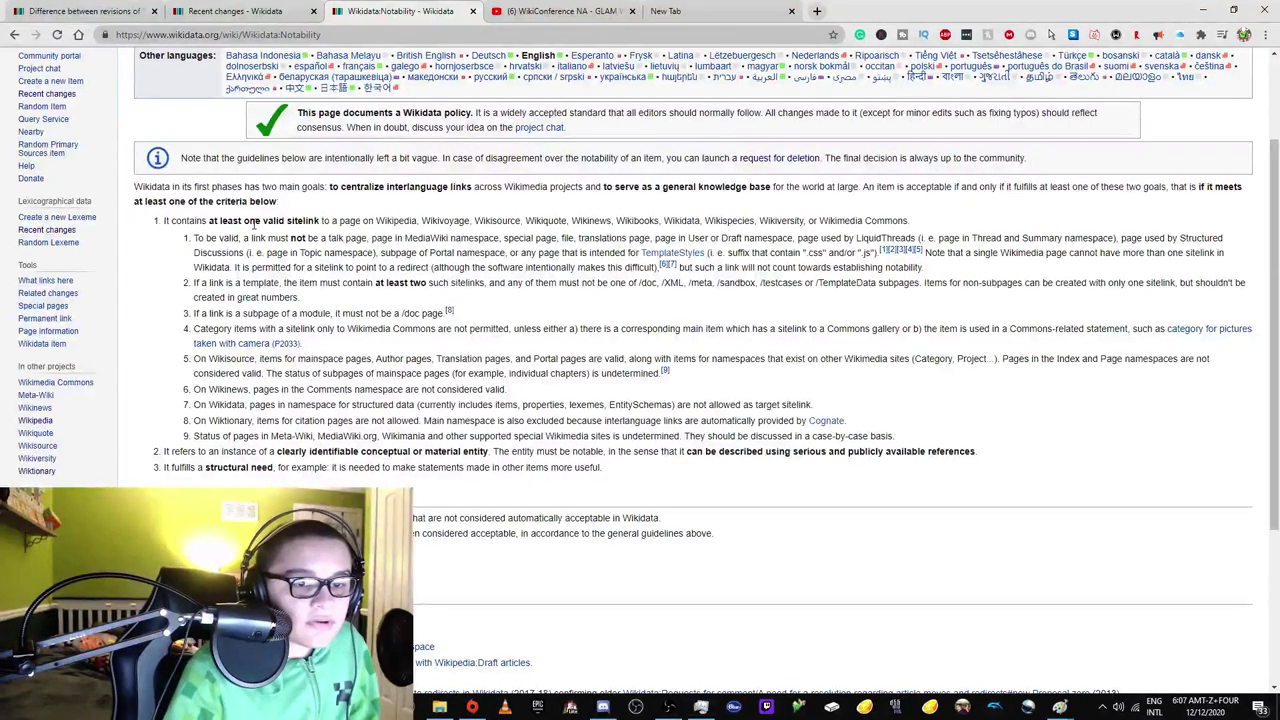
pyautogui.moveTo(399, 219); pyautogui.dragTo(426, 220)
pyautogui.click(433, 221)
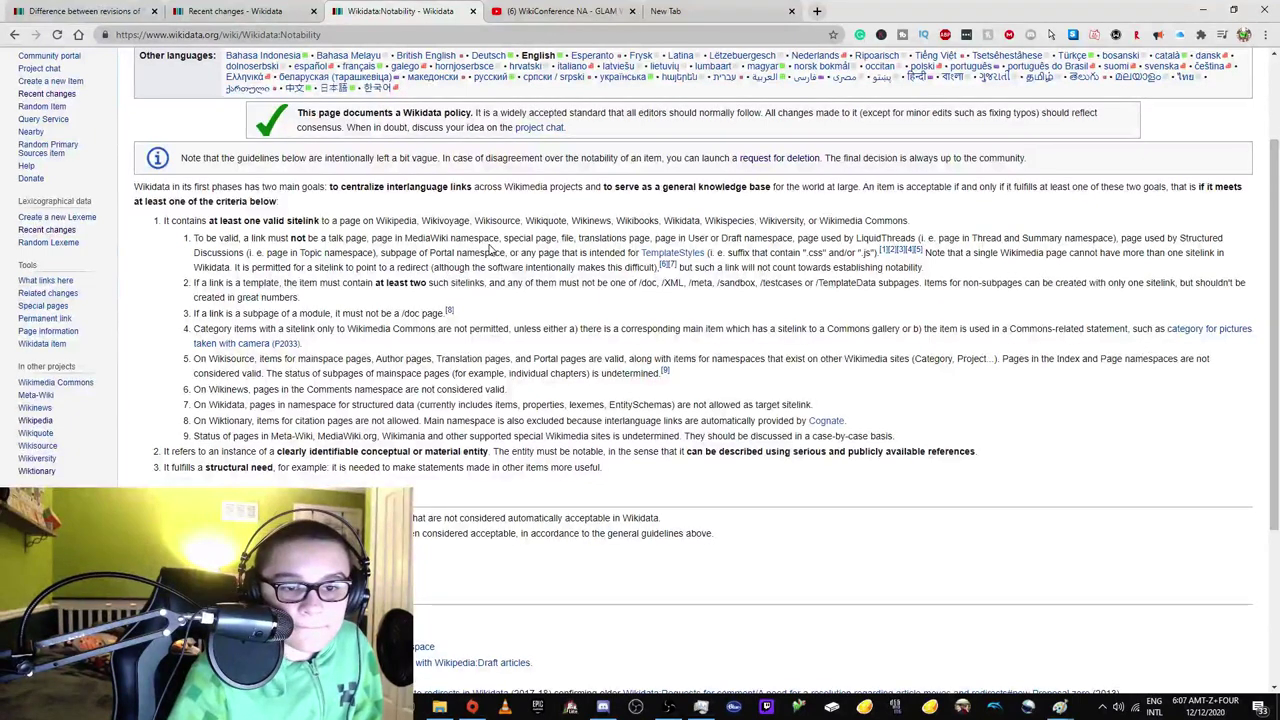
pyautogui.moveTo(505, 238); pyautogui.dragTo(470, 255)
pyautogui.click(428, 268)
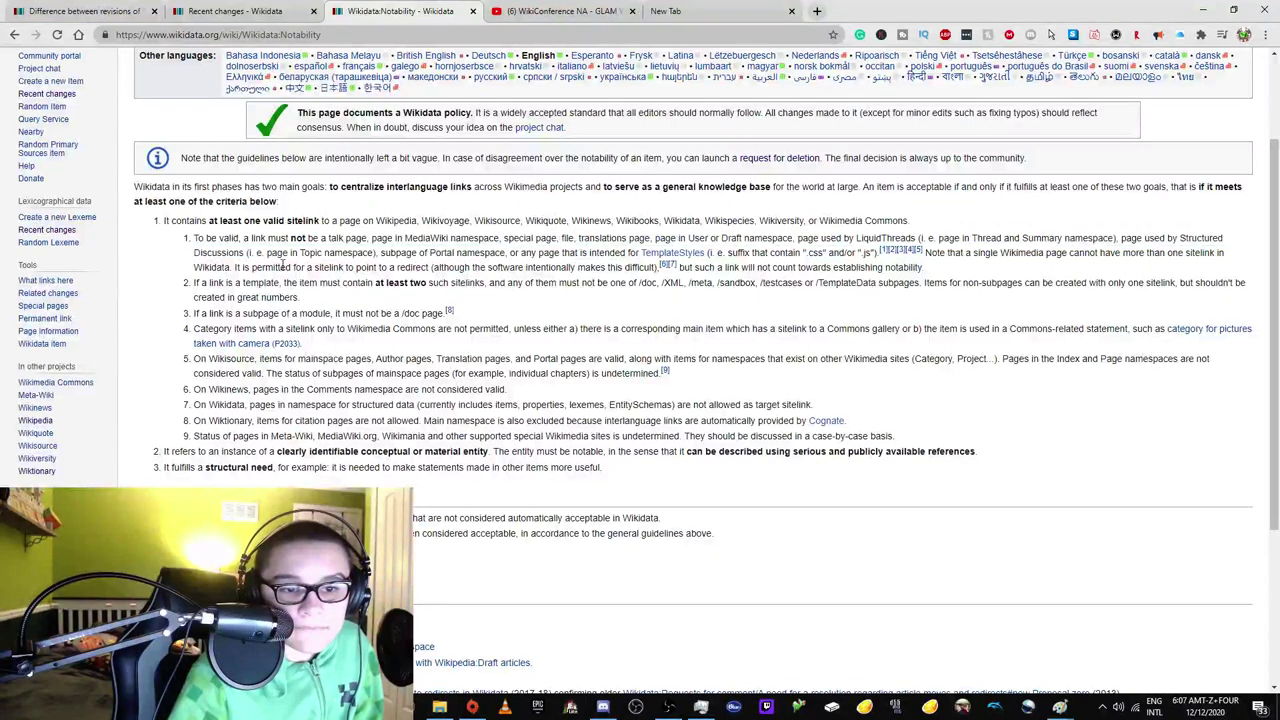
pyautogui.moveTo(243, 267); pyautogui.dragTo(304, 268)
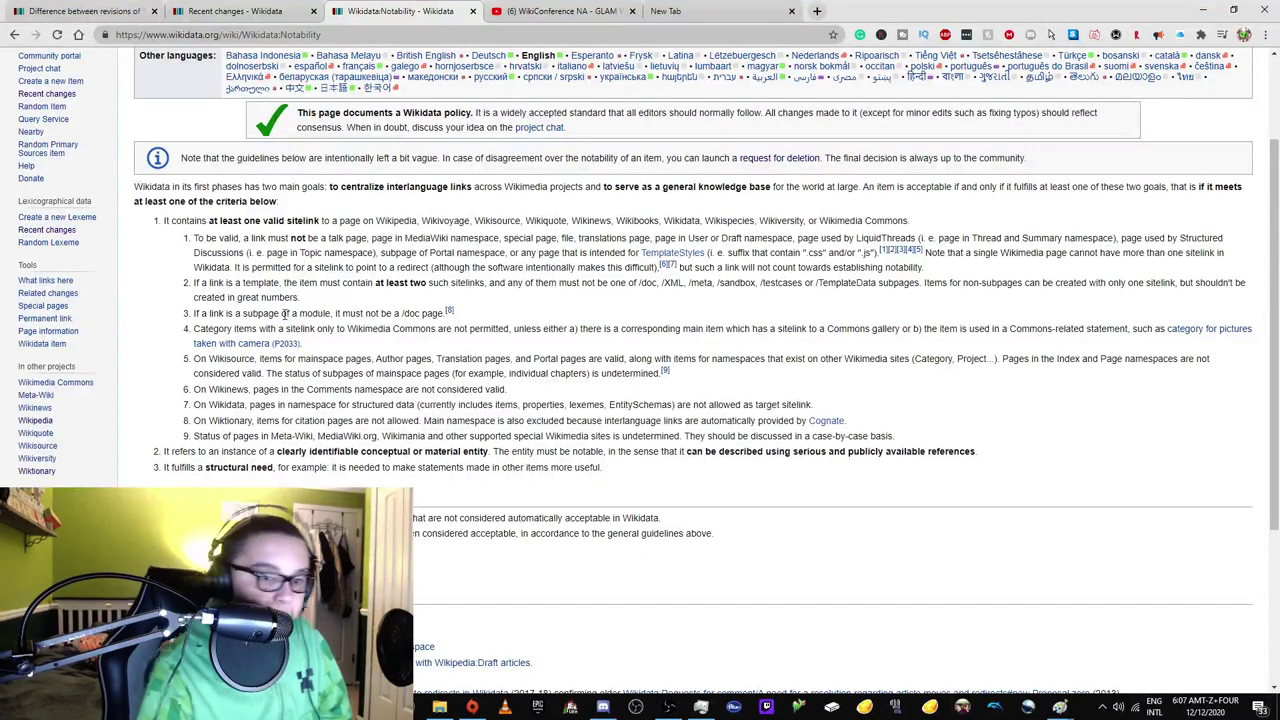
# Search the policy page for 'wikipedia', then start a 'disa' search and clear it.
pyautogui.hotkey('ctrl', 'f')
pyautogui.write('wikipedia')
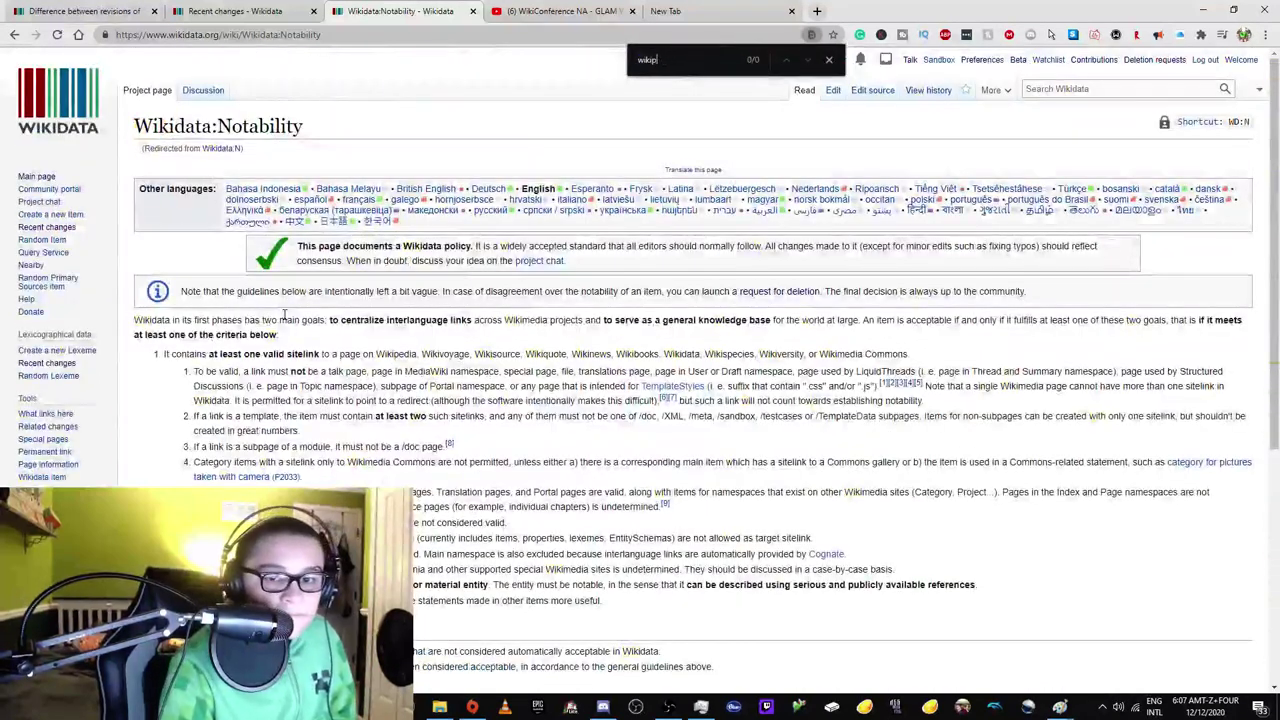
pyautogui.click(809, 60)
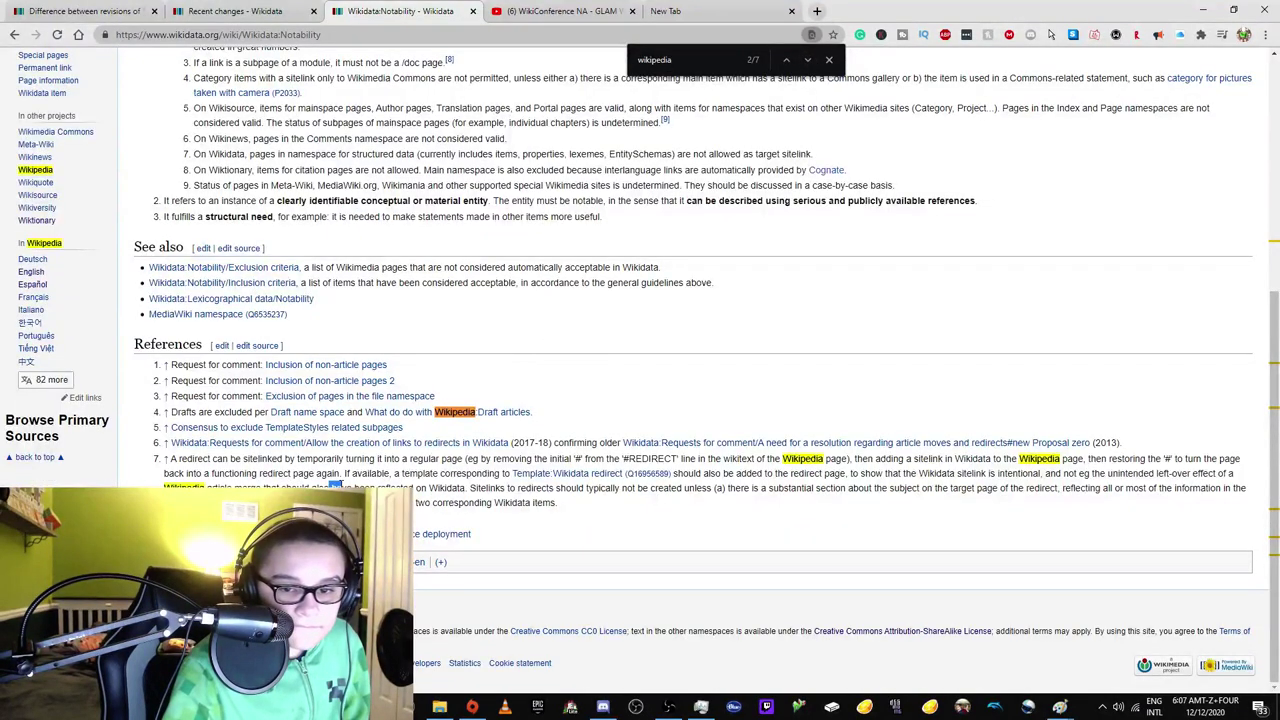
pyautogui.scroll(2, 567, 165)
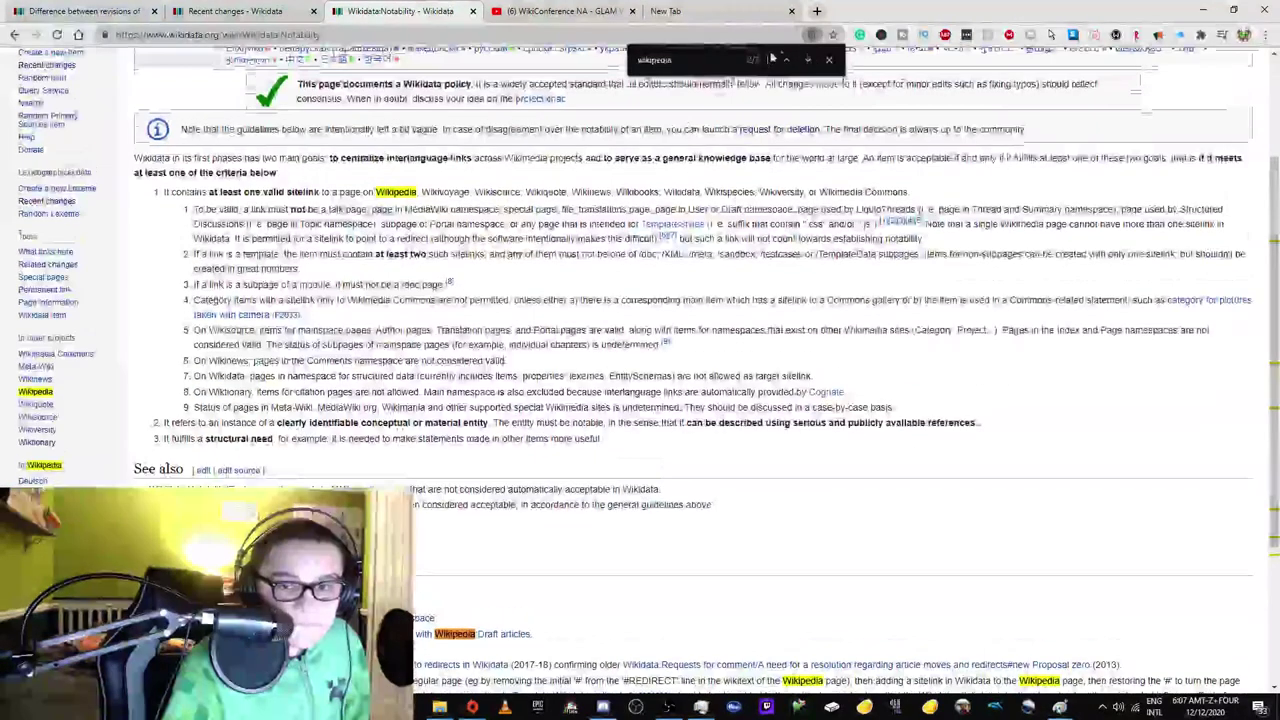
pyautogui.click(829, 60)
pyautogui.hotkey('ctrl', 'f')
pyautogui.write('disa')
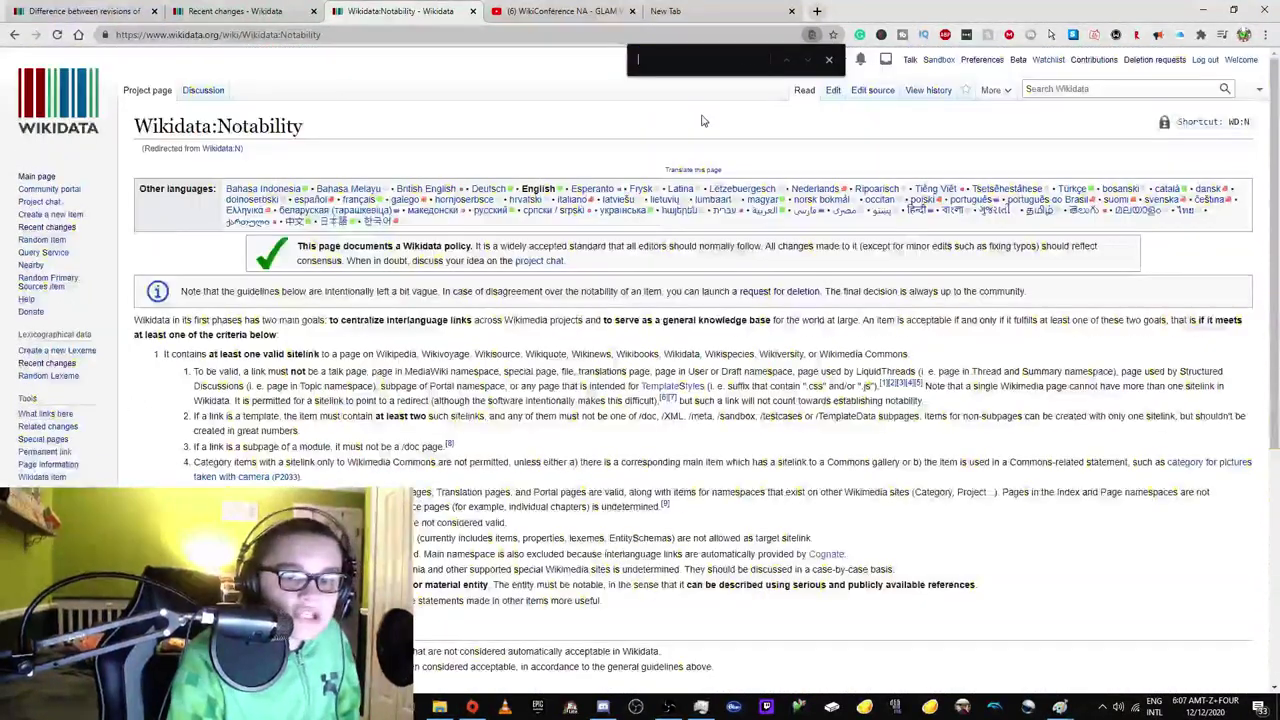
pyautogui.press('BackSpace')
pyautogui.press('BackSpace')
pyautogui.press('BackSpace')
pyautogui.press('BackSpace')
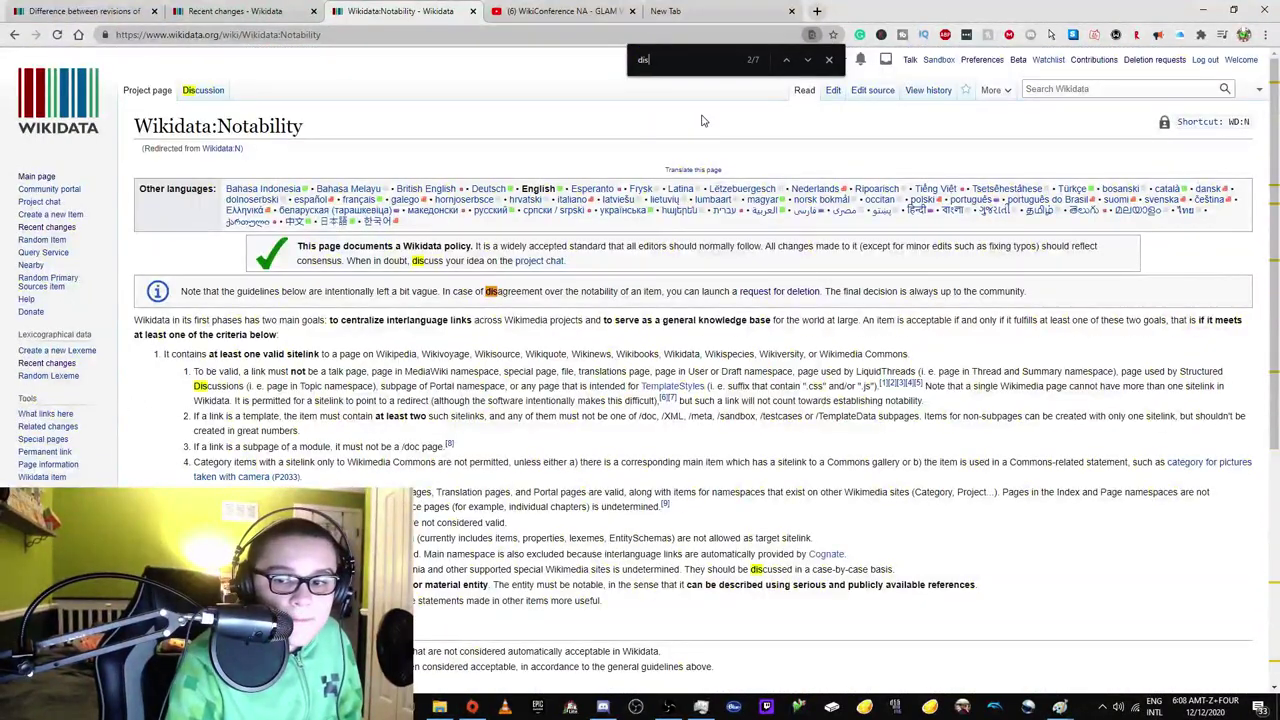
# Open the Death Trips item from Recent changes in a new tab.
pyautogui.click(240, 11)
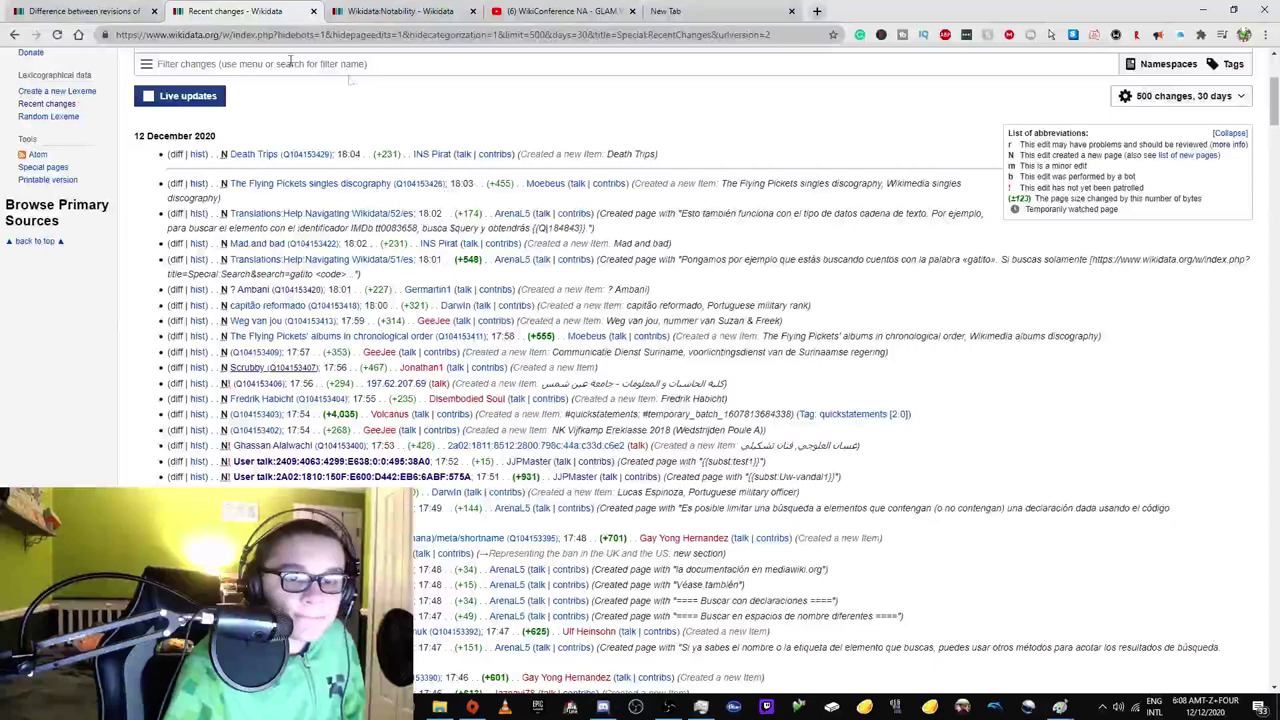
pyautogui.rightClick(297, 160)
pyautogui.click(300, 159)
pyautogui.click(360, 11)
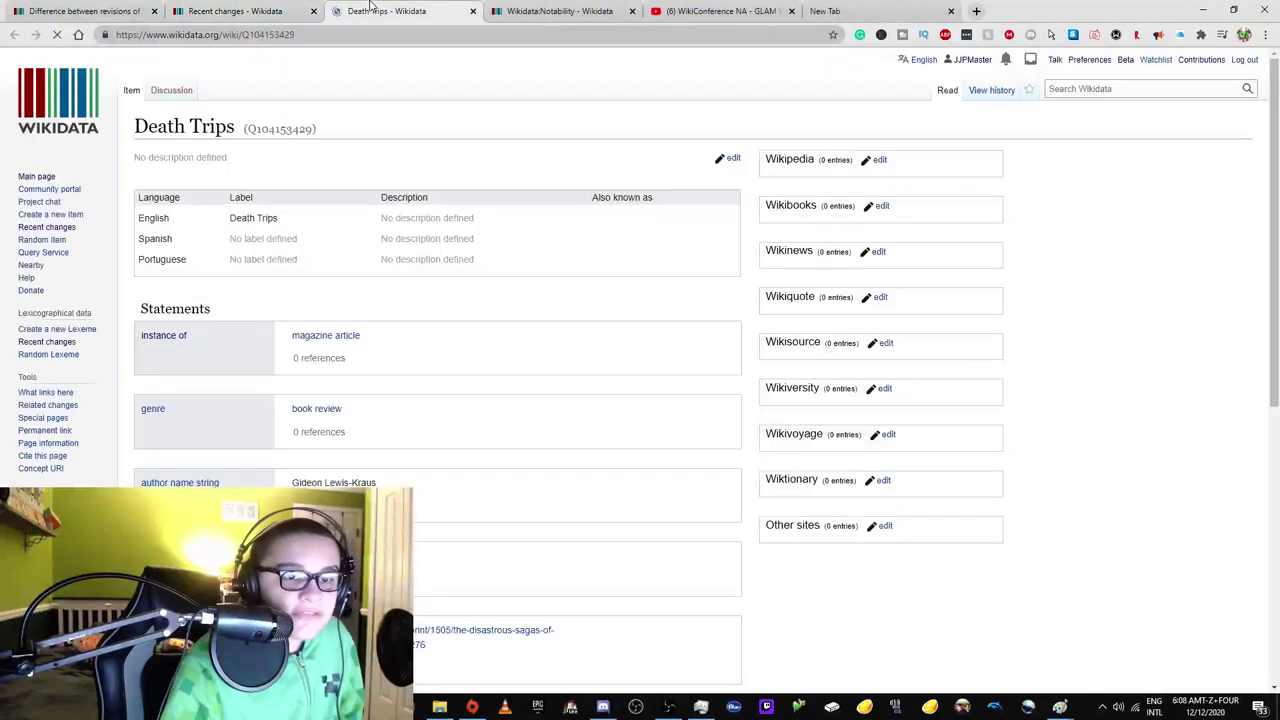
pyautogui.click(278, 8)
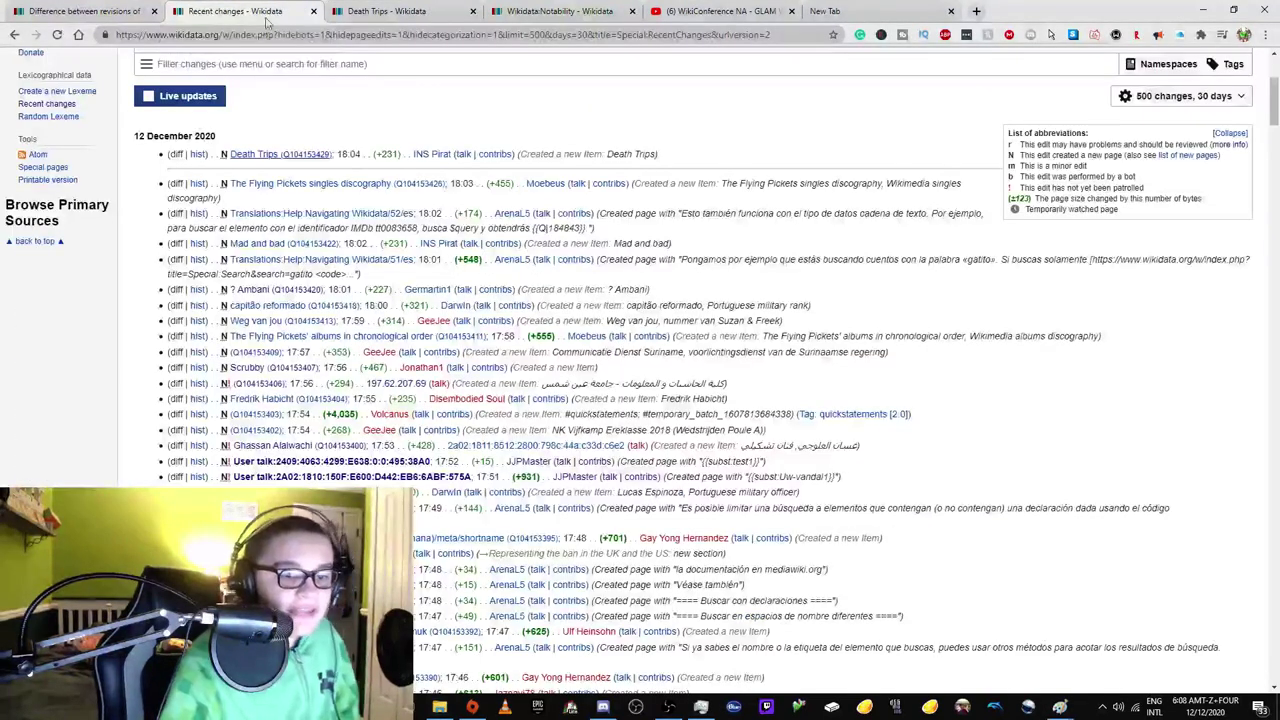
# Open The Flying Pickets singles discography item (Q104153426) in its own tab, then search the Notability page.
pyautogui.click(360, 192)
pyautogui.click(400, 11)
pyautogui.click(505, 8)
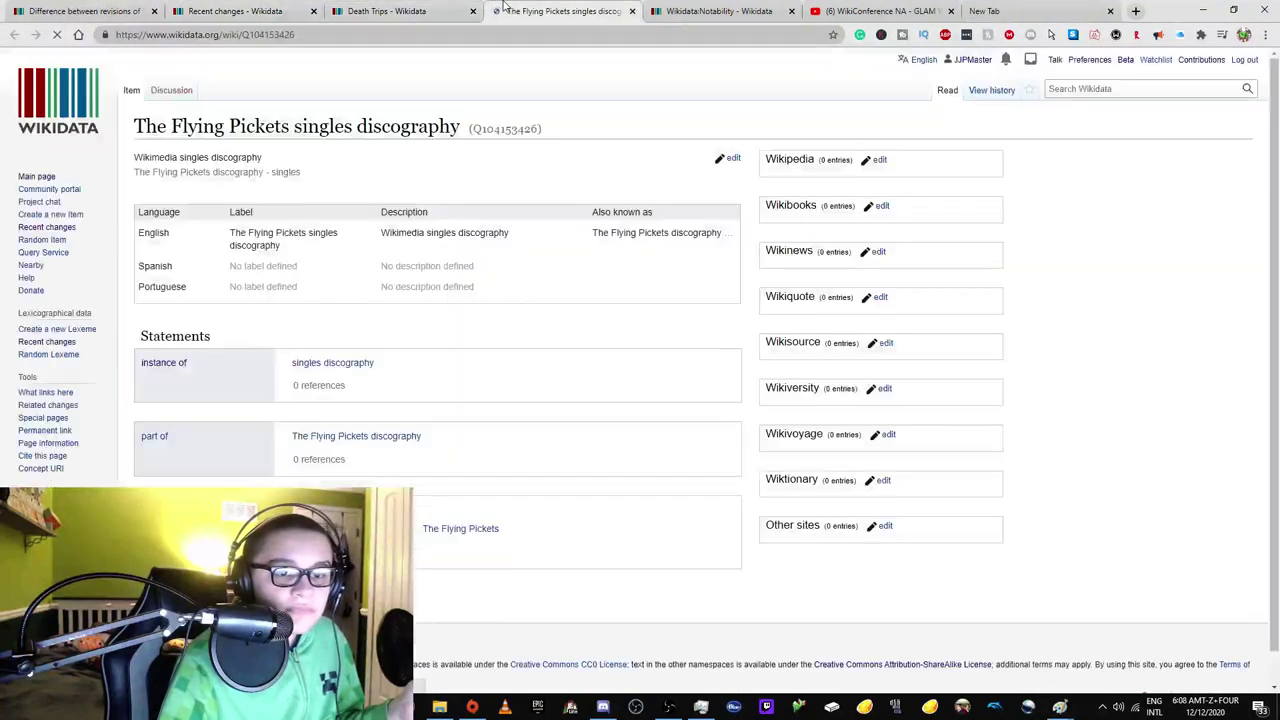
pyautogui.click(432, 9)
pyautogui.click(503, 9)
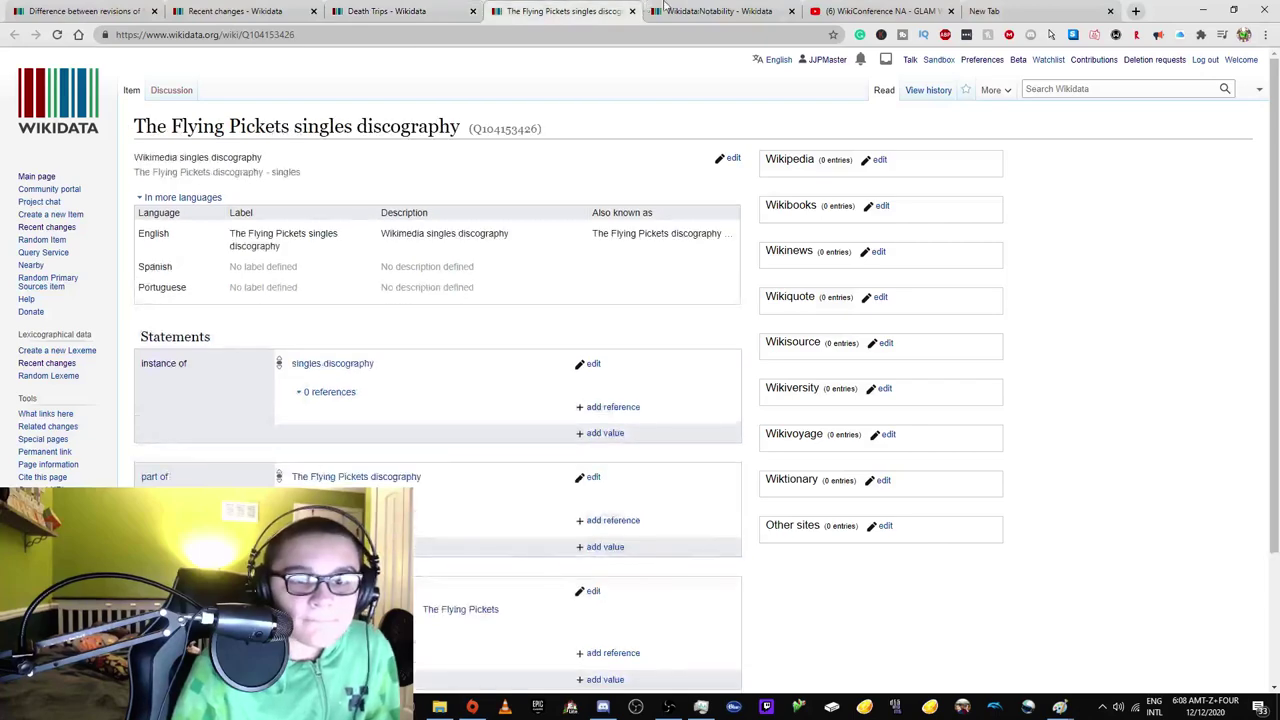
pyautogui.click(670, 8)
pyautogui.hotkey('ctrl', 'f')
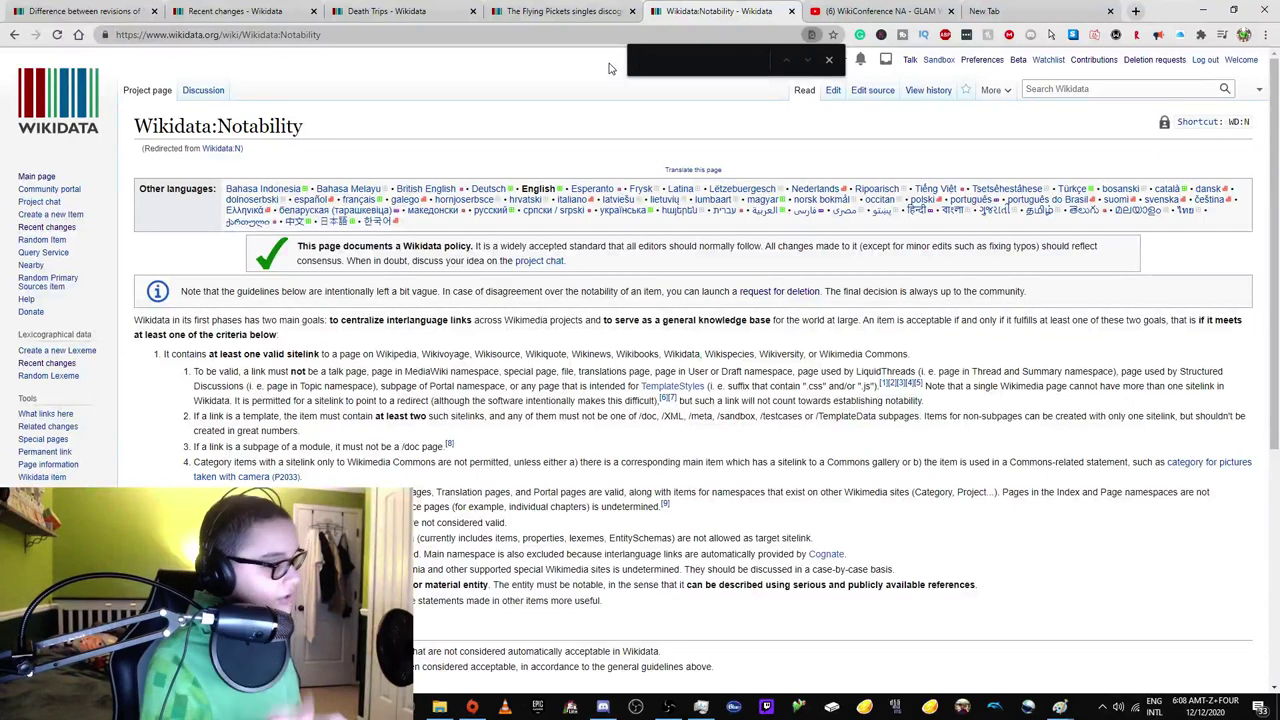
# Reread the Notability list, marking the Meta-Wiki mention and identifiable-entity criterion, then return to the discography item.
pyautogui.click(600, 12)
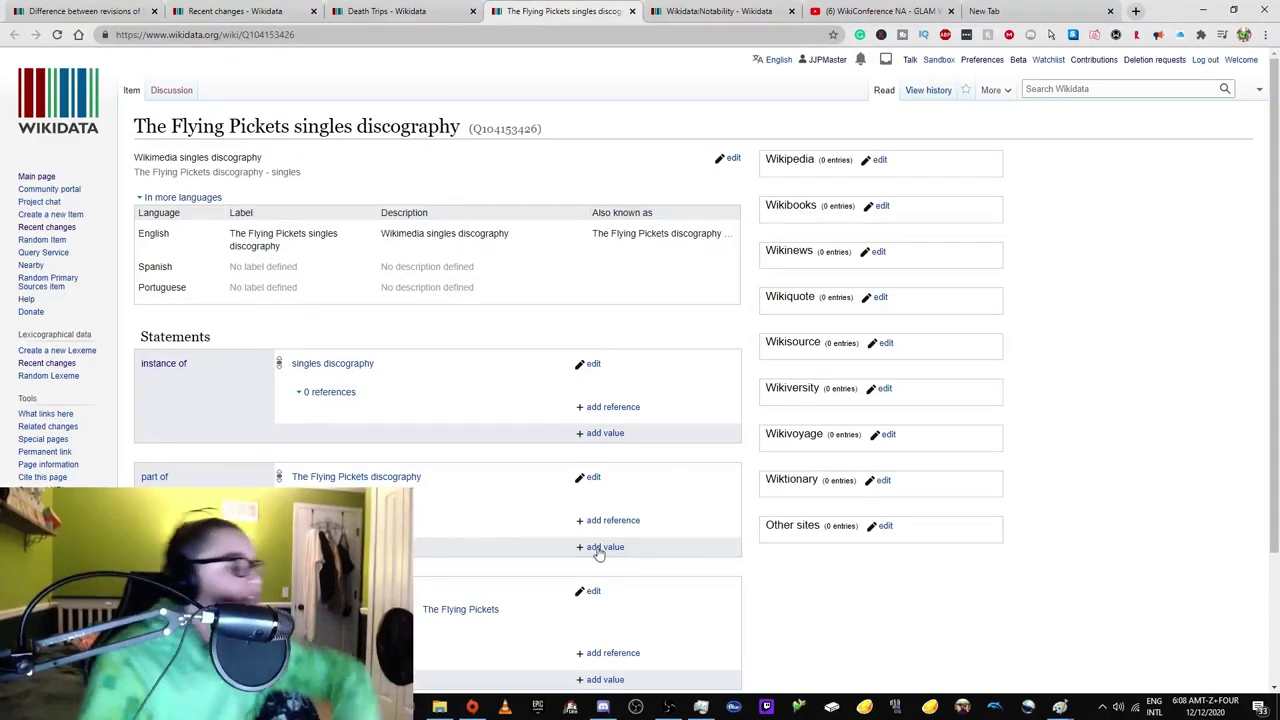
pyautogui.click(735, 11)
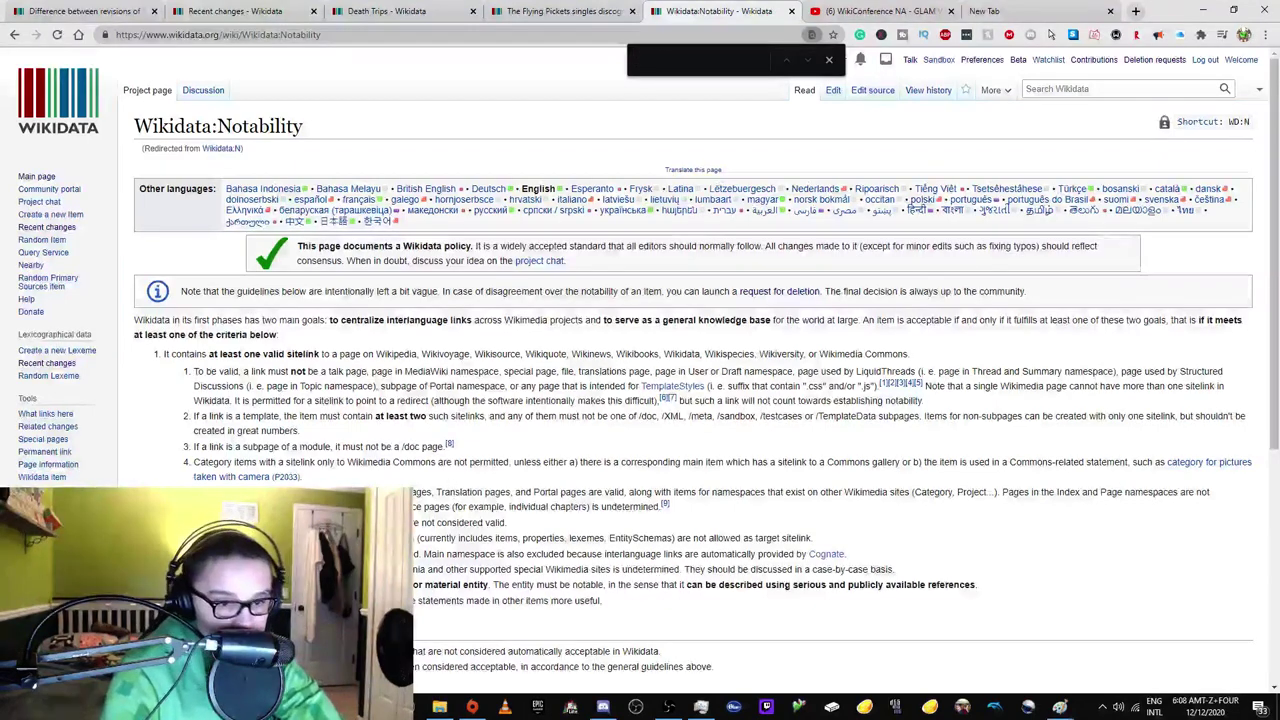
pyautogui.scroll(-3, 263, 331)
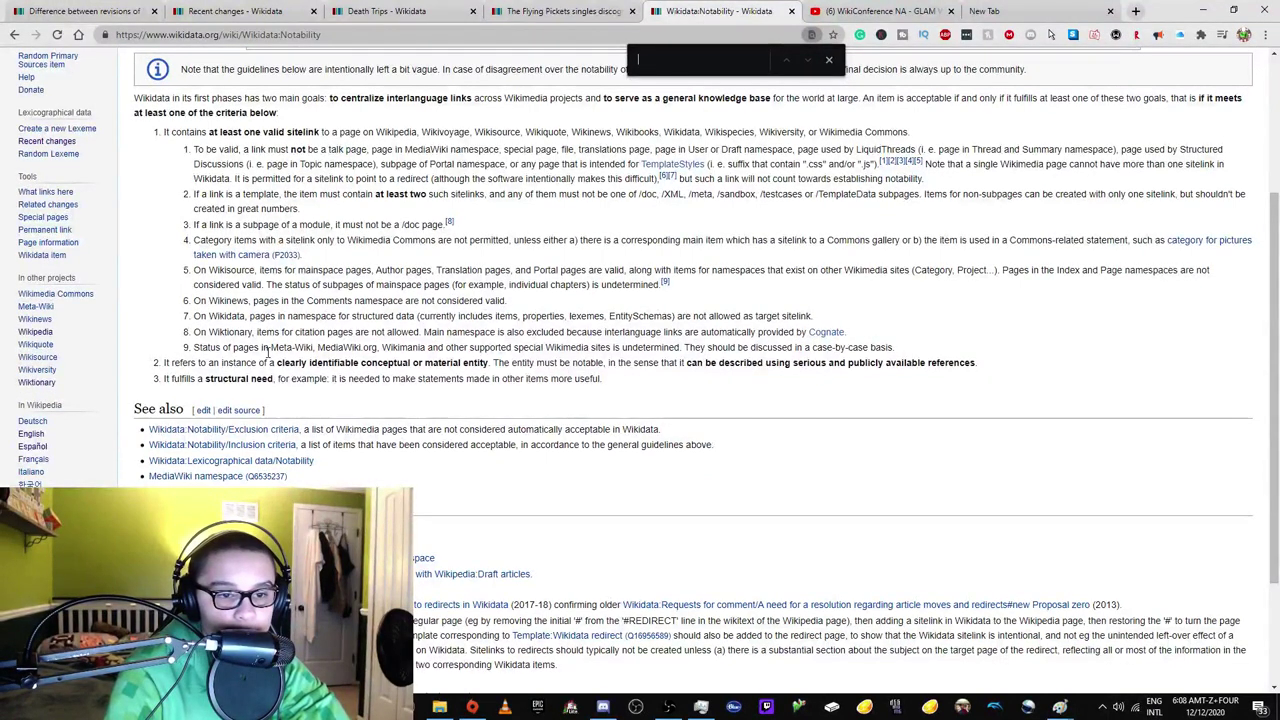
pyautogui.moveTo(271, 349); pyautogui.dragTo(358, 347)
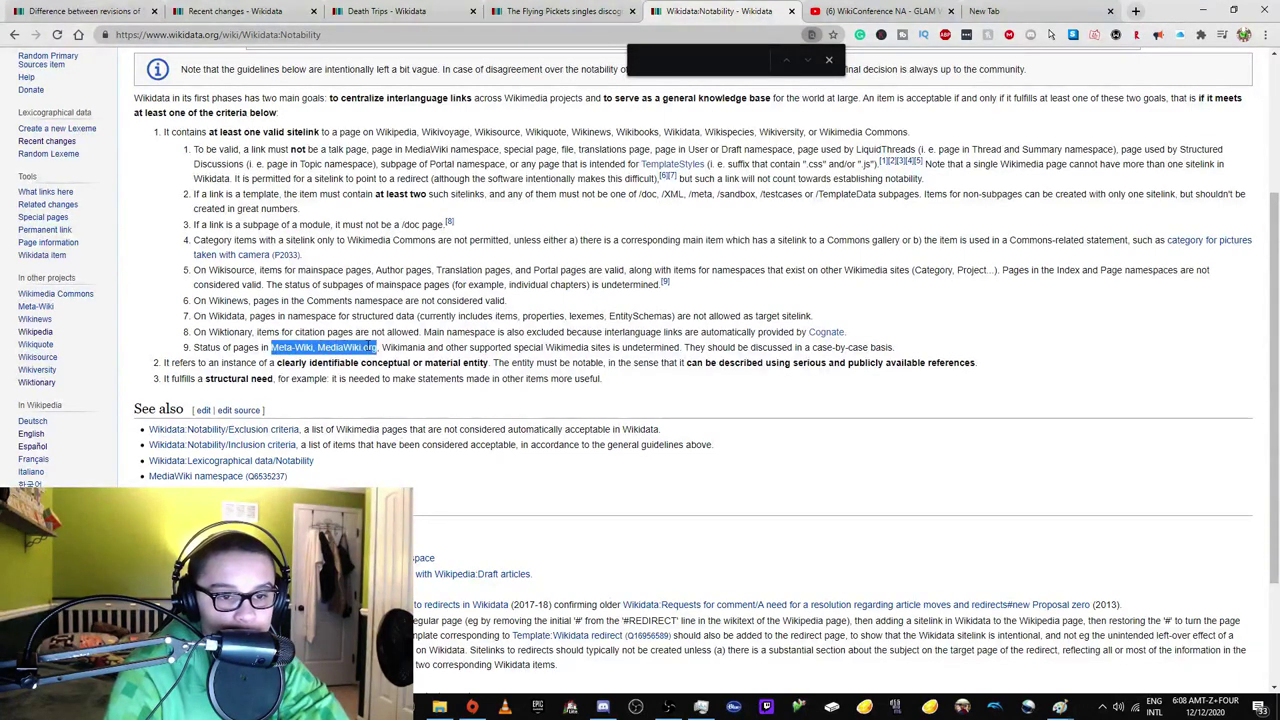
pyautogui.click(381, 375)
pyautogui.moveTo(306, 362); pyautogui.dragTo(952, 364)
pyautogui.hotkey('ctrl', 'shift', 'Tab')
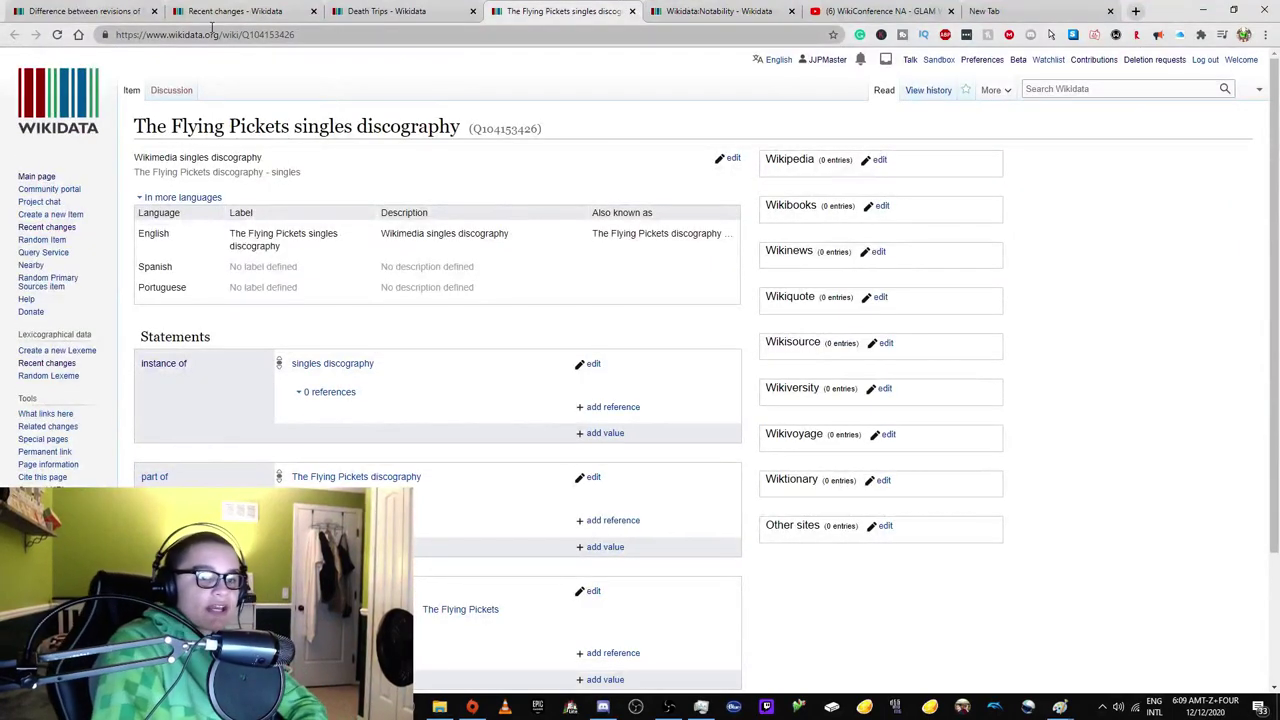
# Paste the item's copied title into the address and load it on English Wikipedia.
pyautogui.moveTo(135, 126); pyautogui.dragTo(381, 112)
pyautogui.hotkey('ctrl', 'c')
pyautogui.doubleClick(248, 36)
pyautogui.hotkey('ctrl', 'v')
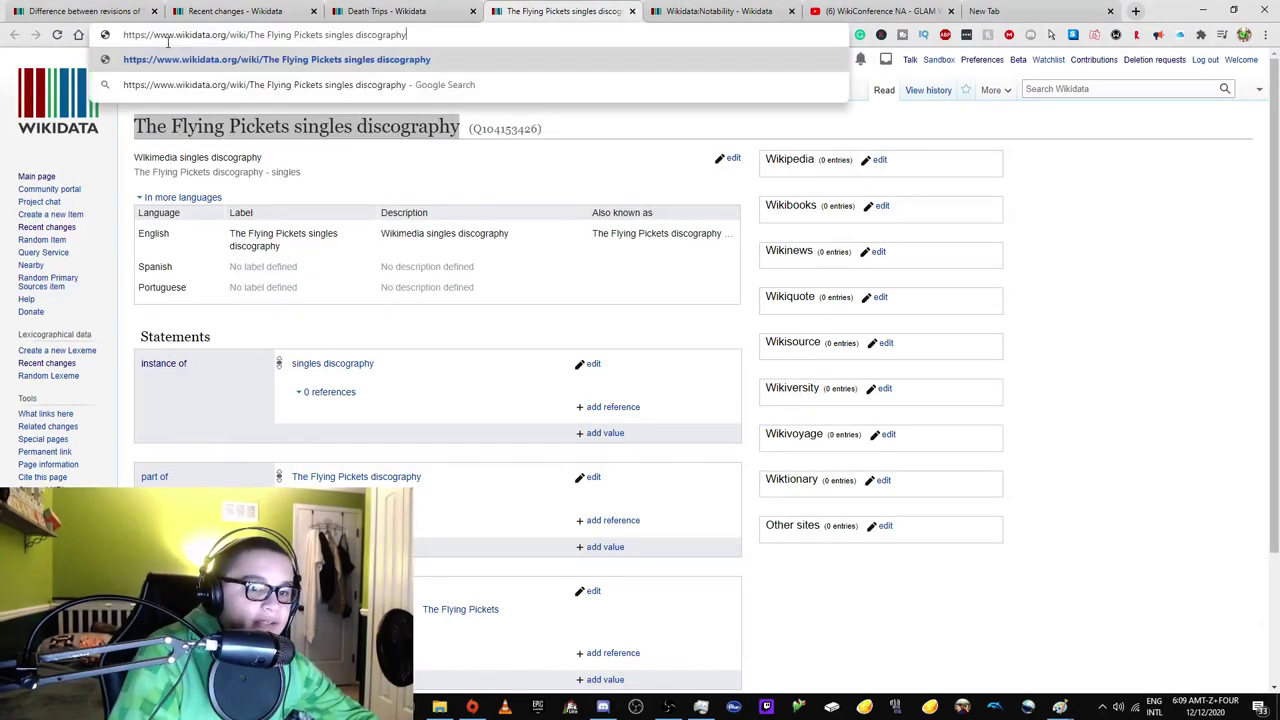
pyautogui.moveTo(153, 35); pyautogui.dragTo(185, 37)
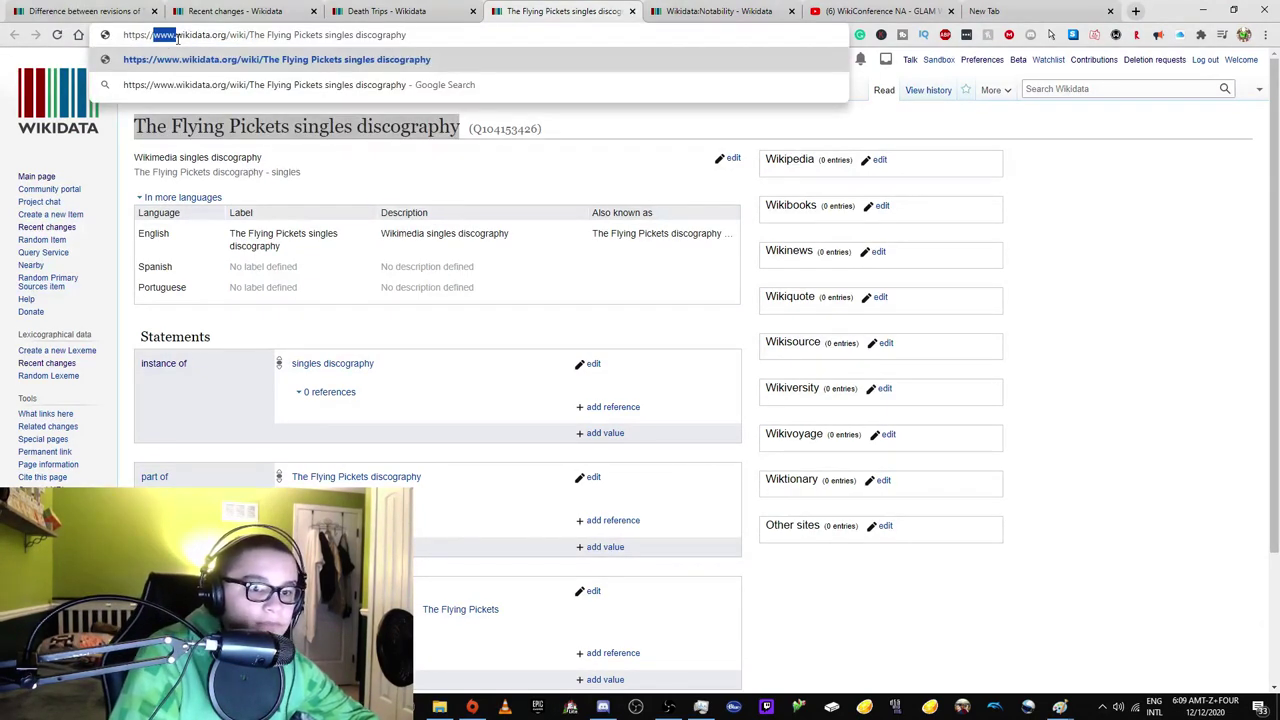
pyautogui.write('en.wiki')
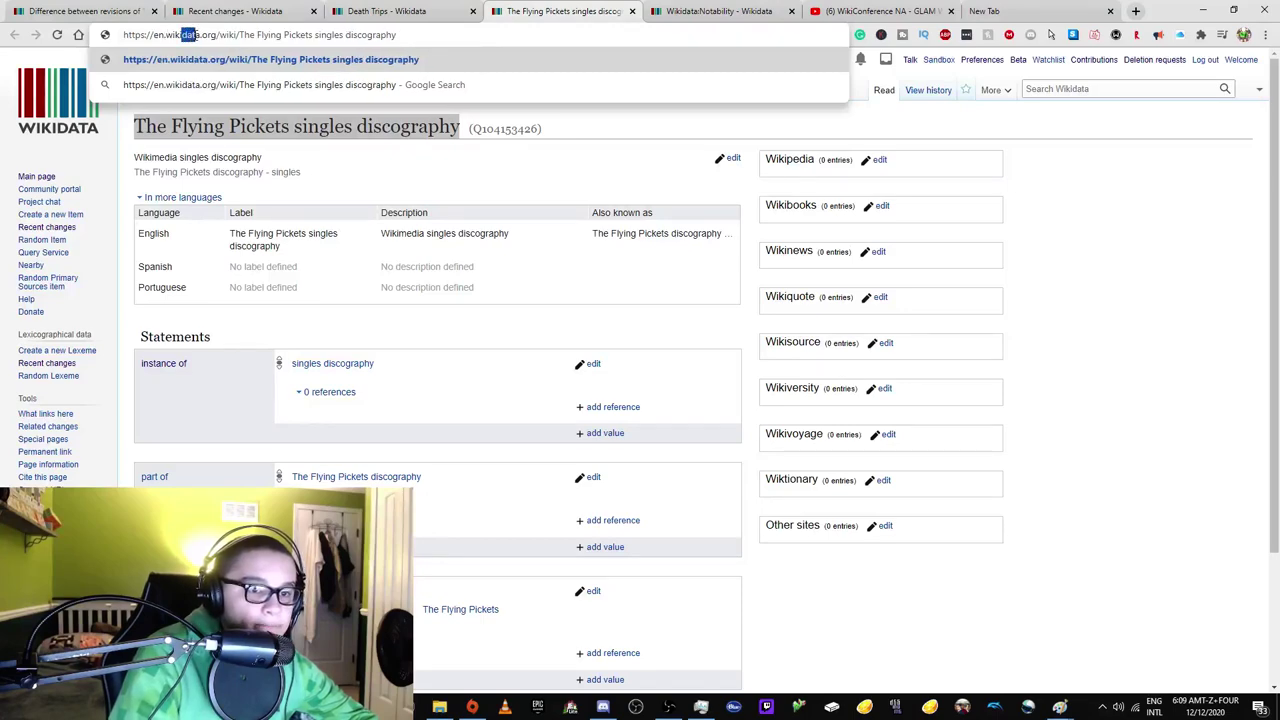
pyautogui.write('pedia')
pyautogui.press('Return')
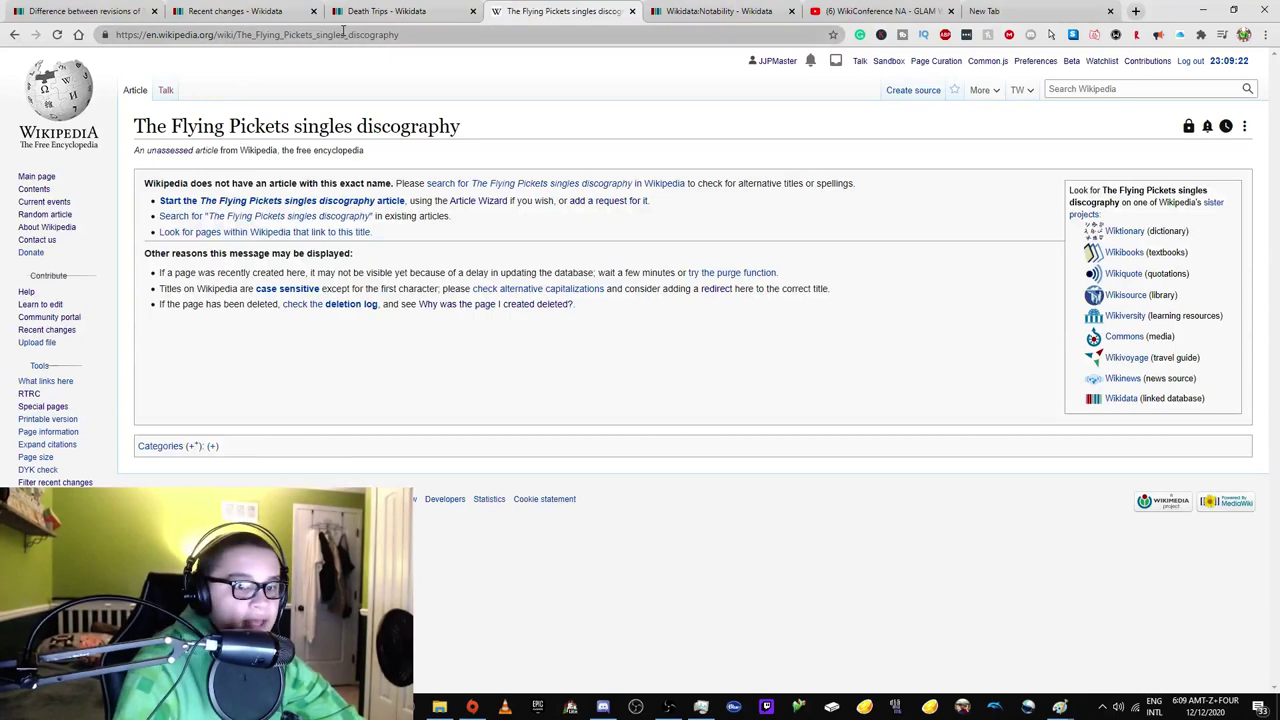
# Open The_Flying_Pickets article and follow its Discography section to the discography article.
pyautogui.moveTo(318, 35); pyautogui.dragTo(400, 35)
pyautogui.press('BackSpace')
pyautogui.press('Return')
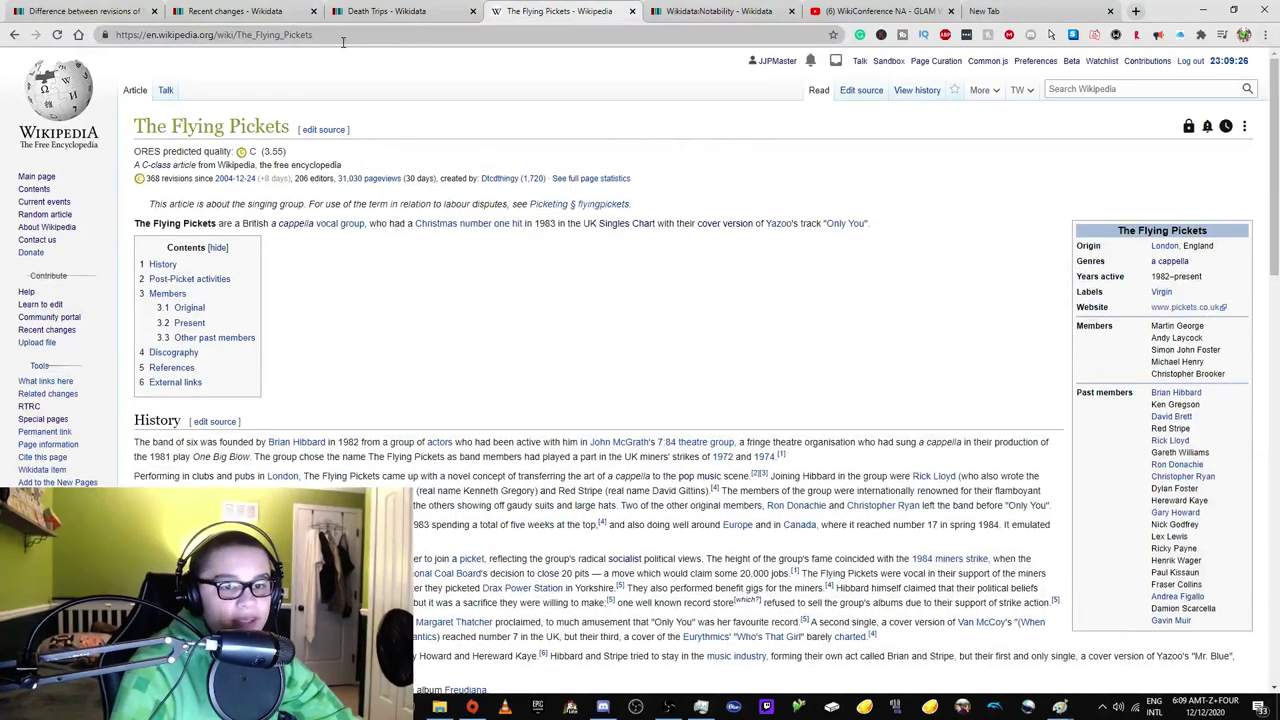
pyautogui.click(368, 40)
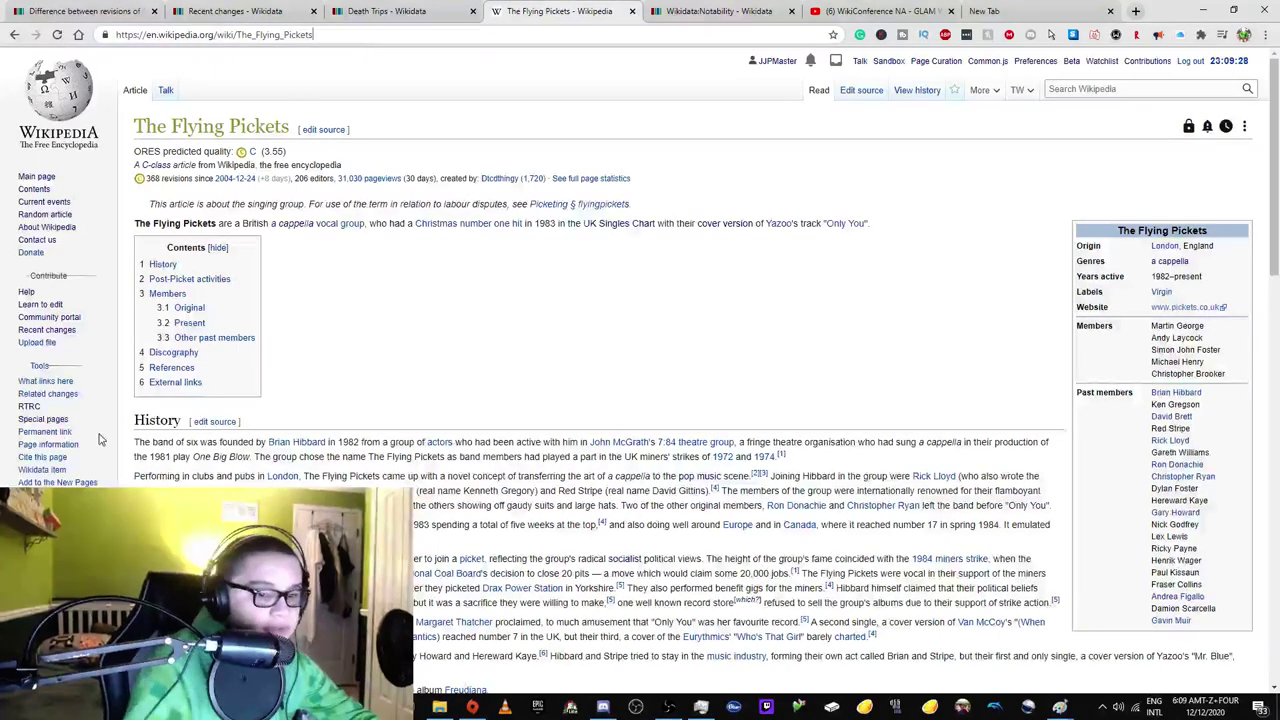
pyautogui.click(145, 363)
pyautogui.click(160, 354)
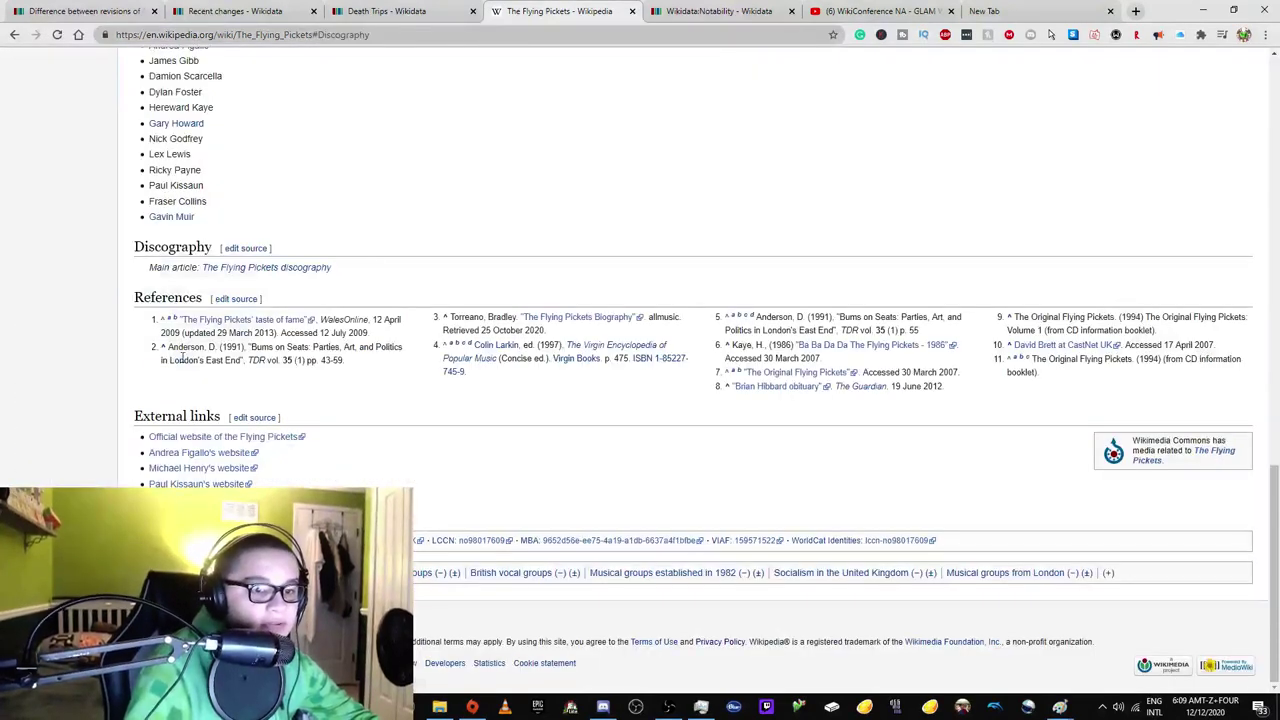
pyautogui.click(268, 270)
# Open Take My Breath Away from the Singles section in a new tab and view it.
pyautogui.scroll(-3, 277, 283)
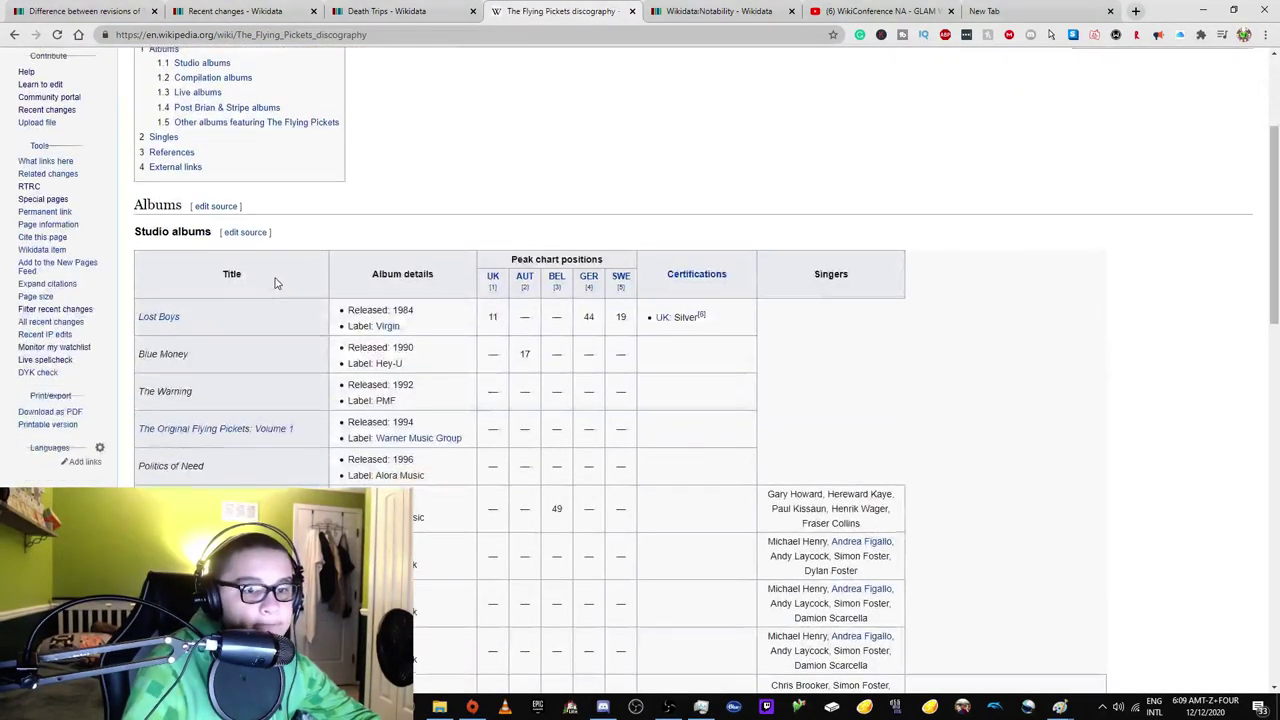
pyautogui.scroll(2, 188, 268)
pyautogui.click(170, 269)
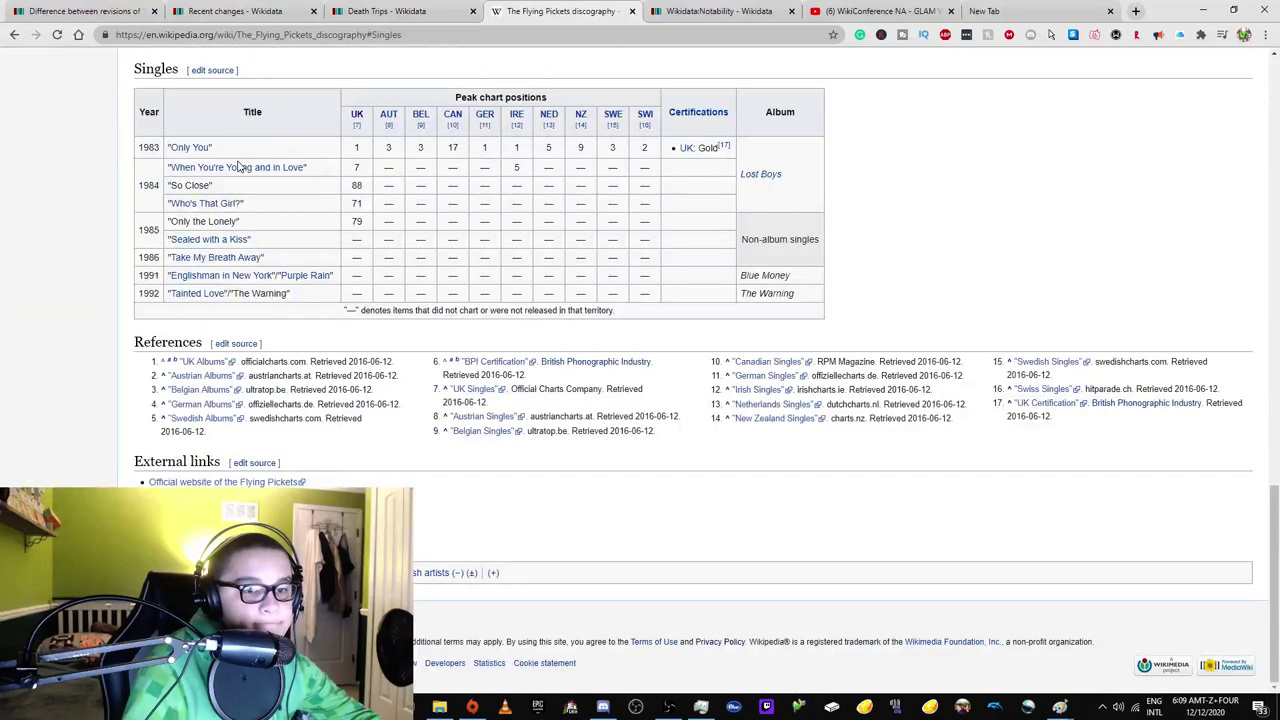
pyautogui.moveTo(240, 172)
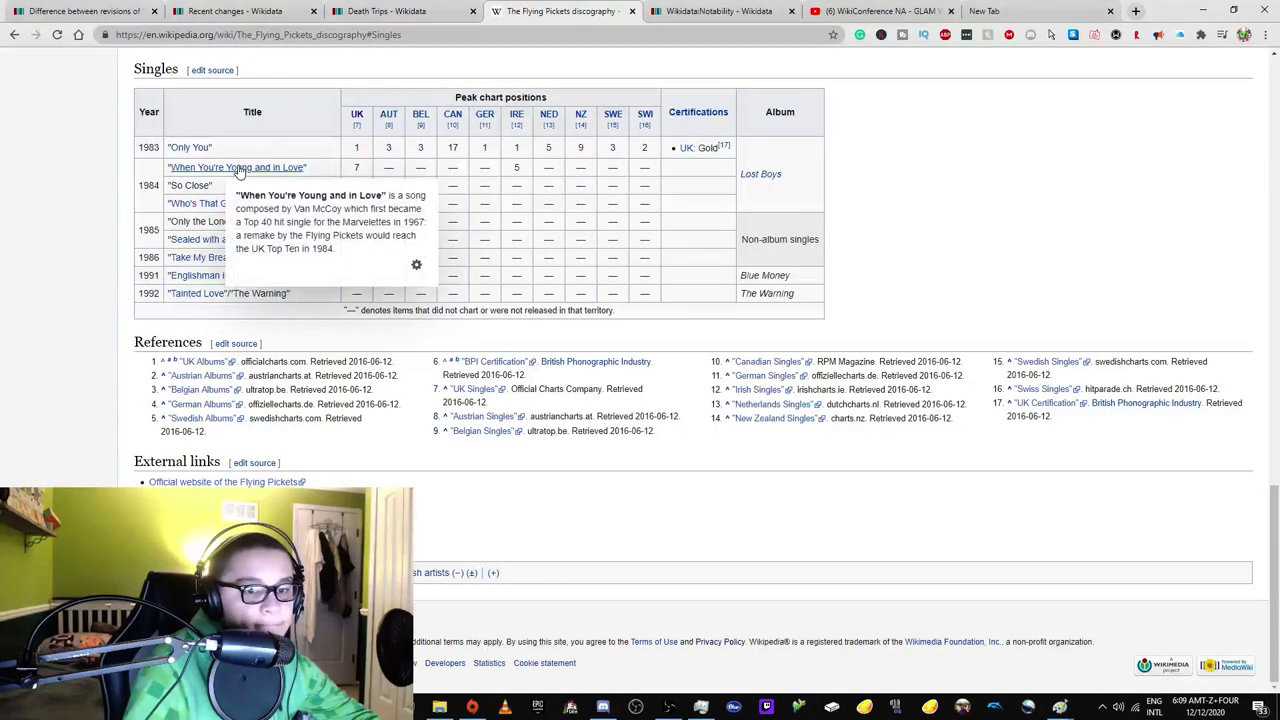
pyautogui.moveTo(199, 244)
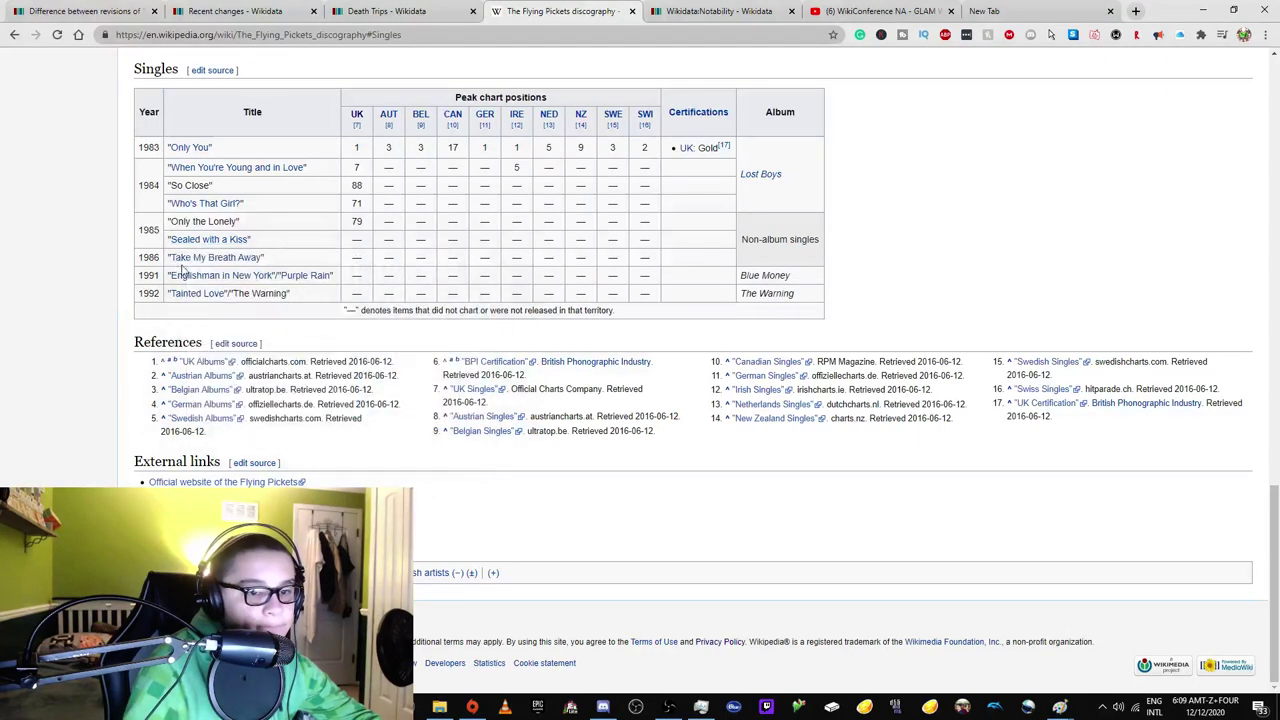
pyautogui.moveTo(244, 260)
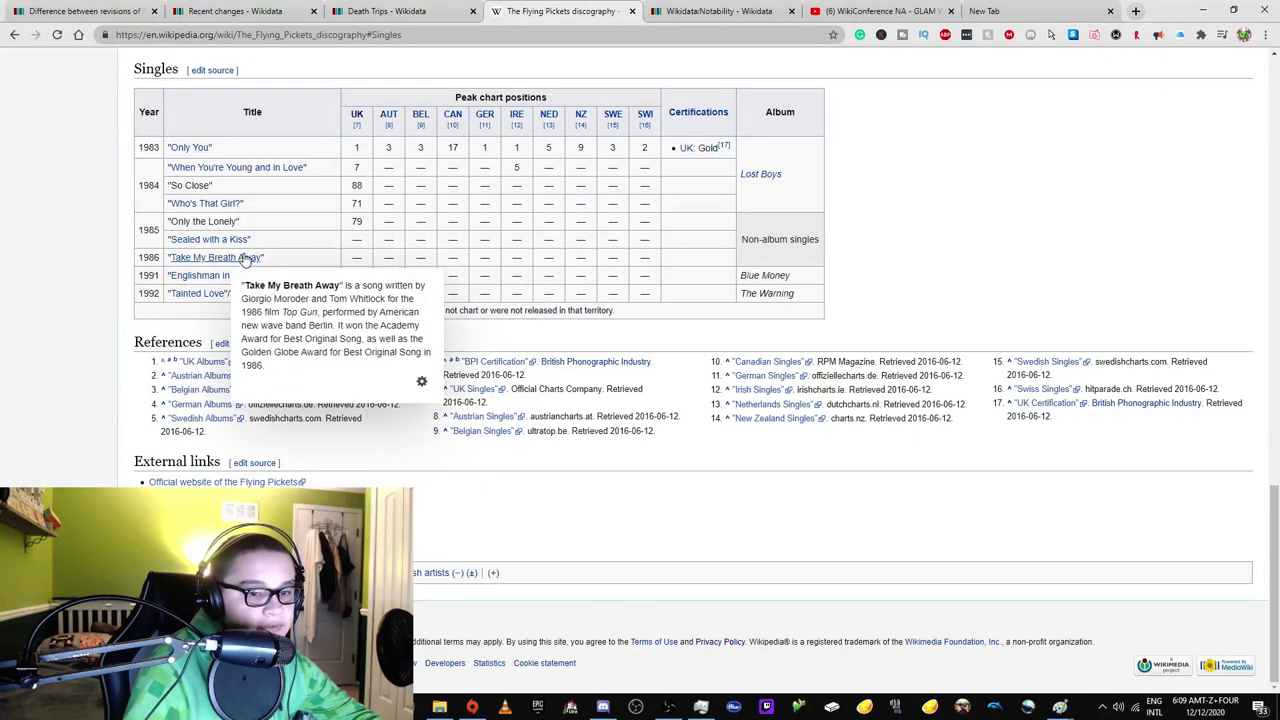
pyautogui.rightClick(268, 290)
pyautogui.click(310, 301)
pyautogui.click(655, 8)
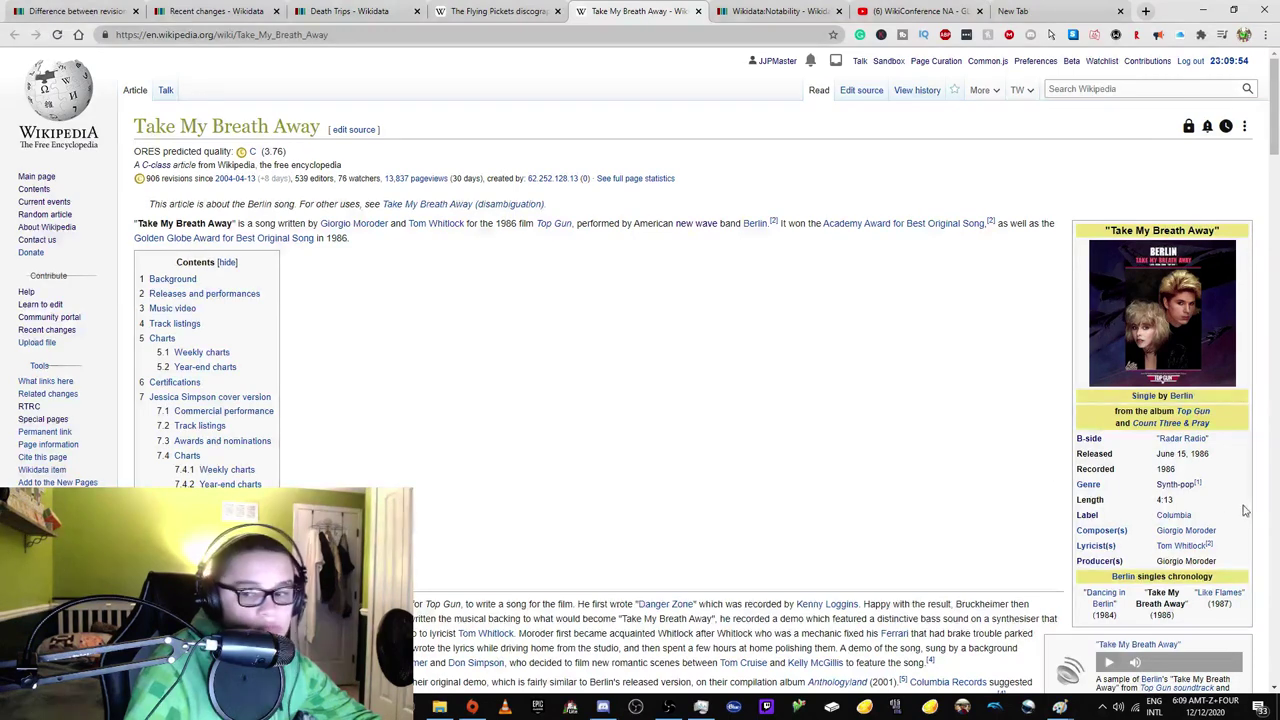
# Open the Berlin (band) article, then go to the Wikipedia Main Page.
pyautogui.moveTo(1175, 538)
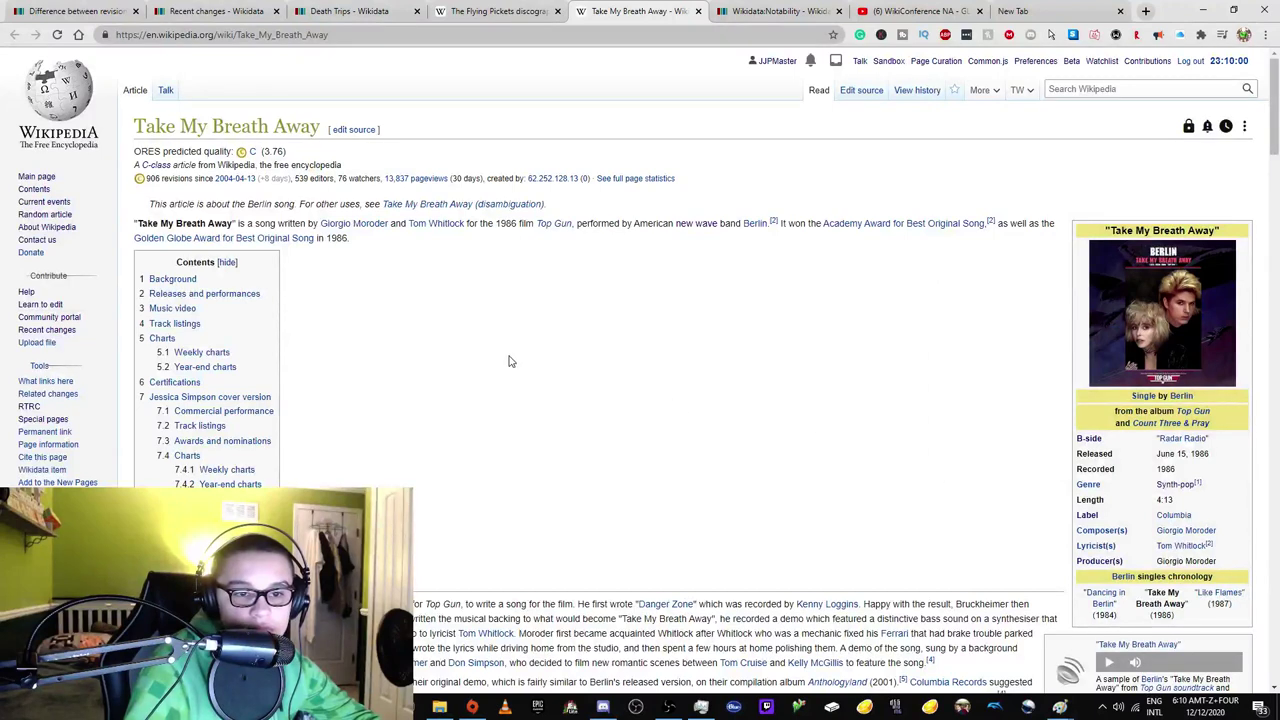
pyautogui.moveTo(442, 225)
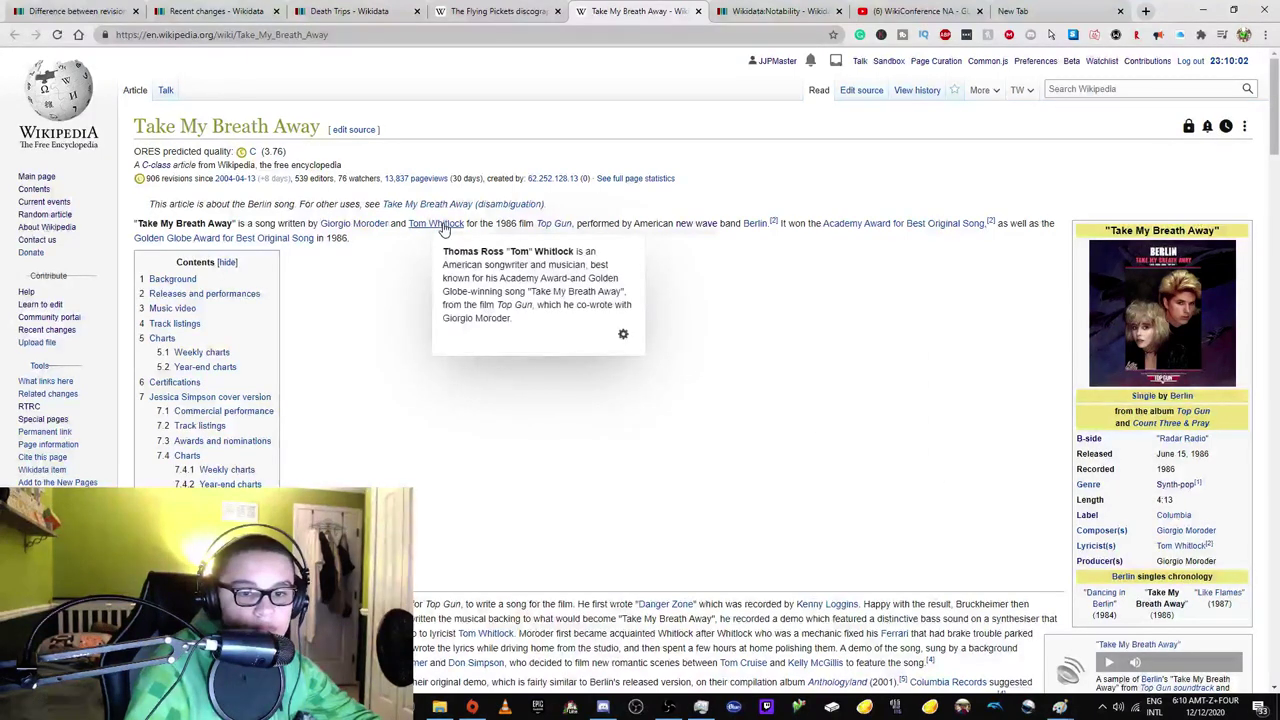
pyautogui.click(757, 223)
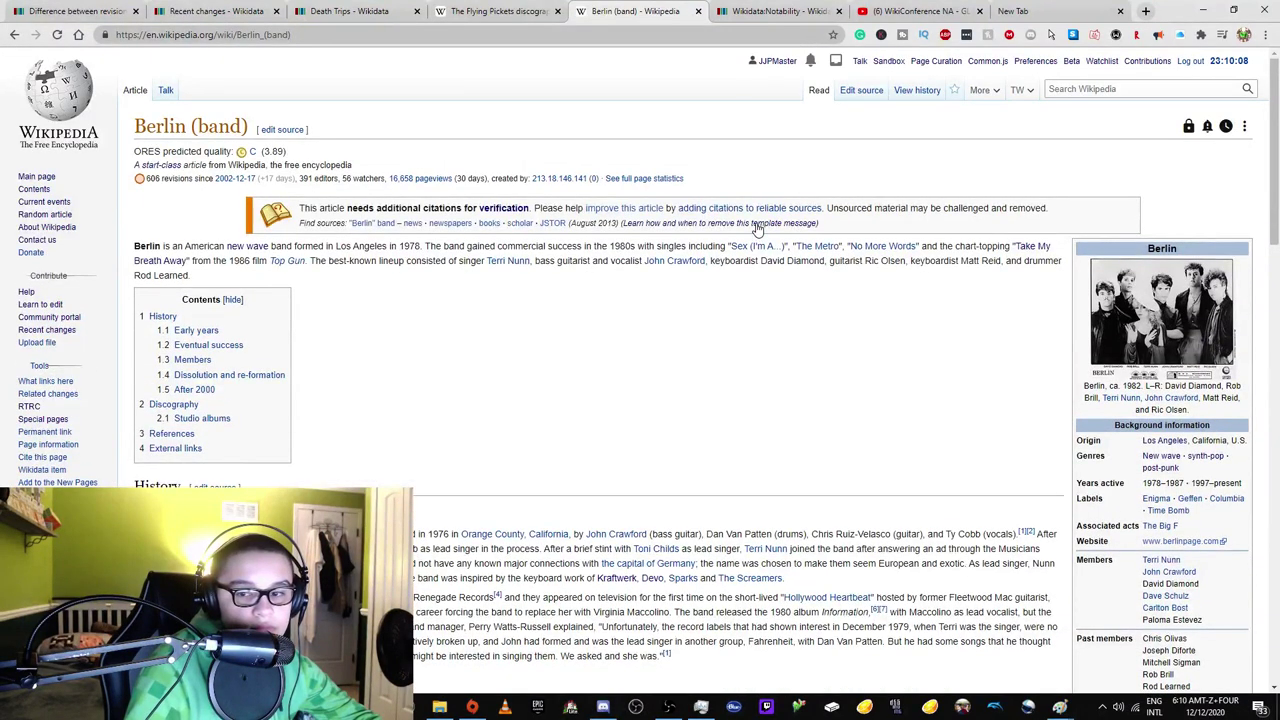
pyautogui.click(38, 113)
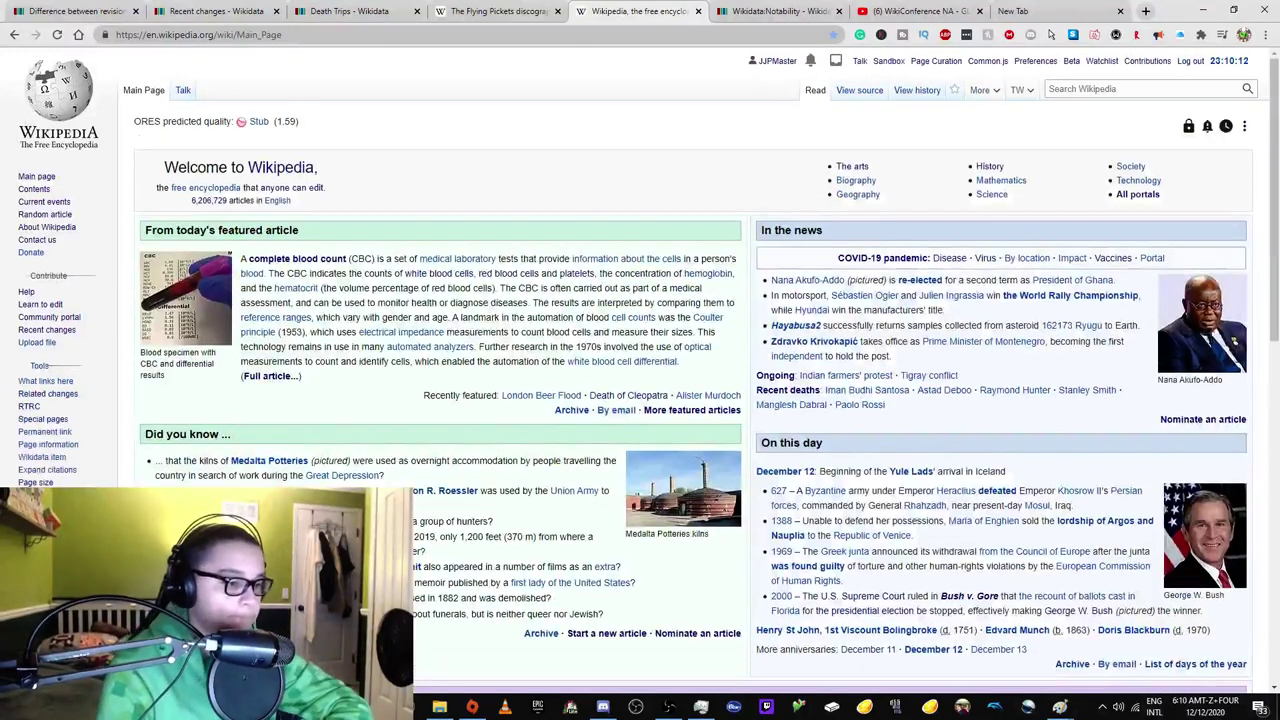
# Cycle through the discography, Death Trips, Recent changes and revision diff tabs.
pyautogui.click(447, 10)
pyautogui.click(380, 10)
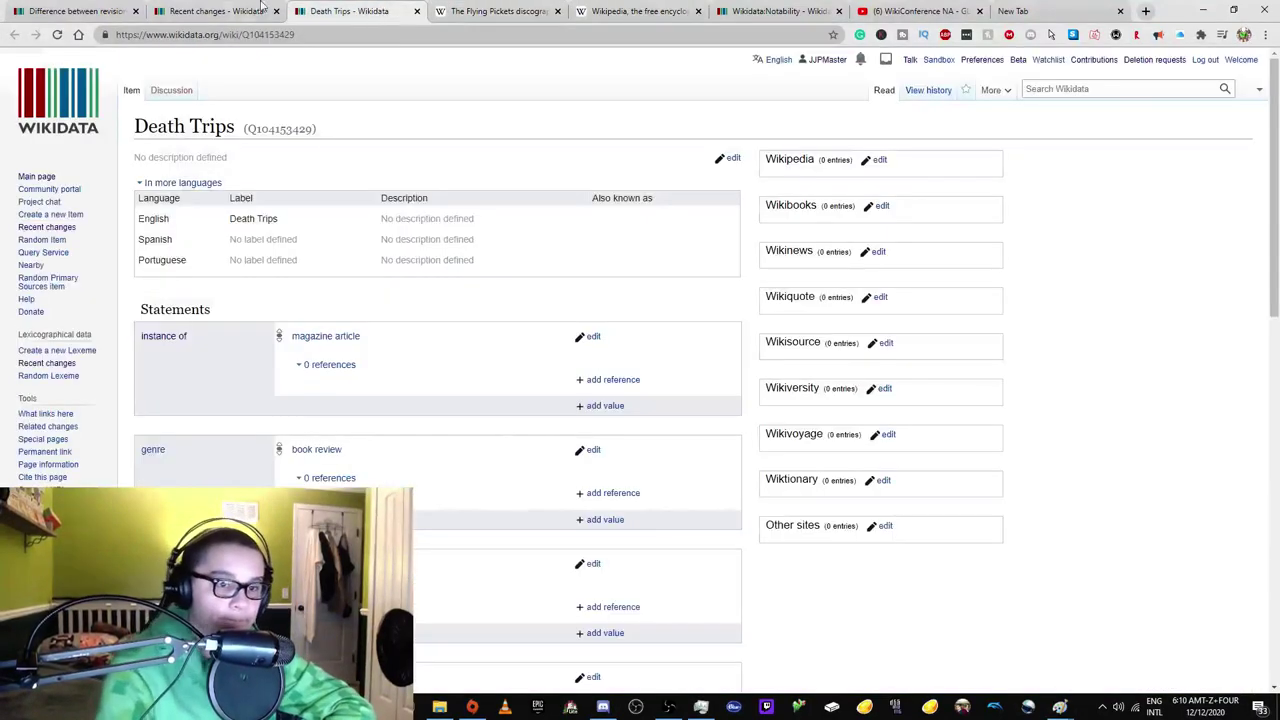
pyautogui.click(272, 10)
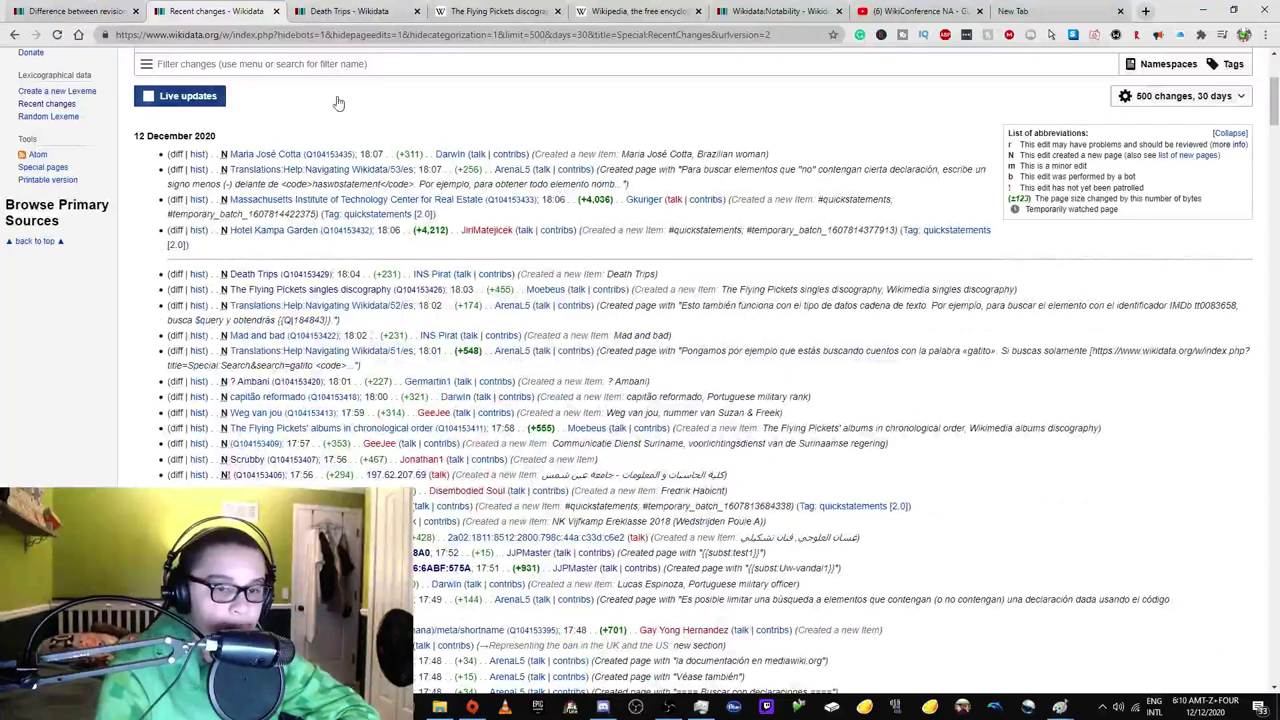
pyautogui.click(345, 10)
pyautogui.click(30, 12)
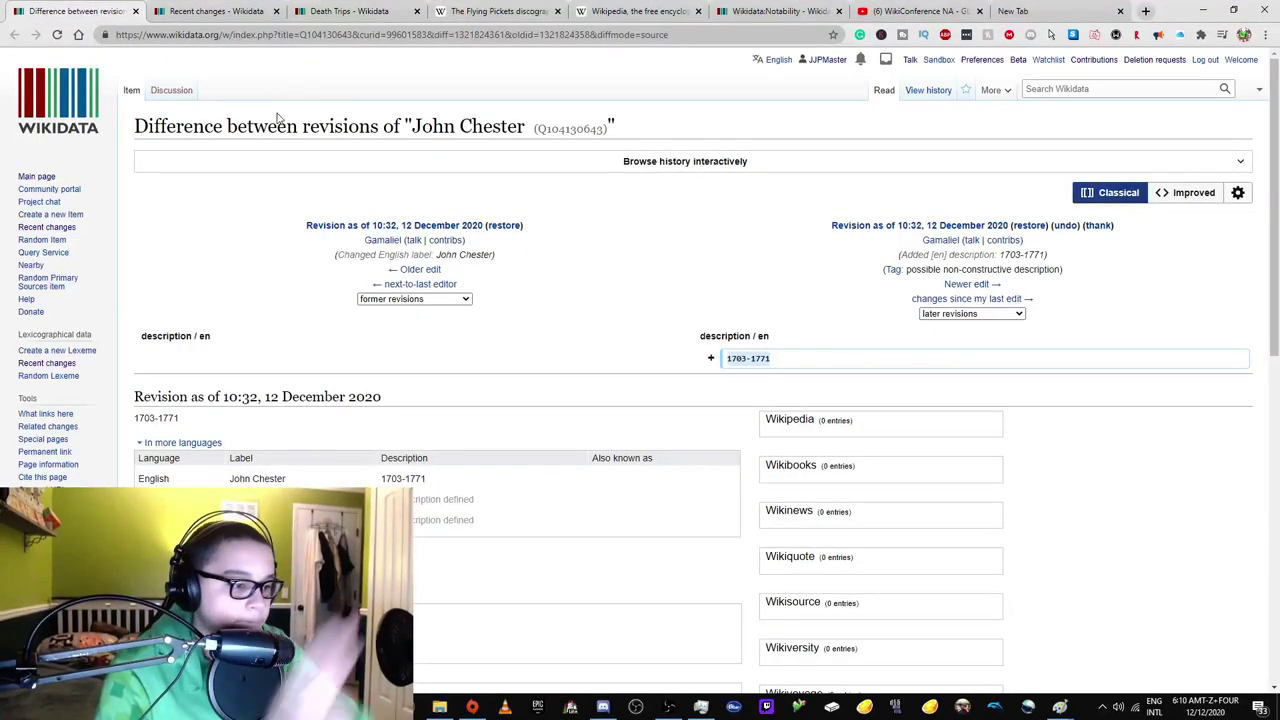
pyautogui.click(367, 10)
pyautogui.click(497, 10)
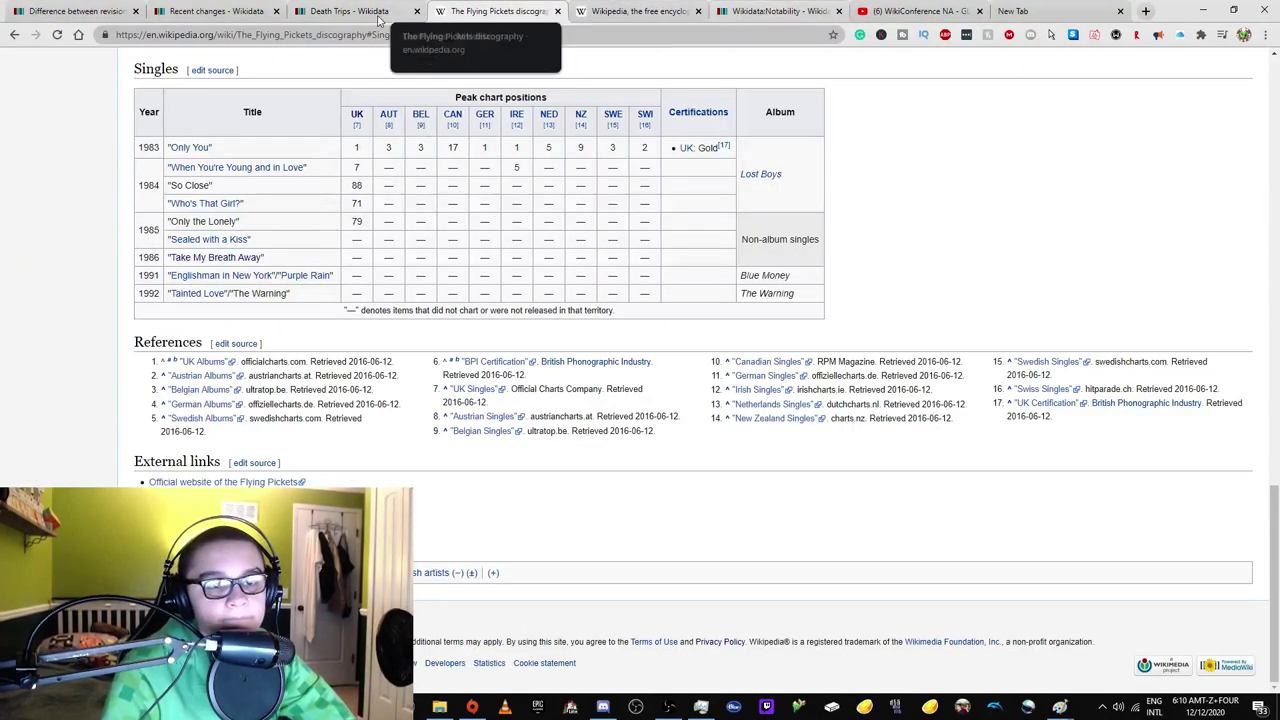
# Go back four pages to the singles discography Wikidata item and select its alias.
pyautogui.click(14, 35)
pyautogui.click(14, 35)
pyautogui.click(14, 35)
pyautogui.click(14, 35)
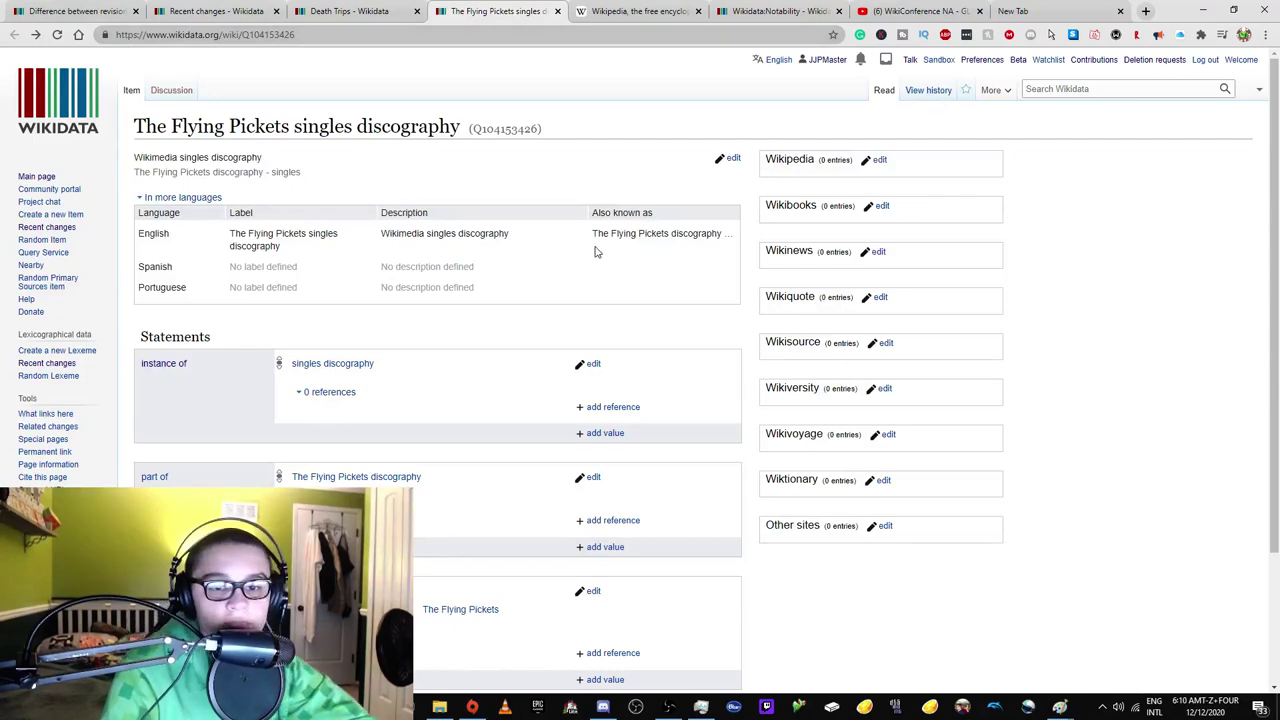
pyautogui.moveTo(612, 234); pyautogui.dragTo(733, 233)
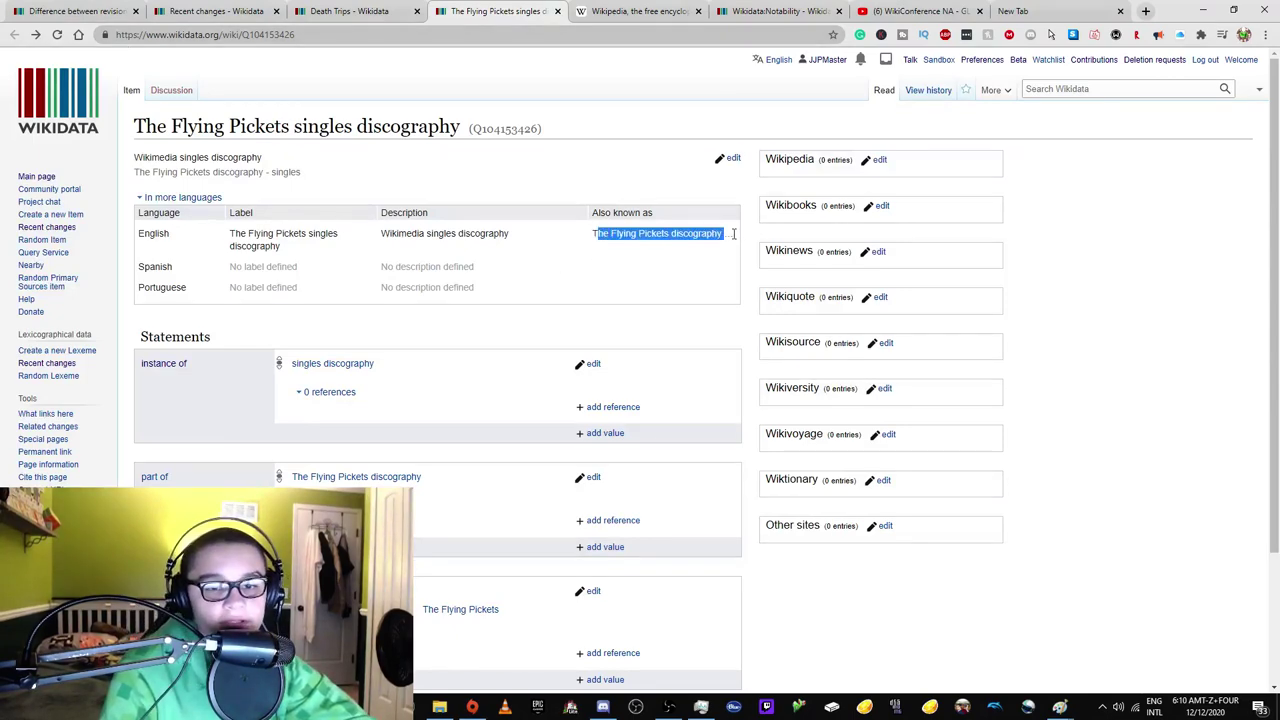
# Move from the discography item to the Wikidata:Notability policy tab and scroll to its criteria.
pyautogui.click(606, 246)
pyautogui.scroll(-2, 570, 260)
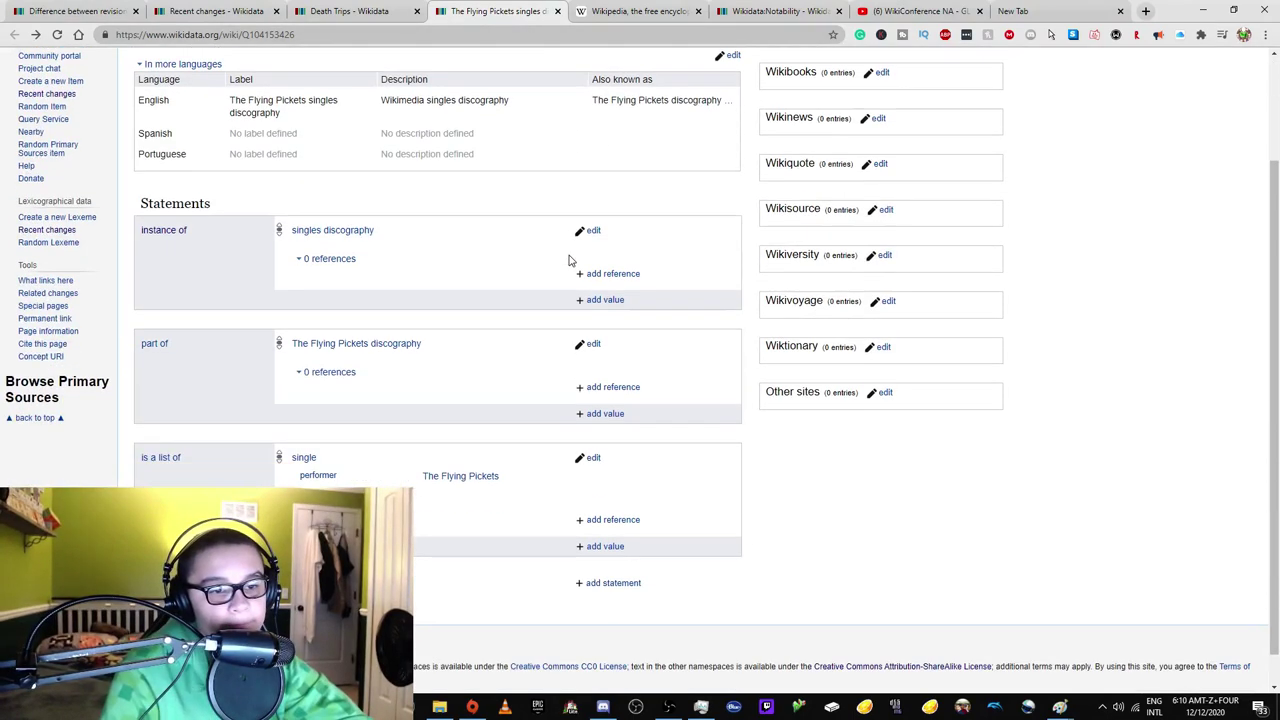
pyautogui.hotkey('ctrl', 'shift', 'Tab')
pyautogui.hotkey('ctrl', 'shift', 'Tab')
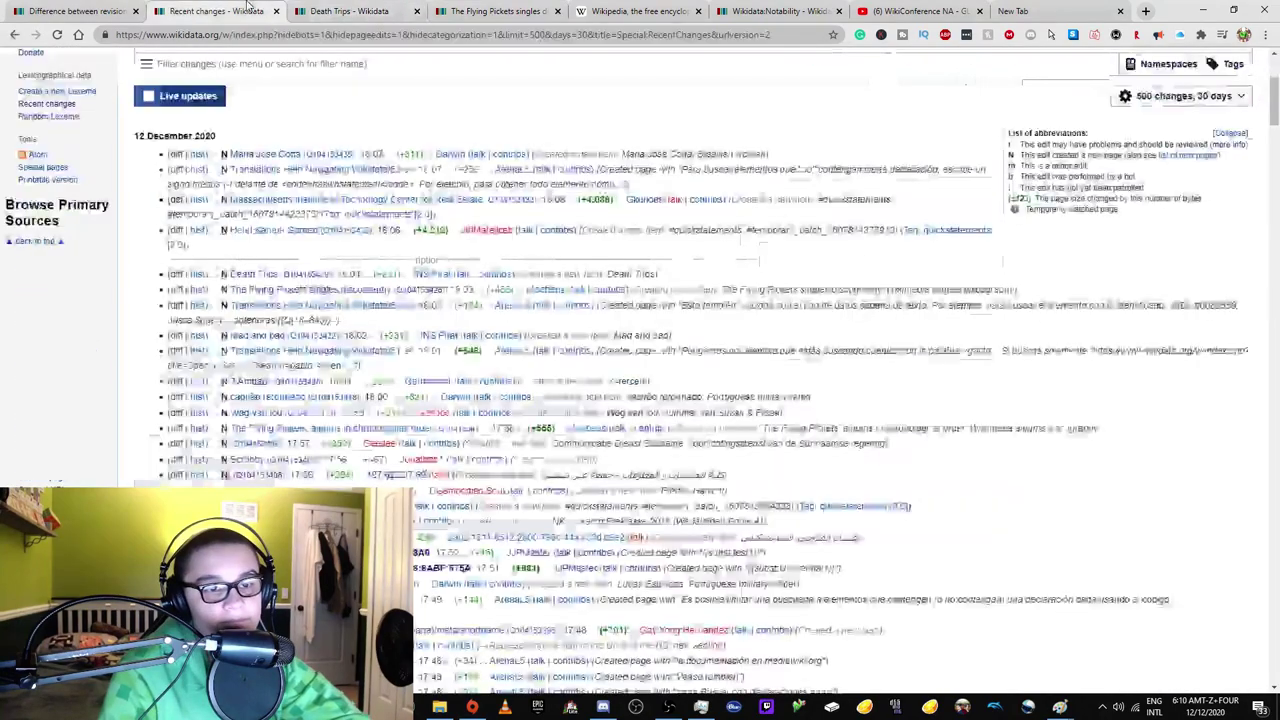
pyautogui.hotkey('ctrl', 'Tab')
pyautogui.hotkey('ctrl', 'Tab')
pyautogui.hotkey('ctrl', 'Tab')
pyautogui.hotkey('ctrl', 'Tab')
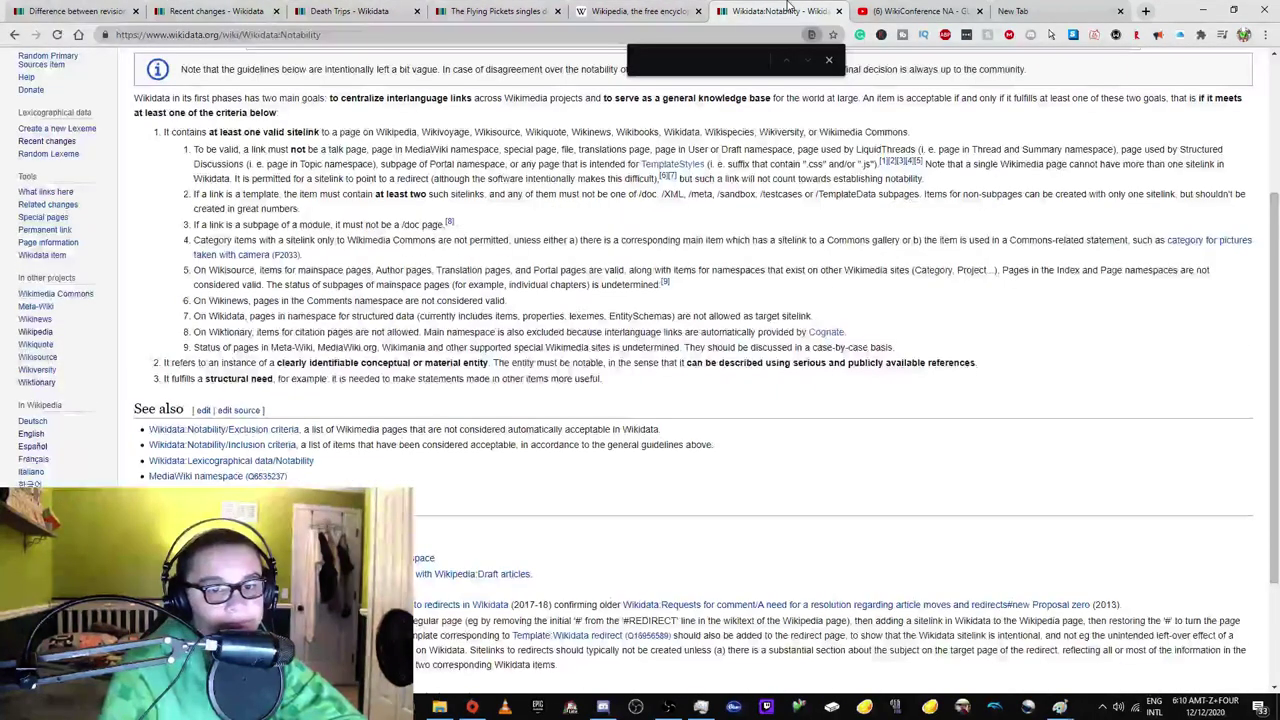
pyautogui.scroll(1, 405, 202)
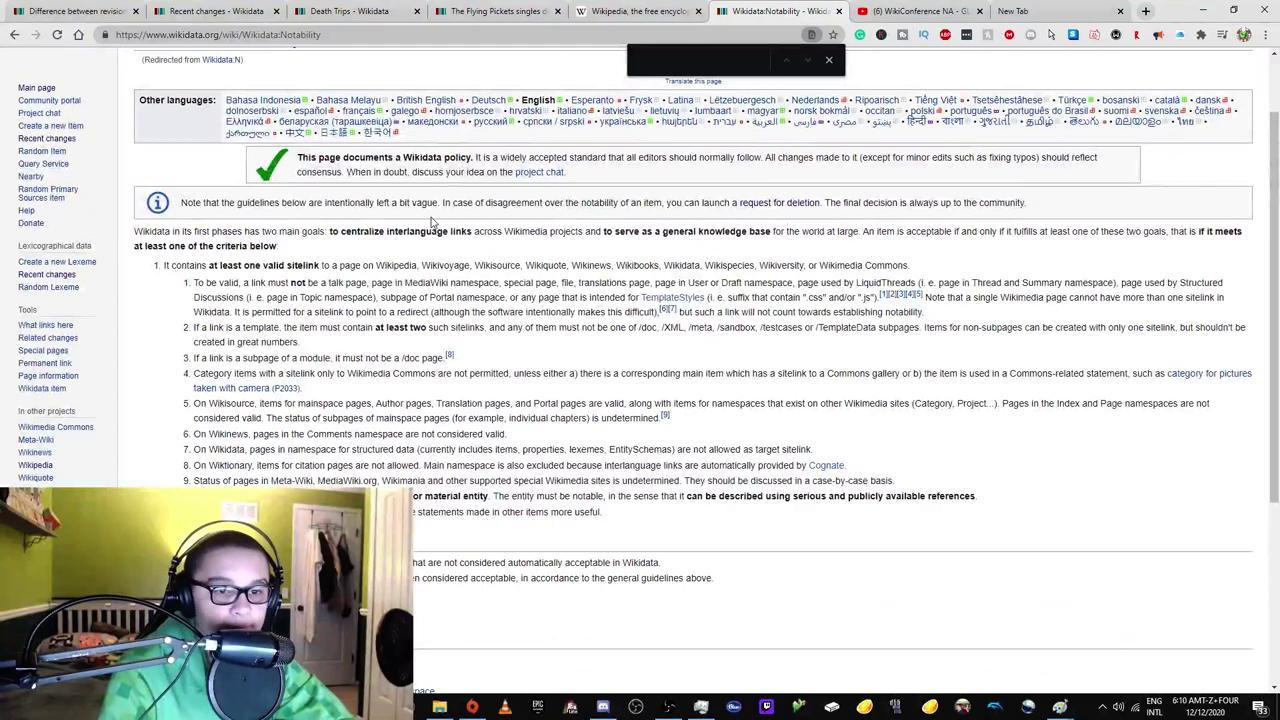
pyautogui.scroll(1, 432, 220)
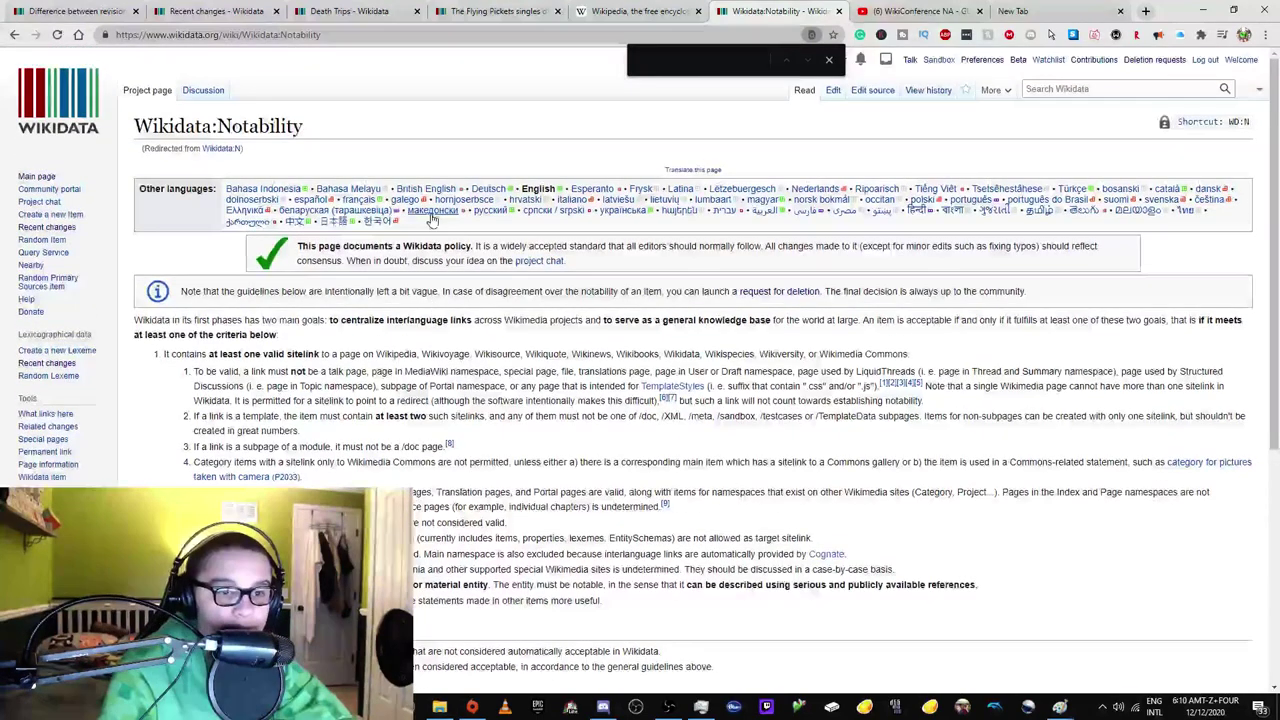
pyautogui.scroll(-2, 250, 320)
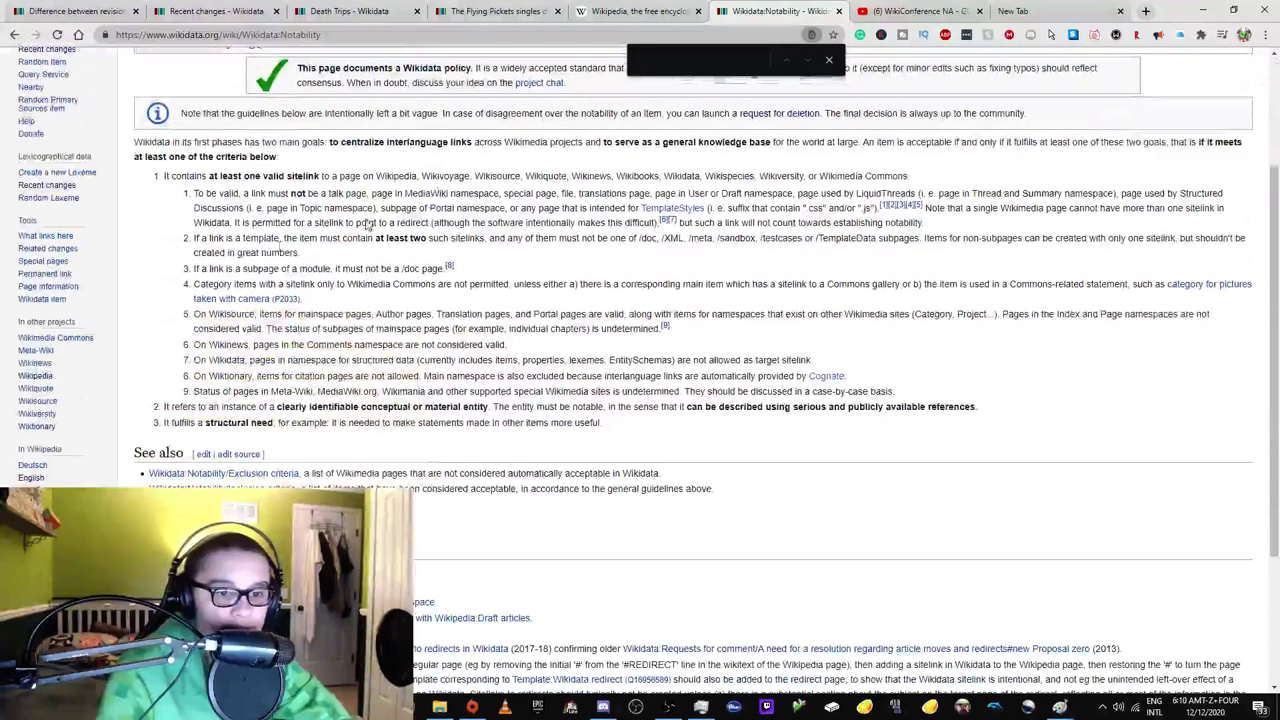
# Read criterion 2's 'clearly identifiable' wording, then open Wikidata:Notability/Inclusion criteria.
pyautogui.moveTo(268, 407); pyautogui.dragTo(410, 407)
pyautogui.click(326, 416)
pyautogui.doubleClick(330, 408)
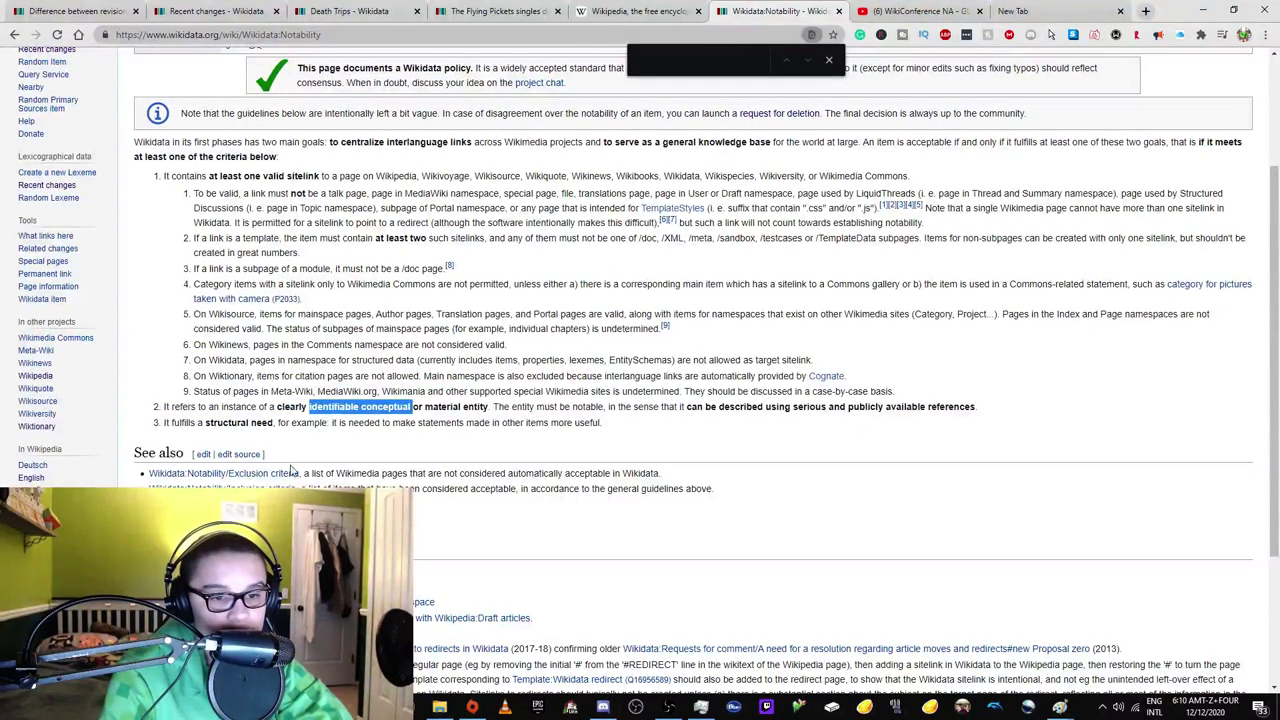
pyautogui.click(230, 488)
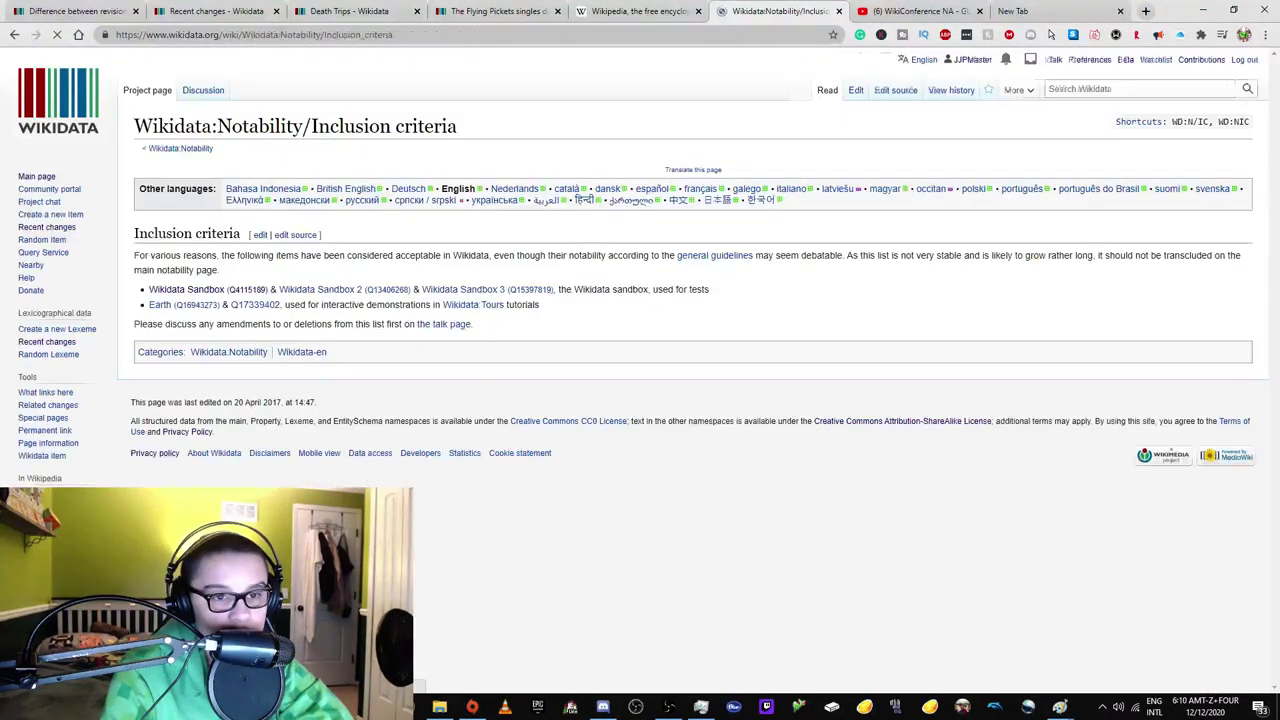
# Check the Earth item's discussion page from the inclusion list, then return to Wikidata:Notability.
pyautogui.moveTo(190, 259); pyautogui.dragTo(418, 237)
pyautogui.moveTo(510, 244); pyautogui.dragTo(547, 256)
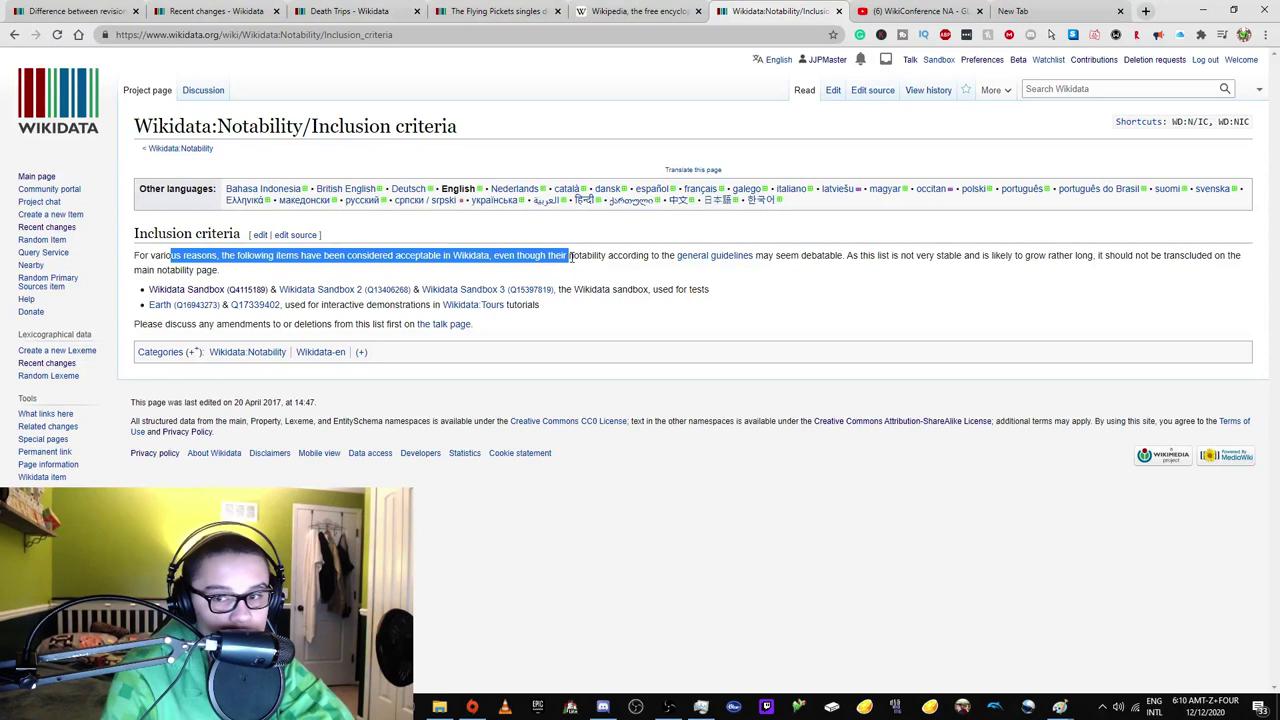
pyautogui.click(570, 257)
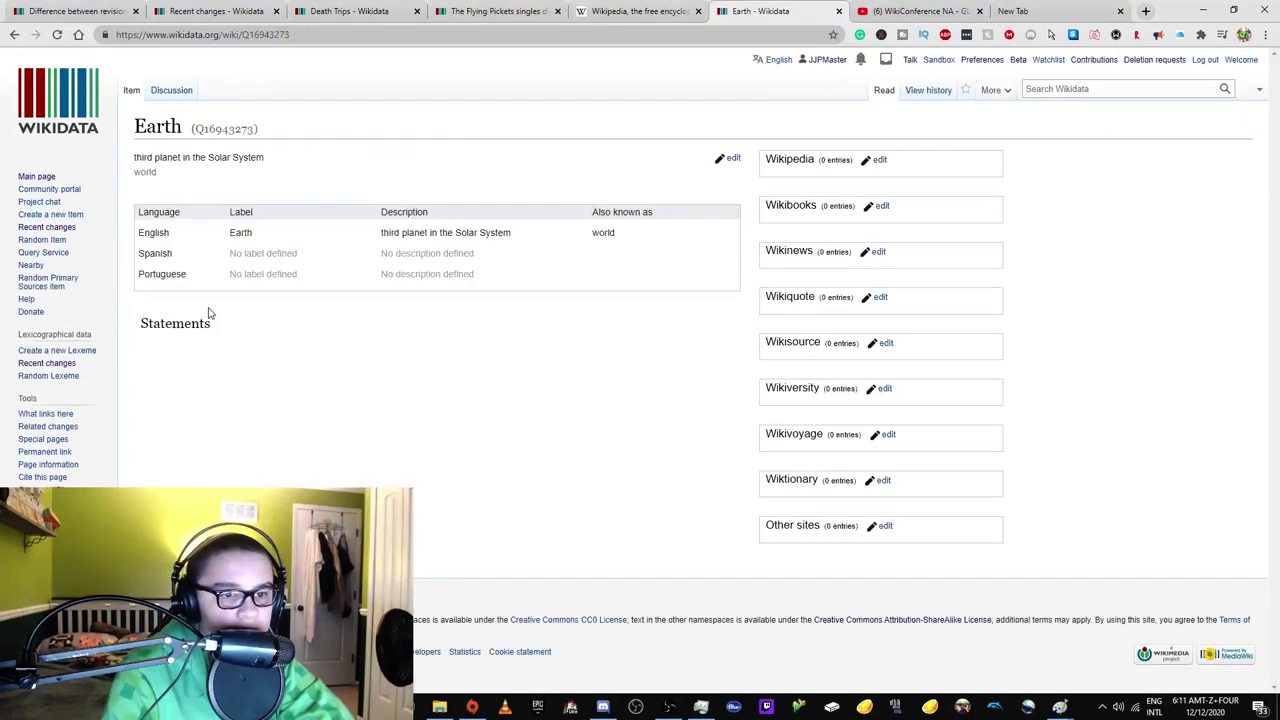
pyautogui.click(171, 92)
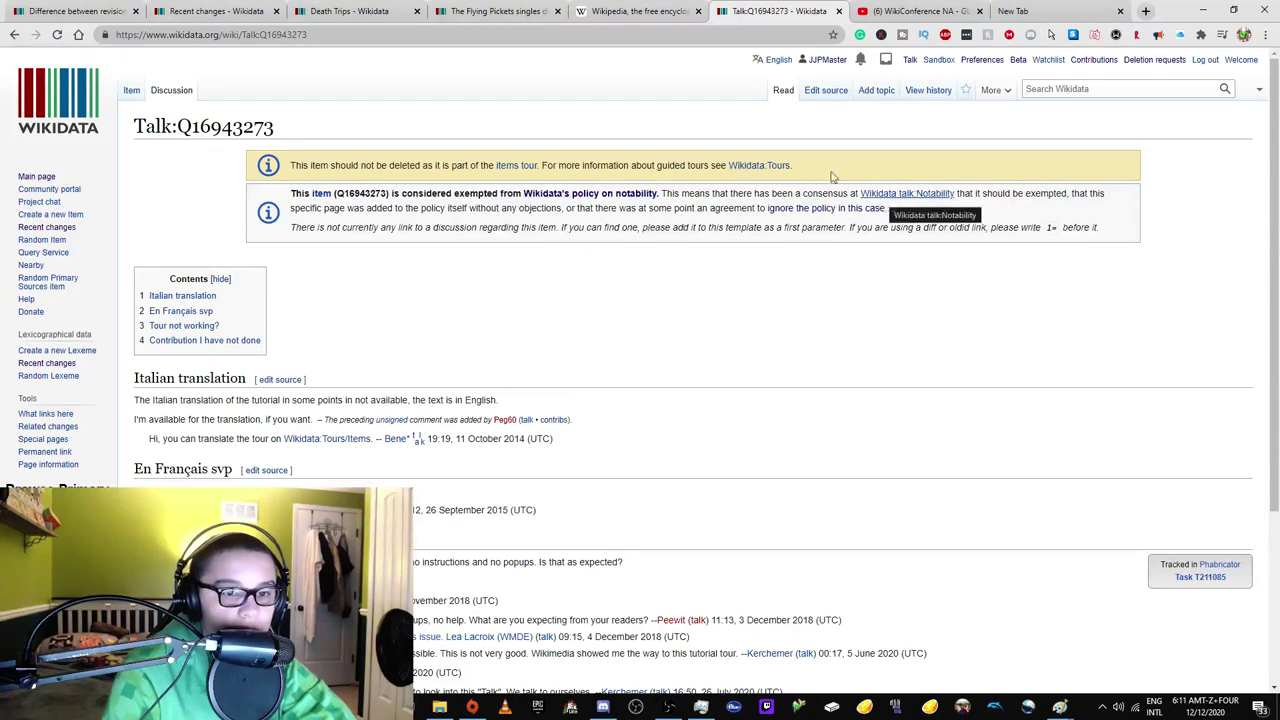
pyautogui.click(15, 35)
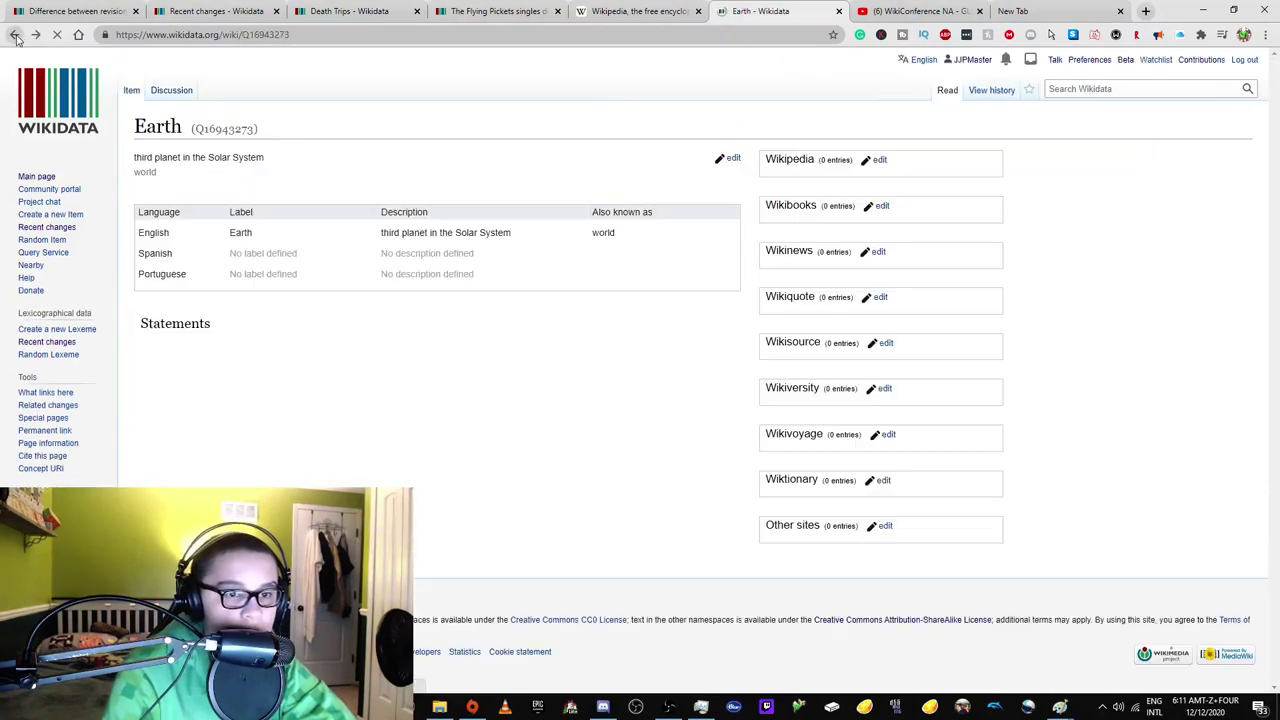
pyautogui.click(15, 35)
pyautogui.click(15, 35)
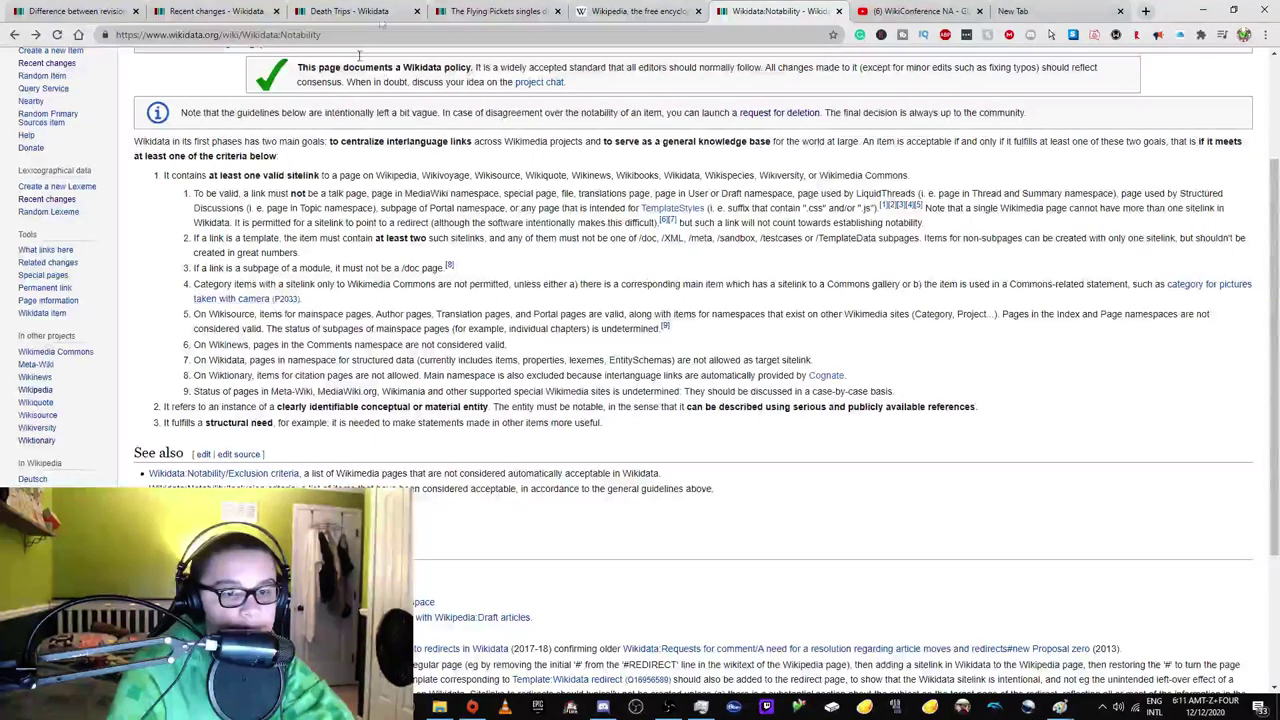
# Open the Campeonato Carioca 2021 item from Recent changes in a new tab.
pyautogui.click(602, 10)
pyautogui.click(430, 8)
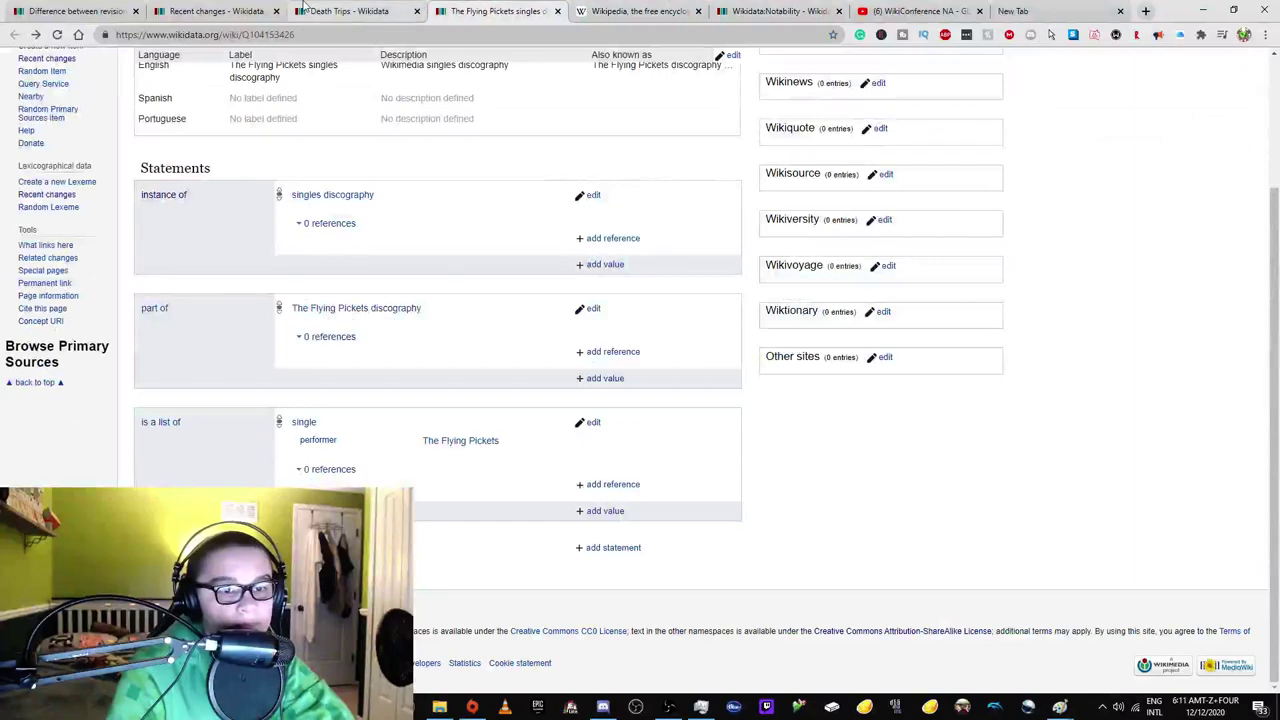
pyautogui.hotkey('ctrl', 'shift', 'Tab')
pyautogui.hotkey('ctrl', 'shift', 'Tab')
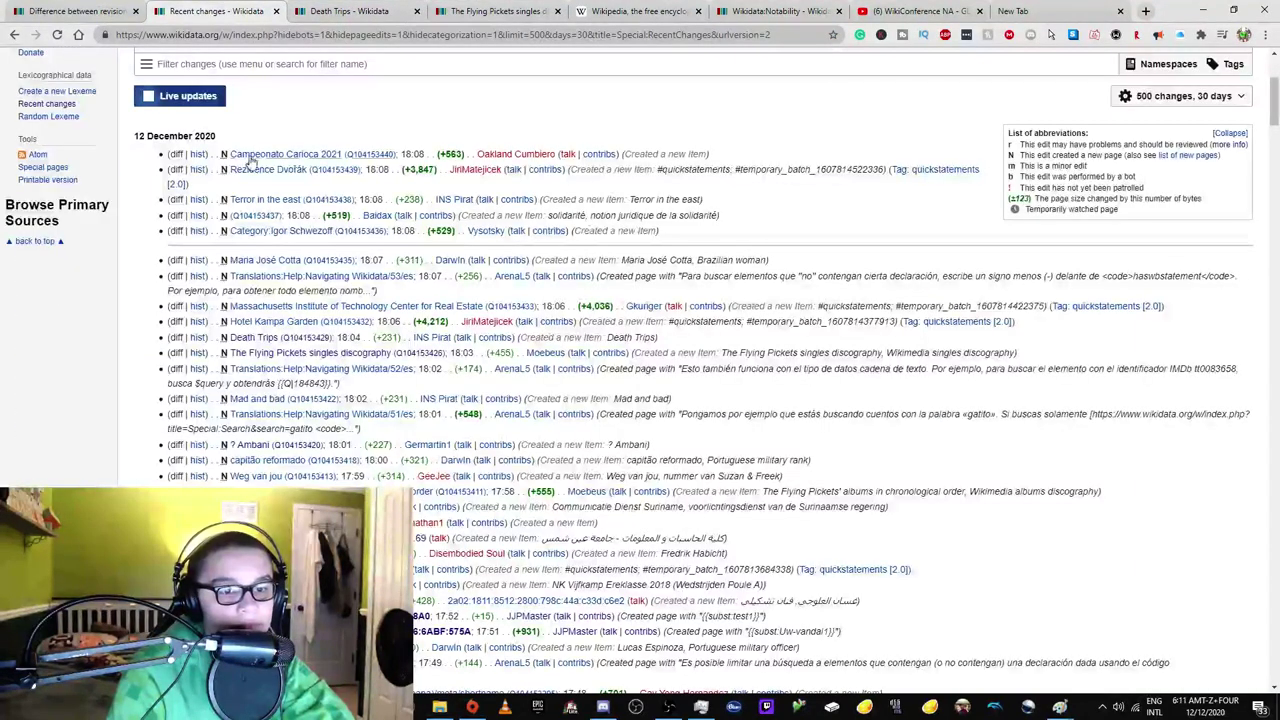
pyautogui.rightClick(257, 158)
pyautogui.click(300, 170)
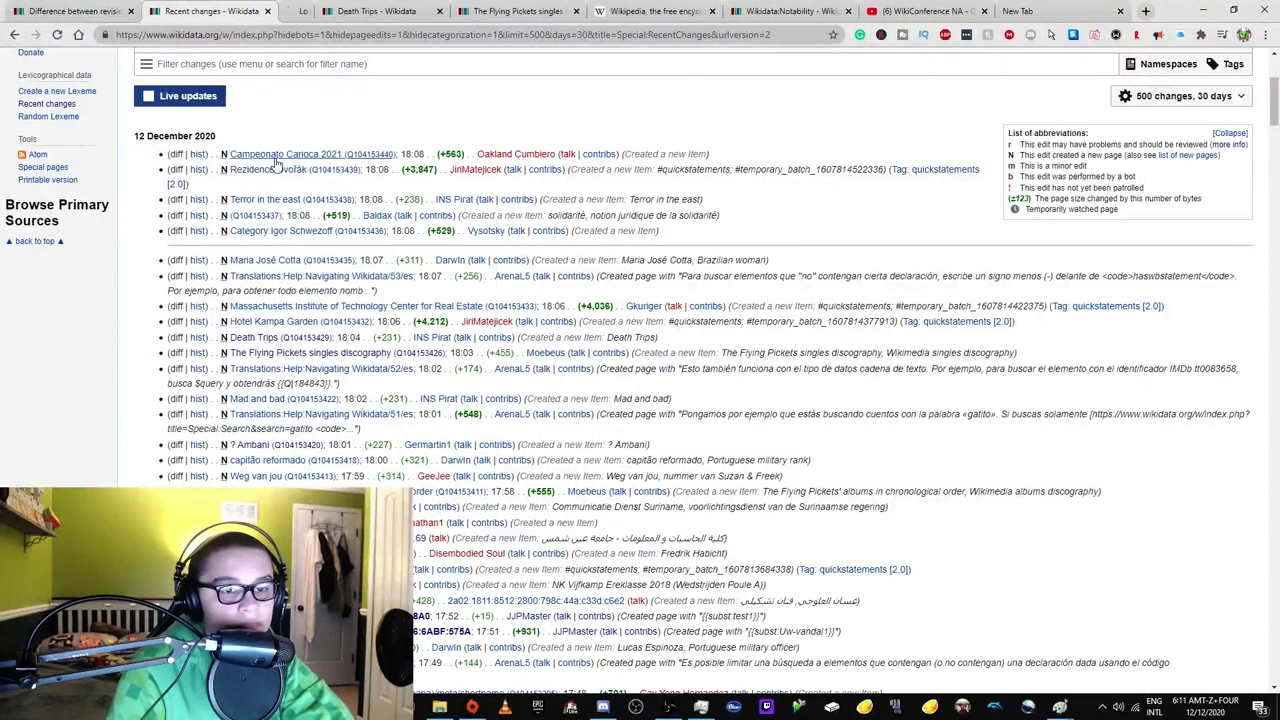
pyautogui.click(357, 10)
# Queue the Tiny Pretty Things item in the background, then review and close Campeonato Carioca 2021.
pyautogui.click(195, 11)
pyautogui.scroll(-5, 256, 310)
pyautogui.scroll(-10, 255, 310)
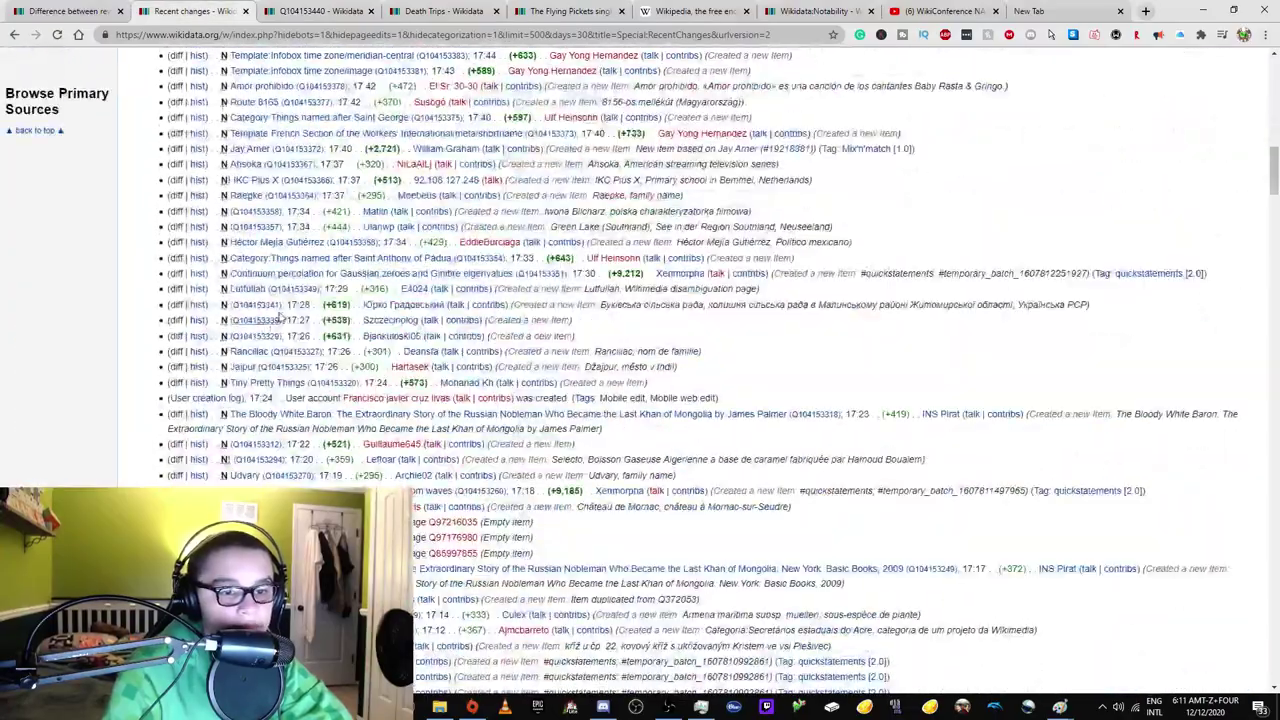
pyautogui.scroll(-3, 320, 340)
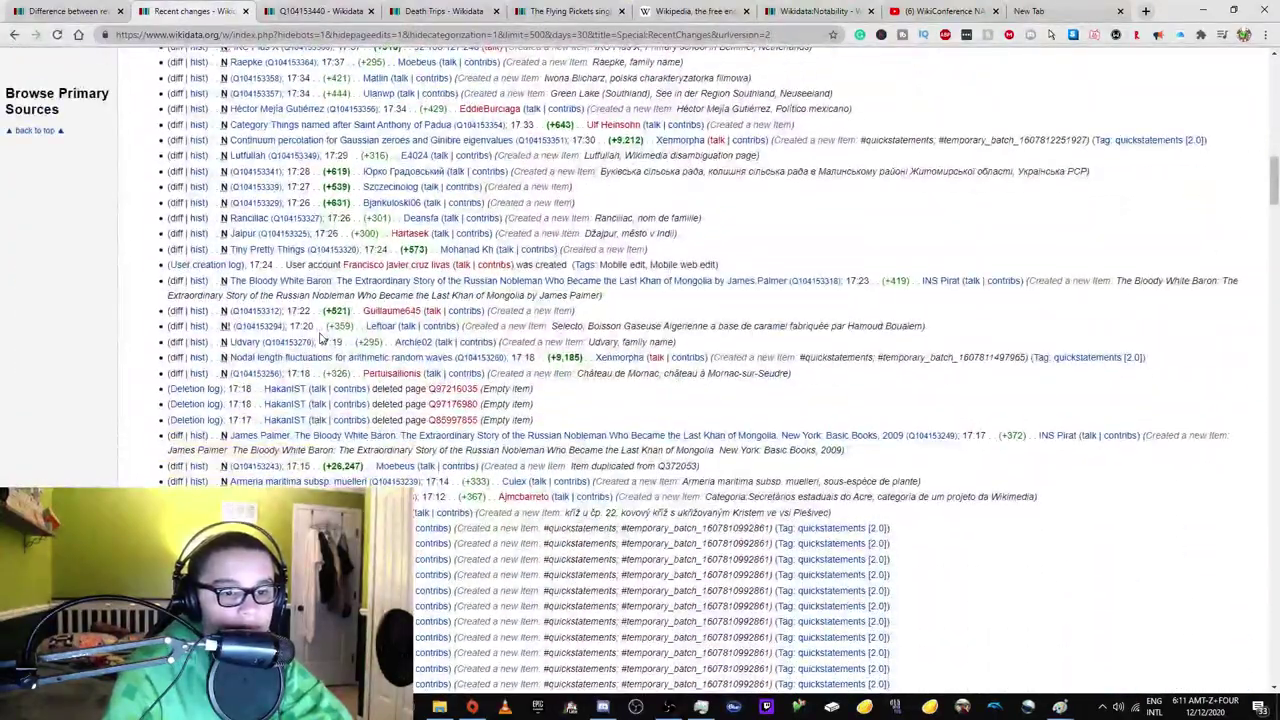
pyautogui.middleClick(285, 249)
pyautogui.click(300, 11)
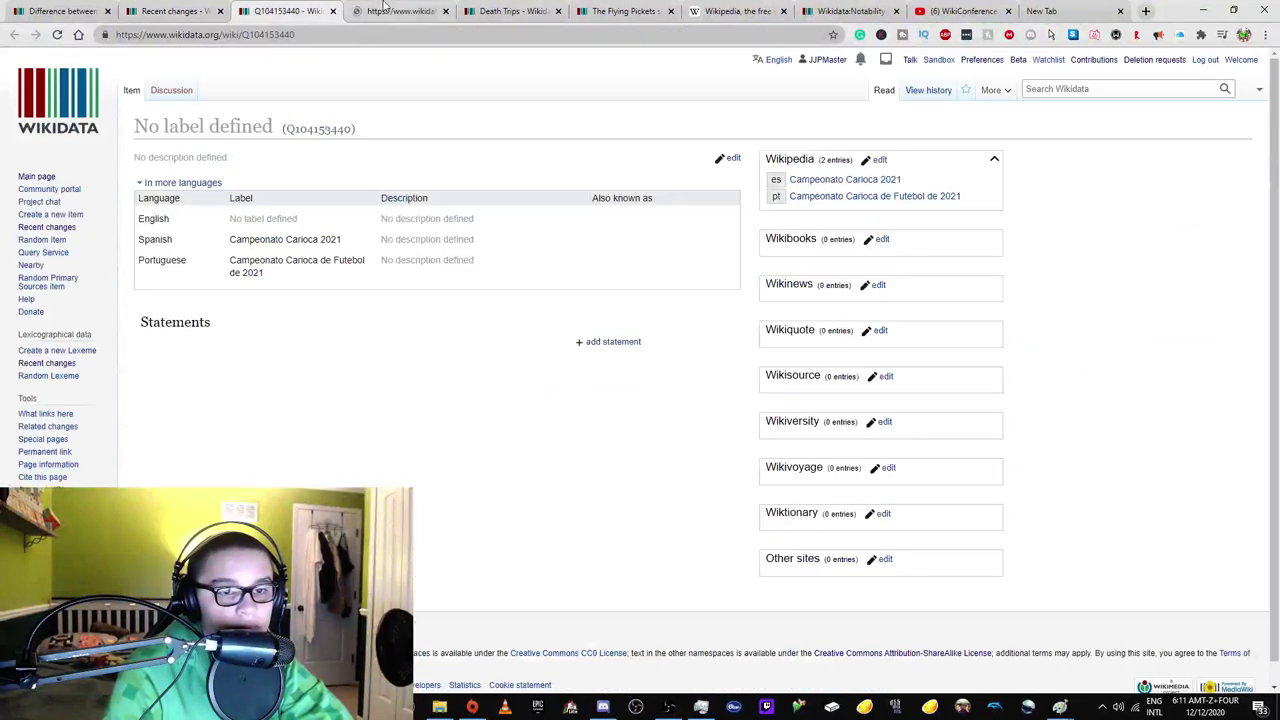
pyautogui.hotkey('ctrl', 'w')
pyautogui.doubleClick(388, 239)
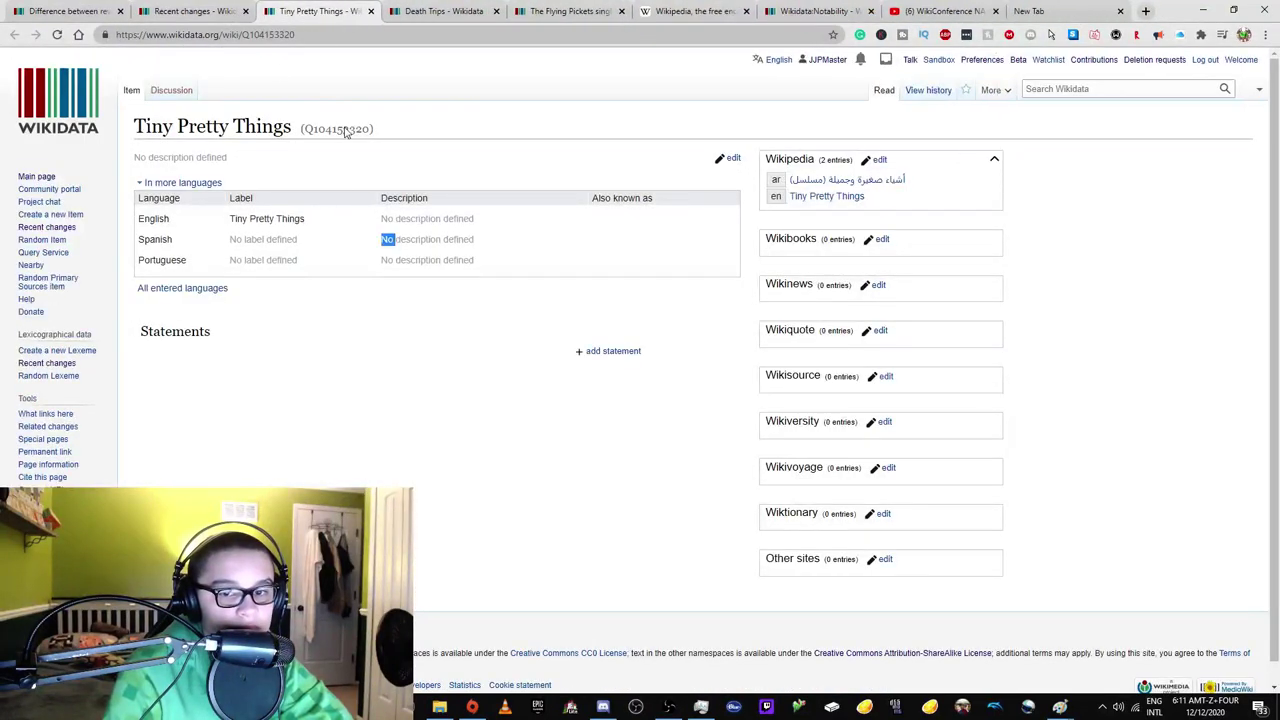
pyautogui.click(190, 11)
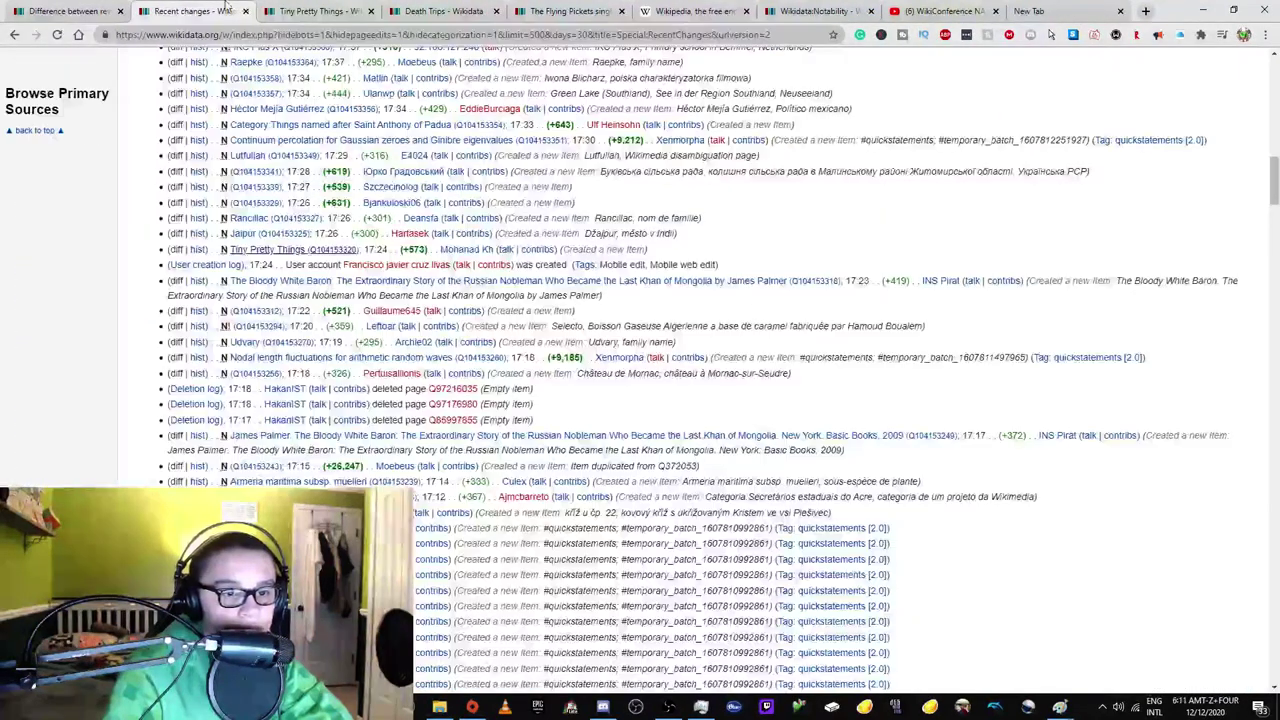
# Check the Tiny Pretty Things item's English Wikipedia article, then close it.
pyautogui.click(317, 6)
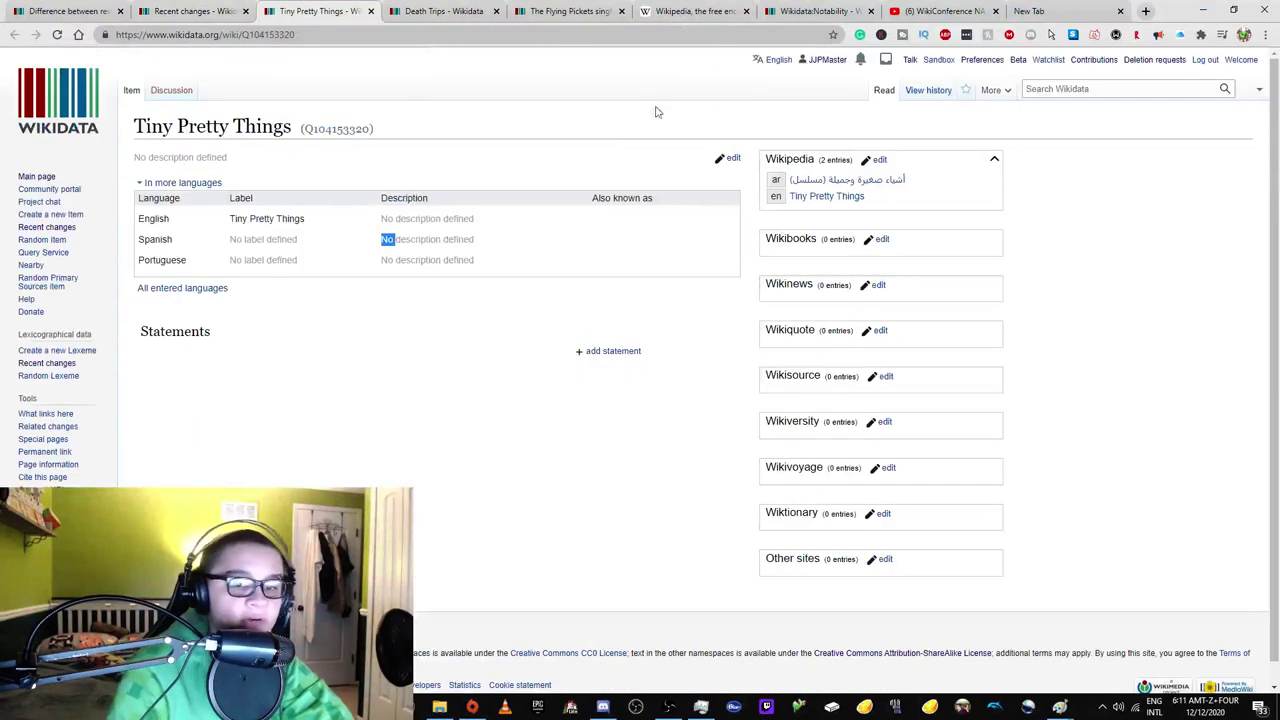
pyautogui.moveTo(996, 92)
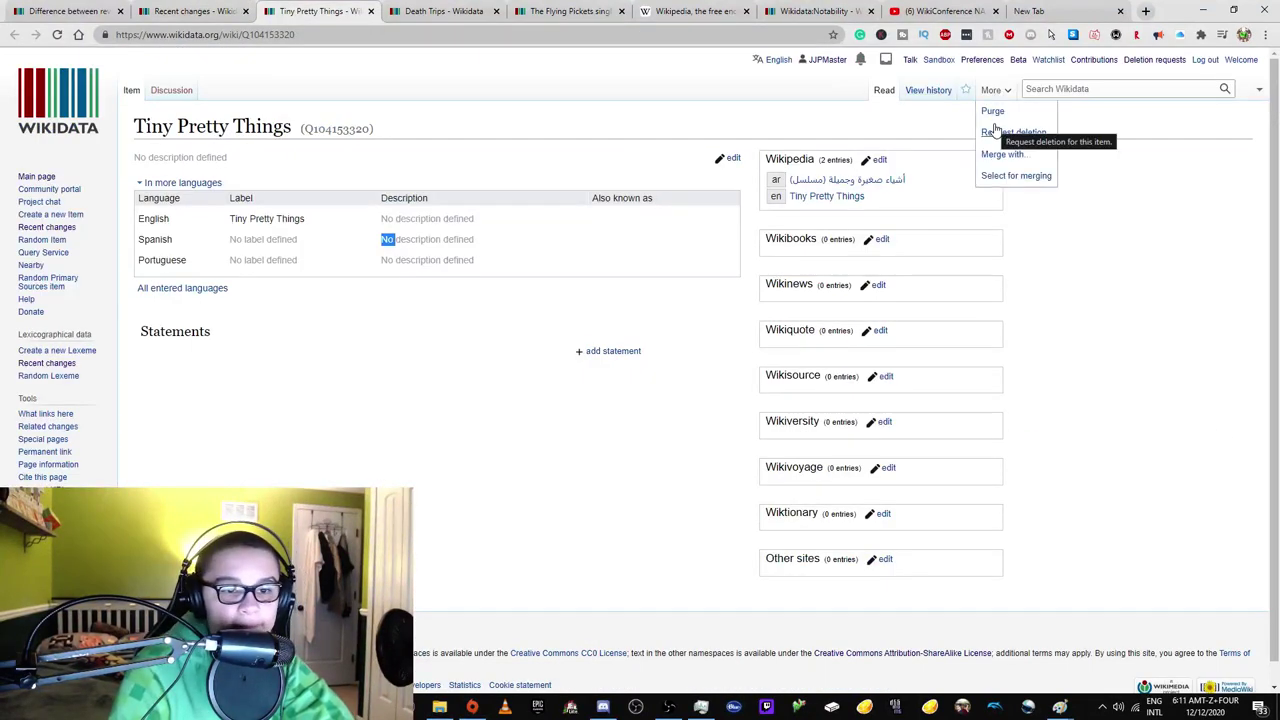
pyautogui.middleClick(843, 197)
pyautogui.click(440, 12)
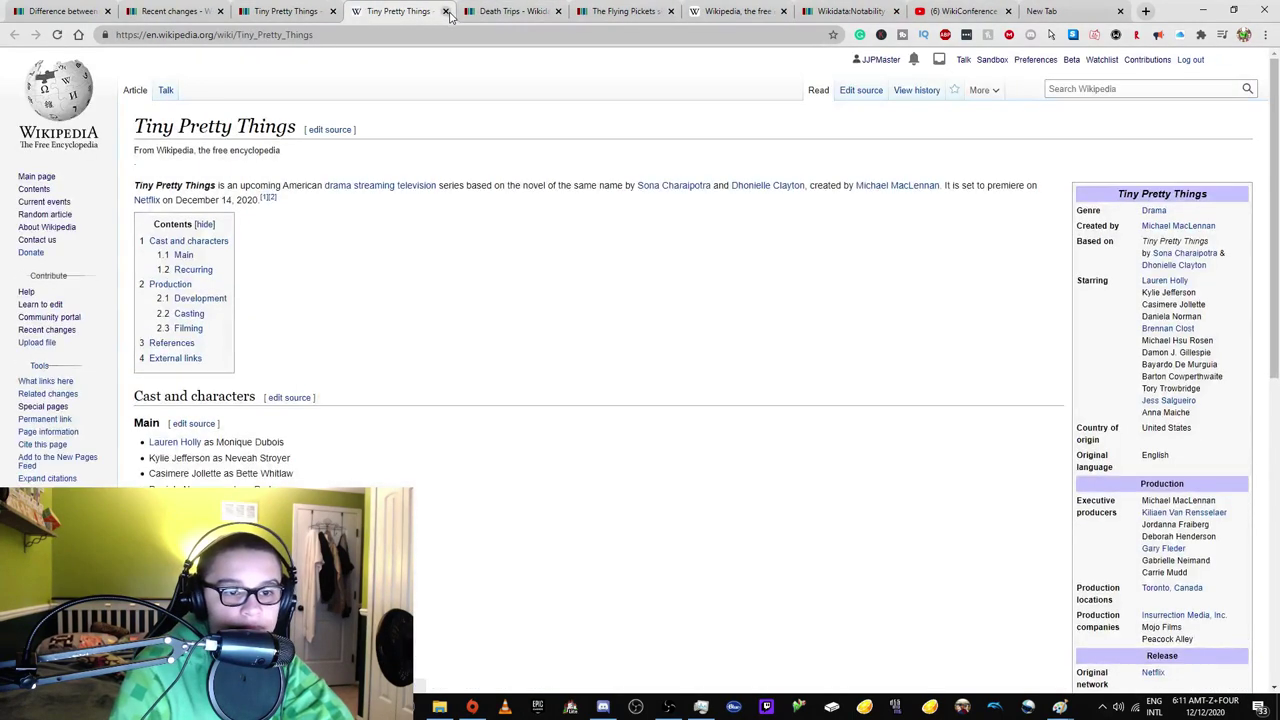
pyautogui.click(445, 11)
pyautogui.hotkey('ctrl', 'shift', 'Tab')
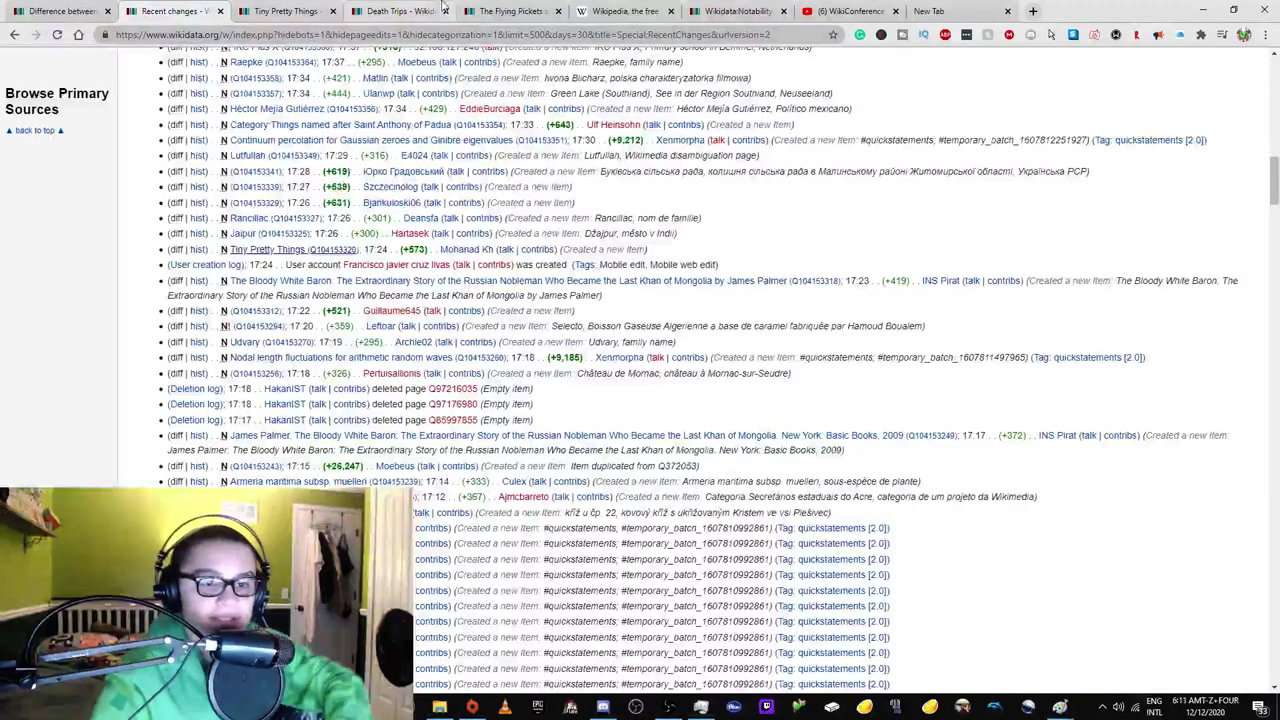
# Open unlabelled item Q104153231 from Recent changes and look it over.
pyautogui.scroll(-1, 305, 250)
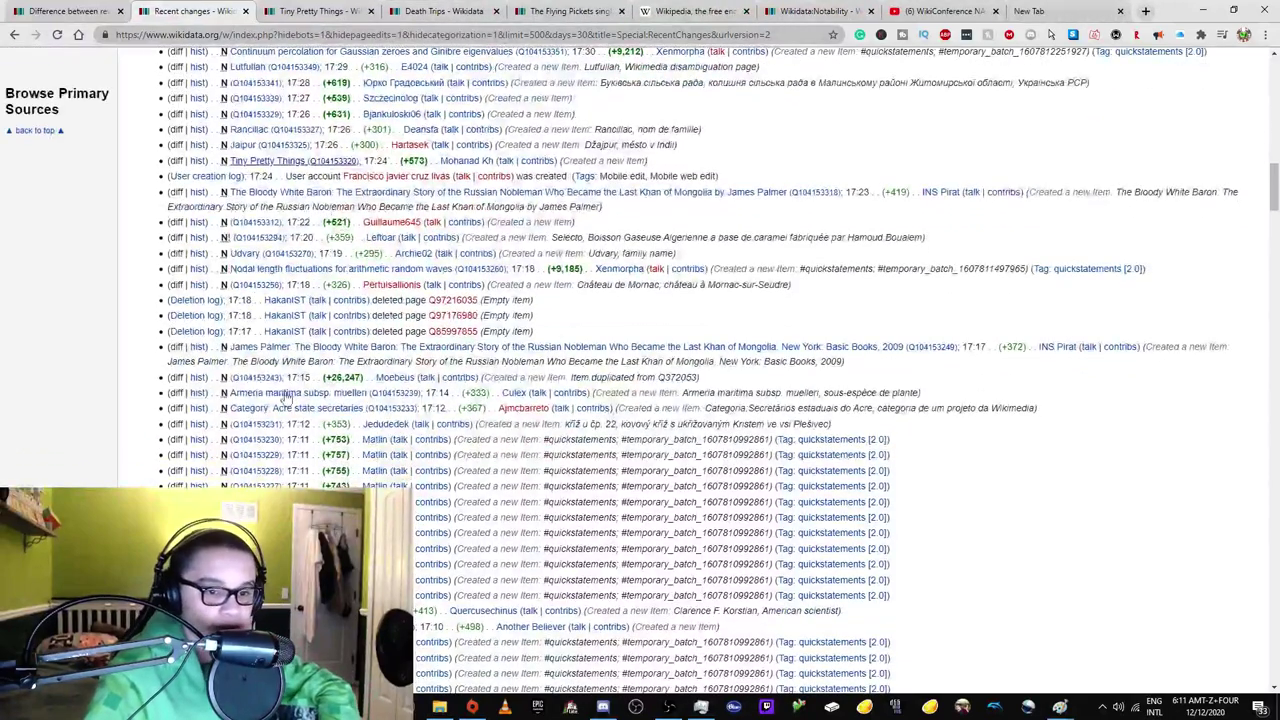
pyautogui.middleClick(256, 424)
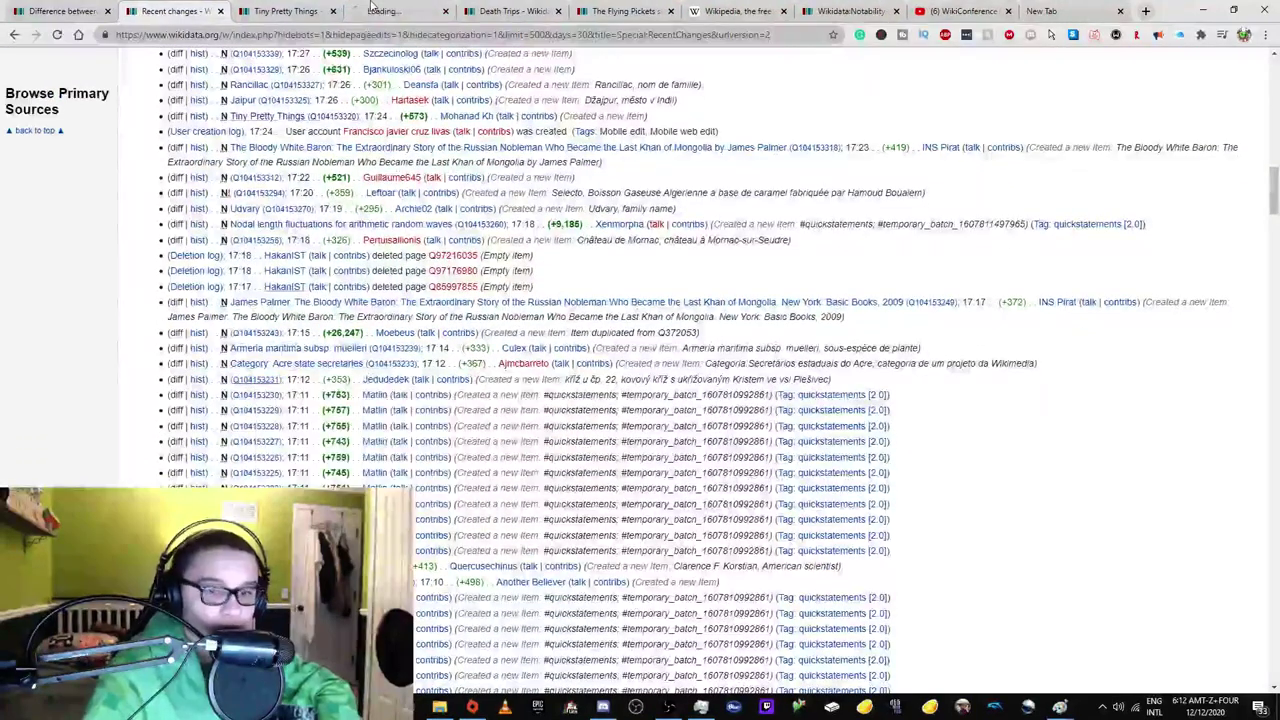
pyautogui.click(352, 9)
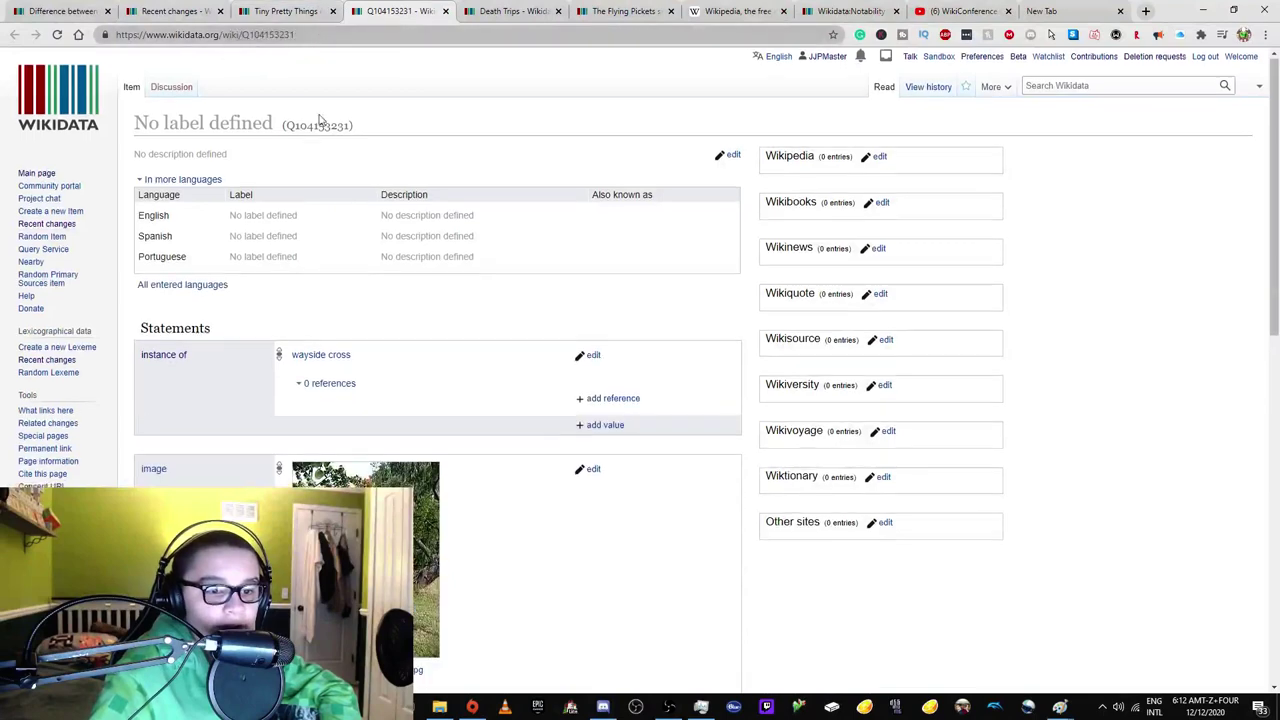
pyautogui.scroll(-2, 328, 138)
pyautogui.scroll(-3, 328, 138)
# Cycle through the open tabs, then load Help:Label in the Notability tab.
pyautogui.click(510, 11)
pyautogui.click(625, 11)
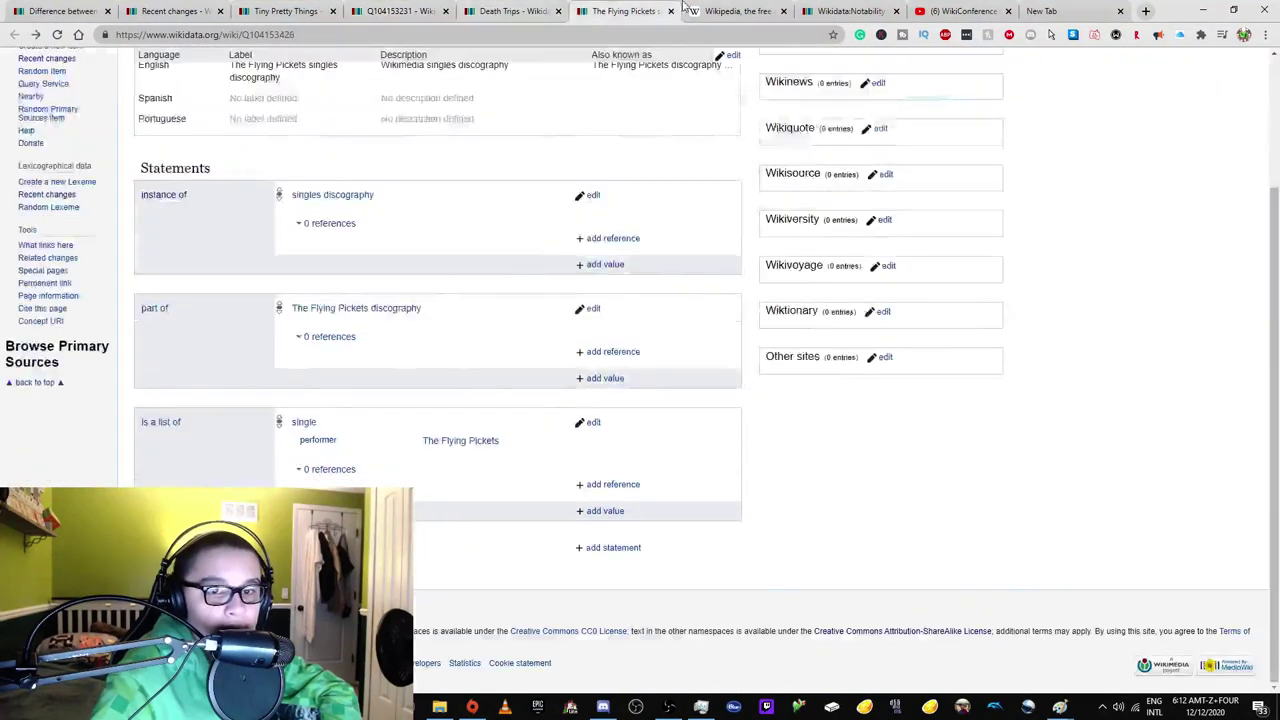
pyautogui.click(737, 11)
pyautogui.click(853, 11)
pyautogui.click(280, 34)
pyautogui.press('BackSpace')
pyautogui.press('BackSpace')
pyautogui.press('BackSpace')
pyautogui.press('BackSpace')
pyautogui.press('BackSpace')
pyautogui.press('BackSpace')
pyautogui.press('BackSpace')
pyautogui.press('BackSpace')
pyautogui.press('BackSpace')
pyautogui.press('BackSpace')
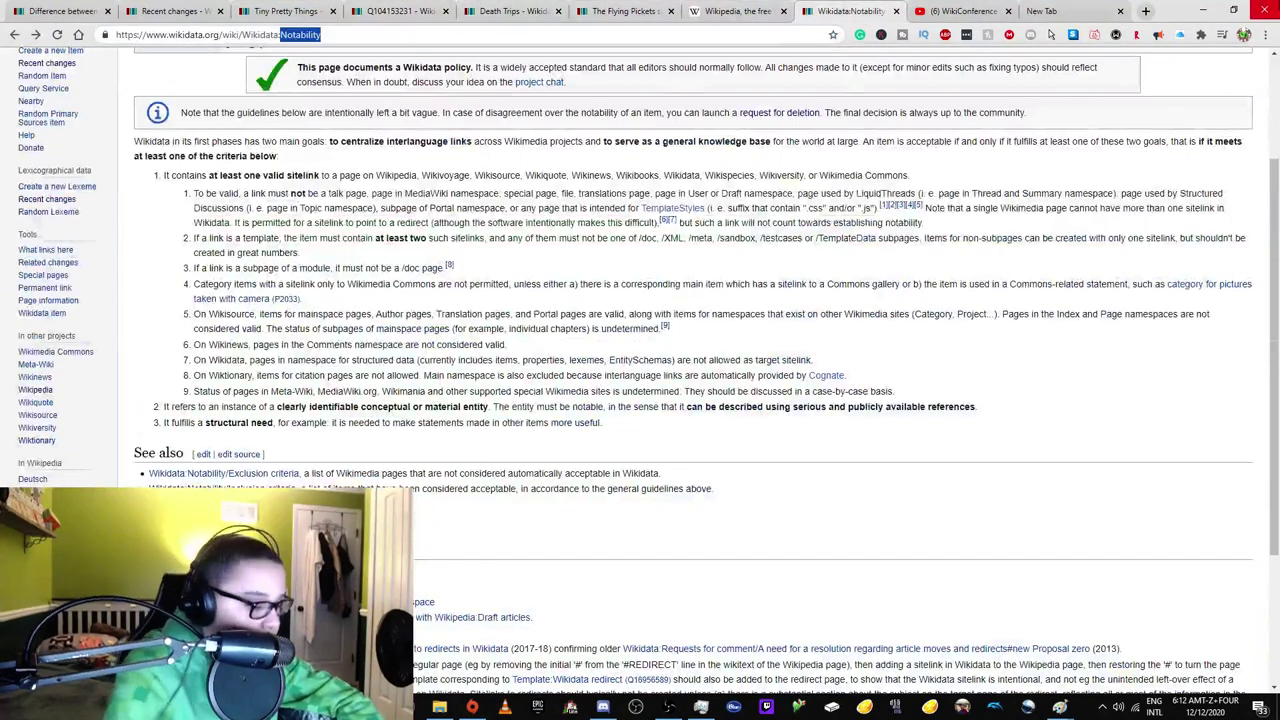
pyautogui.write('Label')
pyautogui.press('Return')
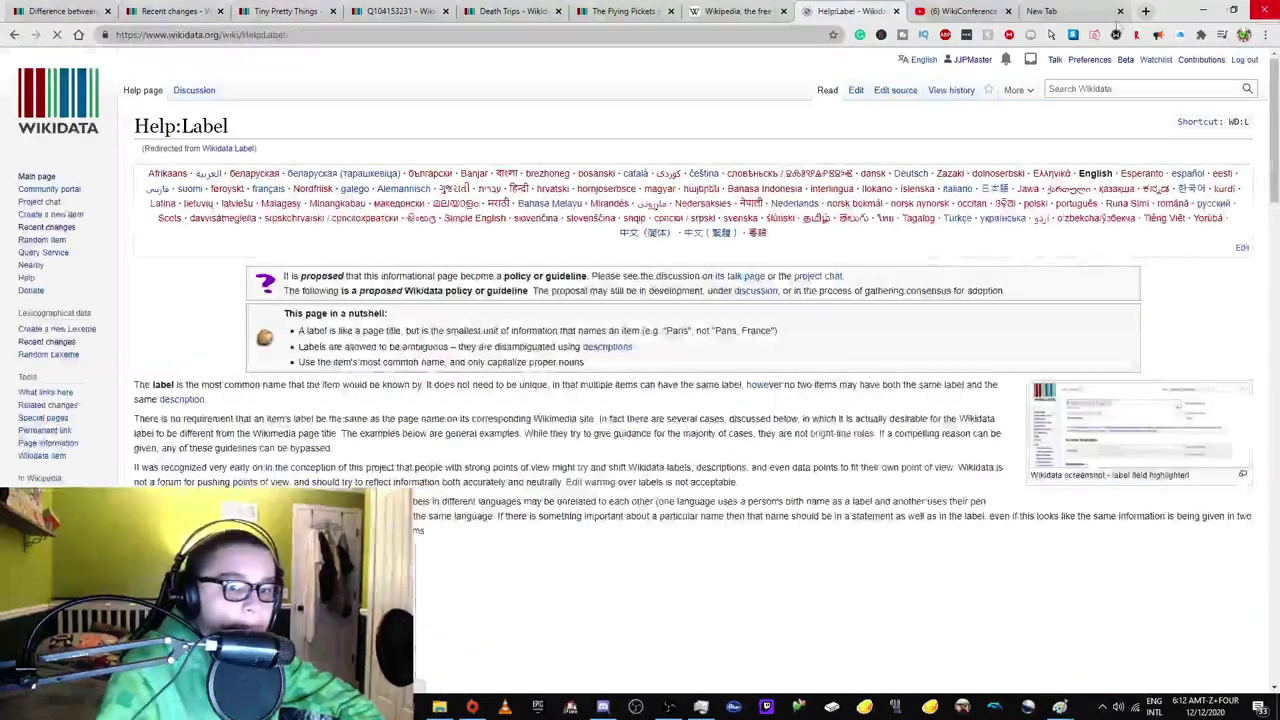
# Close The Flying Pickets and Death Trips tabs and read through the Help:Label guideline.
pyautogui.click(671, 11)
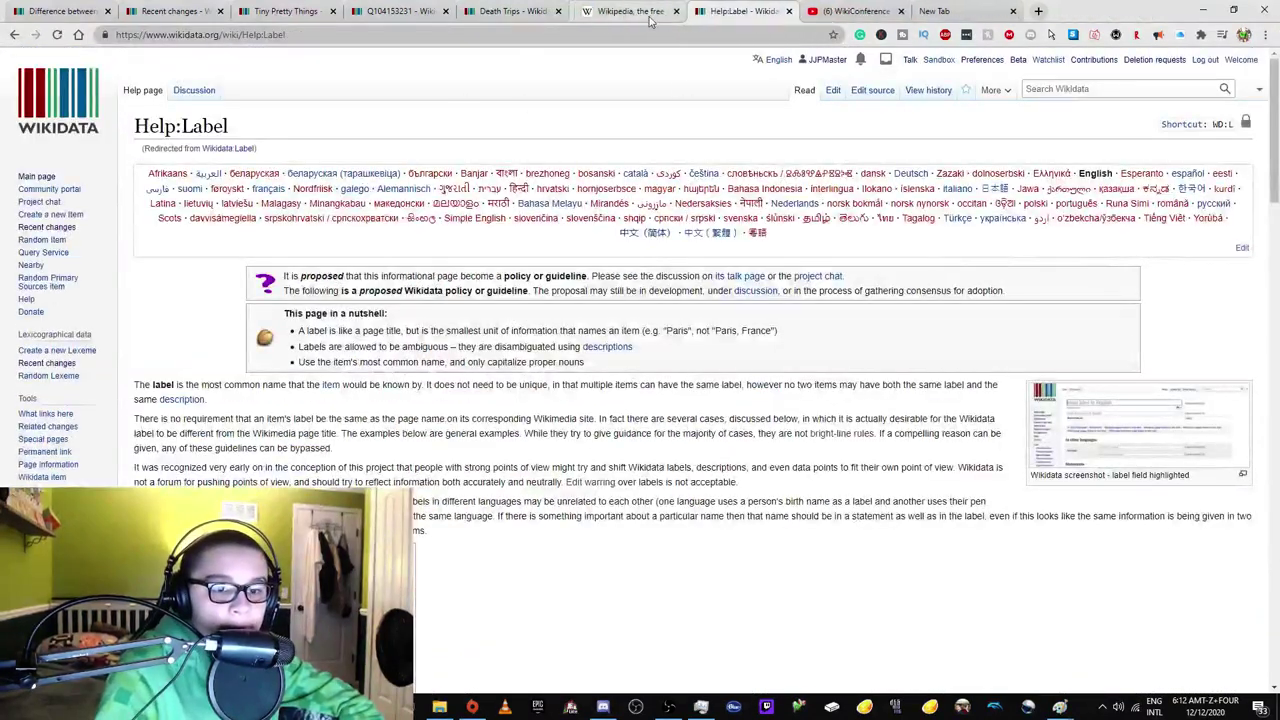
pyautogui.click(557, 11)
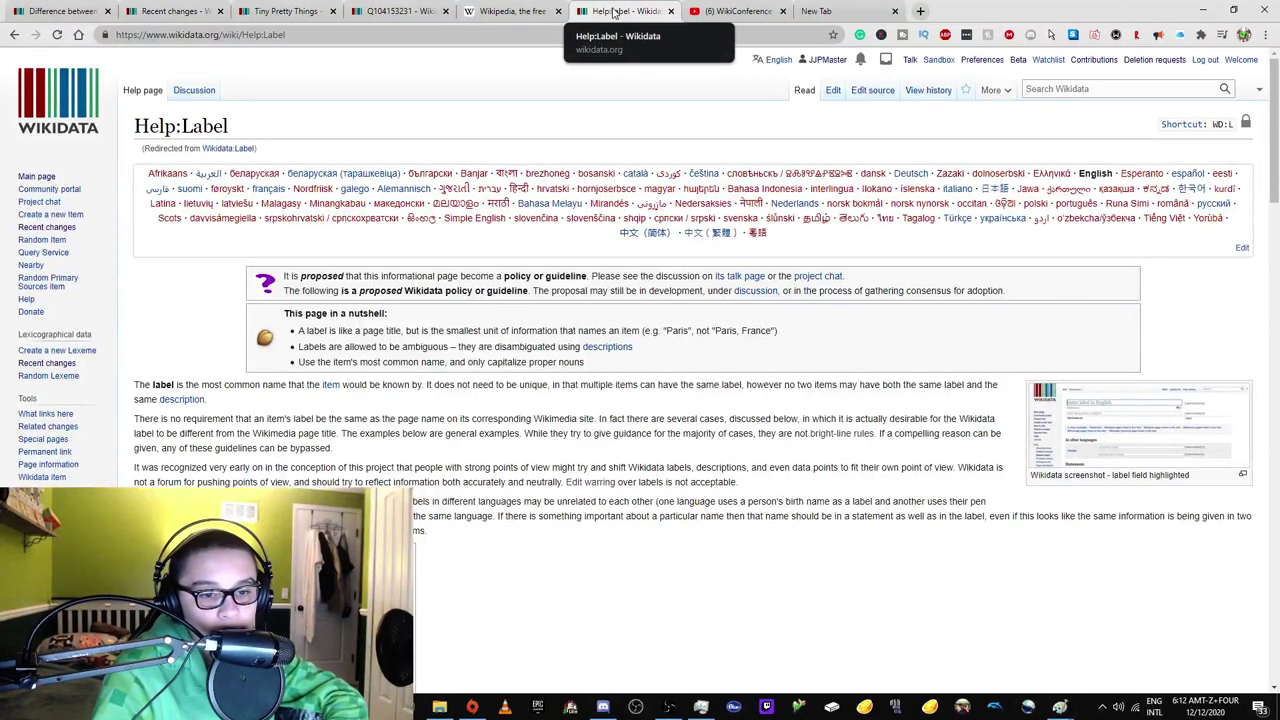
pyautogui.scroll(-2, 243, 390)
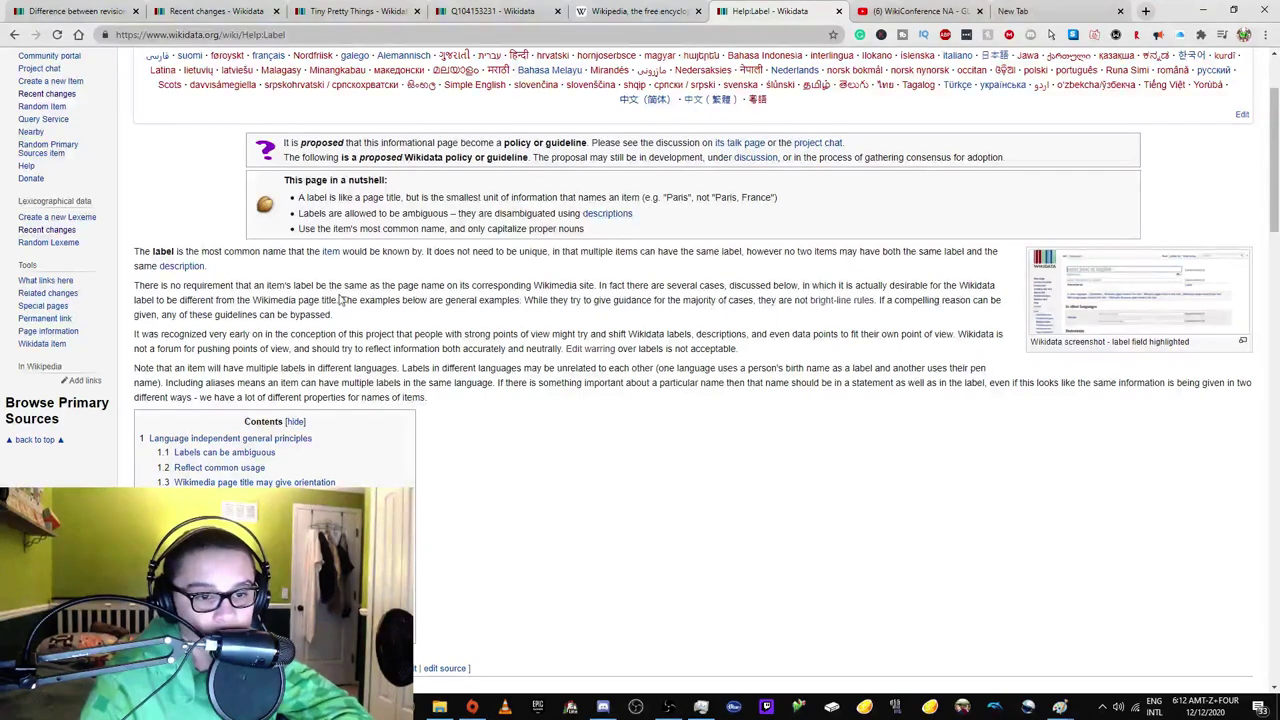
pyautogui.scroll(-2, 297, 346)
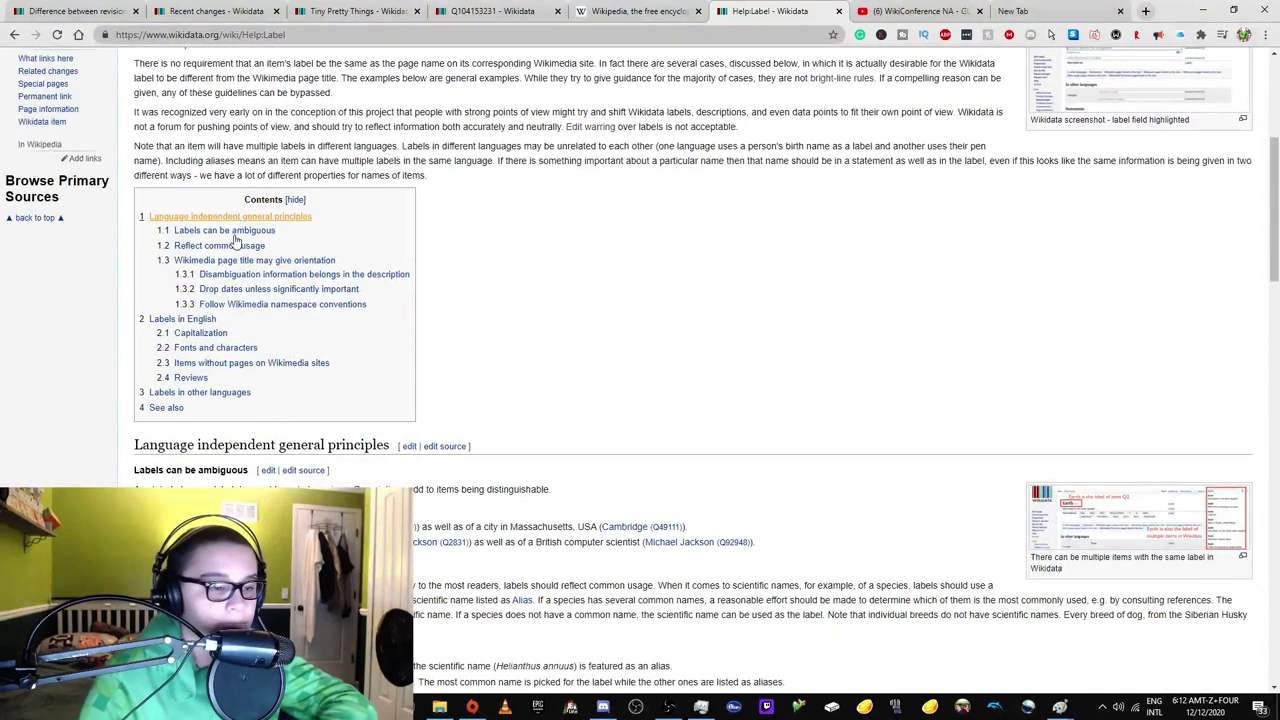
pyautogui.scroll(-3, 197, 242)
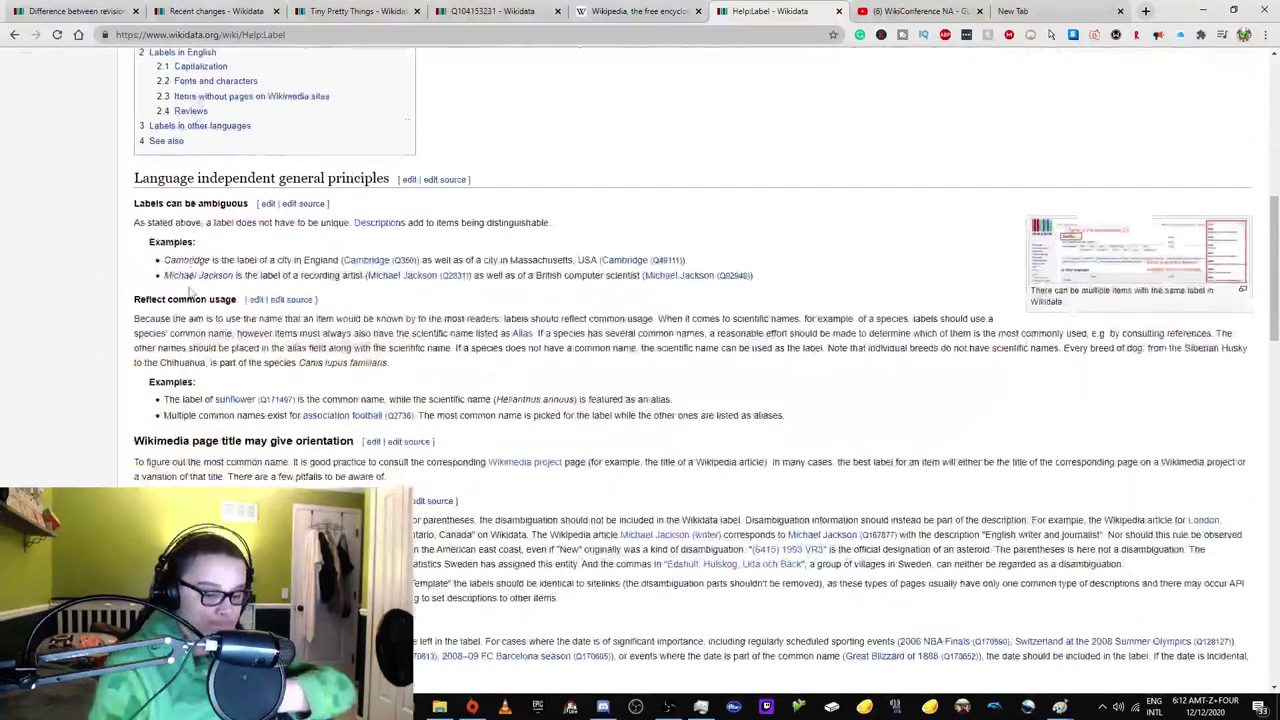
pyautogui.scroll(1, 195, 298)
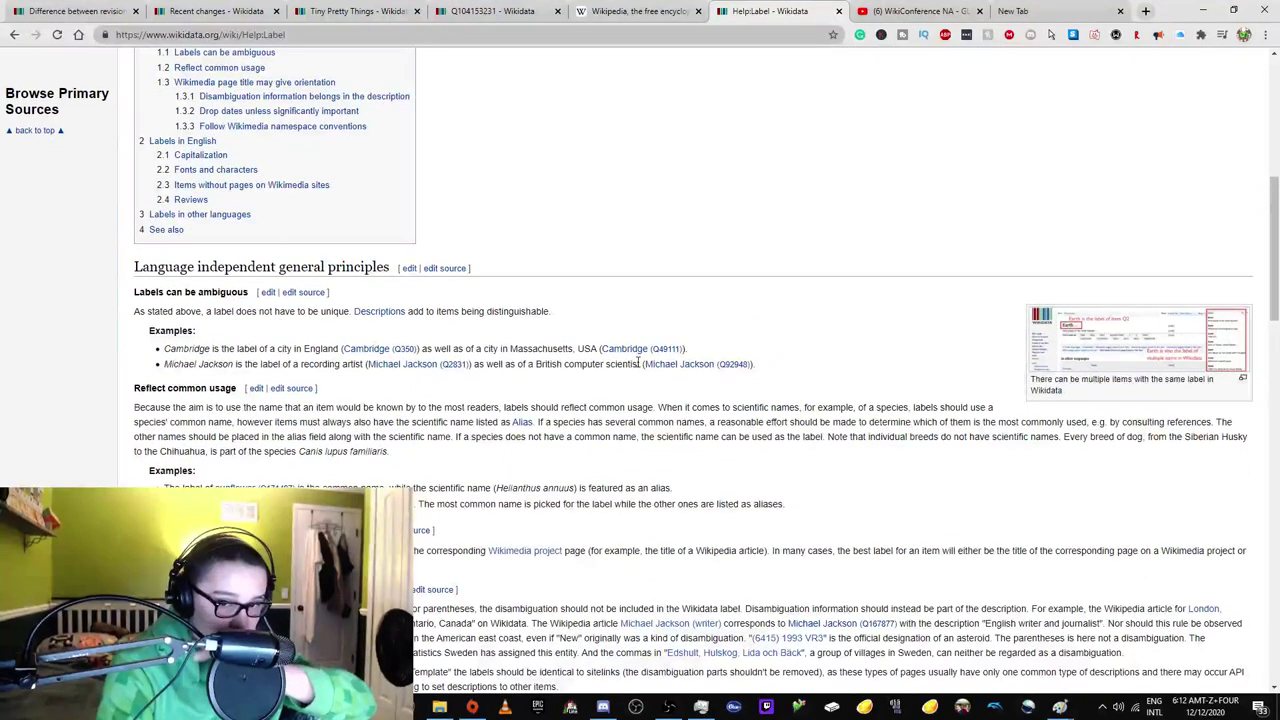
pyautogui.scroll(2, 395, 285)
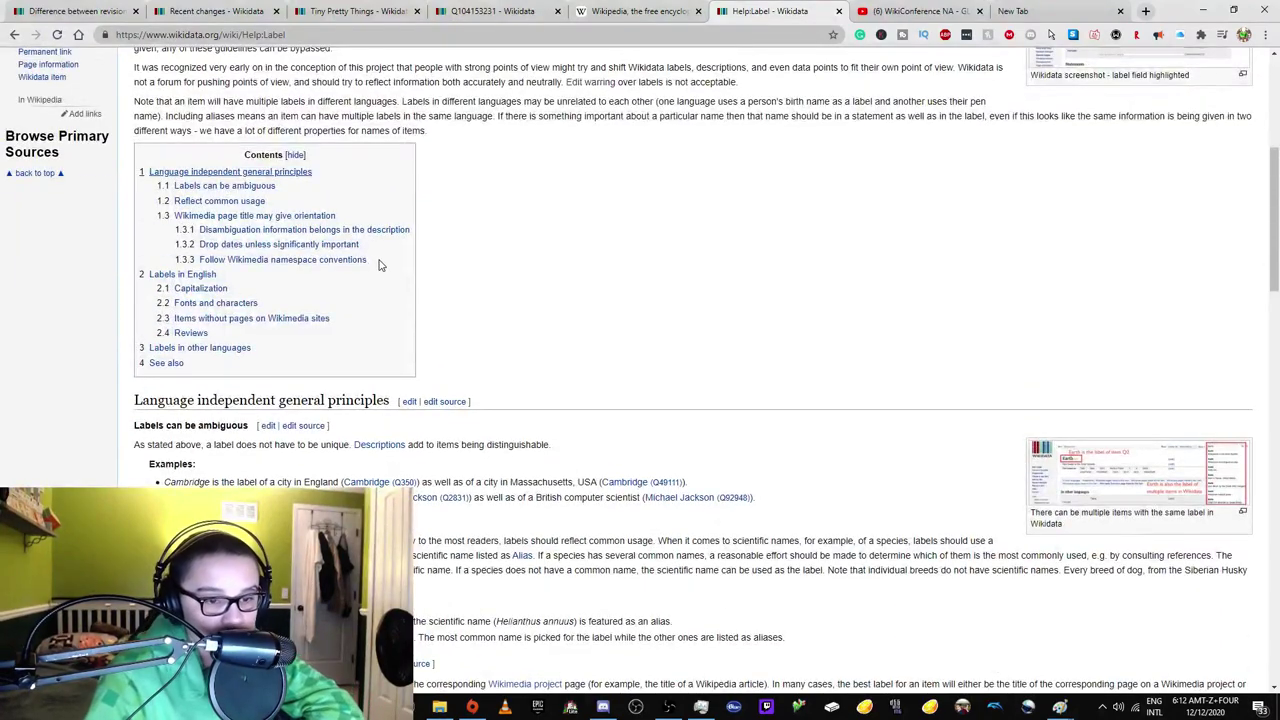
pyautogui.scroll(1, 378, 263)
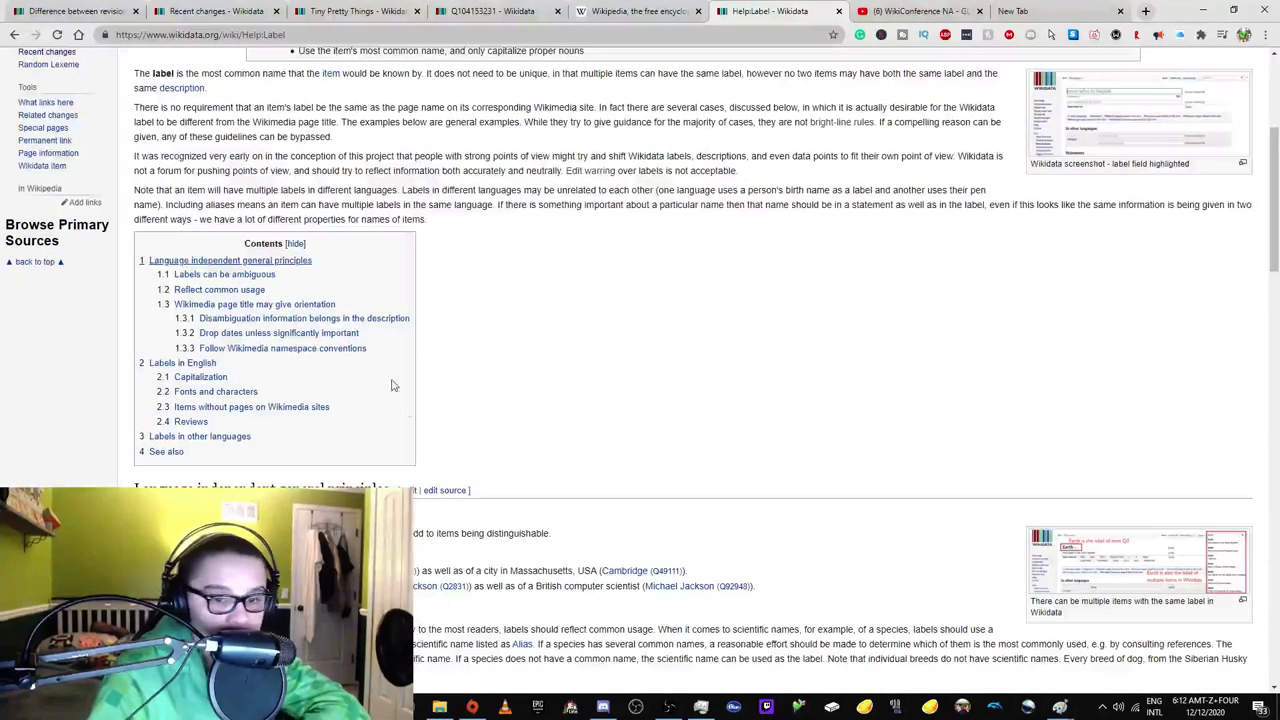
pyautogui.scroll(1, 430, 431)
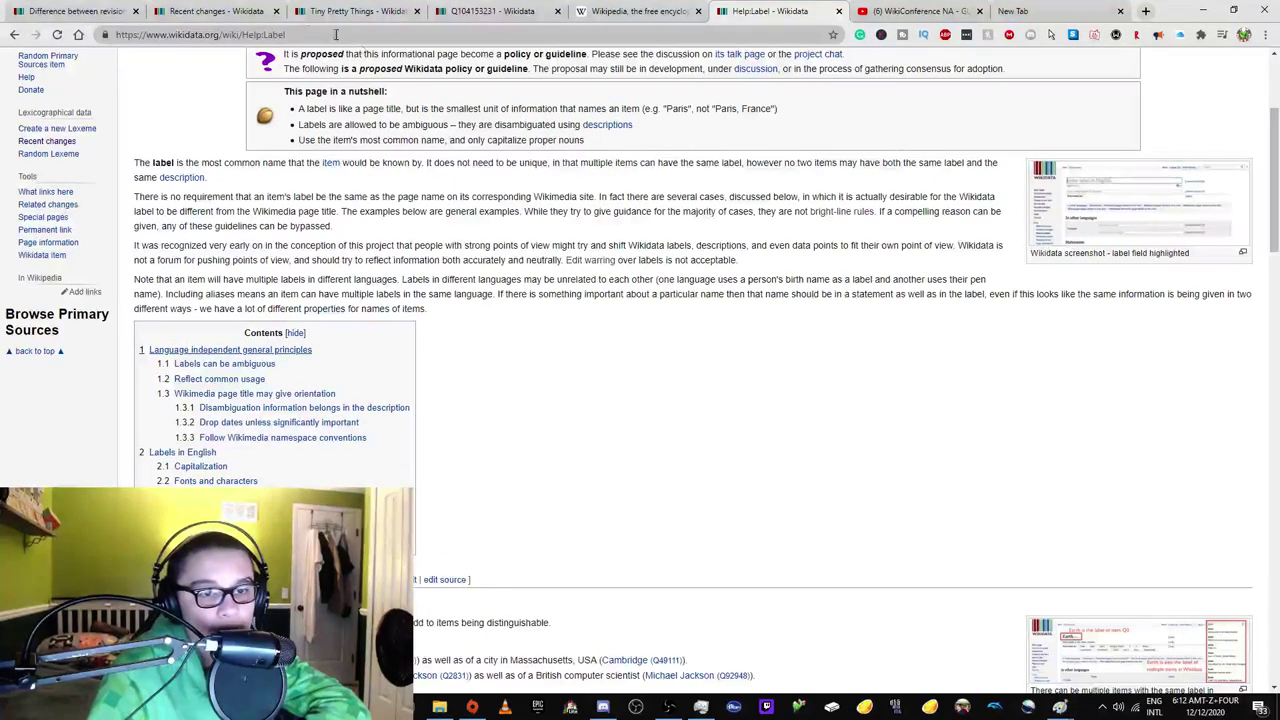
pyautogui.doubleClick(244, 34)
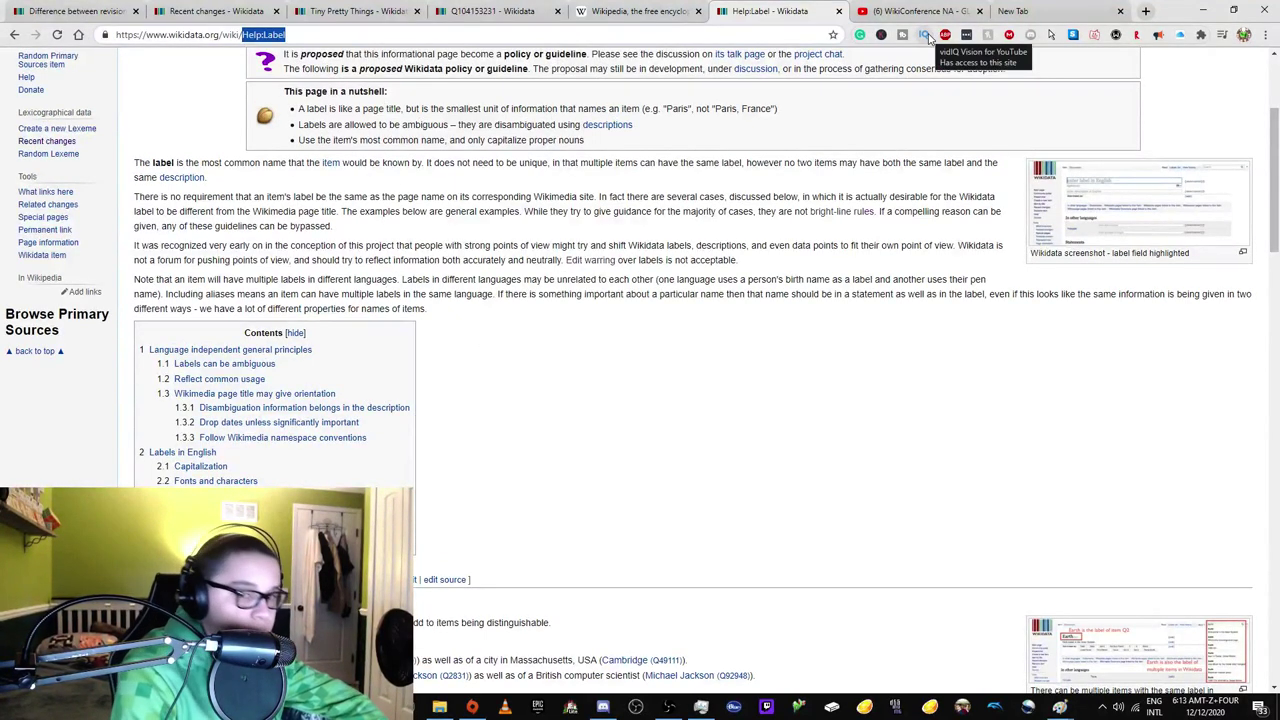
# Look up the WD:POV page, then return to Help:Label.
pyautogui.write('WD:PV')
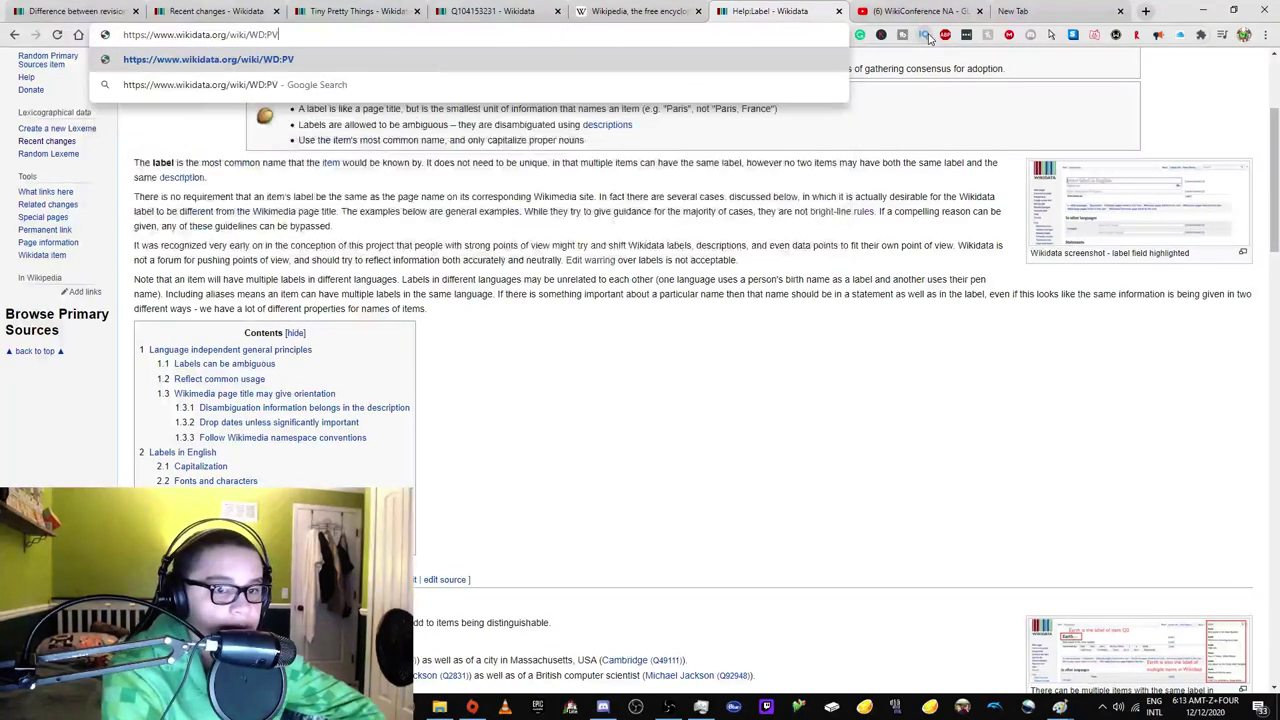
pyautogui.press('BackSpace')
pyautogui.write('OV')
pyautogui.press('Return')
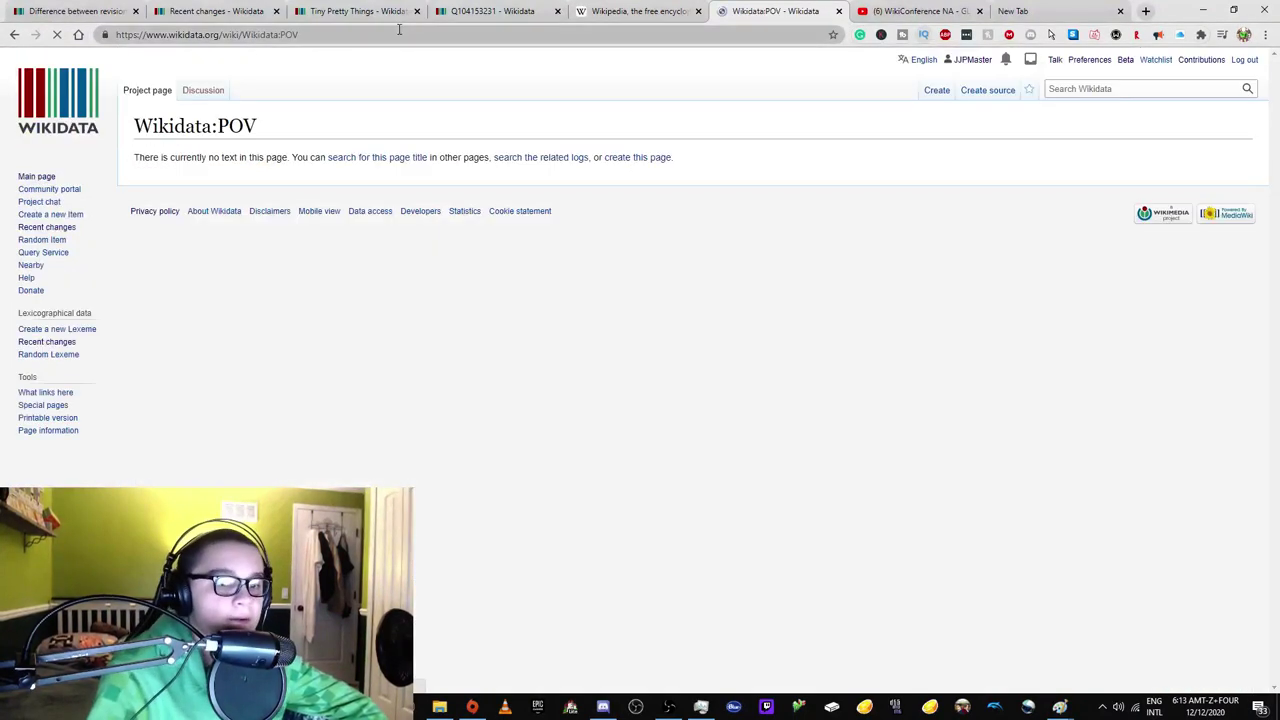
pyautogui.click(14, 35)
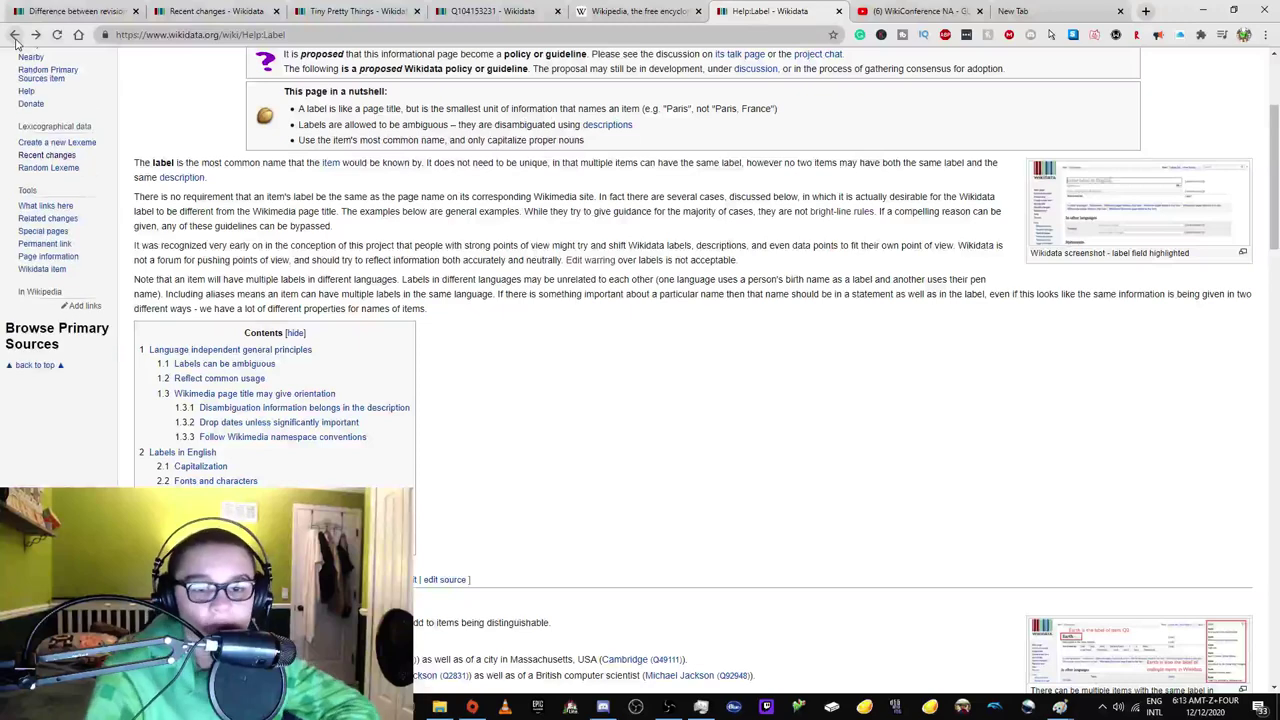
# Open item Q104153294 in a new tab, close reviewed pages, and show labels in all languages.
pyautogui.click(640, 14)
pyautogui.click(468, 18)
pyautogui.click(352, 11)
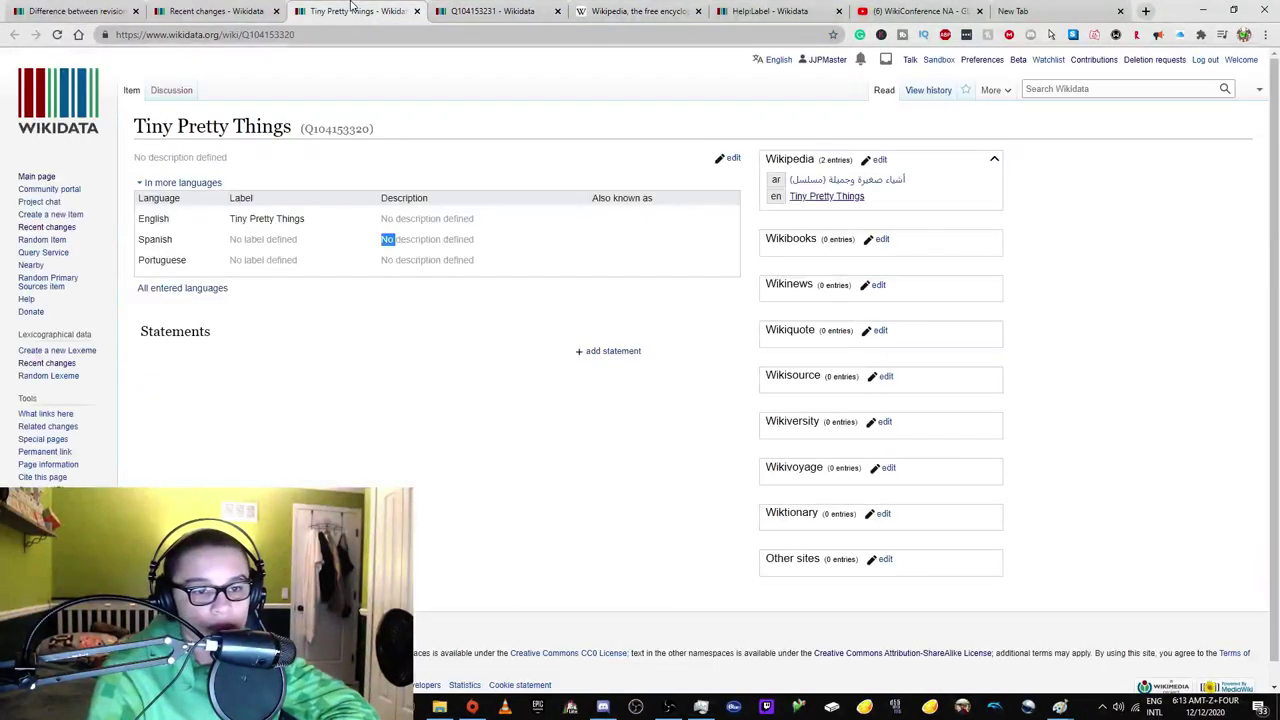
pyautogui.click(266, 9)
pyautogui.rightClick(248, 194)
pyautogui.click(285, 206)
pyautogui.click(320, 11)
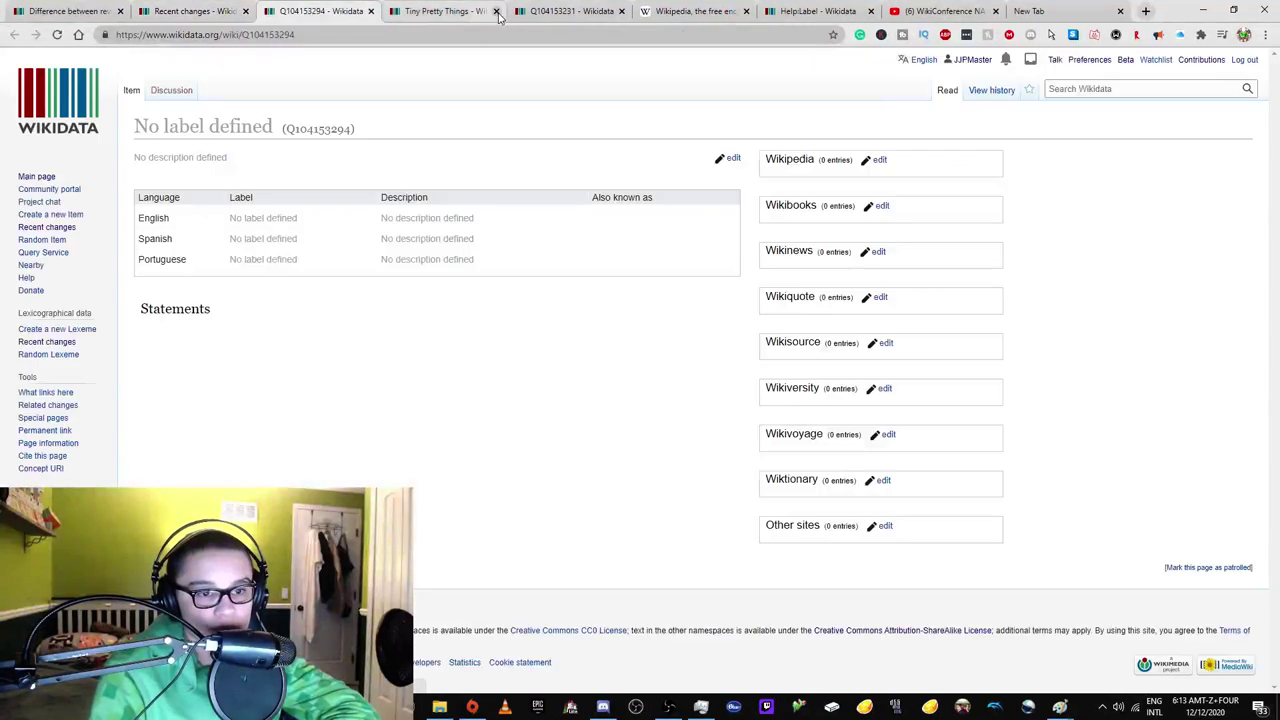
pyautogui.click(496, 11)
pyautogui.click(496, 11)
pyautogui.click(496, 11)
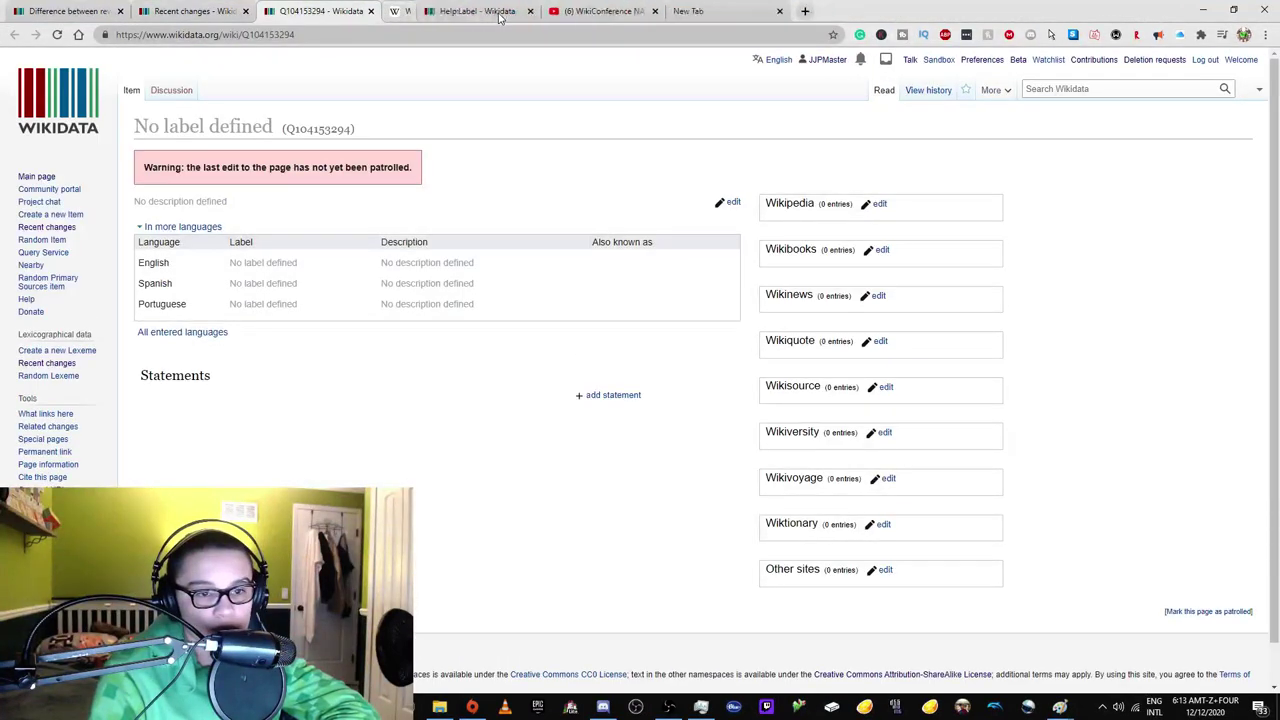
pyautogui.click(170, 333)
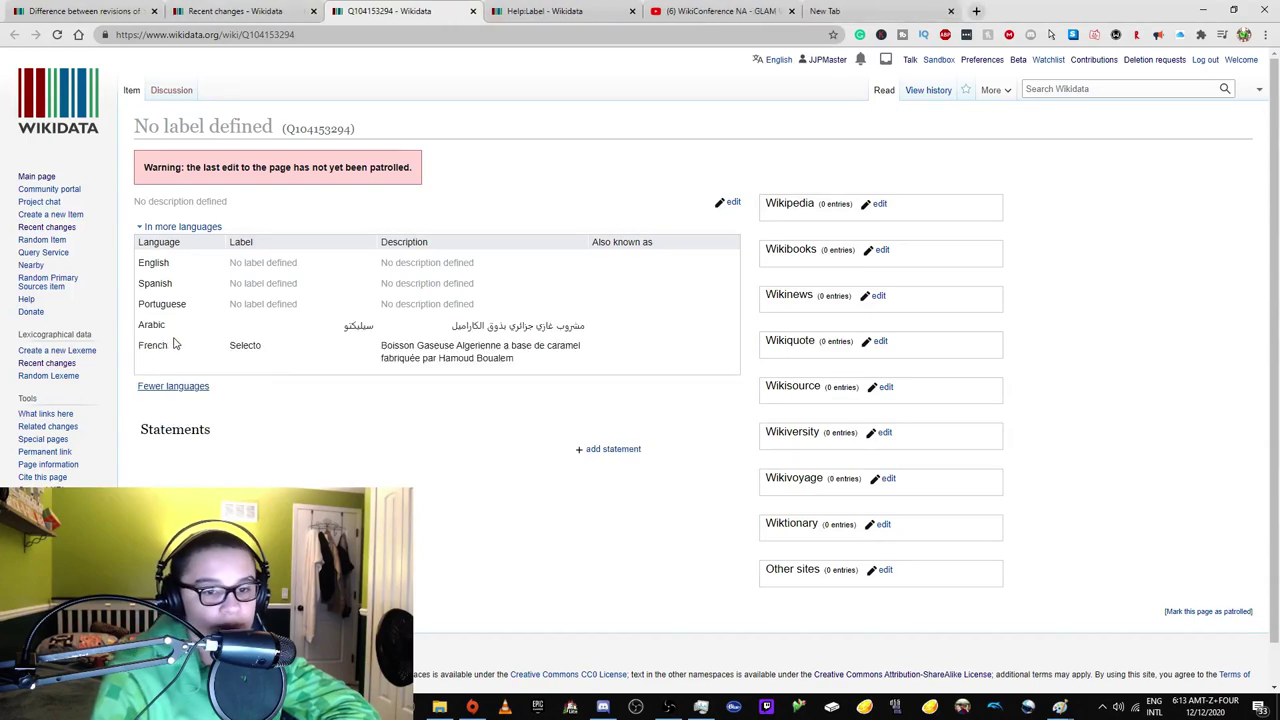
# Open item Q104153190 from Recent changes in a new tab and view it.
pyautogui.click(207, 11)
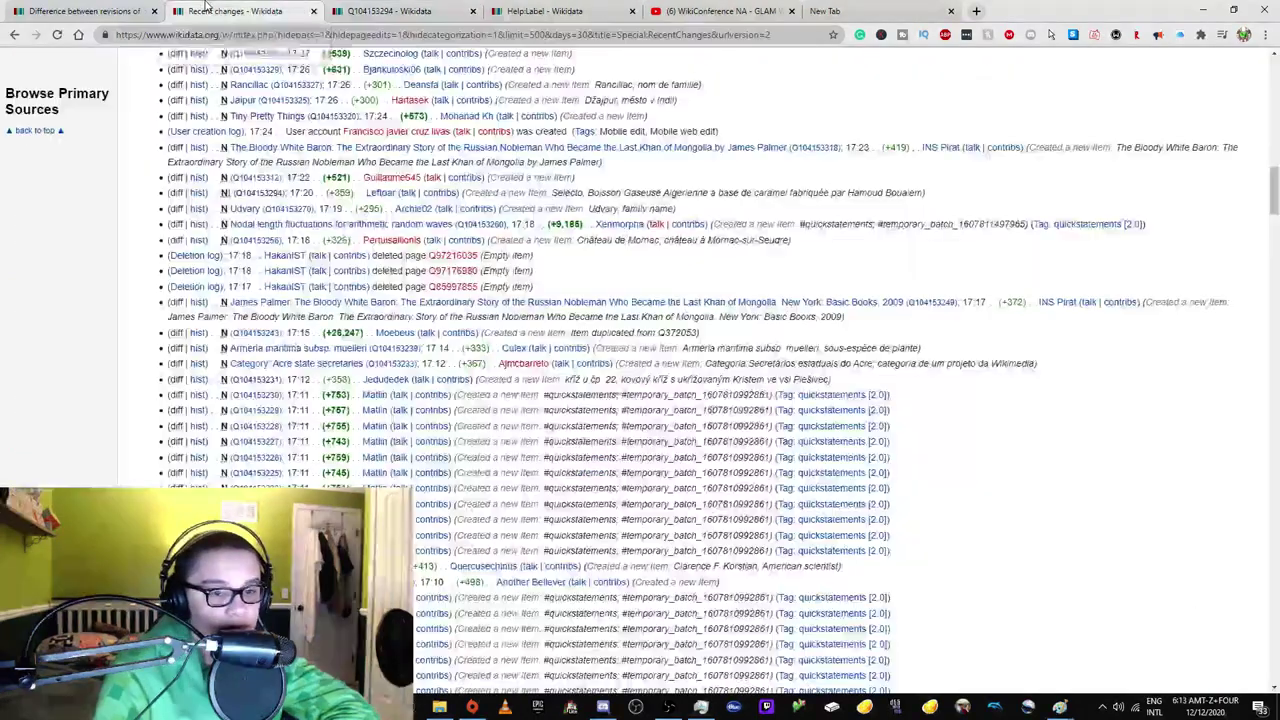
pyautogui.scroll(-5, 284, 182)
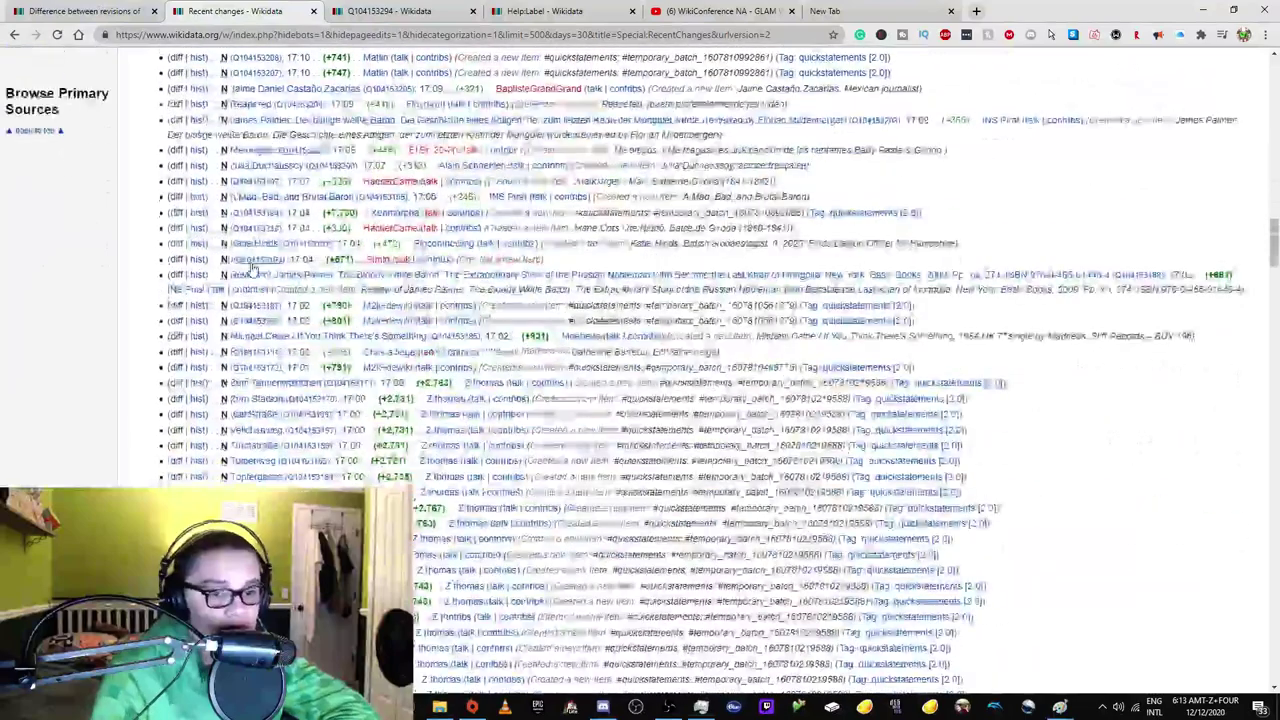
pyautogui.rightClick(258, 274)
pyautogui.click(310, 274)
pyautogui.click(470, 11)
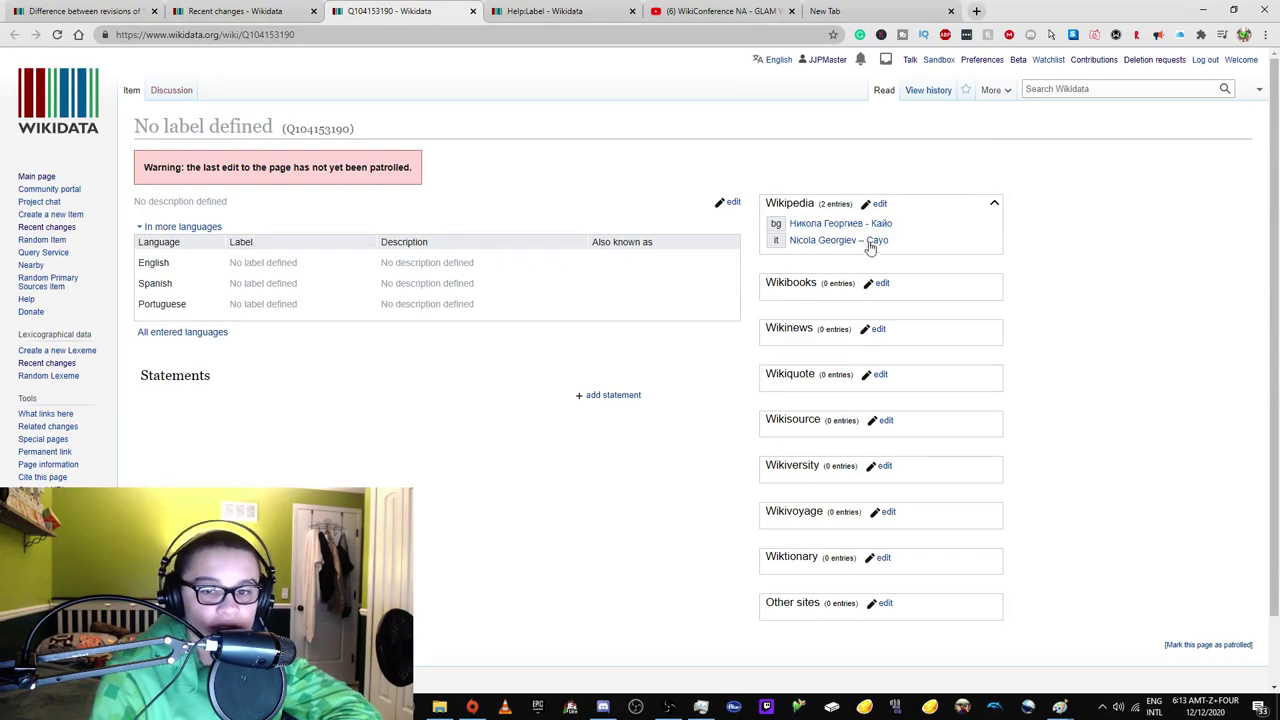
pyautogui.click(638, 7)
# Load the Wikidata:N notability policy page in the Help:Label tab.
pyautogui.click(238, 36)
pyautogui.press('BackSpace')
pyautogui.press('BackSpace')
pyautogui.press('BackSpace')
pyautogui.press('BackSpace')
pyautogui.press('BackSpace')
pyautogui.press('BackSpace')
pyautogui.press('BackSpace')
pyautogui.press('BackSpace')
pyautogui.press('BackSpace')
pyautogui.press('BackSpace')
pyautogui.write('Wikidata:N')
pyautogui.press('Return')
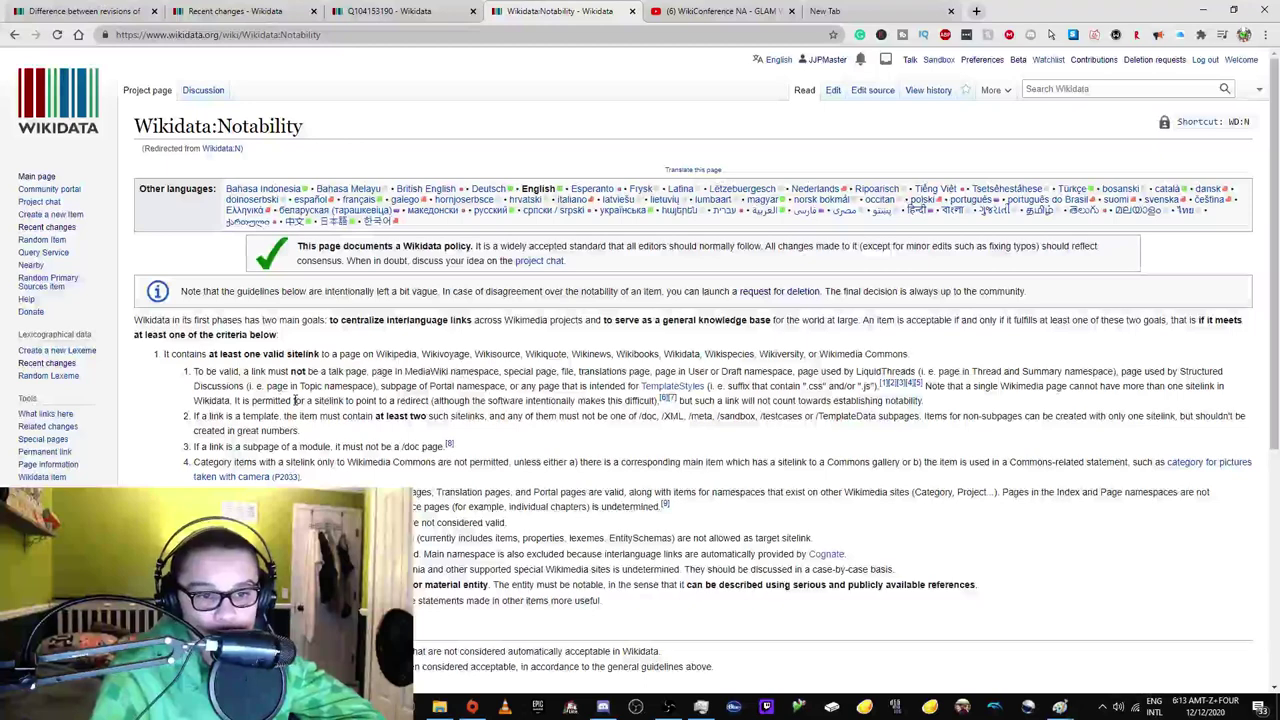
# Open item Q104153190's Italian Wikipedia sitelink in a new tab and view it.
pyautogui.click(400, 12)
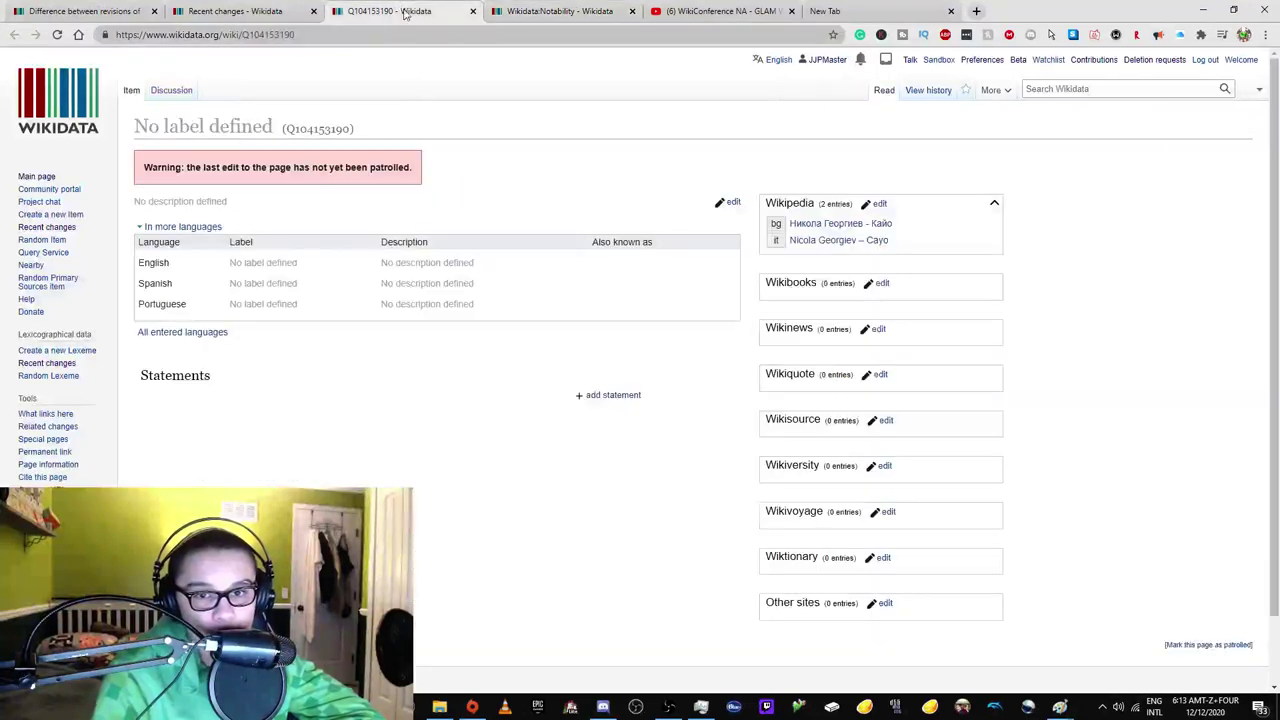
pyautogui.rightClick(841, 246)
pyautogui.click(928, 257)
pyautogui.click(520, 11)
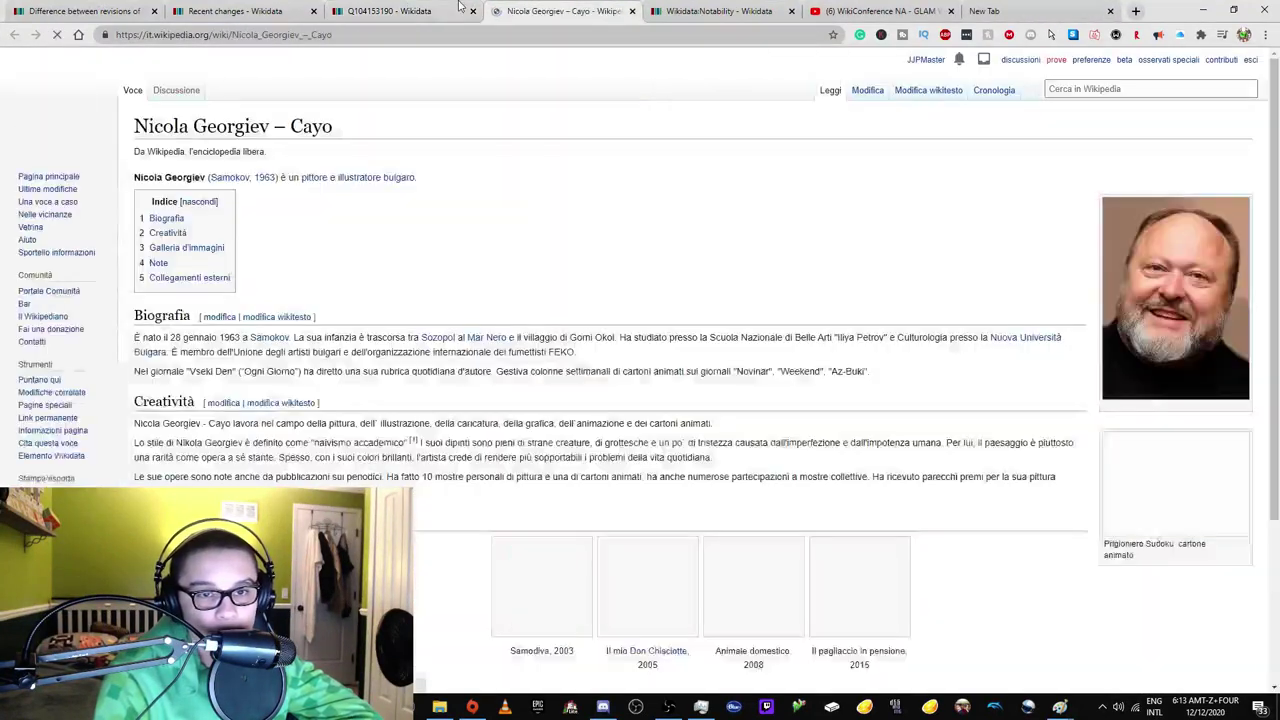
# Move the Wikidata:Notability tab ahead of the Italian article and return to item Q104153190.
pyautogui.click(395, 11)
pyautogui.click(720, 10)
pyautogui.moveTo(726, 8); pyautogui.dragTo(570, 10)
pyautogui.click(683, 10)
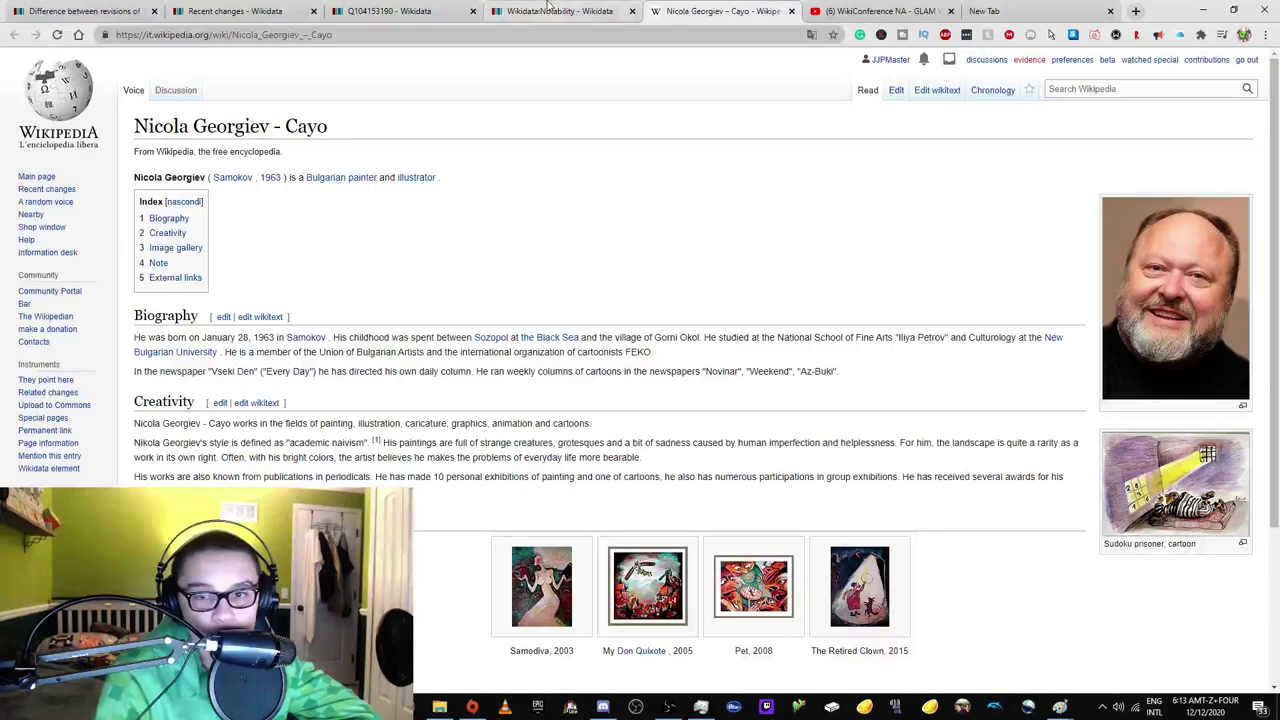
pyautogui.click(400, 11)
# Open the item's Bulgarian Wikipedia article in a new tab and read it against the Notability policy.
pyautogui.rightClick(815, 229)
pyautogui.click(850, 237)
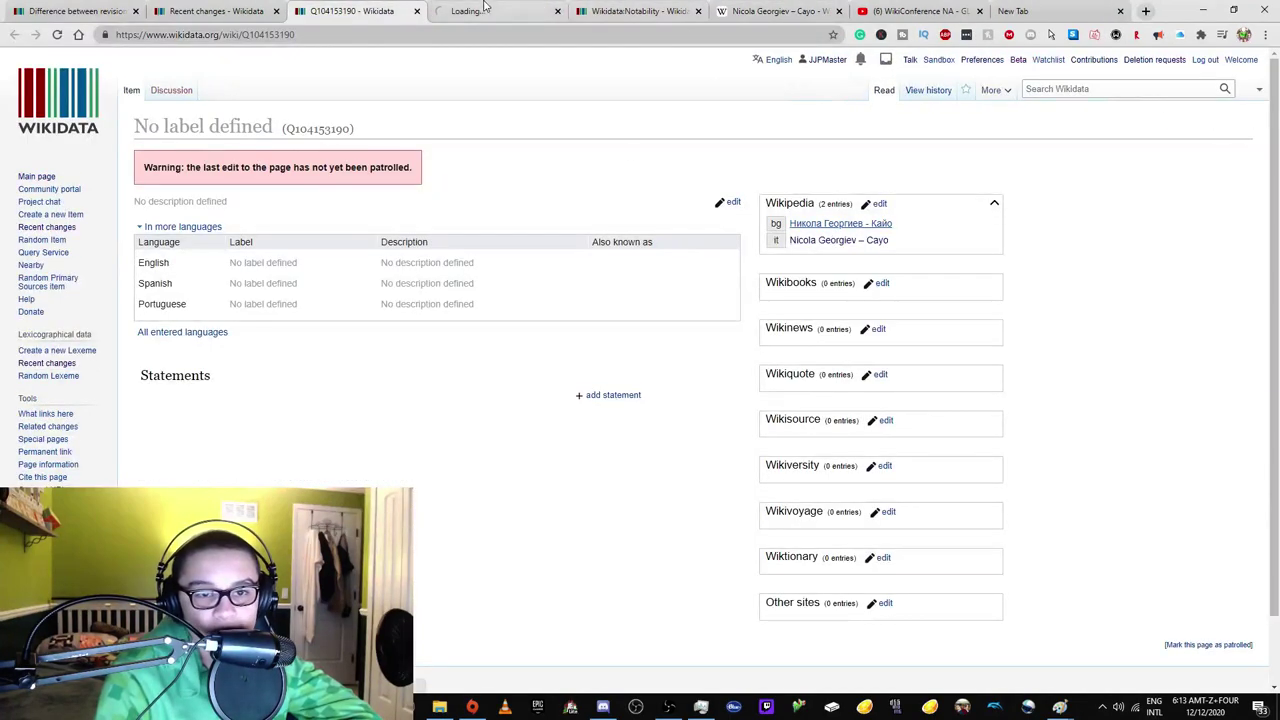
pyautogui.click(495, 11)
pyautogui.click(640, 12)
pyautogui.click(505, 12)
pyautogui.click(645, 11)
pyautogui.click(521, 13)
pyautogui.click(360, 11)
pyautogui.click(640, 11)
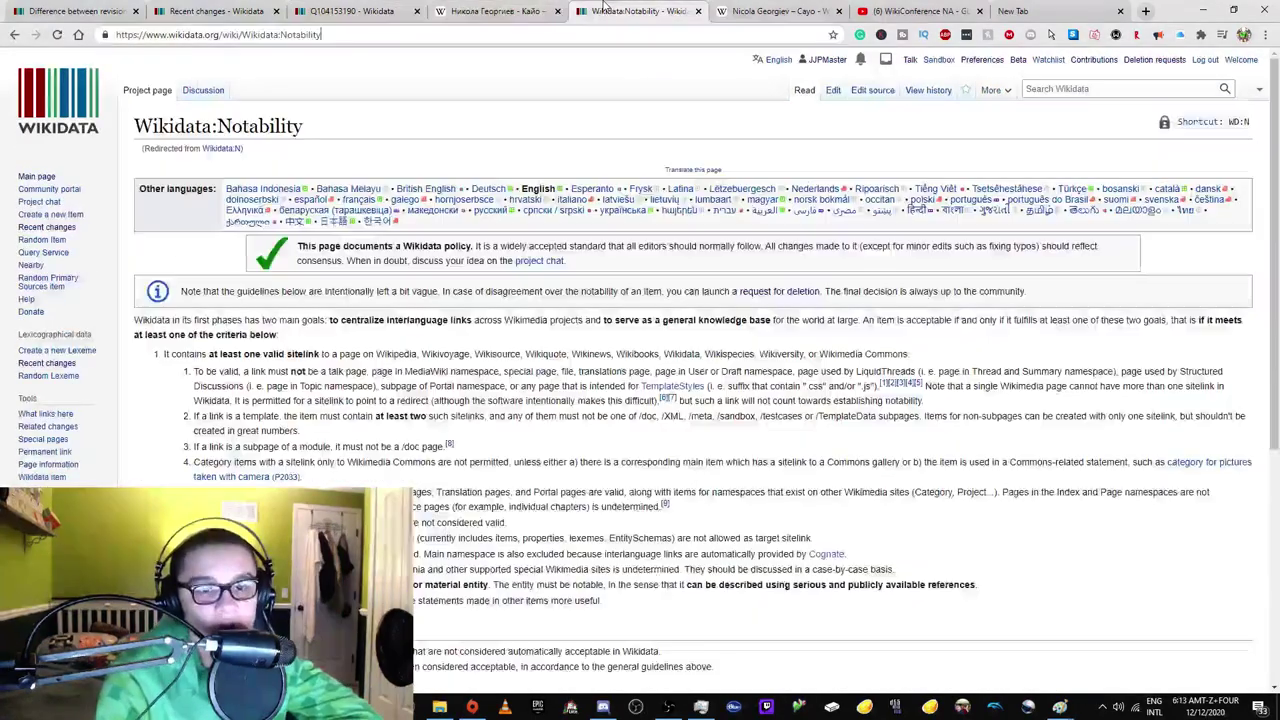
pyautogui.scroll(-5, 300, 420)
pyautogui.click(505, 11)
pyautogui.scroll(-3, 108, 403)
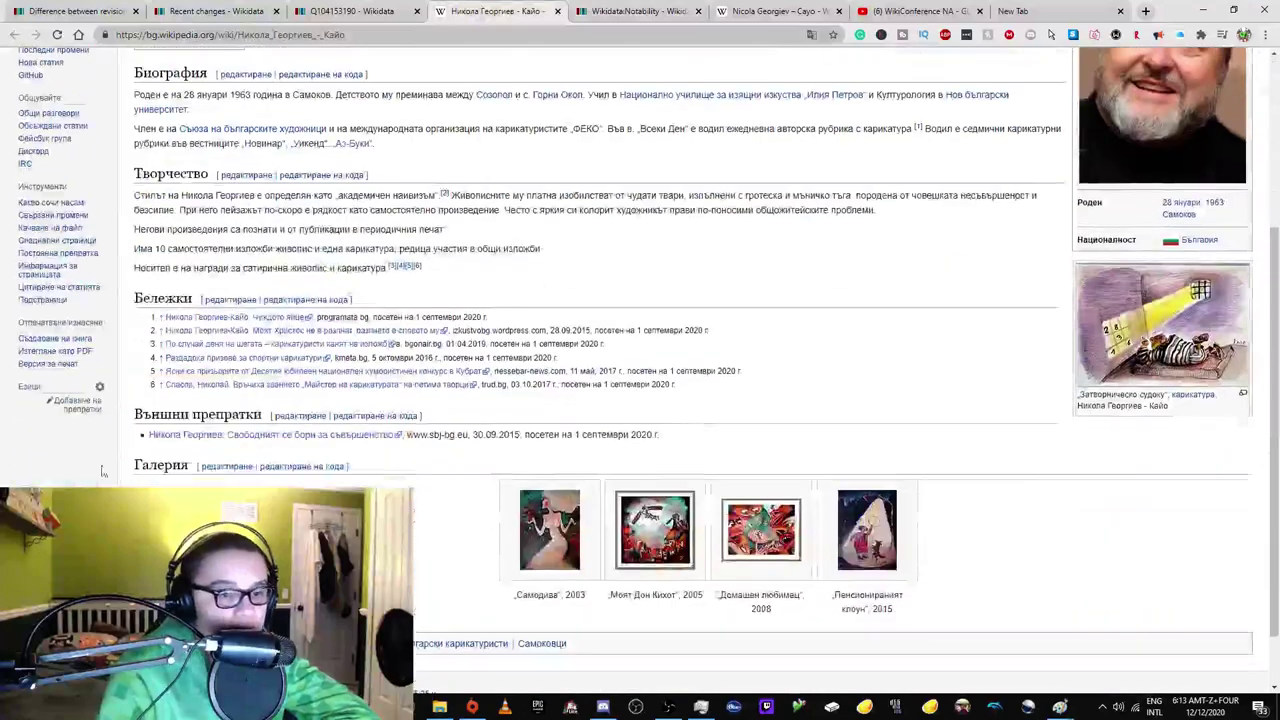
pyautogui.scroll(4, 163, 48)
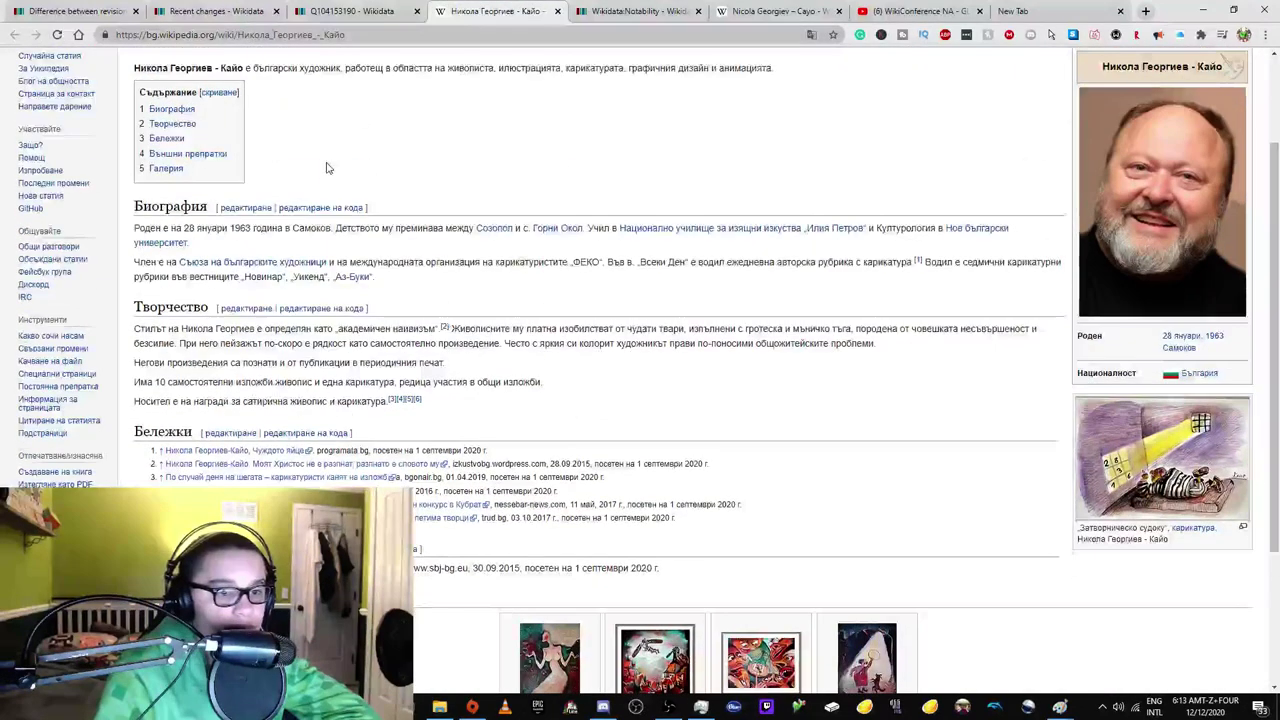
# Open the item's Italian article, compare it with the Bulgarian one, then close both article tabs.
pyautogui.click(360, 11)
pyautogui.keyDown('ctrl'); pyautogui.click(840, 240); pyautogui.keyUp('ctrl')
pyautogui.click(455, 11)
pyautogui.click(520, 8)
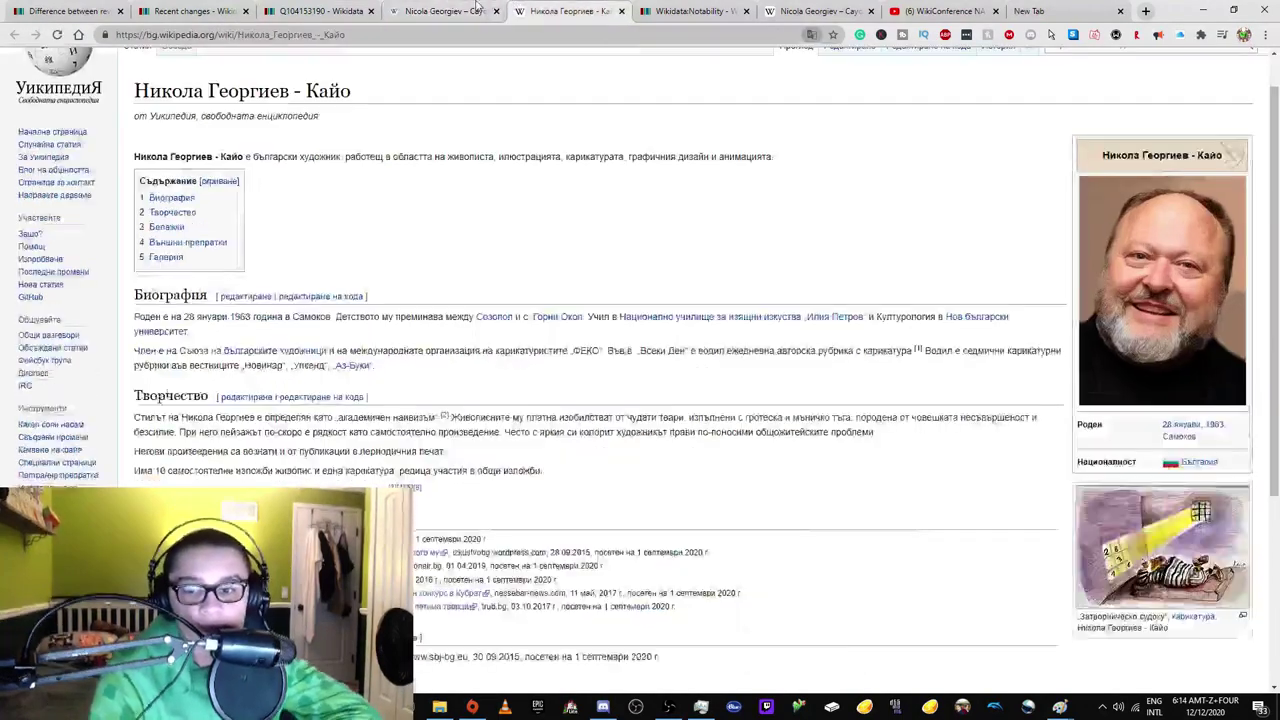
pyautogui.click(470, 8)
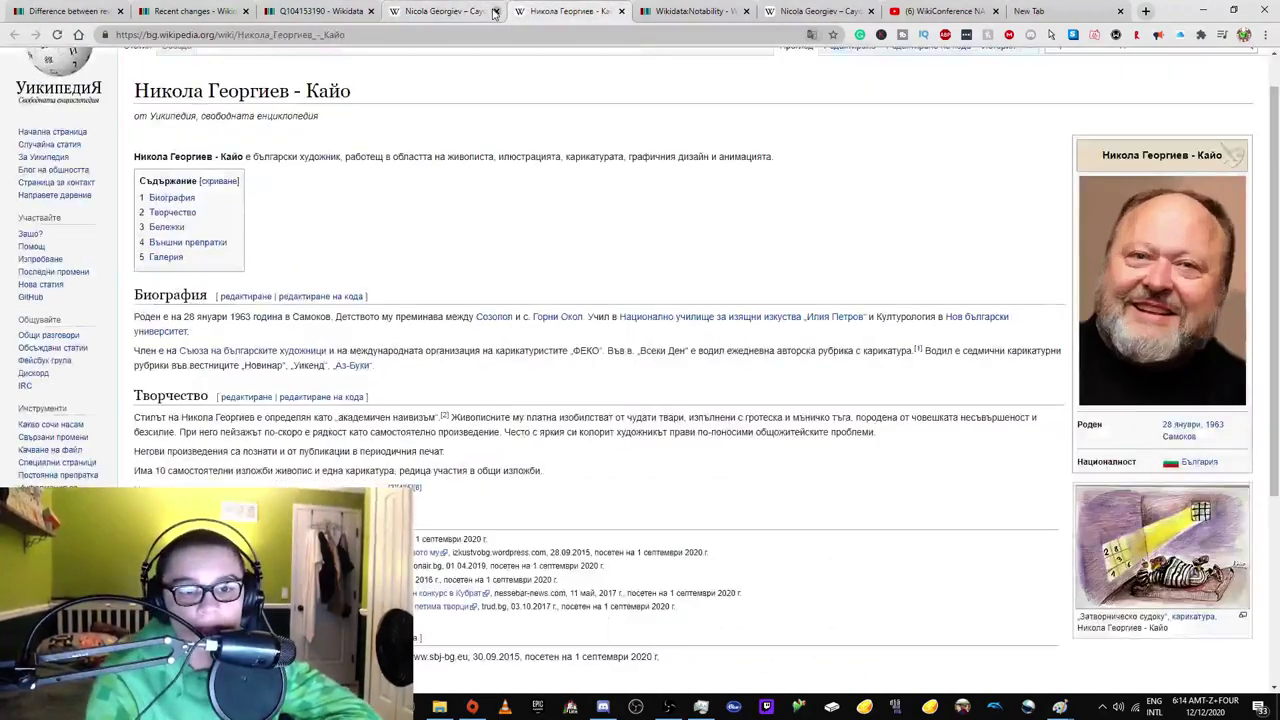
pyautogui.click(494, 12)
pyautogui.click(494, 12)
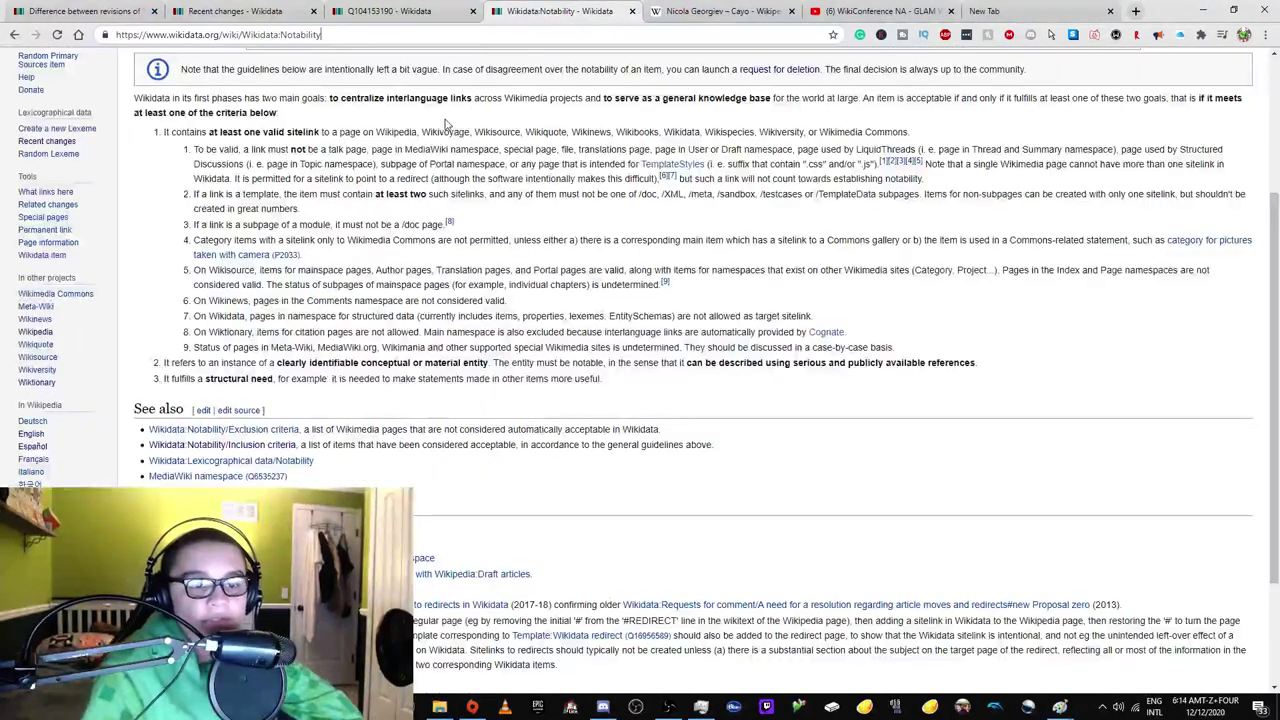
# Read Wikidata:Notability, its Discussion page and the Exclusion criteria, then go back to item Q104153190.
pyautogui.click(415, 190)
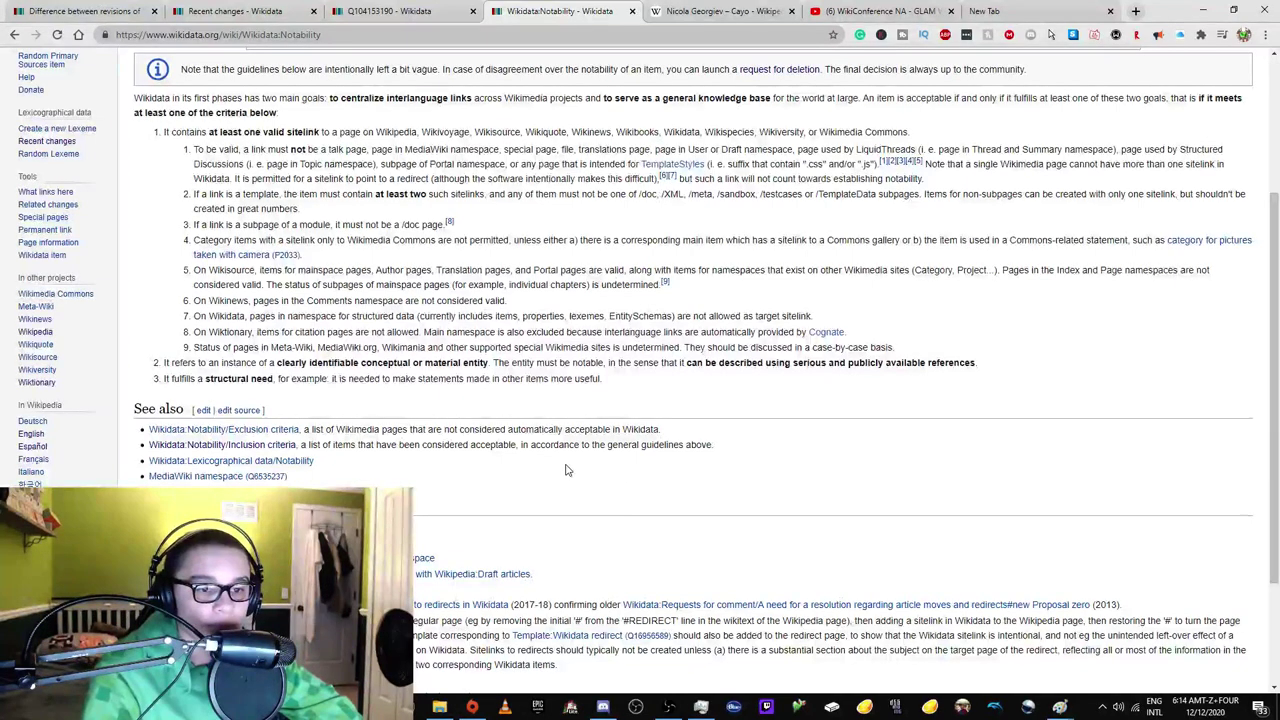
pyautogui.scroll(10, 597, 488)
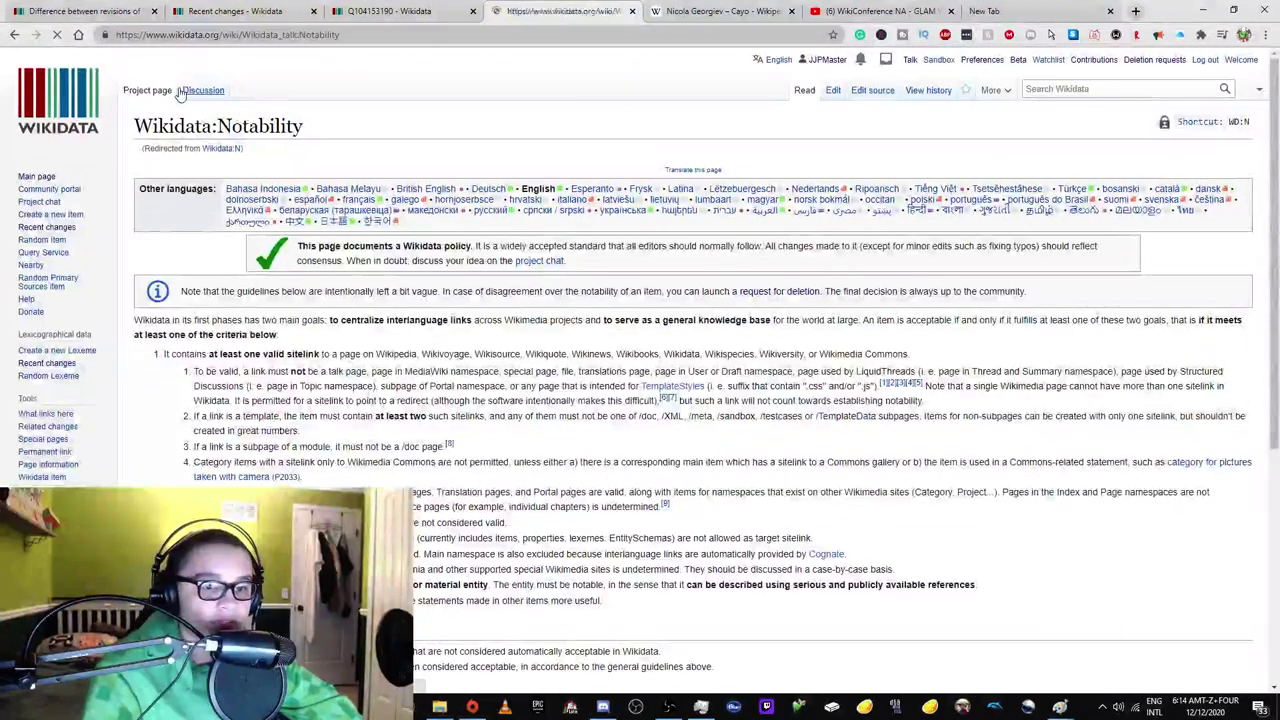
pyautogui.click(181, 91)
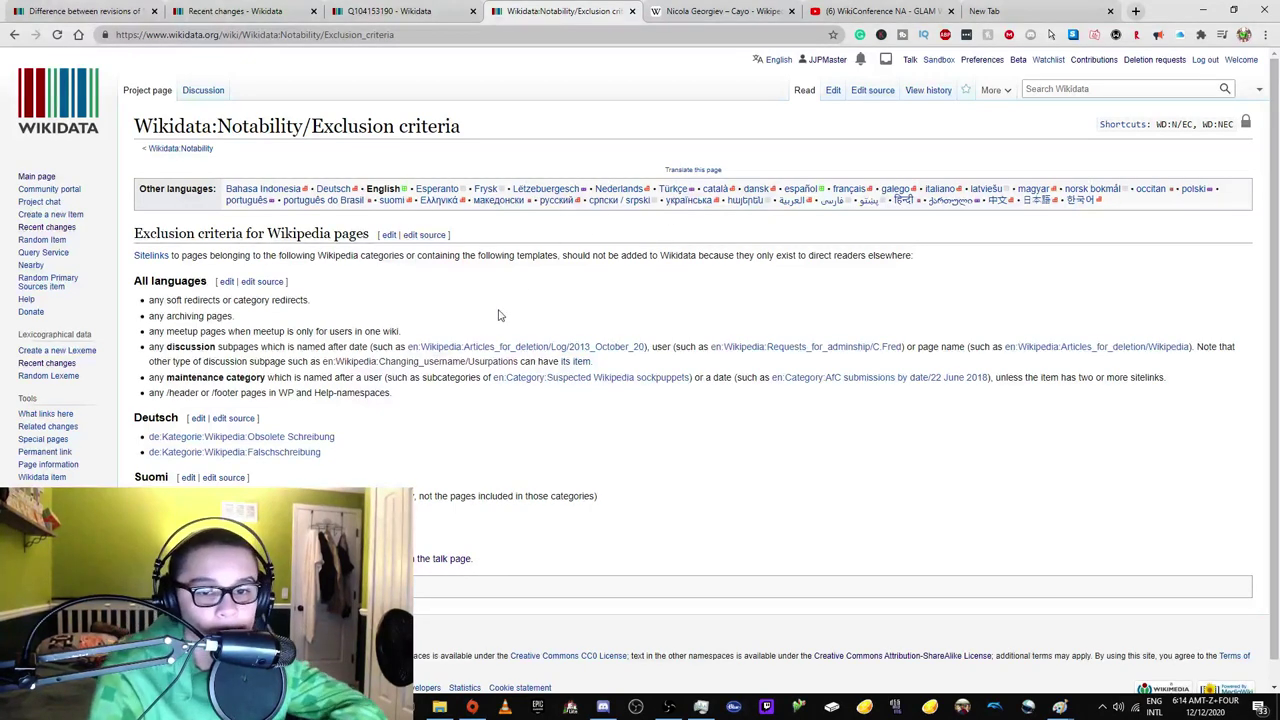
pyautogui.click(387, 18)
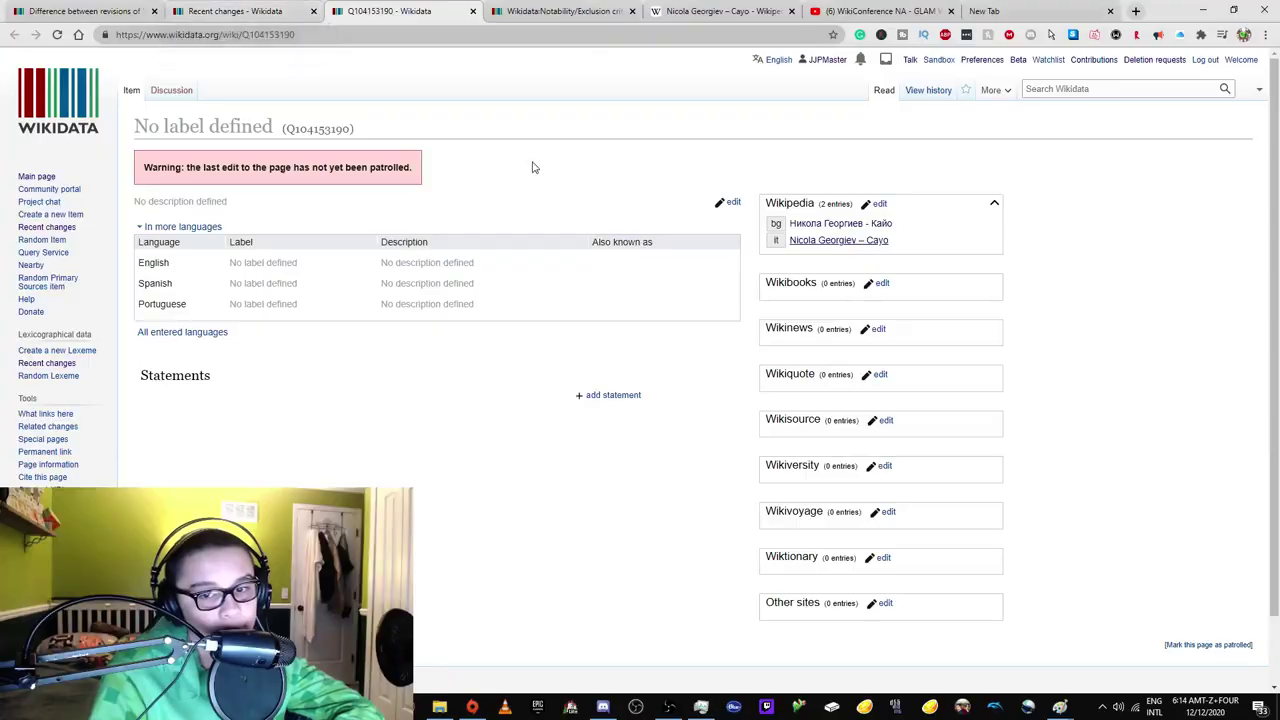
# Return to Recent changes and close the exclusion criteria, Italian artist article and WikiConference video tabs.
pyautogui.click(174, 10)
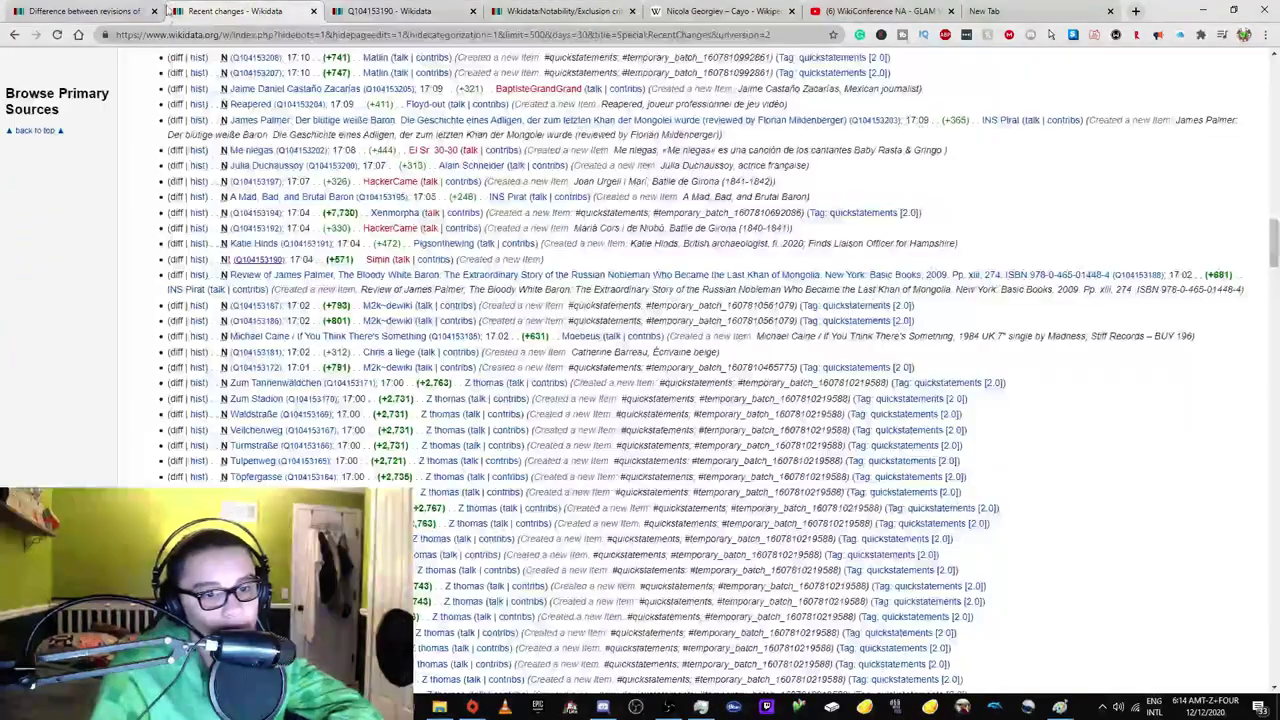
pyautogui.scroll(-10, 245, 235)
pyautogui.scroll(-5, 268, 338)
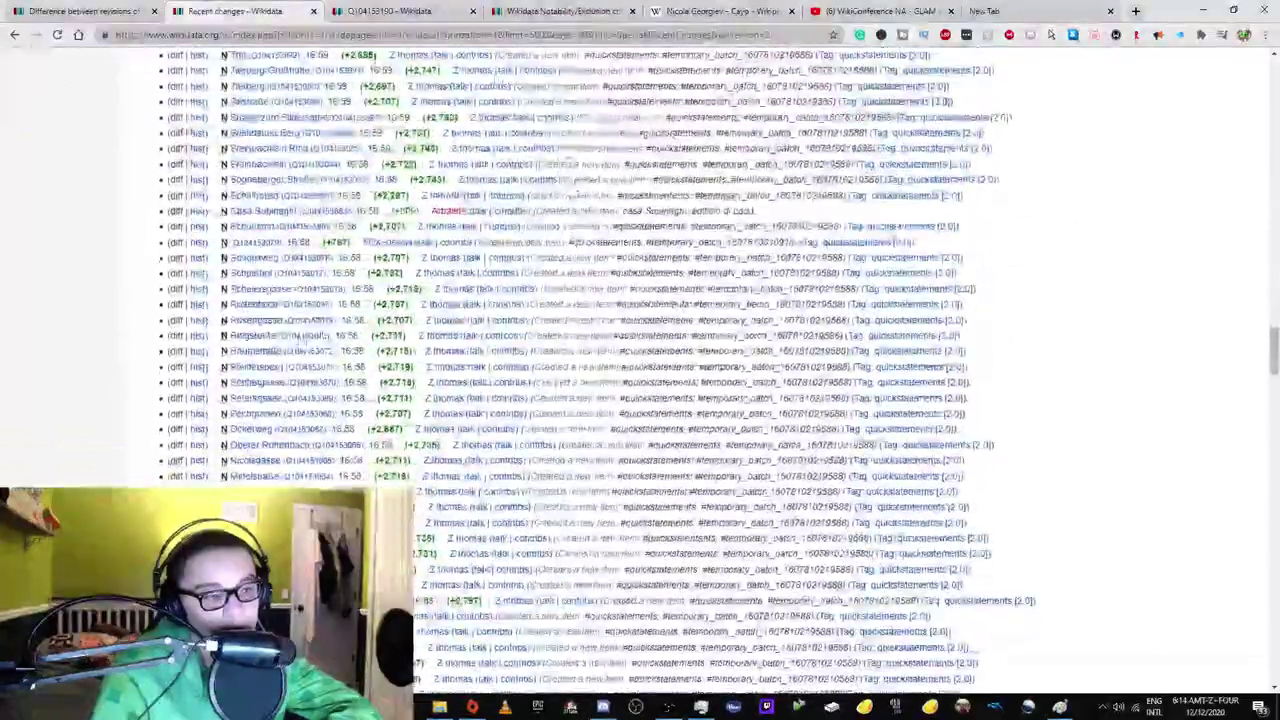
pyautogui.click(632, 11)
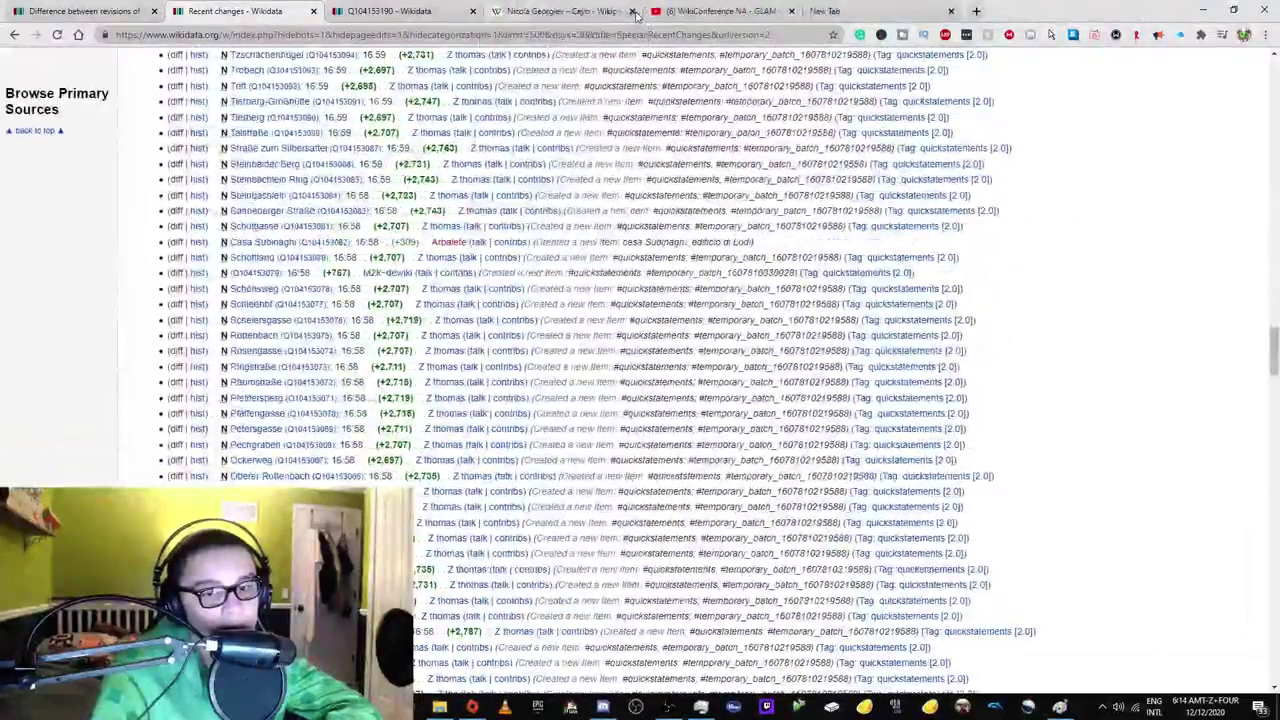
pyautogui.click(632, 11)
pyautogui.click(632, 11)
pyautogui.scroll(-5, 320, 395)
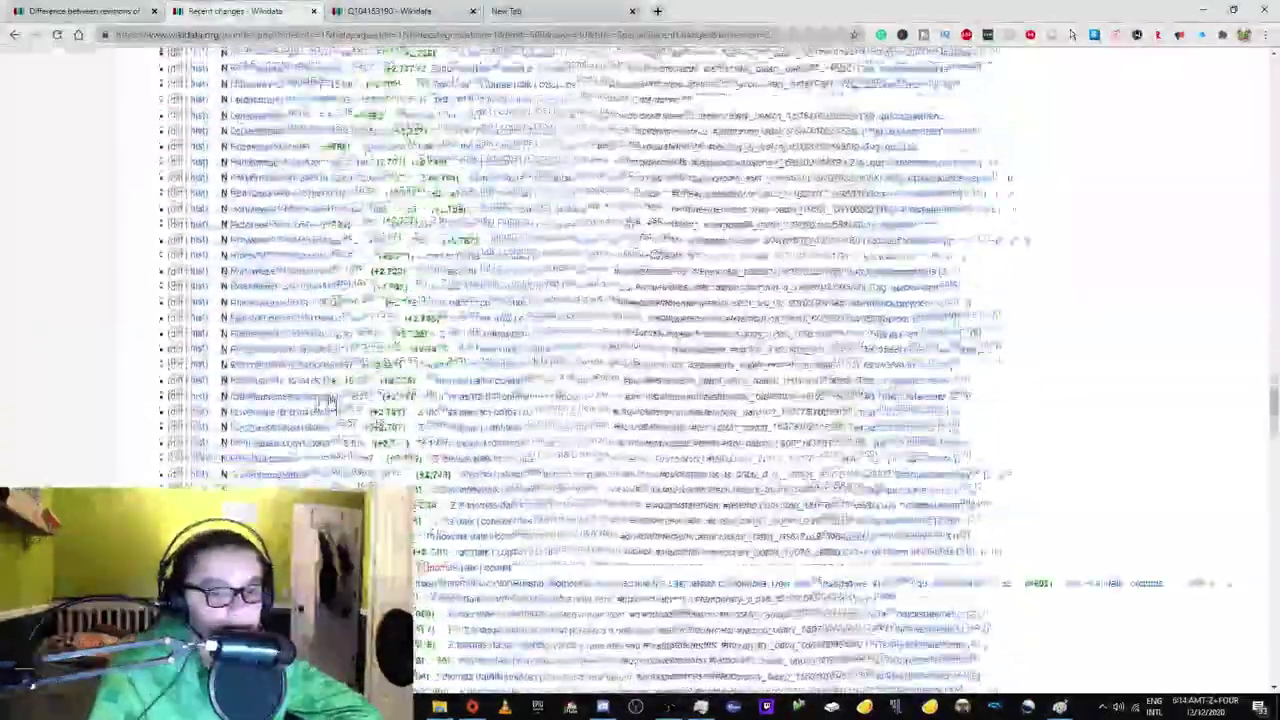
pyautogui.scroll(15, 320, 395)
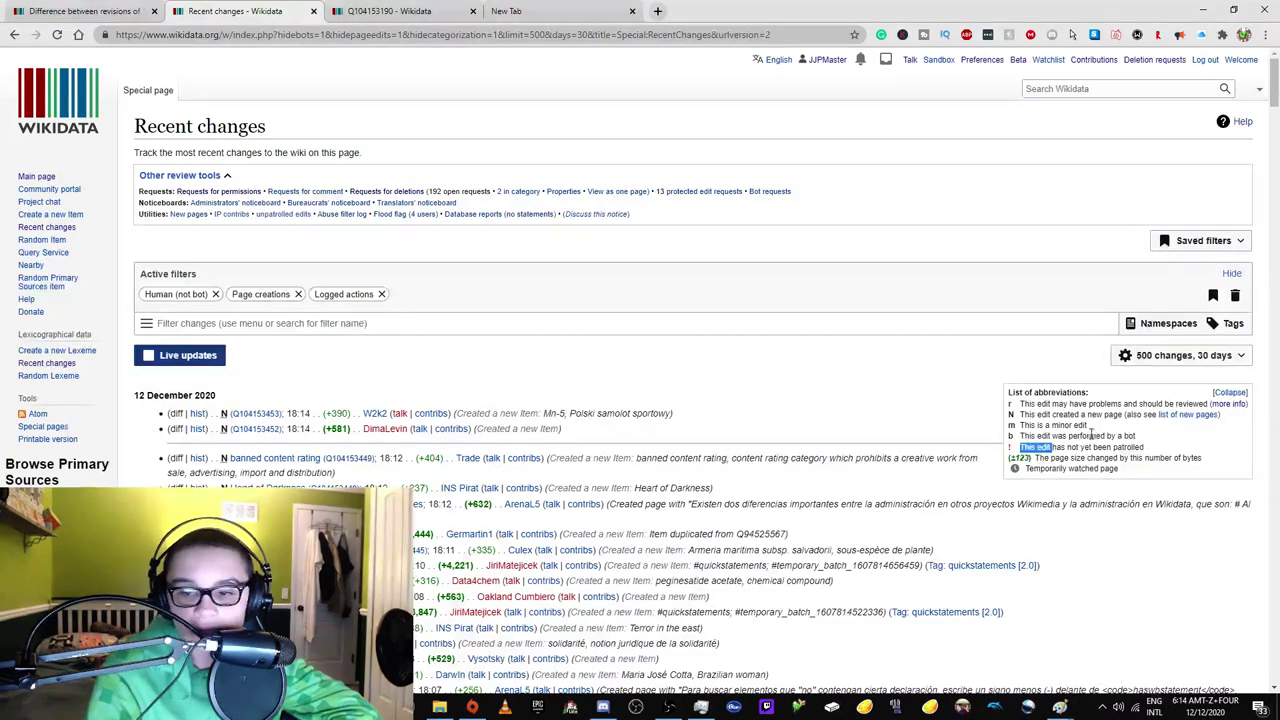
# Filter Recent changes by Review status to show only unpatrolled edits.
pyautogui.click(390, 323)
pyautogui.scroll(-5, 306, 410)
pyautogui.scroll(6, 306, 410)
pyautogui.scroll(-2, 683, 493)
pyautogui.scroll(3, 563, 460)
pyautogui.scroll(3, 563, 460)
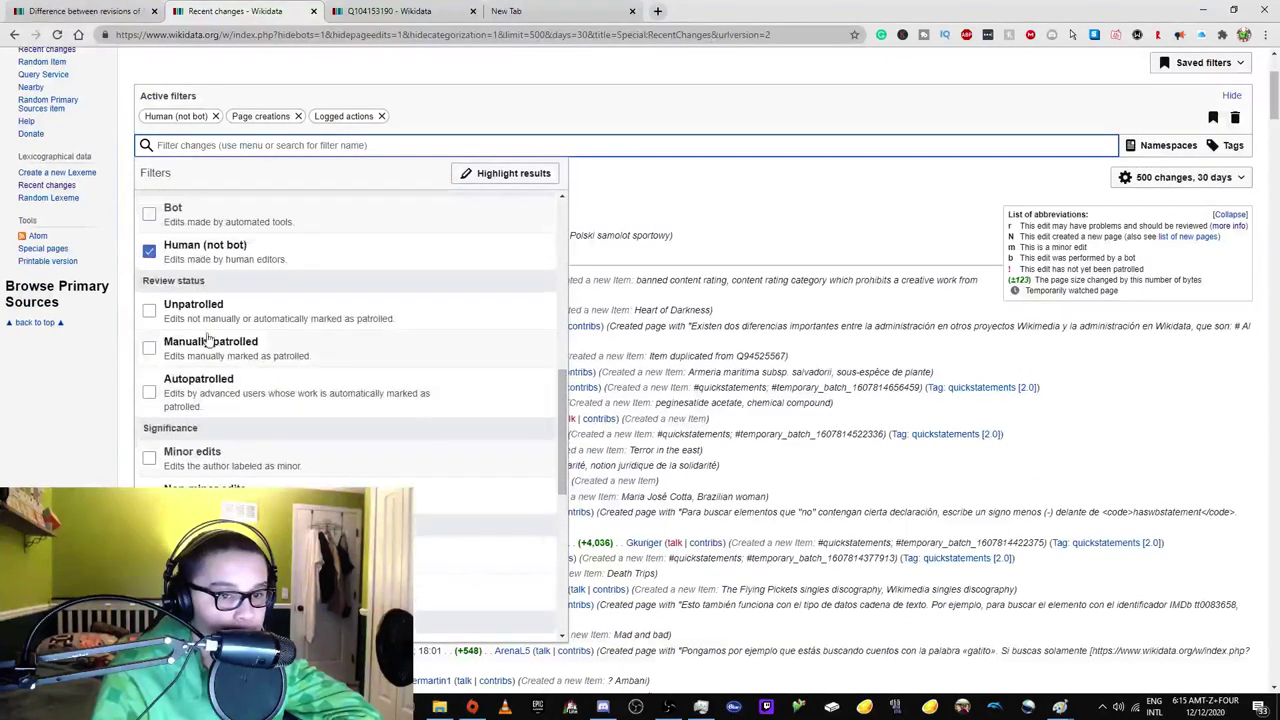
pyautogui.click(145, 311)
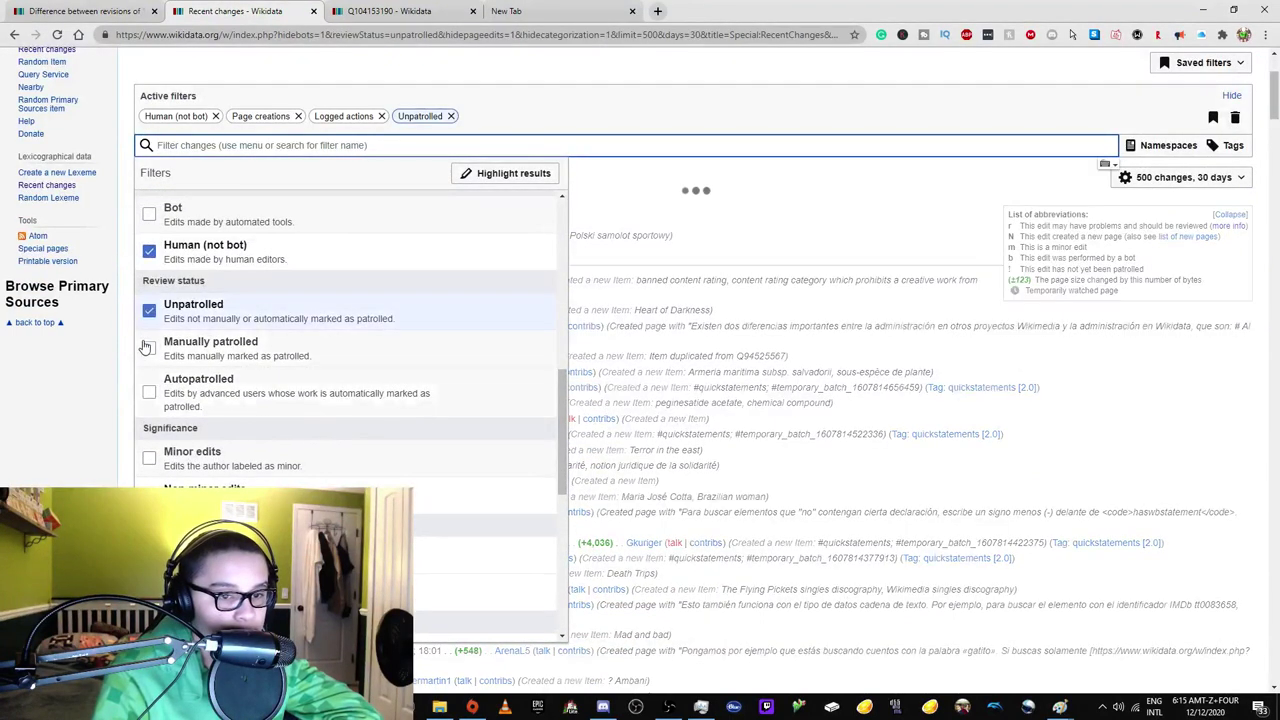
pyautogui.click(30, 418)
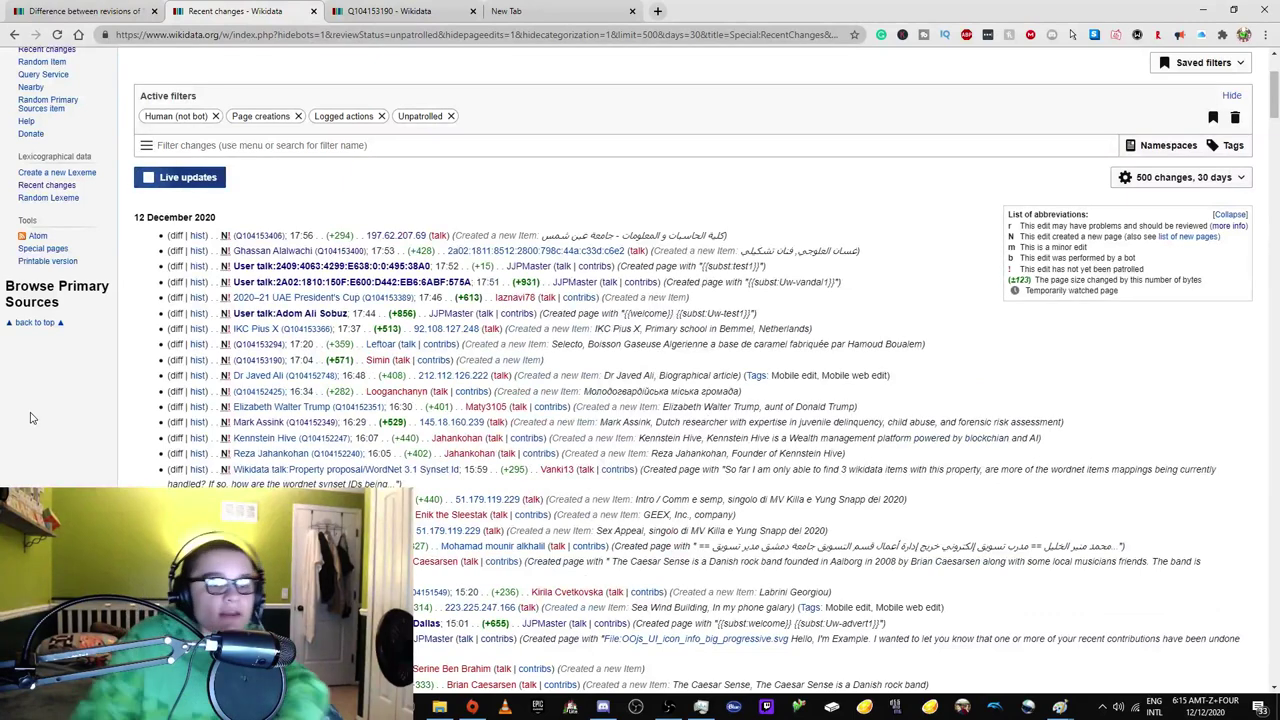
pyautogui.rightClick(244, 300)
# Open the 2020–21 UAE President's Cup item and its English Wikipedia article in new tabs.
pyautogui.click(300, 304)
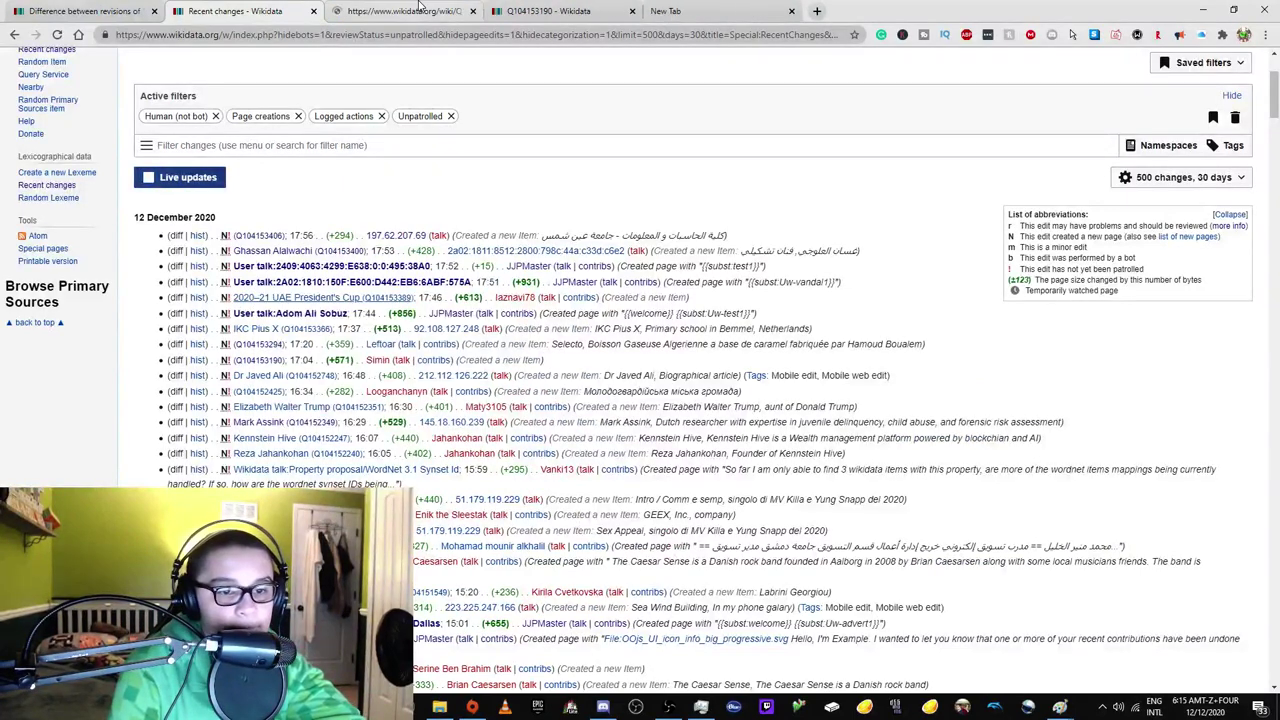
pyautogui.click(400, 11)
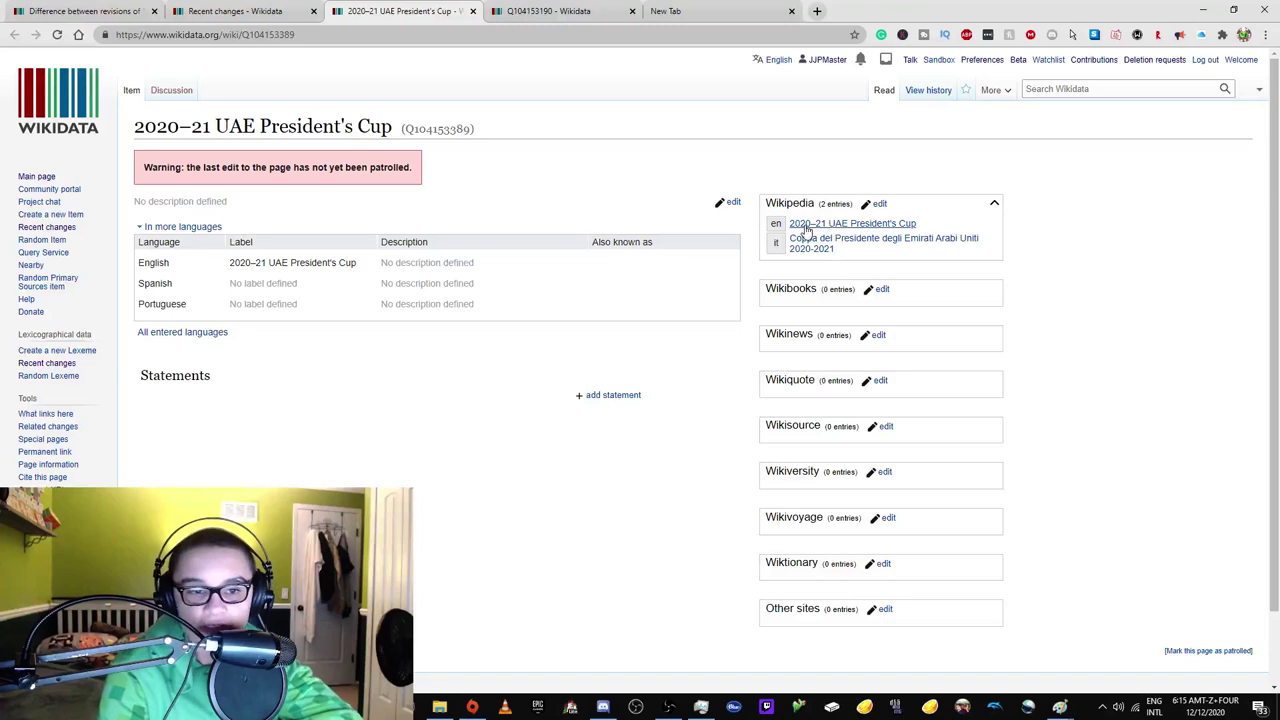
pyautogui.click(535, 11)
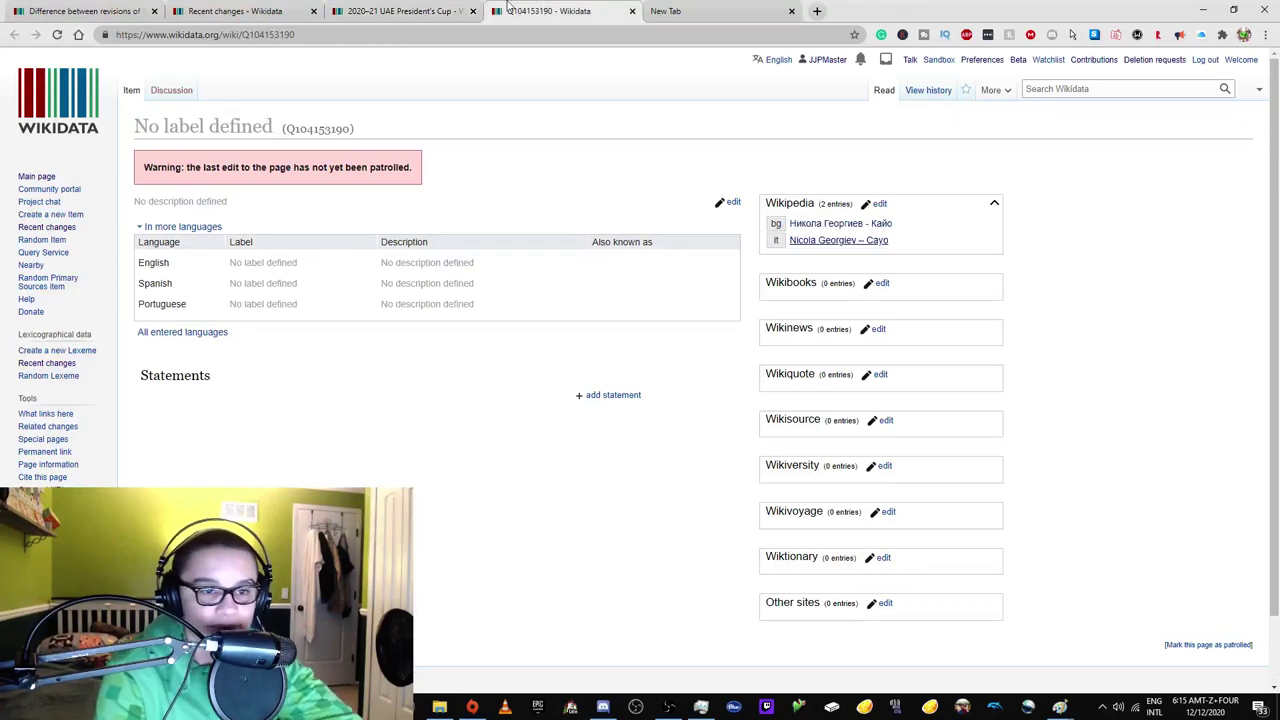
pyautogui.click(451, 8)
pyautogui.middleClick(843, 224)
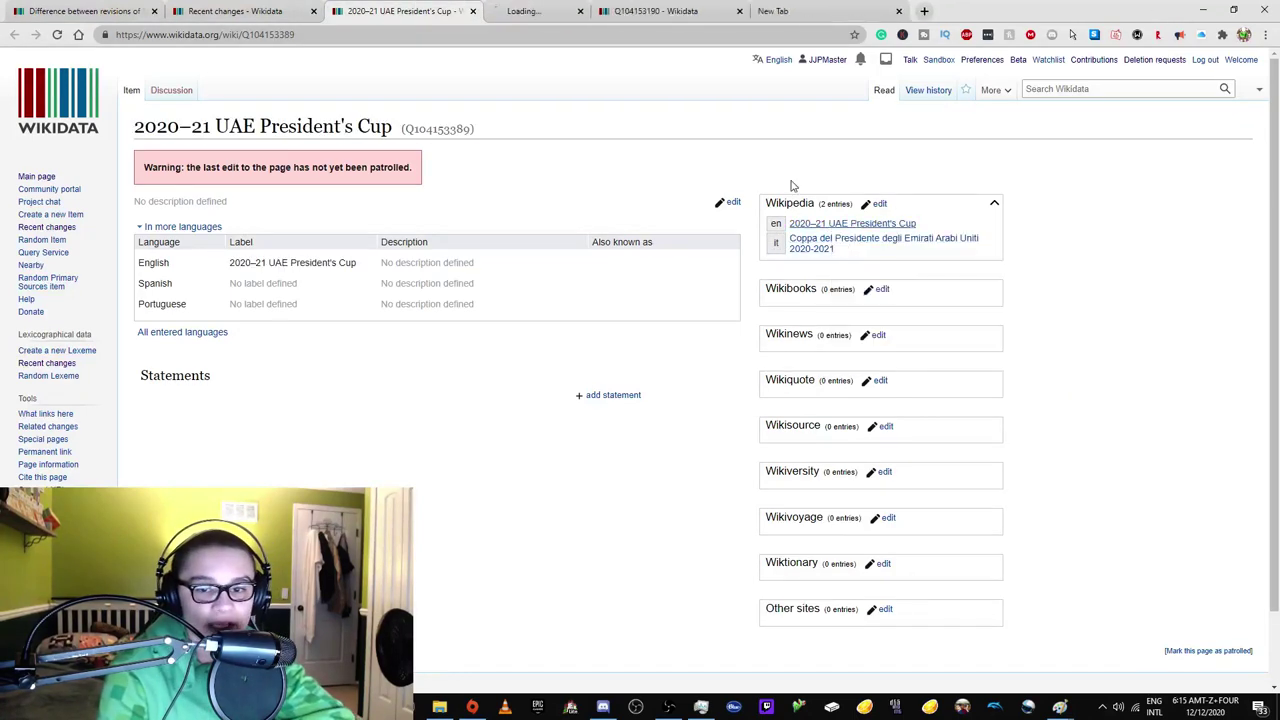
pyautogui.click(575, 8)
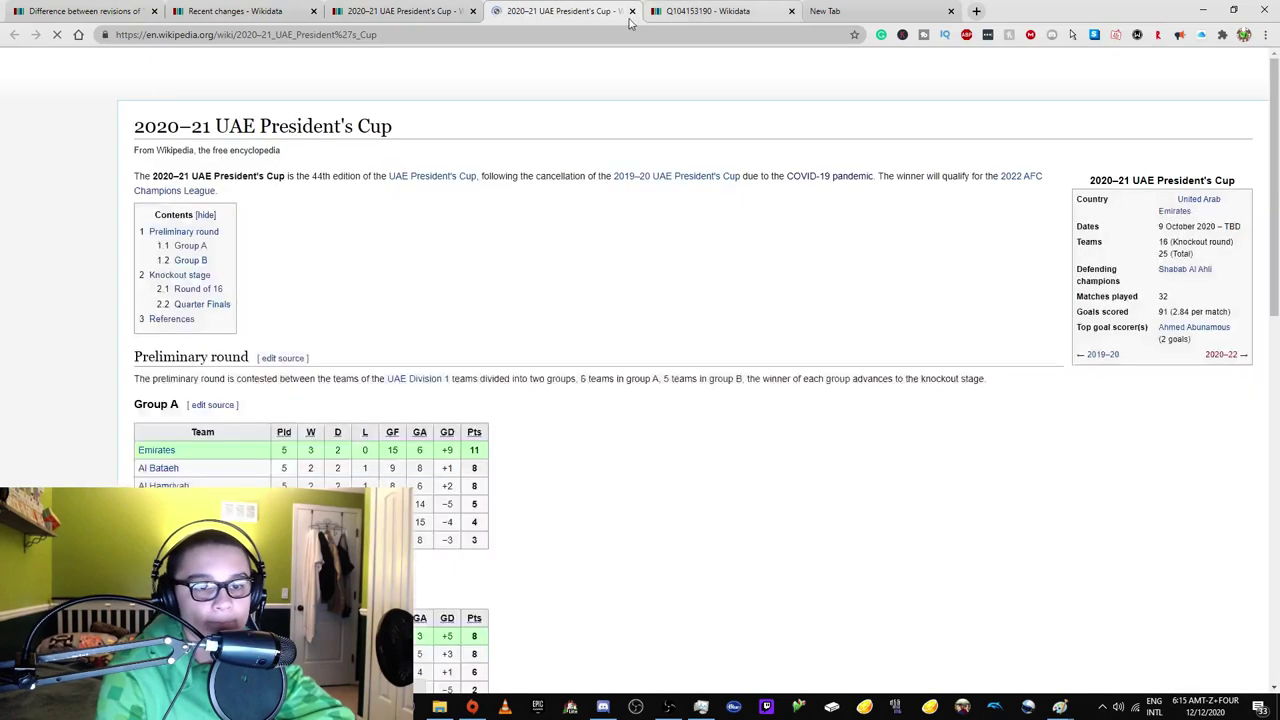
pyautogui.click(400, 11)
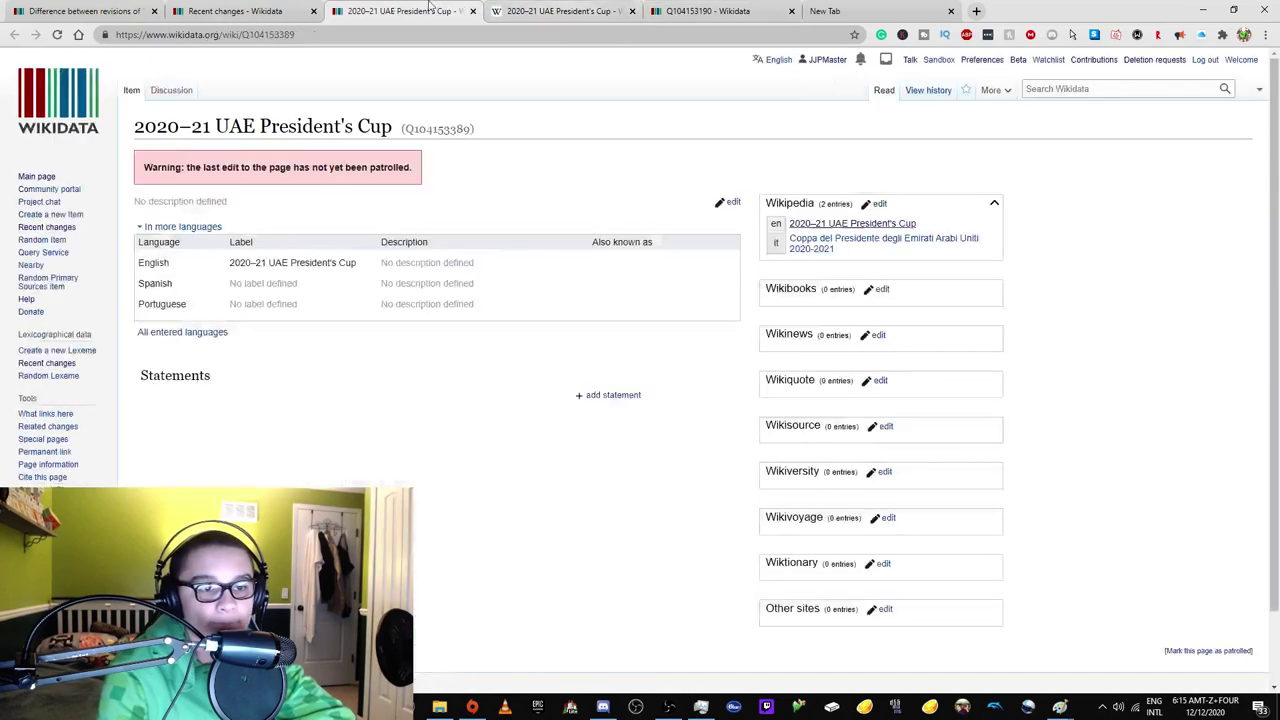
pyautogui.click(278, 12)
# Open IKC Pius X and its Dutch Wikipedia article in new tabs, and close both President's Cup tabs.
pyautogui.rightClick(285, 332)
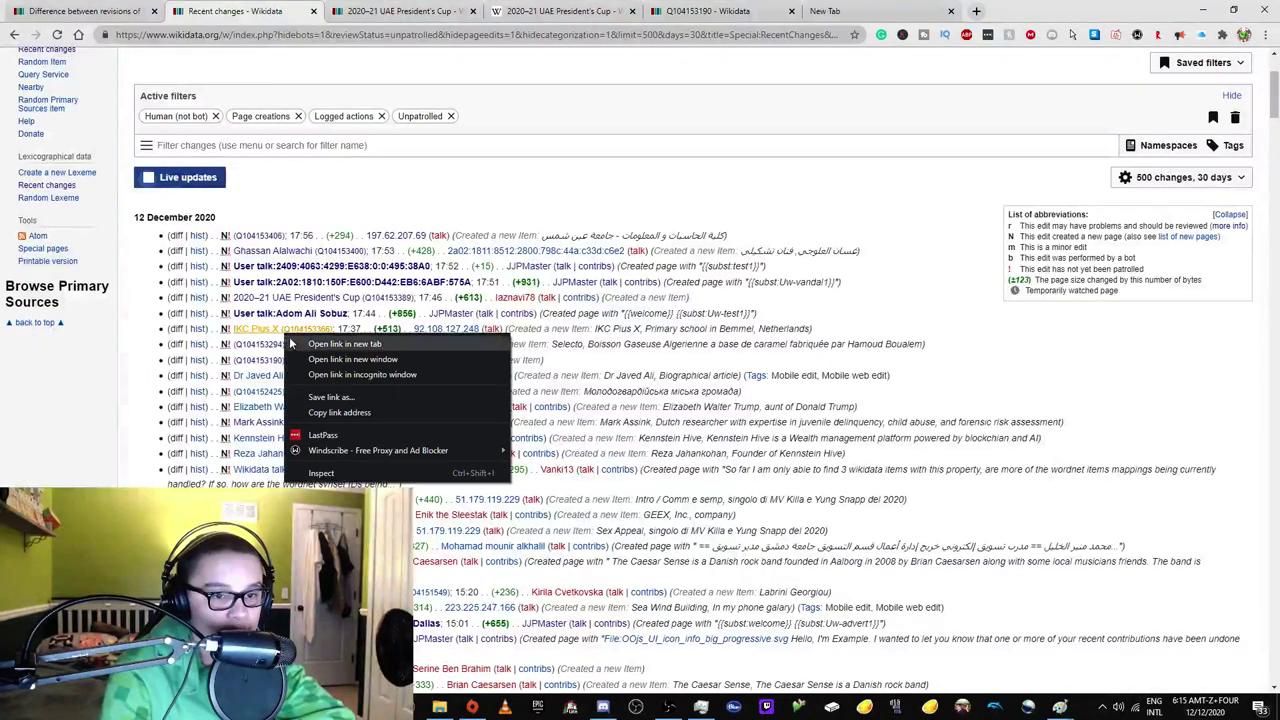
pyautogui.click(335, 343)
pyautogui.click(405, 11)
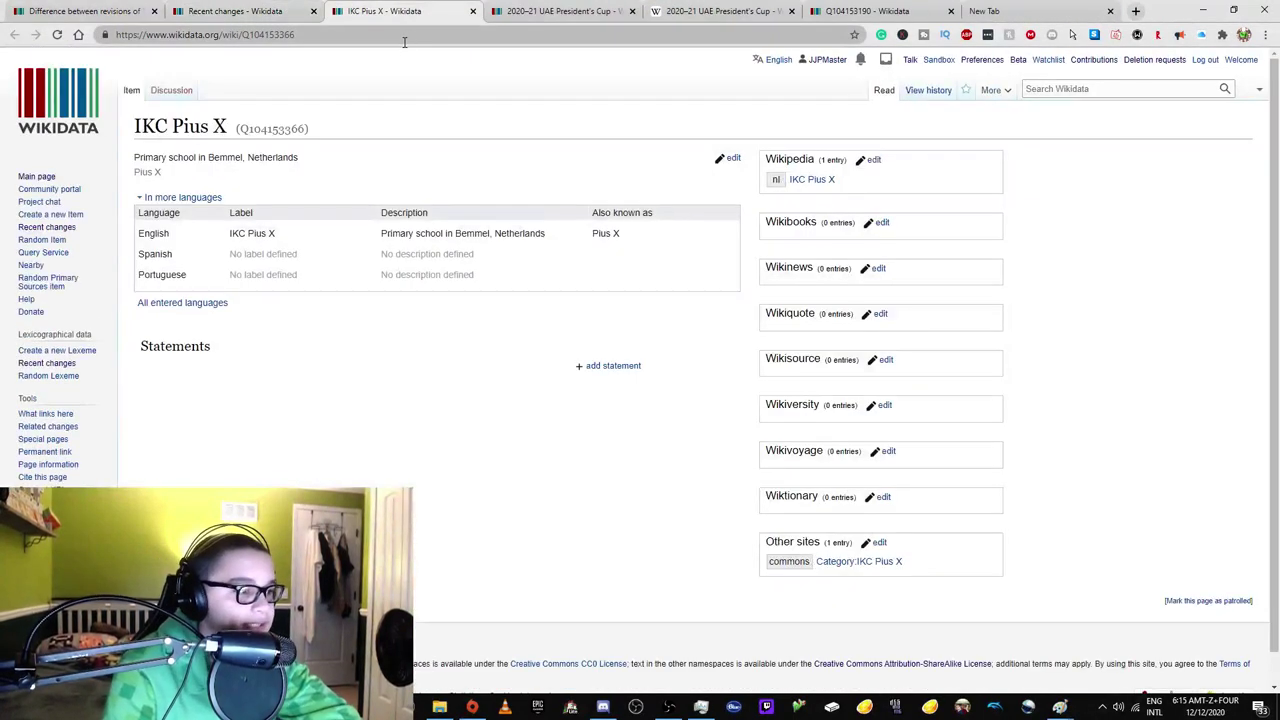
pyautogui.rightClick(826, 180)
pyautogui.click(870, 191)
pyautogui.click(500, 11)
pyautogui.click(699, 20)
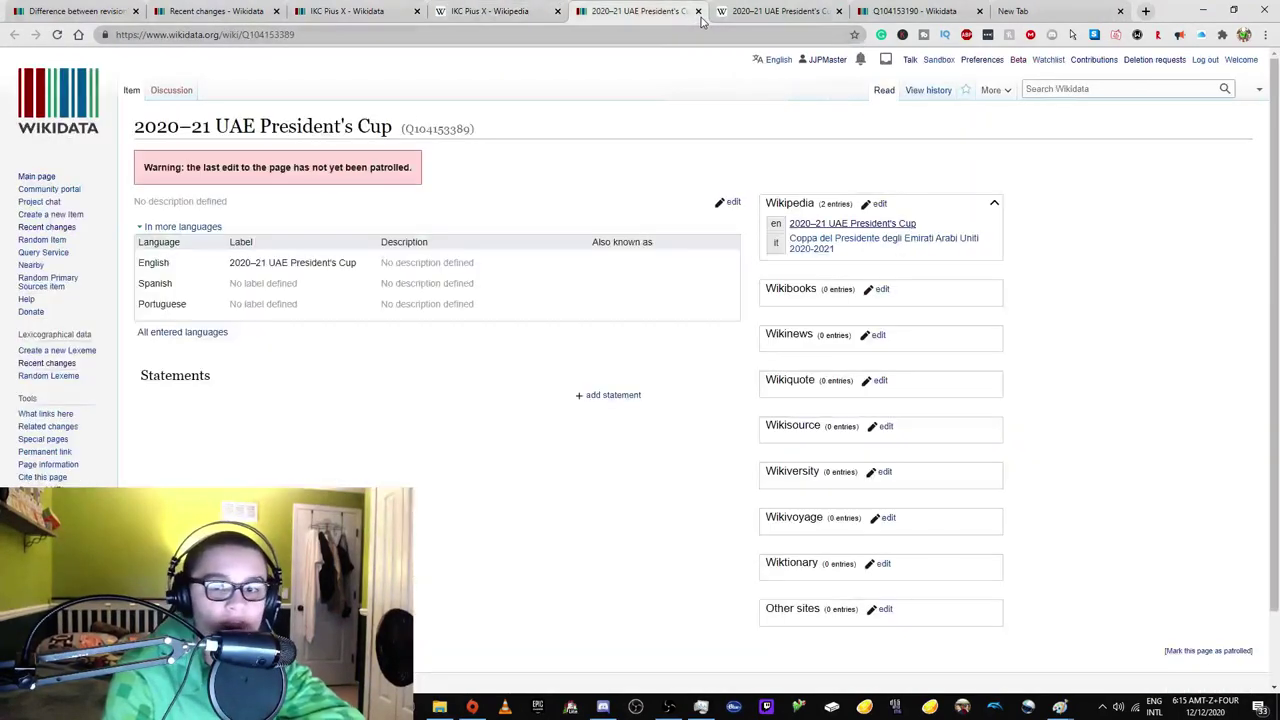
pyautogui.click(698, 11)
pyautogui.click(698, 11)
pyautogui.click(507, 11)
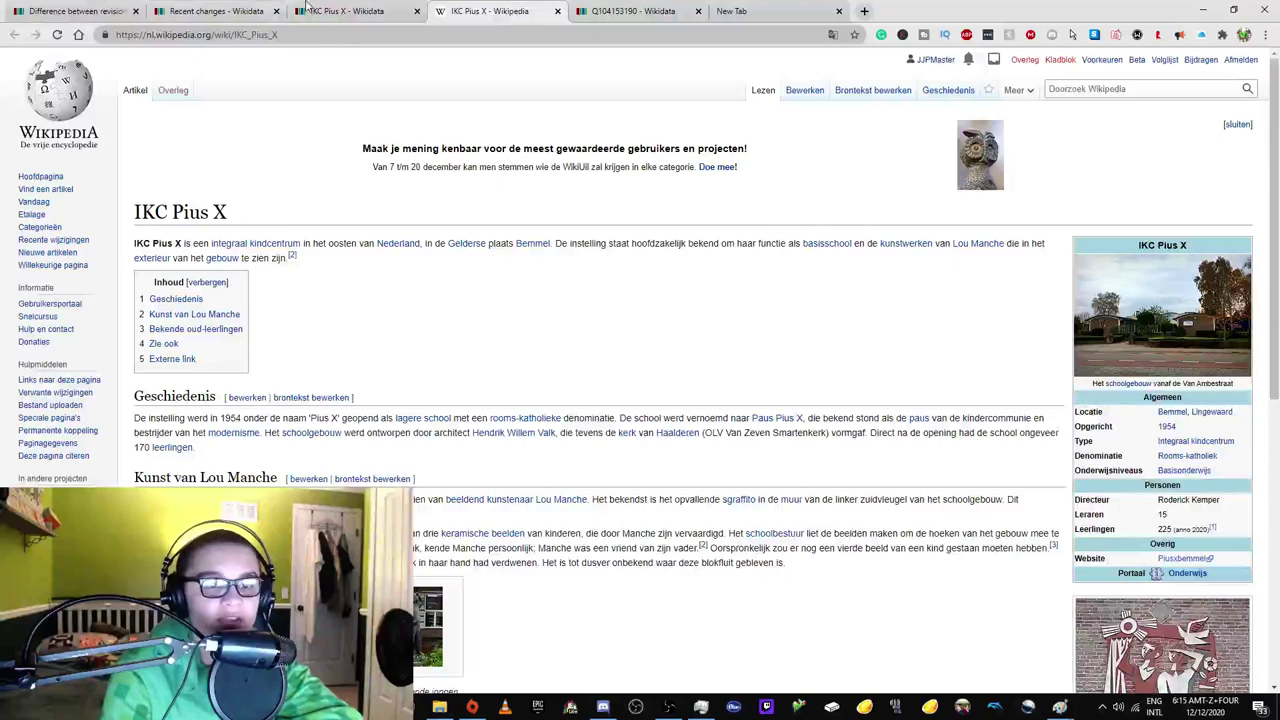
# Translate the Dutch IKC Pius X article into English.
pyautogui.hotkey('ctrl', 'shift', 'Tab')
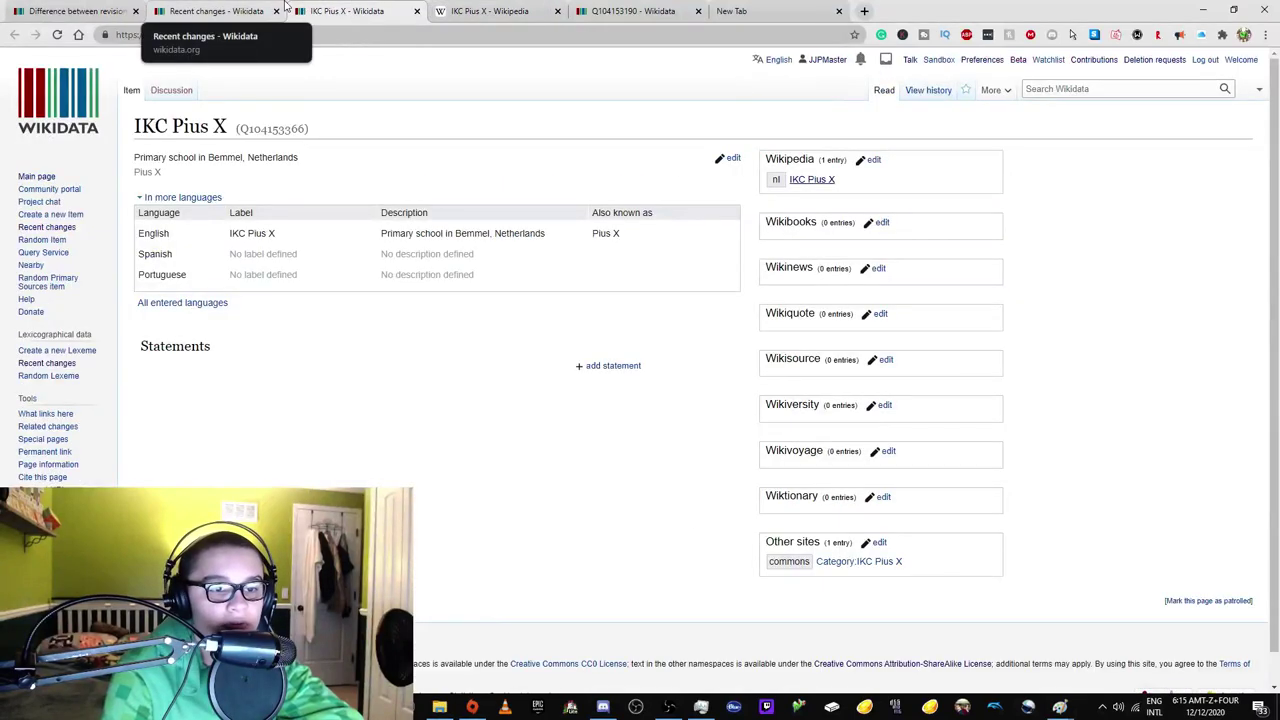
pyautogui.hotkey('ctrl', 'Tab')
pyautogui.scroll(-1, 213, 487)
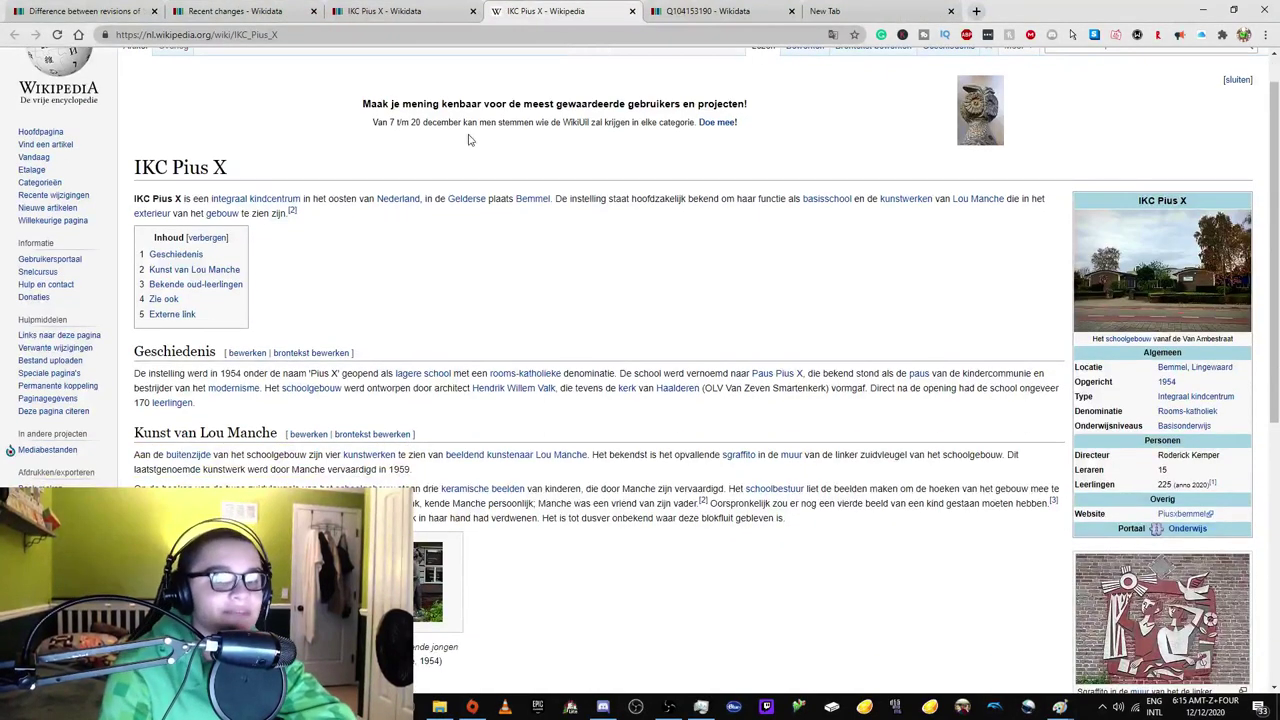
pyautogui.scroll(1, 503, 169)
pyautogui.click(832, 34)
pyautogui.click(757, 60)
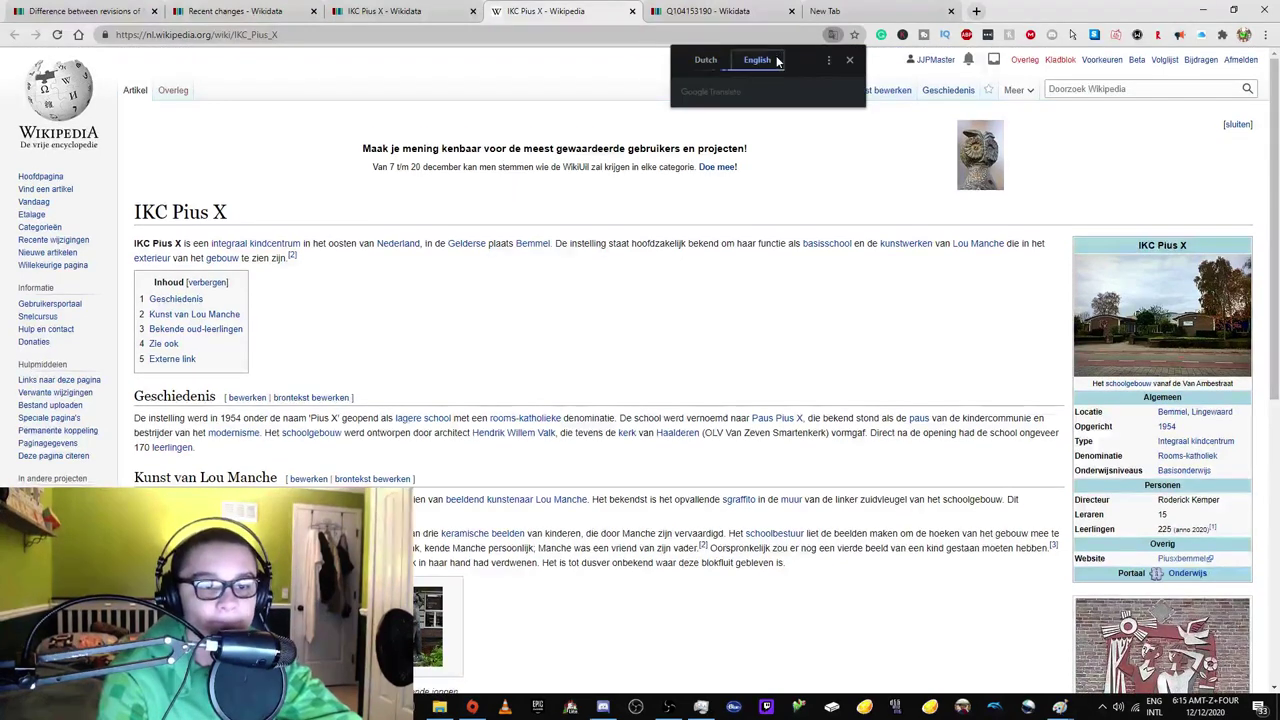
# Follow the integrated child center and Brede school links, then return to the IKC Pius X item.
pyautogui.click(236, 244)
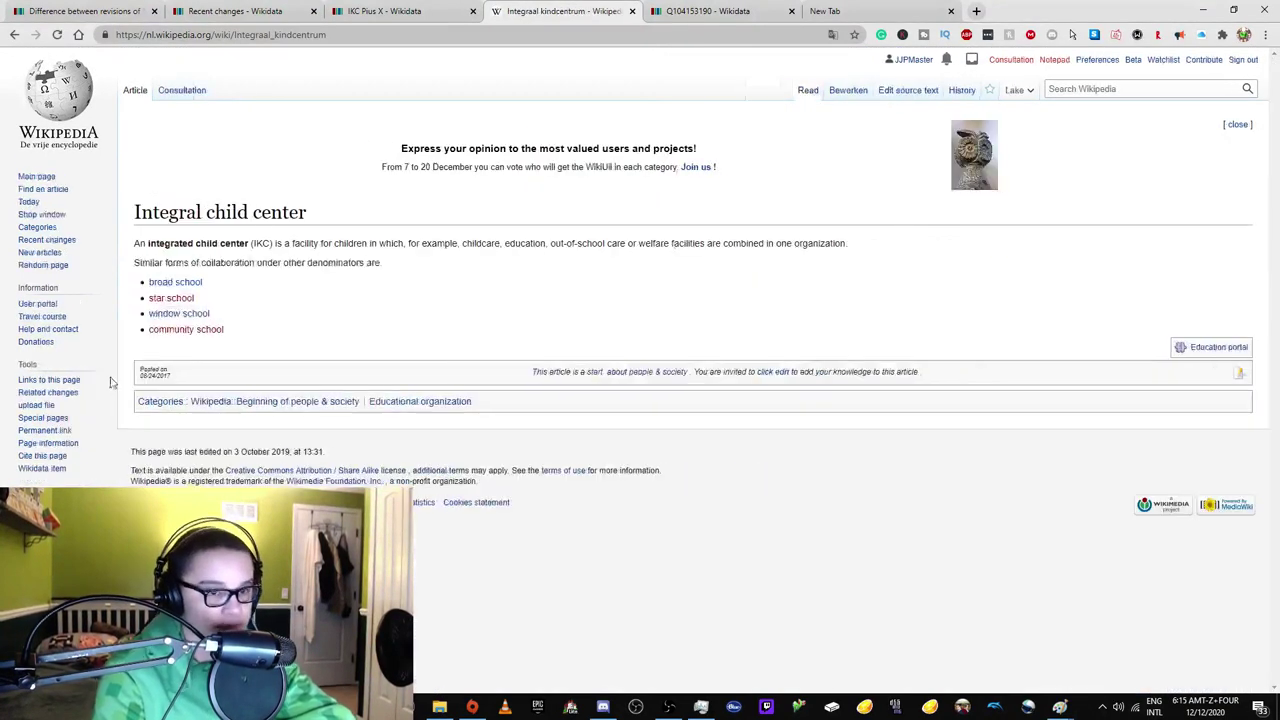
pyautogui.click(180, 283)
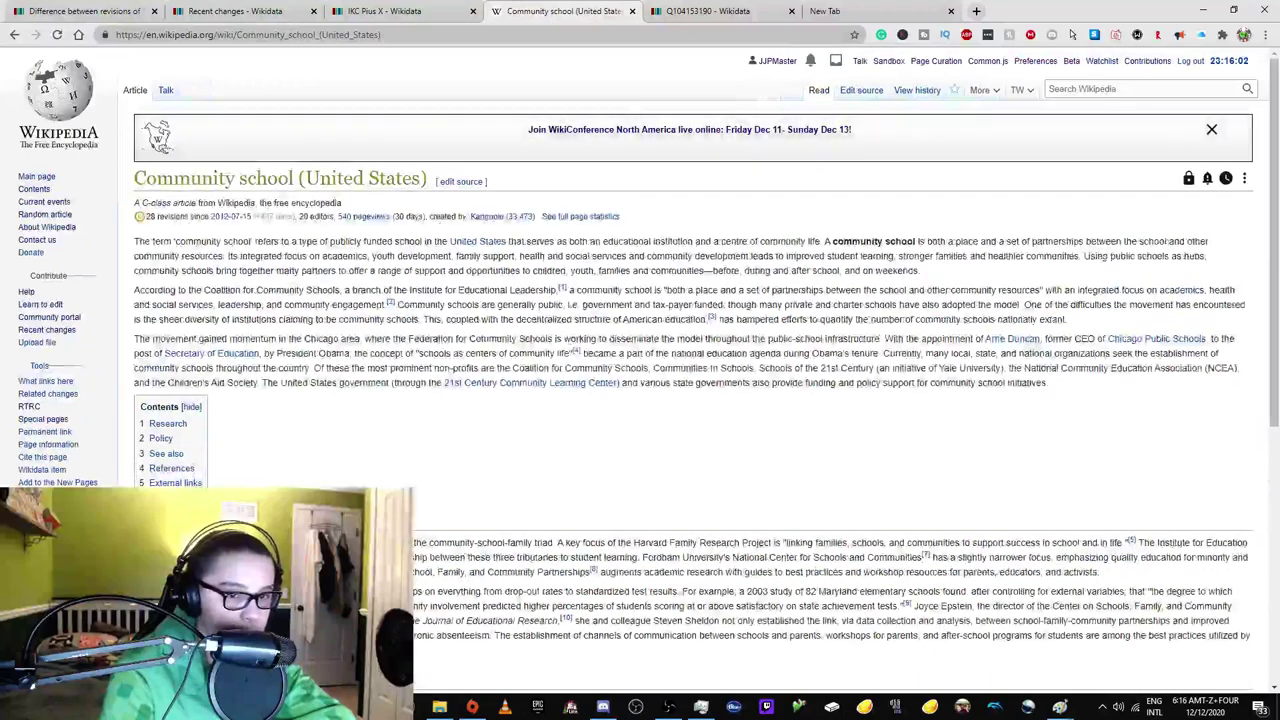
pyautogui.scroll(-3, 406, 65)
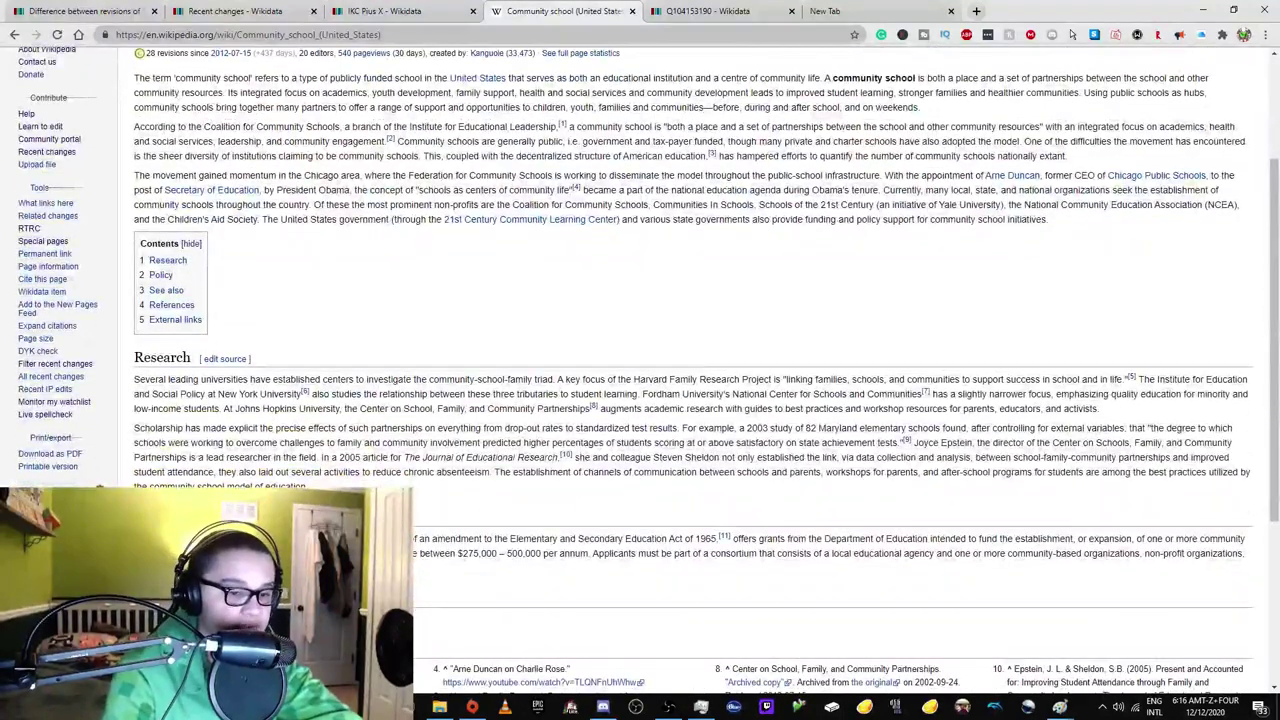
pyautogui.click(400, 10)
pyautogui.click(240, 10)
pyautogui.click(447, 6)
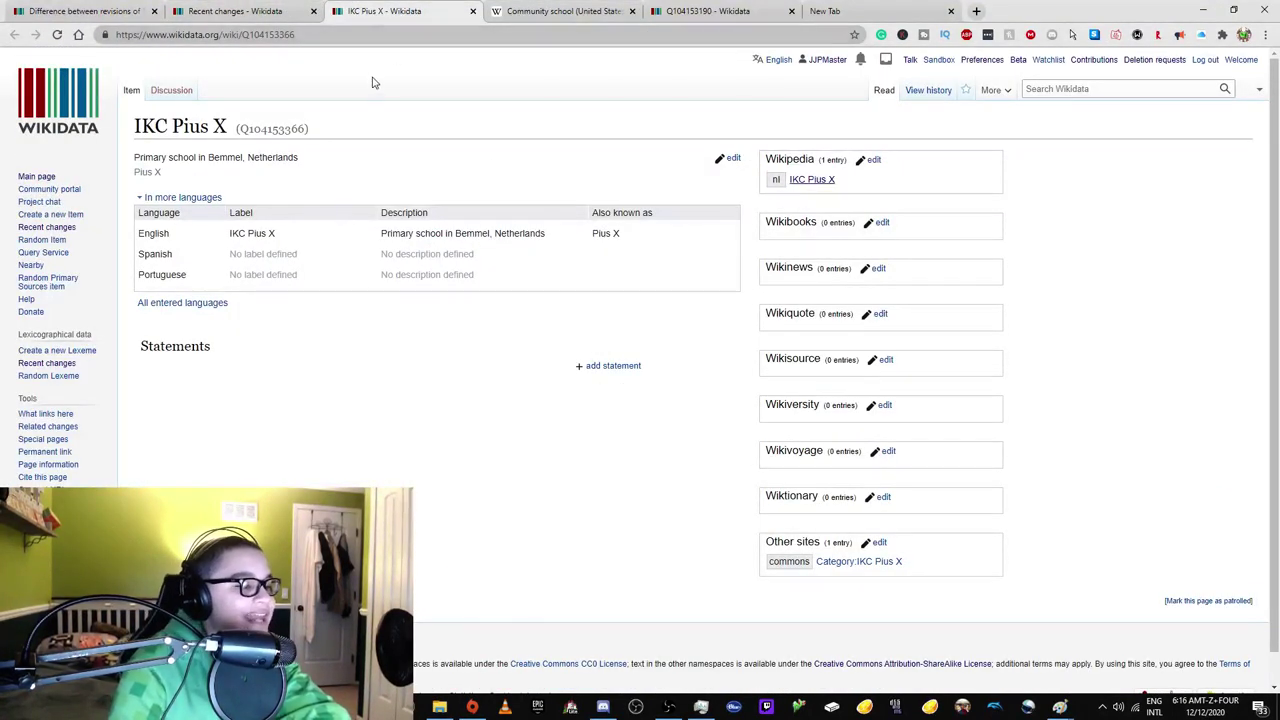
# Open the unpatrolled biographical item in a new tab and select its alias 'Local new and famous Indians'.
pyautogui.click(285, 20)
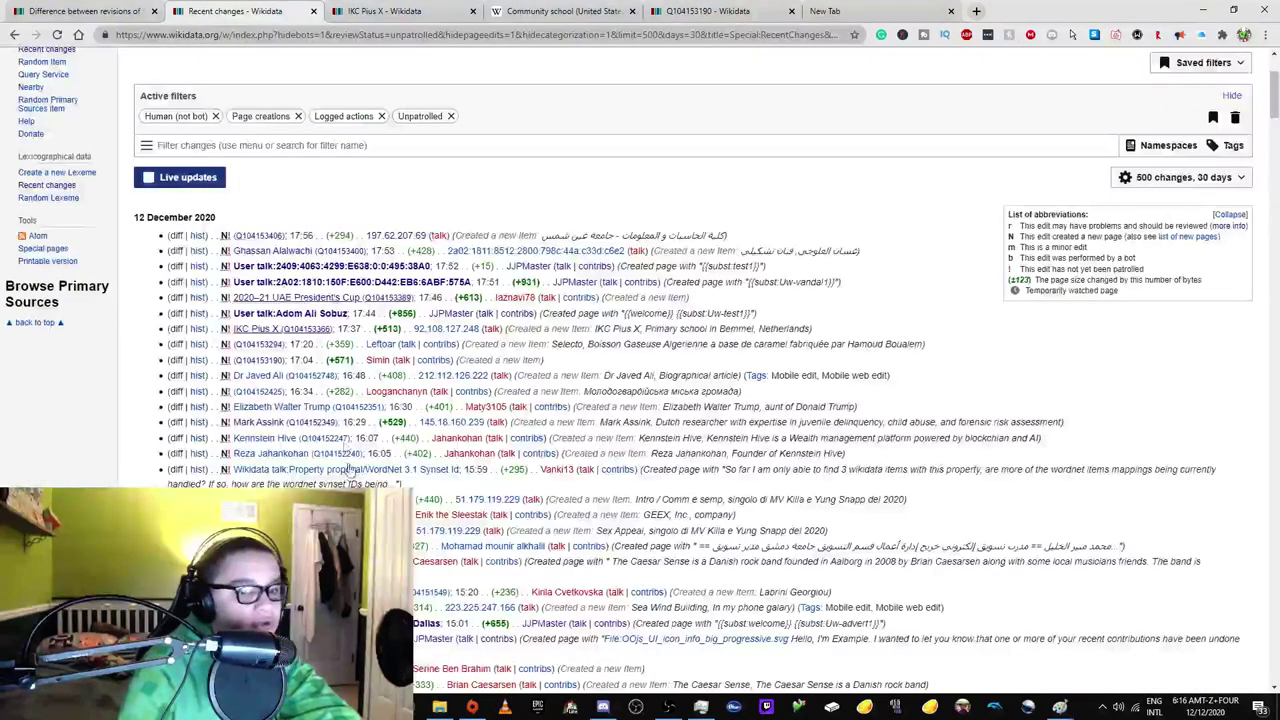
pyautogui.rightClick(279, 382)
pyautogui.click(320, 385)
pyautogui.click(390, 11)
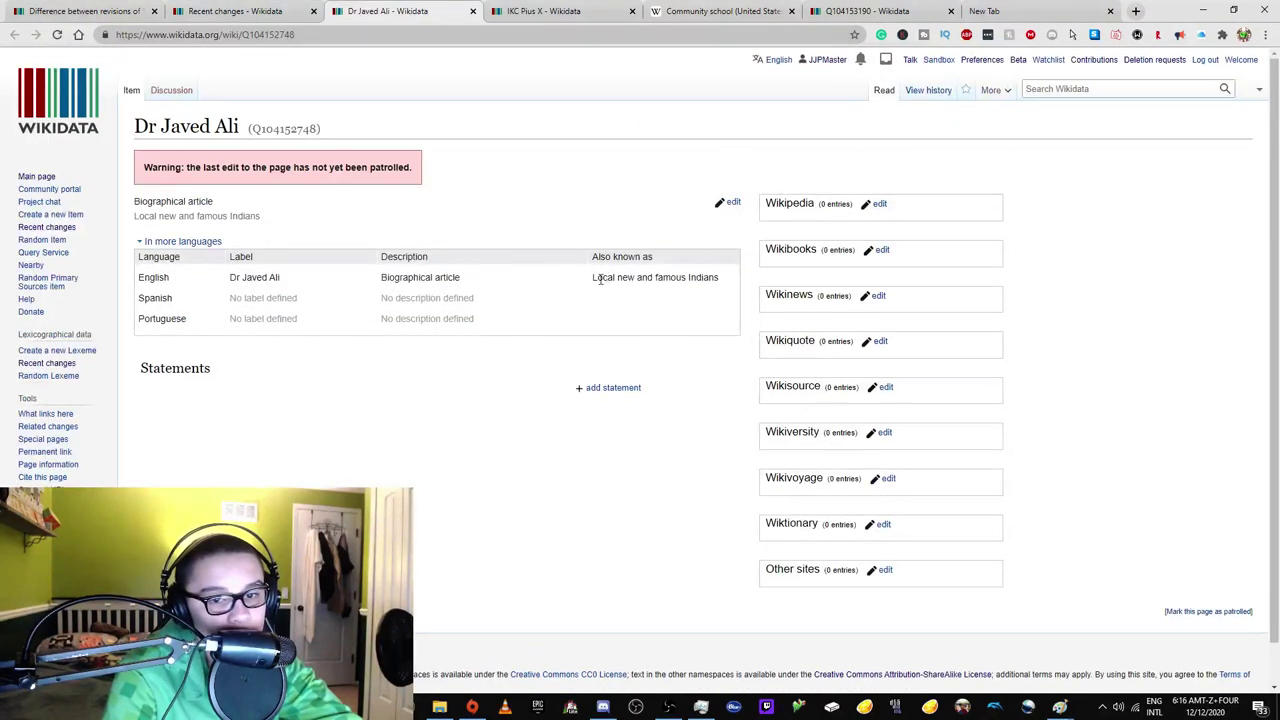
pyautogui.moveTo(614, 278); pyautogui.dragTo(345, 260)
pyautogui.click(255, 11)
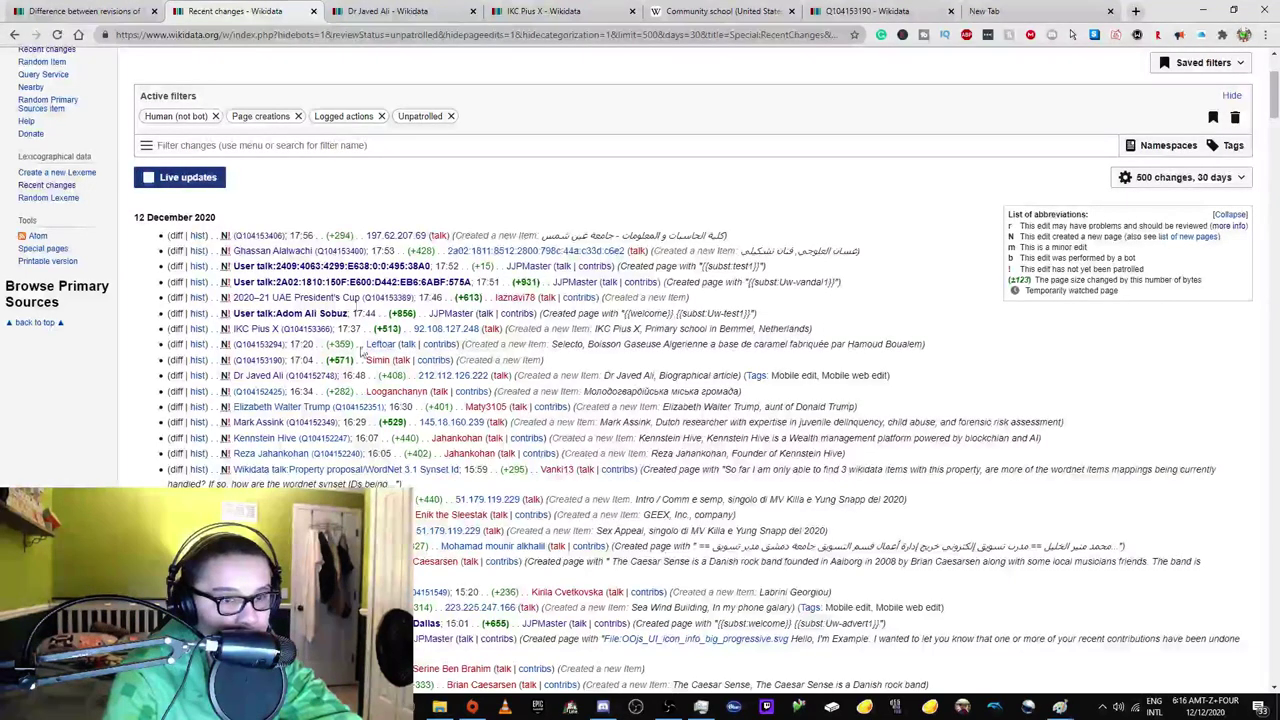
pyautogui.click(390, 11)
# Start a Request deletion for the item, then close the dialog without filing it.
pyautogui.moveTo(996, 92)
pyautogui.click(990, 131)
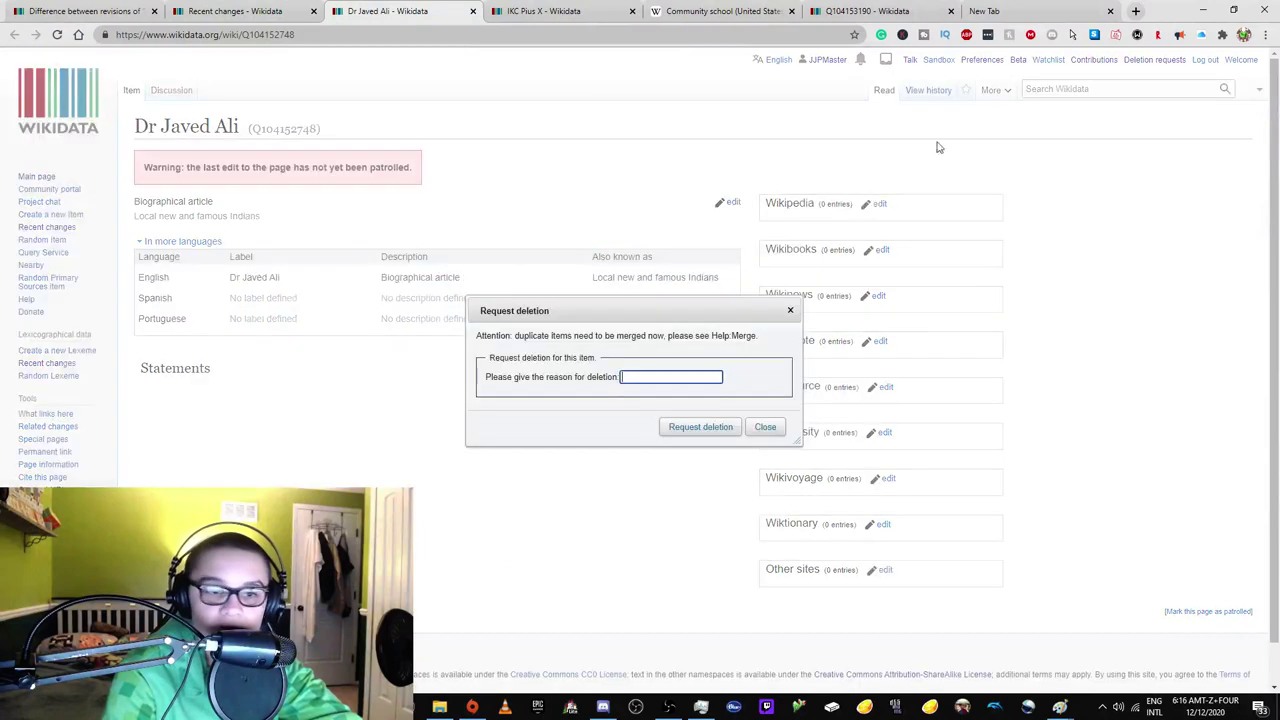
pyautogui.moveTo(594, 301); pyautogui.dragTo(571, 366)
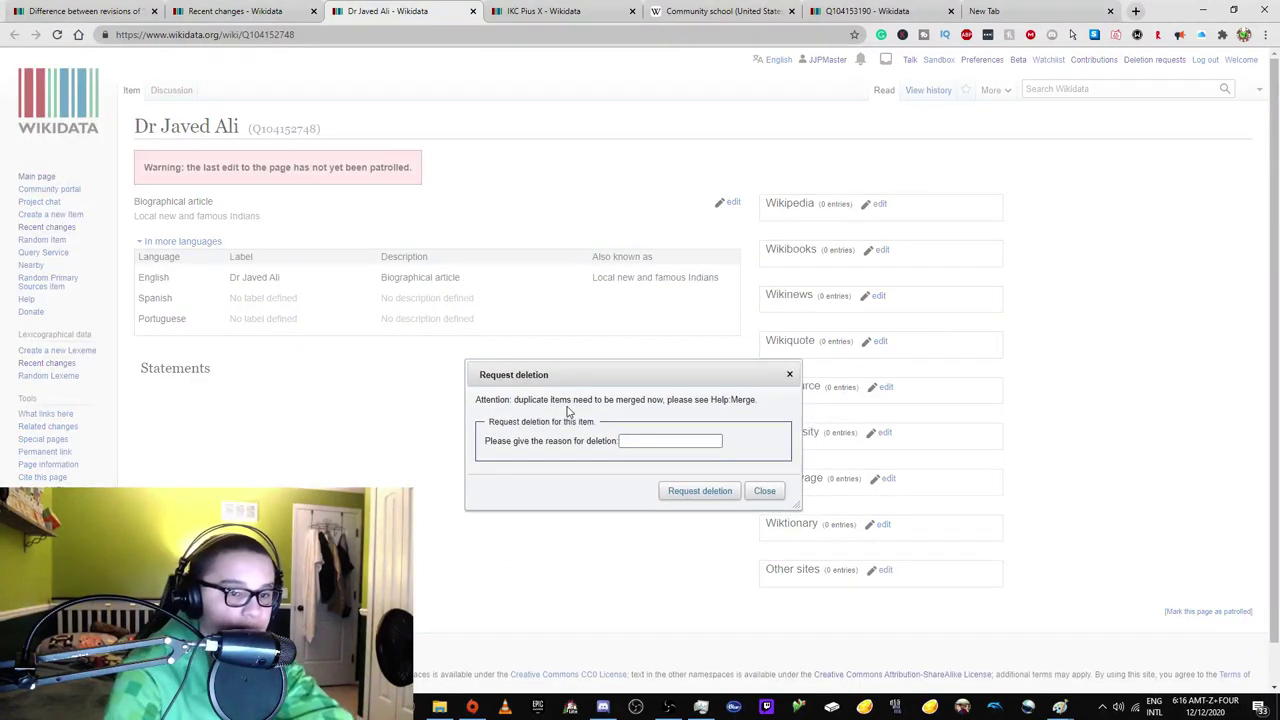
pyautogui.click(789, 376)
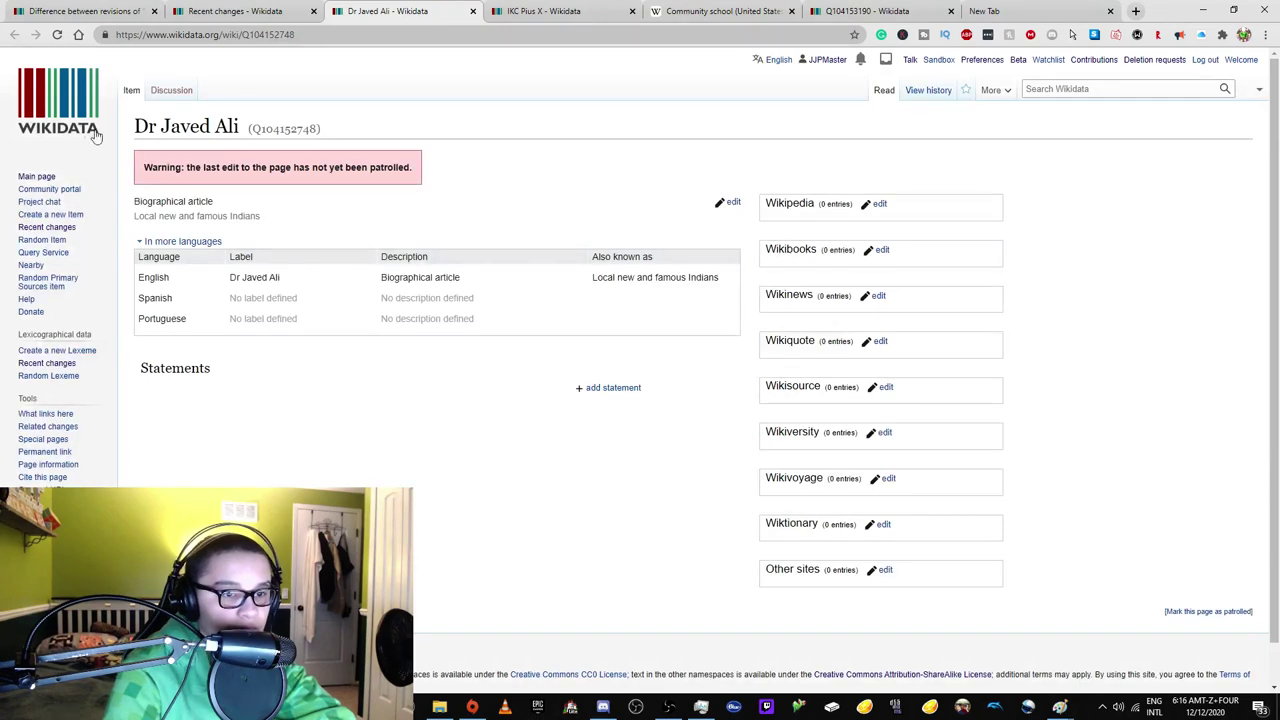
# Search Google for the item's title and review the results.
pyautogui.moveTo(152, 119); pyautogui.dragTo(238, 126)
pyautogui.rightClick(218, 128)
pyautogui.click(257, 163)
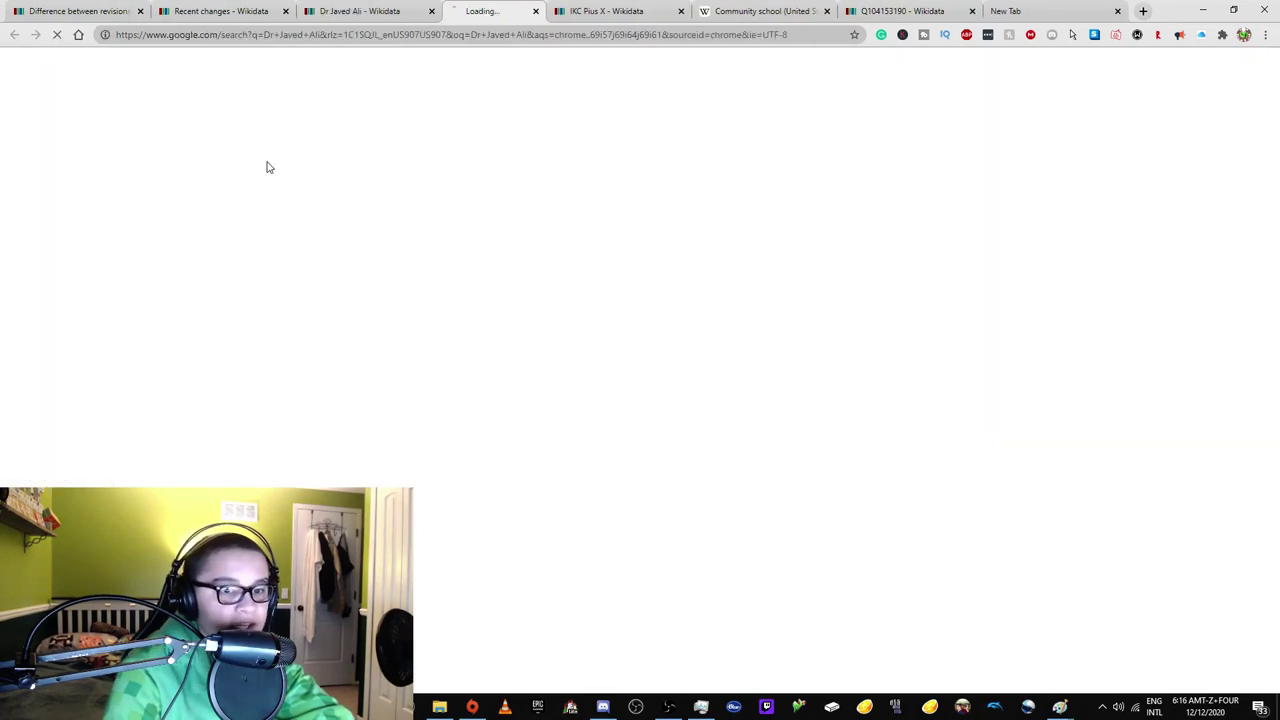
pyautogui.click(383, 9)
pyautogui.click(490, 10)
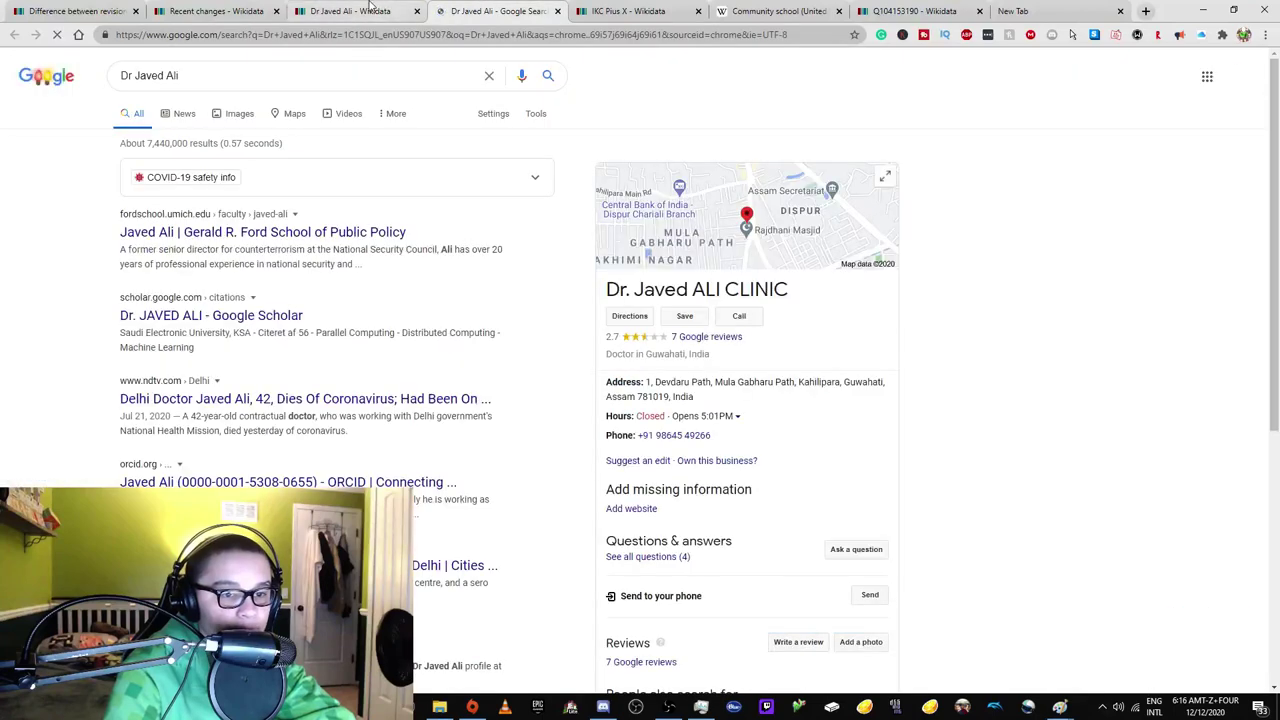
pyautogui.scroll(-1, 474, 190)
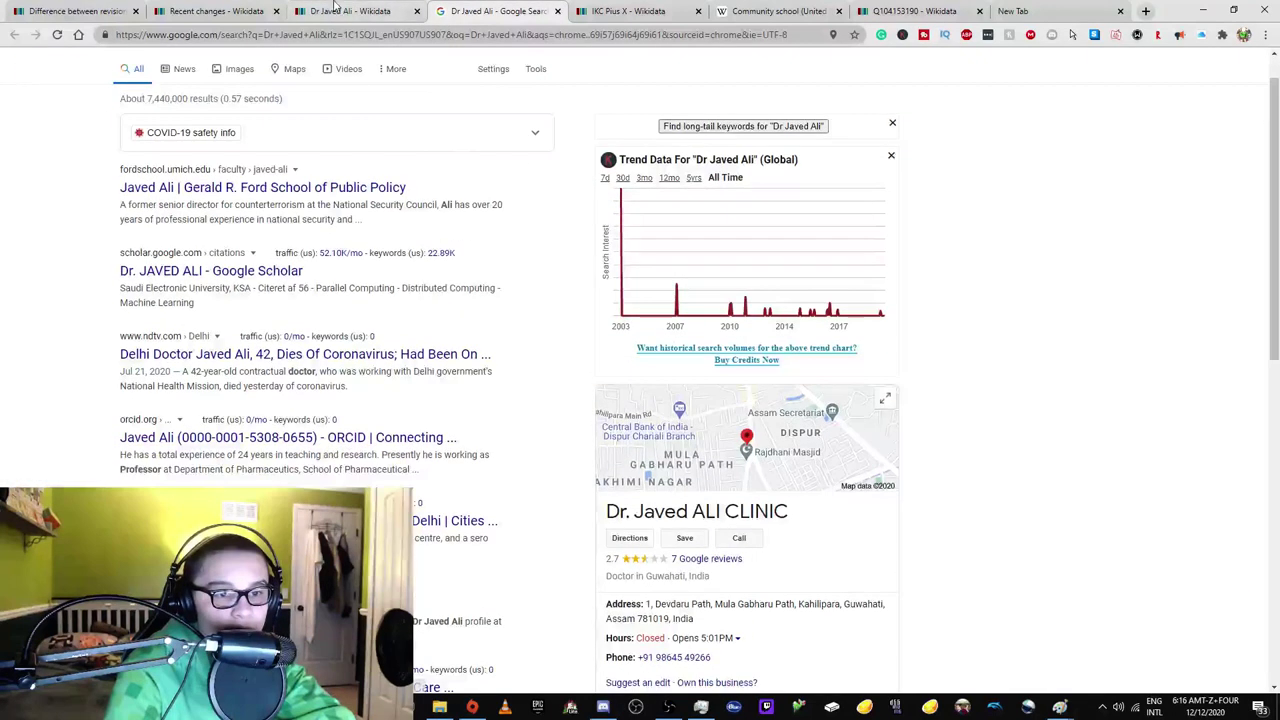
pyautogui.scroll(-2, 380, 231)
pyautogui.click(350, 11)
# Reopen the deletion request, cancel it again, and recheck the search results before returning to the item.
pyautogui.moveTo(996, 92)
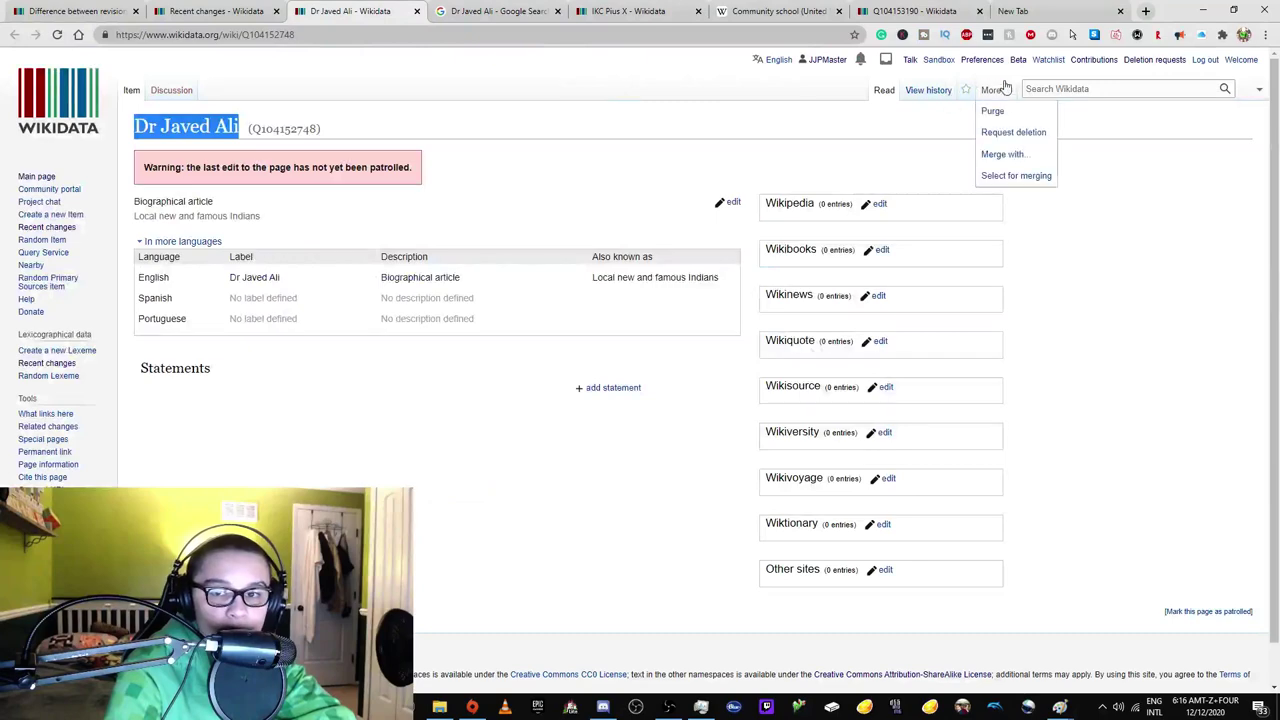
pyautogui.click(1007, 133)
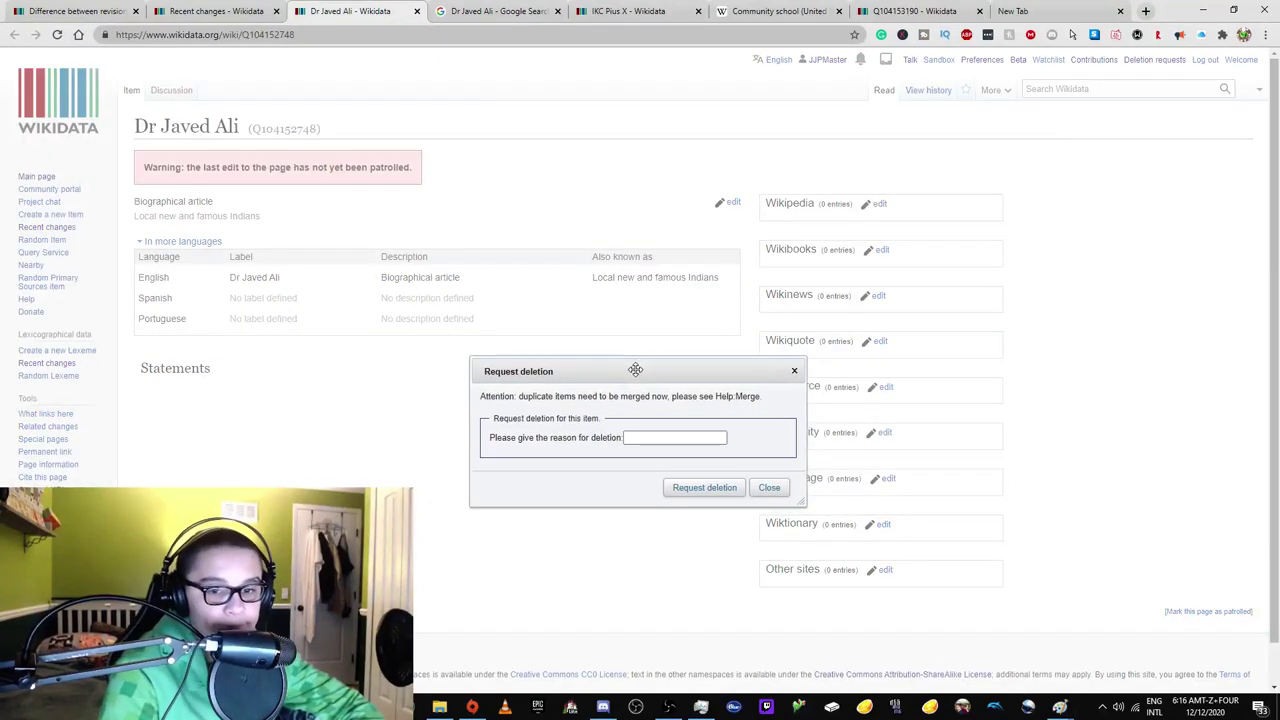
pyautogui.click(794, 366)
pyautogui.click(497, 11)
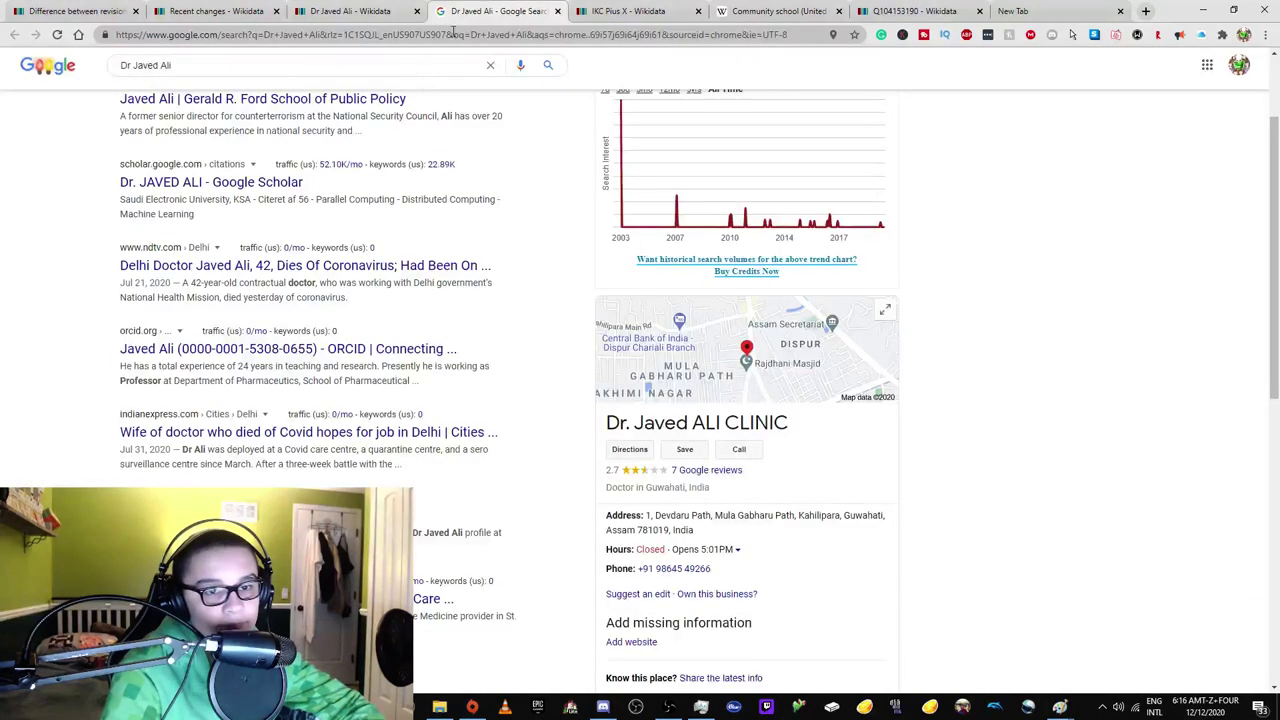
pyautogui.scroll(2, 350, 231)
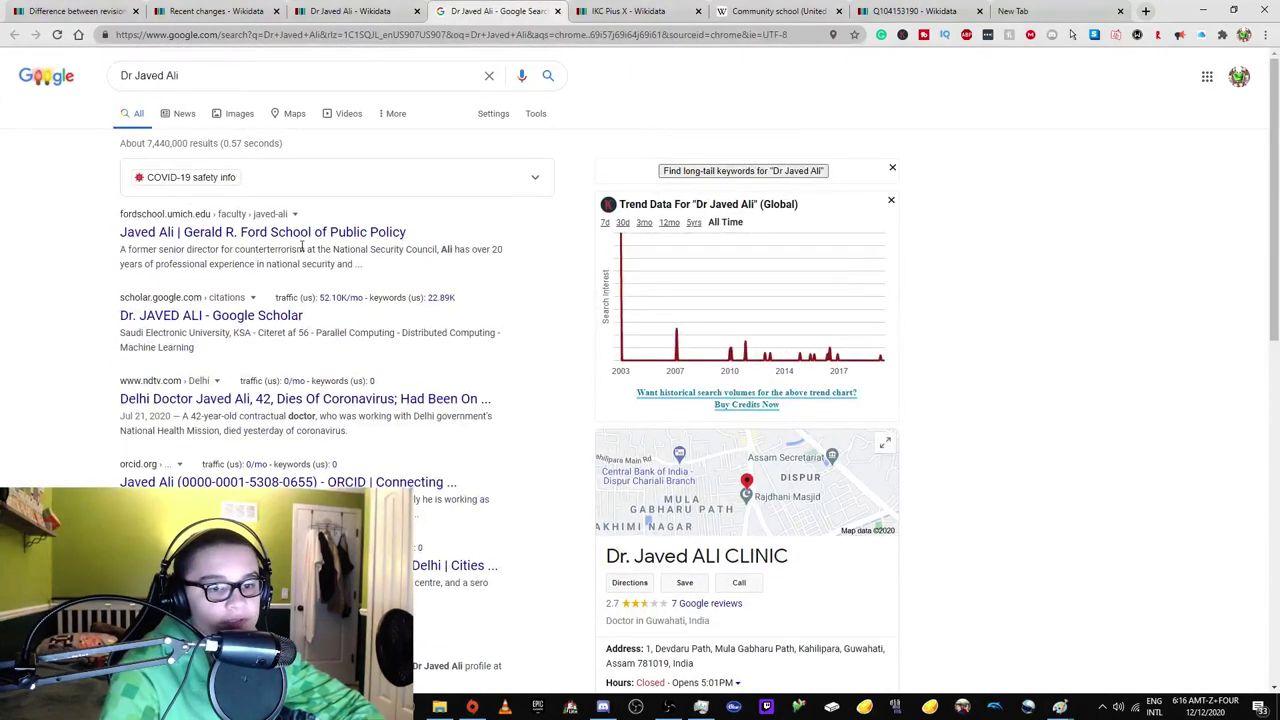
pyautogui.scroll(-2, 387, 311)
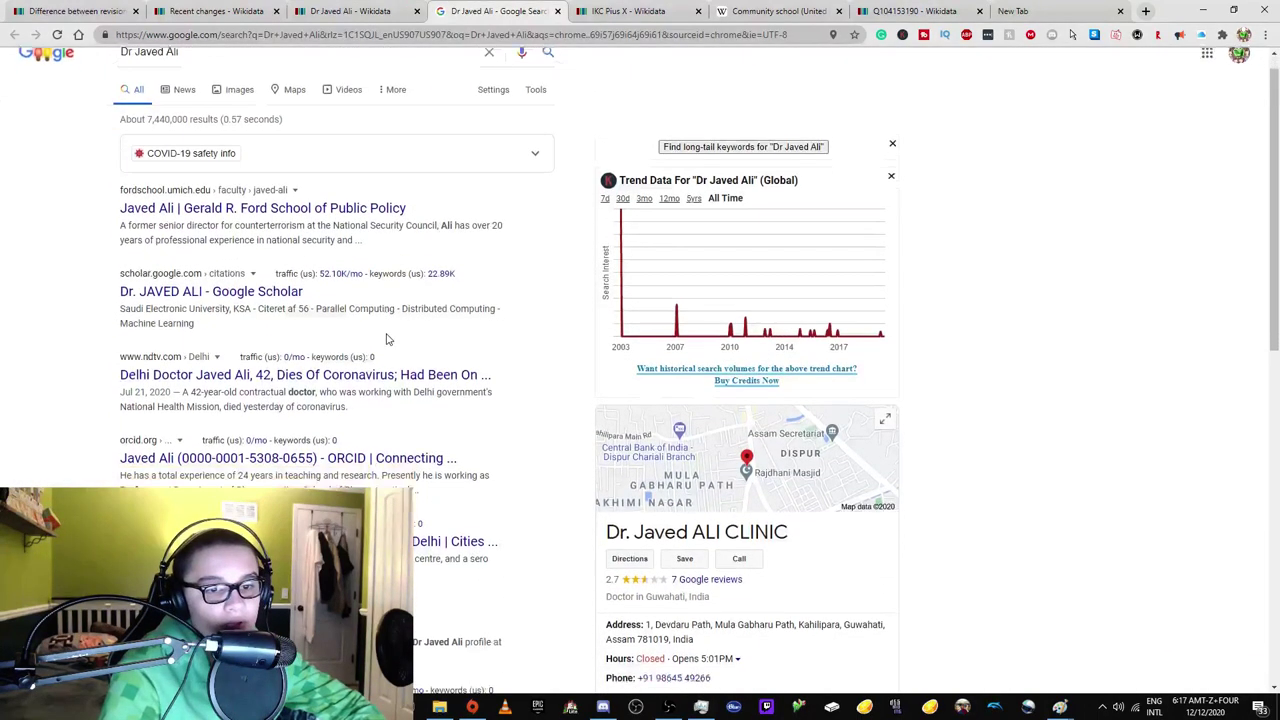
pyautogui.click(323, 8)
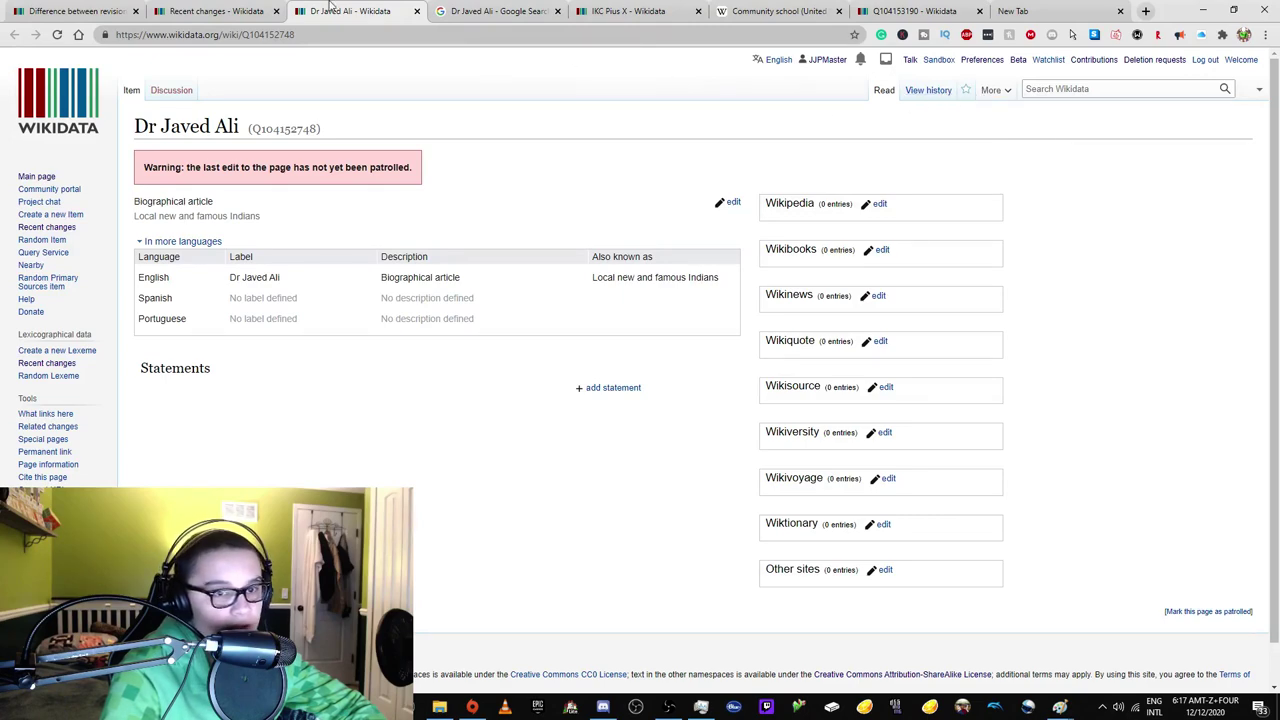
# Open item Q104152425 from Recent changes in a new tab and close the biographical item's tab.
pyautogui.click(215, 11)
pyautogui.scroll(-1, 282, 347)
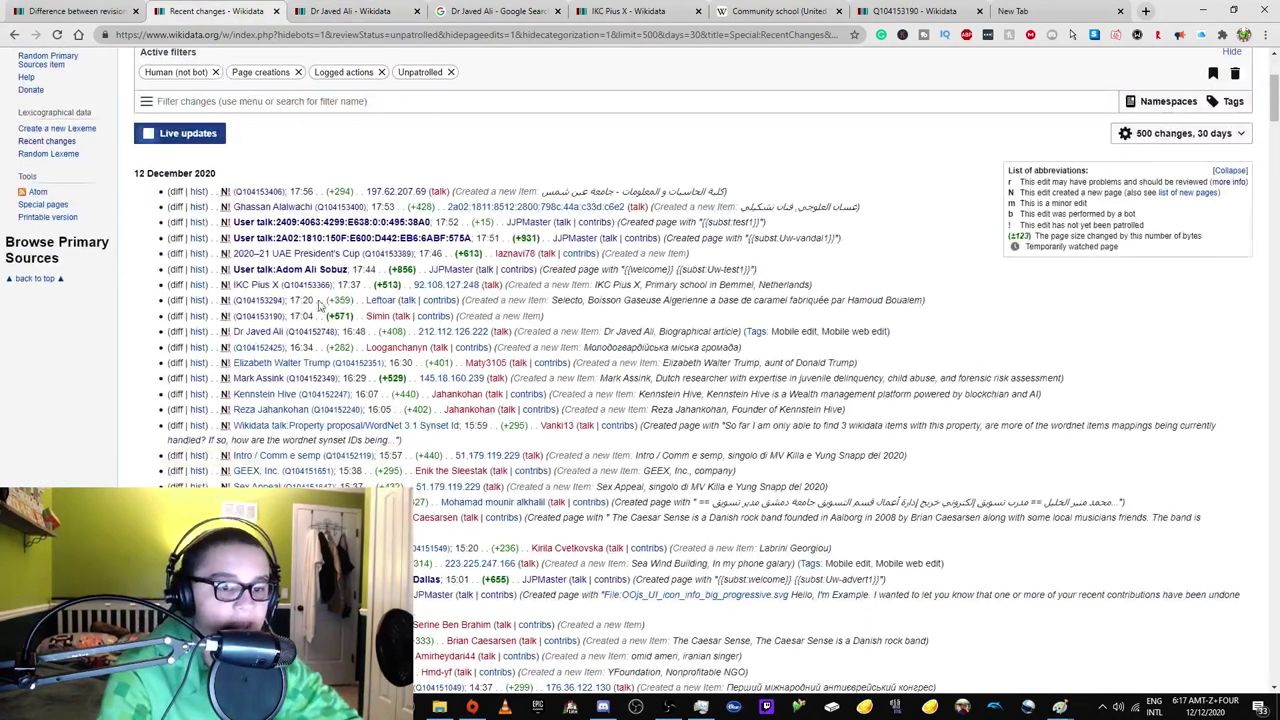
pyautogui.rightClick(268, 352)
pyautogui.click(300, 362)
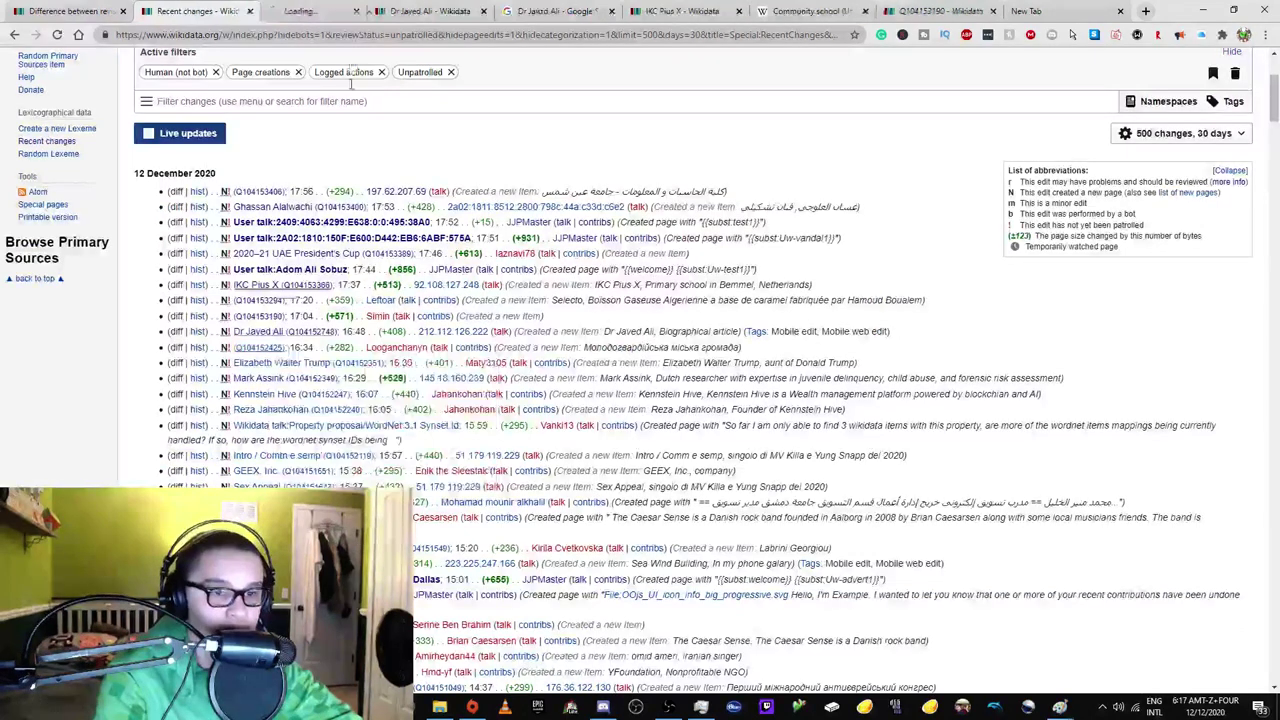
pyautogui.click(315, 11)
pyautogui.click(492, 11)
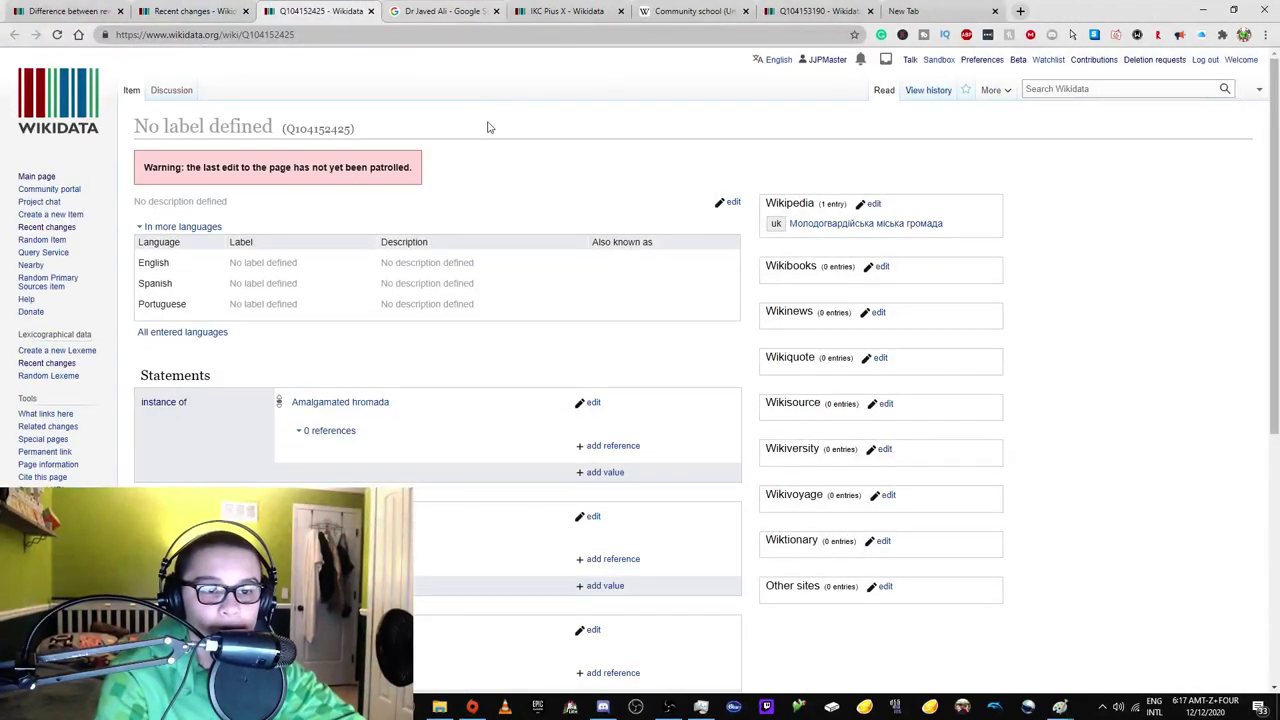
# Open the Molodohvardiisk urban hromada Ukrainian article in a new tab, skim it, and return to Recent changes.
pyautogui.scroll(-3, 414, 196)
pyautogui.scroll(2, 412, 195)
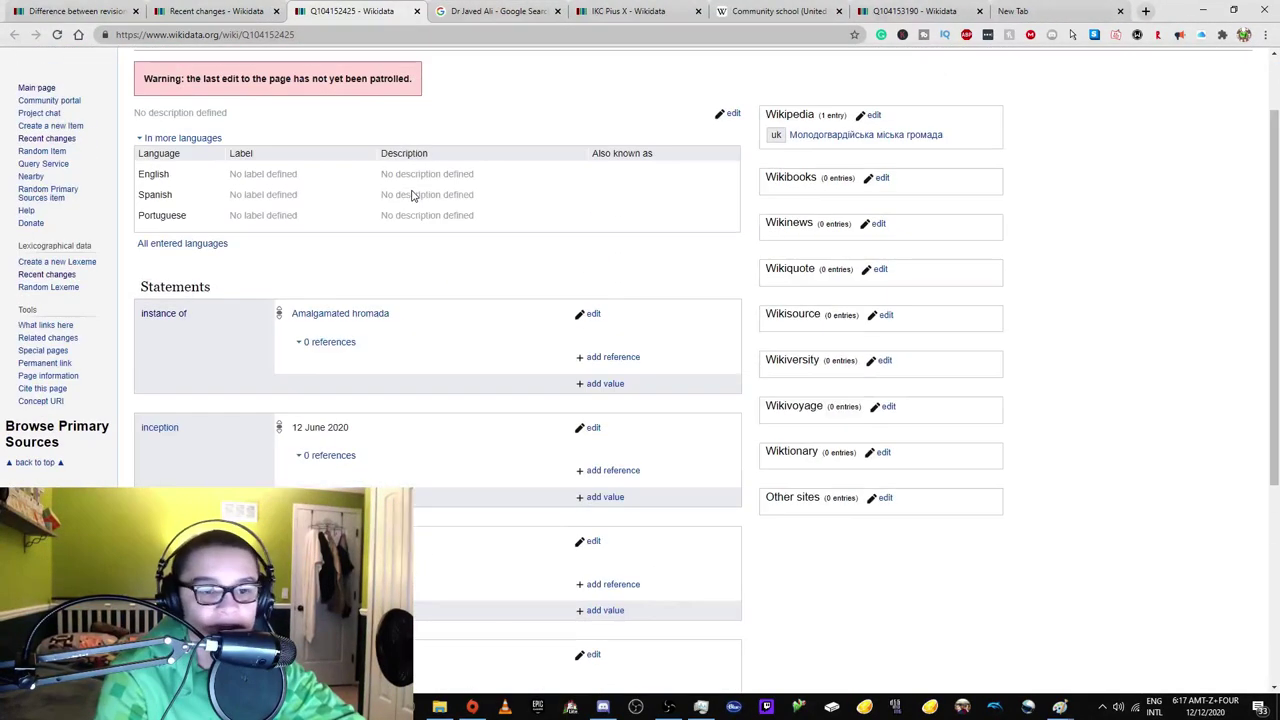
pyautogui.scroll(-5, 420, 240)
pyautogui.scroll(4, 430, 330)
pyautogui.scroll(3, 426, 367)
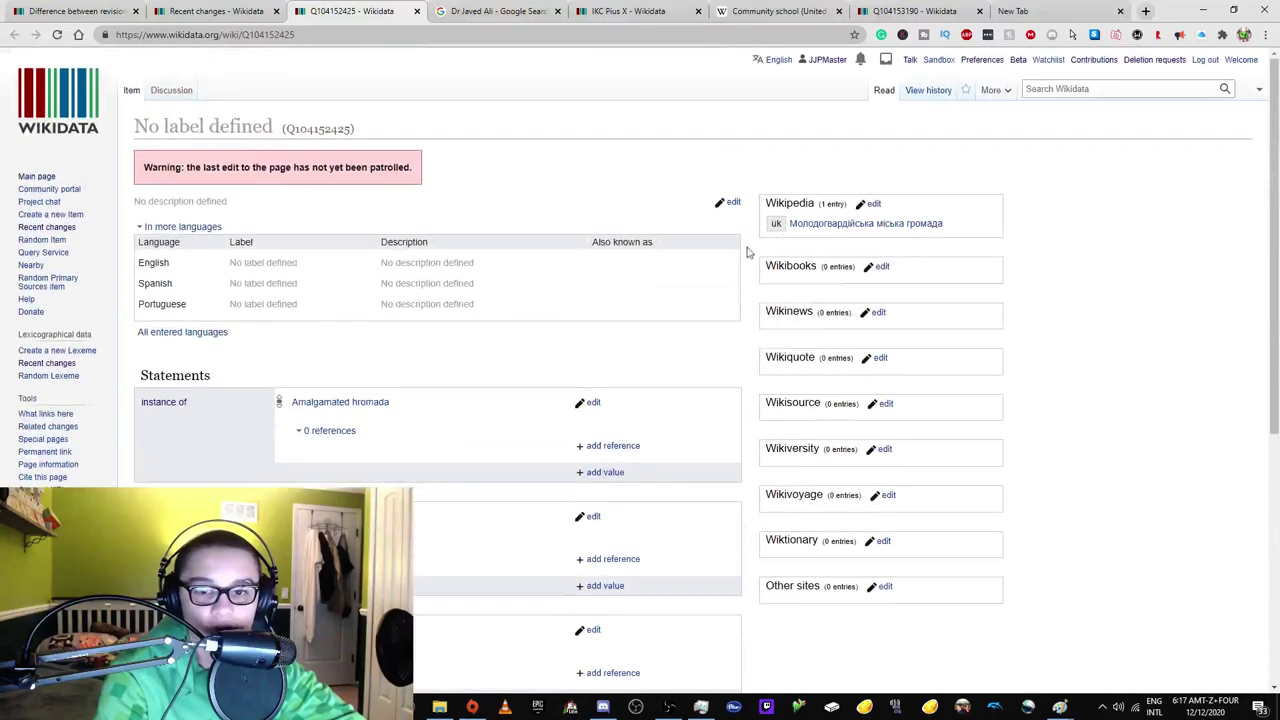
pyautogui.rightClick(796, 228)
pyautogui.click(822, 240)
pyautogui.click(447, 11)
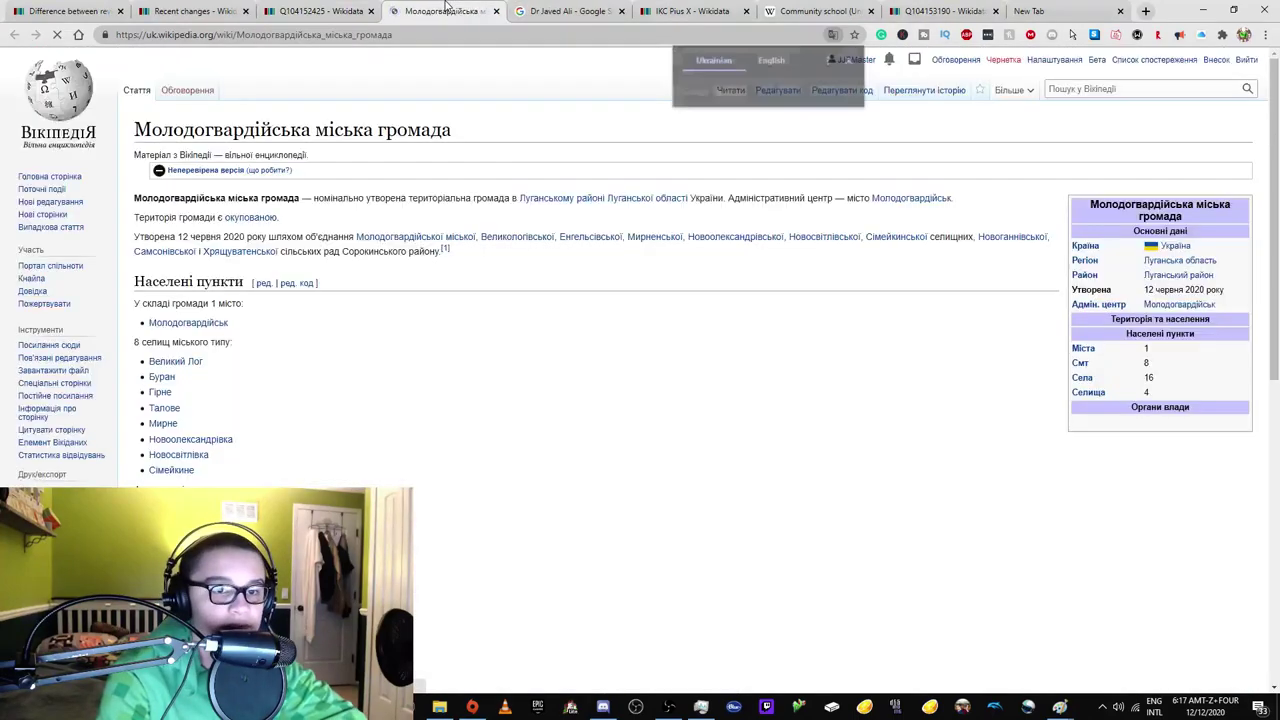
pyautogui.scroll(-10, 600, 350)
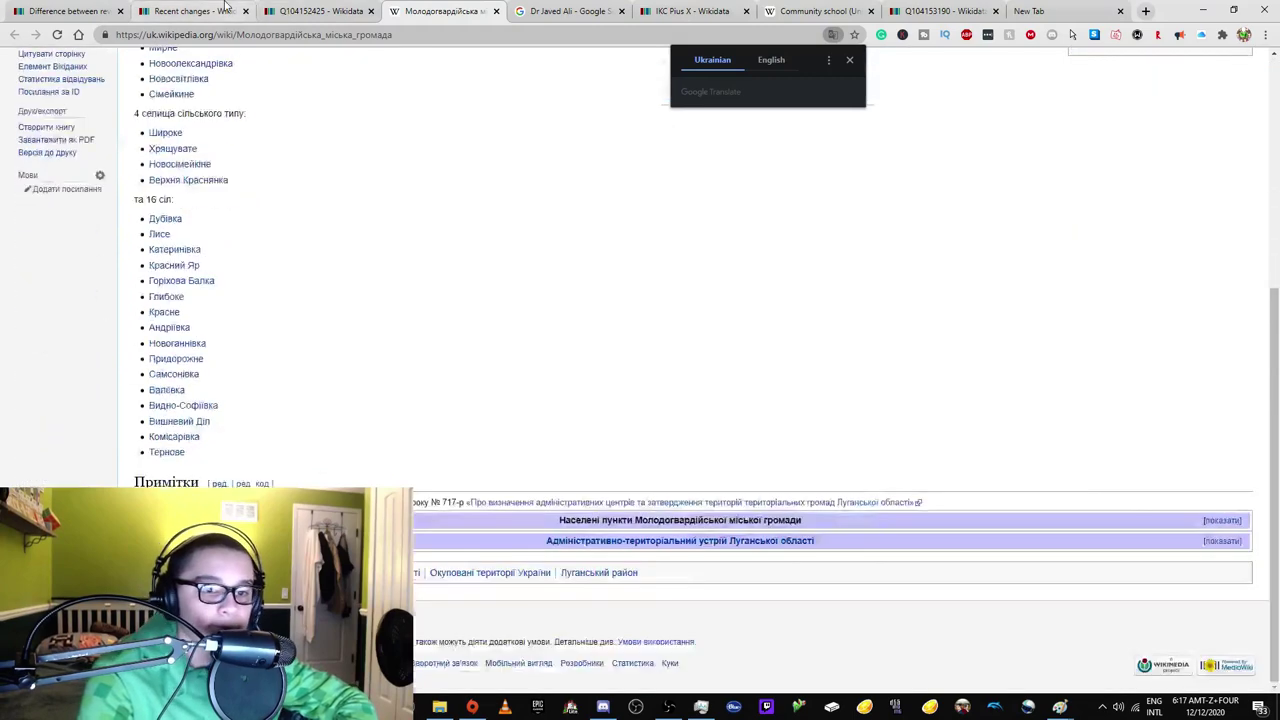
pyautogui.click(195, 11)
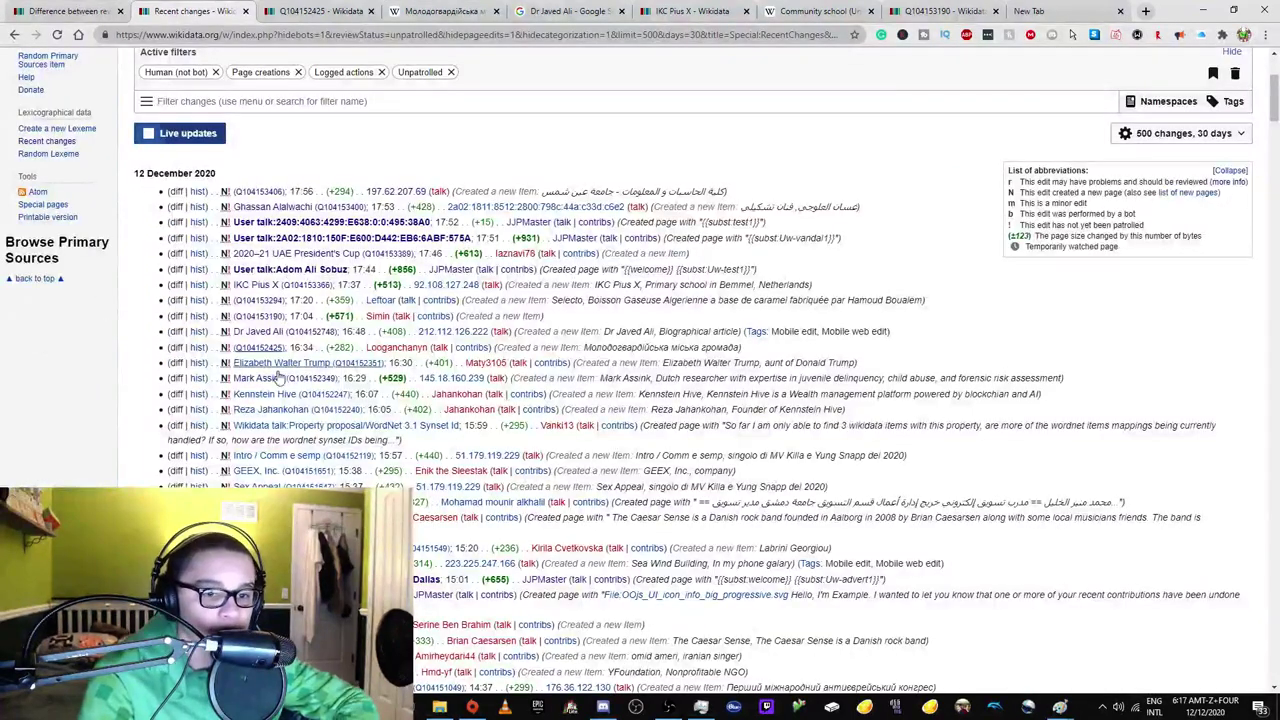
# Open item Q104152351 about Donald Trump's aunt in a new tab and review its statements.
pyautogui.rightClick(300, 362)
pyautogui.click(340, 370)
pyautogui.click(285, 11)
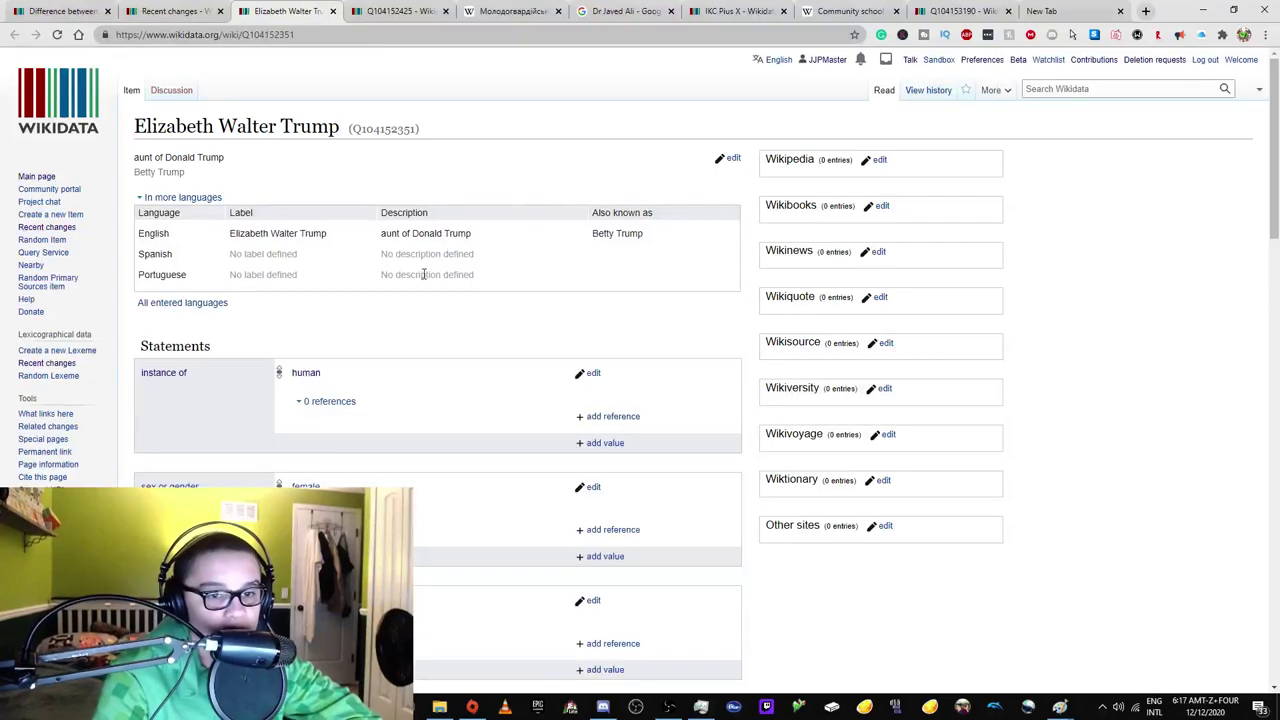
pyautogui.scroll(-1, 440, 320)
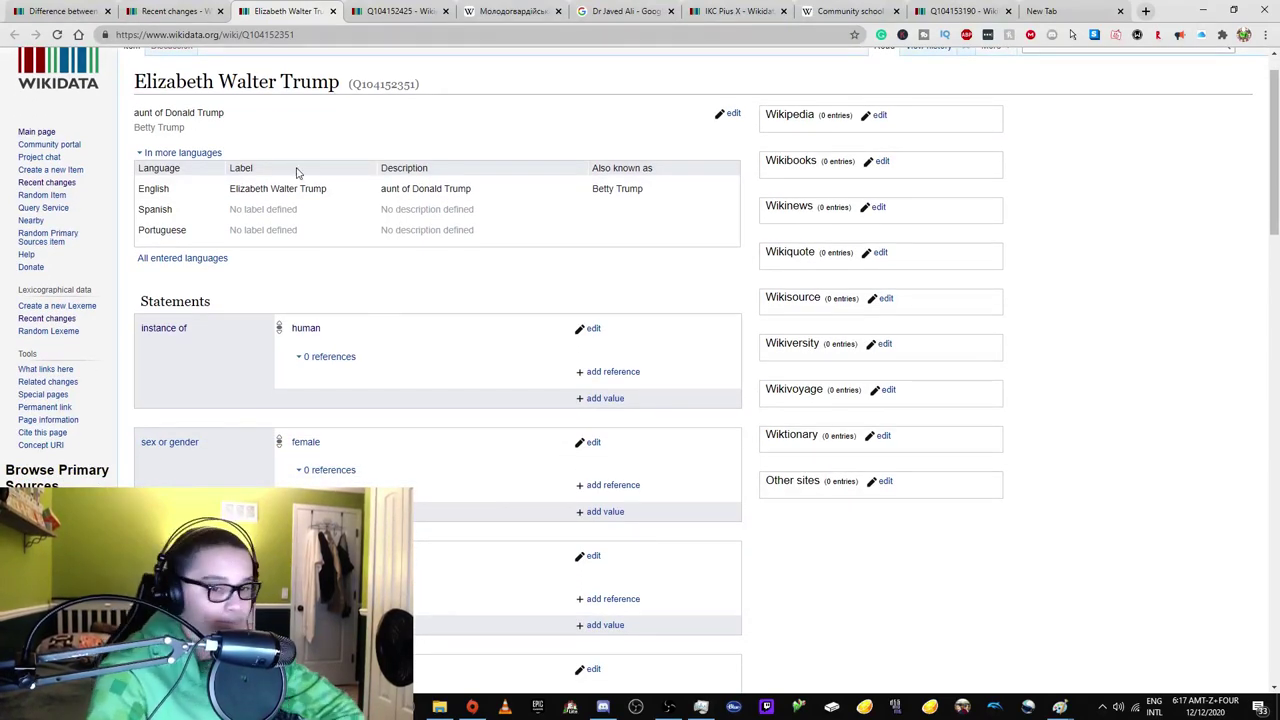
pyautogui.scroll(-5, 451, 343)
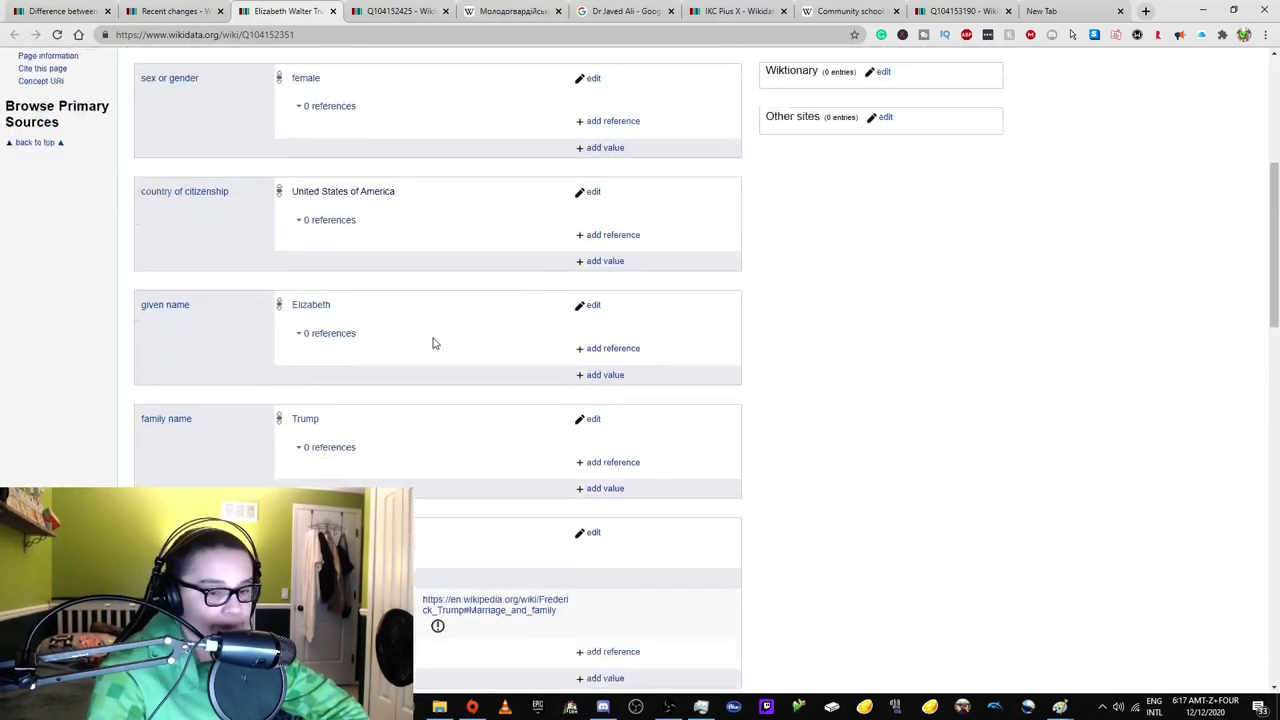
pyautogui.scroll(-3, 435, 343)
pyautogui.scroll(-3, 433, 343)
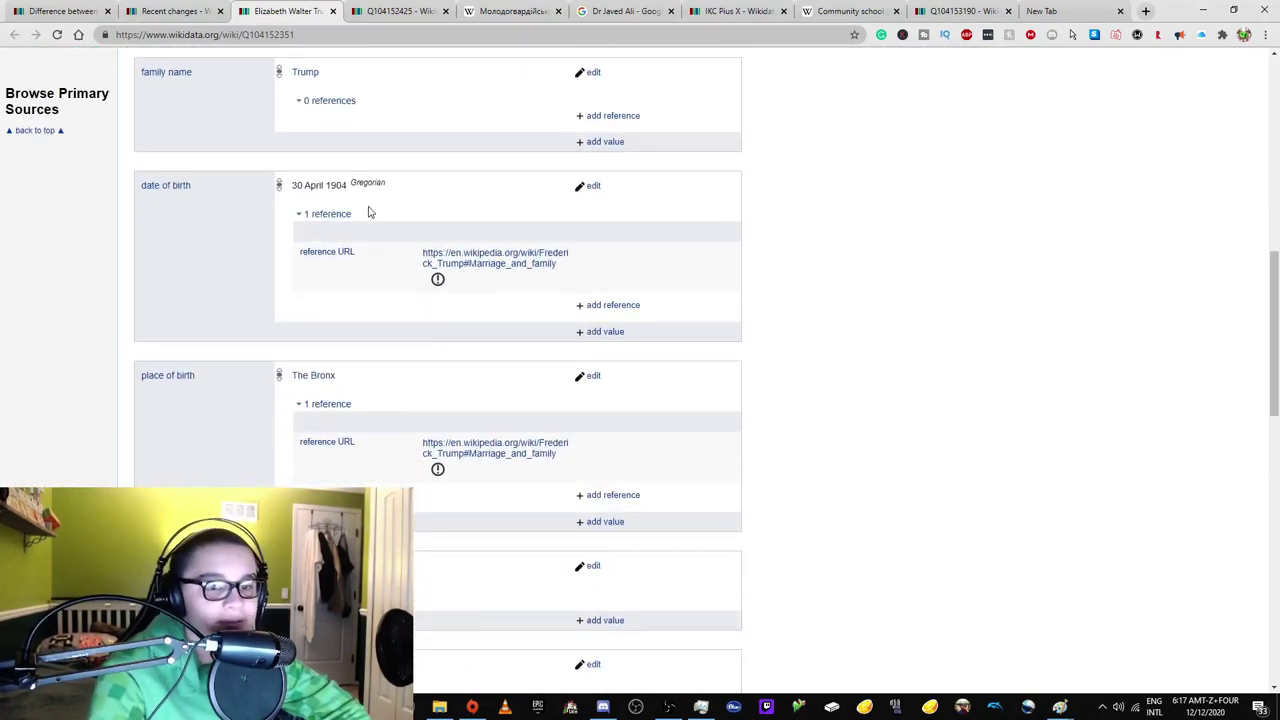
pyautogui.click(175, 11)
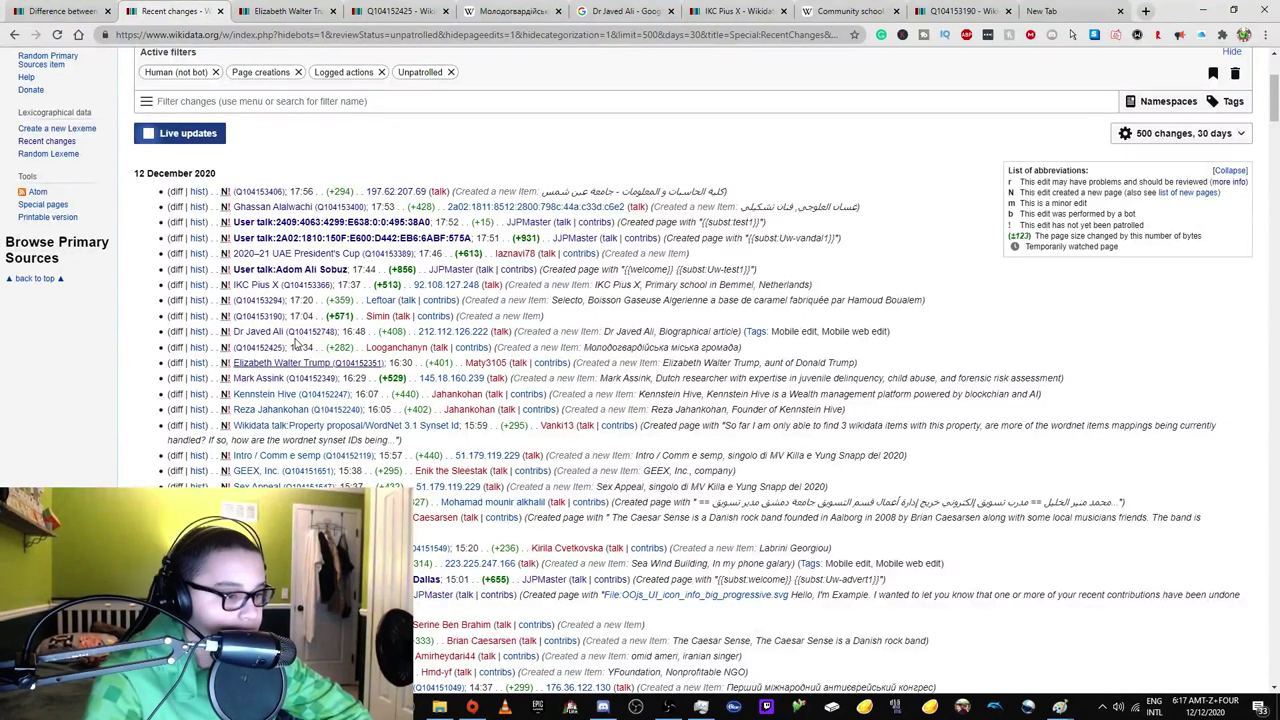
# Open Kennstein Hive from Recent changes in a new tab and close the Q104152351 tab.
pyautogui.rightClick(283, 398)
pyautogui.click(292, 400)
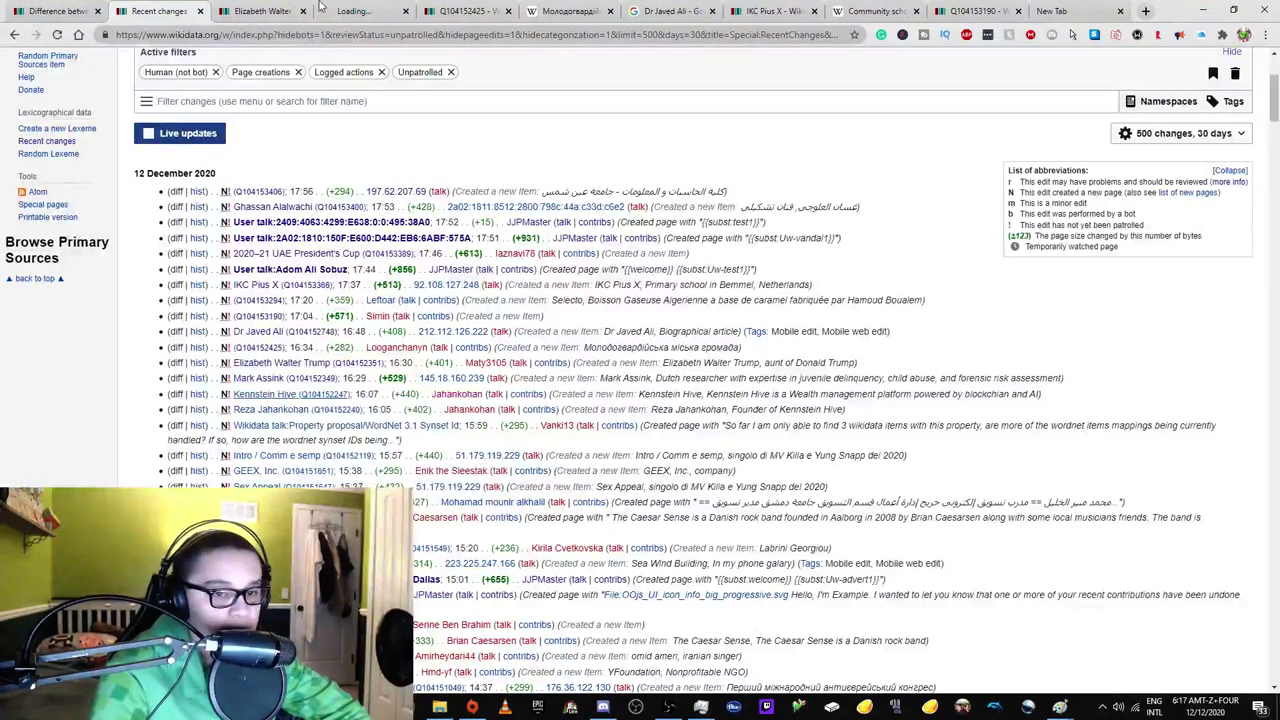
pyautogui.click(360, 11)
# Search Google for the item title 'Kennstein Hive' and review the results.
pyautogui.click(305, 11)
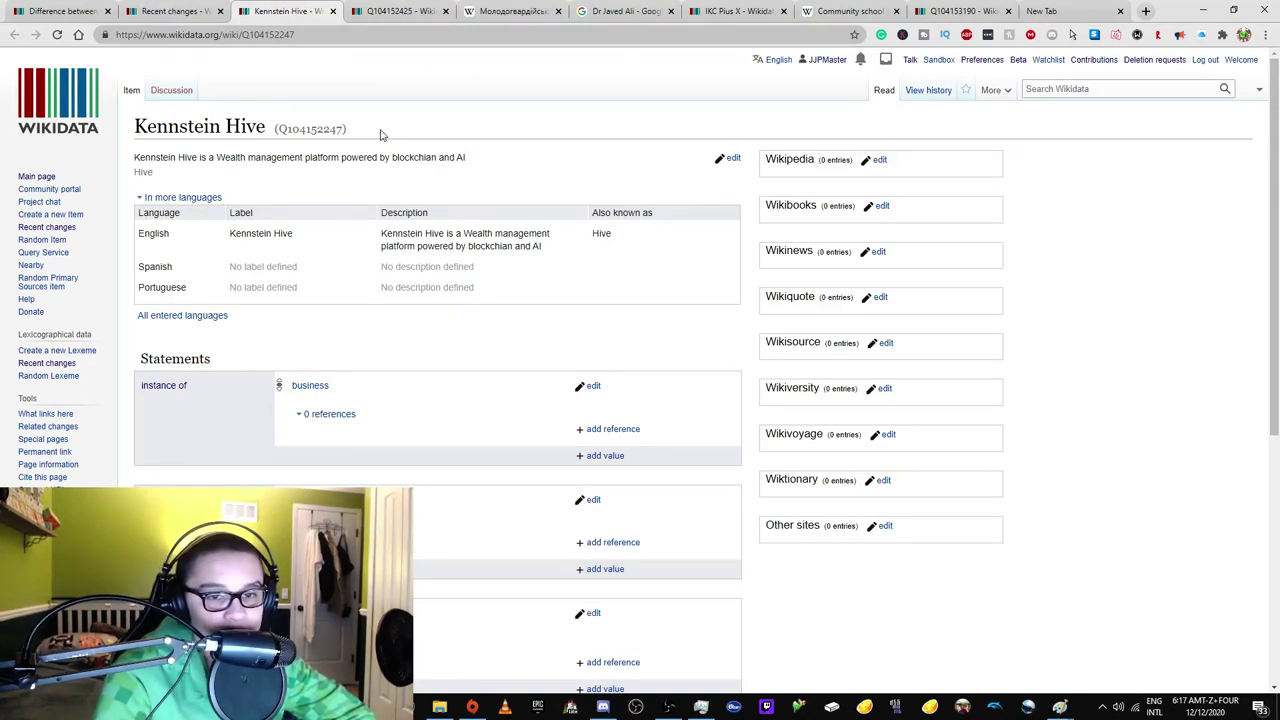
pyautogui.moveTo(134, 127); pyautogui.dragTo(265, 127)
pyautogui.rightClick(228, 124)
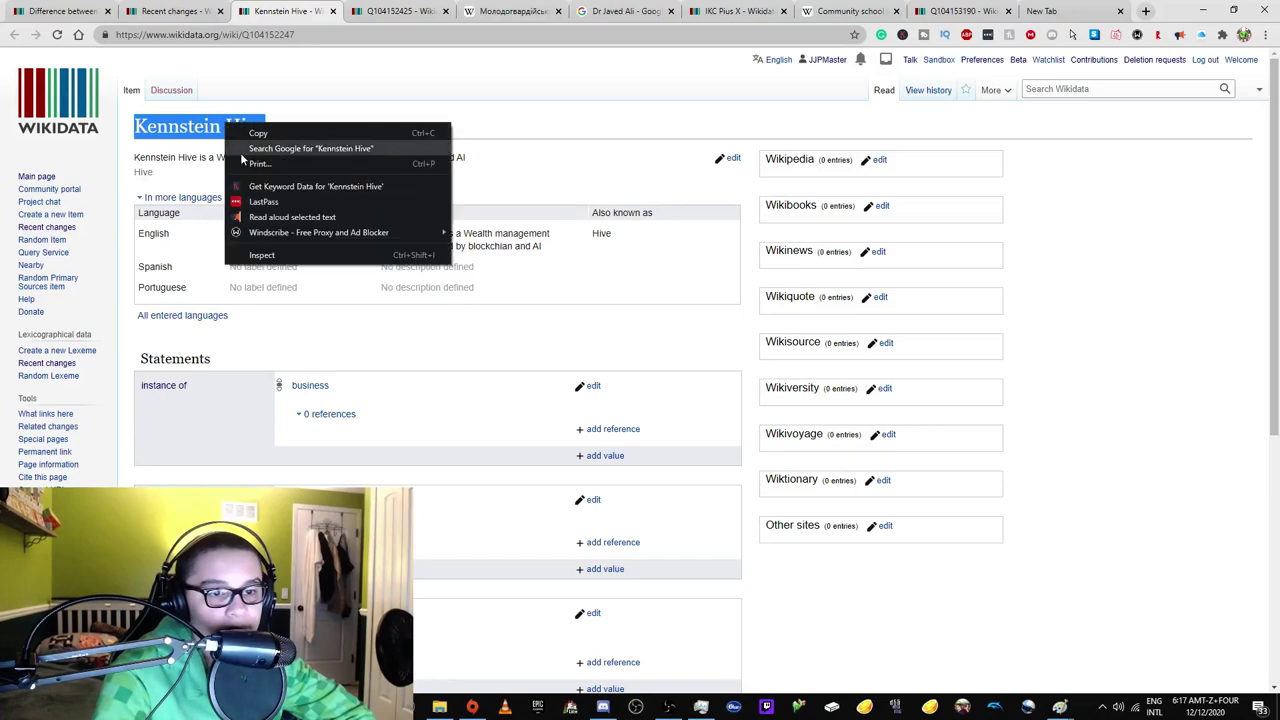
pyautogui.click(290, 146)
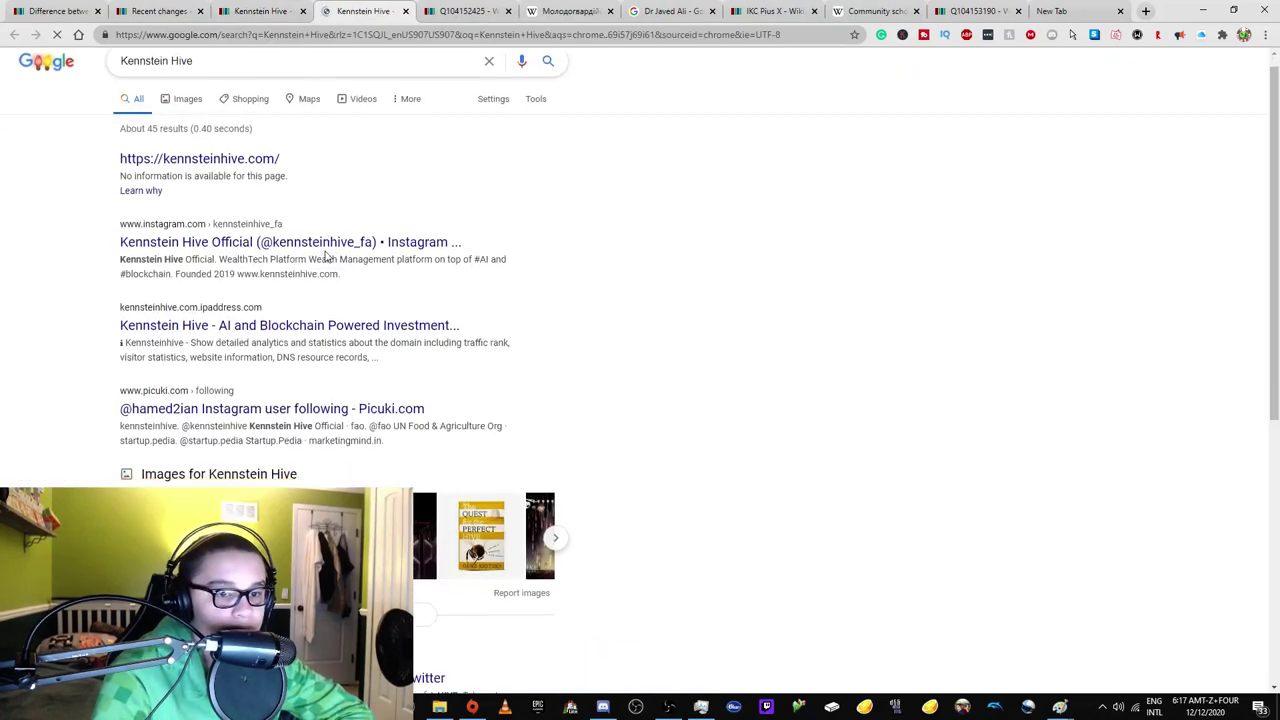
pyautogui.scroll(-5, 334, 317)
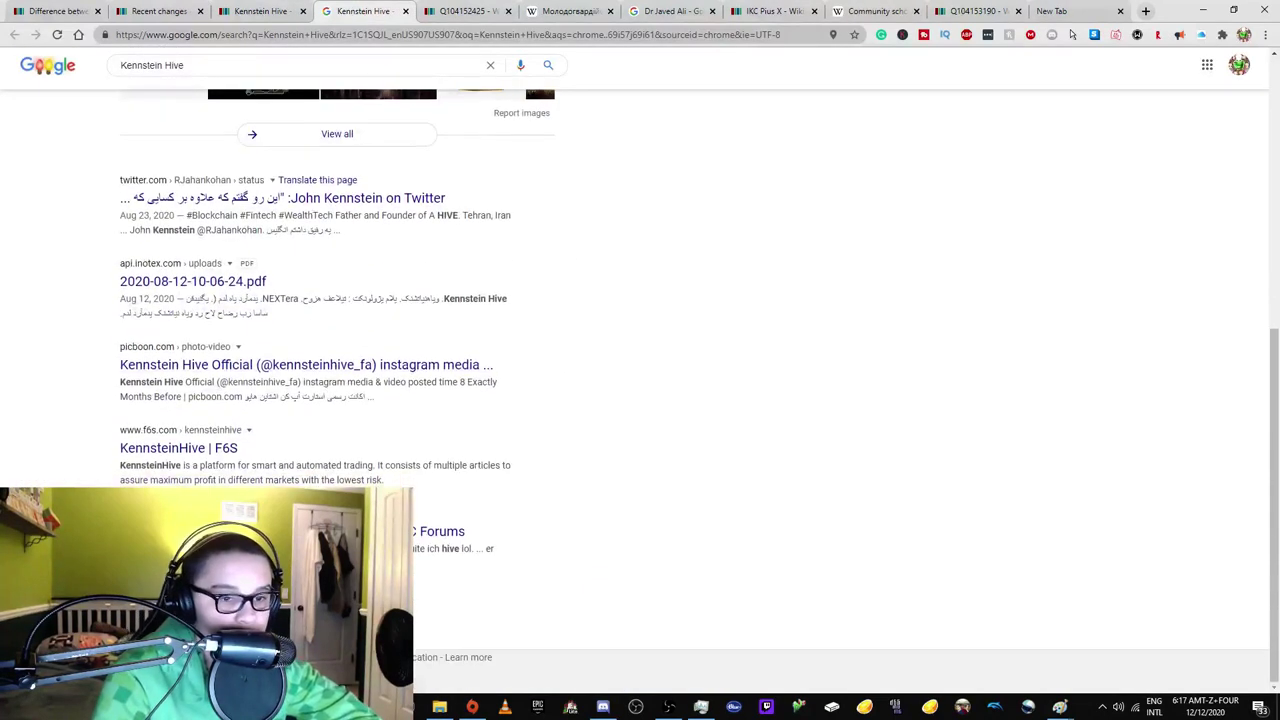
# Open the Request deletion form on the Kennstein Hive item (Q104152247).
pyautogui.click(260, 11)
pyautogui.moveTo(1000, 90)
pyautogui.click(1014, 131)
# Load the WD:N notability policy in another tab, then go back to the deletion form.
pyautogui.click(570, 11)
pyautogui.click(465, 11)
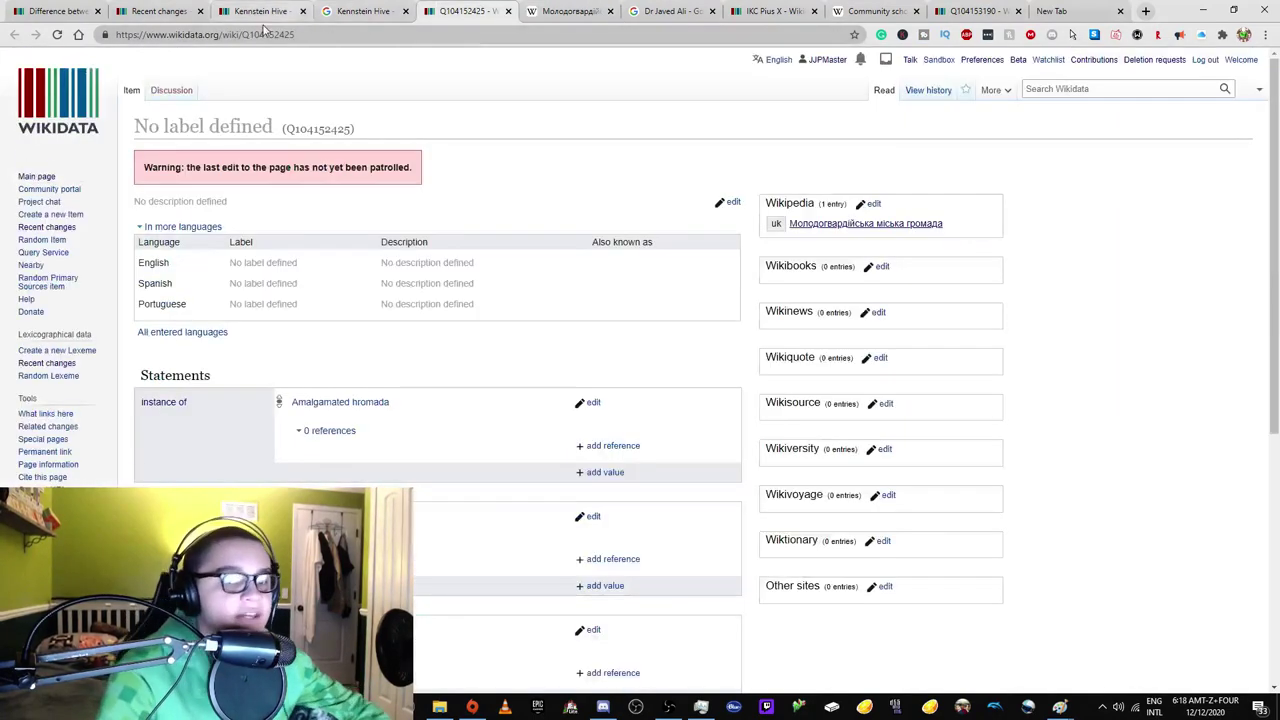
pyautogui.doubleClick(275, 34)
pyautogui.write('WD:N')
pyautogui.press('Return')
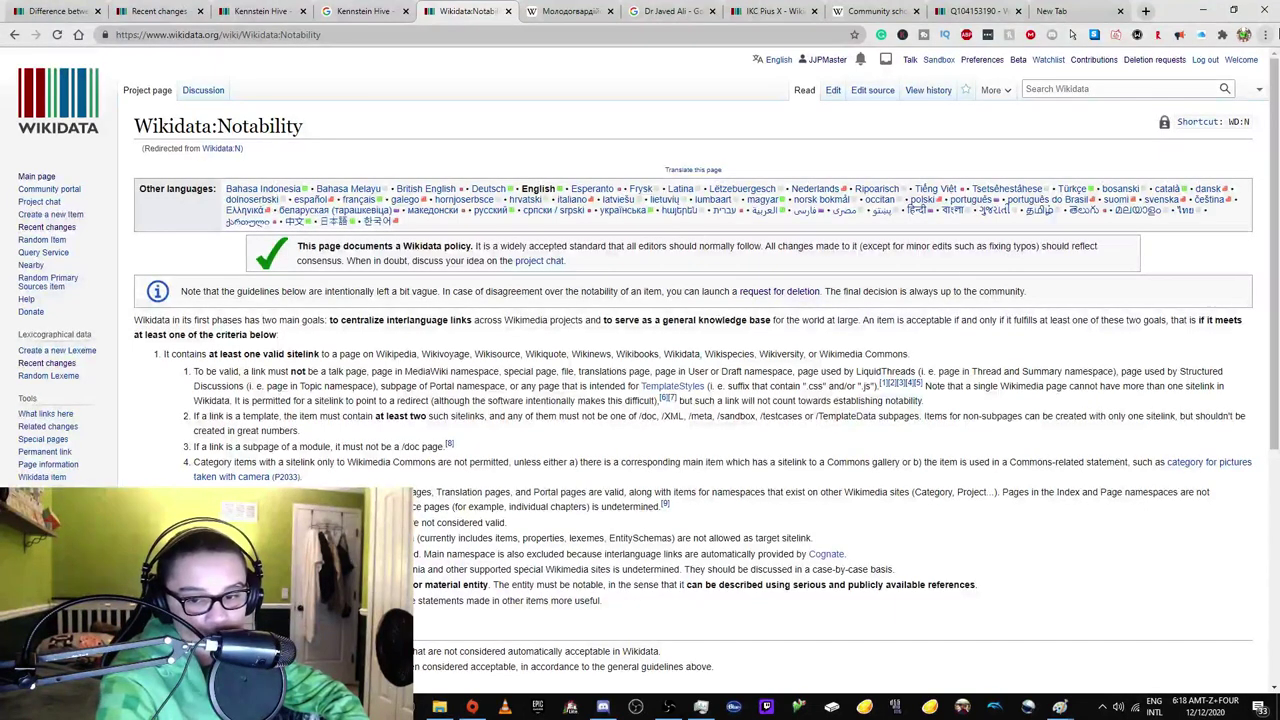
pyautogui.click(368, 11)
pyautogui.scroll(5, 360, 258)
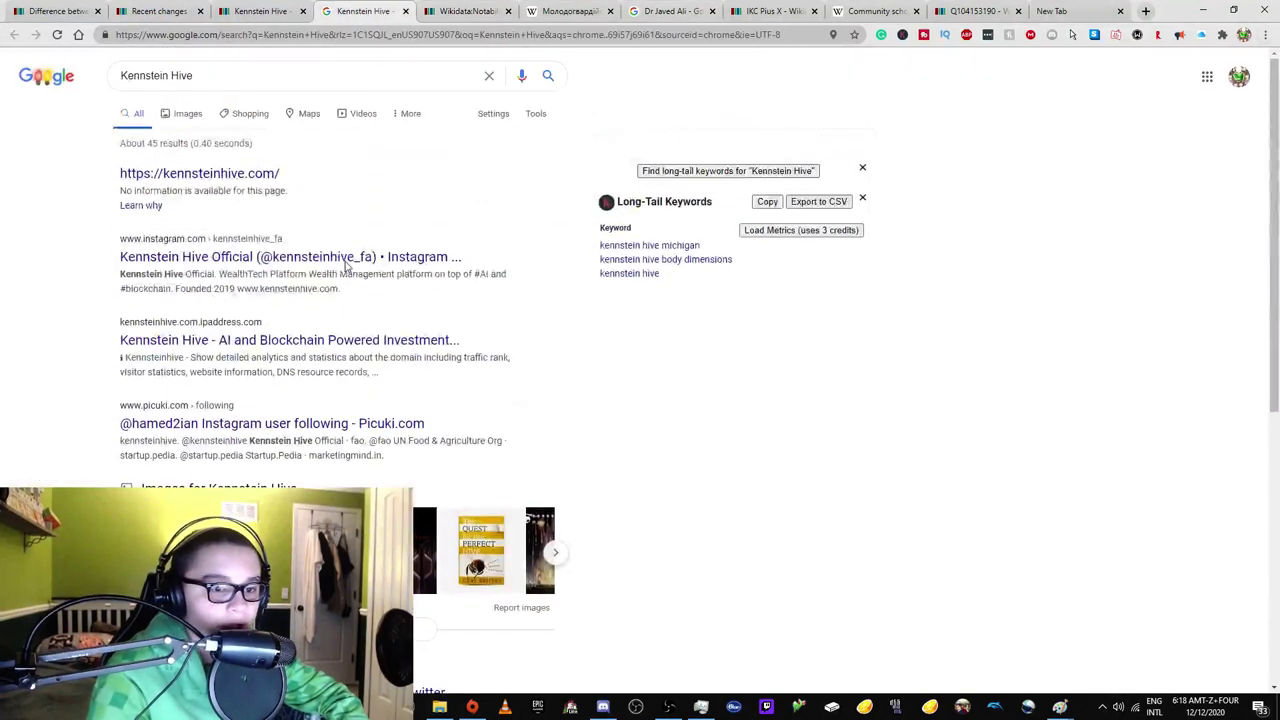
pyautogui.click(265, 11)
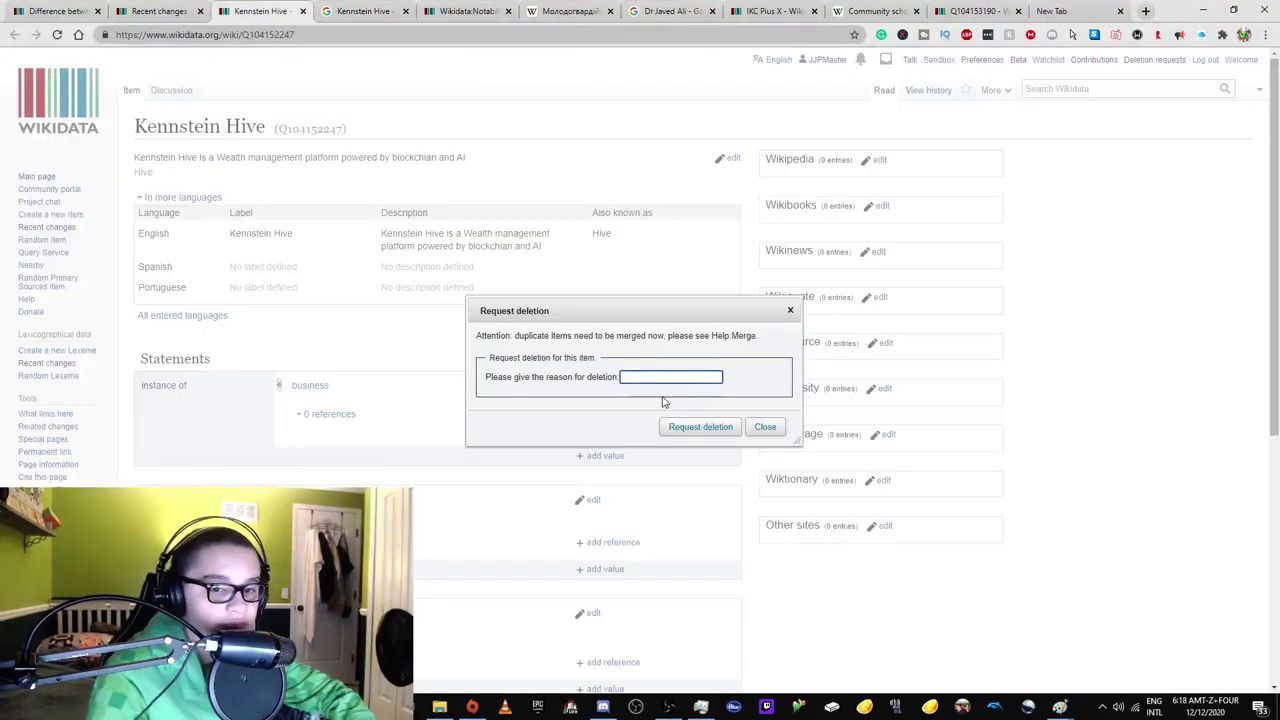
# Start the deletion reason: 'does not appear to be notable, this item has no links at all'.
pyautogui.write('does n')
pyautogui.write('ot appear to be notable; th')
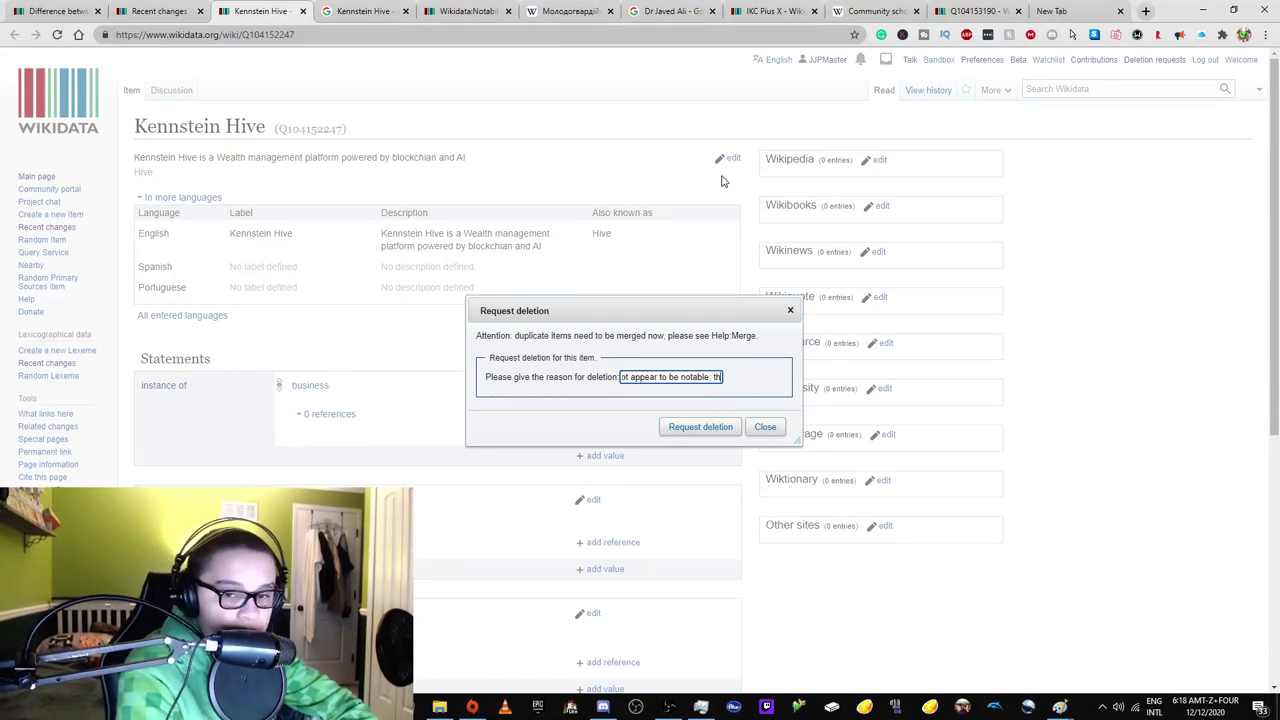
pyautogui.write('le, this item')
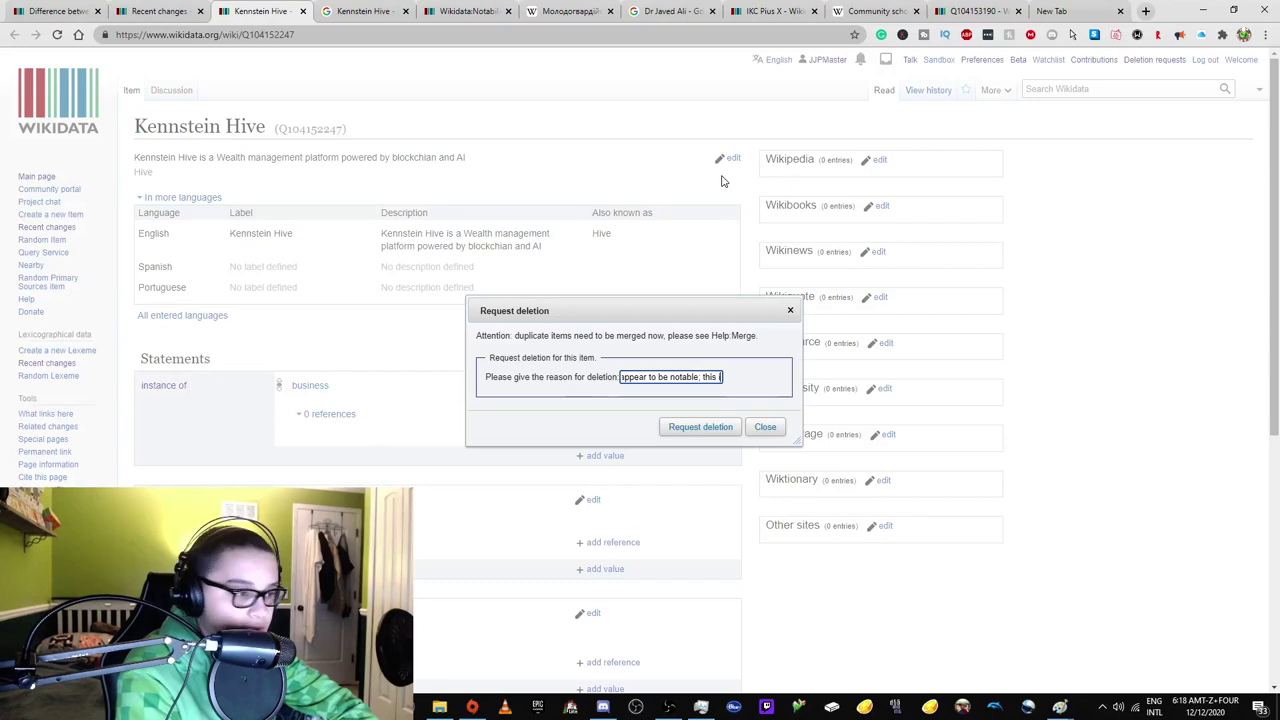
pyautogui.write(' has no ')
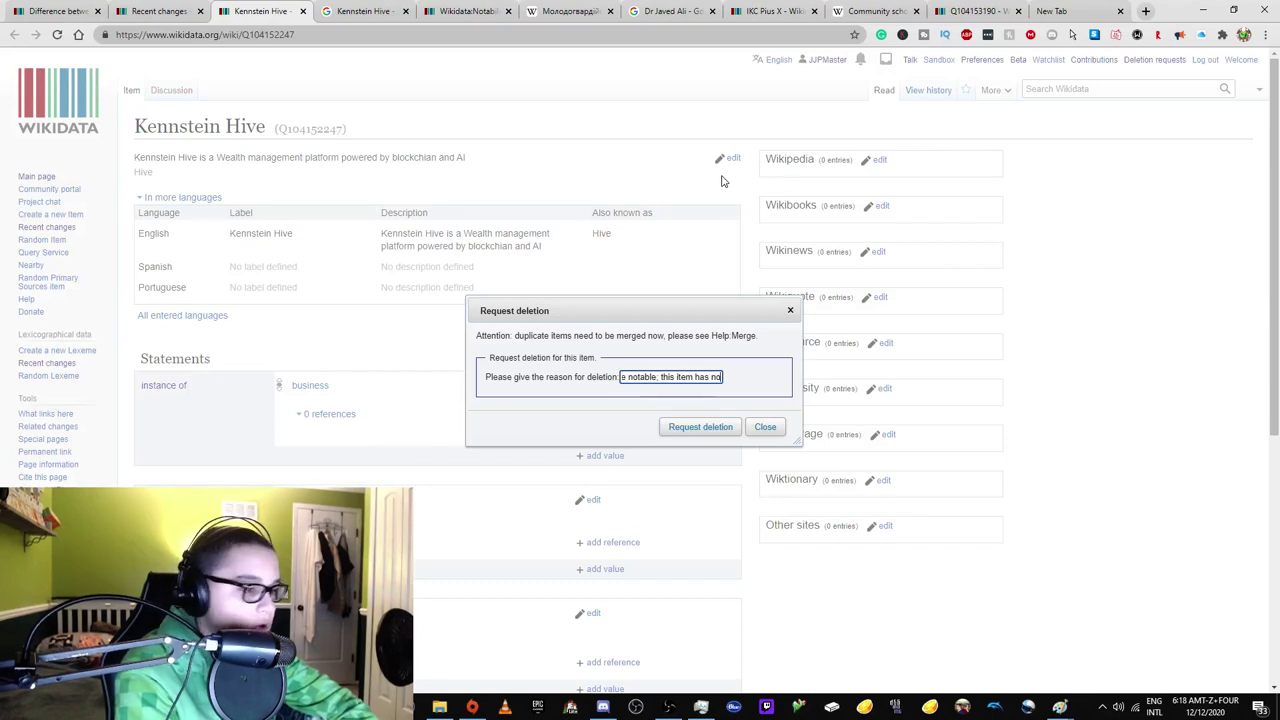
pyautogui.write('links at all, al')
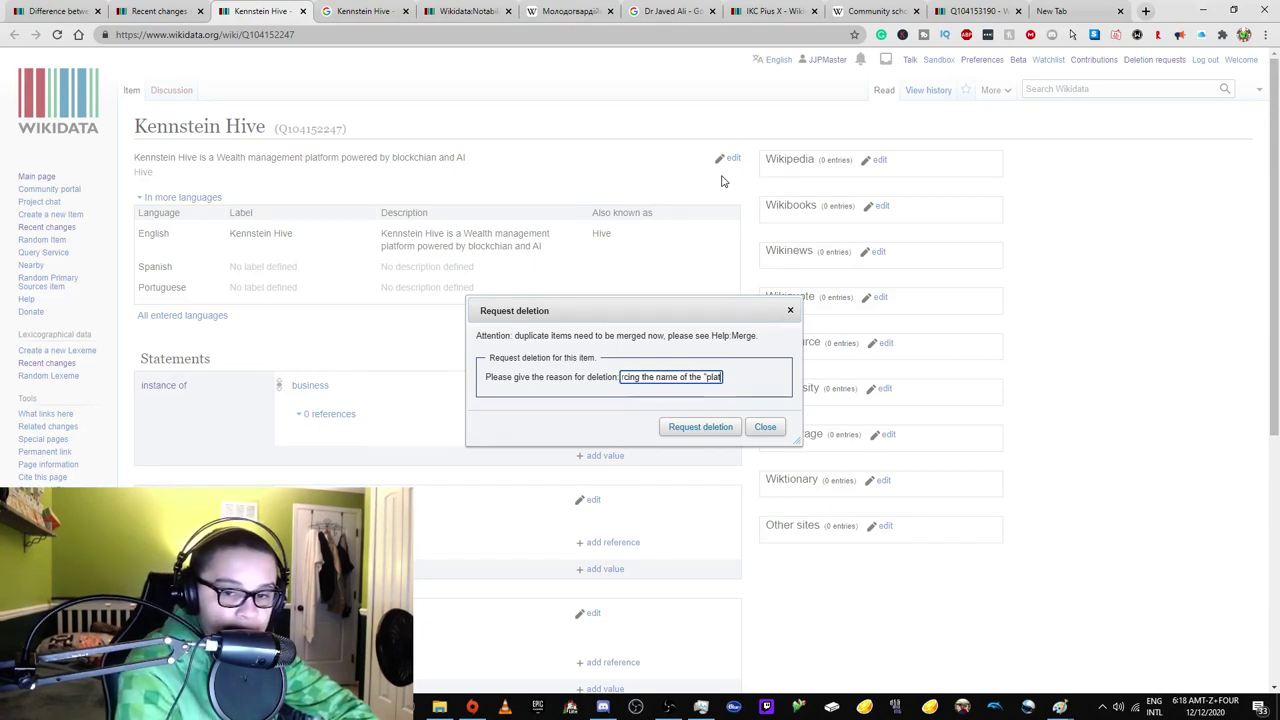
pyautogui.press('BackSpace')
pyautogui.press('BackSpace')
pyautogui.press('BackSpace')
pyautogui.press('BackSpace')
pyautogui.press('BackSpace')
pyautogui.press('BackSpace')
pyautogui.press('BackSpace')
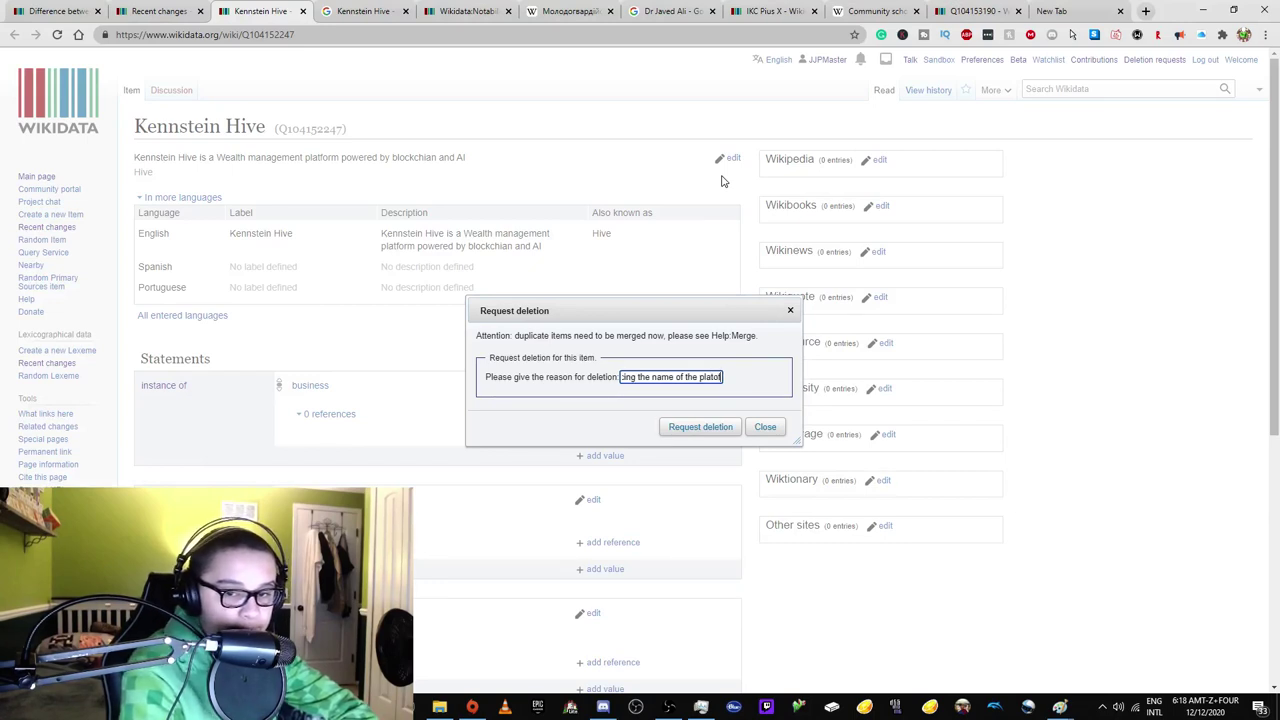
pyautogui.write('"')
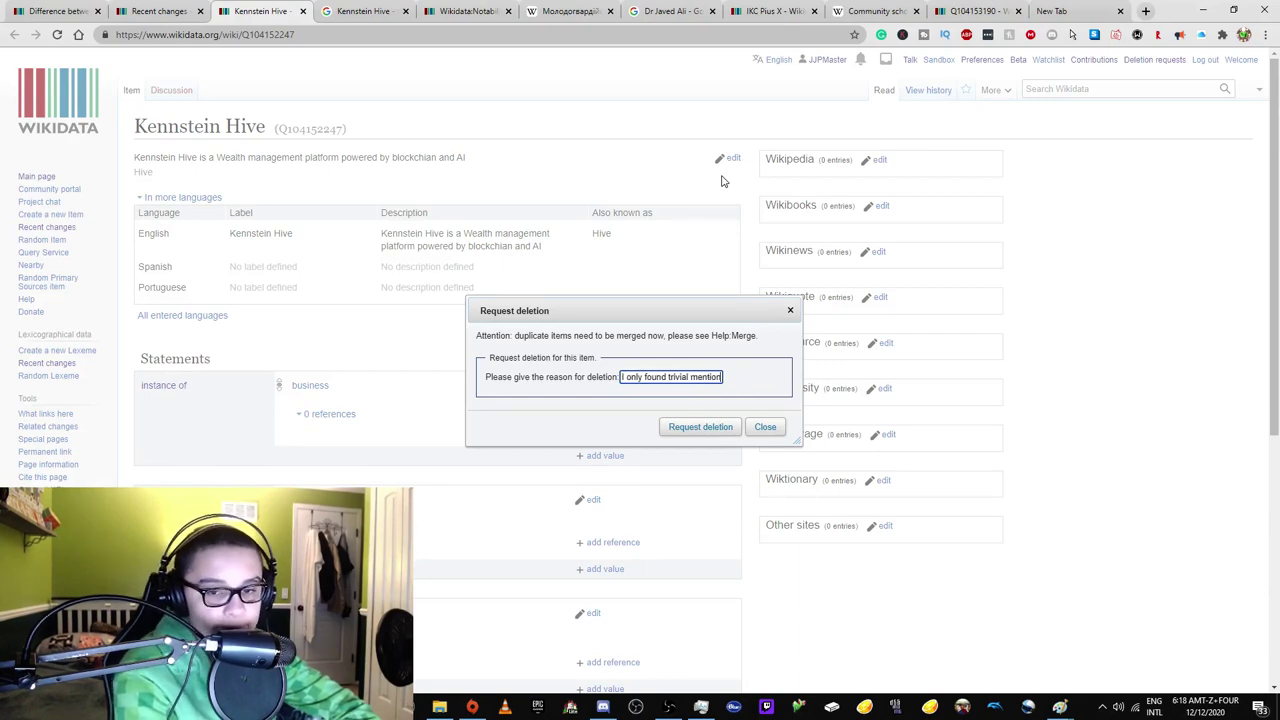
# Close the finished tabs: Ukrainian Wikipedia article, a person-search results tab, IKC Pius X, Community school.
pyautogui.click(462, 11)
pyautogui.click(610, 11)
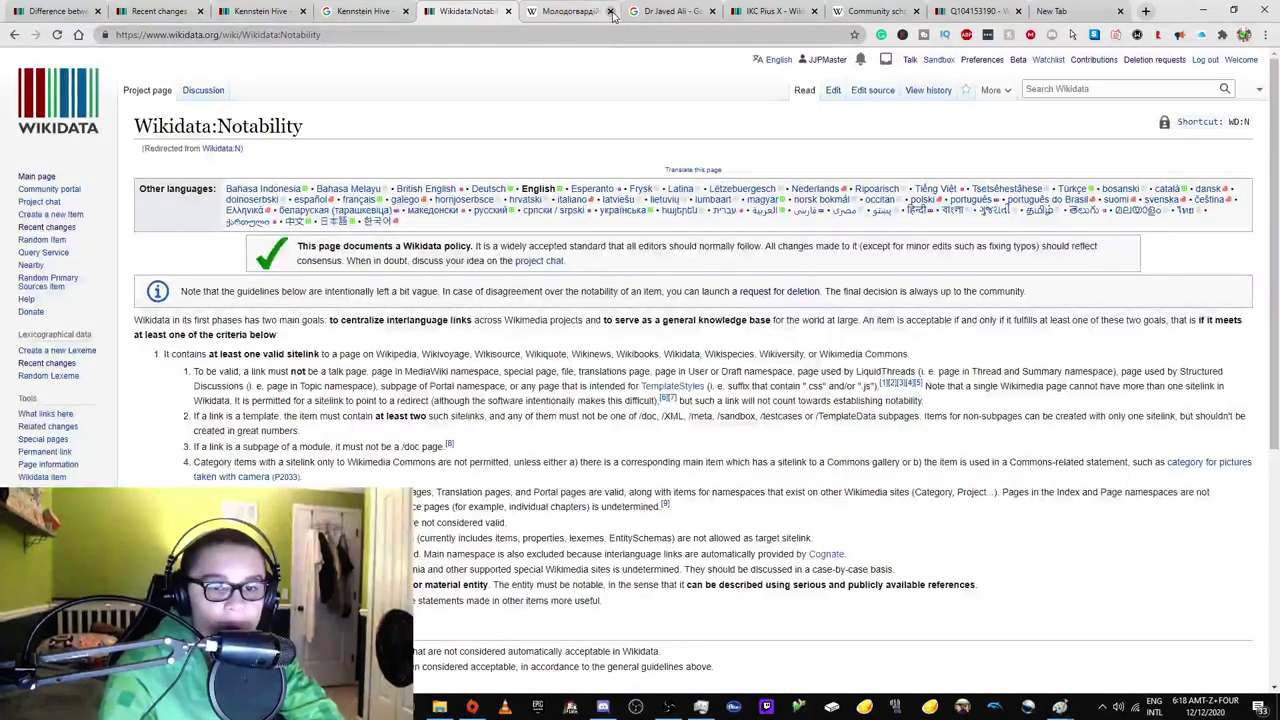
pyautogui.click(610, 11)
pyautogui.click(610, 11)
pyautogui.click(610, 11)
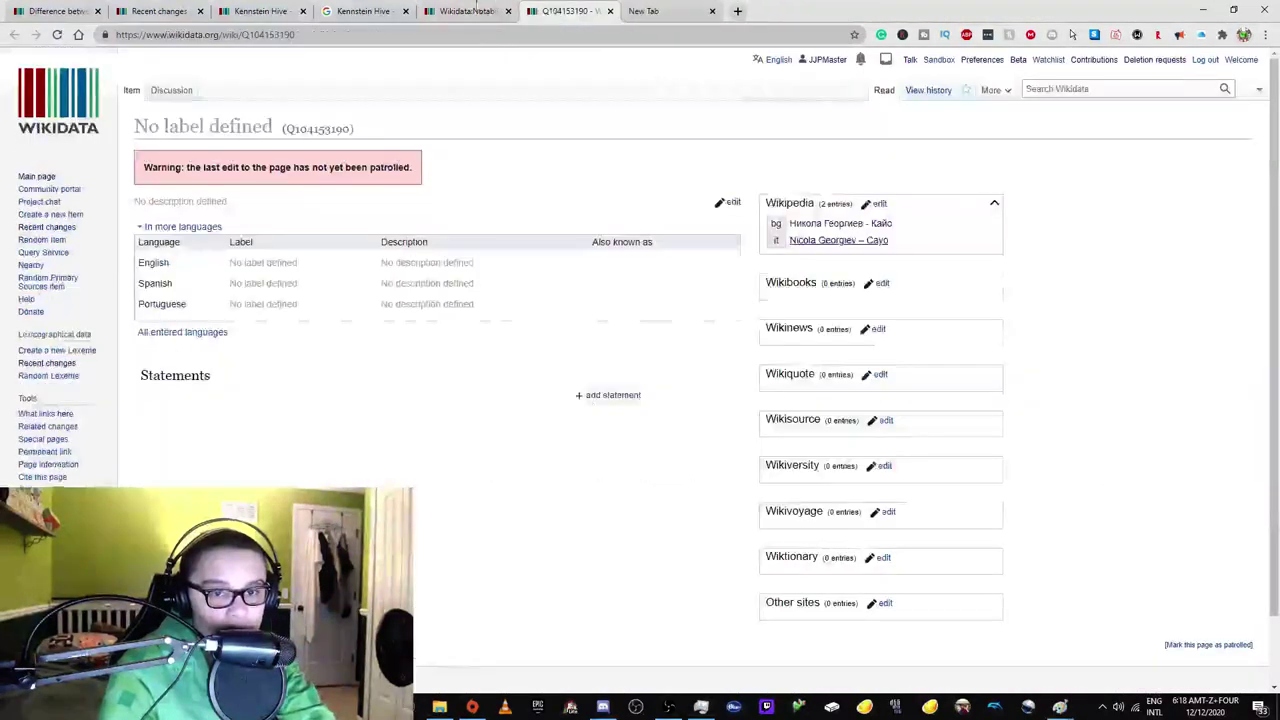
pyautogui.click(462, 11)
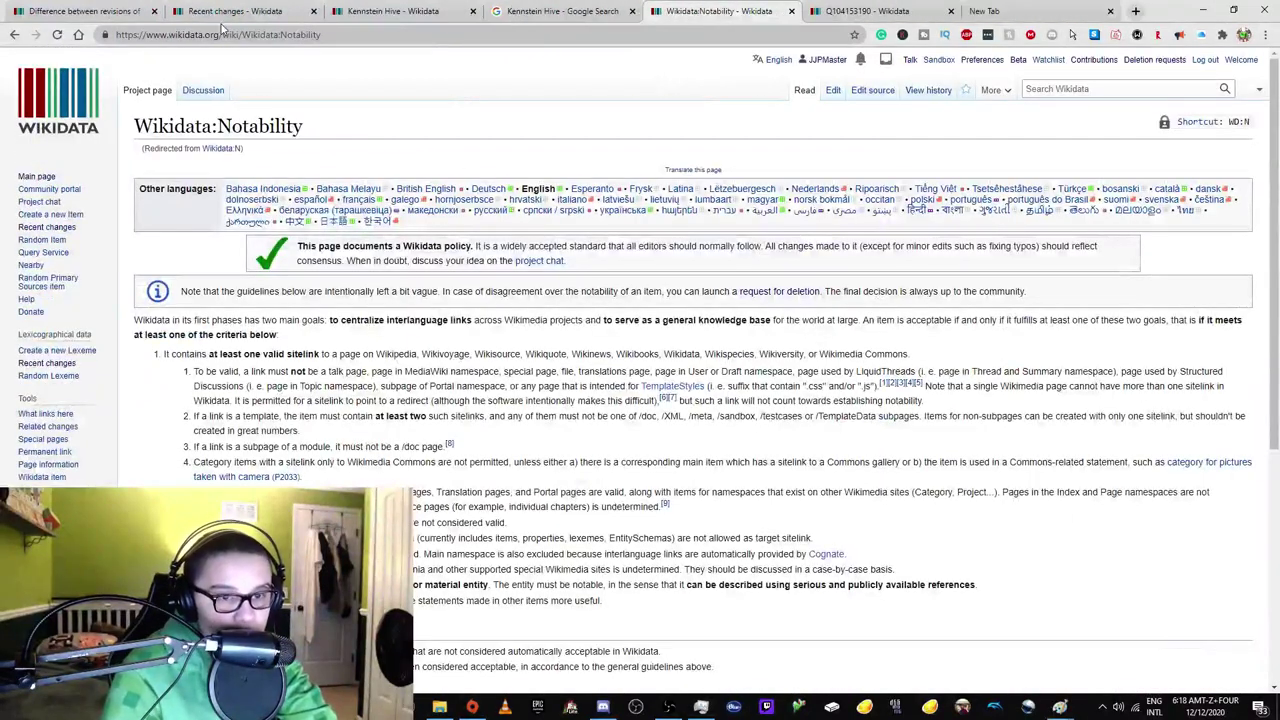
pyautogui.click(235, 11)
pyautogui.click(393, 11)
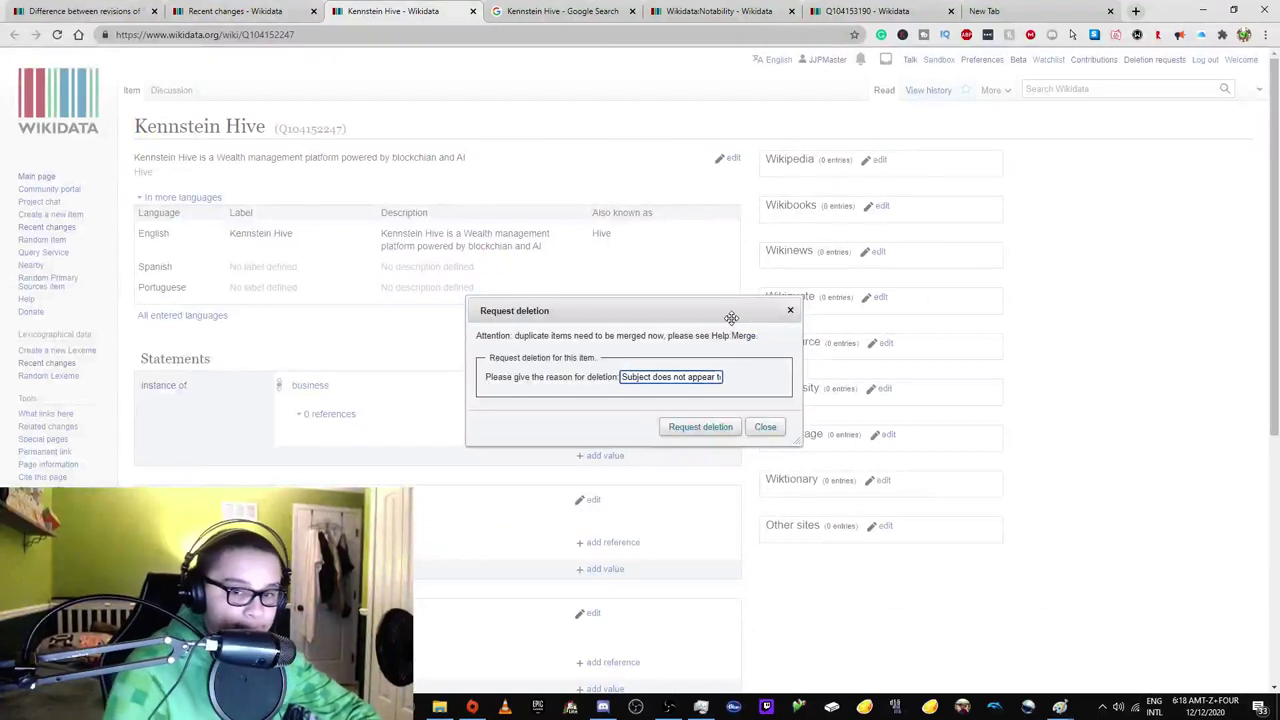
# Fix the reason to end 'no structural need for this item' and submit the deletion request.
pyautogui.doubleClick(700, 377)
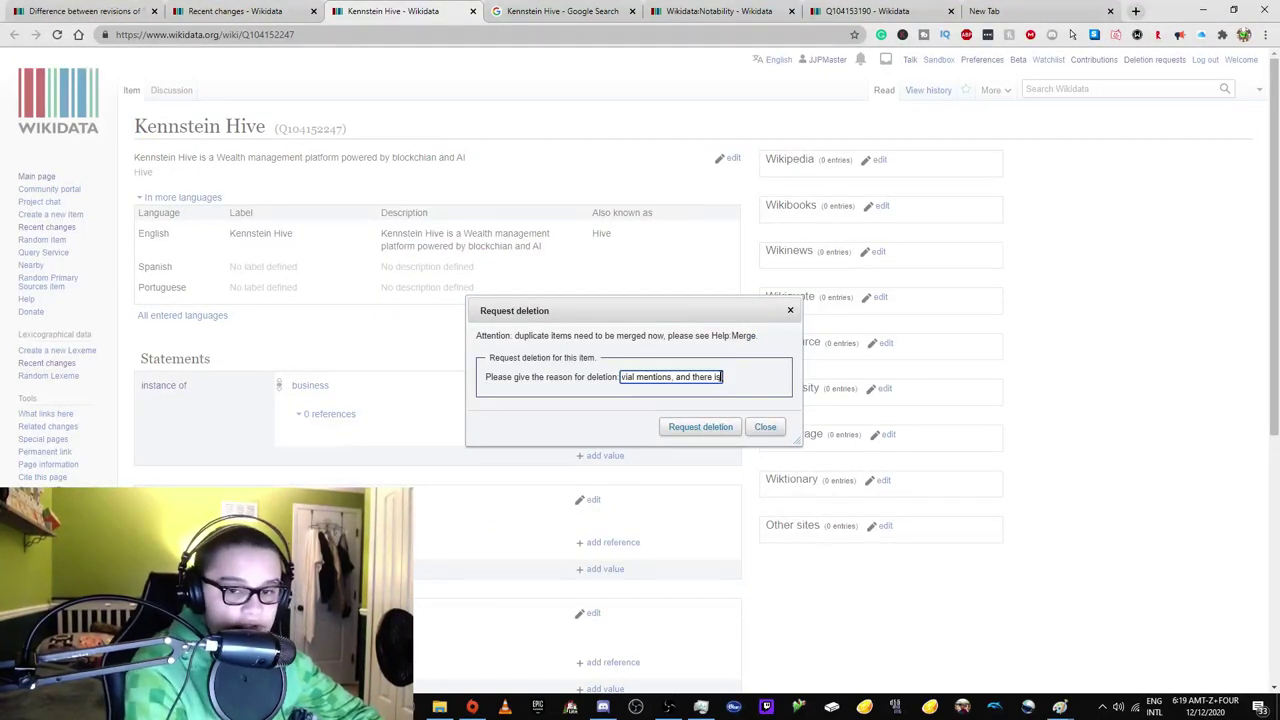
pyautogui.write('ural need for tyh')
pyautogui.press('BackSpace')
pyautogui.press('BackSpace')
pyautogui.write('his item')
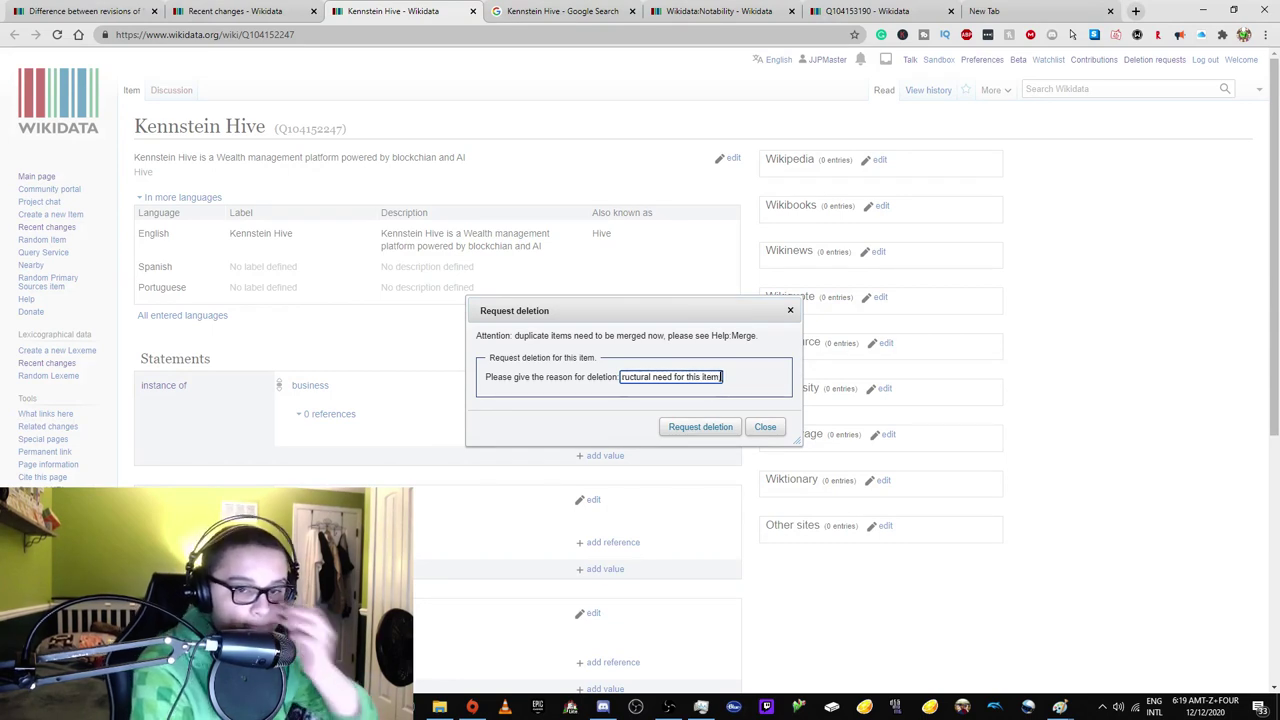
pyautogui.click(724, 430)
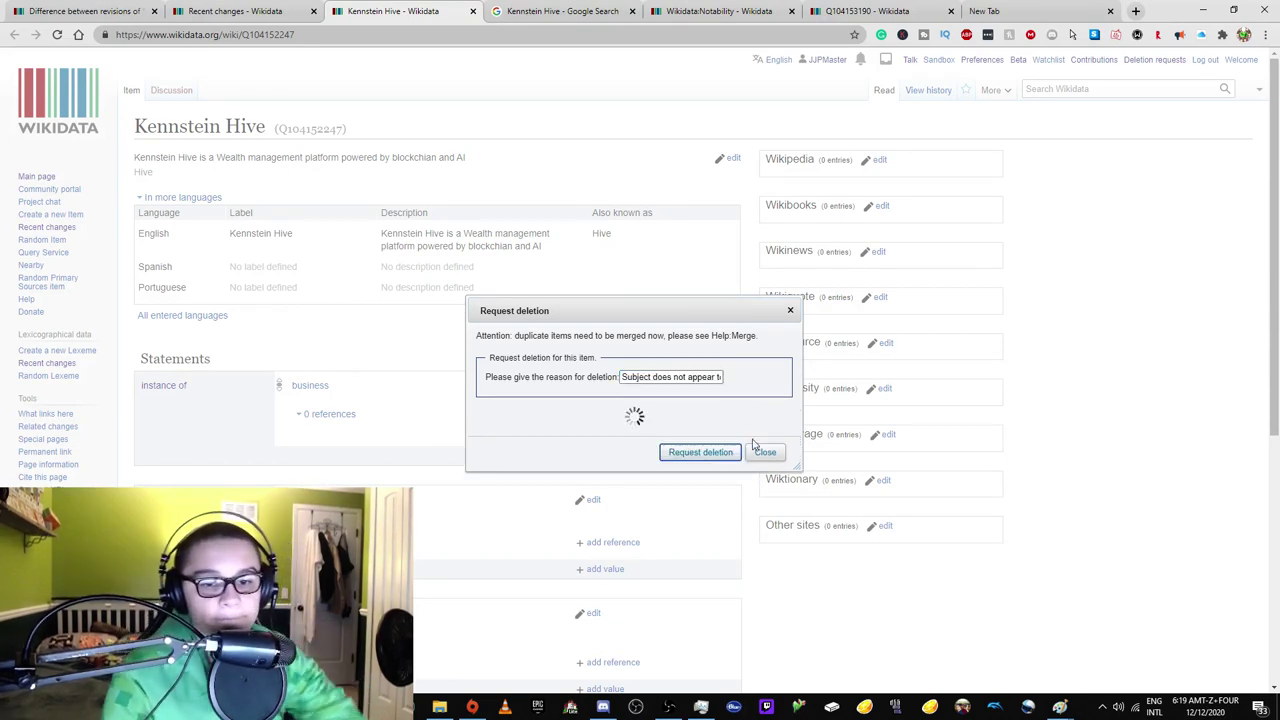
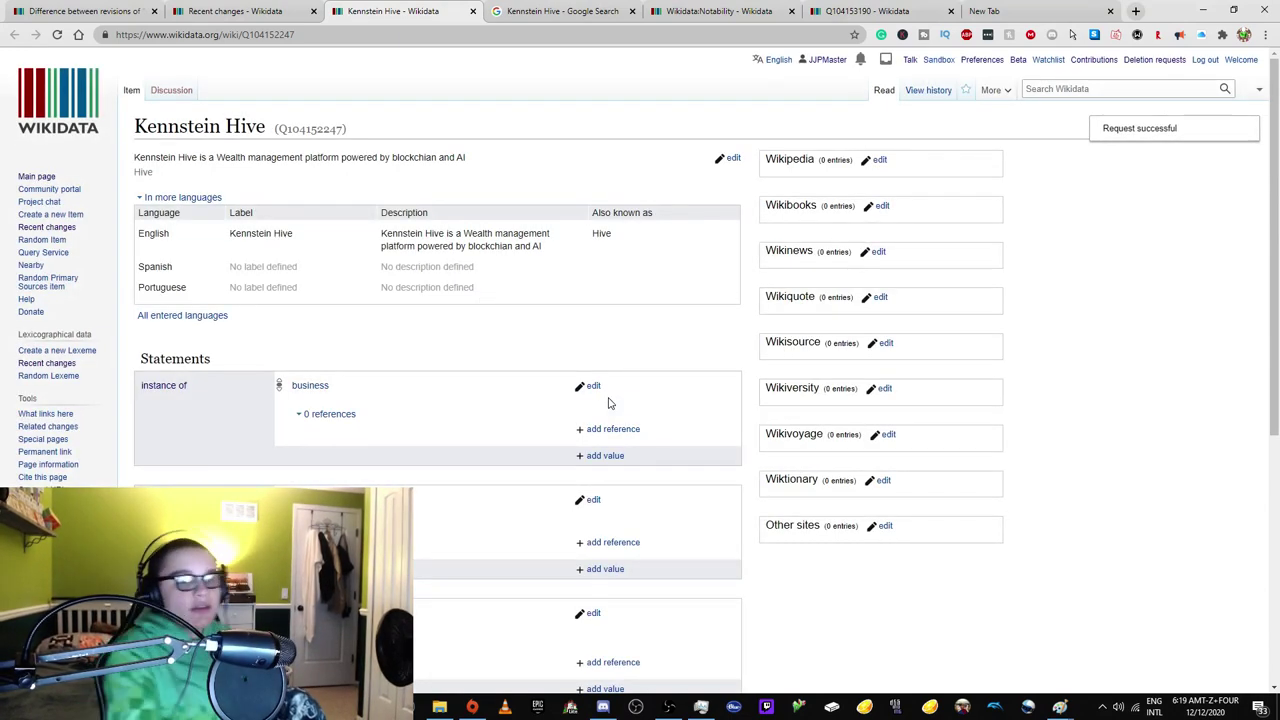
# Confirm the Kennstein Hive (Q104152247) request is listed, and check which pages link to the item.
pyautogui.click(58, 35)
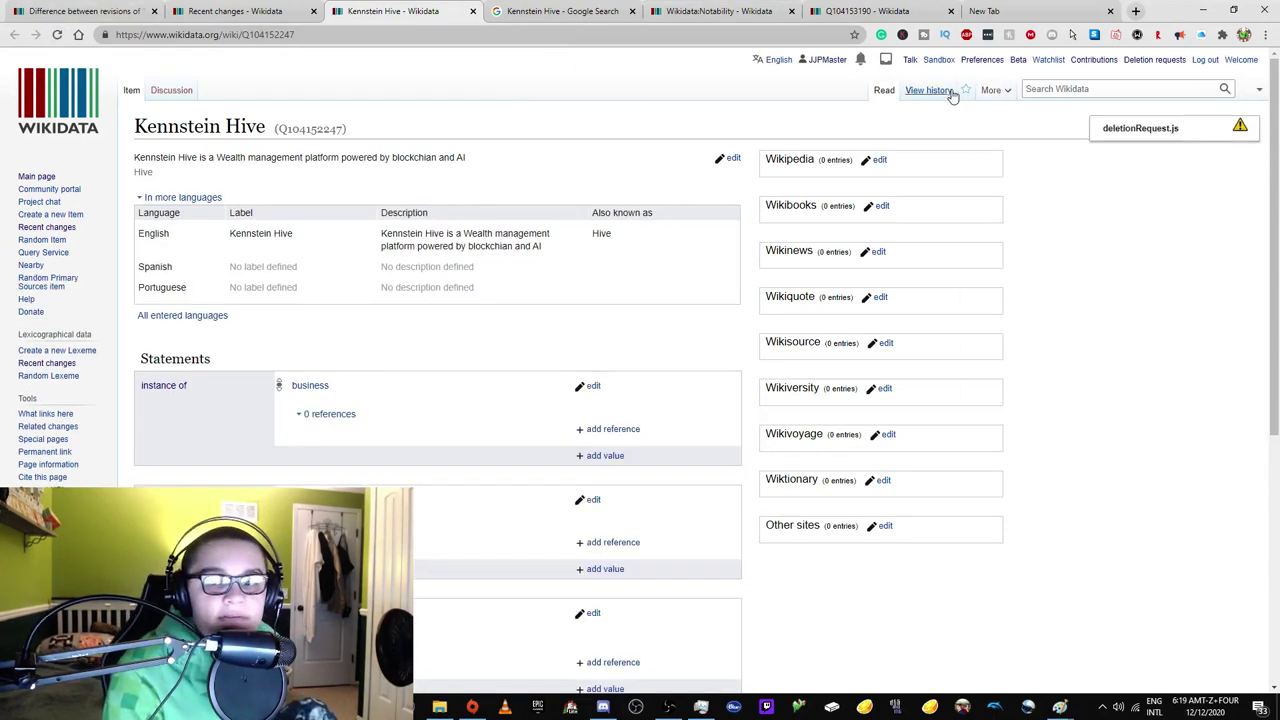
pyautogui.click(1236, 134)
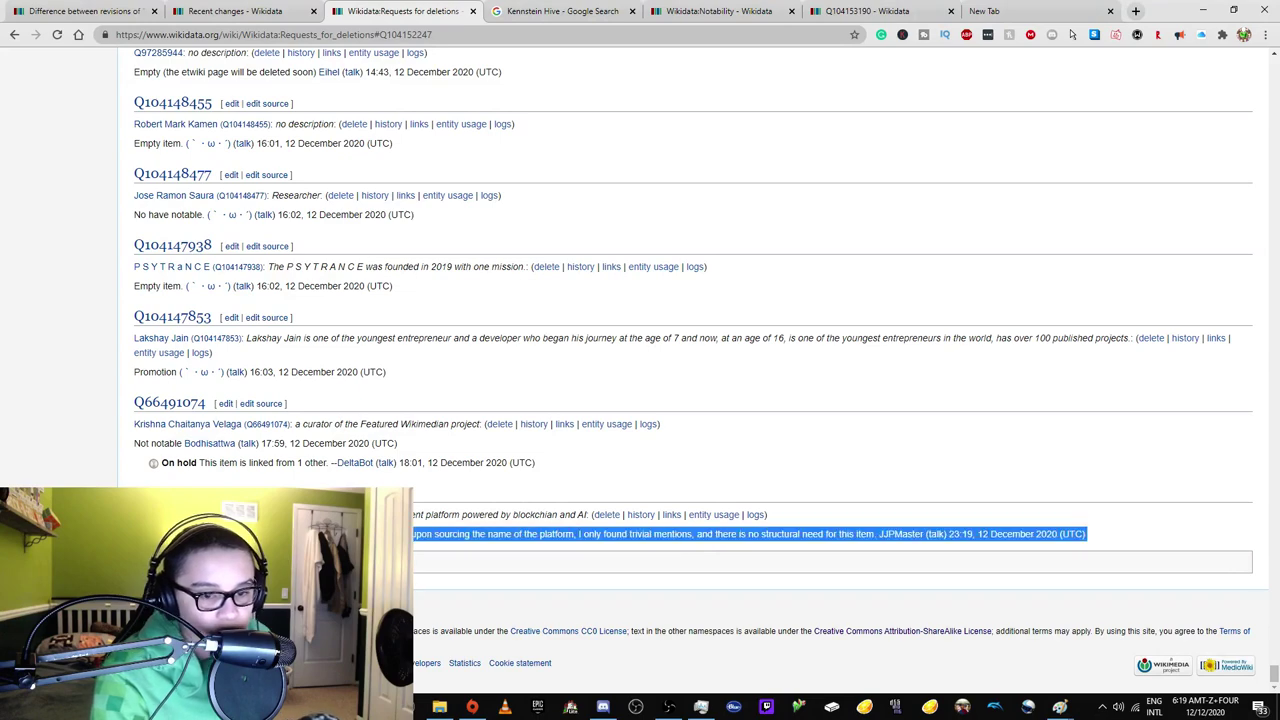
pyautogui.middleClick(172, 493)
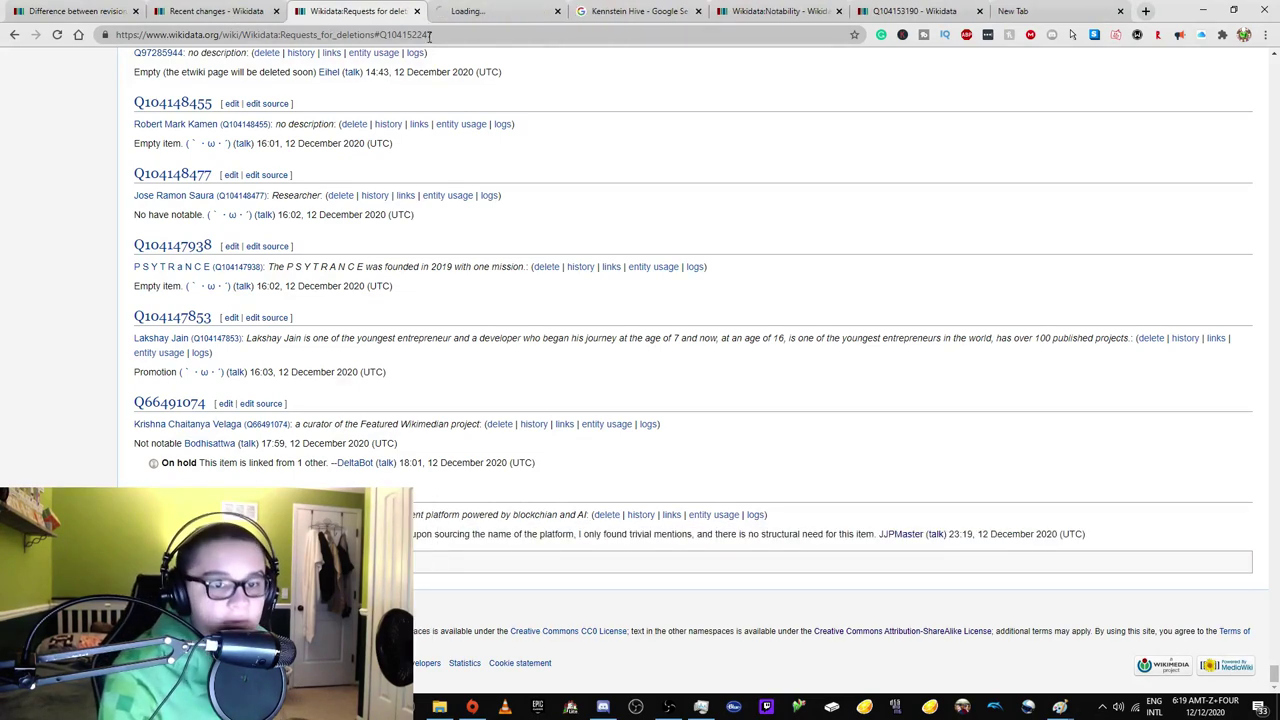
pyautogui.click(490, 11)
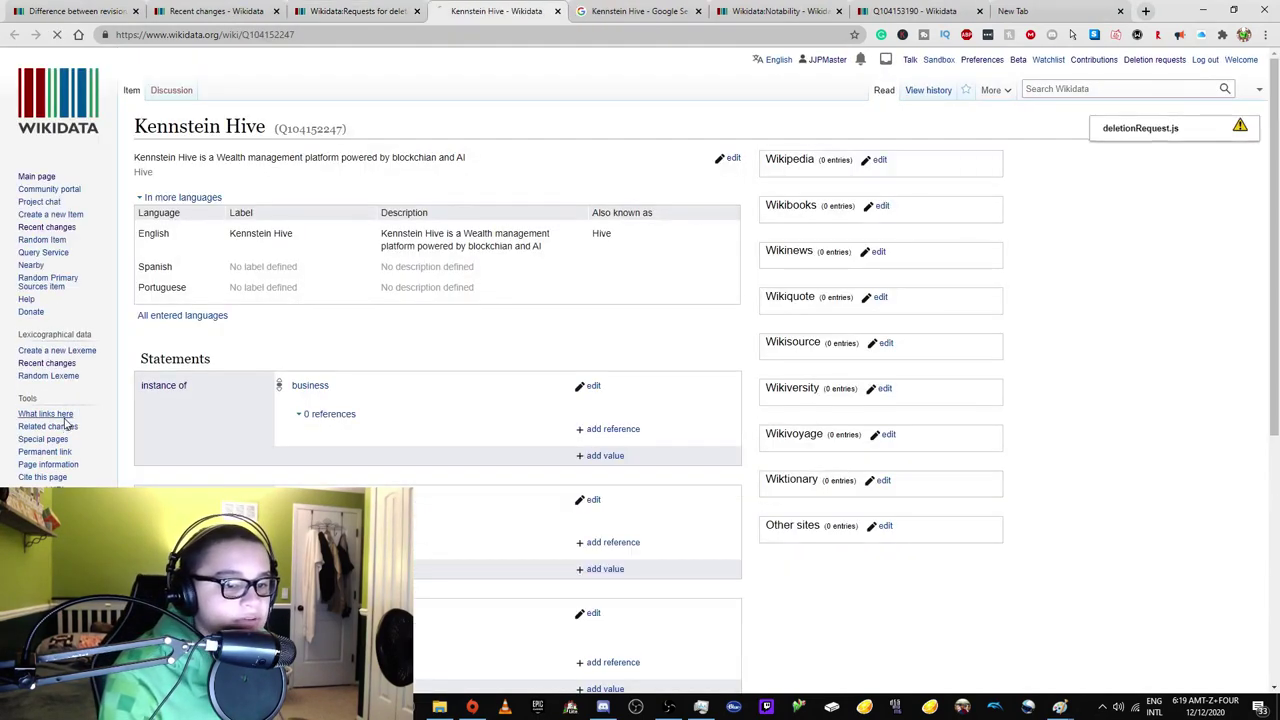
pyautogui.click(55, 413)
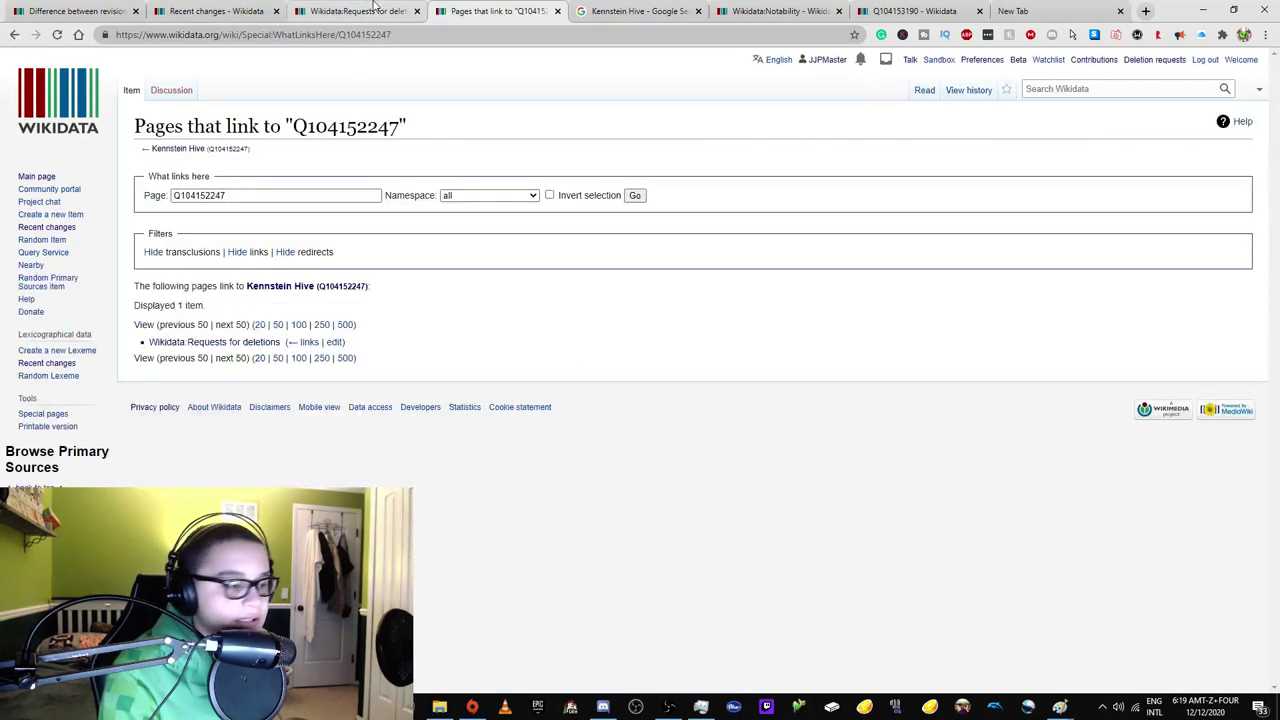
pyautogui.click(374, 11)
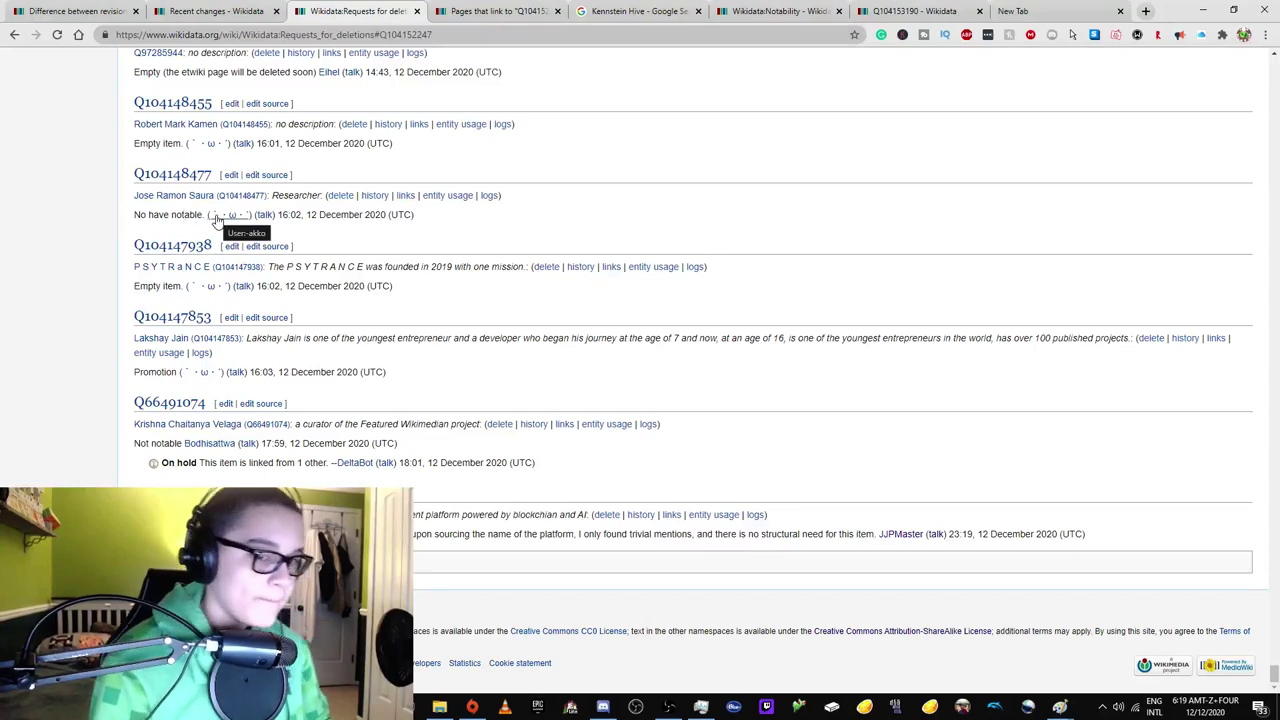
# Replace 'sourcing' with 'searching' in the Kennstein Hive request, closing unneeded background tabs.
pyautogui.scroll(1, 262, 187)
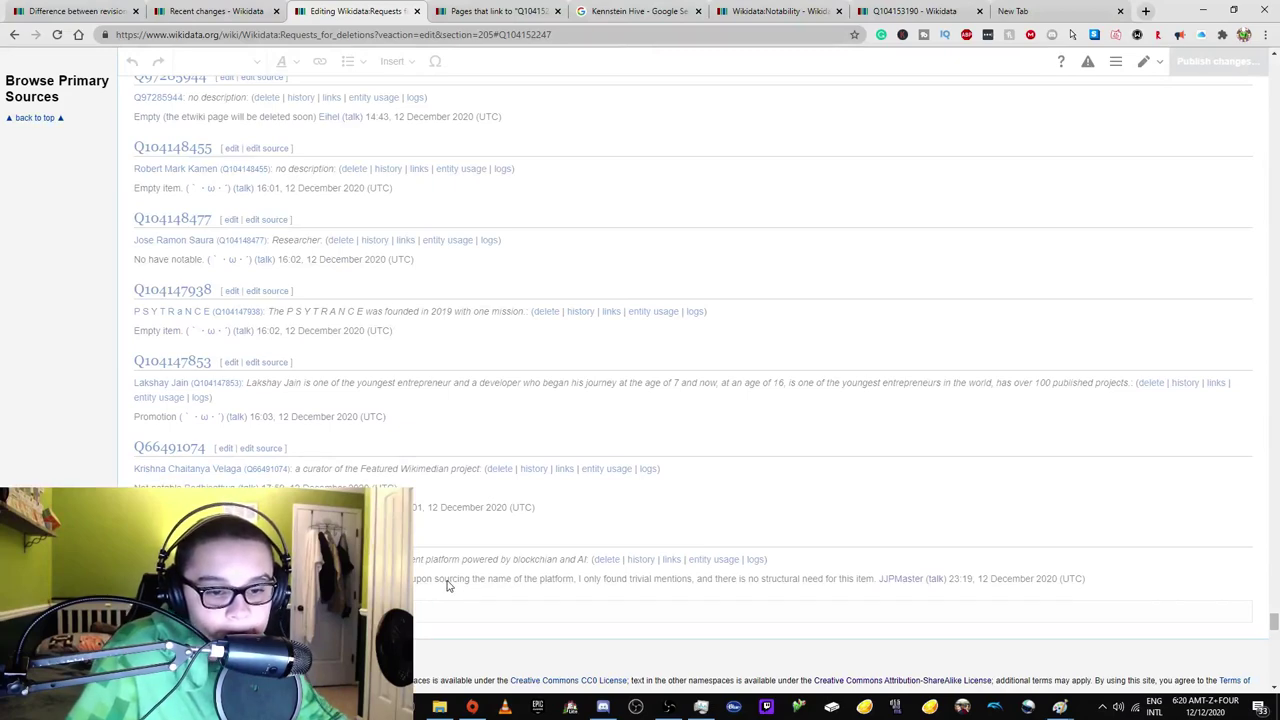
pyautogui.scroll(1, 447, 585)
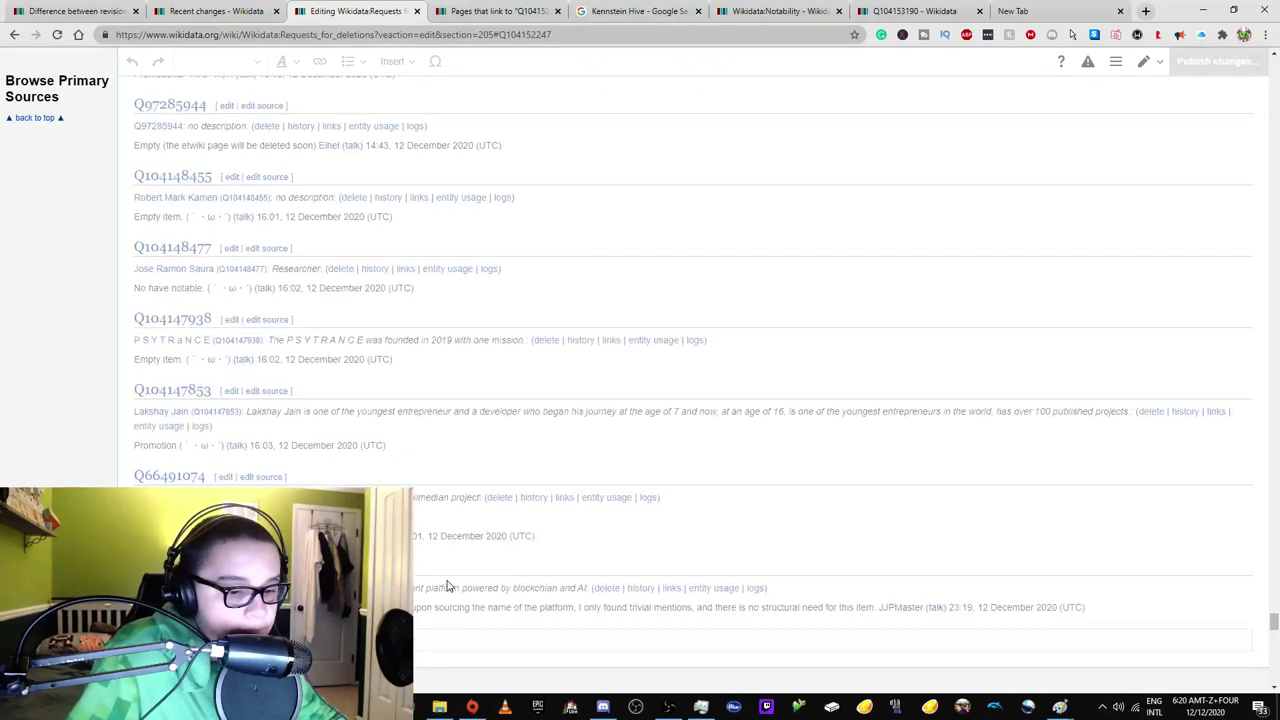
pyautogui.scroll(-2, 430, 418)
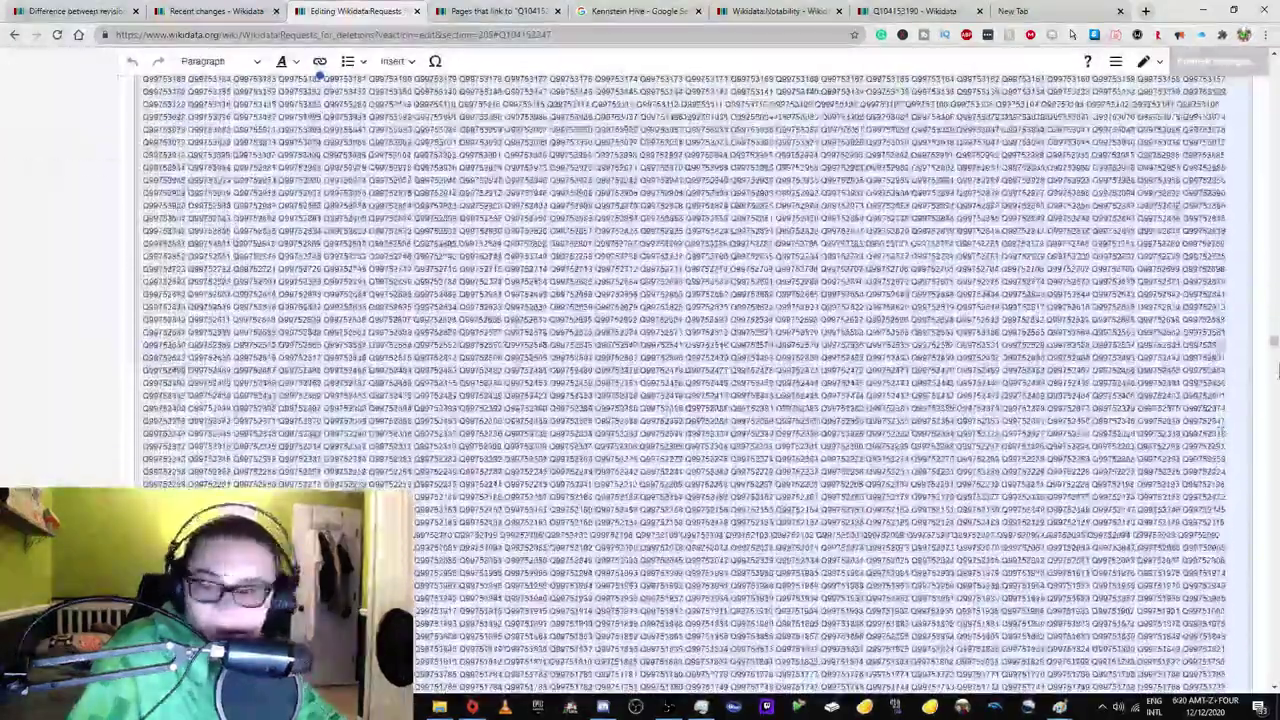
pyautogui.moveTo(1274, 387); pyautogui.dragTo(1274, 648)
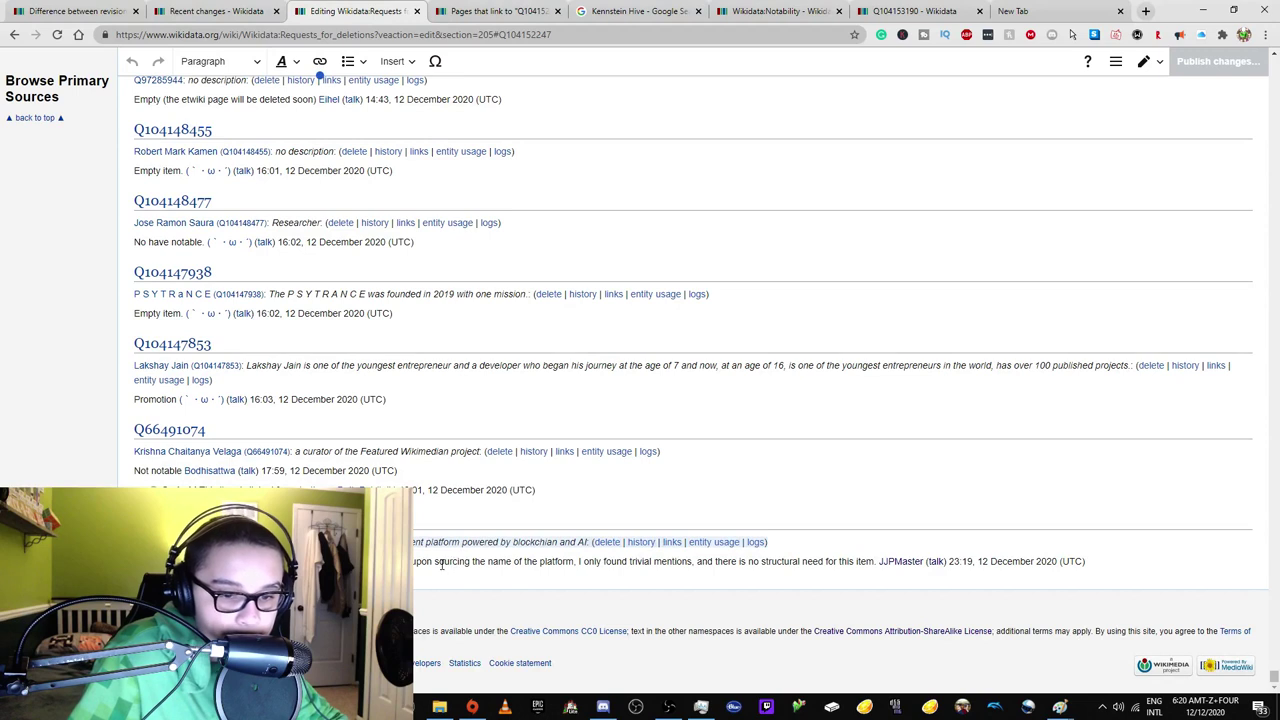
pyautogui.doubleClick(451, 561)
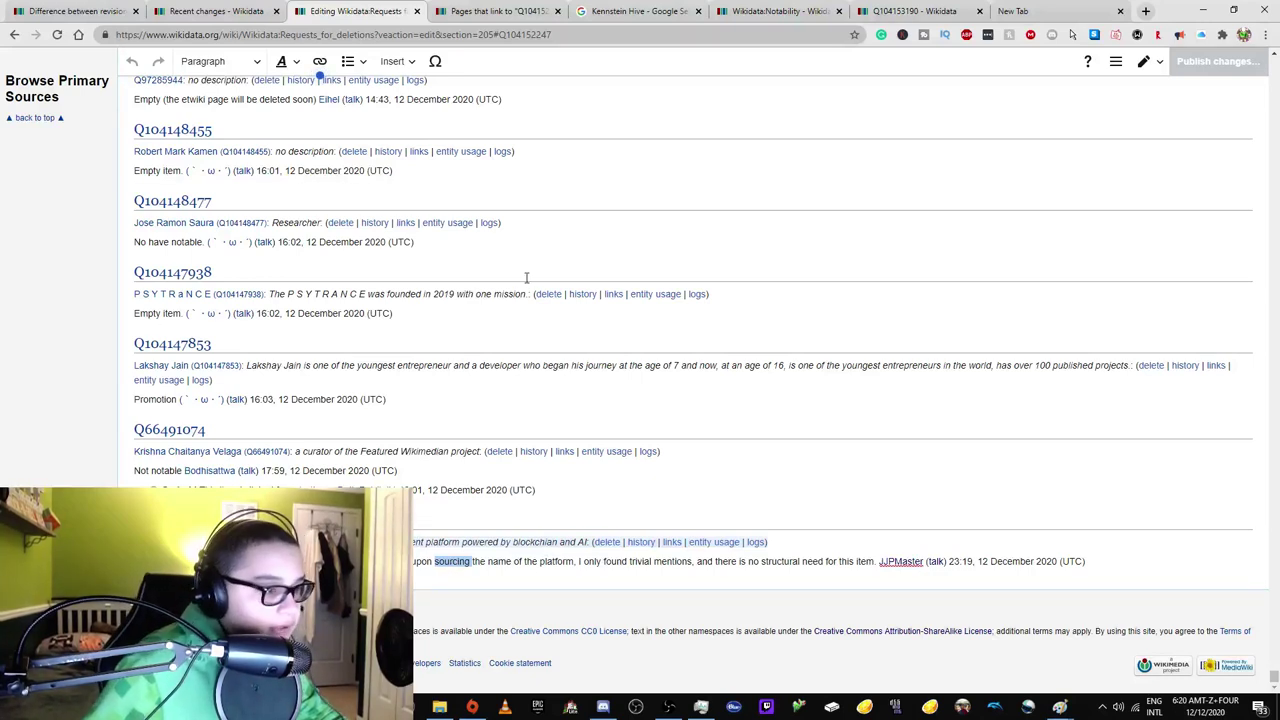
pyautogui.middleClick(557, 20)
pyautogui.write('searching')
pyautogui.middleClick(557, 20)
pyautogui.middleClick(557, 20)
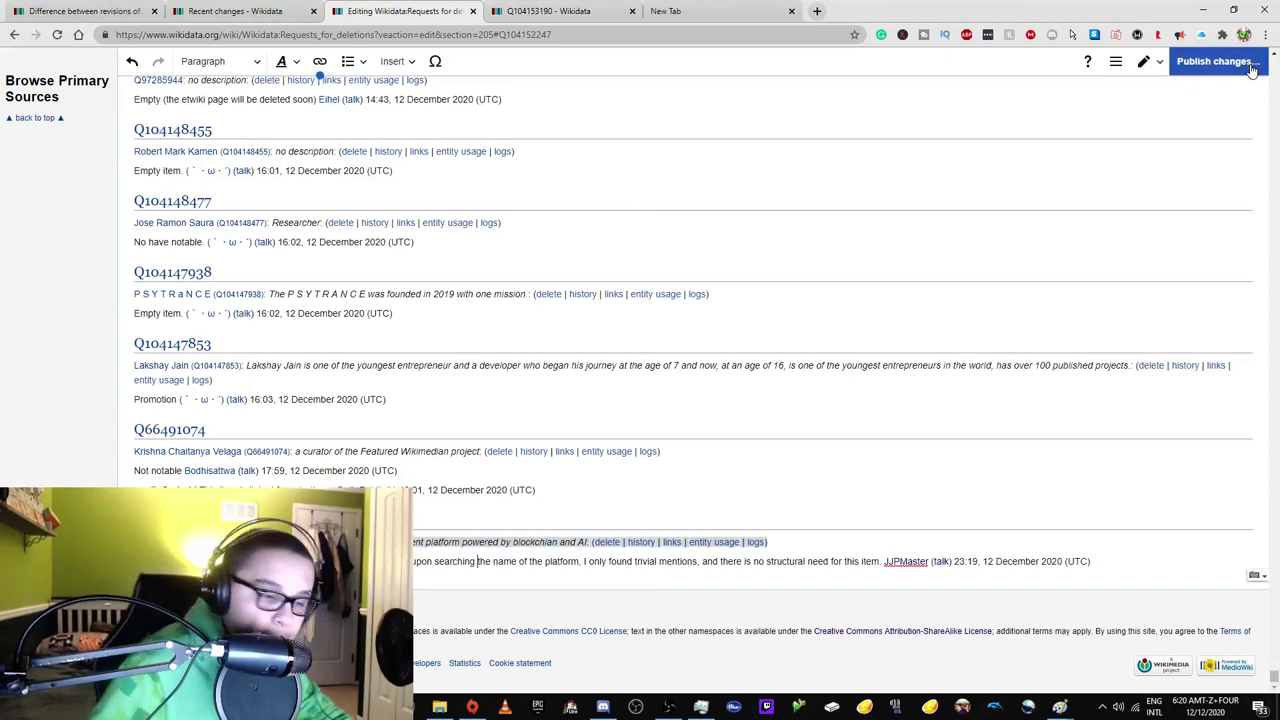
# Publish the corrected Kennstein Hive deletion request.
pyautogui.click(1218, 61)
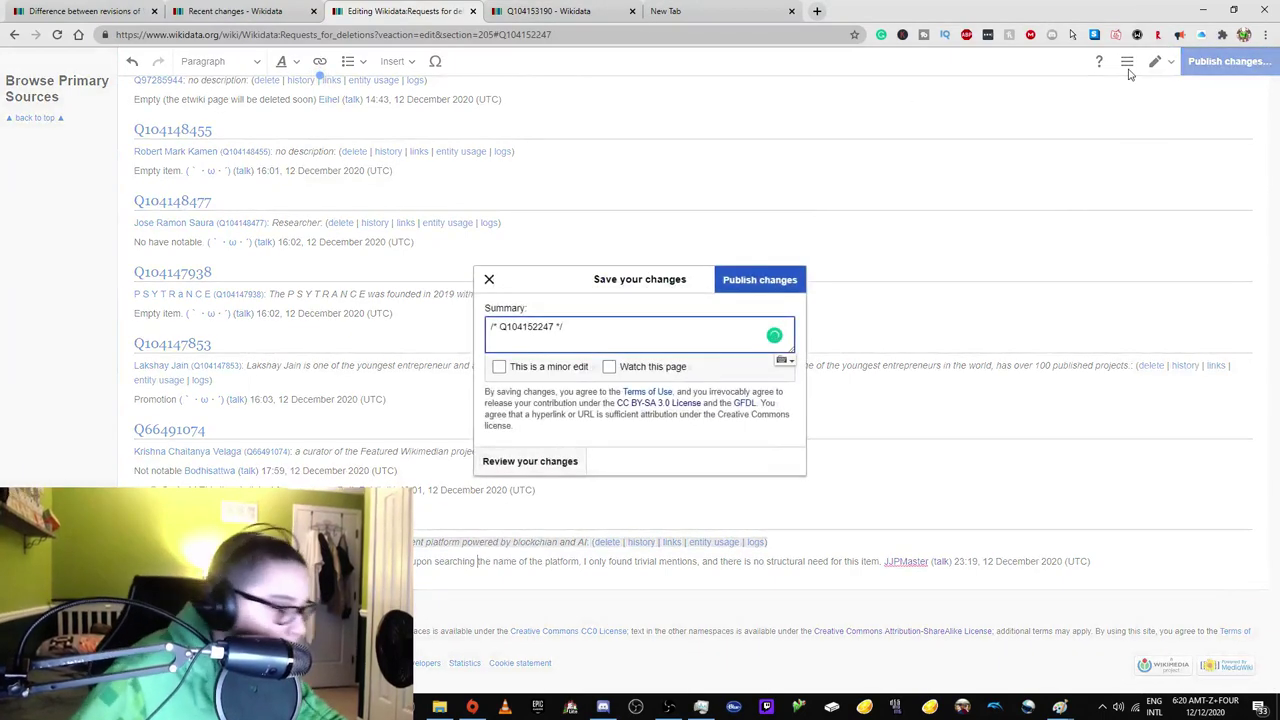
pyautogui.click(771, 281)
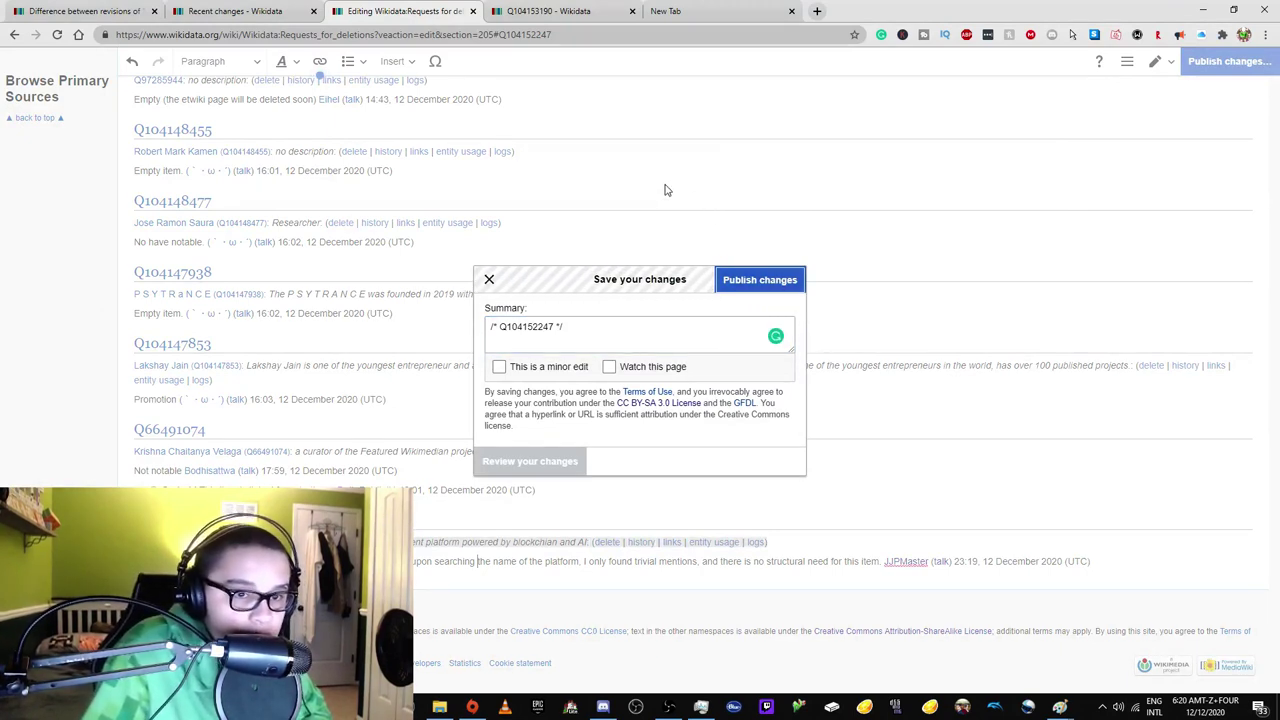
pyautogui.click(255, 11)
pyautogui.click(383, 8)
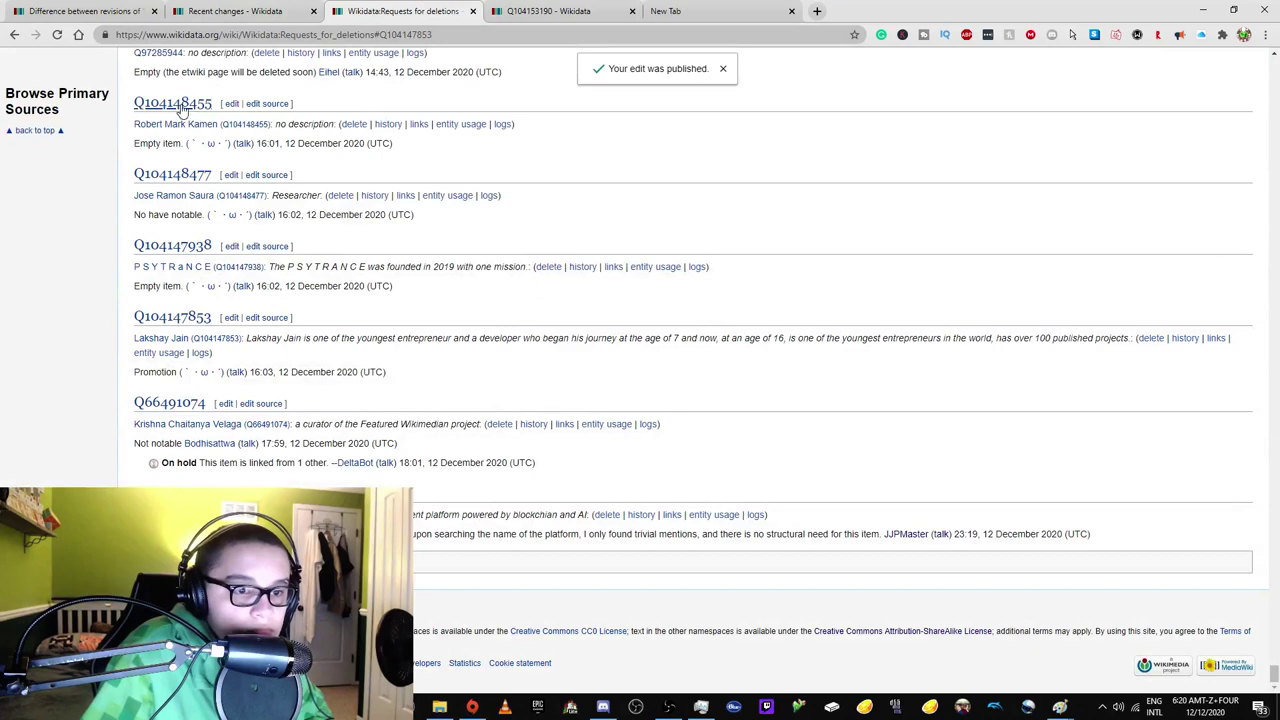
# Inspect listed items Q104148455 and Q97285944, including all languages entered for Q97285944.
pyautogui.scroll(1, 175, 118)
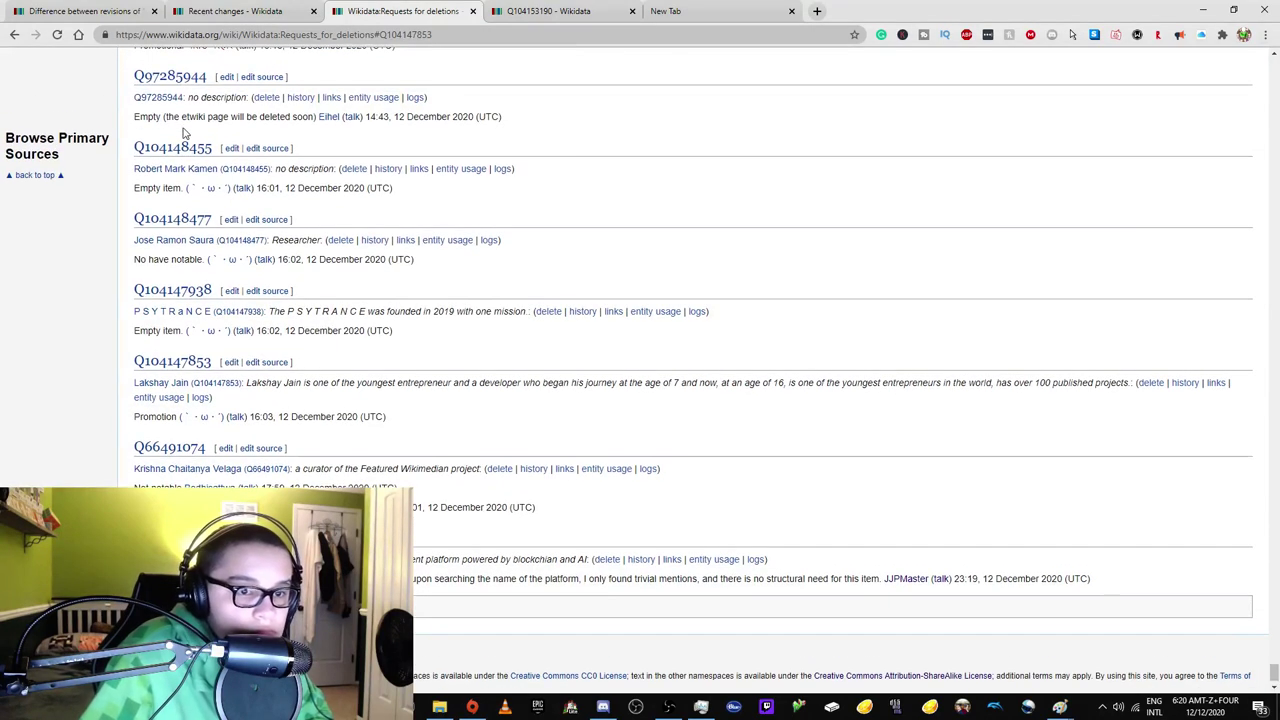
pyautogui.rightClick(167, 168)
pyautogui.click(230, 163)
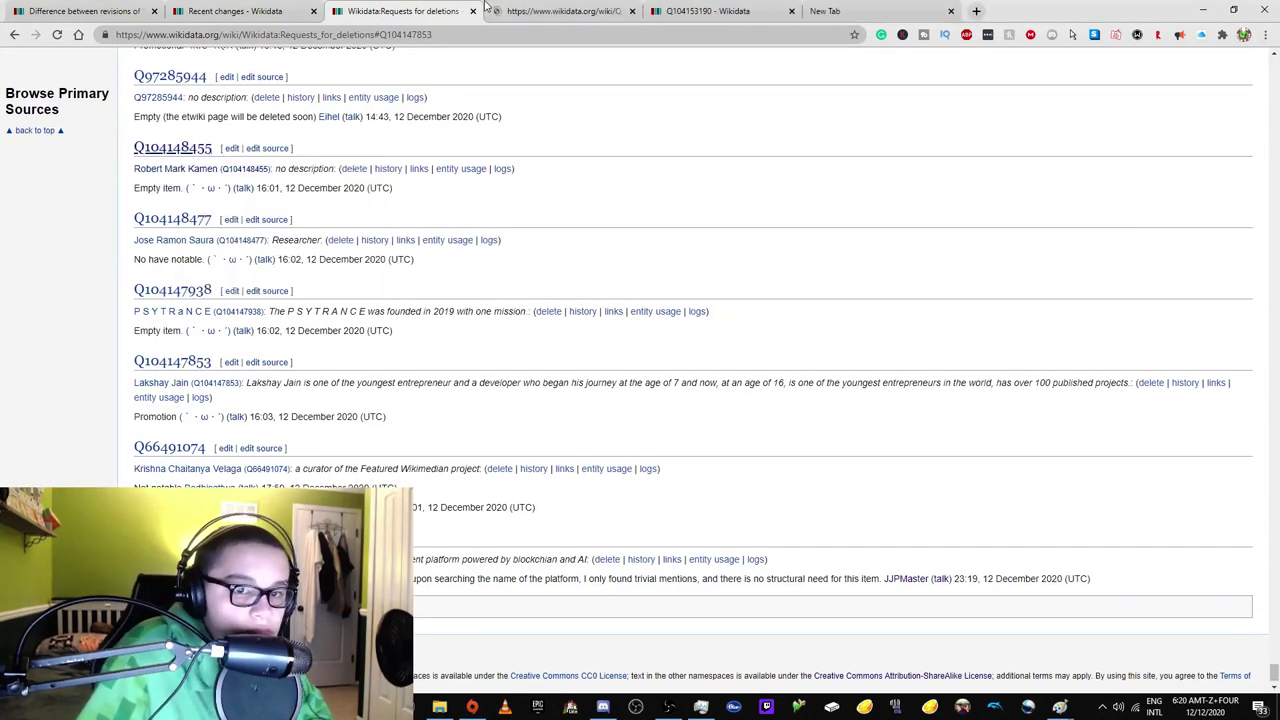
pyautogui.click(560, 11)
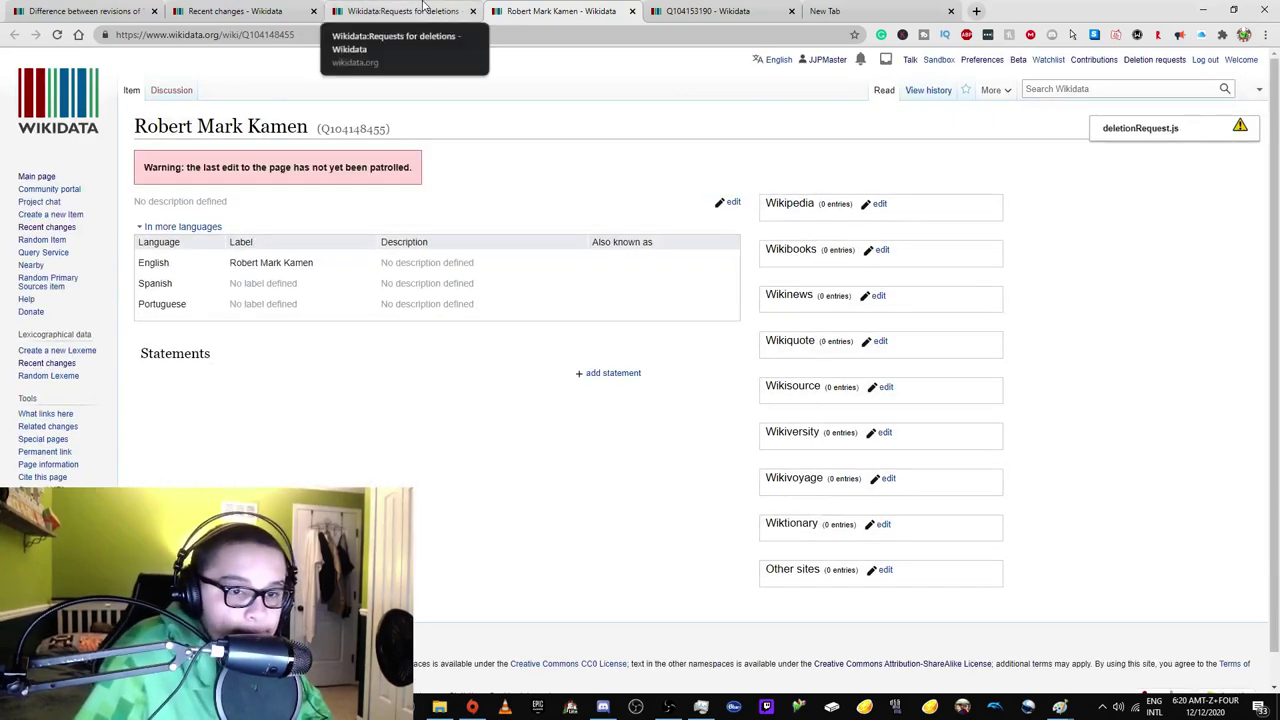
pyautogui.click(402, 12)
pyautogui.rightClick(191, 77)
pyautogui.click(249, 85)
pyautogui.click(700, 11)
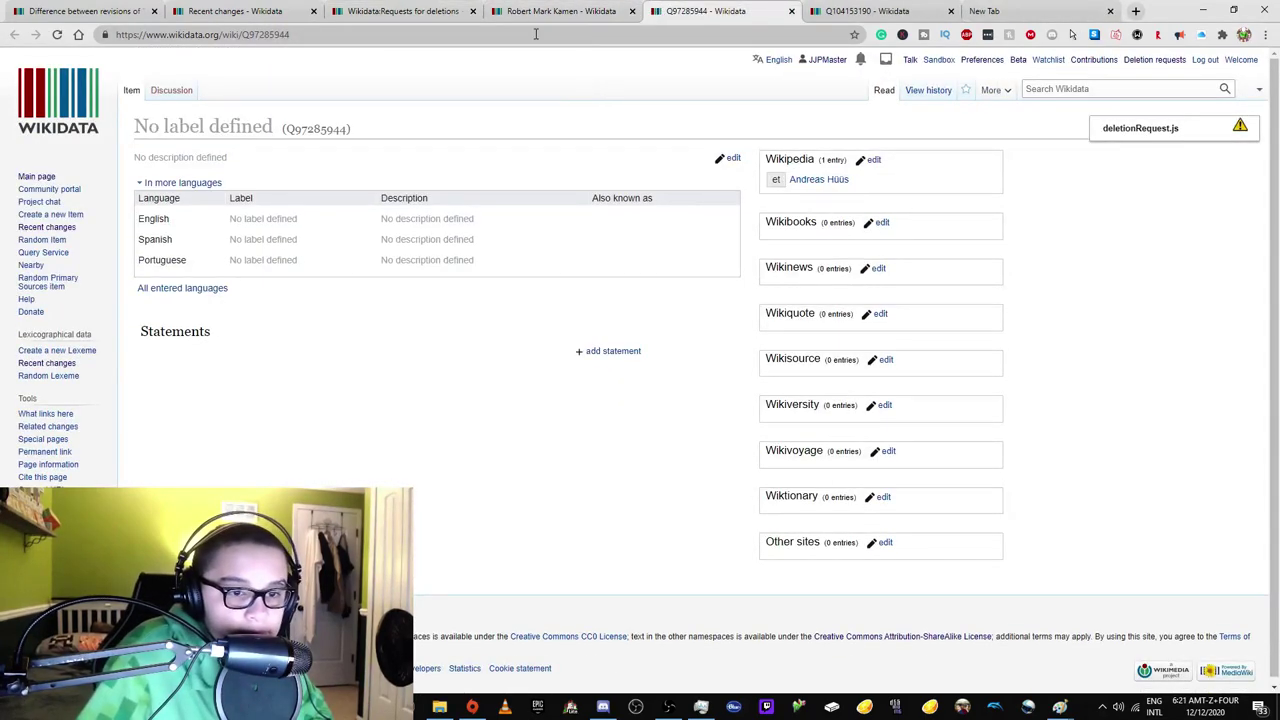
pyautogui.click(185, 289)
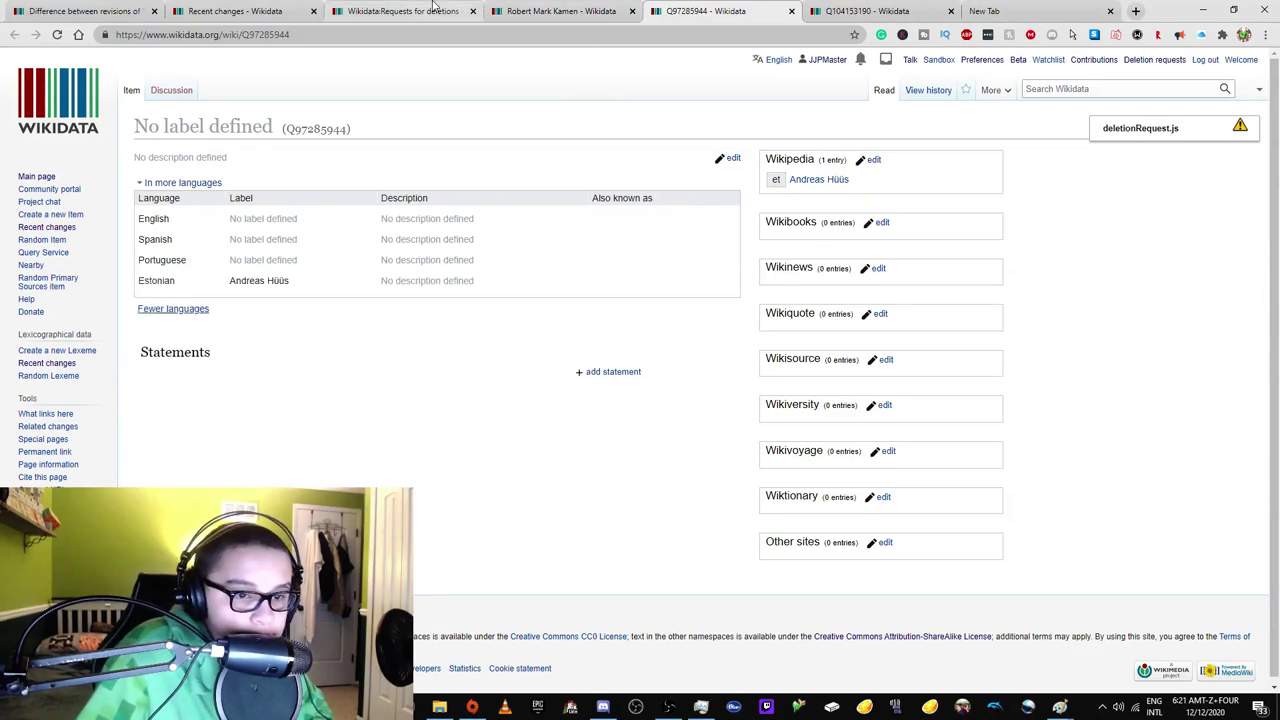
pyautogui.click(400, 11)
pyautogui.scroll(4, 488, 250)
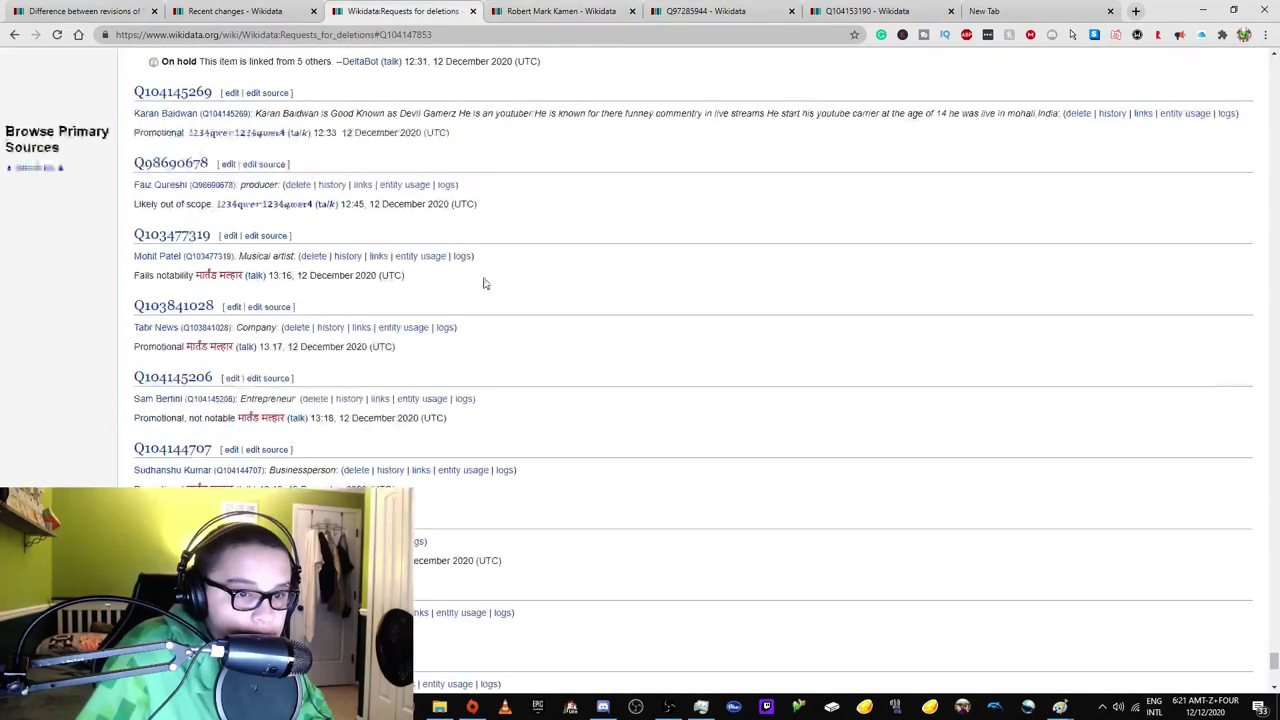
# Visit Wikidata:EMPTY, then read the Wikidata:DELETE deletion policy page.
pyautogui.click(337, 35)
pyautogui.moveTo(337, 35); pyautogui.dragTo(432, 35)
pyautogui.write('EMPTY')
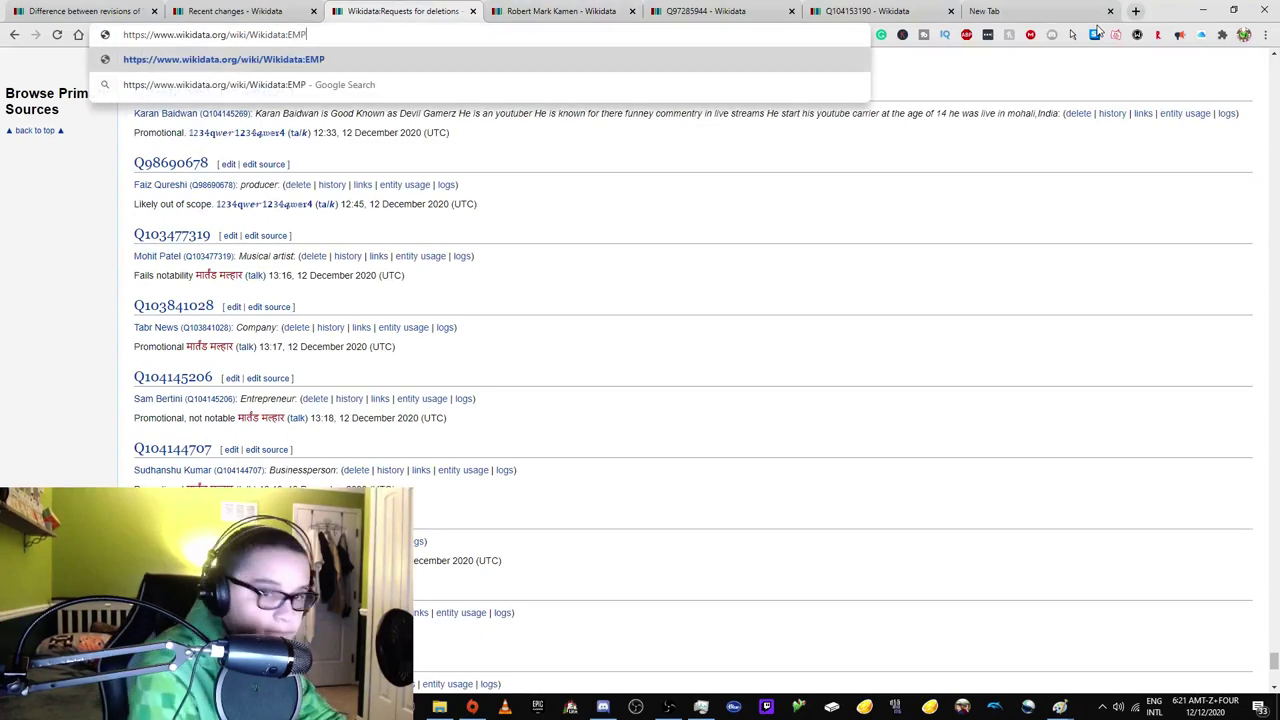
pyautogui.press('Return')
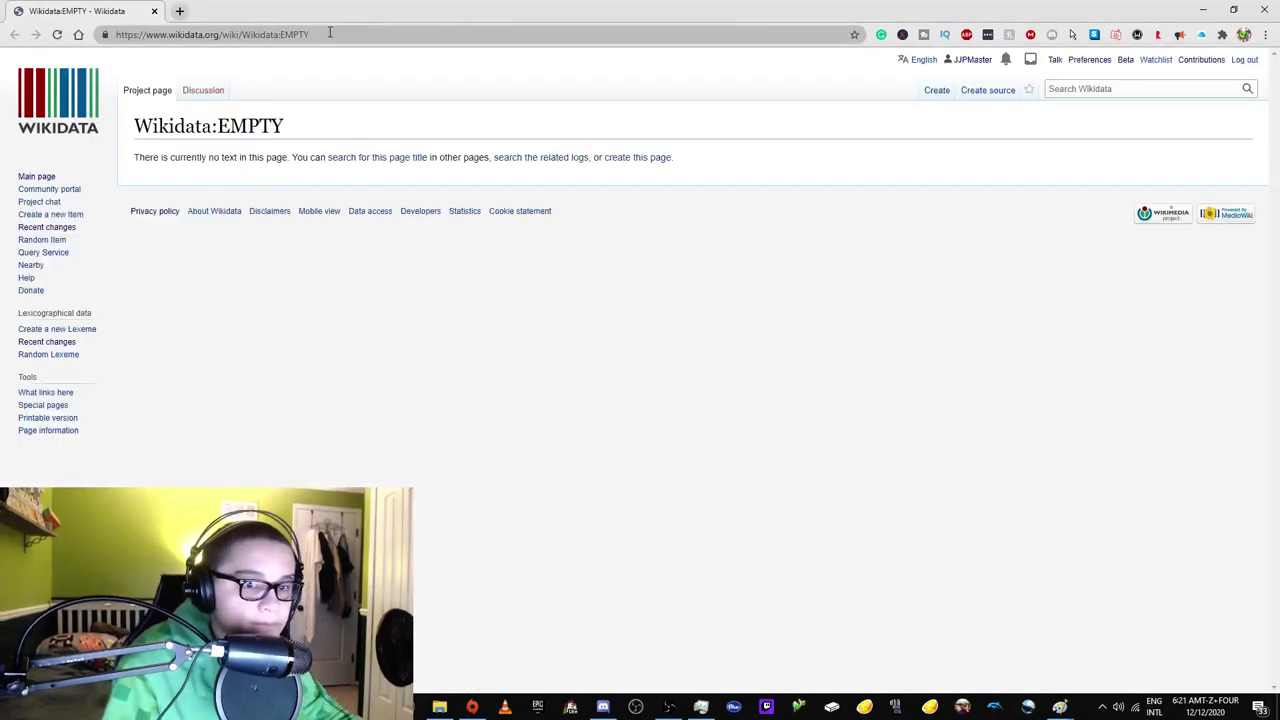
pyautogui.moveTo(312, 35); pyautogui.dragTo(243, 35)
pyautogui.click(286, 35)
pyautogui.write('DELETE')
pyautogui.press('Return')
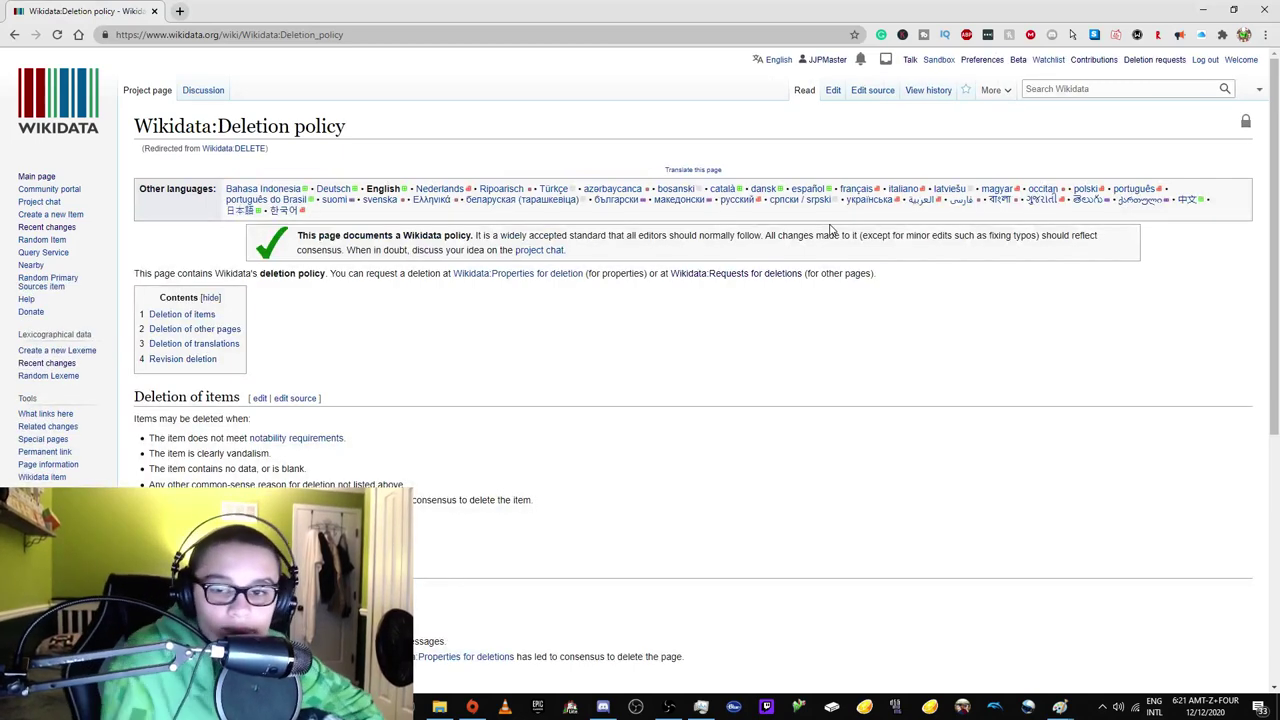
pyautogui.scroll(-3, 565, 302)
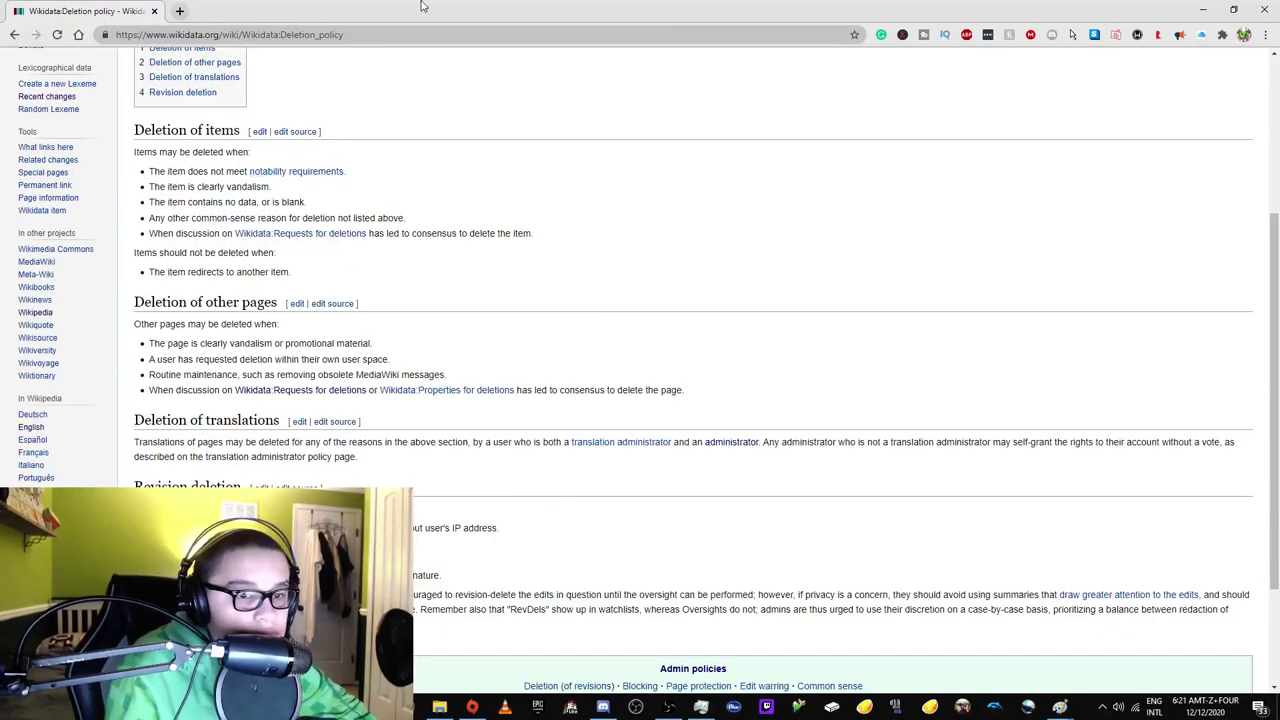
# Open new item Q104153400 from Recent changes in its own tab.
pyautogui.moveTo(421, 5); pyautogui.dragTo(427, 8)
pyautogui.click(90, 10)
pyautogui.click(230, 11)
pyautogui.rightClick(268, 257)
pyautogui.click(320, 262)
pyautogui.click(300, 11)
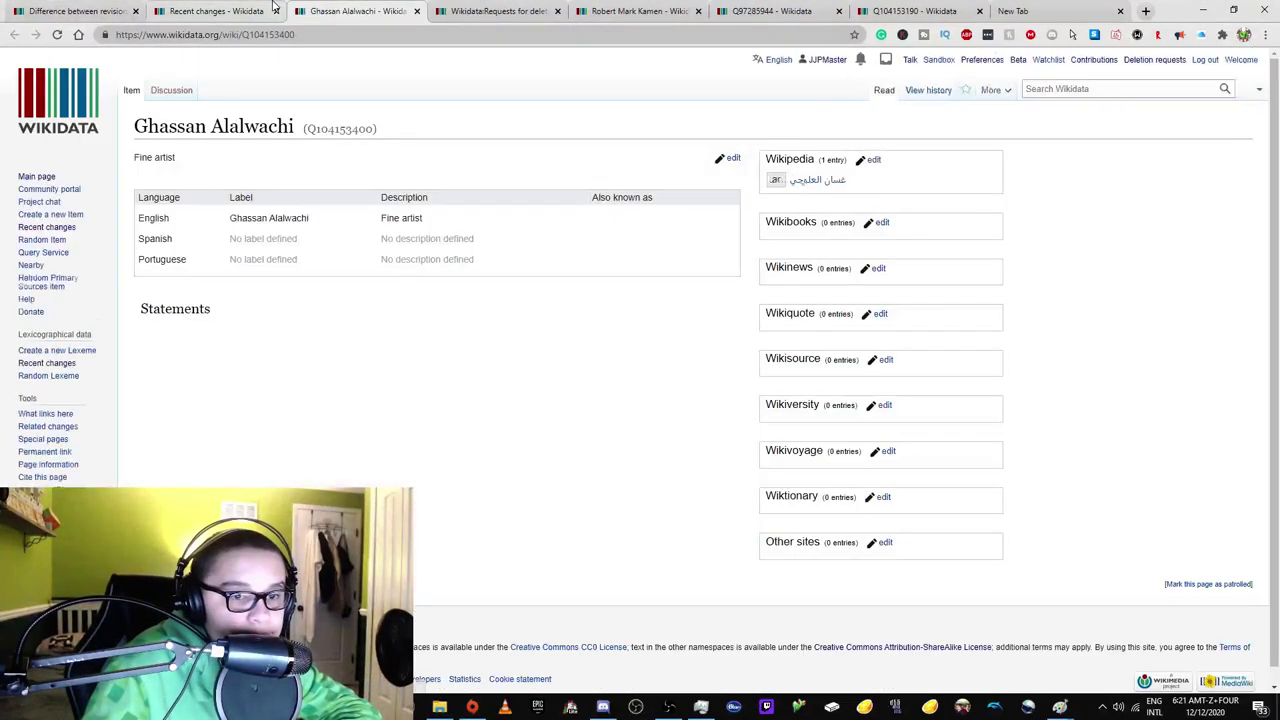
# Review the 2020–21 UAE President's Cup item and close the reviewed Q104153400 tab.
pyautogui.click(258, 10)
pyautogui.rightClick(296, 300)
pyautogui.click(322, 314)
pyautogui.click(382, 11)
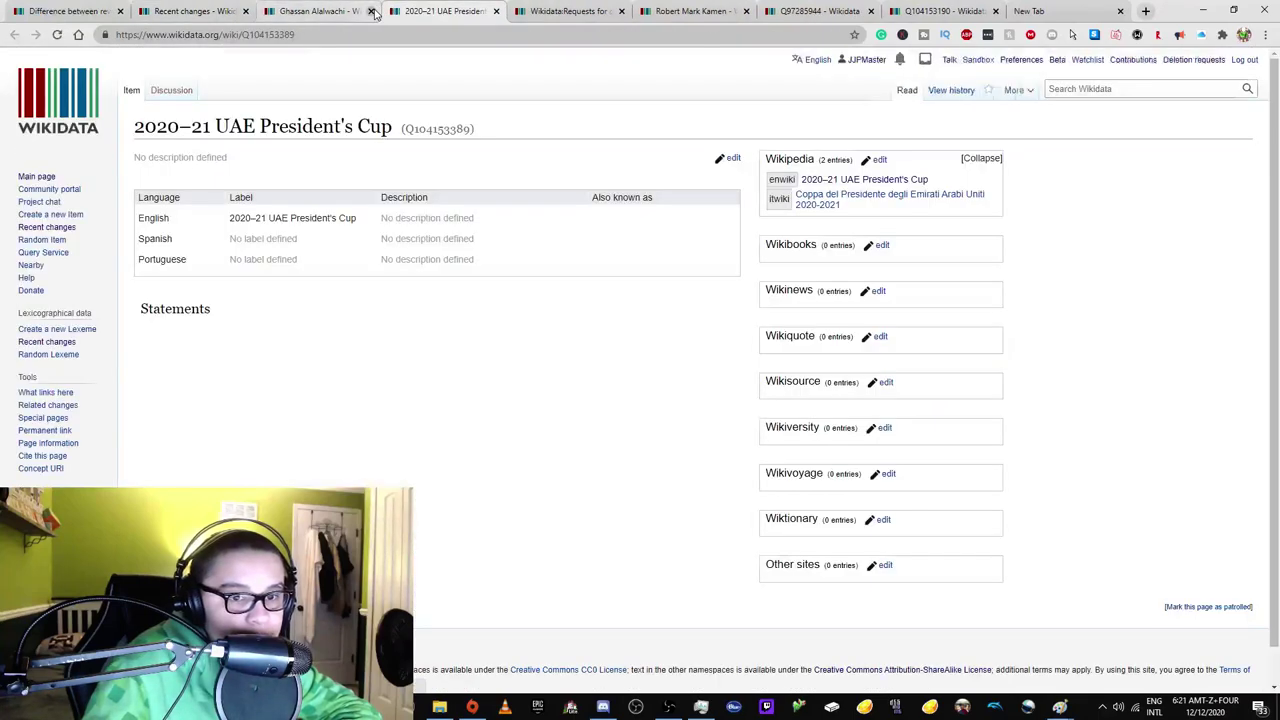
pyautogui.click(371, 11)
# Open item Q104153294 from Recent changes and show its labels in more languages.
pyautogui.click(205, 11)
pyautogui.scroll(-1, 281, 350)
pyautogui.rightClick(240, 256)
pyautogui.click(264, 268)
pyautogui.click(440, 11)
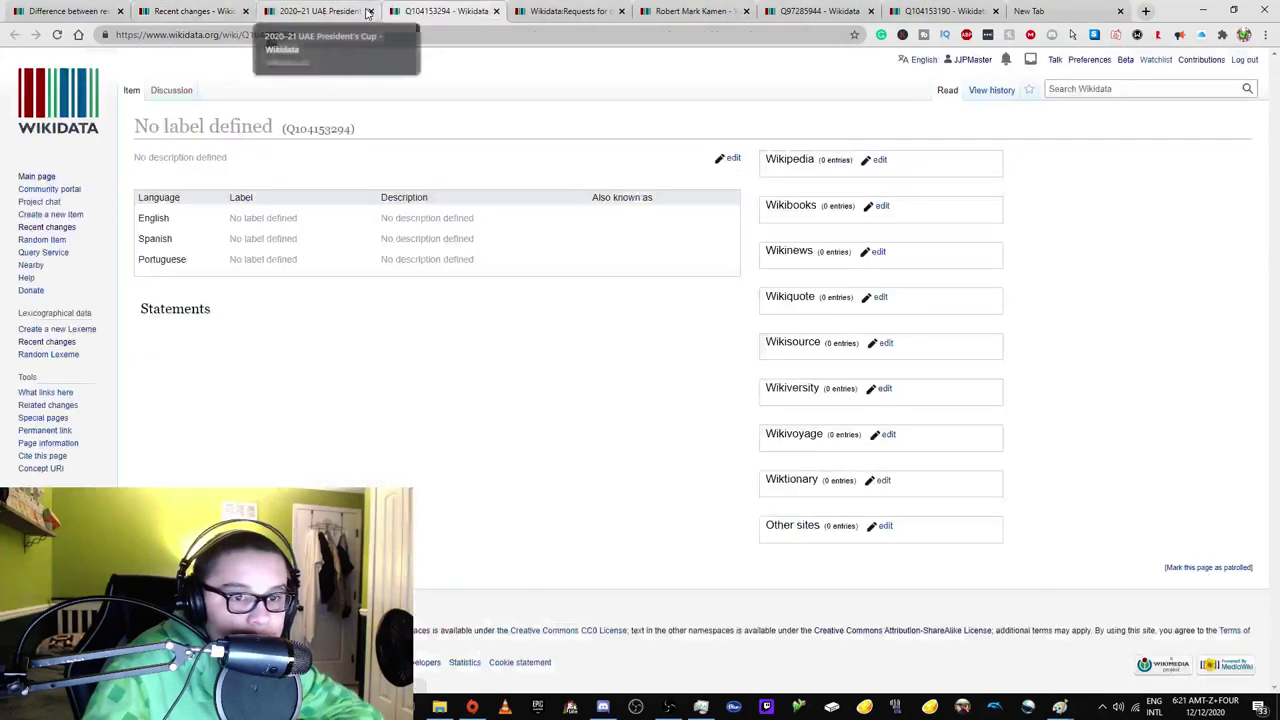
pyautogui.click(175, 333)
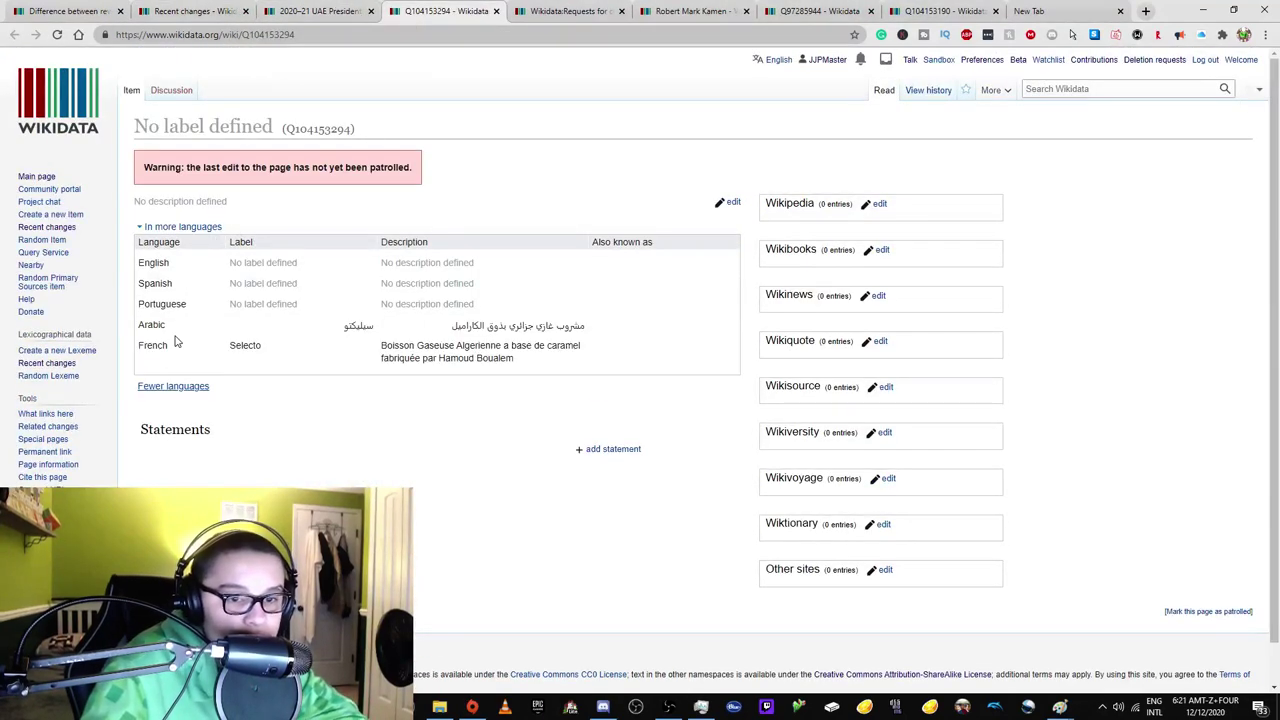
# Open the Kennstein Hive item in its own tab and close the reviewed item tabs.
pyautogui.click(254, 11)
pyautogui.scroll(-5, 280, 250)
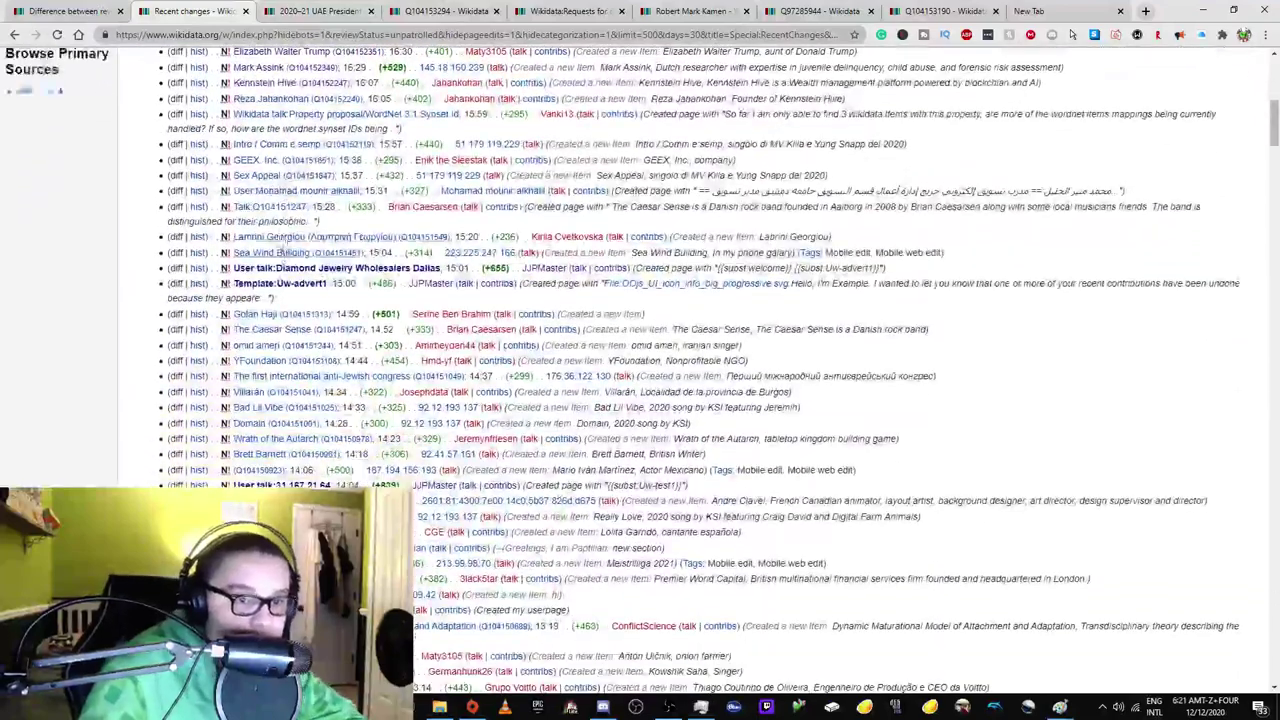
pyautogui.scroll(1, 280, 250)
pyautogui.moveTo(275, 413); pyautogui.dragTo(460, 10)
pyautogui.click(333, 11)
pyautogui.click(285, 11)
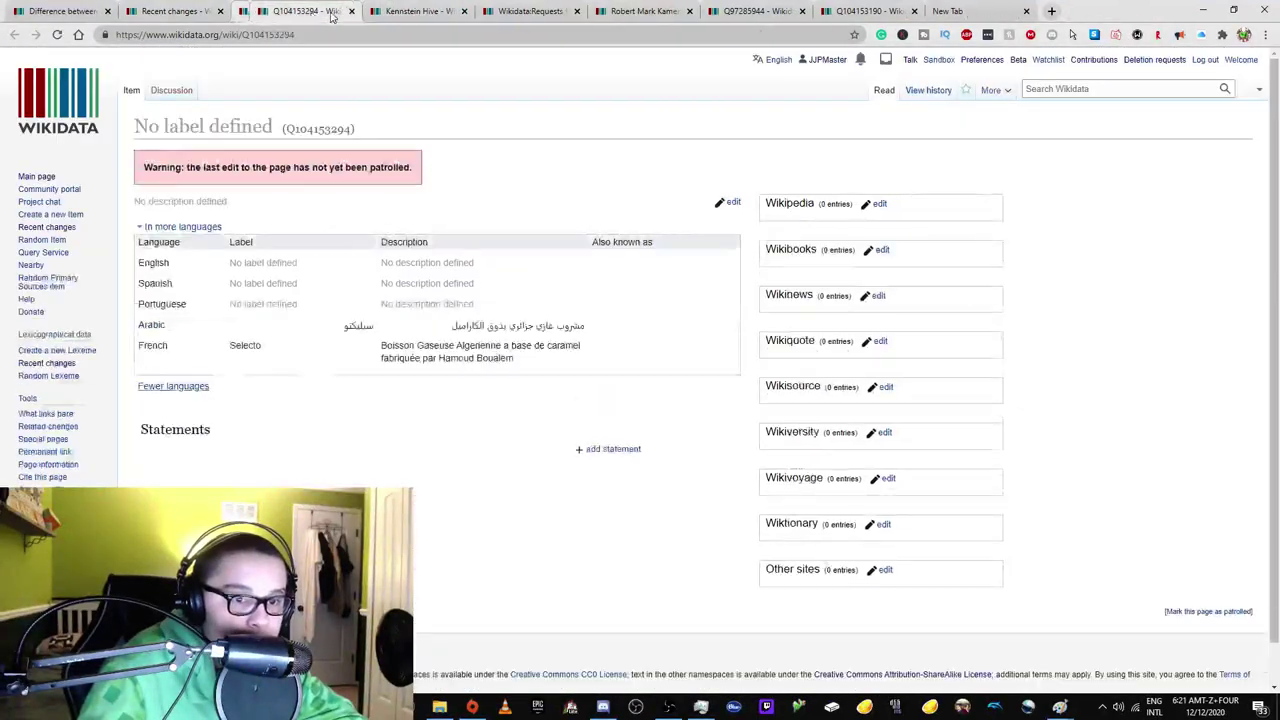
pyautogui.click(333, 11)
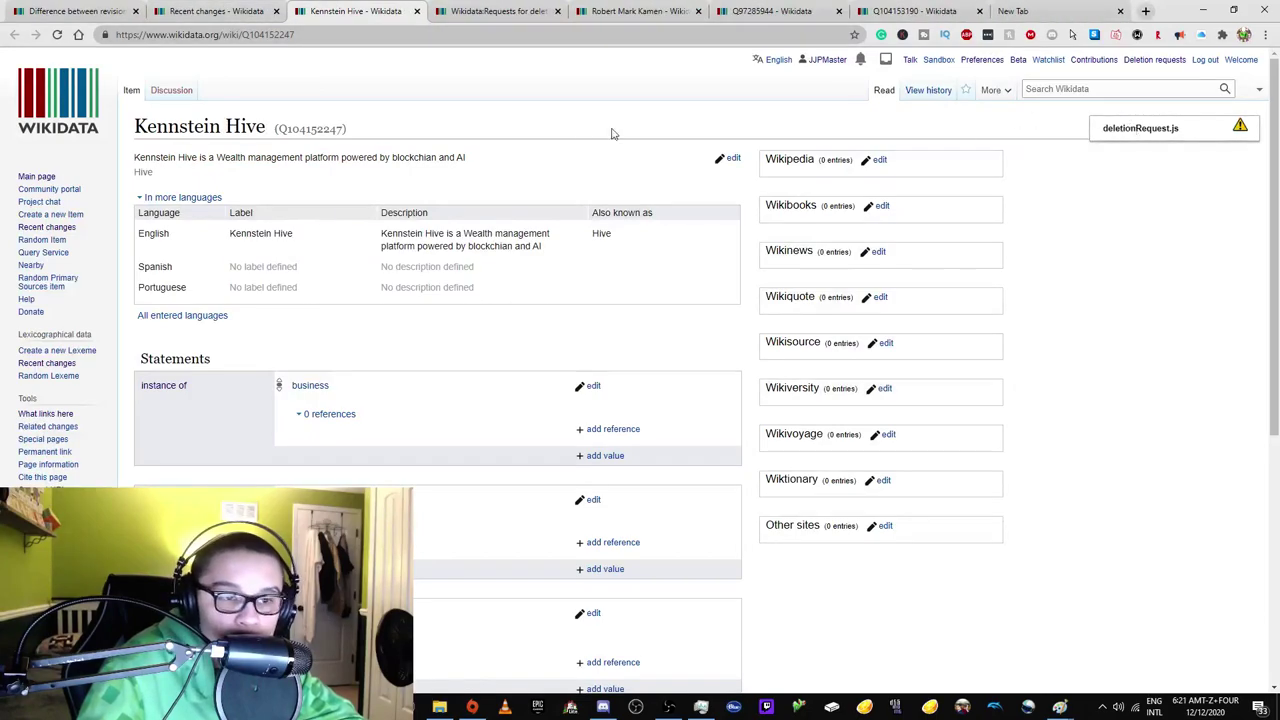
# Open the new '333' item and its linked Simple English Wikipedia article in separate tabs.
pyautogui.click(215, 11)
pyautogui.rightClick(270, 341)
pyautogui.click(310, 362)
pyautogui.click(430, 11)
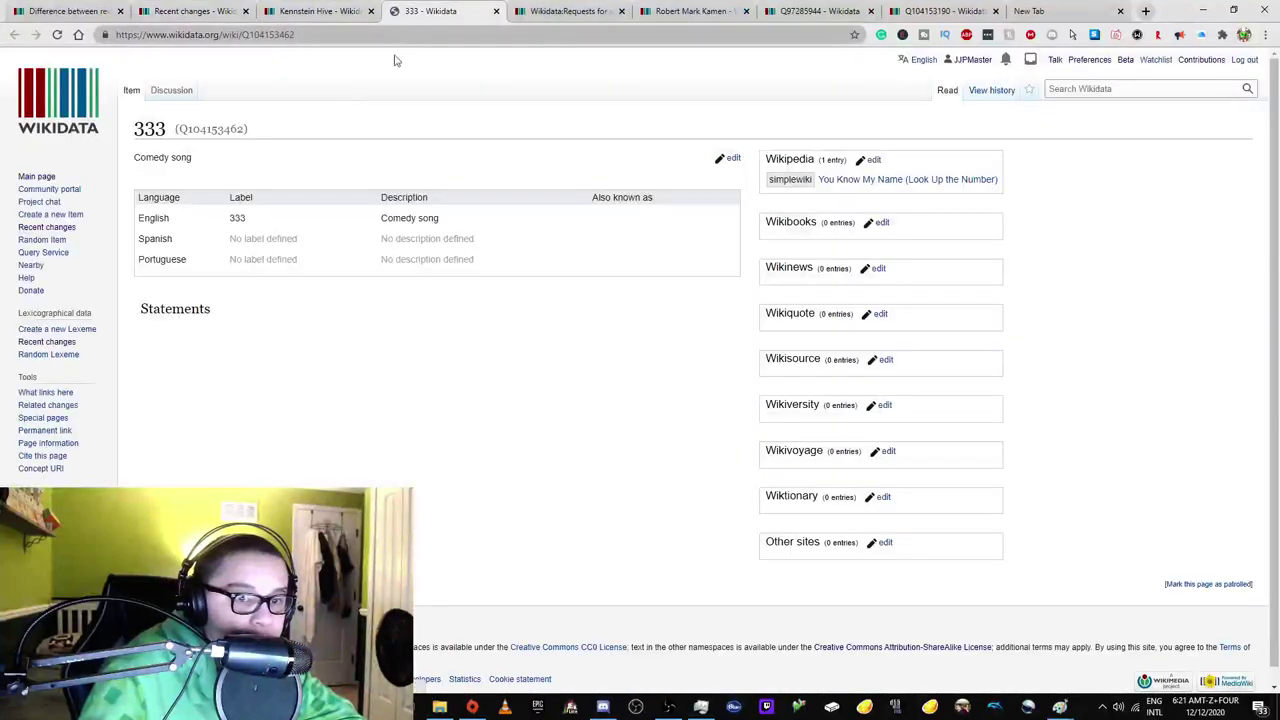
pyautogui.rightClick(838, 230)
pyautogui.click(872, 236)
pyautogui.click(466, 10)
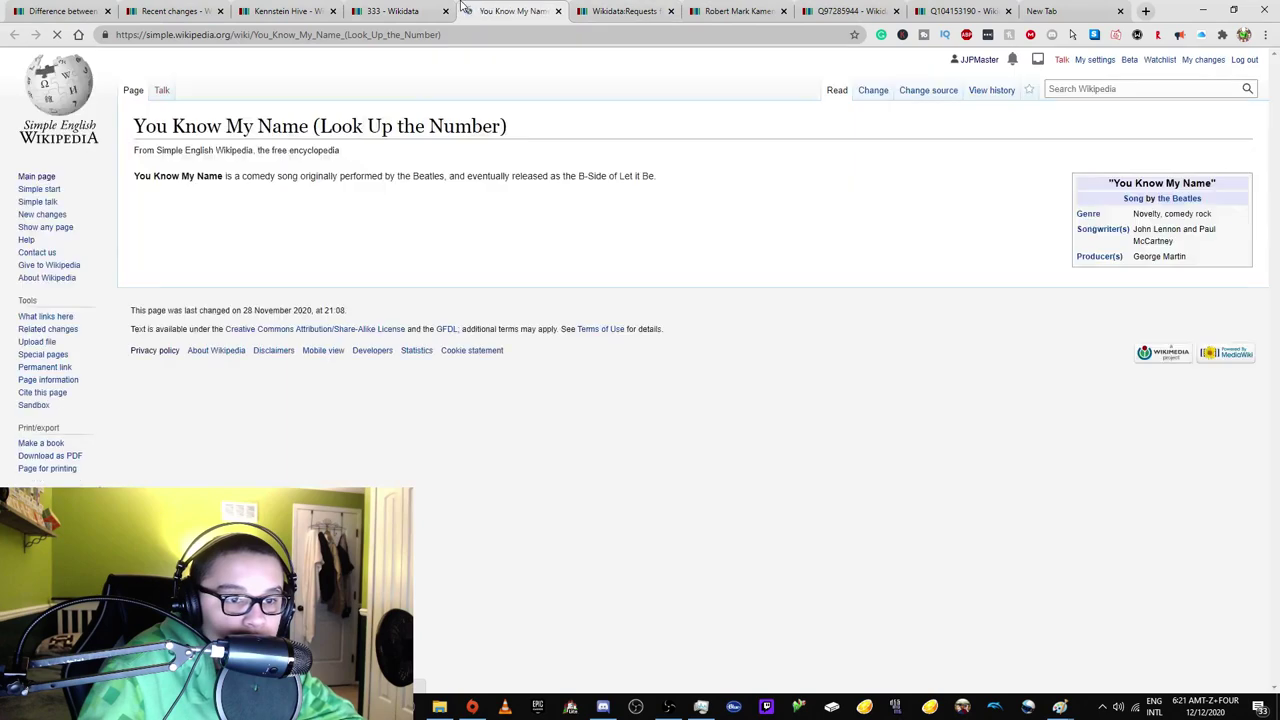
pyautogui.click(395, 11)
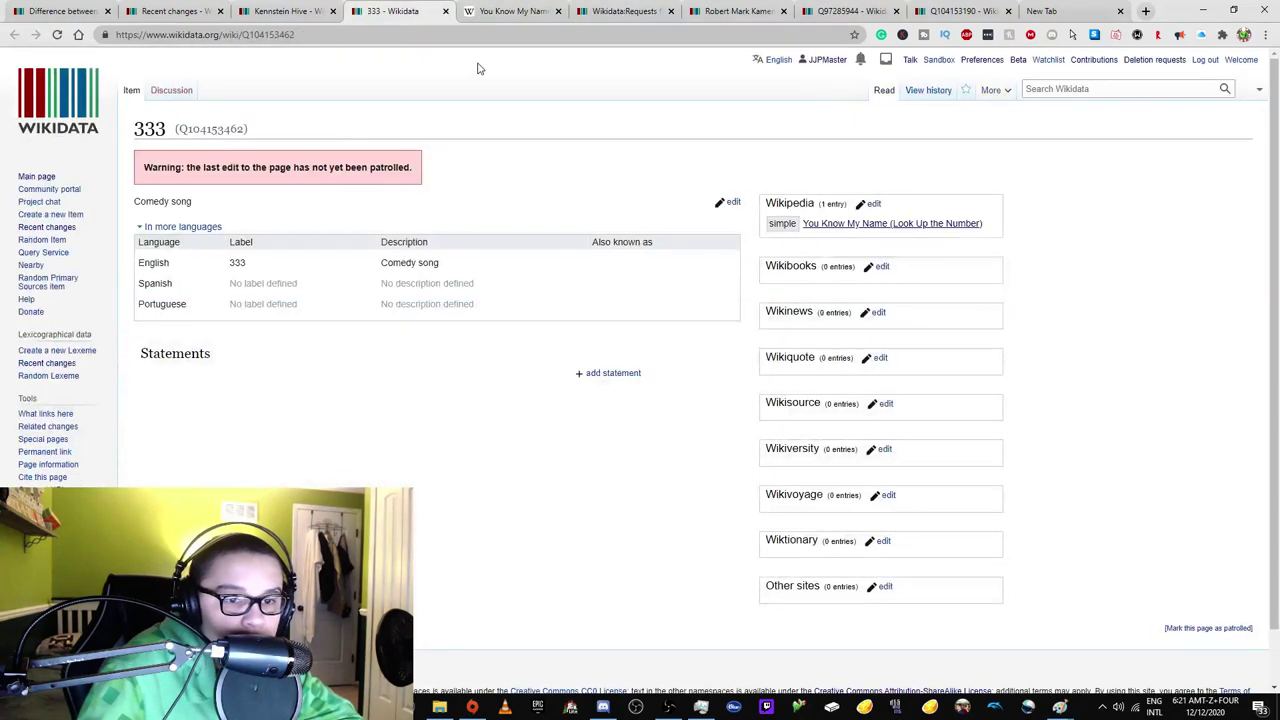
# Check the revision histories of the Simple Wikipedia article and the 333 item.
pyautogui.click(547, 8)
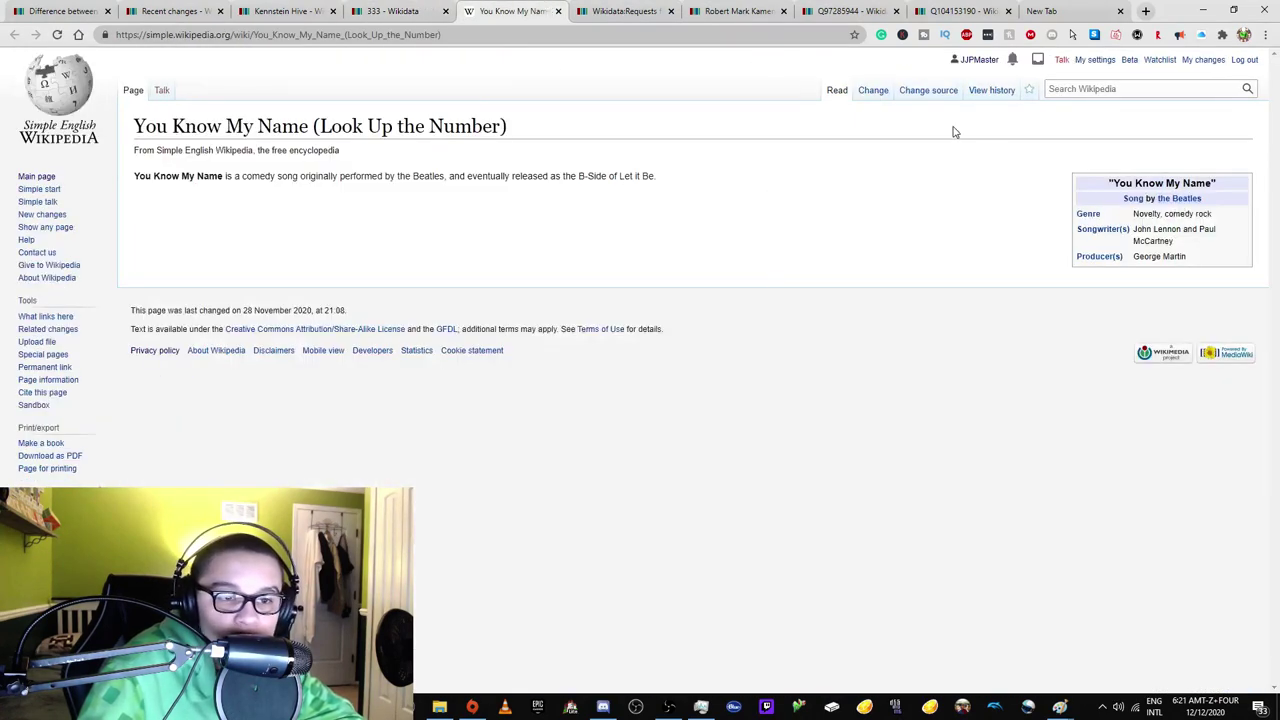
pyautogui.click(989, 93)
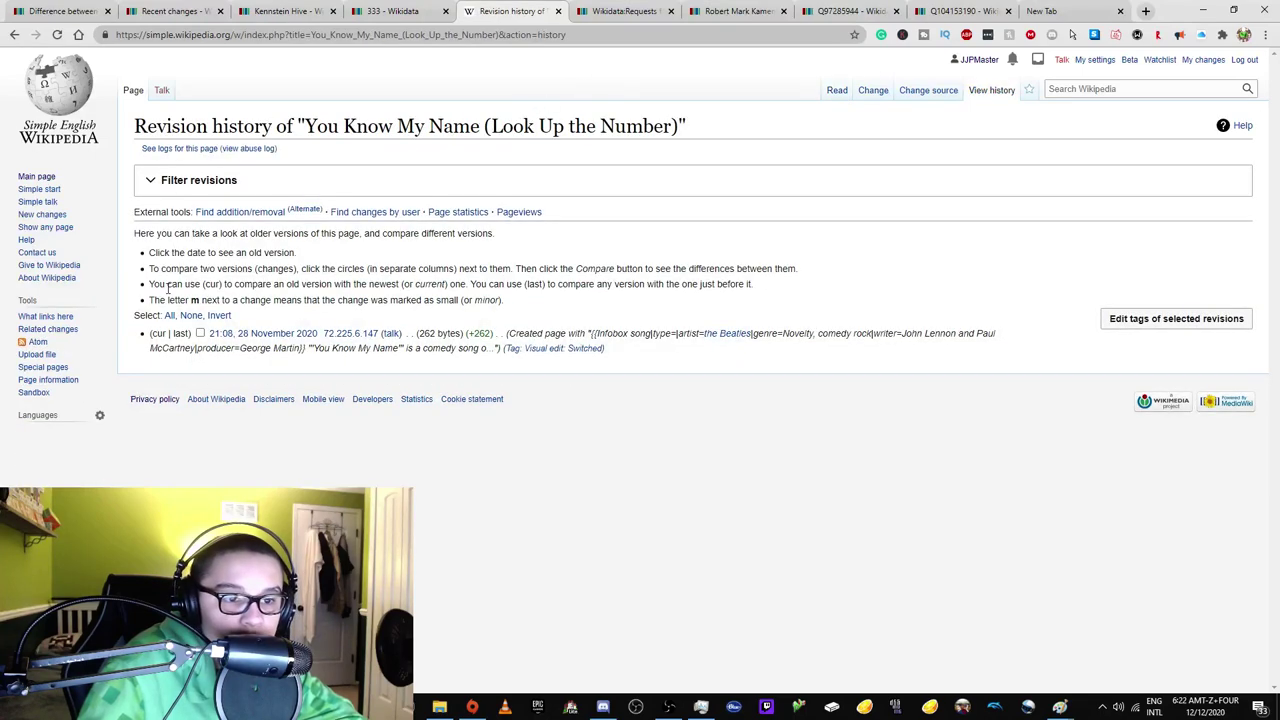
pyautogui.click(452, 8)
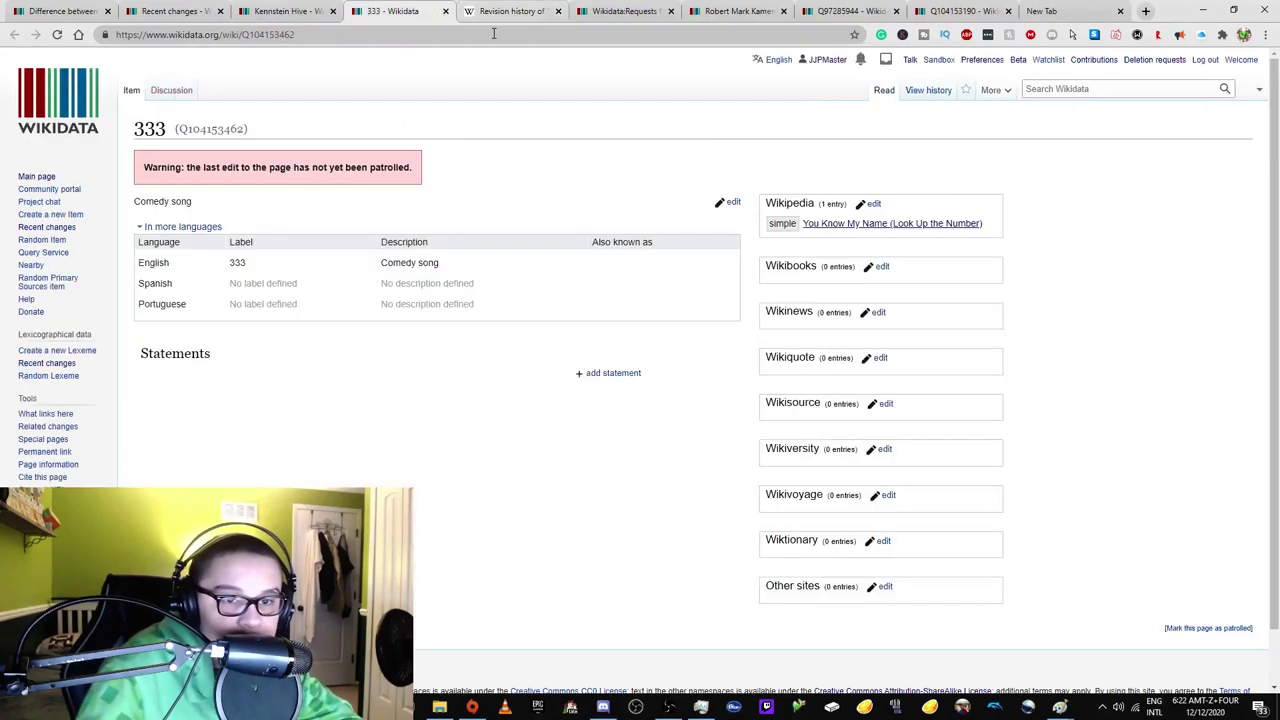
pyautogui.click(914, 95)
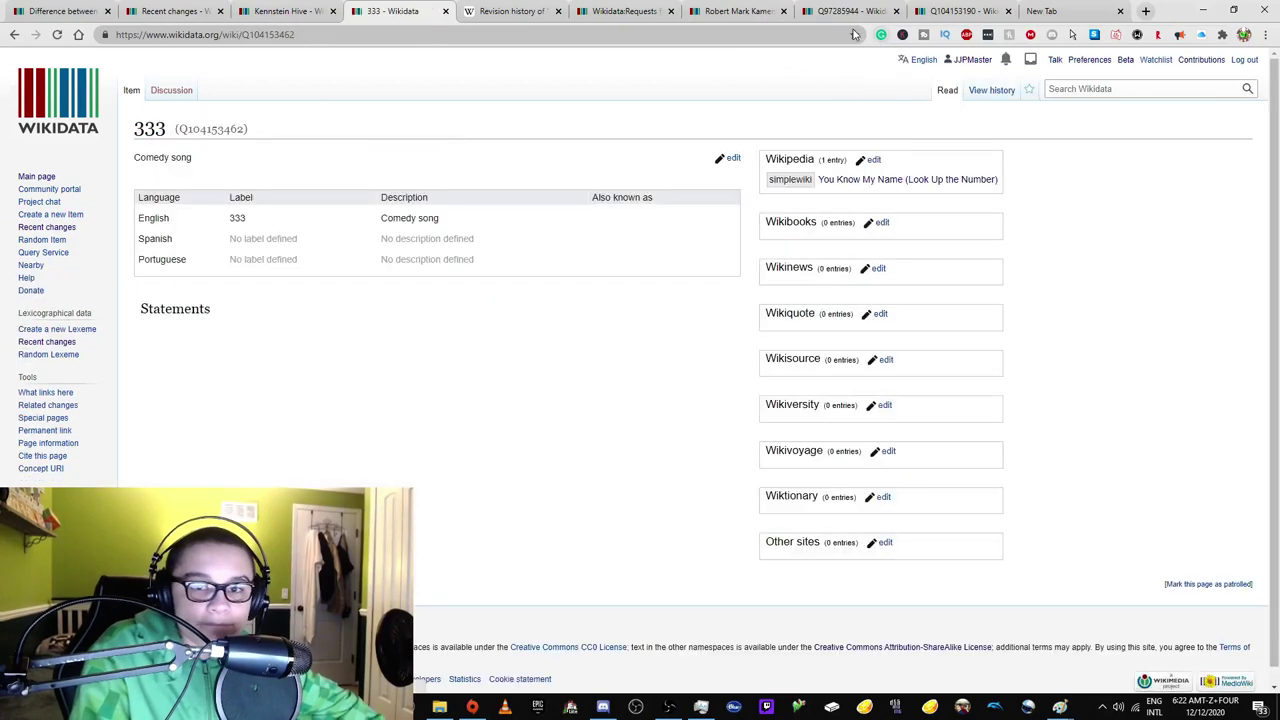
# Load and read the Wikidata:Notability policy page.
pyautogui.click(735, 12)
pyautogui.click(622, 12)
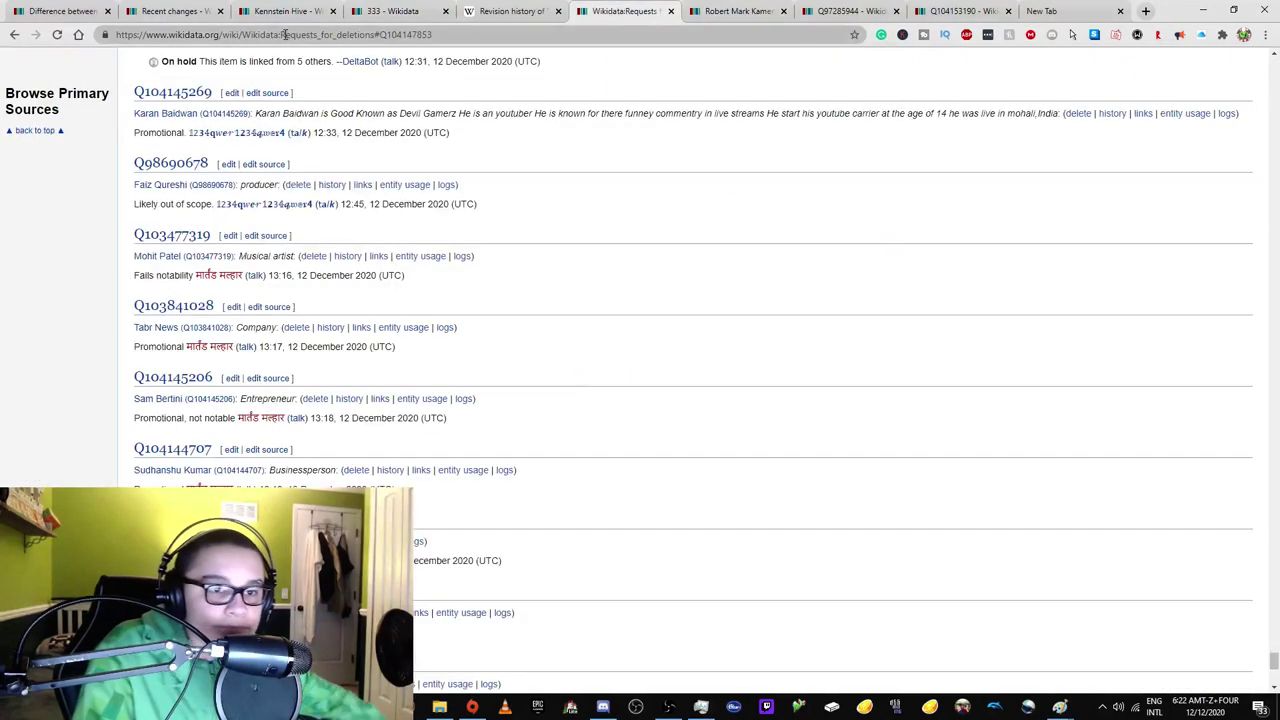
pyautogui.moveTo(285, 34); pyautogui.dragTo(440, 34)
pyautogui.write('N')
pyautogui.press('Return')
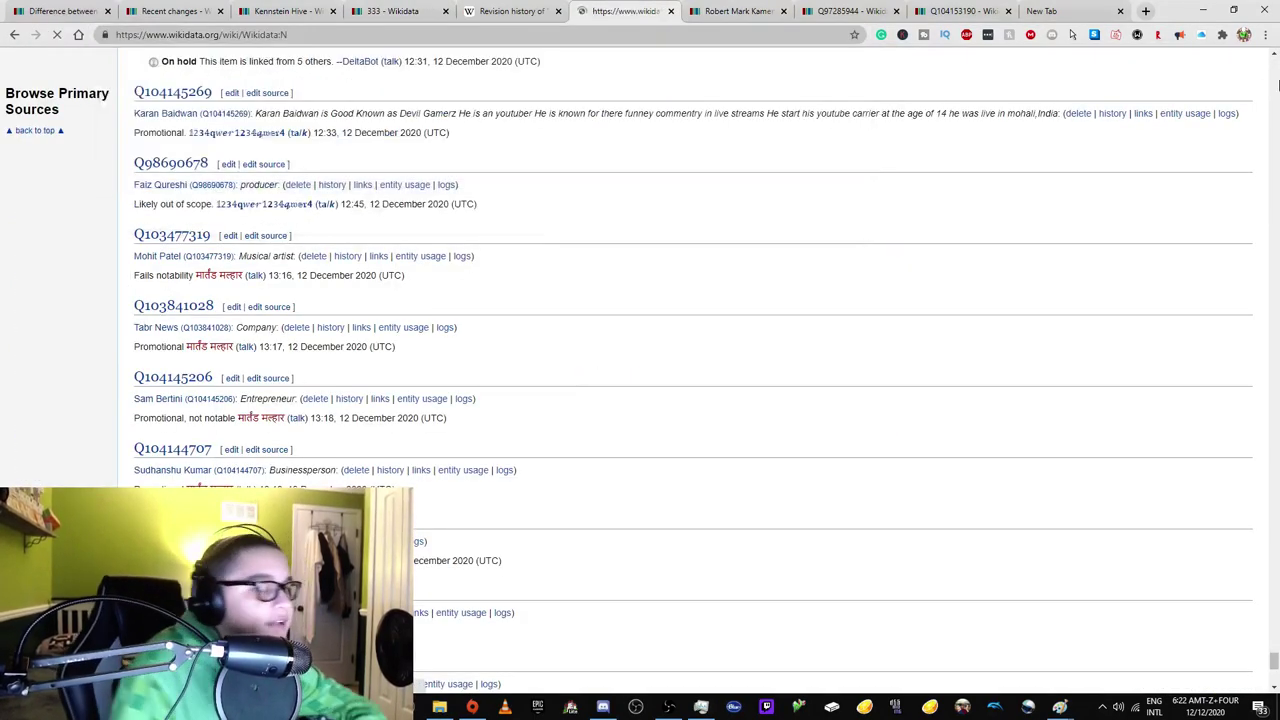
pyautogui.scroll(-2, 830, 333)
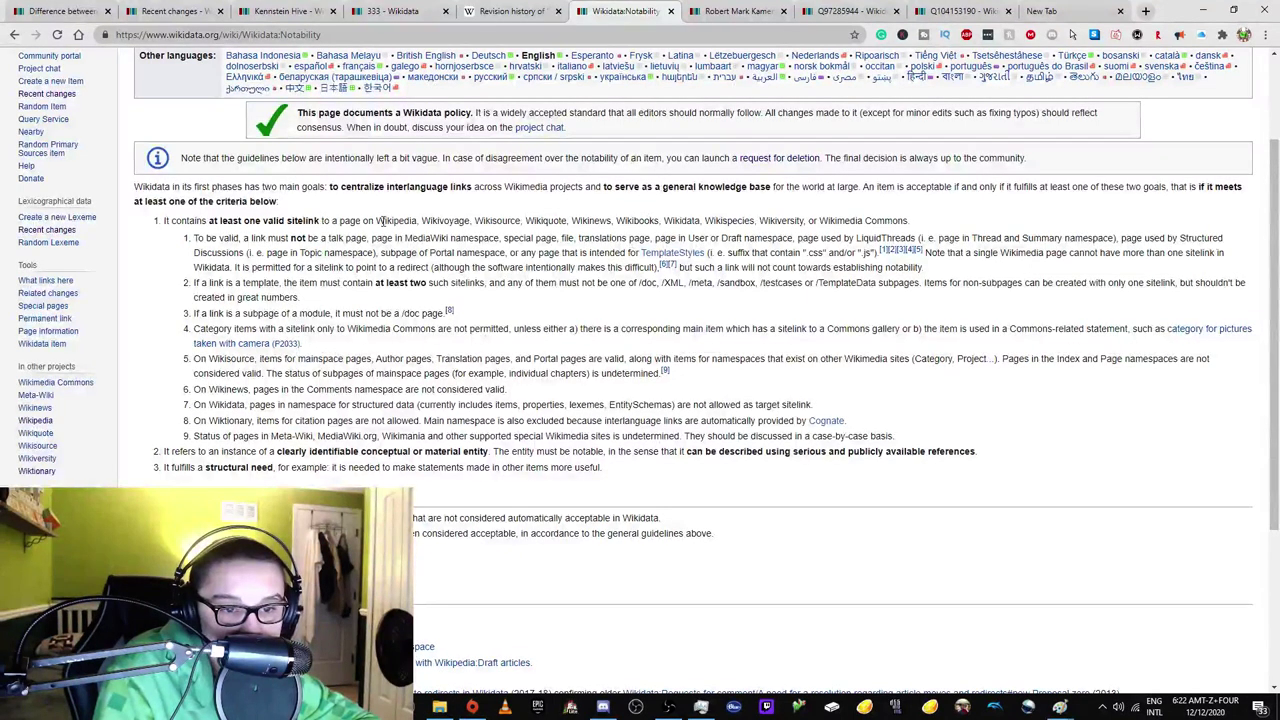
# Open the article creator's user page and view the Progressive rock article's revision history.
pyautogui.click(518, 11)
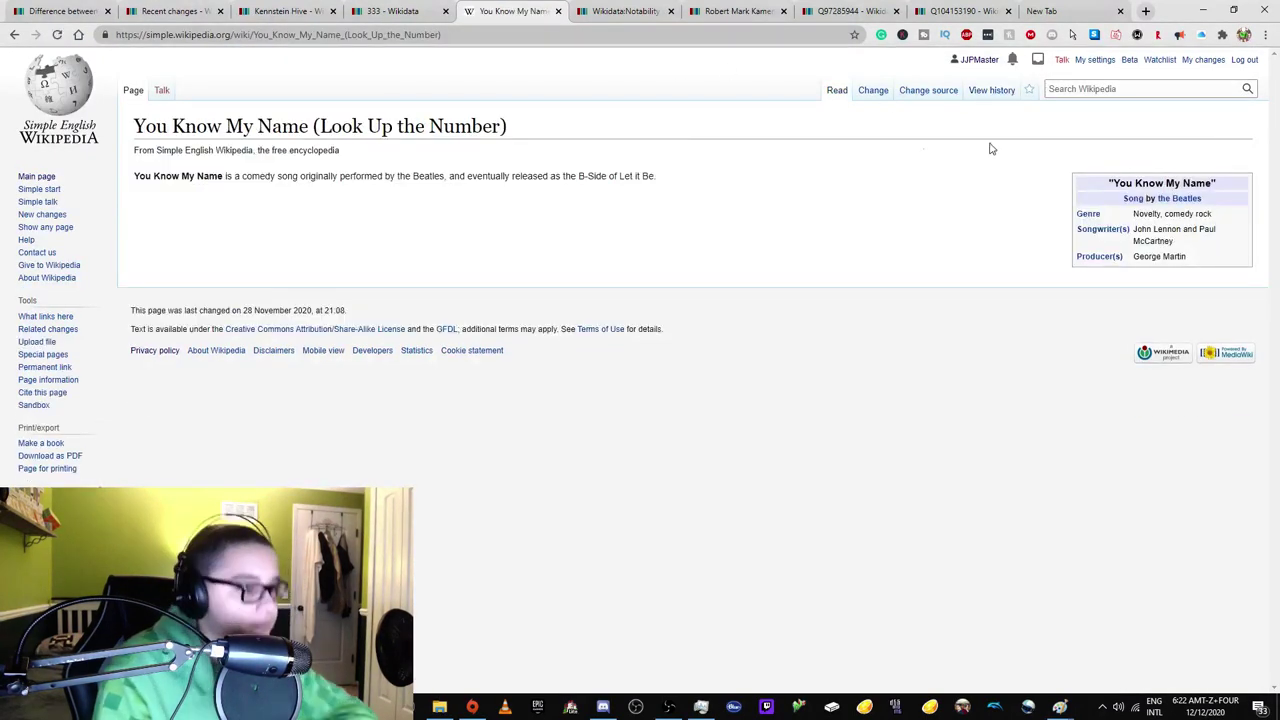
pyautogui.click(1048, 90)
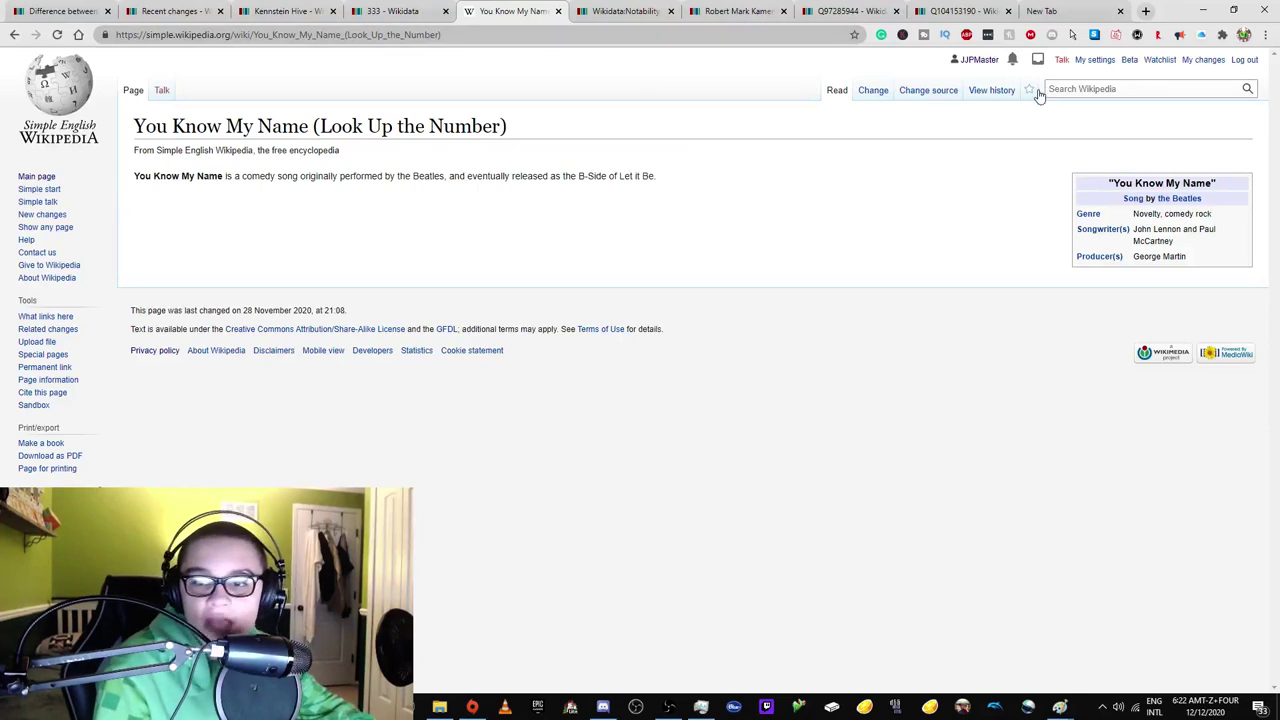
pyautogui.rightClick(979, 64)
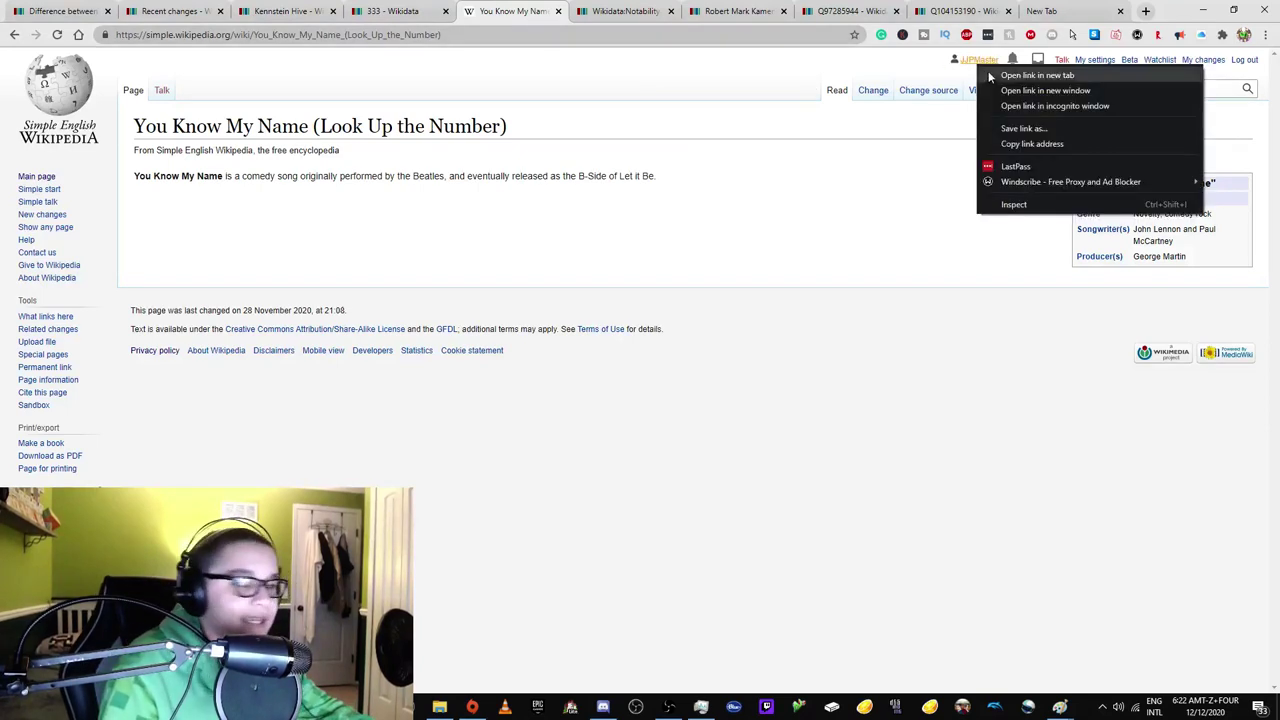
pyautogui.click(1010, 75)
pyautogui.click(578, 10)
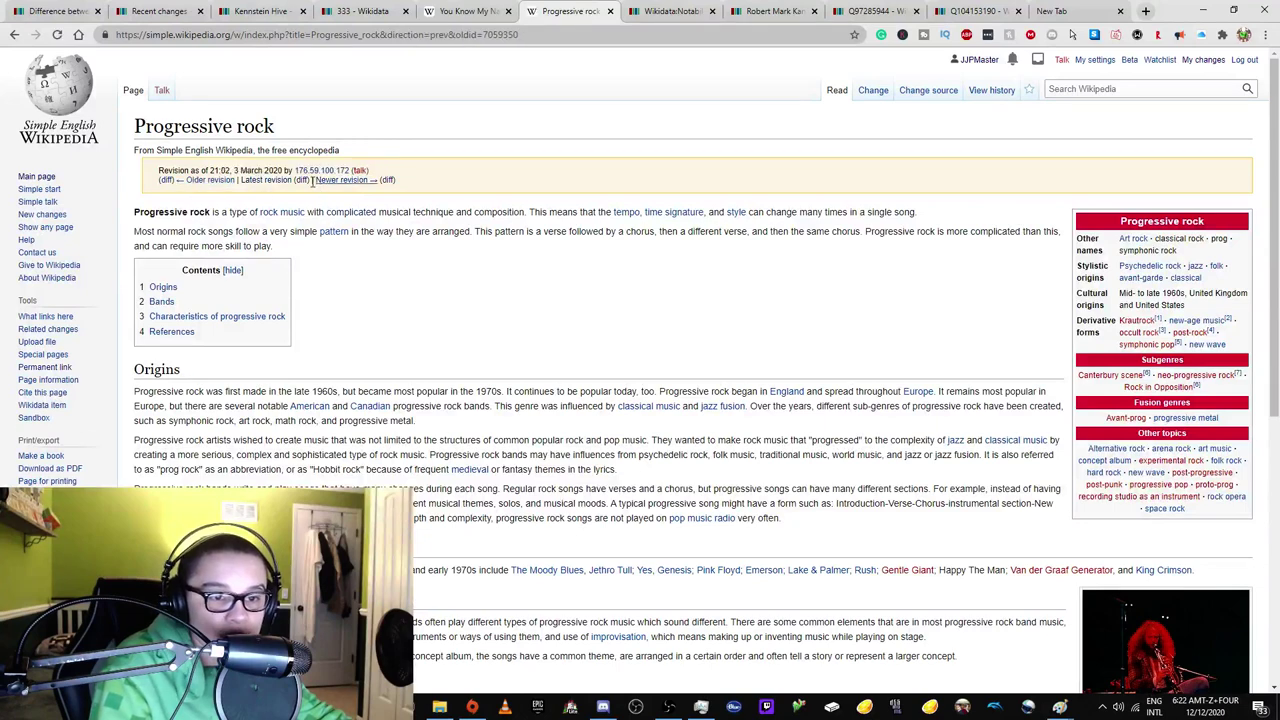
pyautogui.click(968, 91)
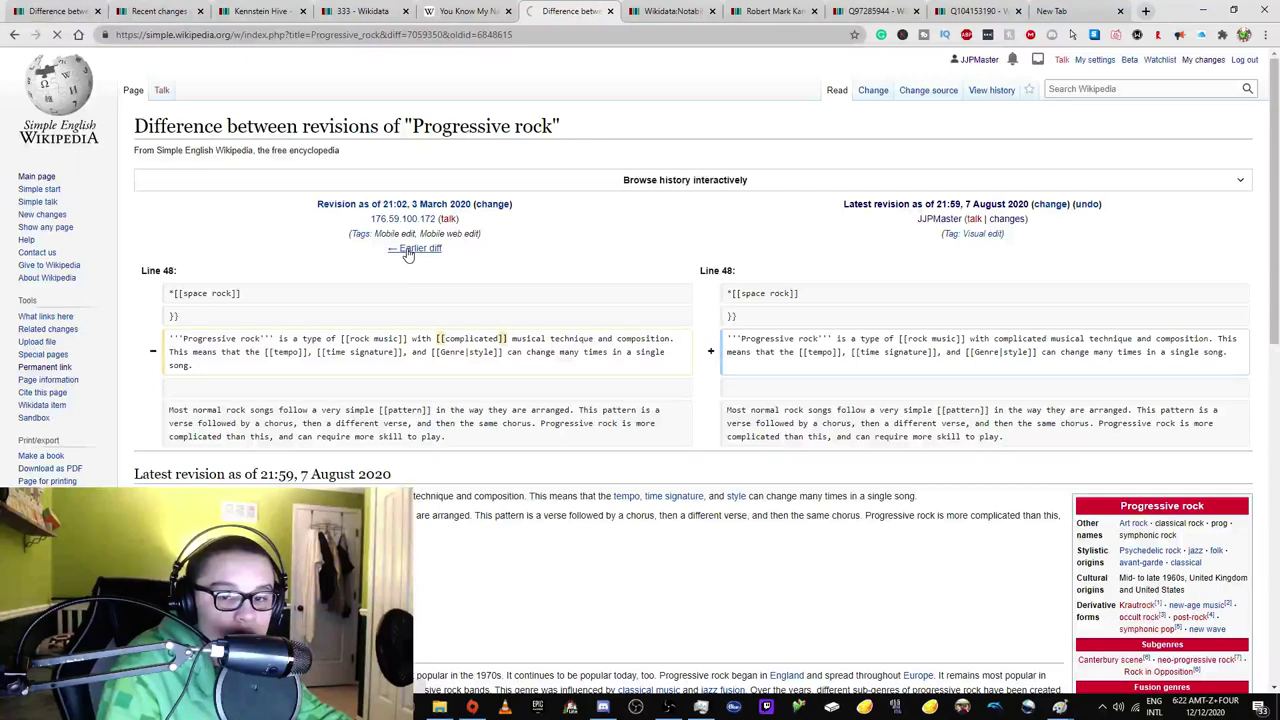
pyautogui.scroll(-3, 447, 376)
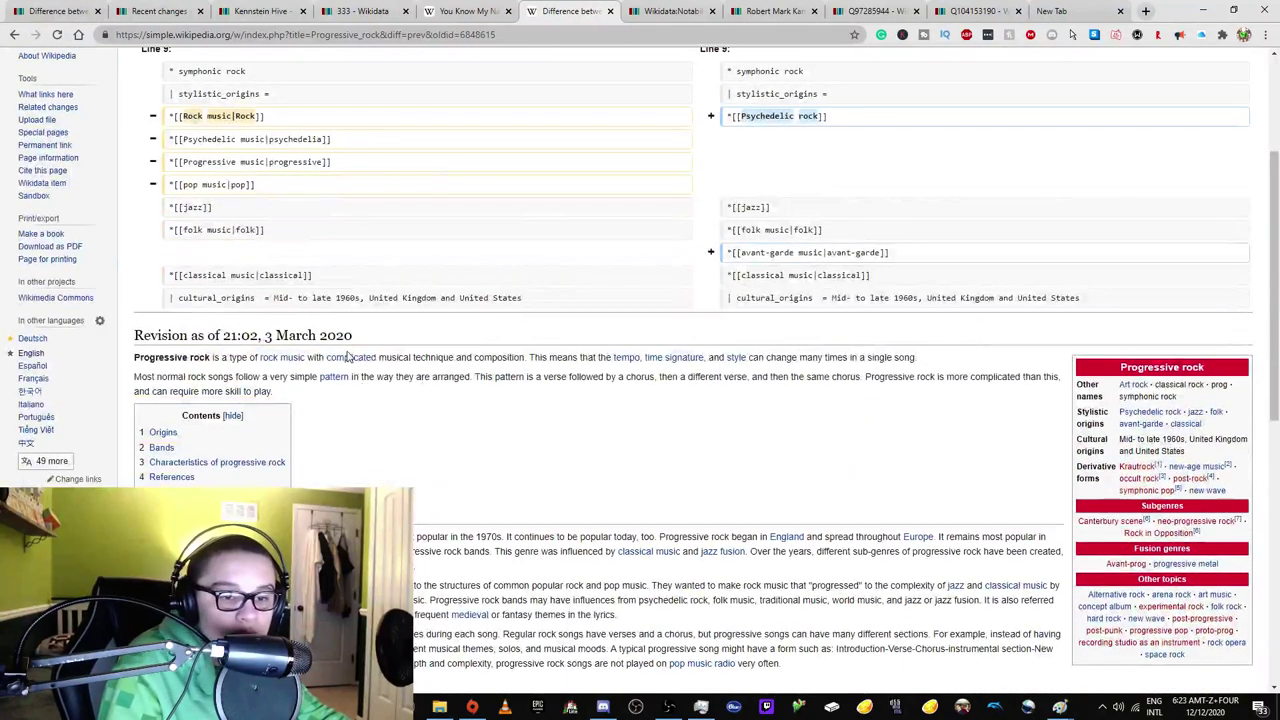
# Look at the Complicated article and Simple Wikipedia main page, then return to the 333 item.
pyautogui.rightClick(348, 362)
pyautogui.click(331, 363)
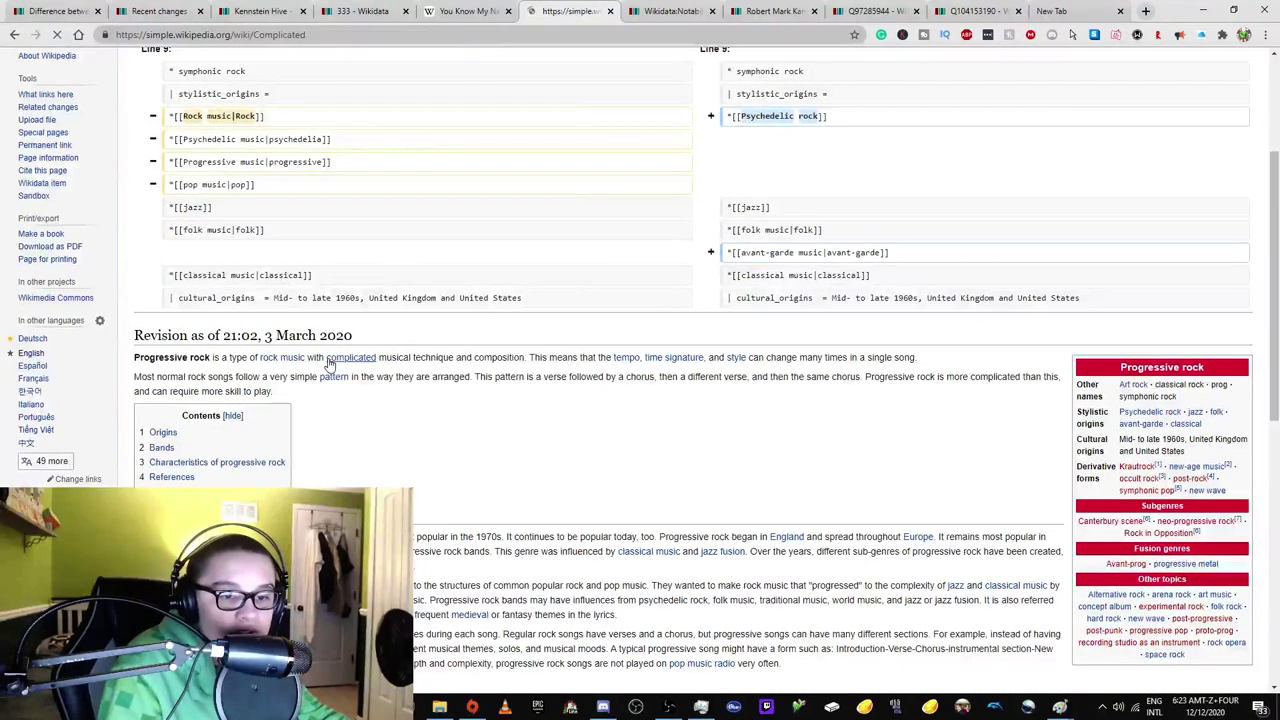
pyautogui.scroll(-2, 371, 229)
pyautogui.scroll(2, 370, 231)
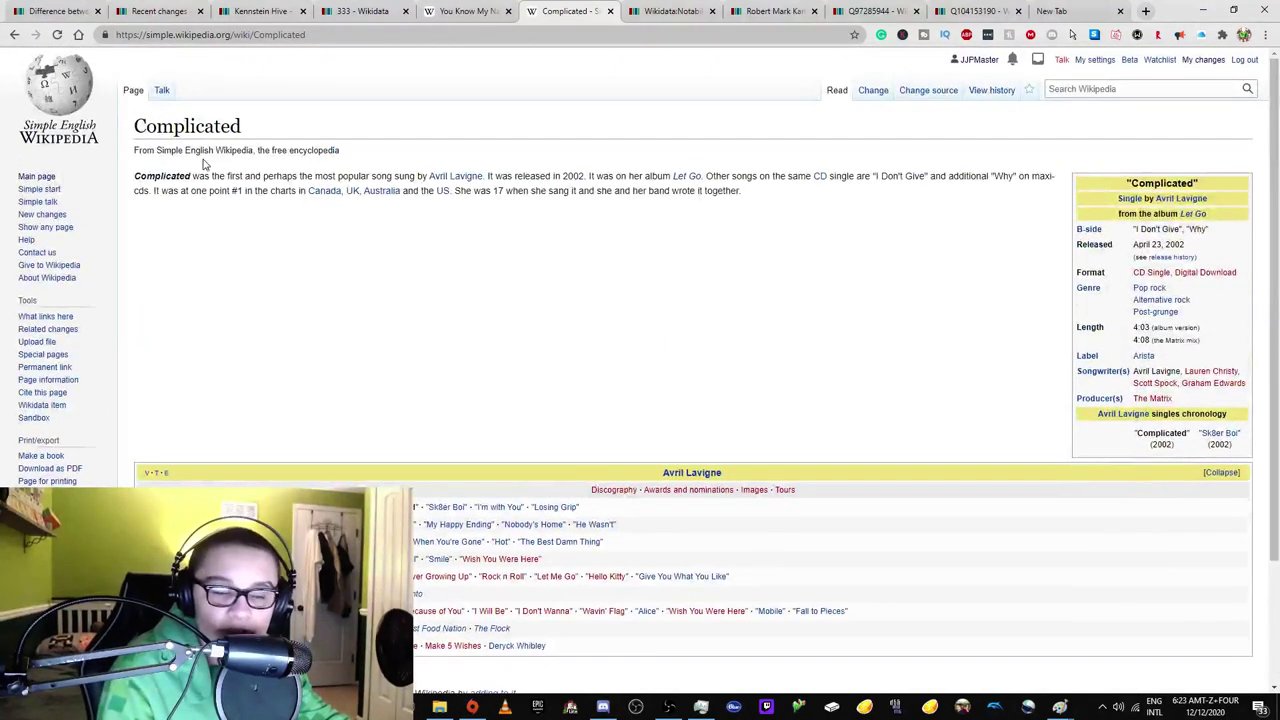
pyautogui.click(70, 118)
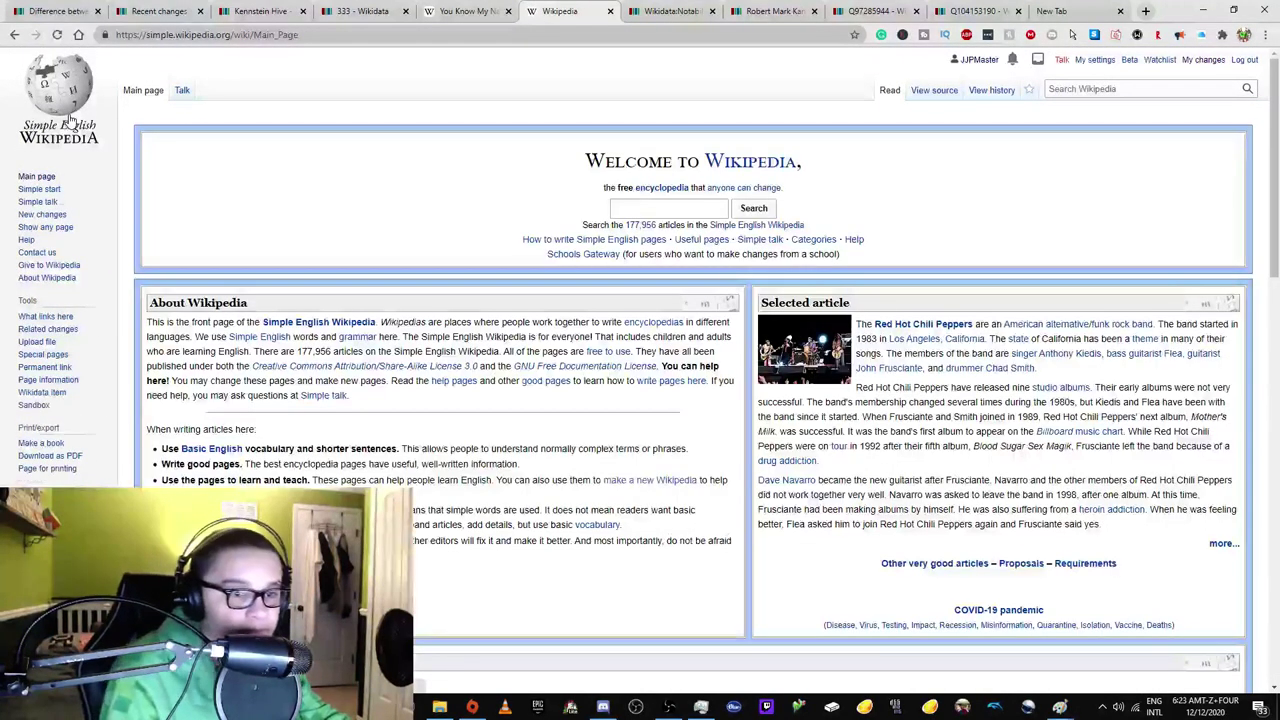
pyautogui.hotkey('alt', 'Left')
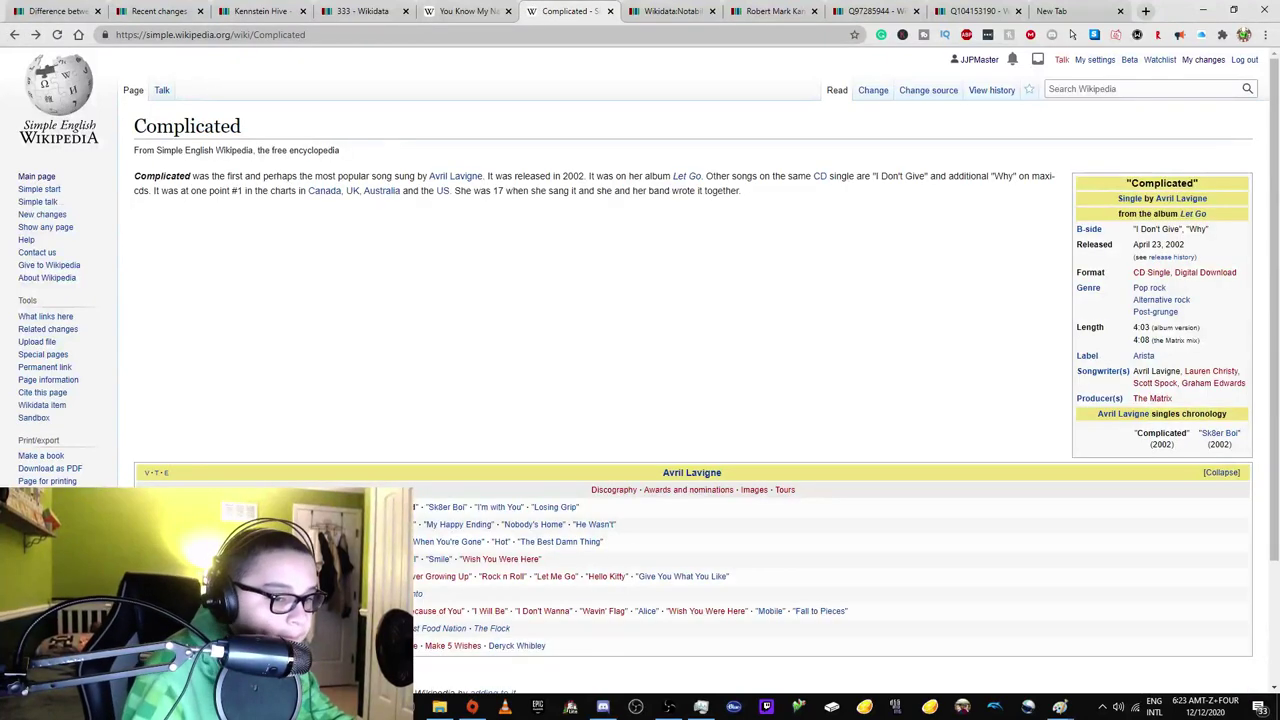
pyautogui.press('F5')
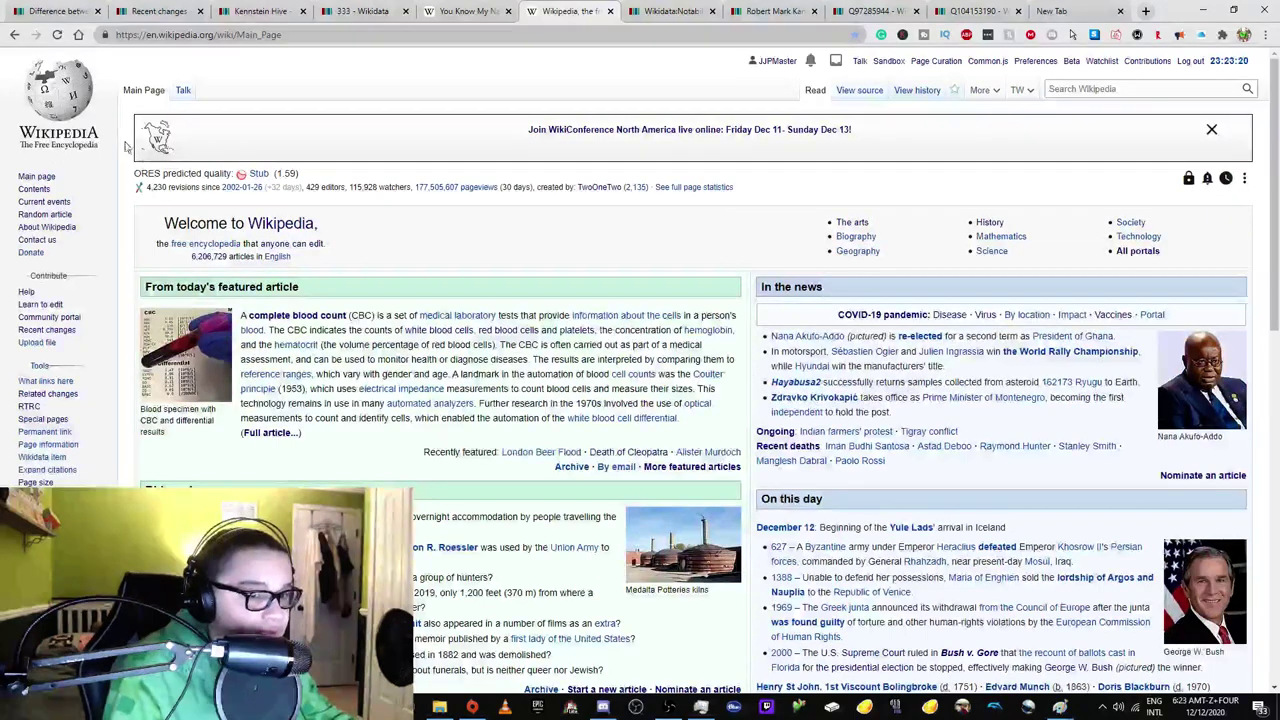
pyautogui.click(482, 8)
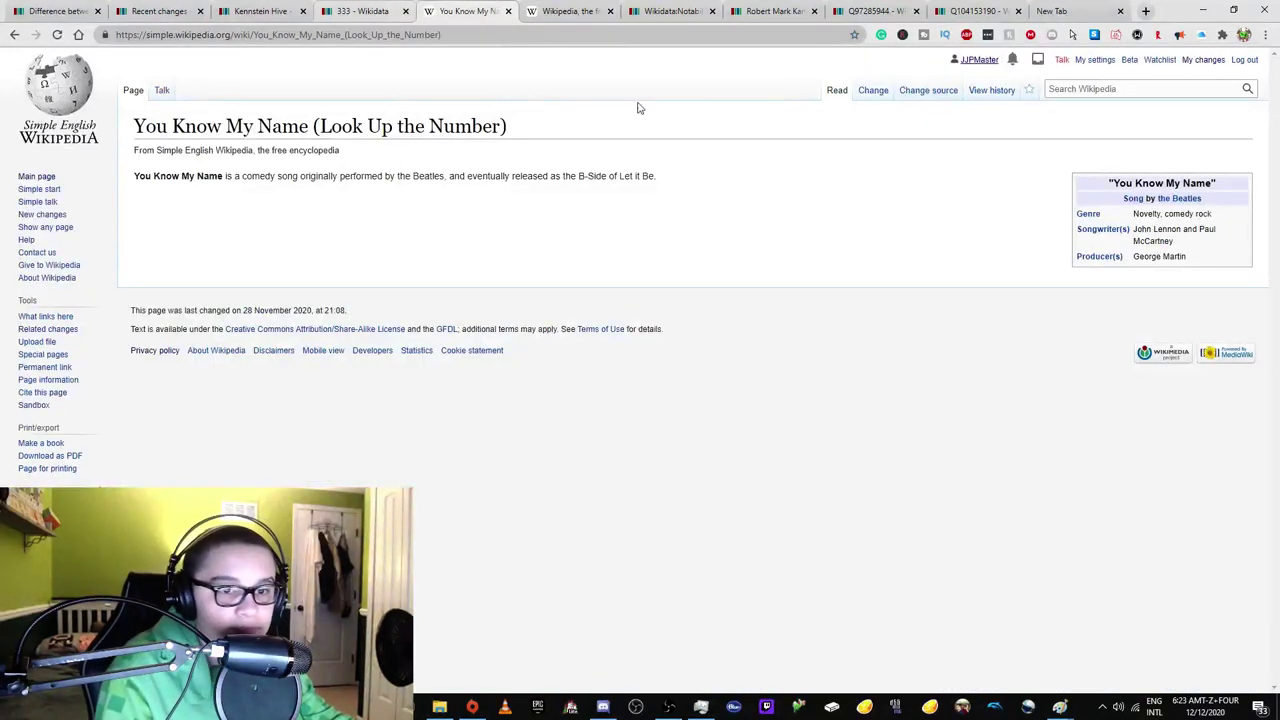
pyautogui.click(383, 8)
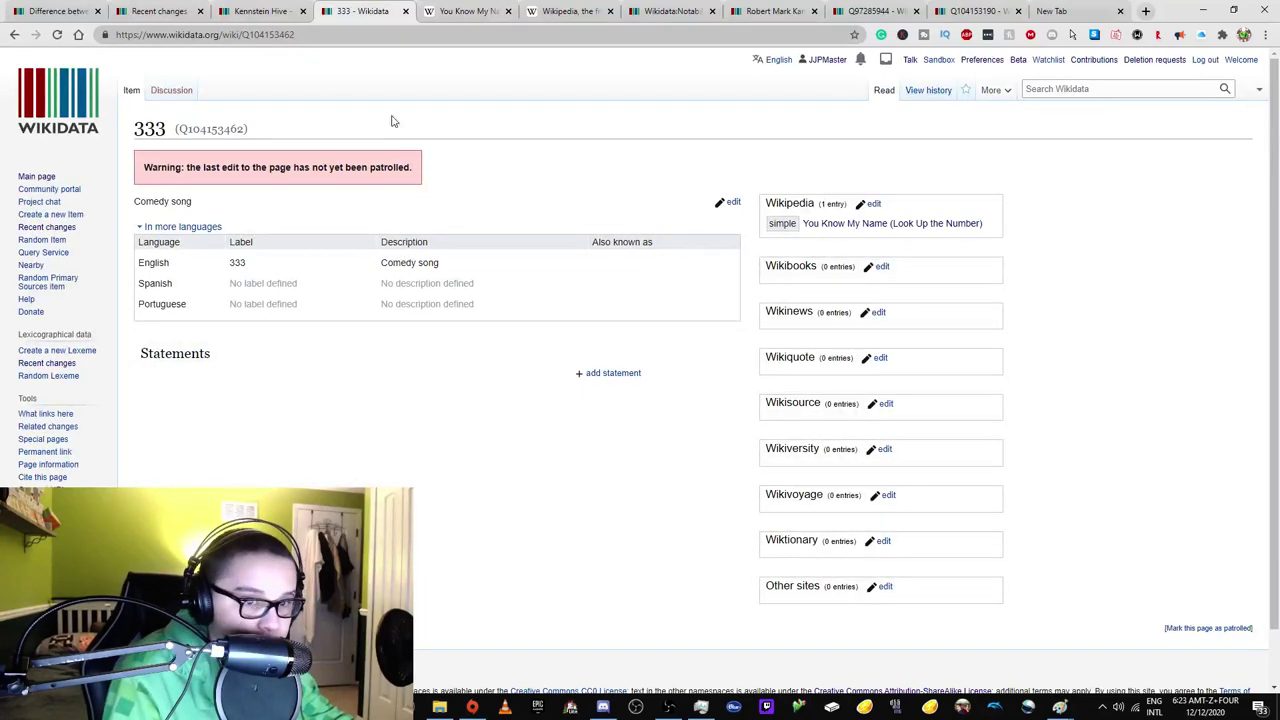
pyautogui.click(266, 9)
pyautogui.click(160, 11)
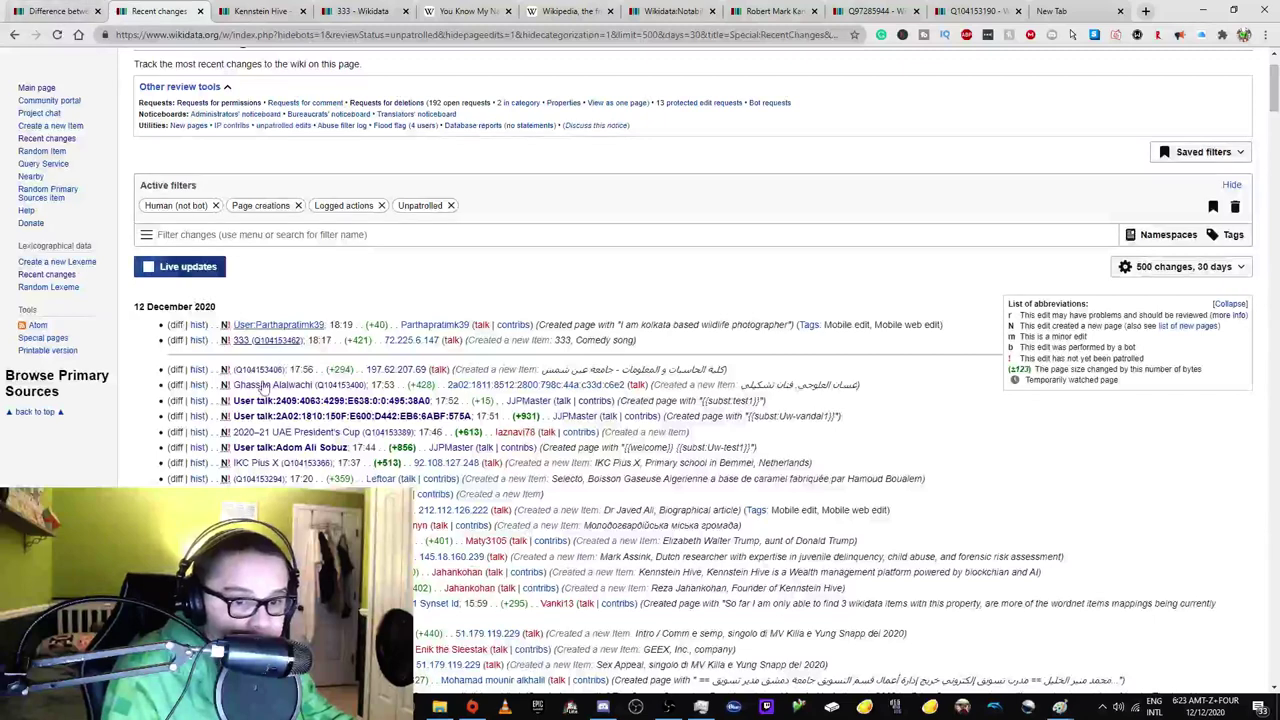
pyautogui.scroll(-1, 258, 275)
pyautogui.rightClick(270, 283)
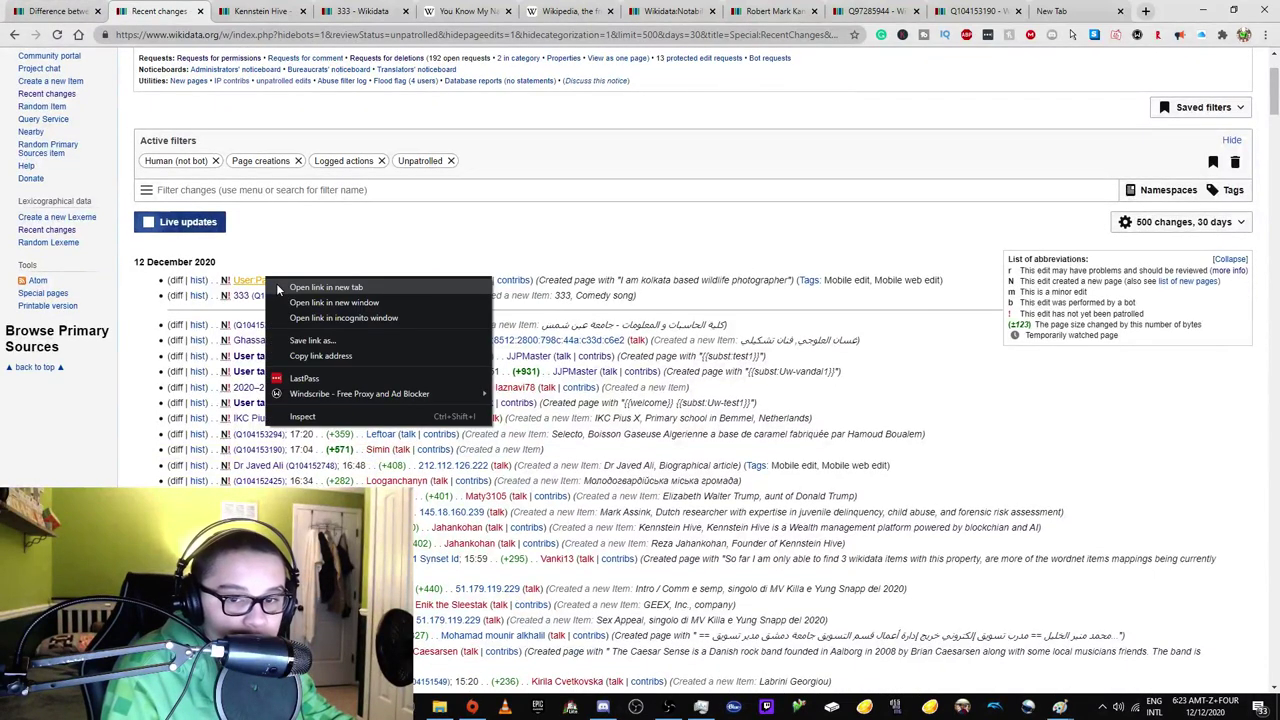
pyautogui.click(557, 212)
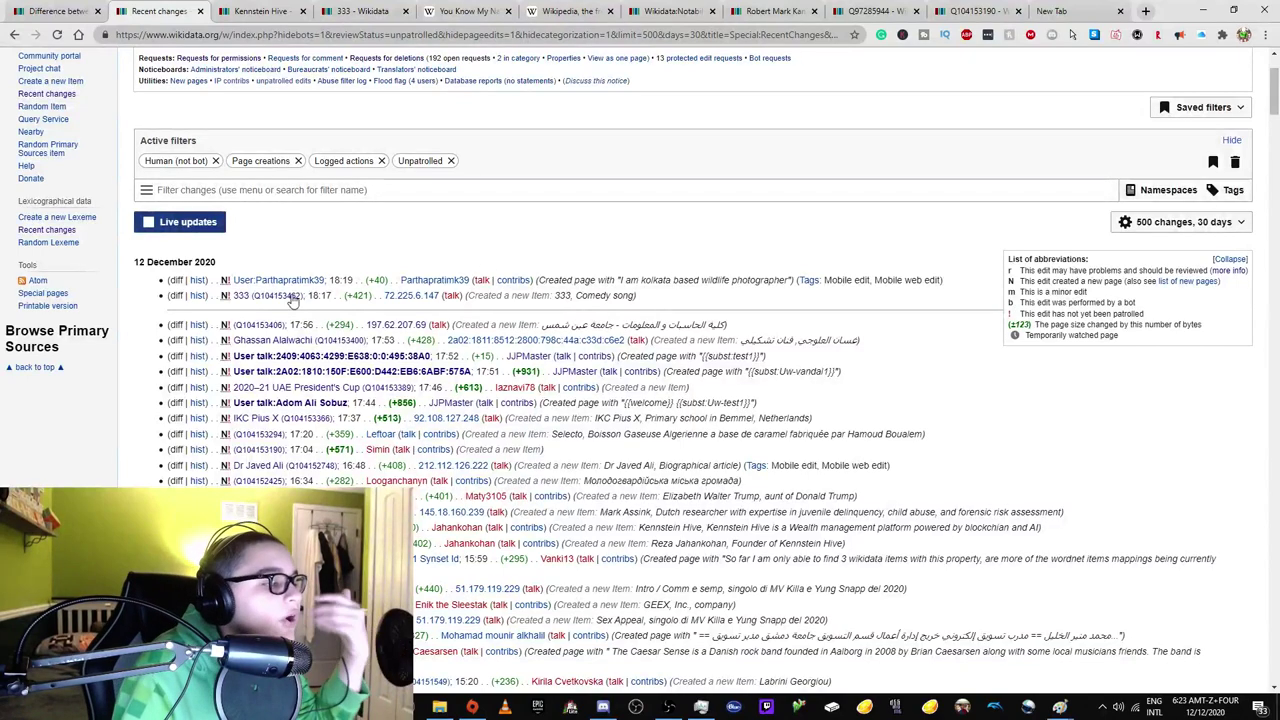
pyautogui.scroll(-3, 315, 290)
pyautogui.rightClick(300, 365)
pyautogui.click(345, 374)
pyautogui.click(240, 11)
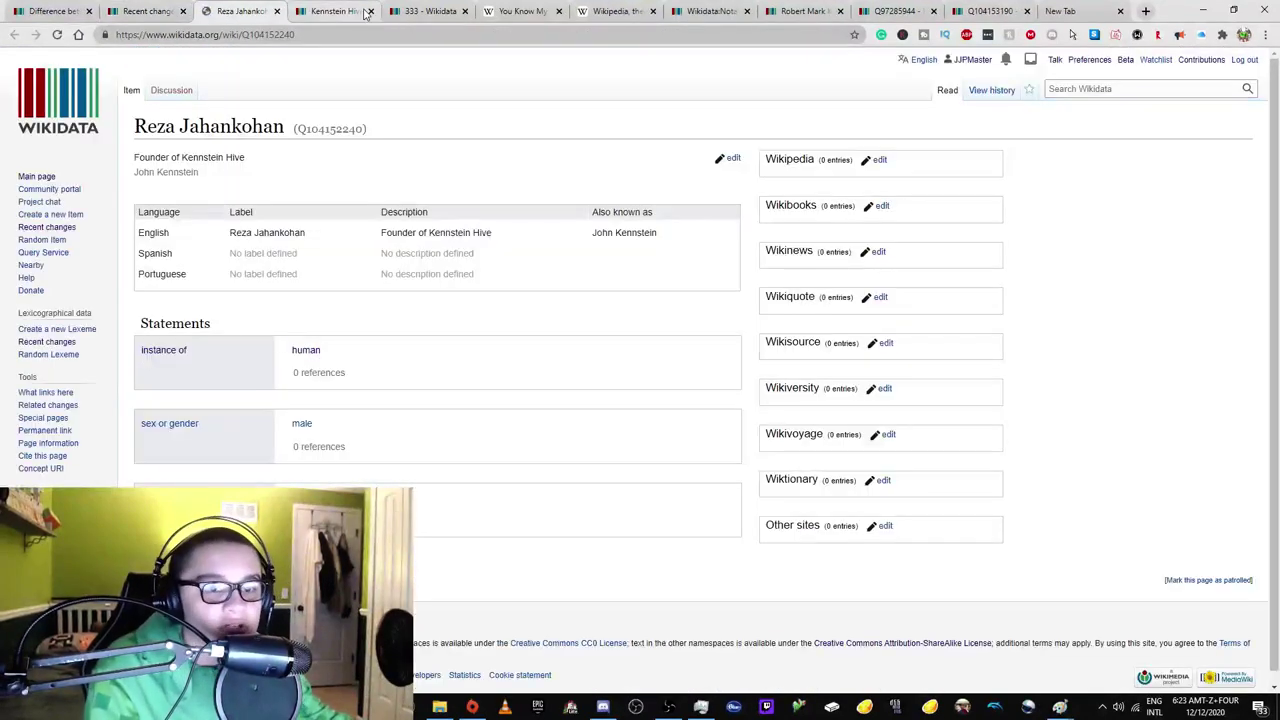
# Close the finished Kennstein Hive, 333, You Know My Name and main page tabs.
pyautogui.click(330, 11)
pyautogui.click(370, 11)
pyautogui.click(255, 10)
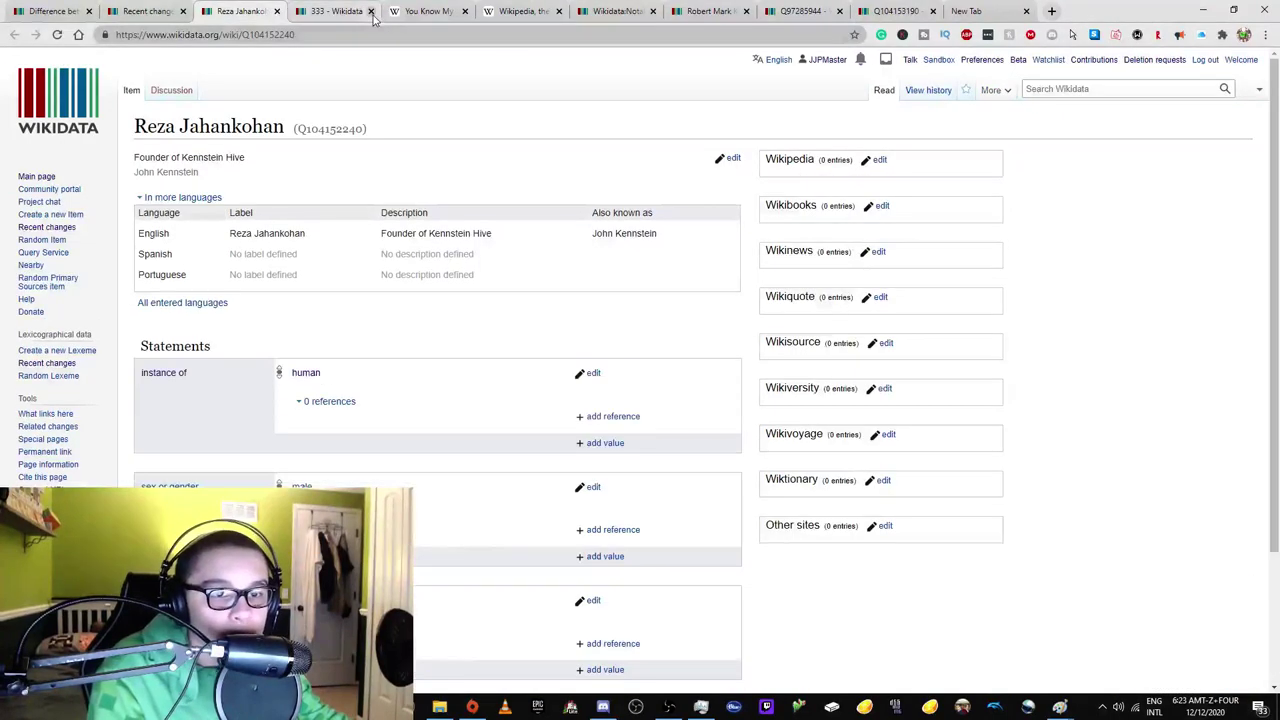
pyautogui.click(370, 11)
pyautogui.click(370, 11)
pyautogui.click(370, 11)
pyautogui.click(147, 11)
# Open the Intro / Comm e semp item and its creator's user page.
pyautogui.scroll(-5, 350, 240)
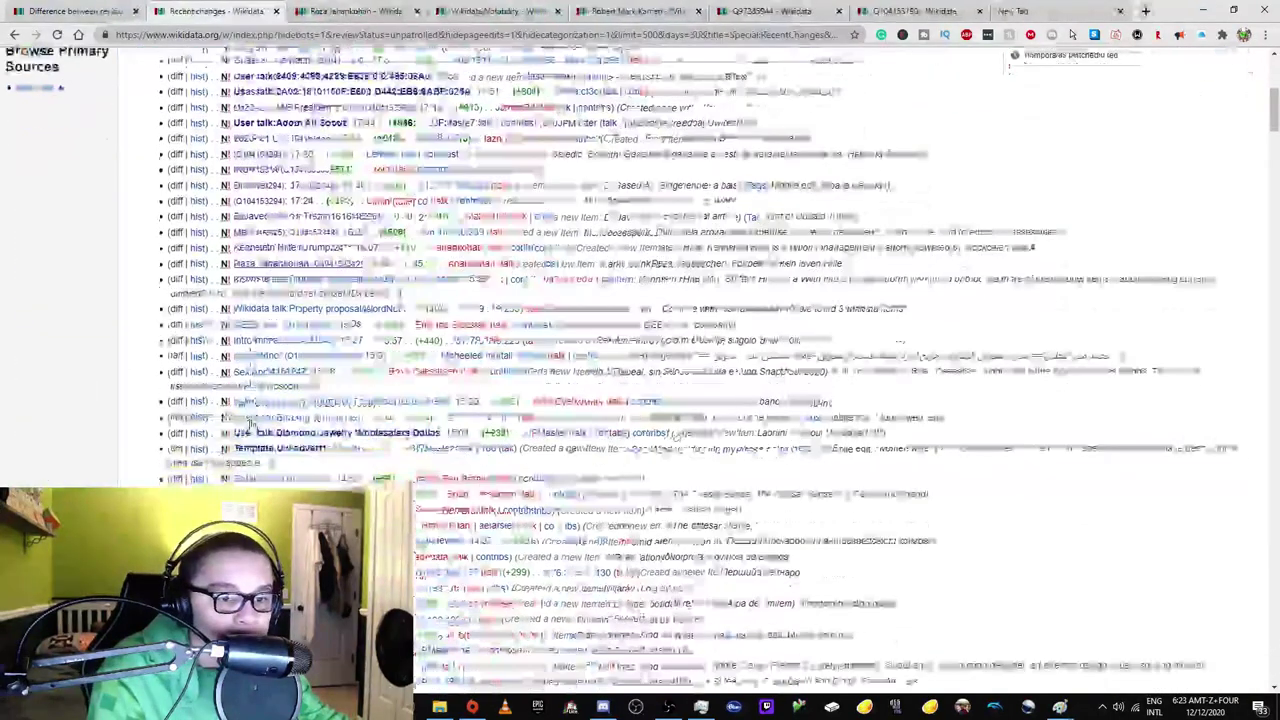
pyautogui.rightClick(350, 240)
pyautogui.click(408, 244)
pyautogui.click(315, 11)
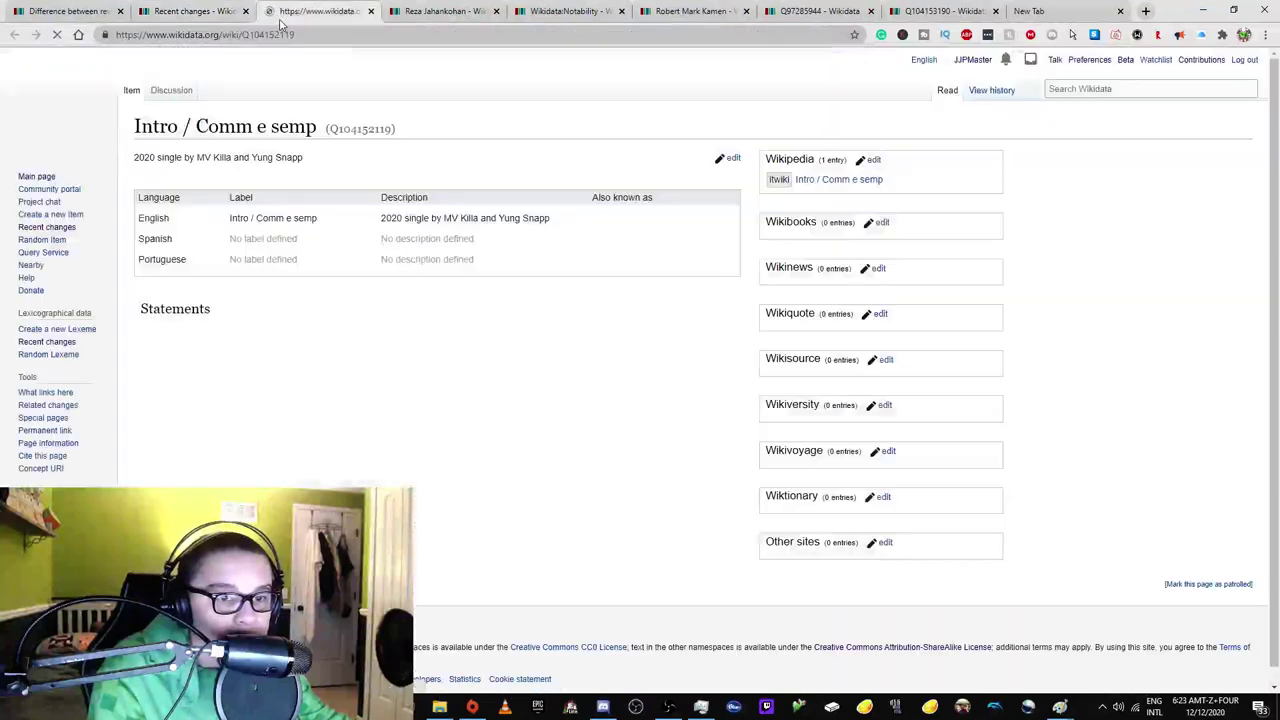
pyautogui.rightClick(828, 60)
pyautogui.click(850, 72)
pyautogui.click(398, 11)
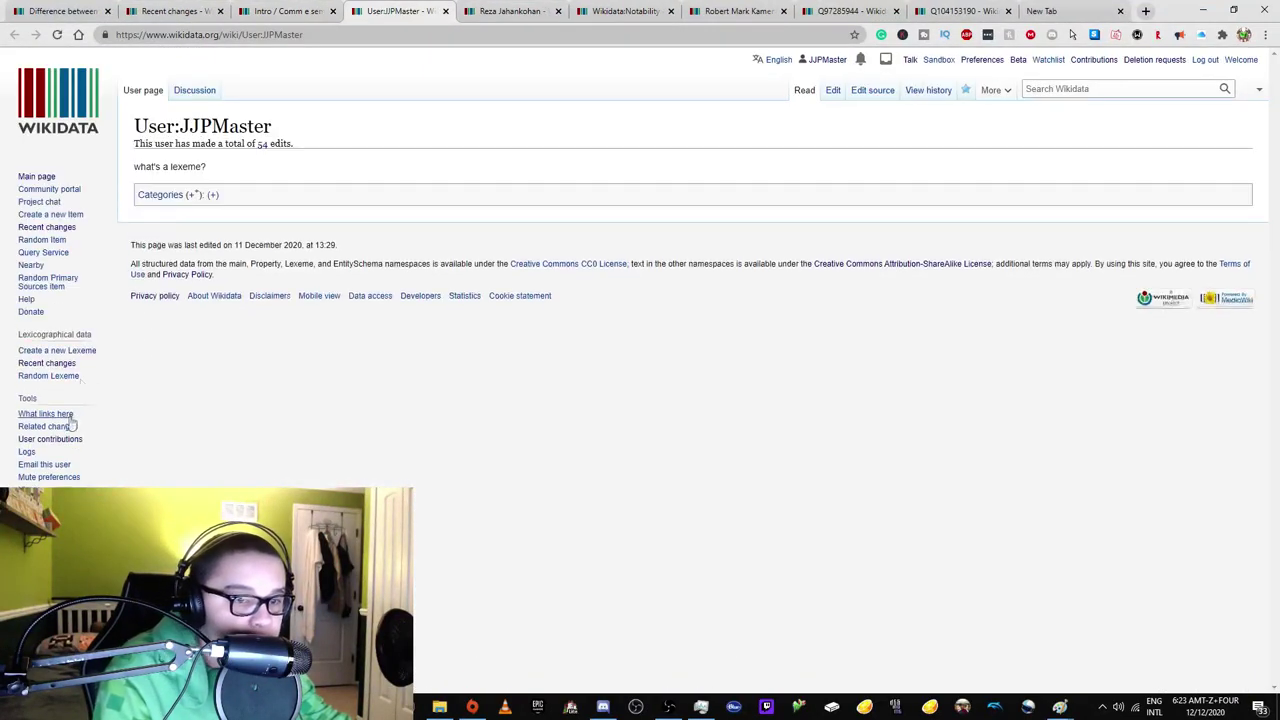
# Open The Caesar Sense item from Recent changes and glance at it.
pyautogui.click(170, 11)
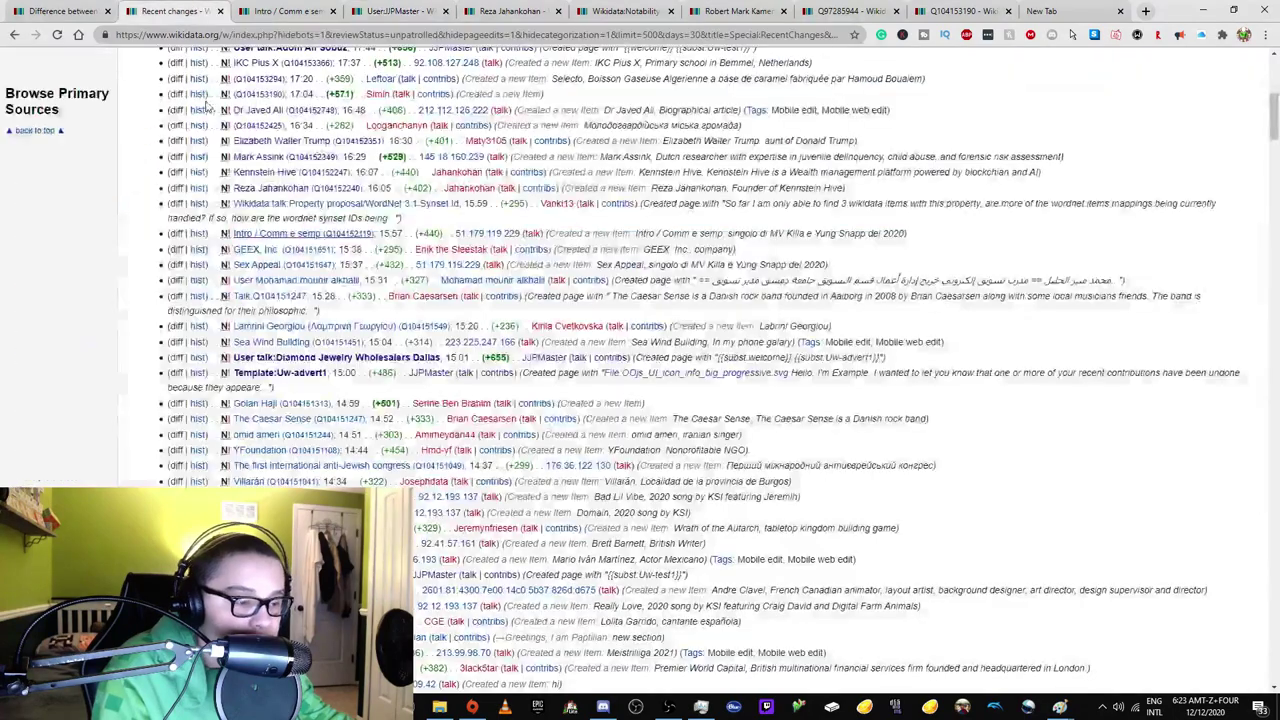
pyautogui.scroll(-3, 345, 150)
pyautogui.rightClick(294, 241)
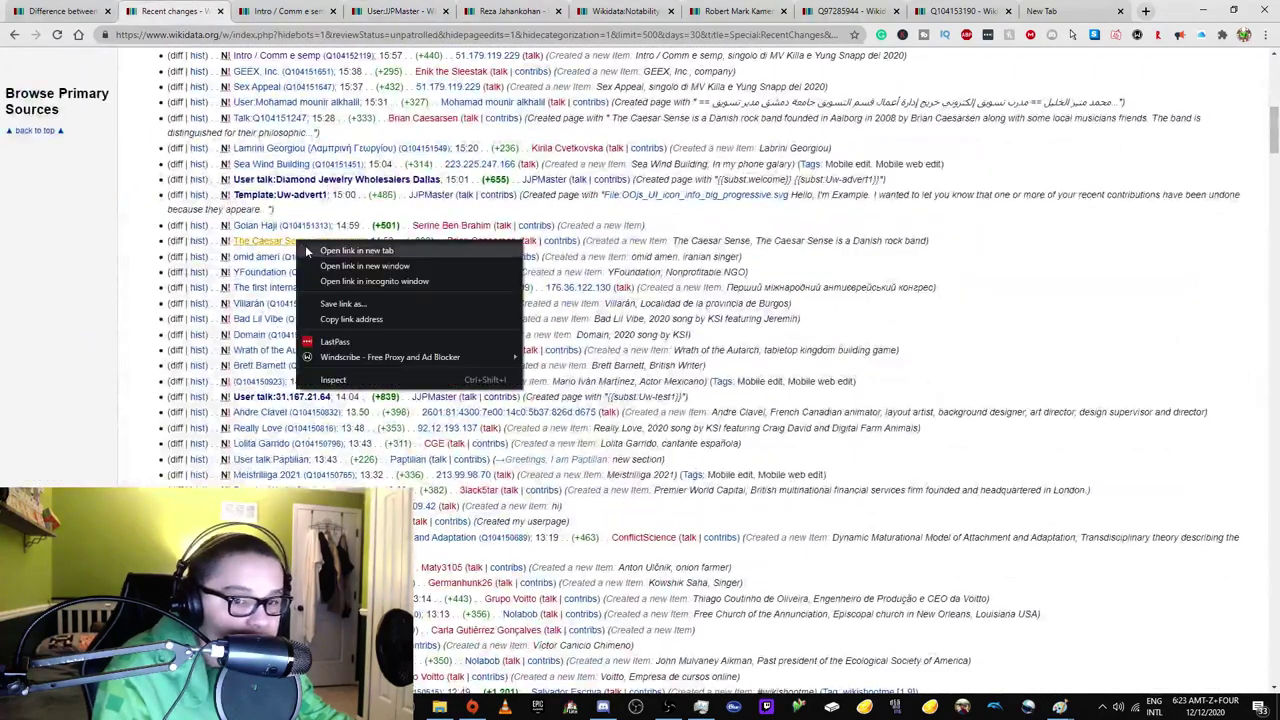
pyautogui.click(330, 251)
pyautogui.click(245, 10)
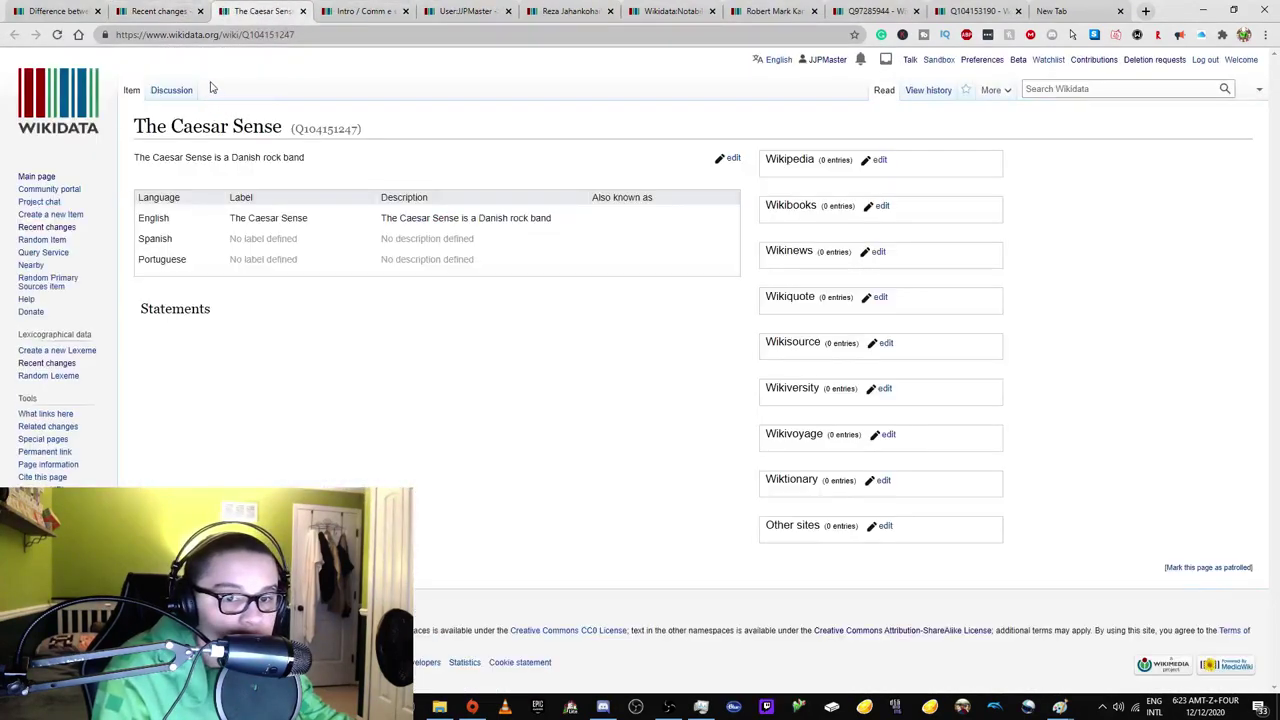
pyautogui.click(193, 8)
# Open the campo item Q104149826 in a new tab.
pyautogui.scroll(-10, 288, 354)
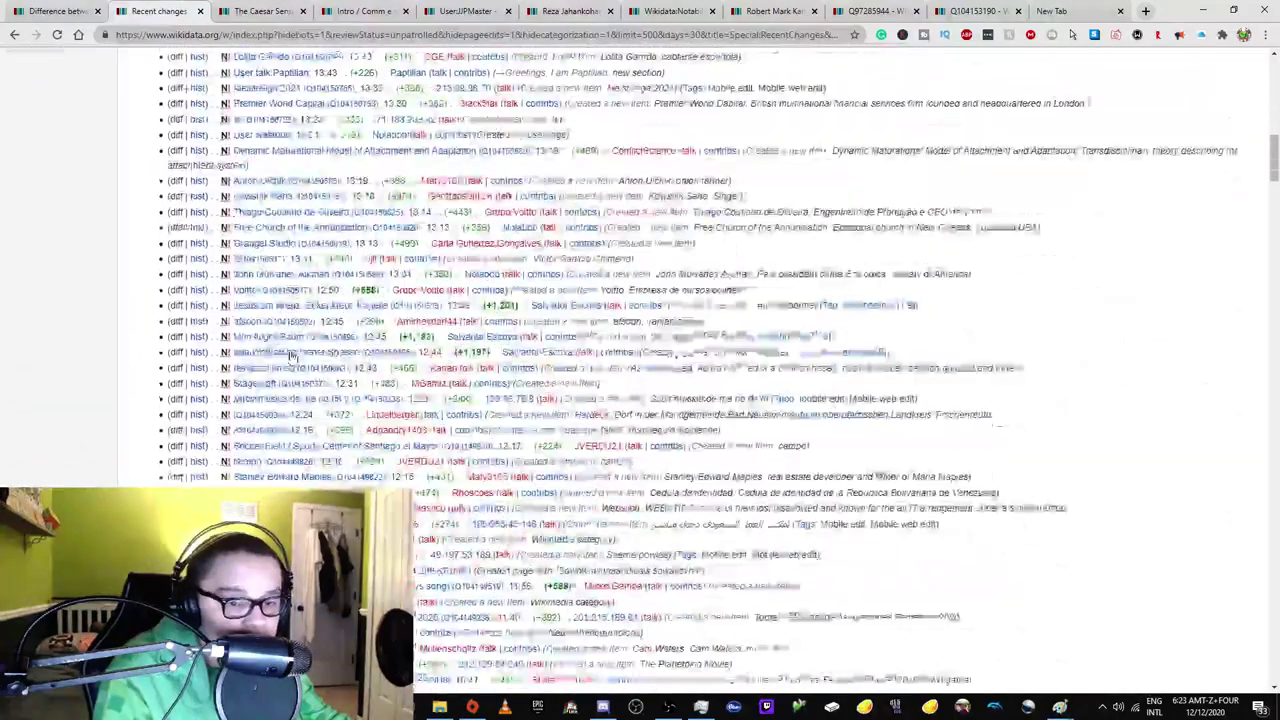
pyautogui.rightClick(287, 138)
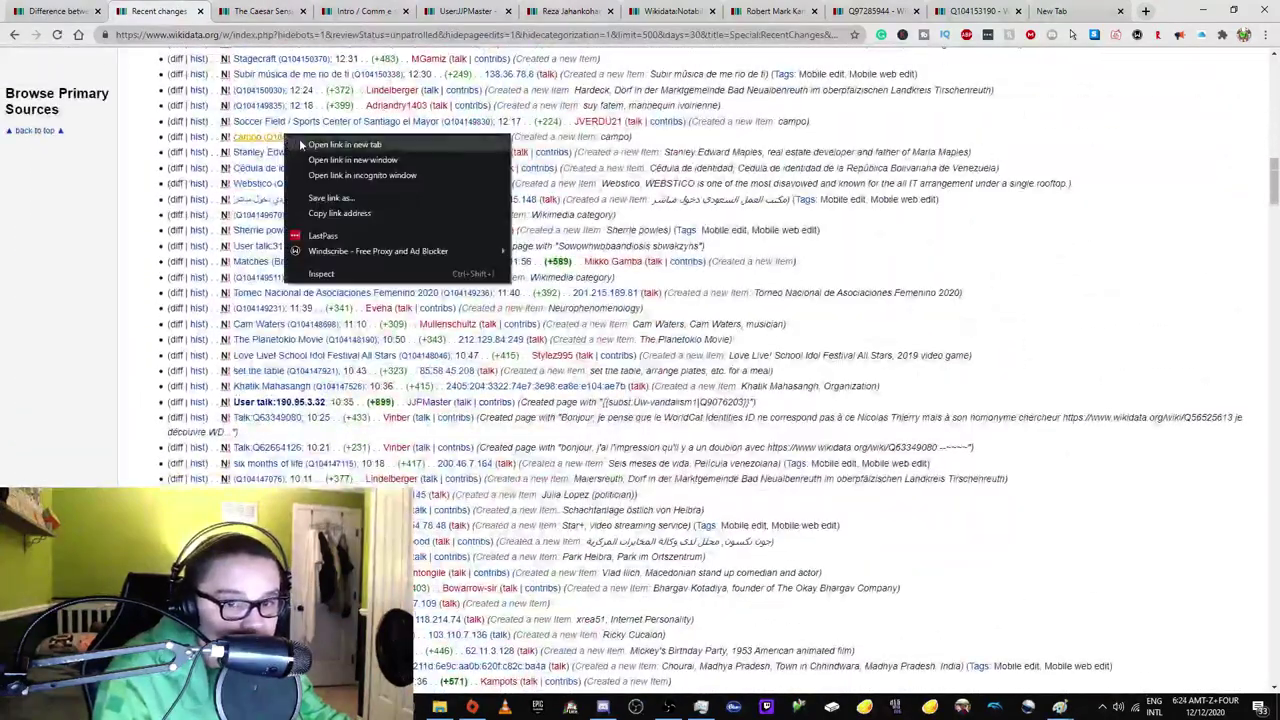
pyautogui.click(330, 148)
pyautogui.click(310, 11)
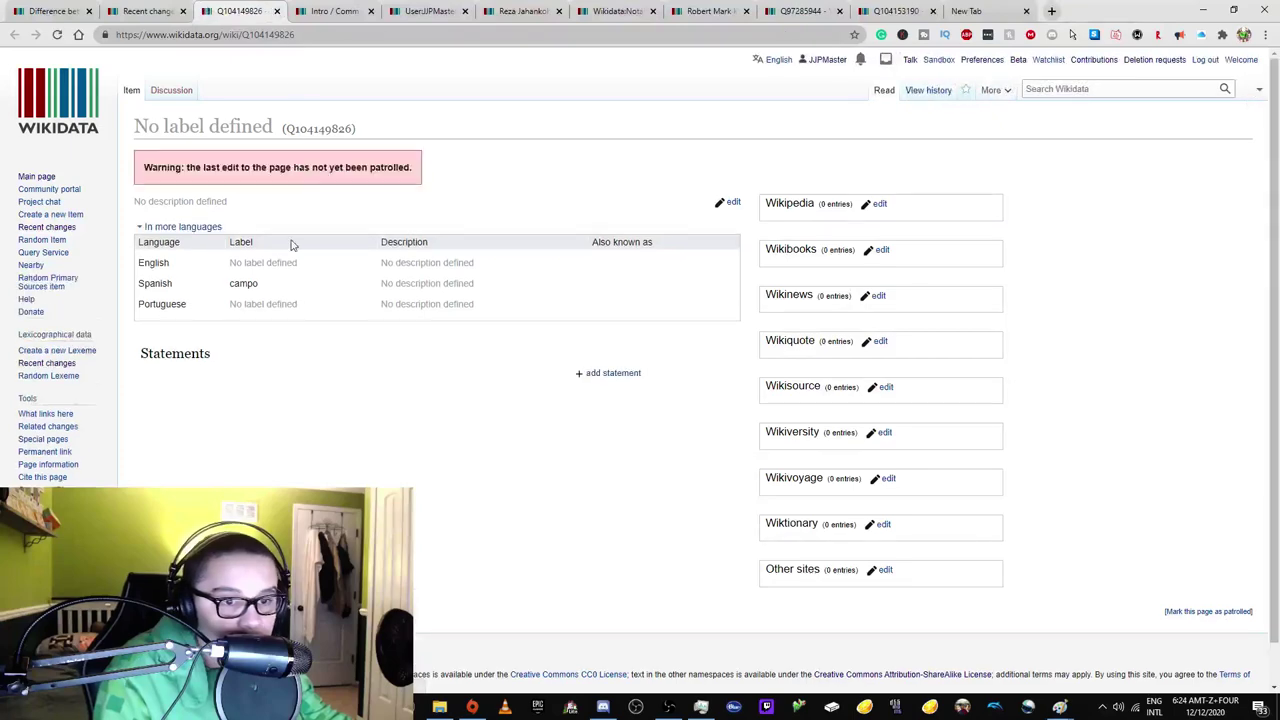
# After checking its history, request deletion of Q104149826: 'Essentially blank. Only actual data is the word "campo"'.
pyautogui.click(945, 92)
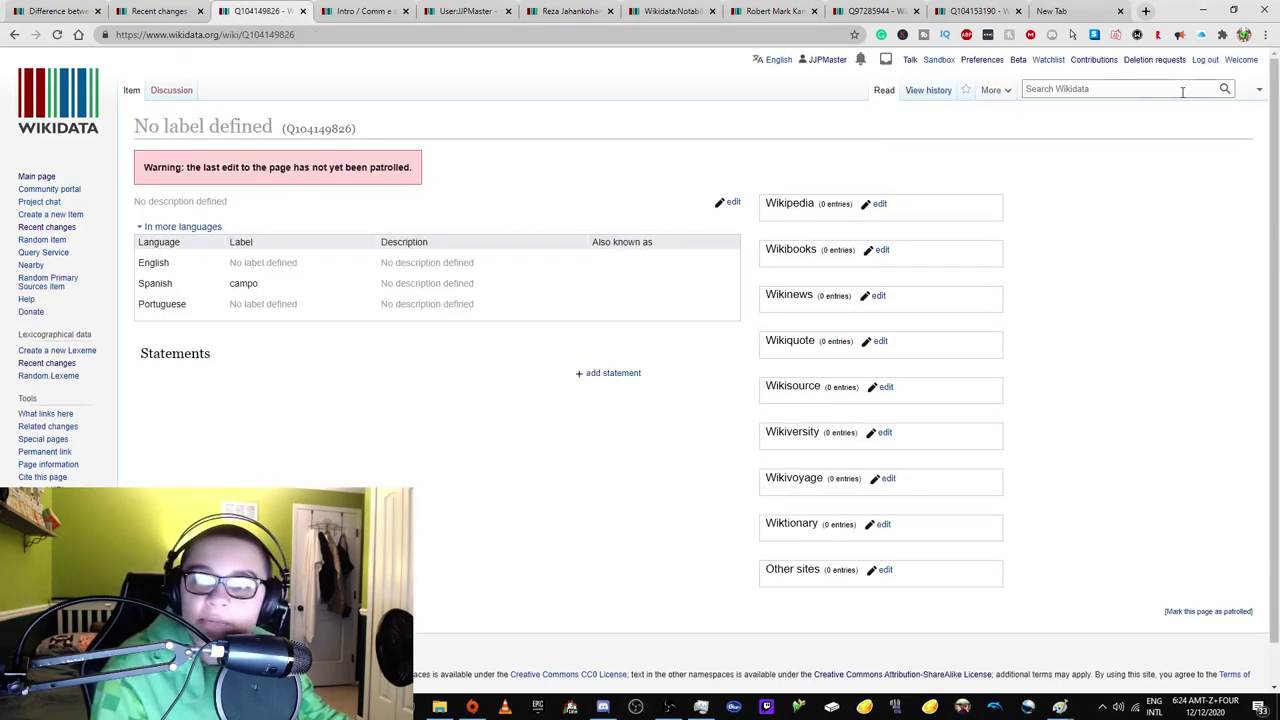
pyautogui.moveTo(997, 91)
pyautogui.click(1006, 131)
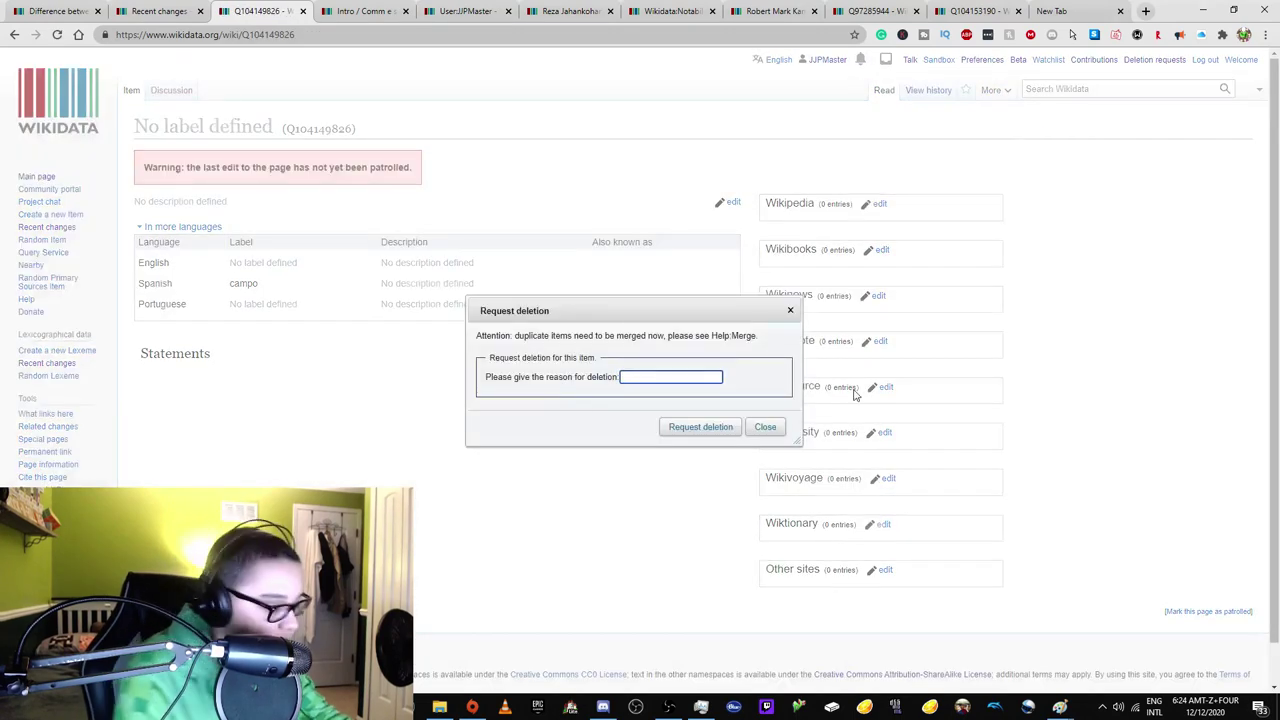
pyautogui.write('Essentially')
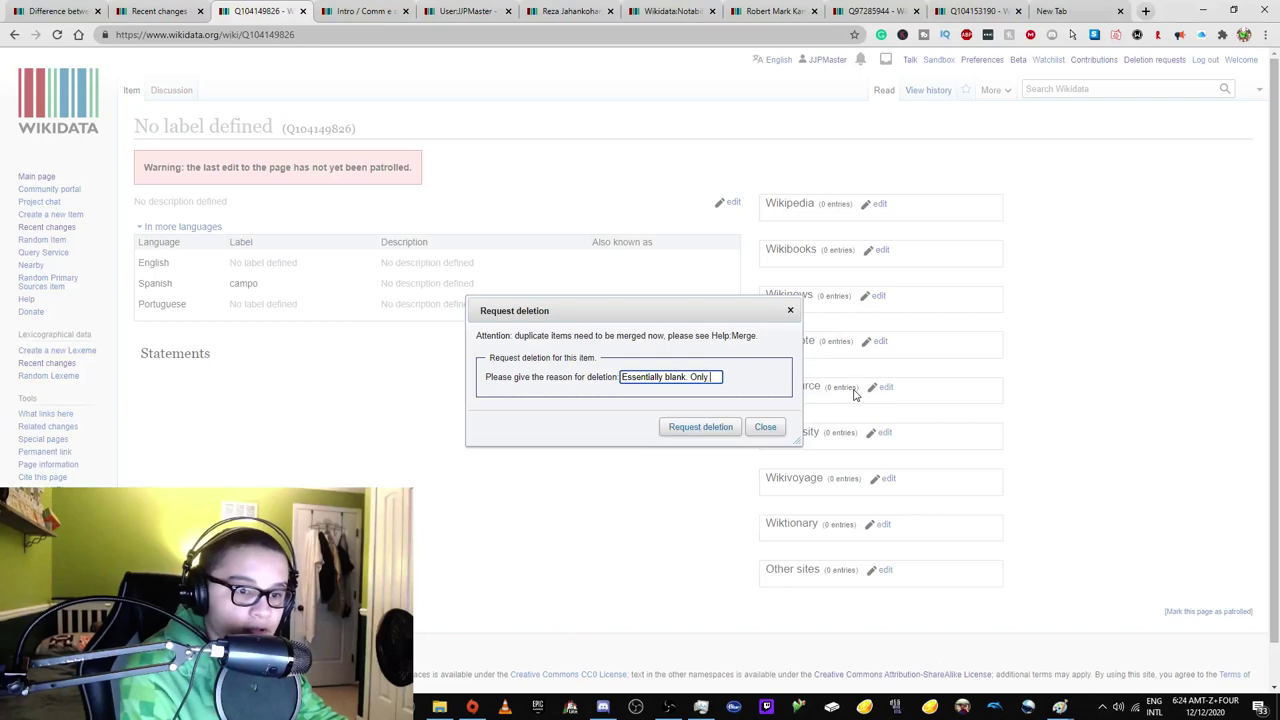
pyautogui.write('blank. Only actual')
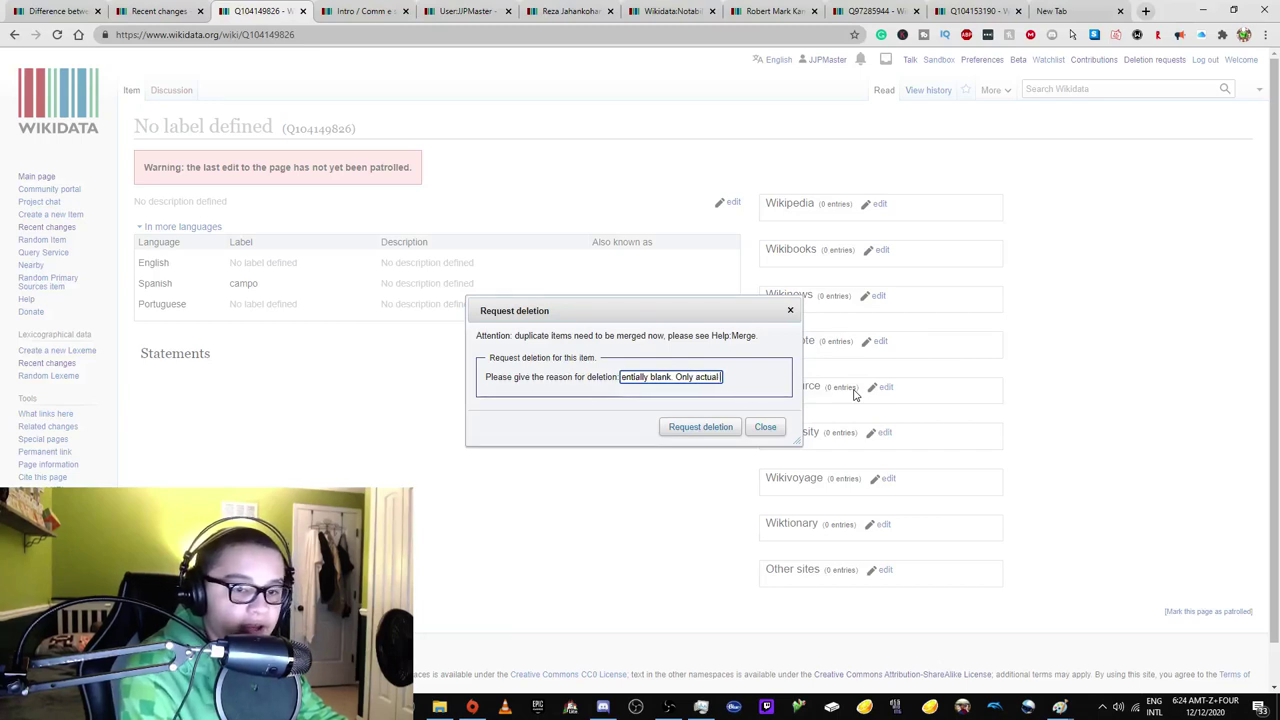
pyautogui.write(' data is the word "')
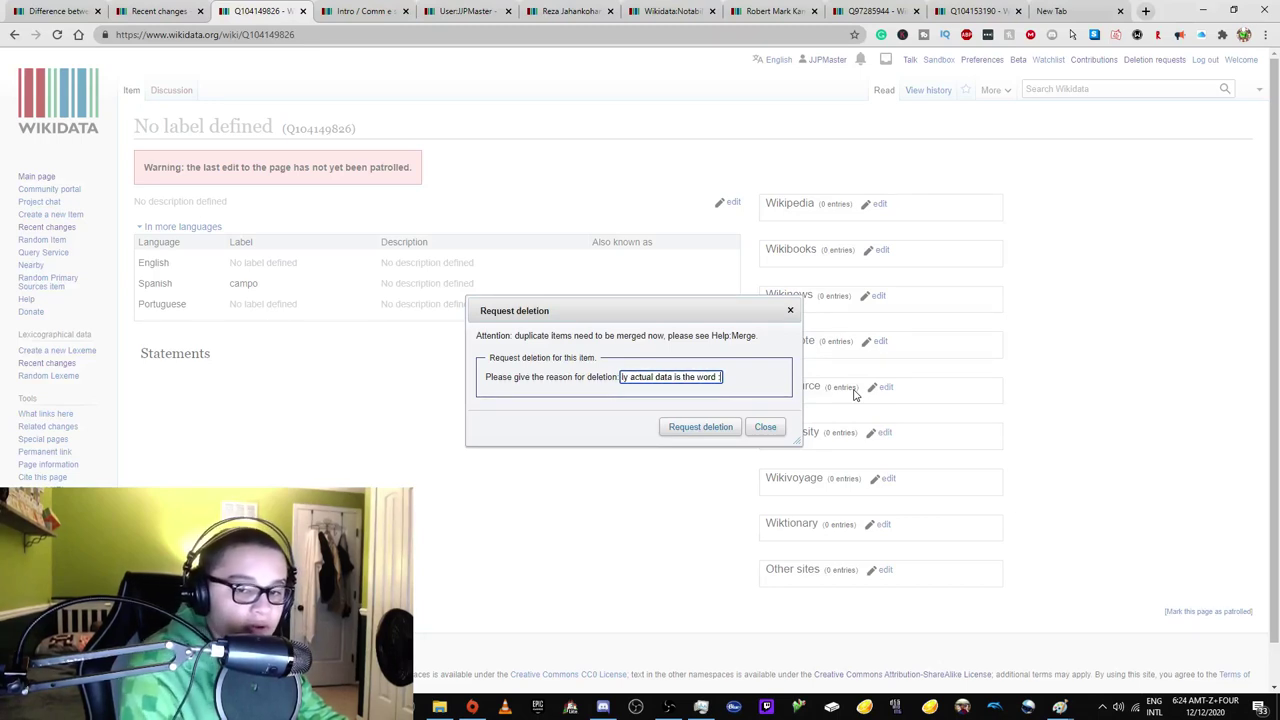
pyautogui.write('campo"')
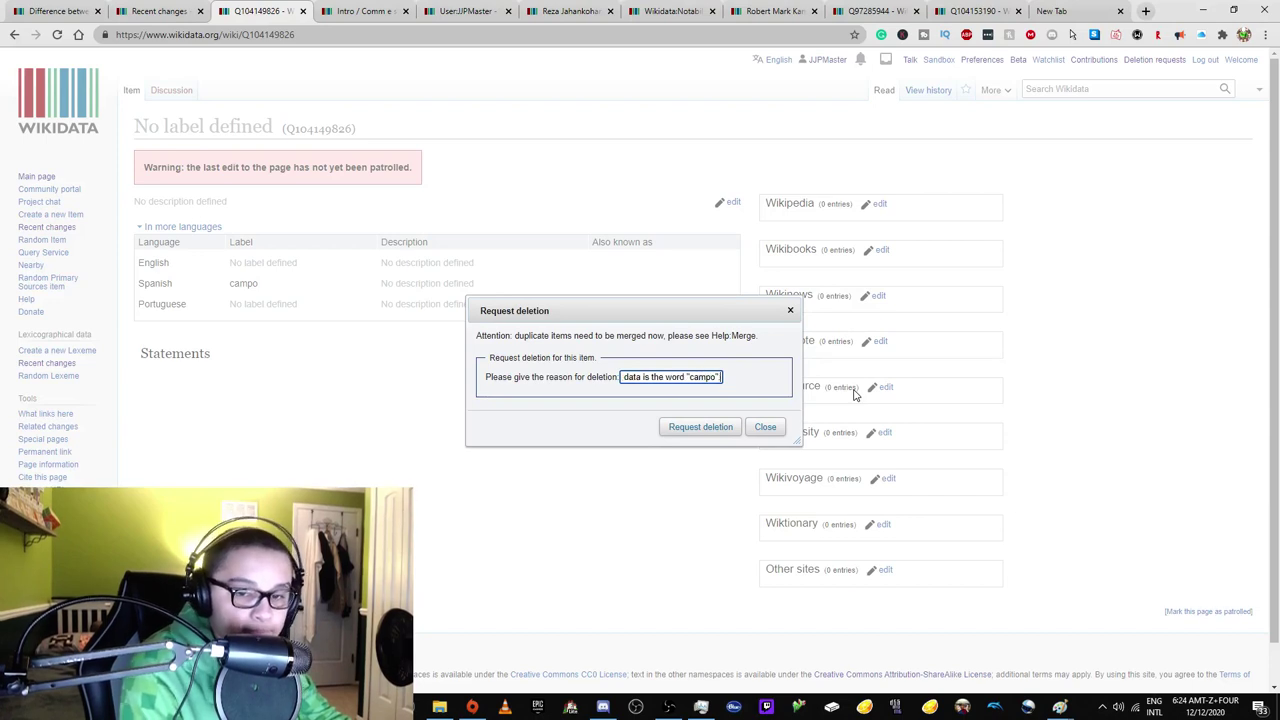
pyautogui.click(700, 427)
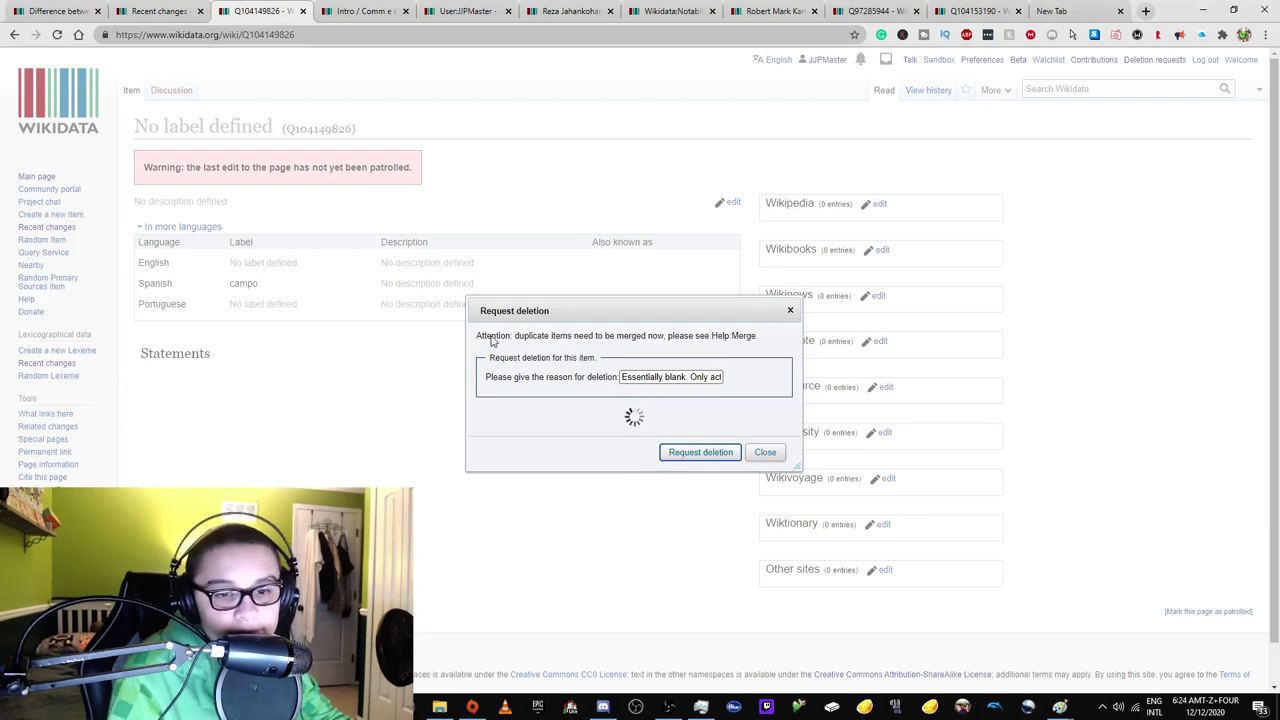
pyautogui.click(465, 11)
pyautogui.moveTo(243, 35); pyautogui.dragTo(855, 45)
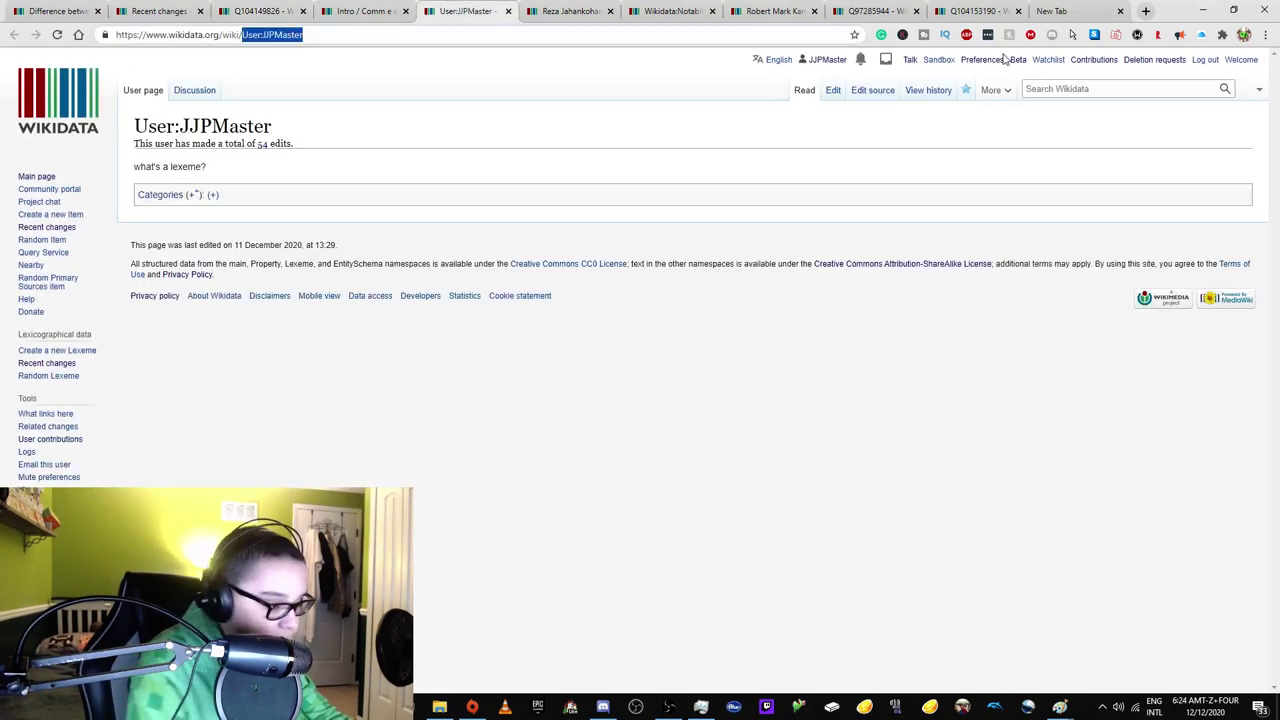
# Open the Wikidata:PATROL guideline page, going through the WD:P shortcut first.
pyautogui.write('WD:P')
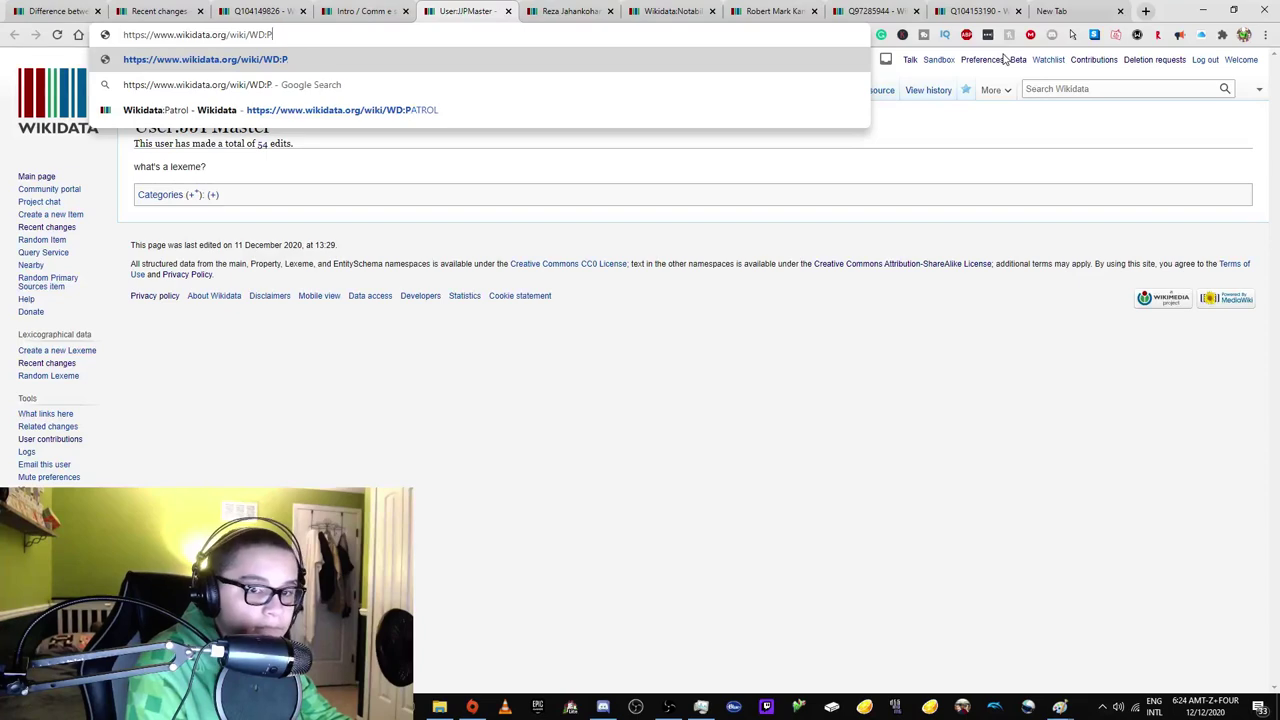
pyautogui.press('Return')
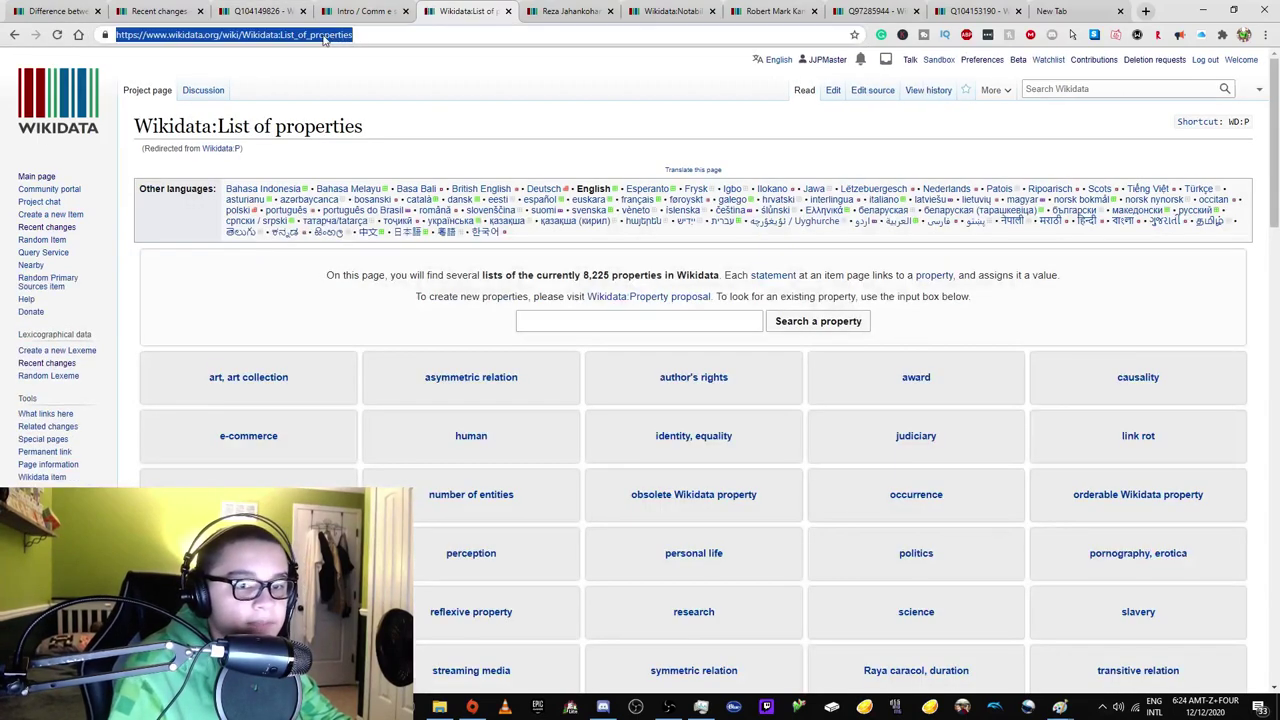
pyautogui.doubleClick(277, 35)
pyautogui.write('PATROL')
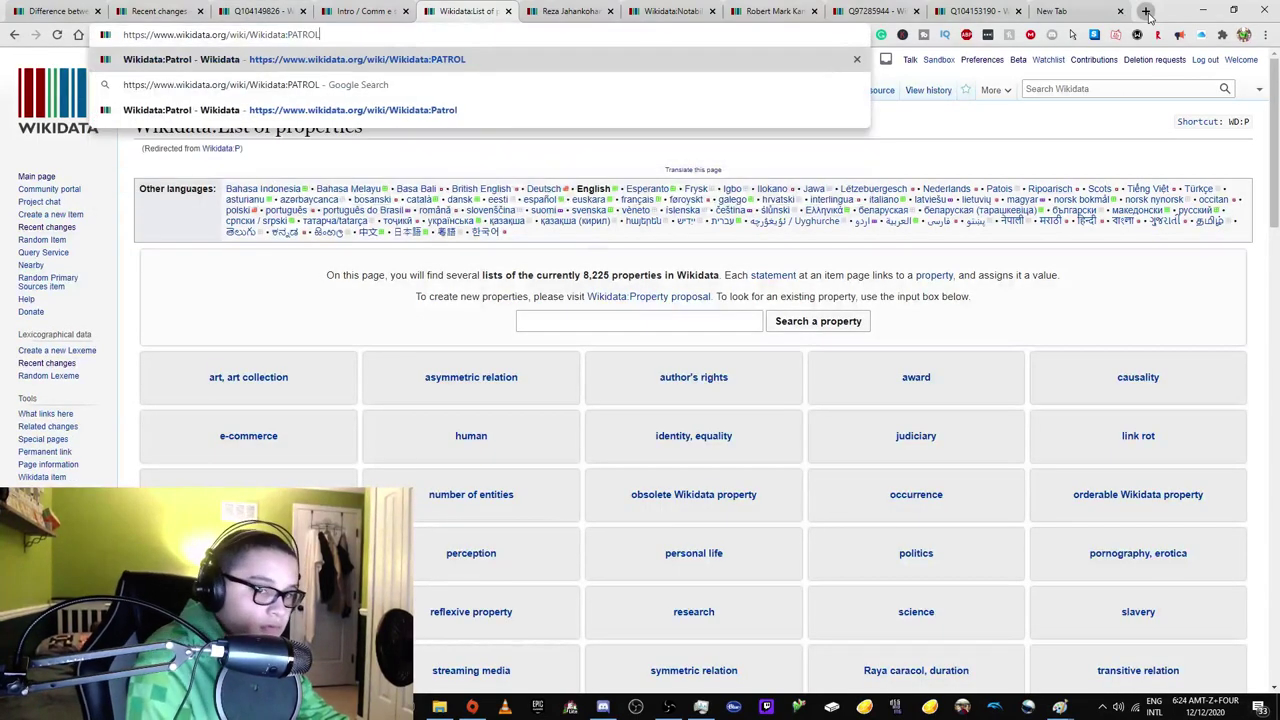
pyautogui.press('Return')
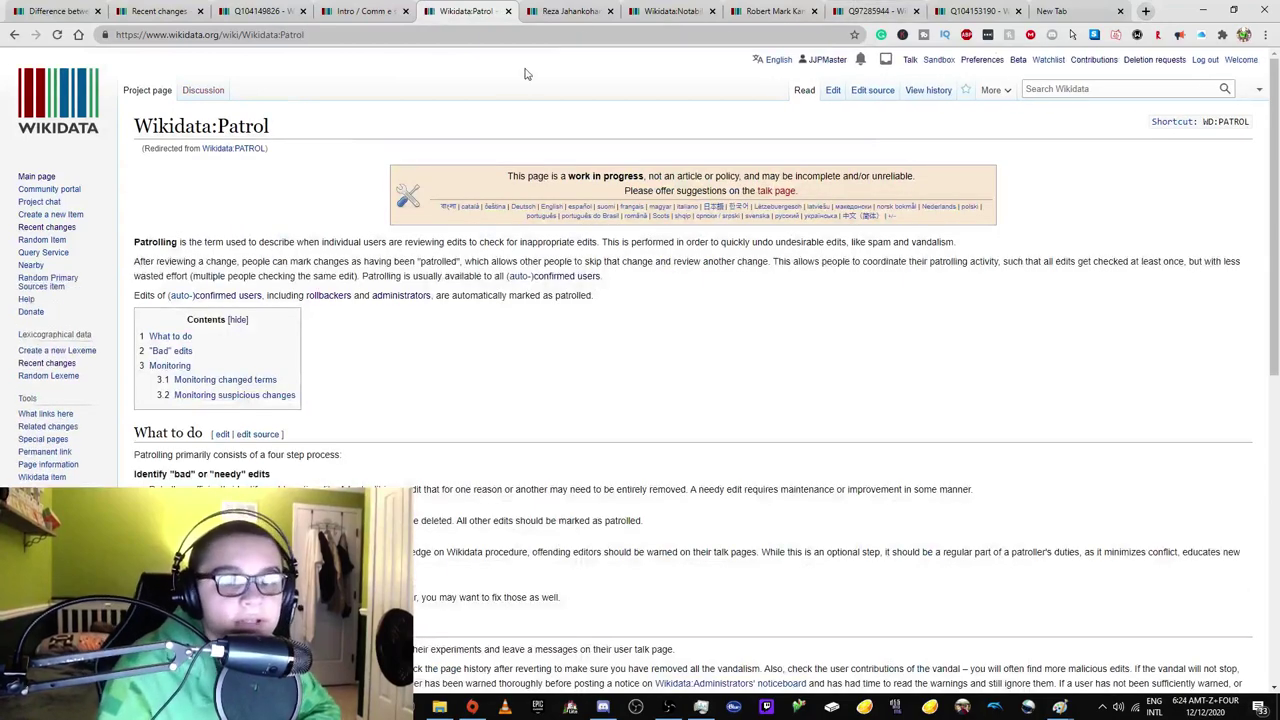
# Close two leftover tabs, read through the Patrol page, and return to the campo item Q104149826.
pyautogui.click(611, 12)
pyautogui.click(622, 11)
pyautogui.click(622, 11)
pyautogui.scroll(-1, 511, 225)
pyautogui.scroll(-1, 408, 265)
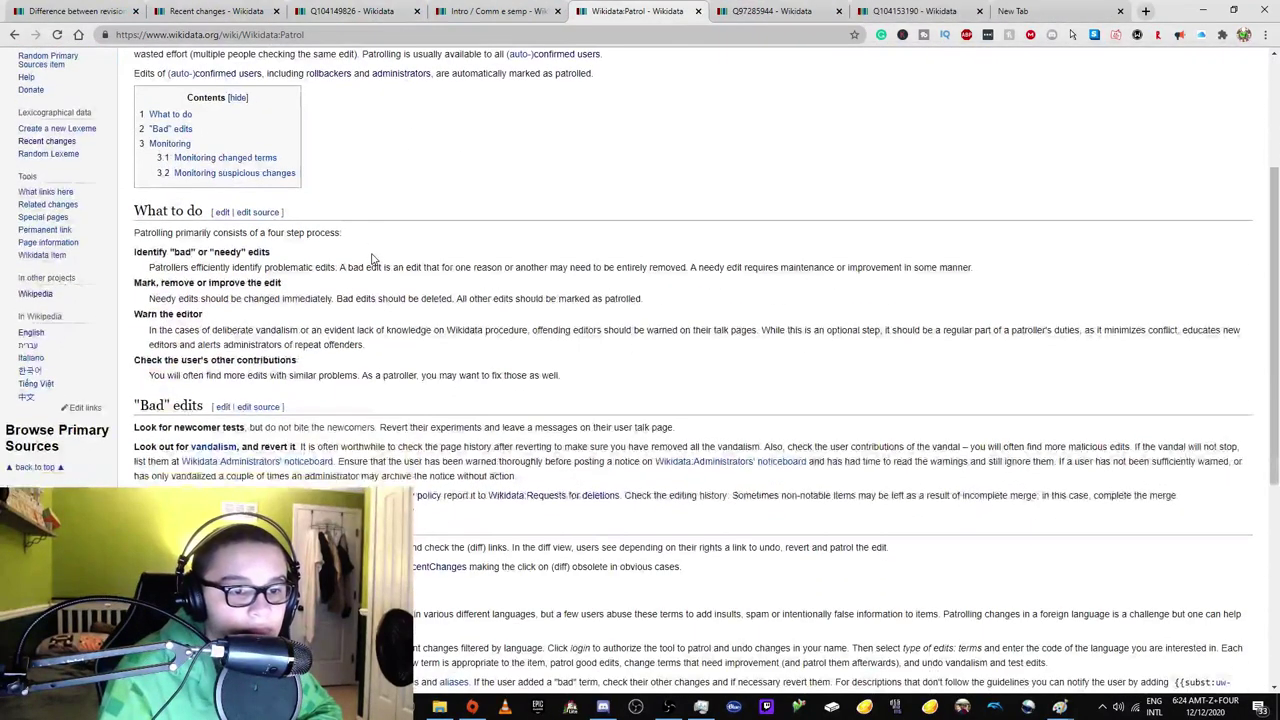
pyautogui.scroll(-3, 372, 258)
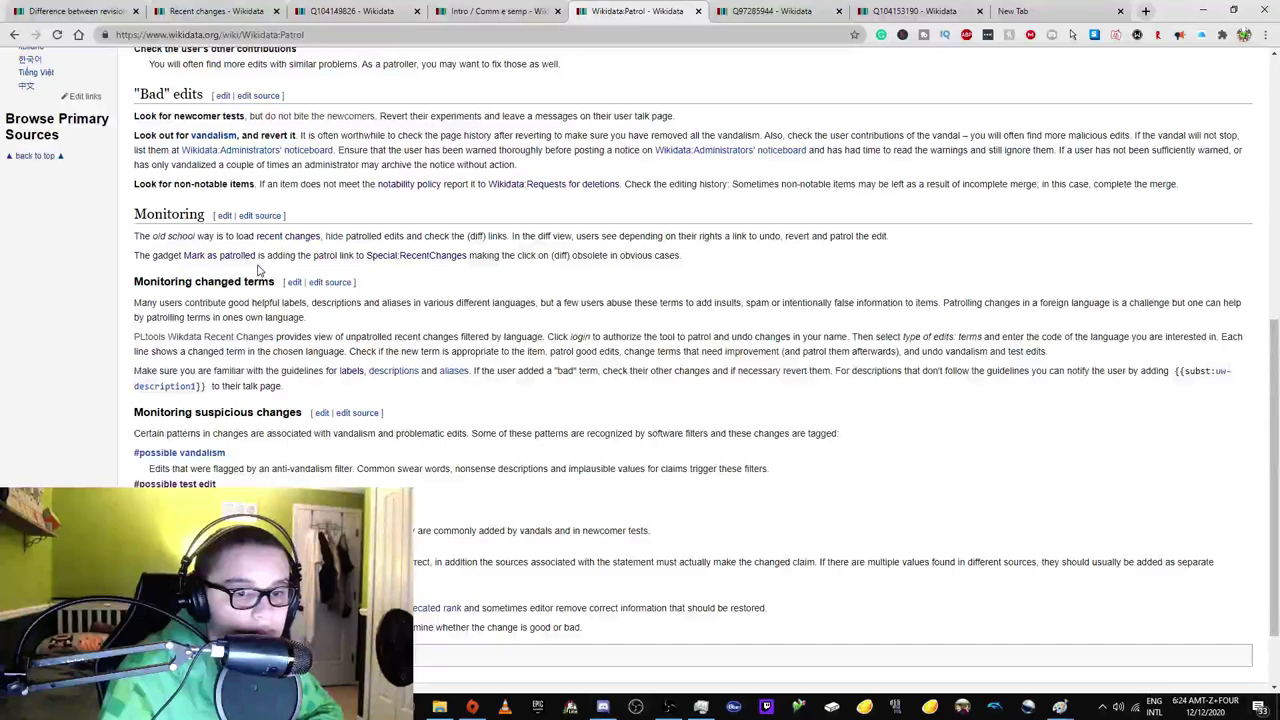
pyautogui.scroll(-1, 258, 270)
pyautogui.scroll(2, 374, 394)
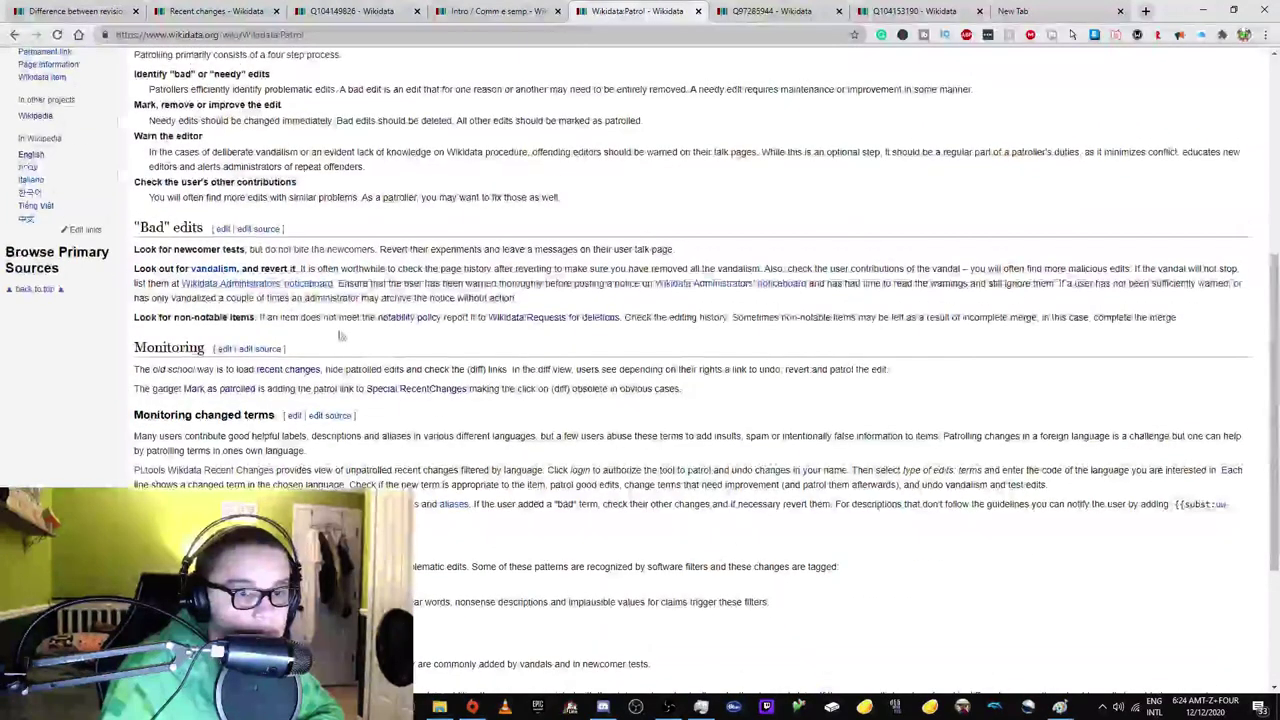
pyautogui.click(350, 11)
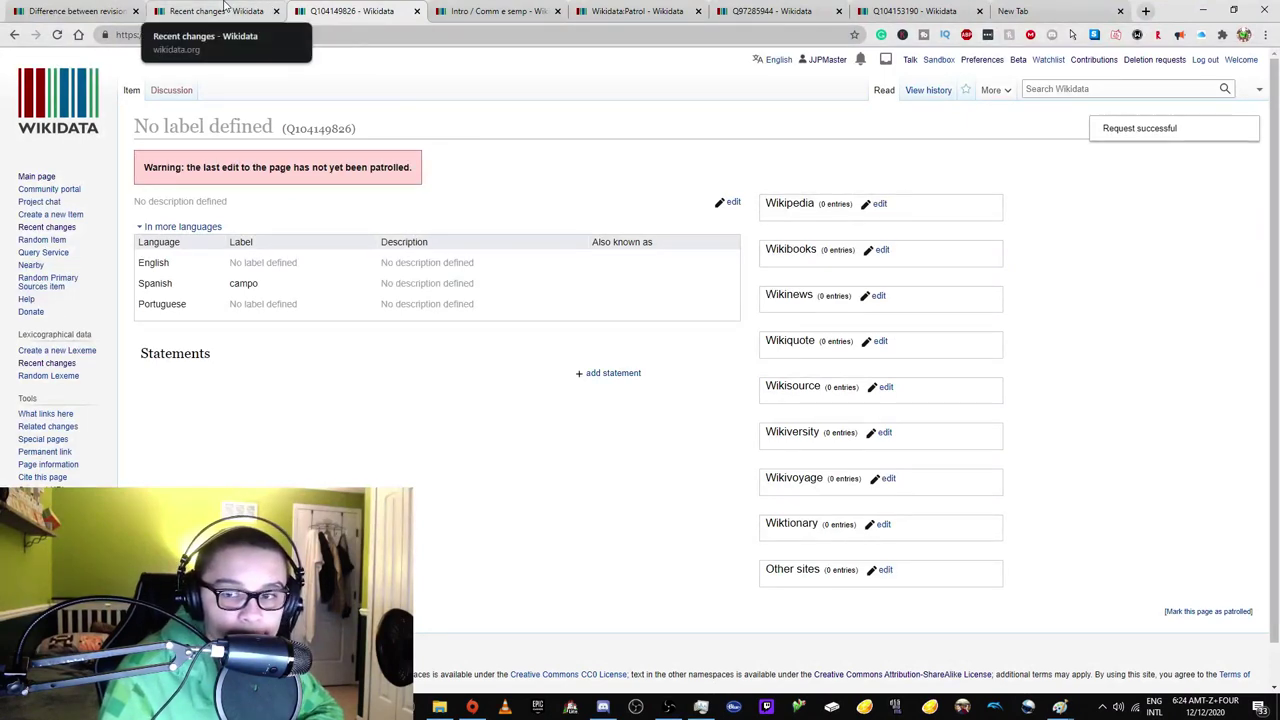
# Reload Q104149826, review its Requests for deletions entry, then open your own talk page.
pyautogui.click(57, 34)
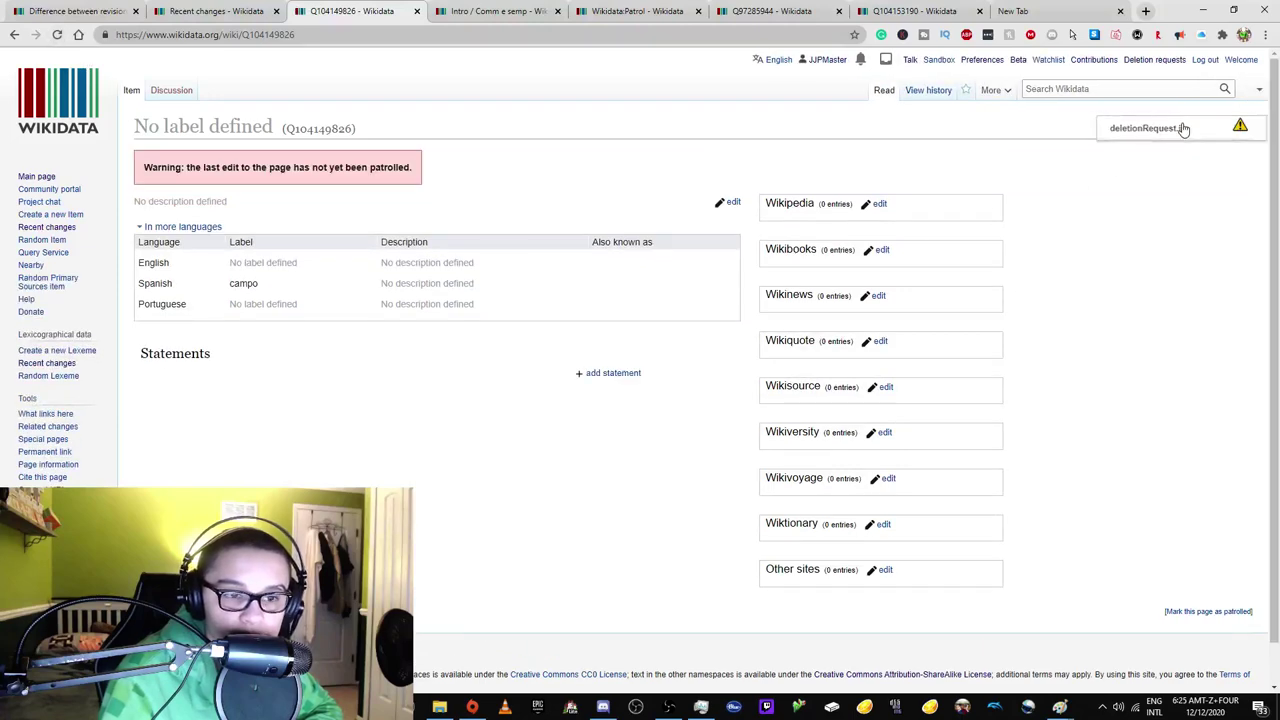
pyautogui.click(1240, 128)
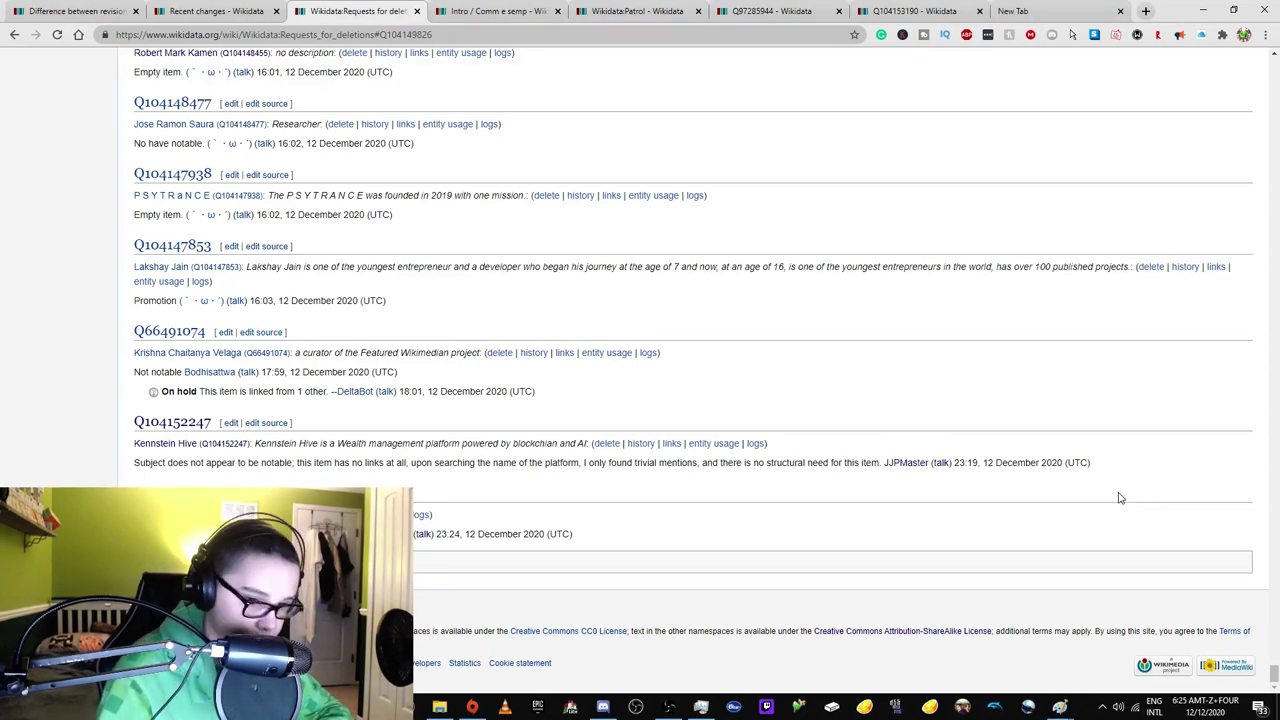
pyautogui.moveTo(1276, 655); pyautogui.dragTo(1276, 60)
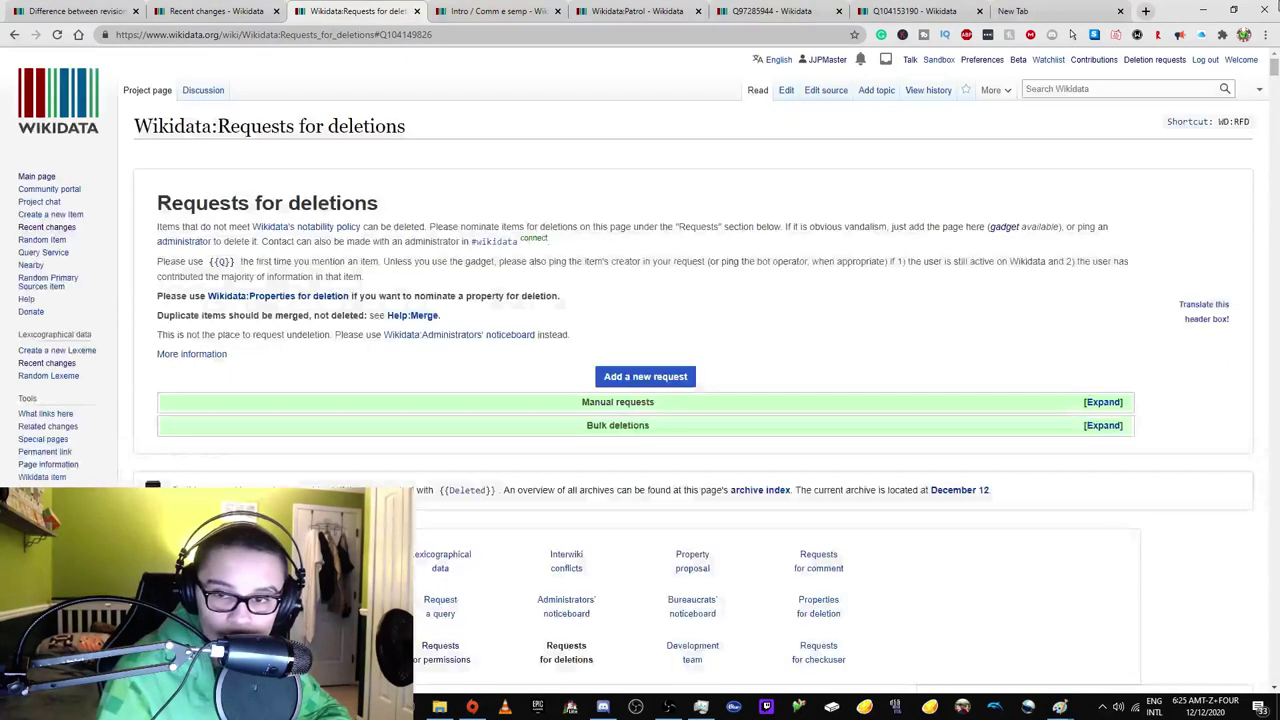
pyautogui.click(910, 60)
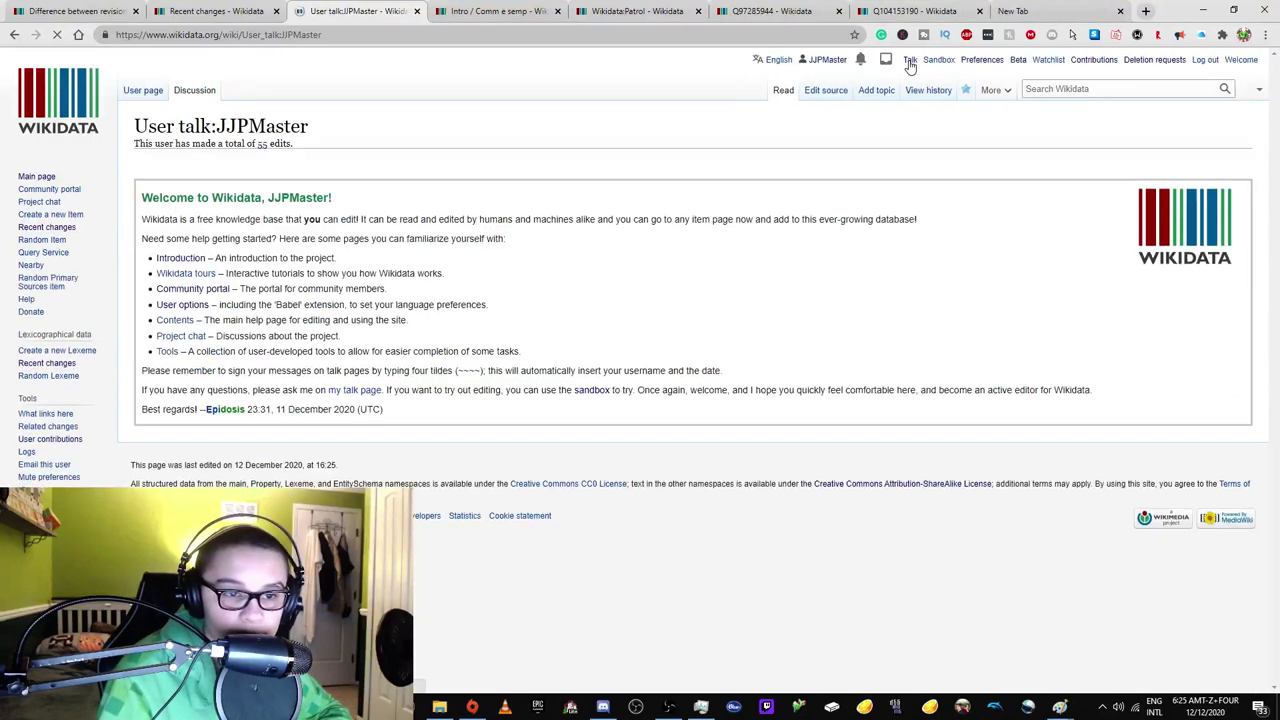
# In the Intro tab, look up Template:Delete, {{Vote delete}} and Template:Vote keep, then return to Recent changes.
pyautogui.click(445, 11)
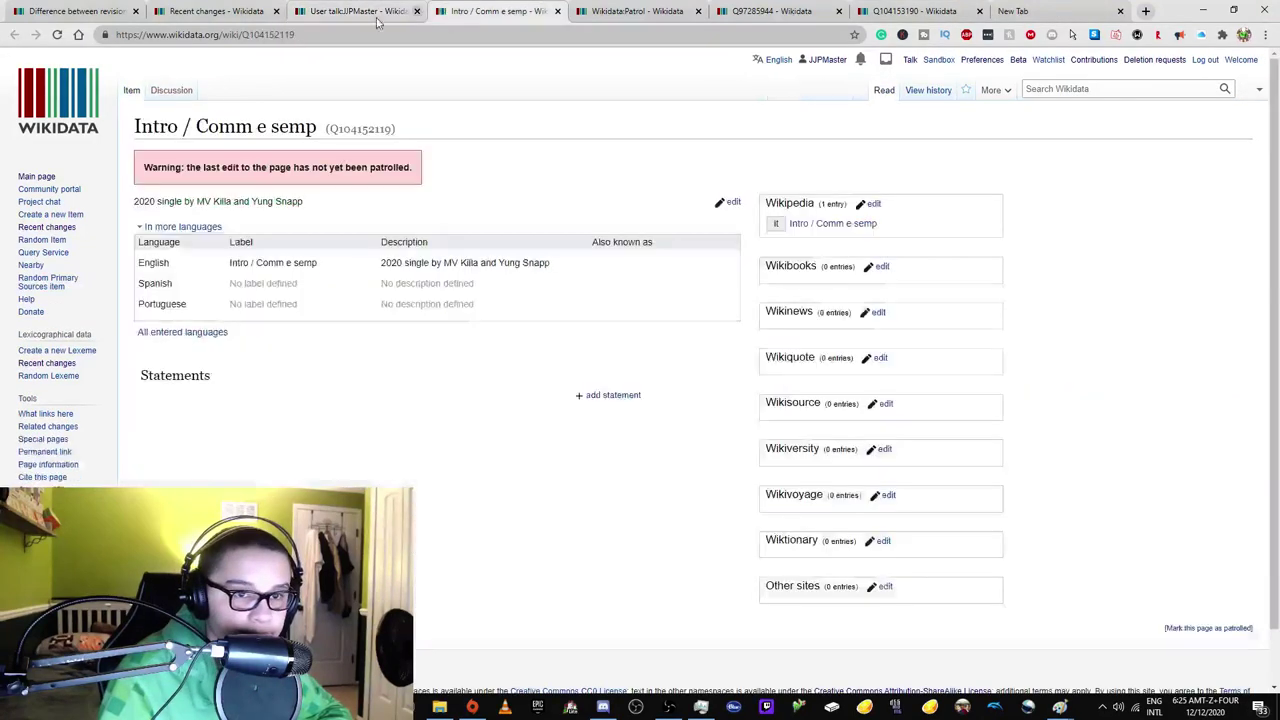
pyautogui.doubleClick(268, 34)
pyautogui.write('Template:')
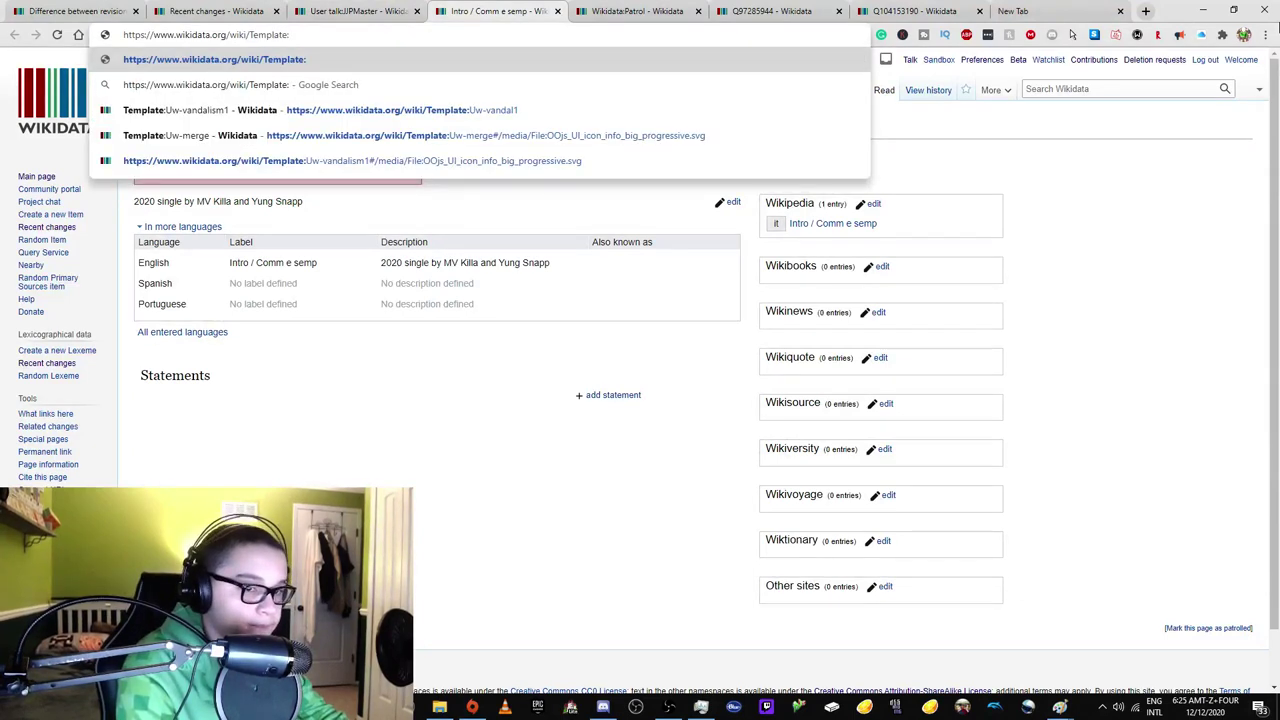
pyautogui.write('Delete')
pyautogui.press('Return')
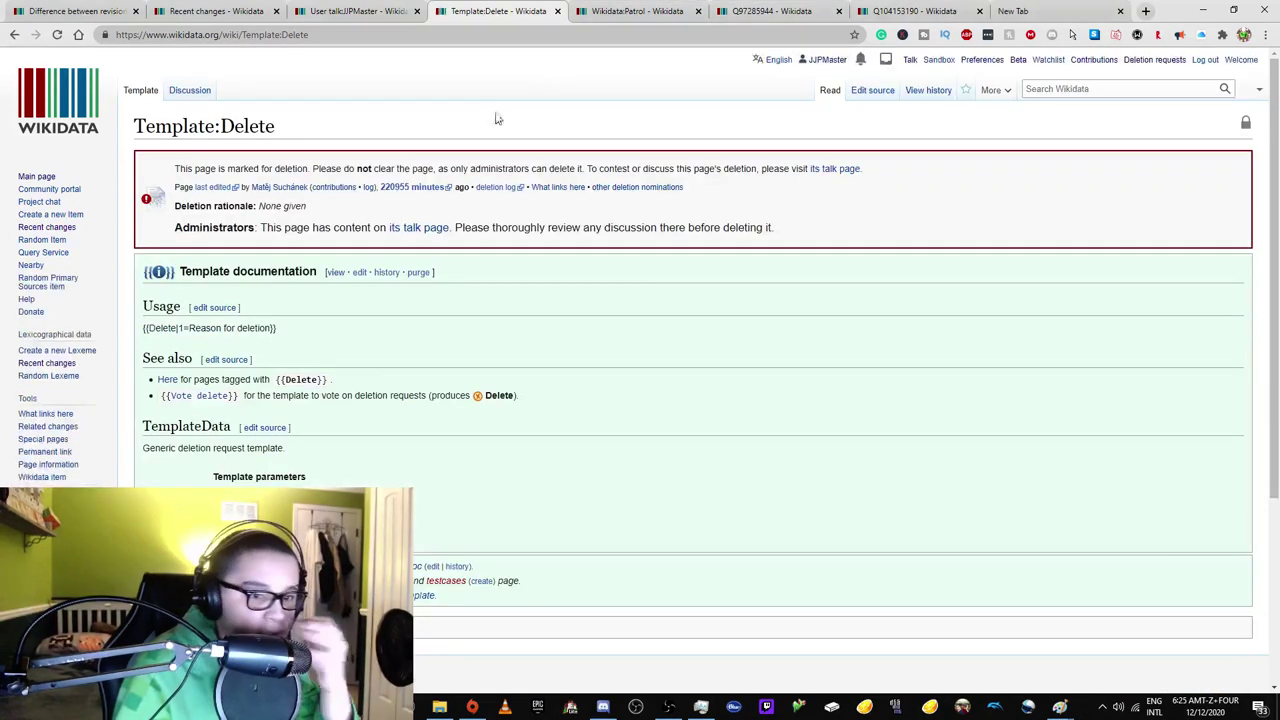
pyautogui.click(206, 396)
pyautogui.click(185, 210)
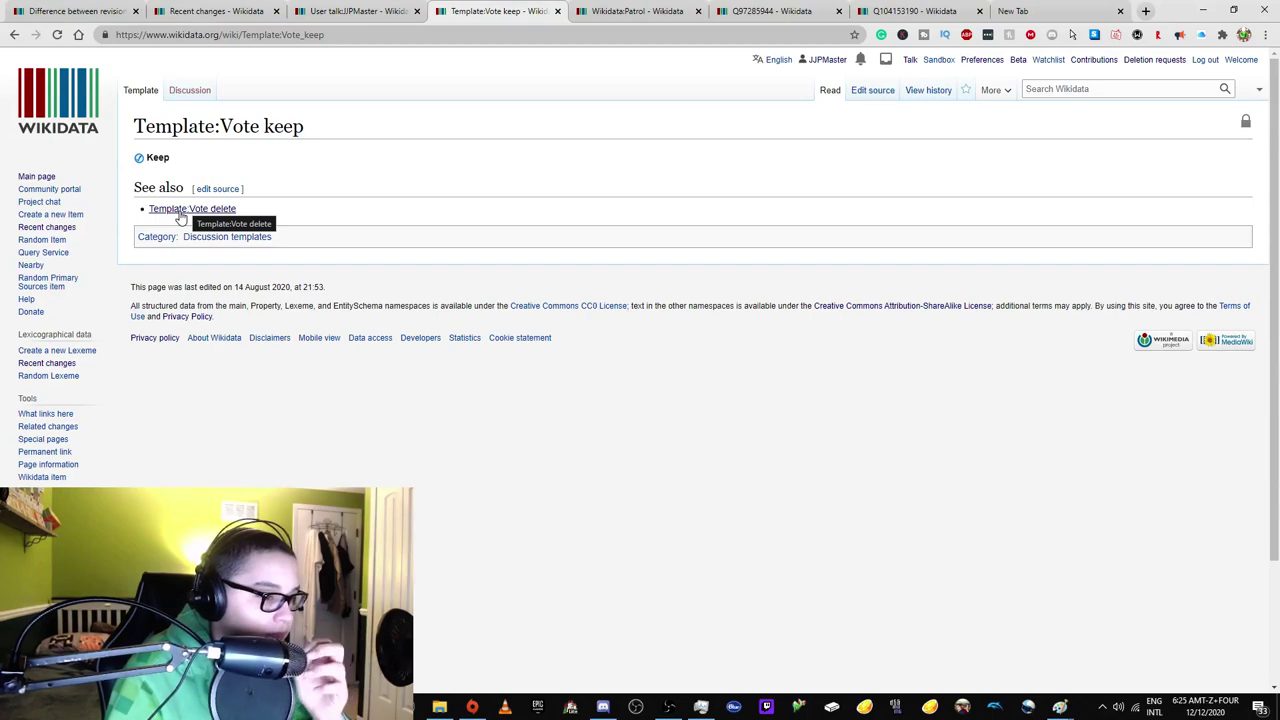
pyautogui.hotkey('ctrl', 'shift', 'Tab')
pyautogui.hotkey('ctrl', 'shift', 'Tab')
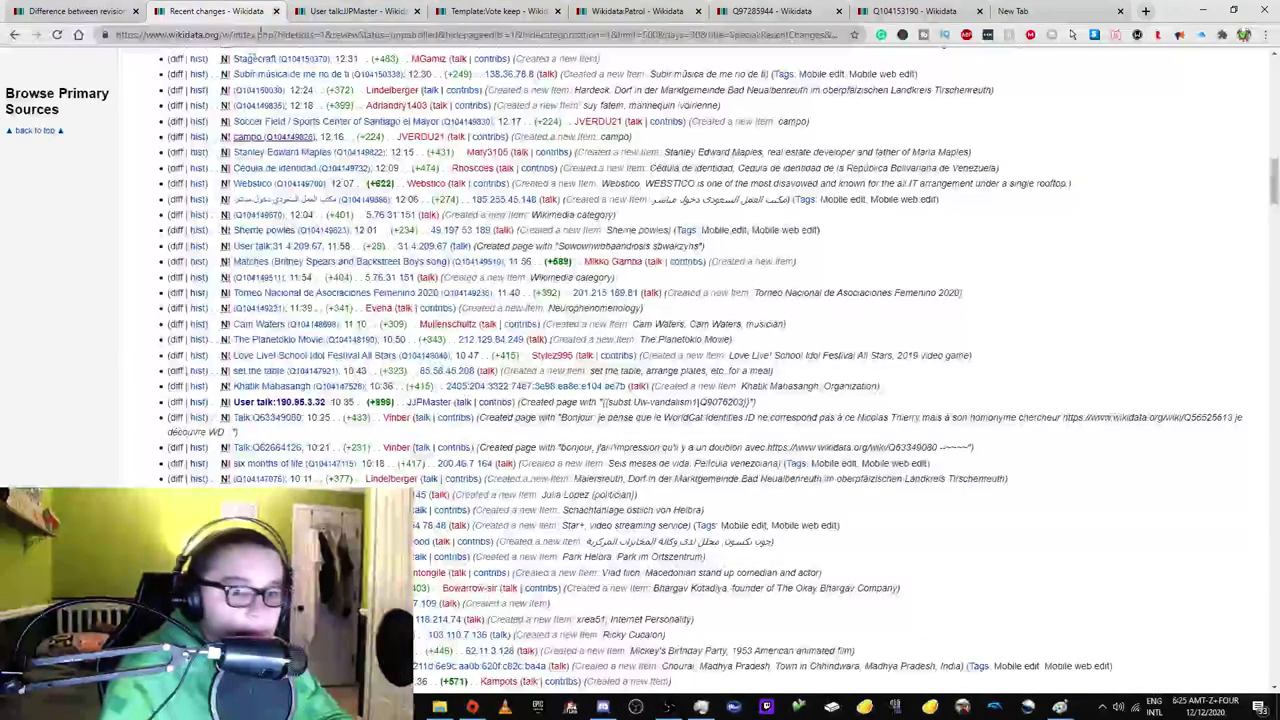
# Open Talk:Q62664126 in a new tab and close the user talk, Vote keep and Patrol tabs.
pyautogui.scroll(-2, 268, 365)
pyautogui.rightClick(268, 359)
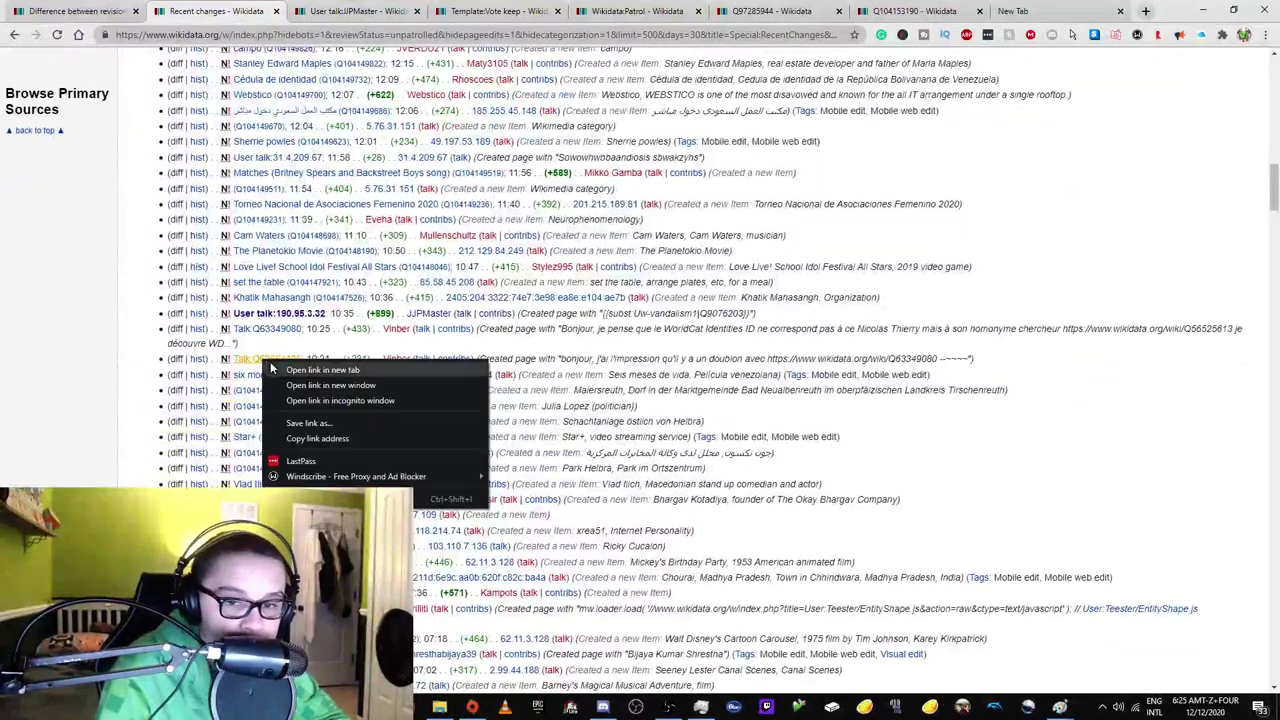
pyautogui.click(300, 364)
pyautogui.click(353, 11)
pyautogui.click(485, 11)
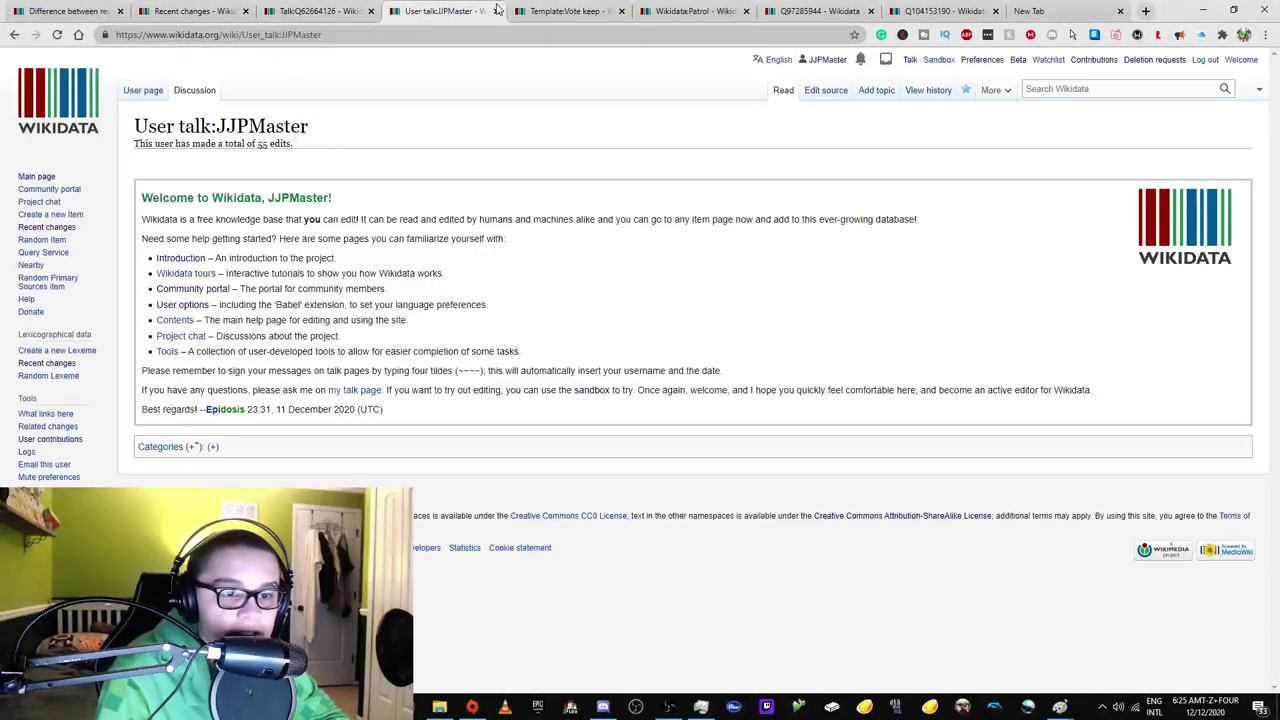
pyautogui.hotkey('ctrl', 'shift', 'Tab')
pyautogui.click(496, 11)
pyautogui.click(496, 11)
pyautogui.click(496, 11)
pyautogui.click(480, 12)
pyautogui.hotkey('ctrl', 'shift', 'Tab')
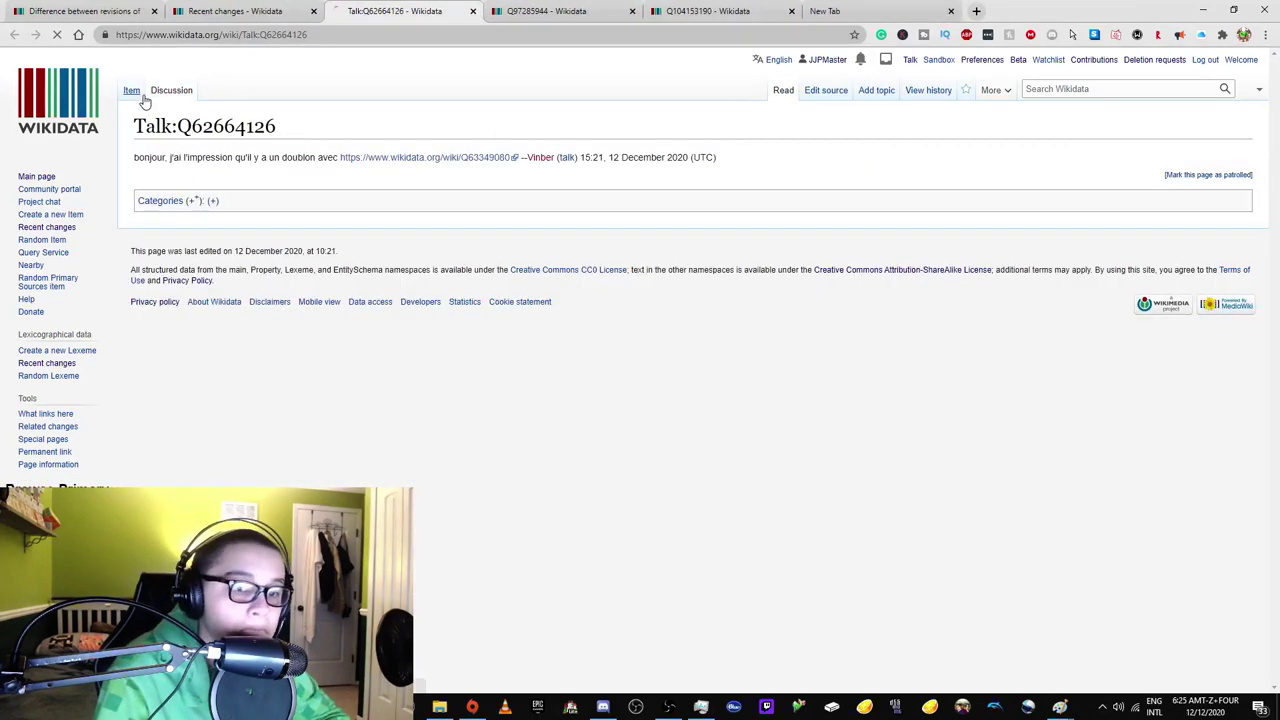
# Read the duplicate comment, open linked item Q63349080 (Nicolas Thierry) in a new tab, then return to Recent changes.
pyautogui.click(131, 91)
pyautogui.click(178, 91)
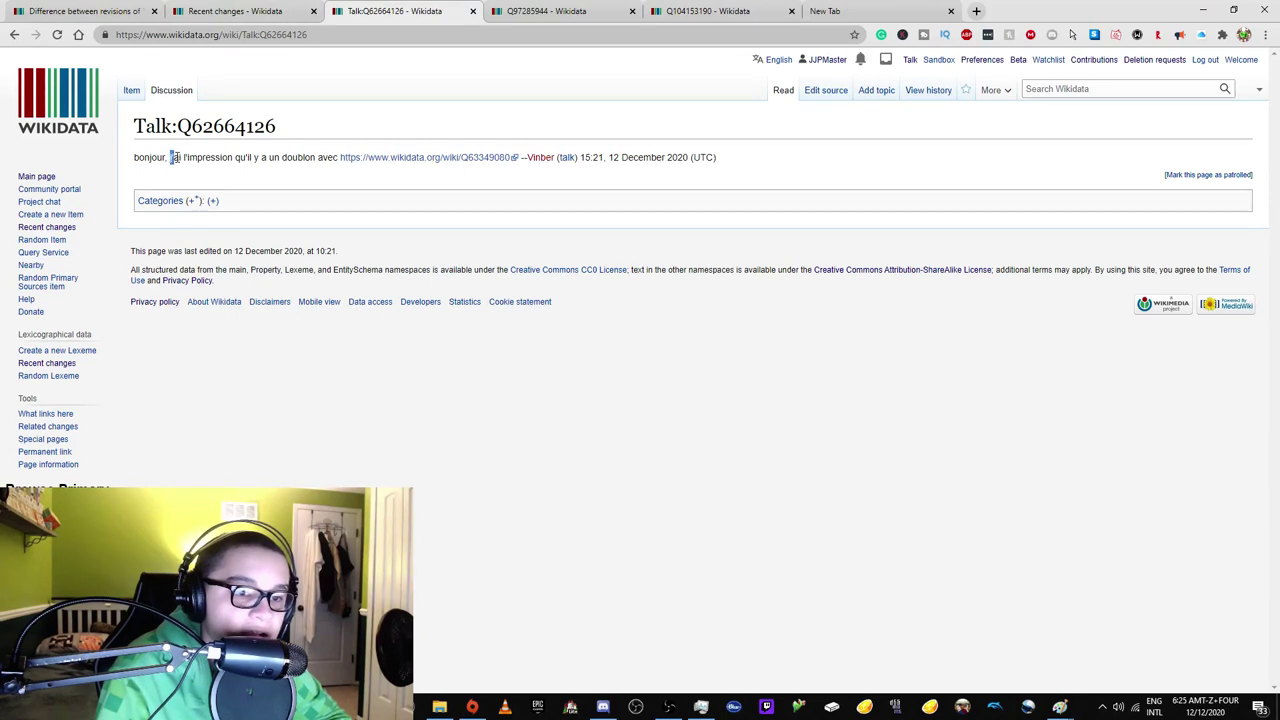
pyautogui.doubleClick(197, 157)
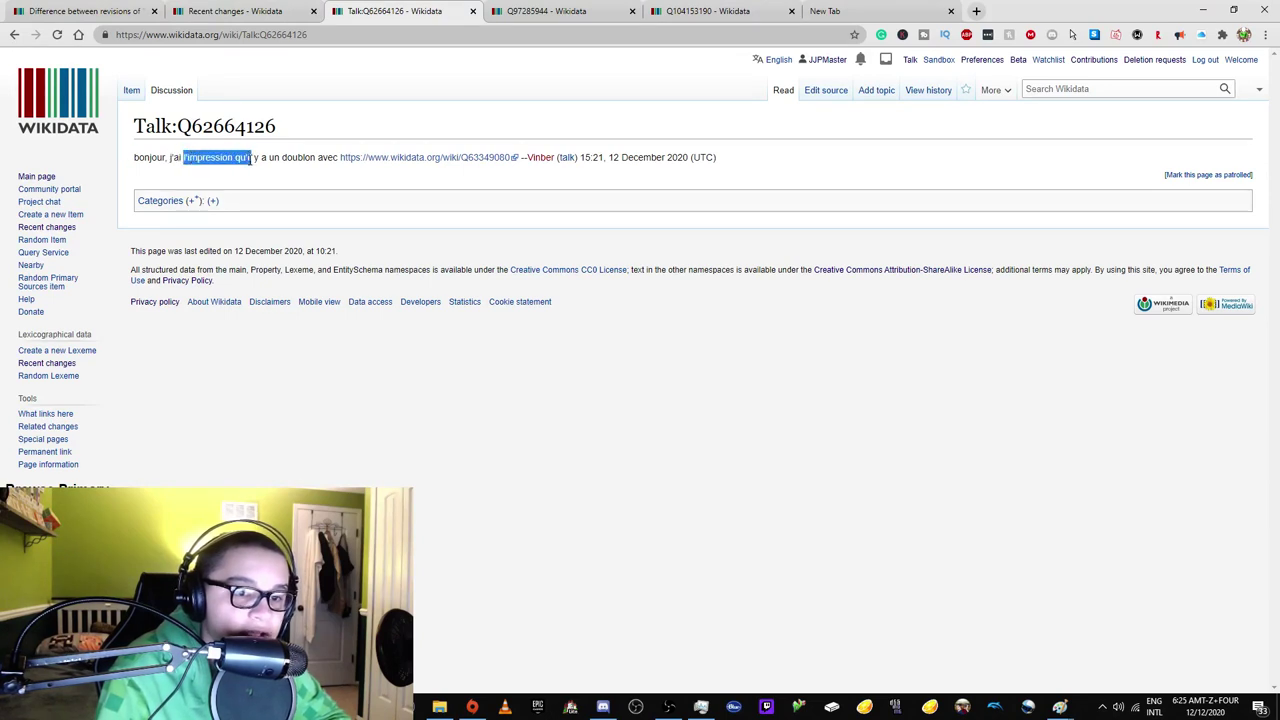
pyautogui.moveTo(258, 170); pyautogui.dragTo(299, 153)
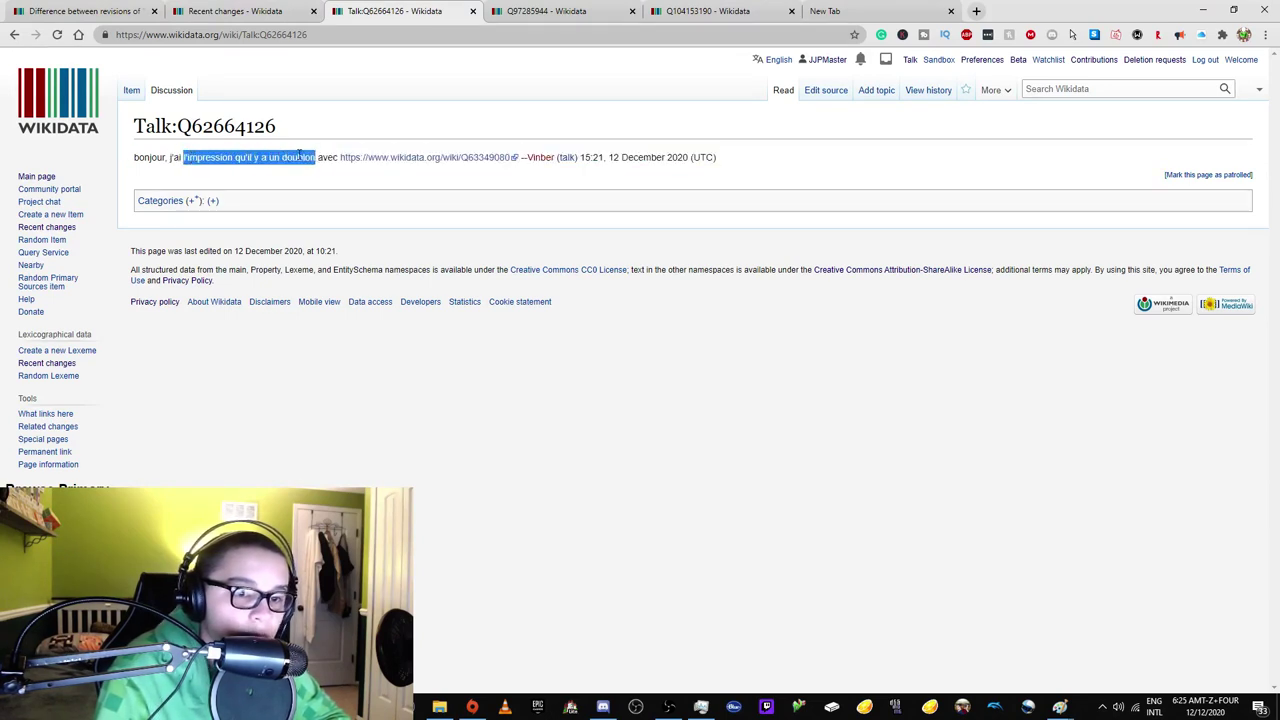
pyautogui.rightClick(362, 160)
pyautogui.click(420, 163)
pyautogui.click(495, 14)
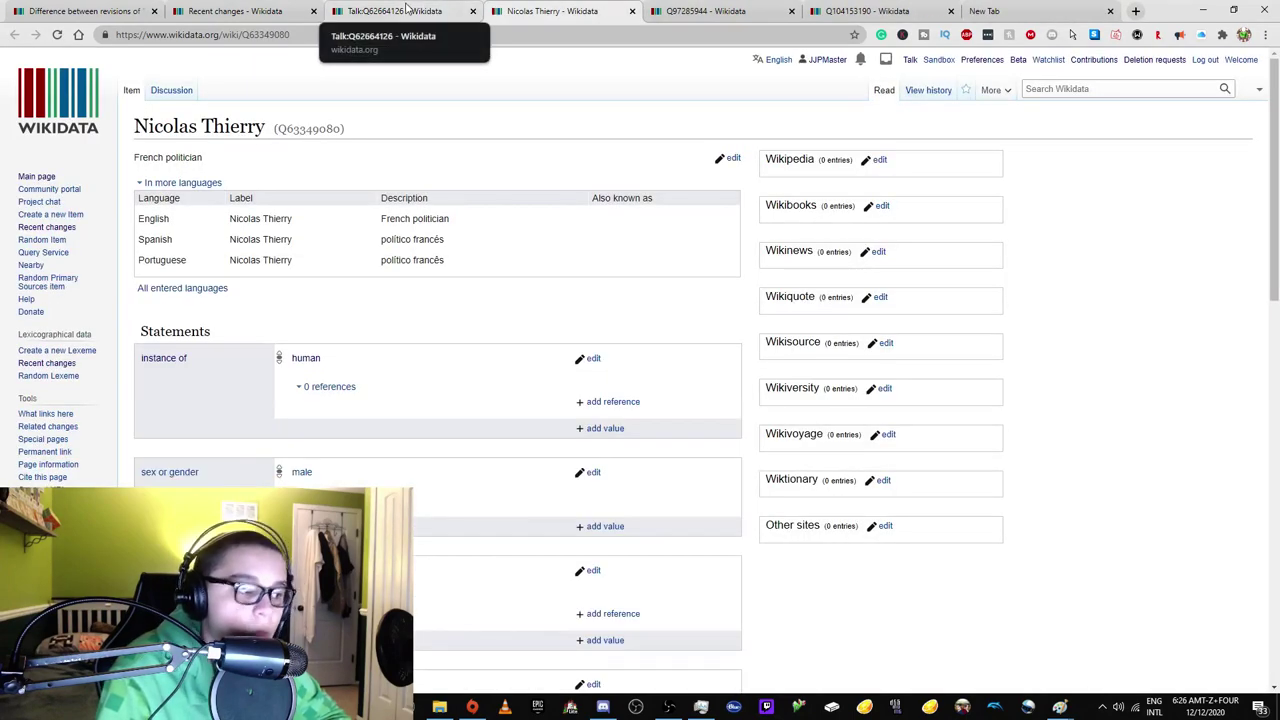
pyautogui.click(407, 11)
pyautogui.click(290, 11)
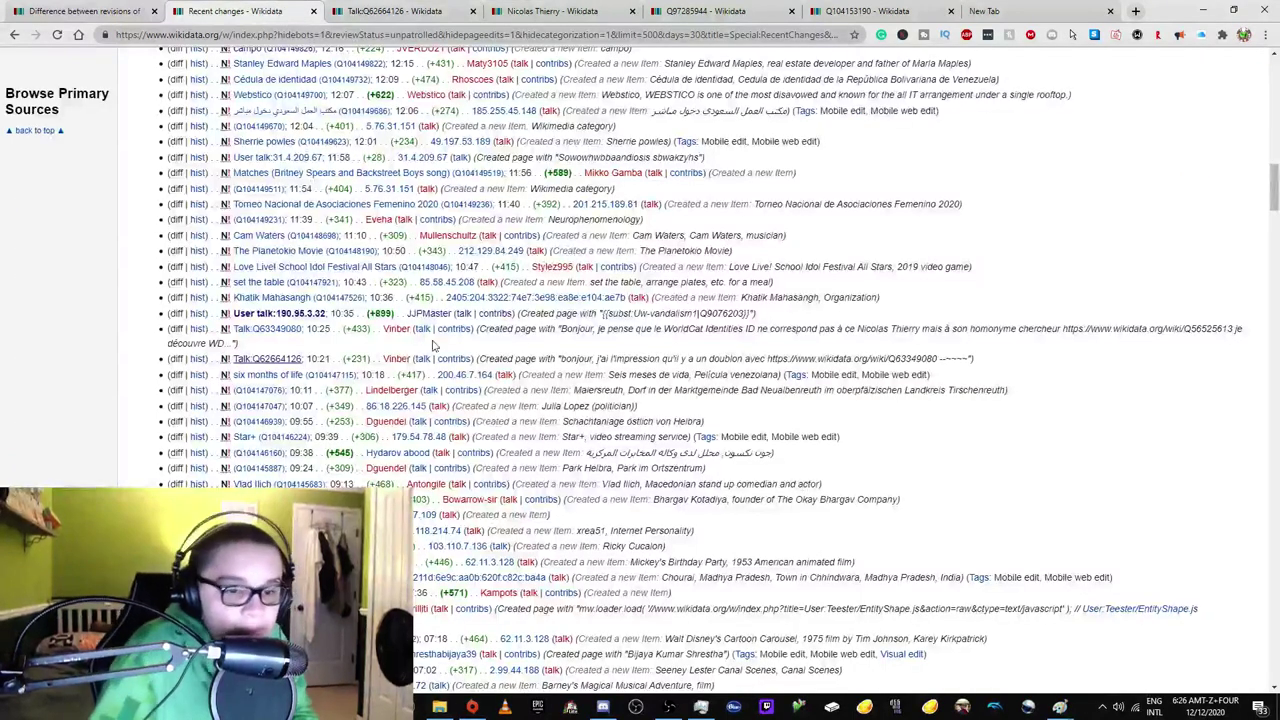
# Check new item Q104147115 'six months of life', its Spanish Wikipedia article, and both revision histories.
pyautogui.rightClick(350, 375)
pyautogui.click(400, 384)
pyautogui.click(378, 8)
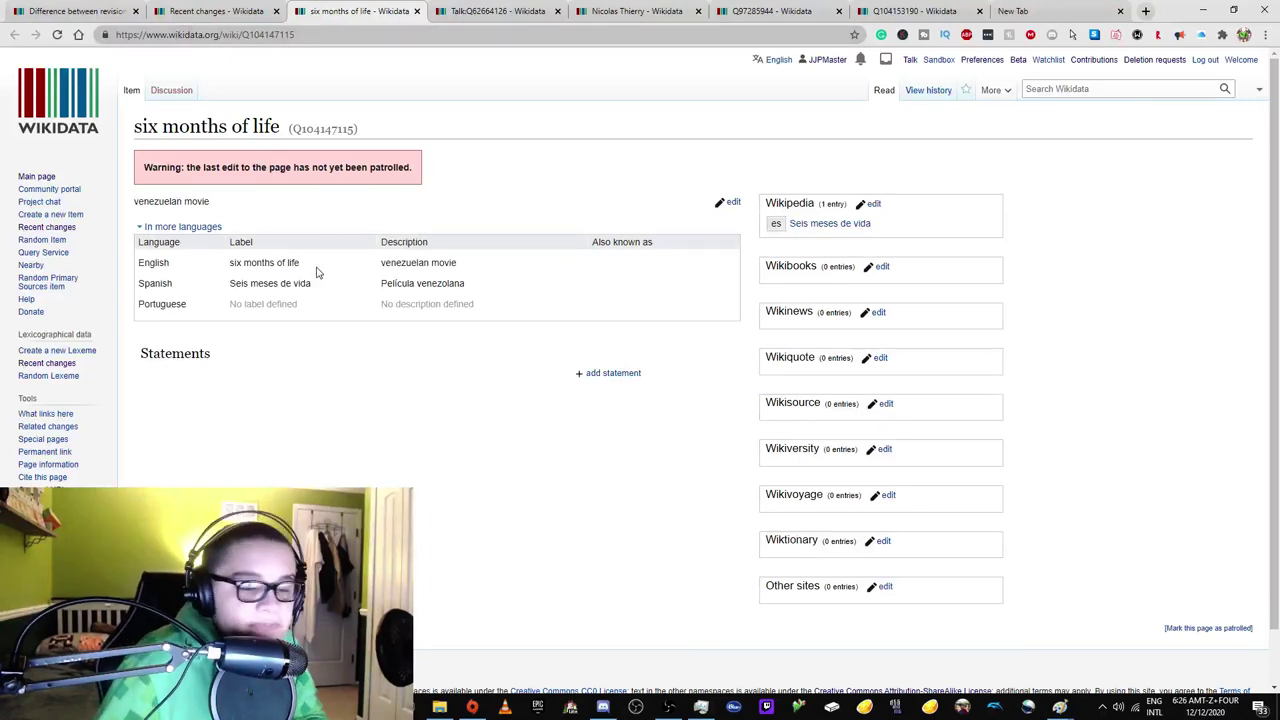
pyautogui.click(830, 224)
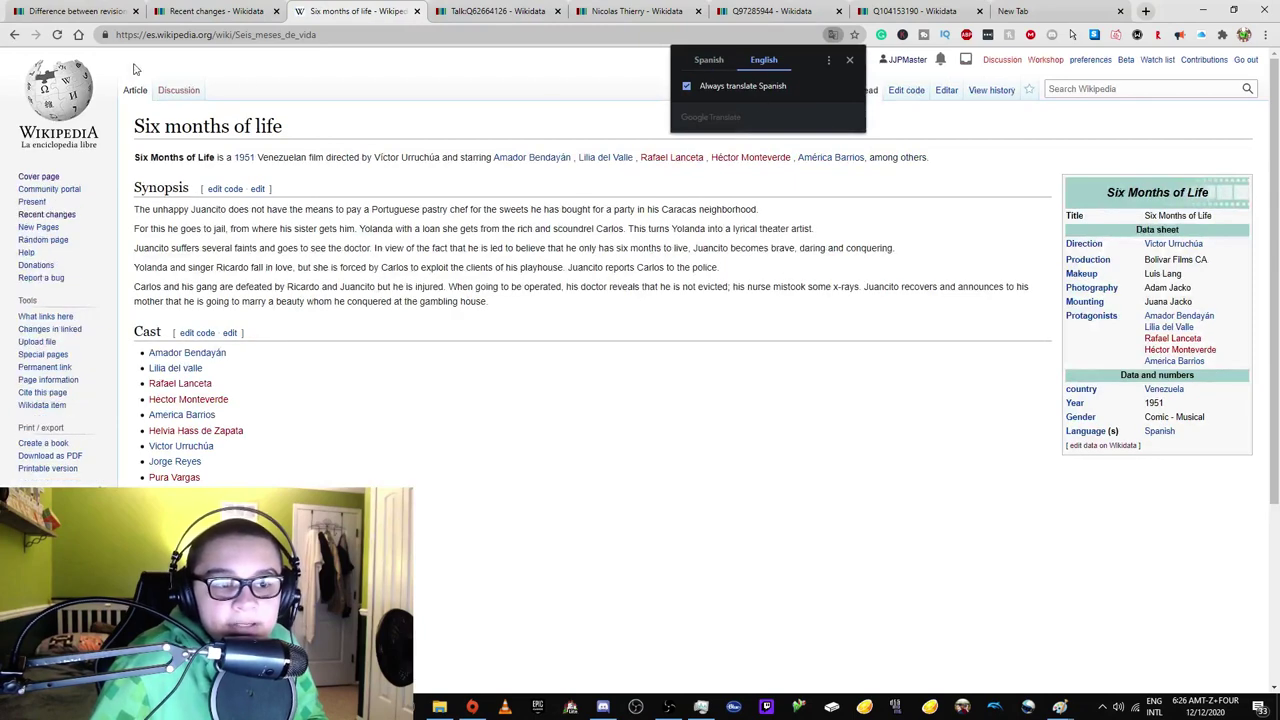
pyautogui.click(13, 36)
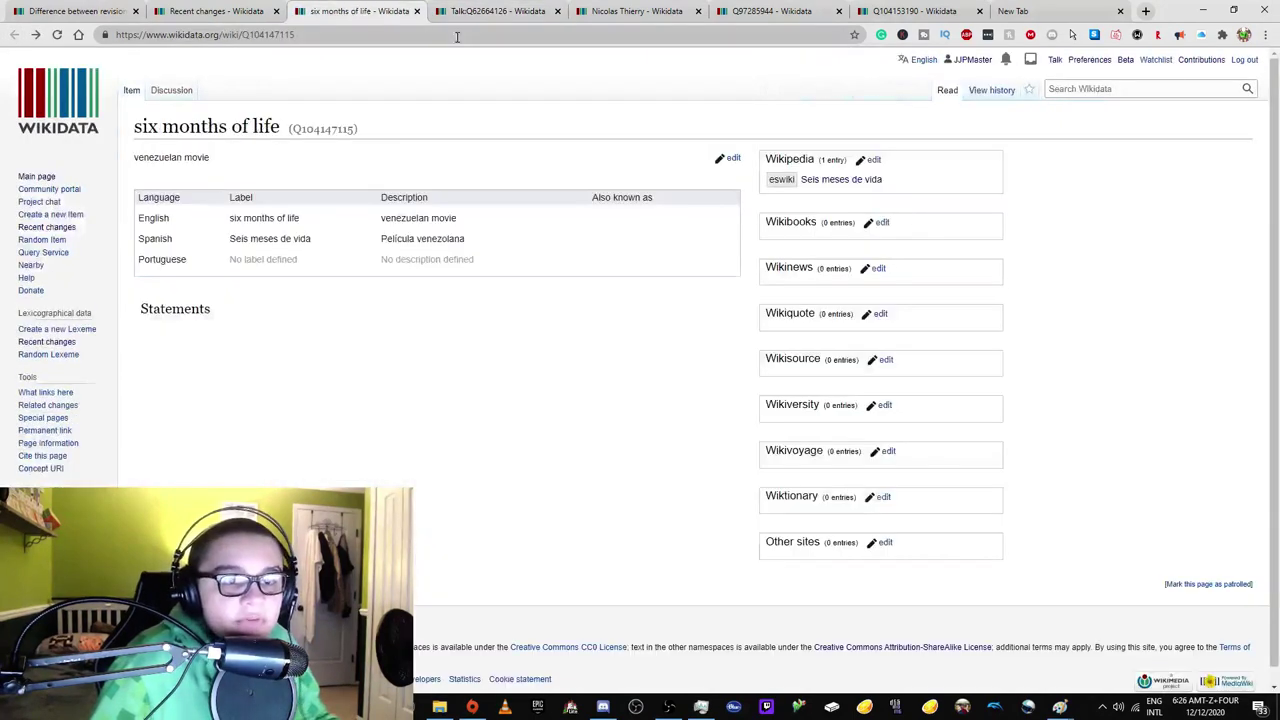
pyautogui.click(930, 92)
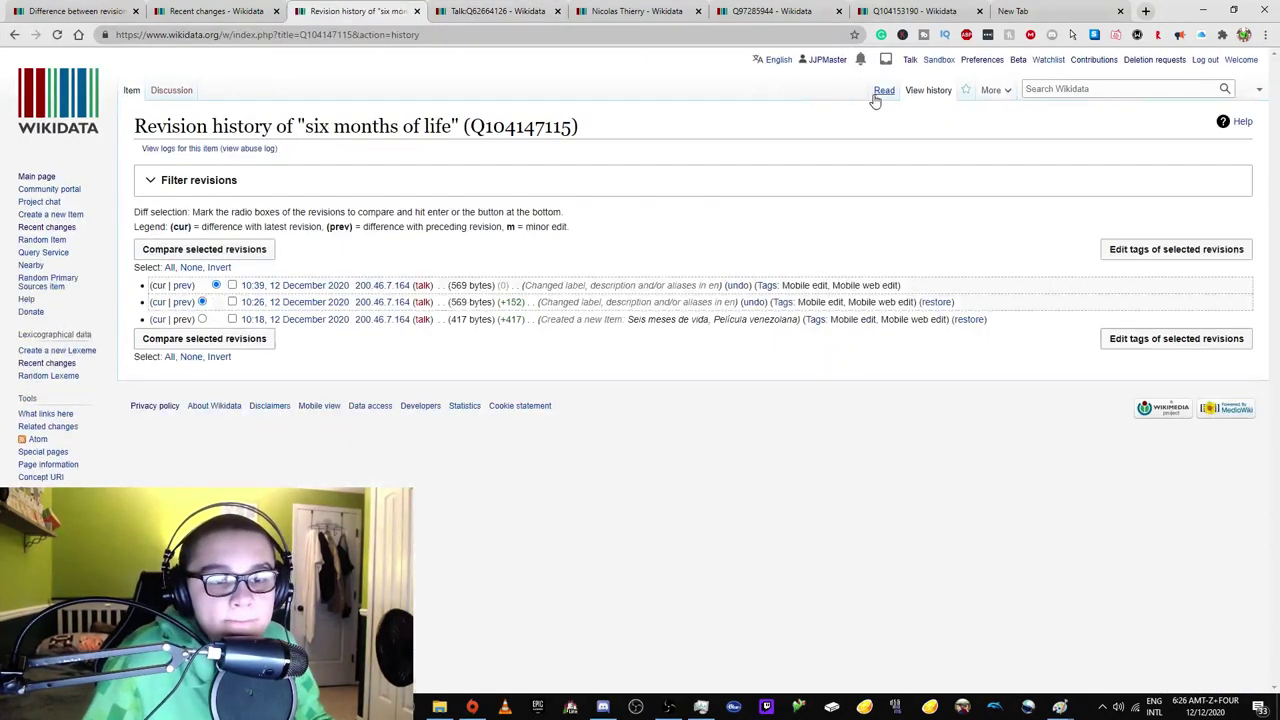
pyautogui.click(879, 92)
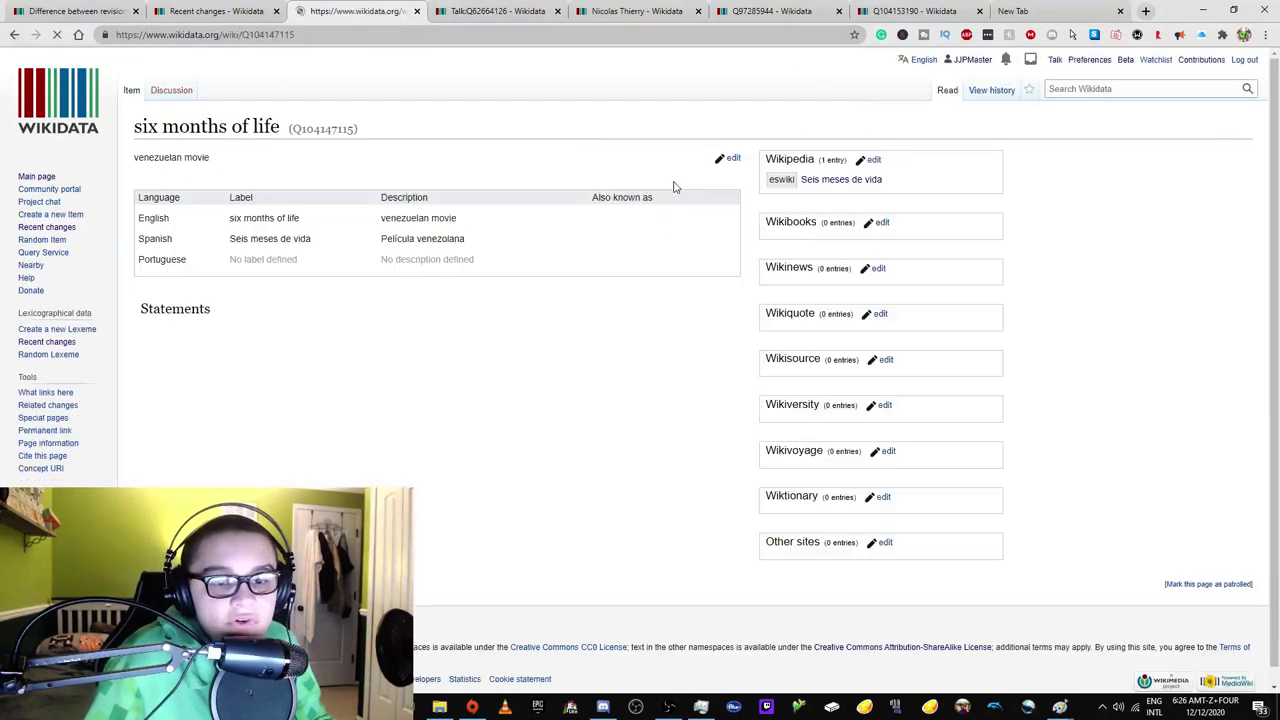
pyautogui.click(815, 223)
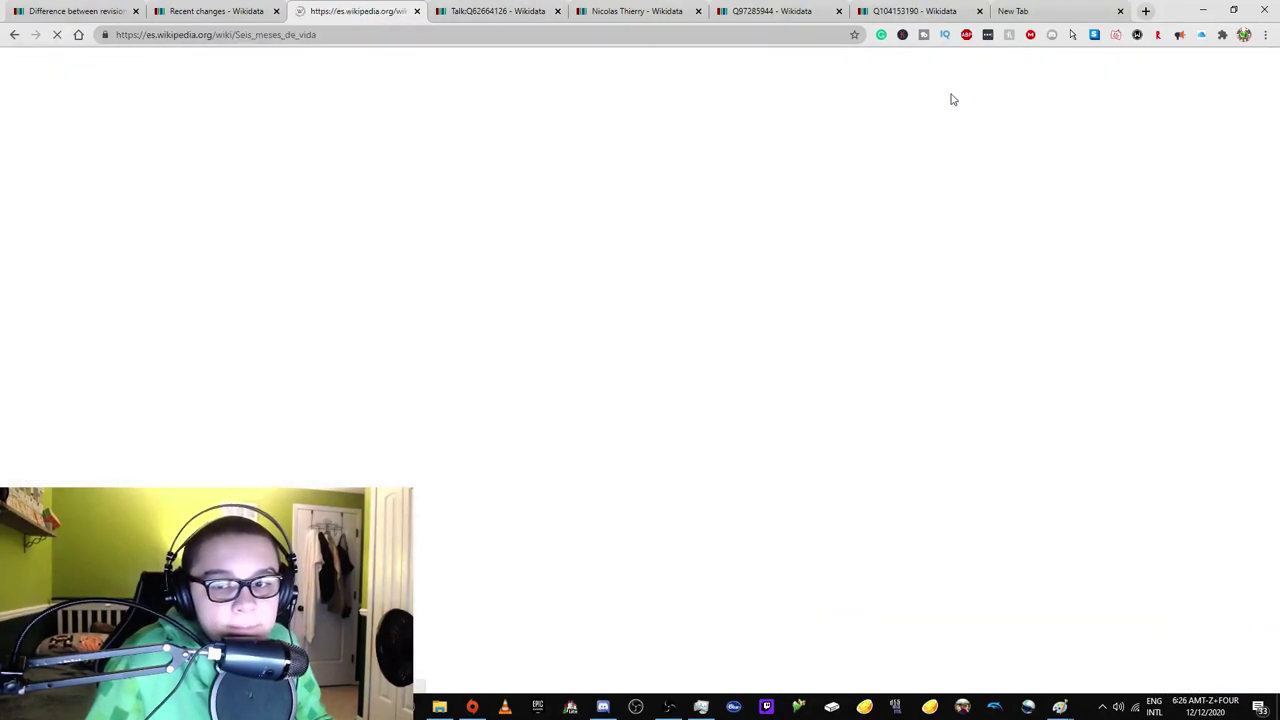
pyautogui.click(987, 92)
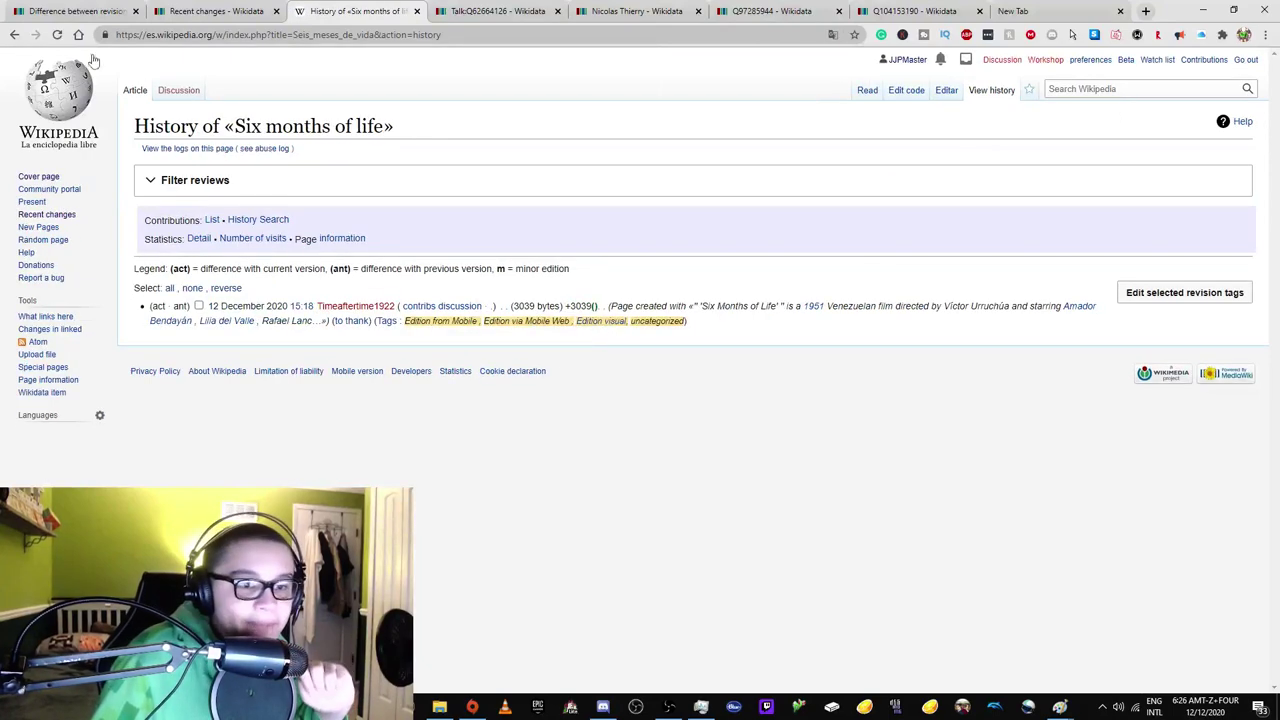
pyautogui.click(13, 34)
pyautogui.click(13, 34)
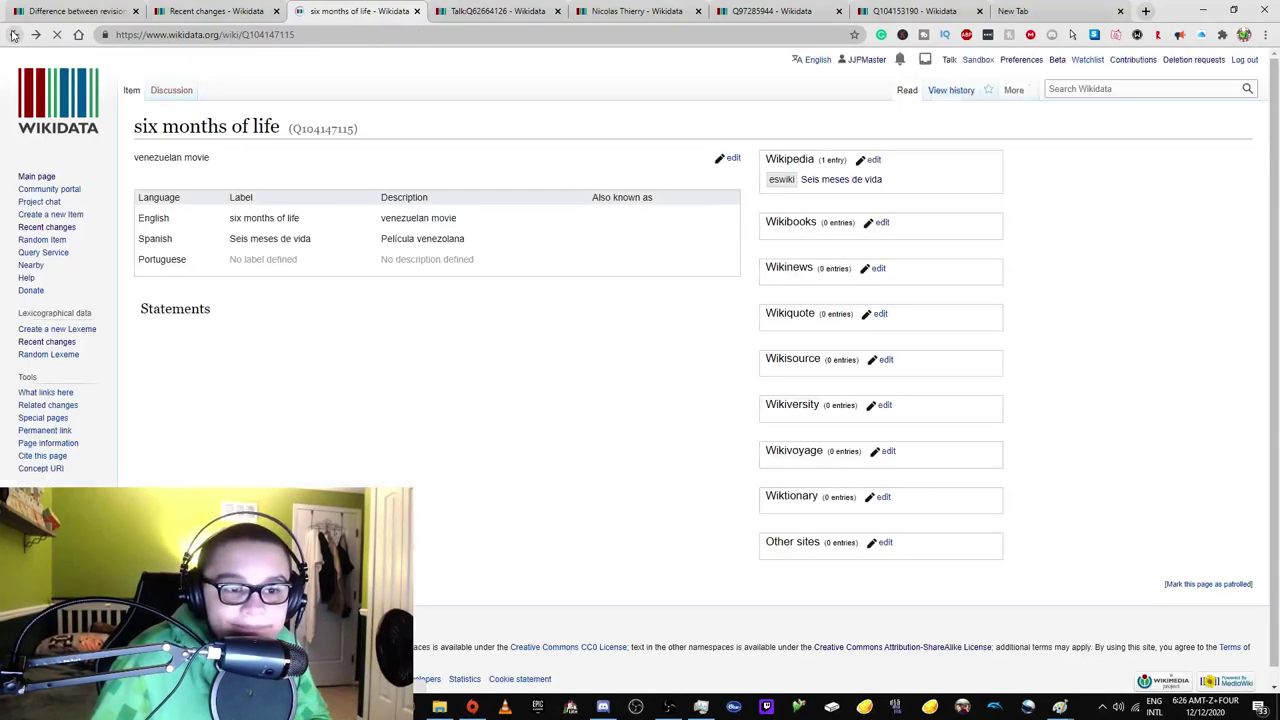
# Open the Wikidata:Notability policy page via WD:N in the talk page tab.
pyautogui.click(497, 11)
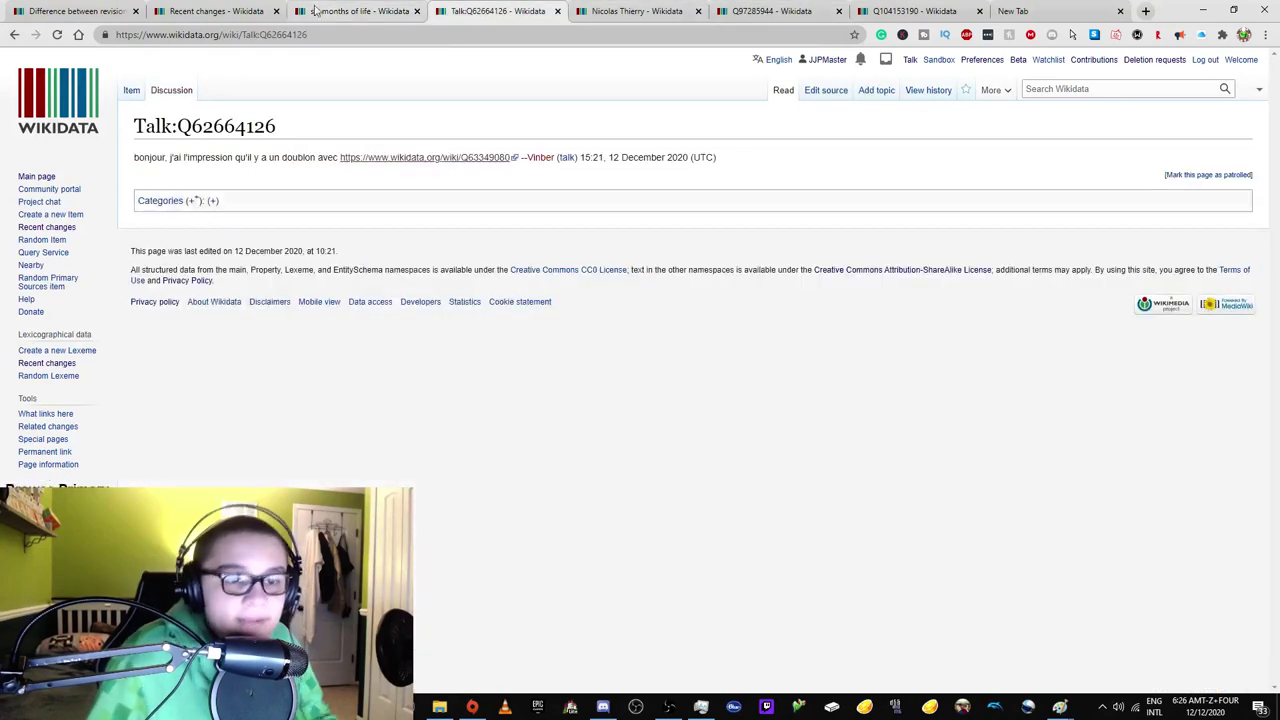
pyautogui.doubleClick(285, 34)
pyautogui.write('WD:N')
pyautogui.press('Return')
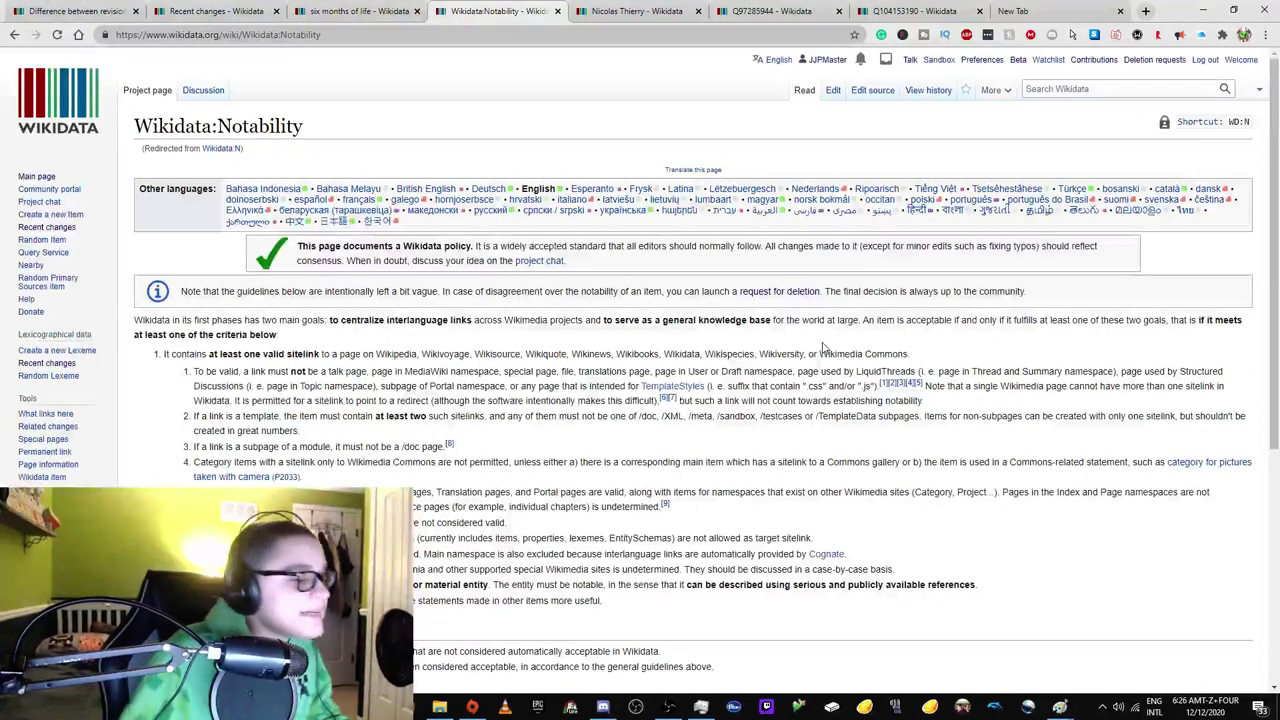
# Reload six months of life (Q104147115) to confirm the patrol and check its revision history.
pyautogui.scroll(-3, 823, 345)
pyautogui.scroll(1, 724, 316)
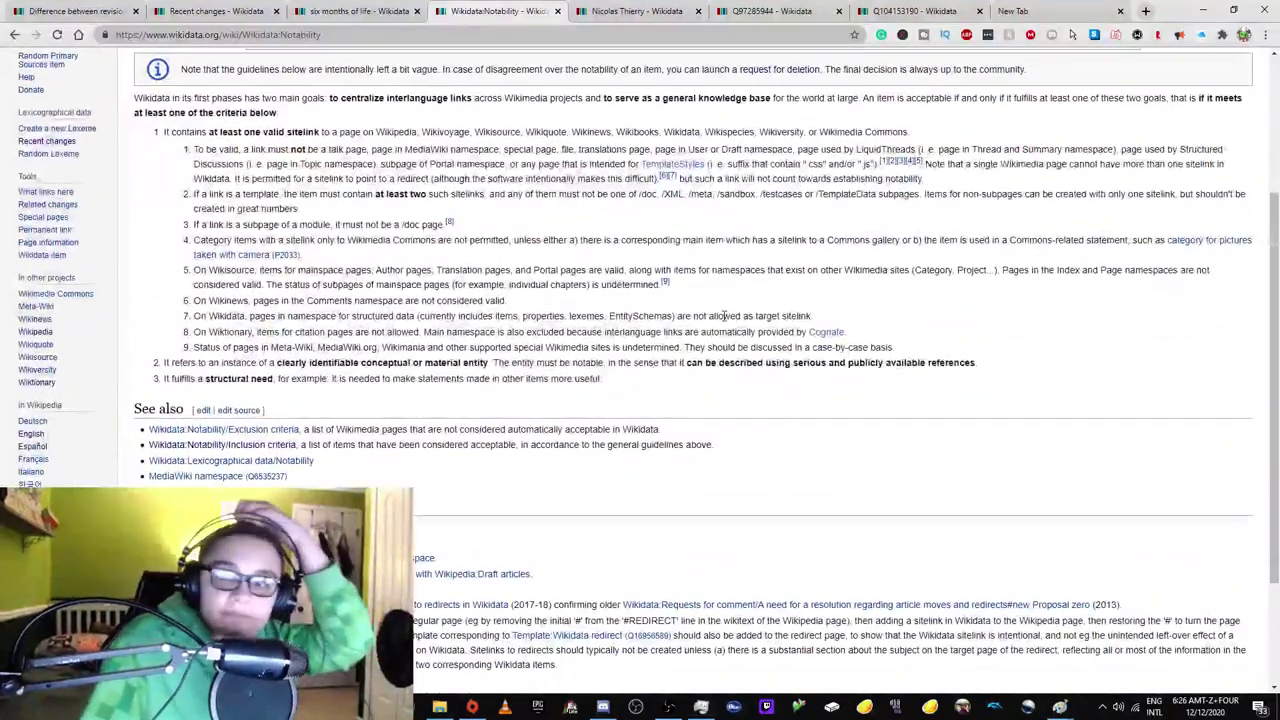
pyautogui.click(418, 5)
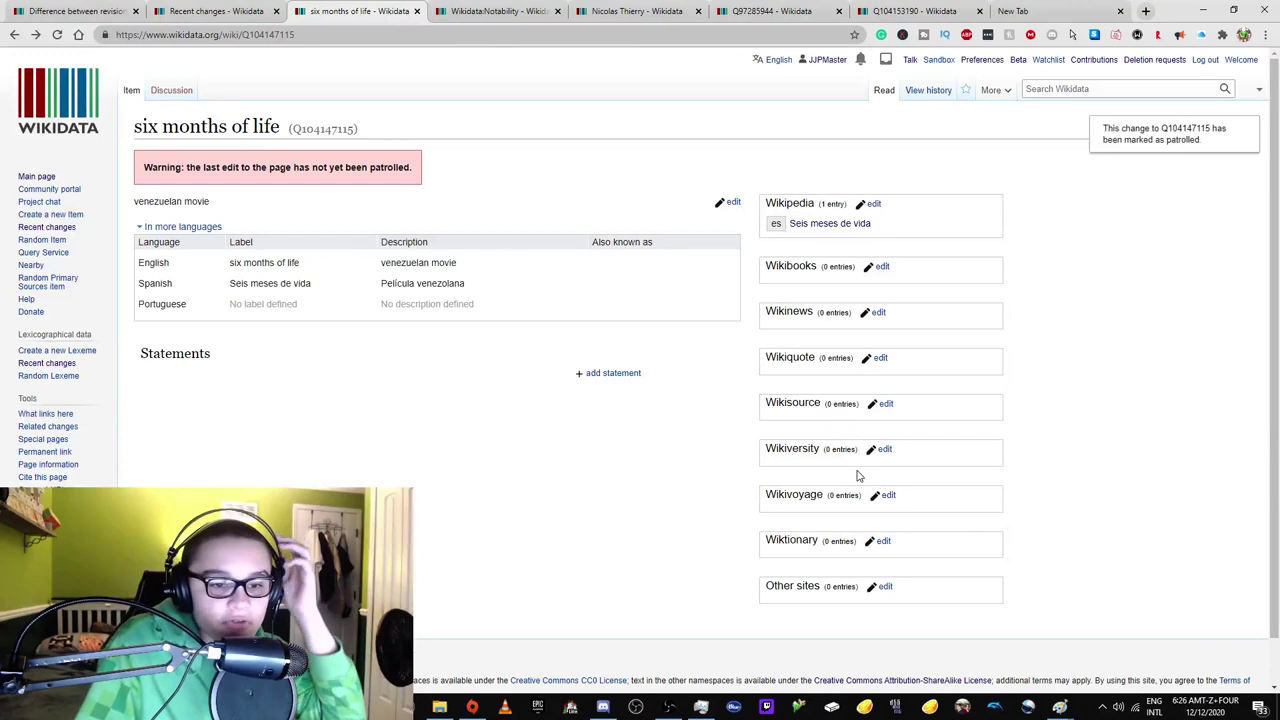
pyautogui.click(56, 34)
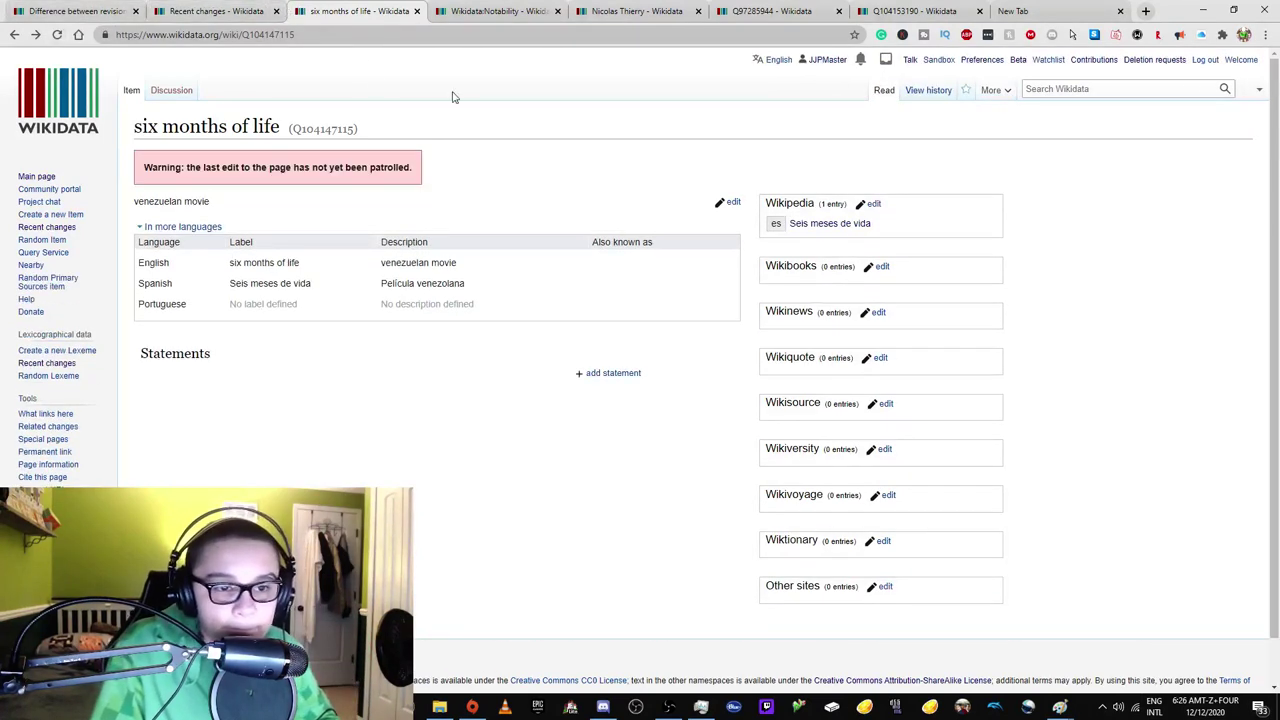
pyautogui.click(910, 90)
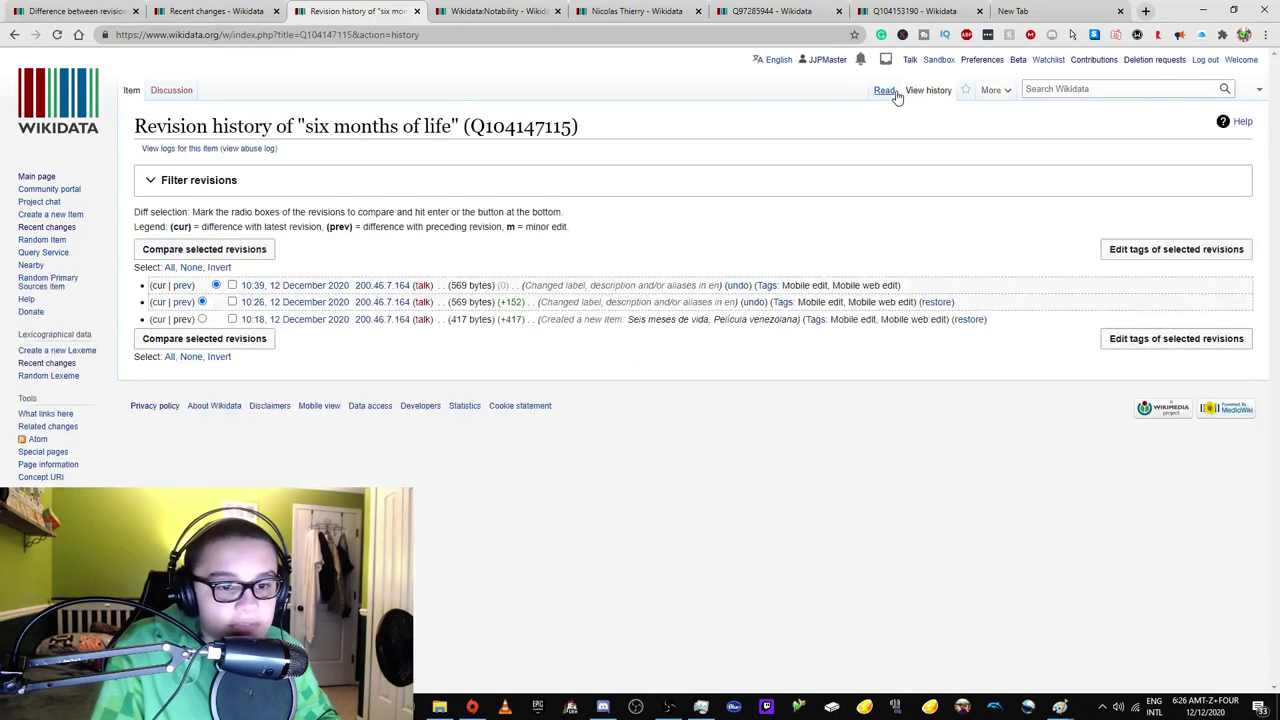
pyautogui.click(884, 90)
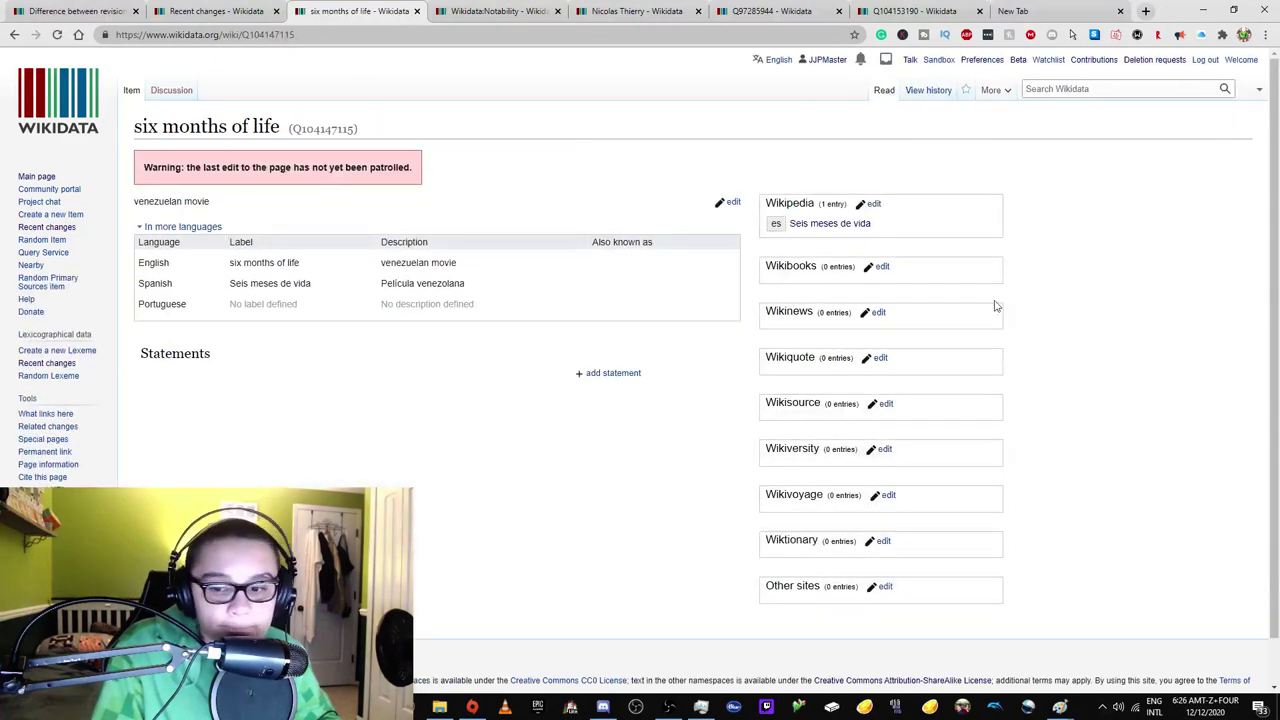
pyautogui.click(922, 88)
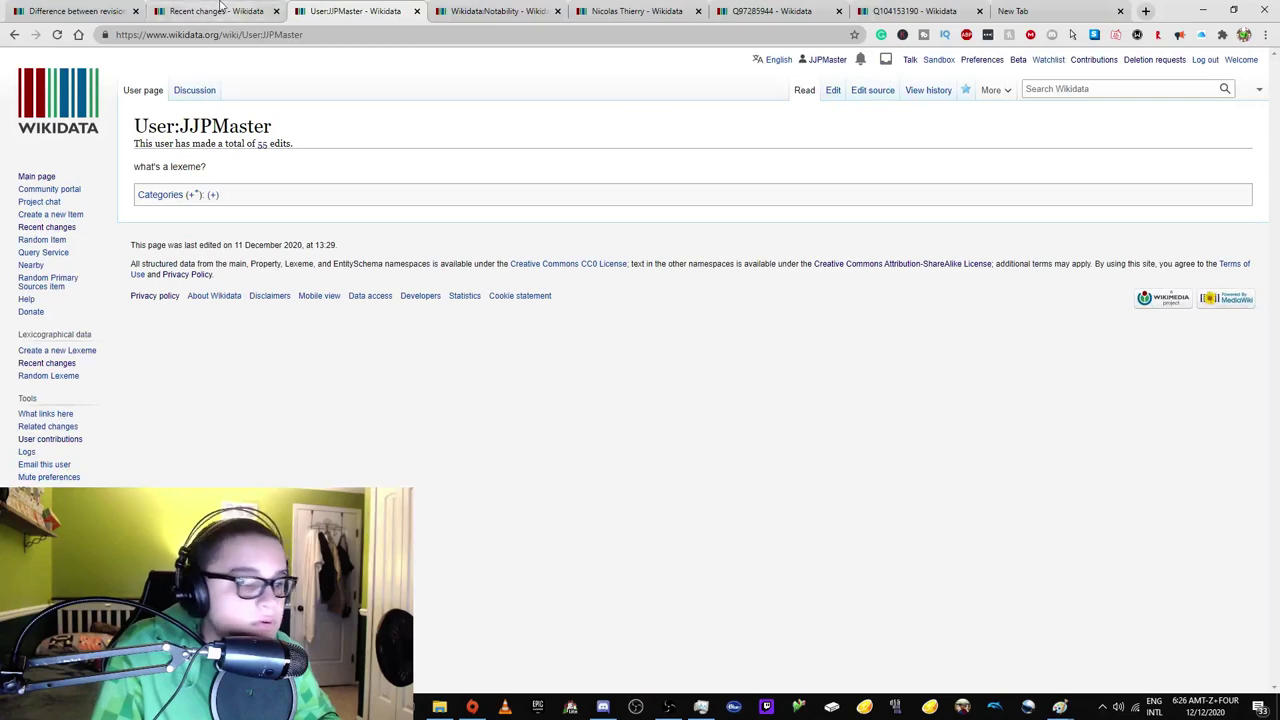
# Reopen six months of life from Recent changes in a new tab, then return to Recent changes.
pyautogui.click(255, 12)
pyautogui.middleClick(318, 376)
pyautogui.click(321, 15)
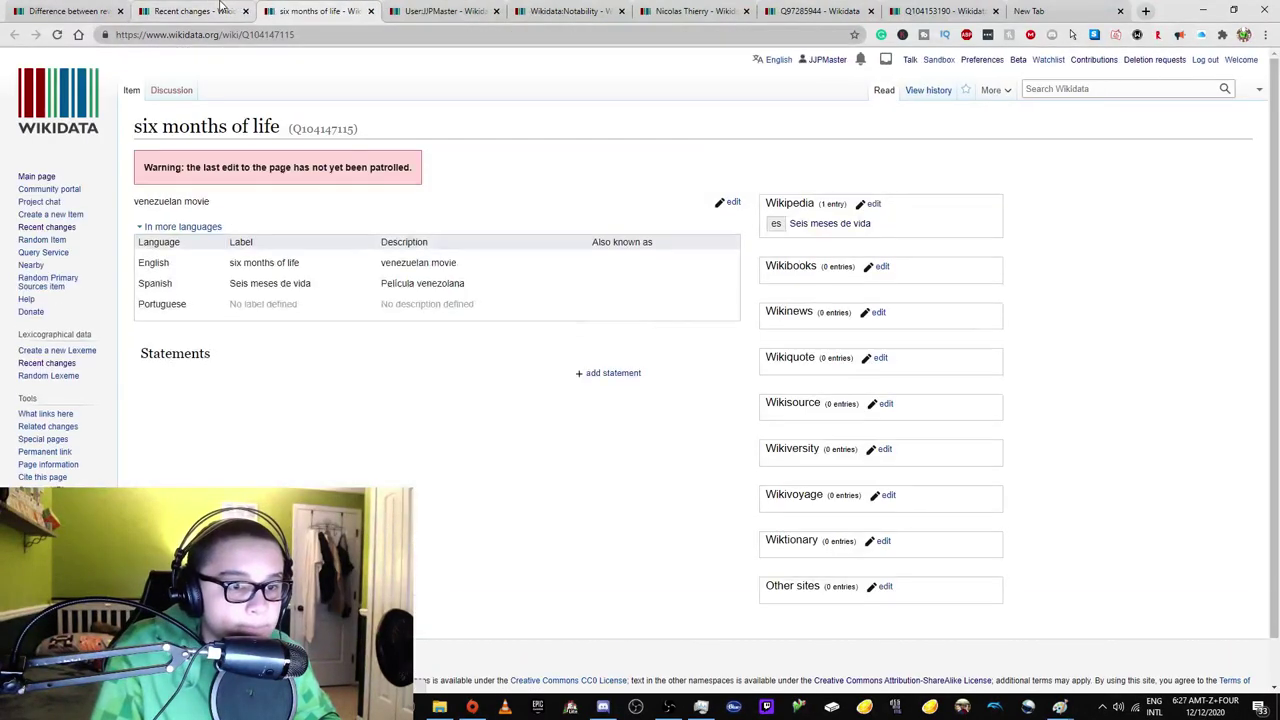
pyautogui.click(220, 10)
pyautogui.click(272, 14)
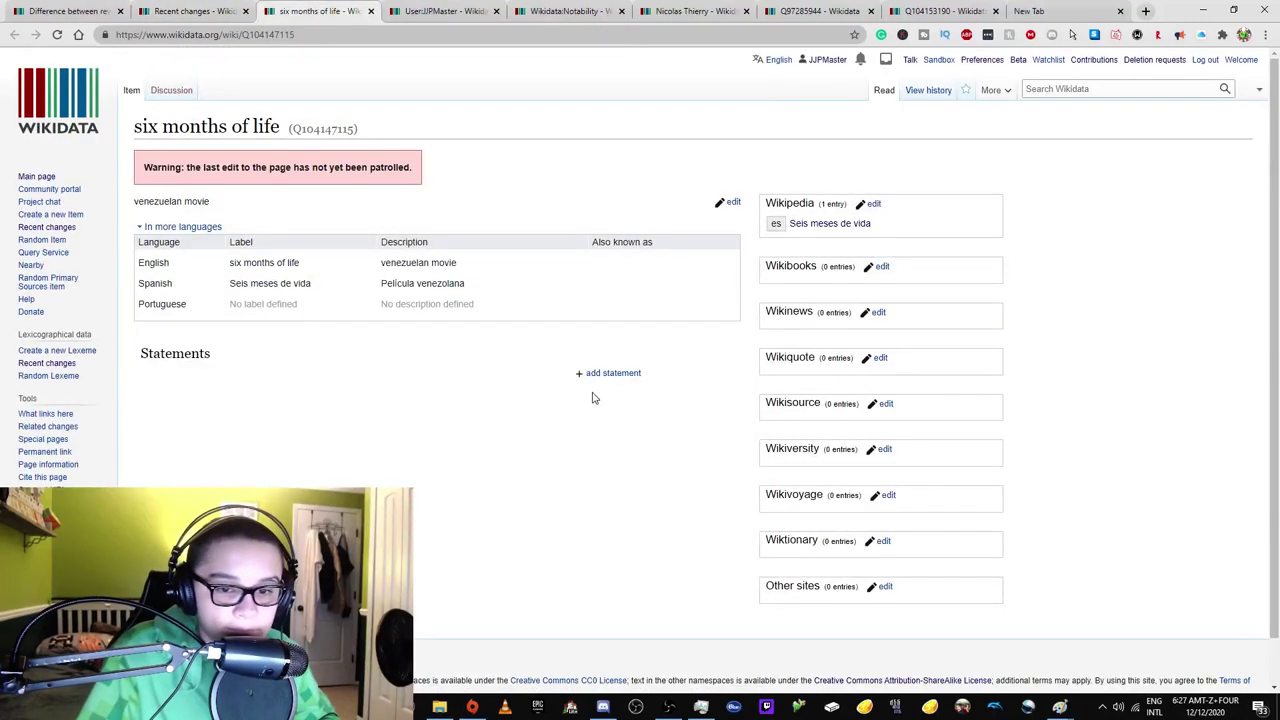
pyautogui.click(232, 8)
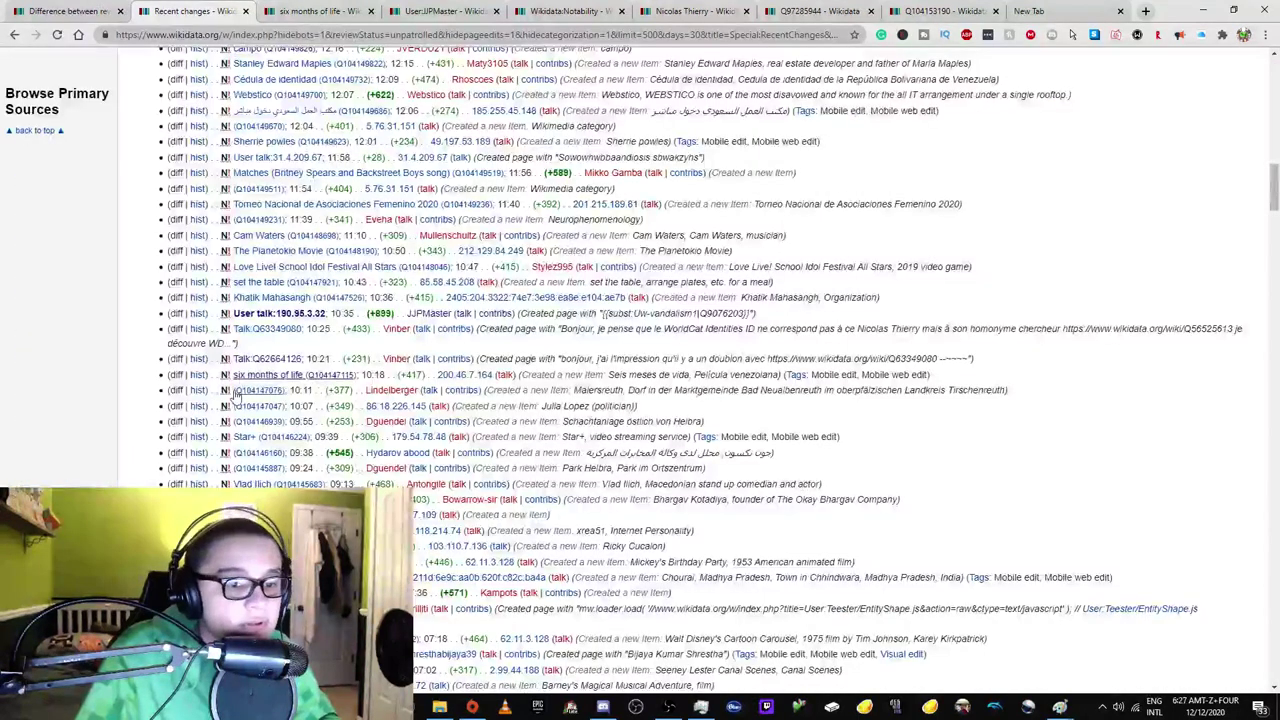
# Check the unlabelled Maiersreuth item Q104147076, then close its window.
pyautogui.keyDown('shift'); pyautogui.click(240, 391); pyautogui.keyUp('shift')
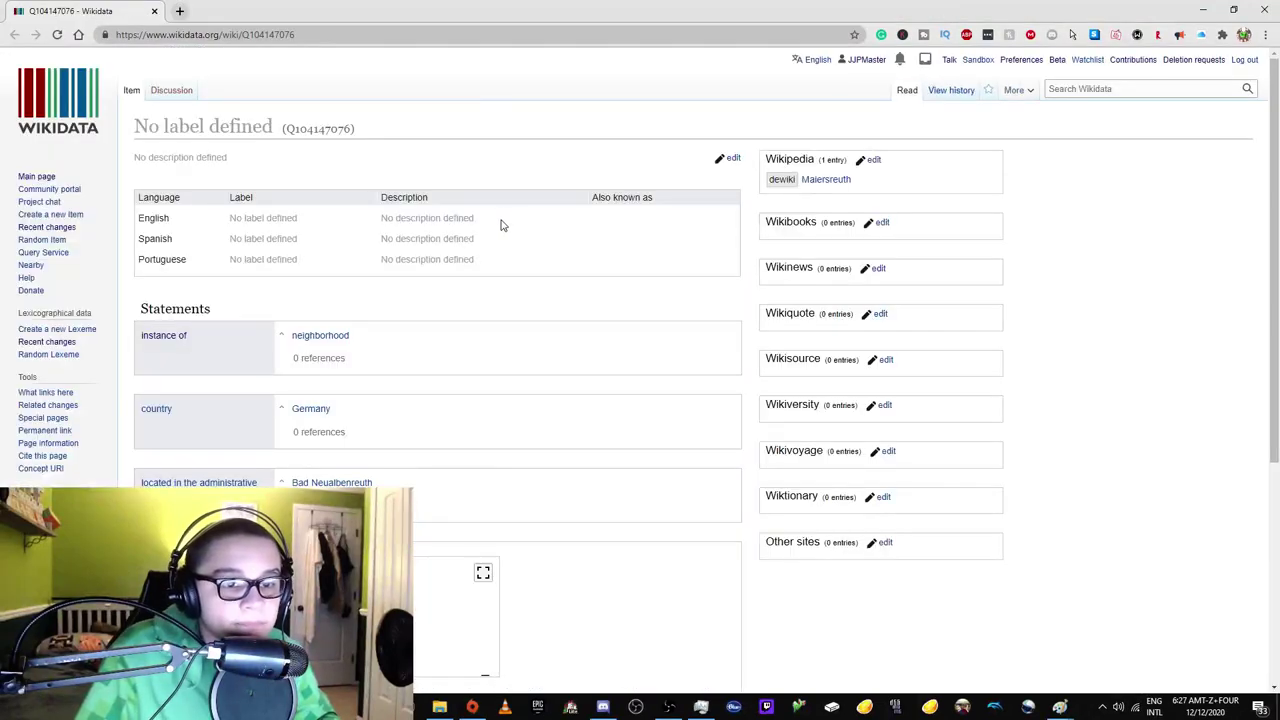
pyautogui.scroll(-15, 502, 225)
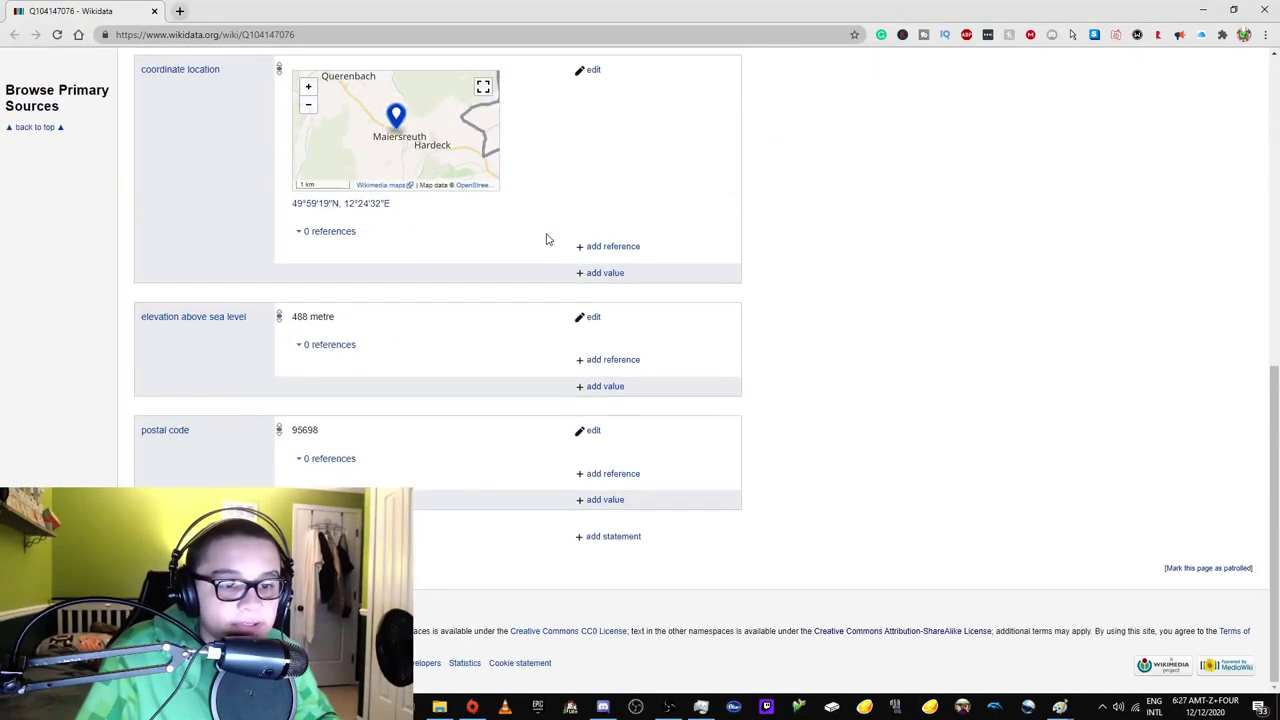
pyautogui.scroll(4, 546, 238)
pyautogui.hotkey('ctrl', 'w')
# Close the user page, Q97285944, Q104153190 and empty new tabs, leaving Recent changes.
pyautogui.click(460, 11)
pyautogui.click(496, 11)
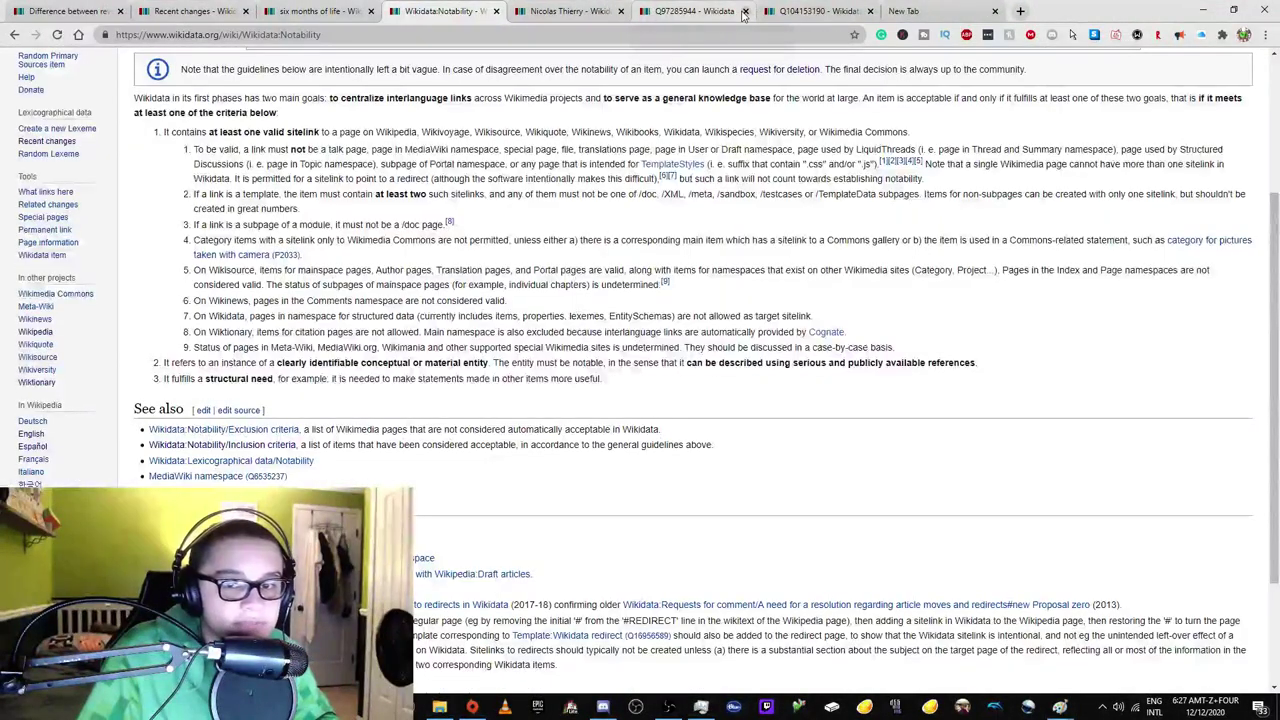
pyautogui.click(743, 11)
pyautogui.click(743, 11)
pyautogui.click(744, 11)
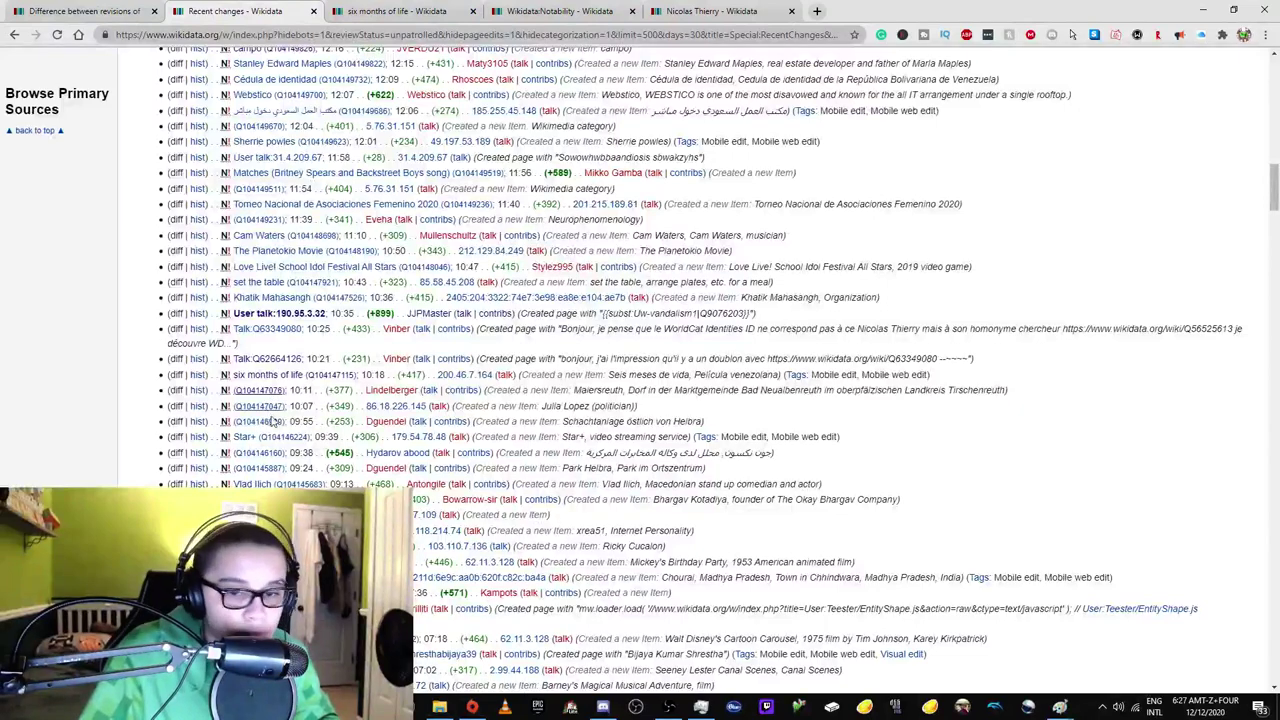
pyautogui.scroll(-2, 268, 415)
# Open the Star+ item (Q104146224) in a new tab and check its revision history.
pyautogui.rightClick(248, 259)
pyautogui.click(300, 270)
pyautogui.click(540, 10)
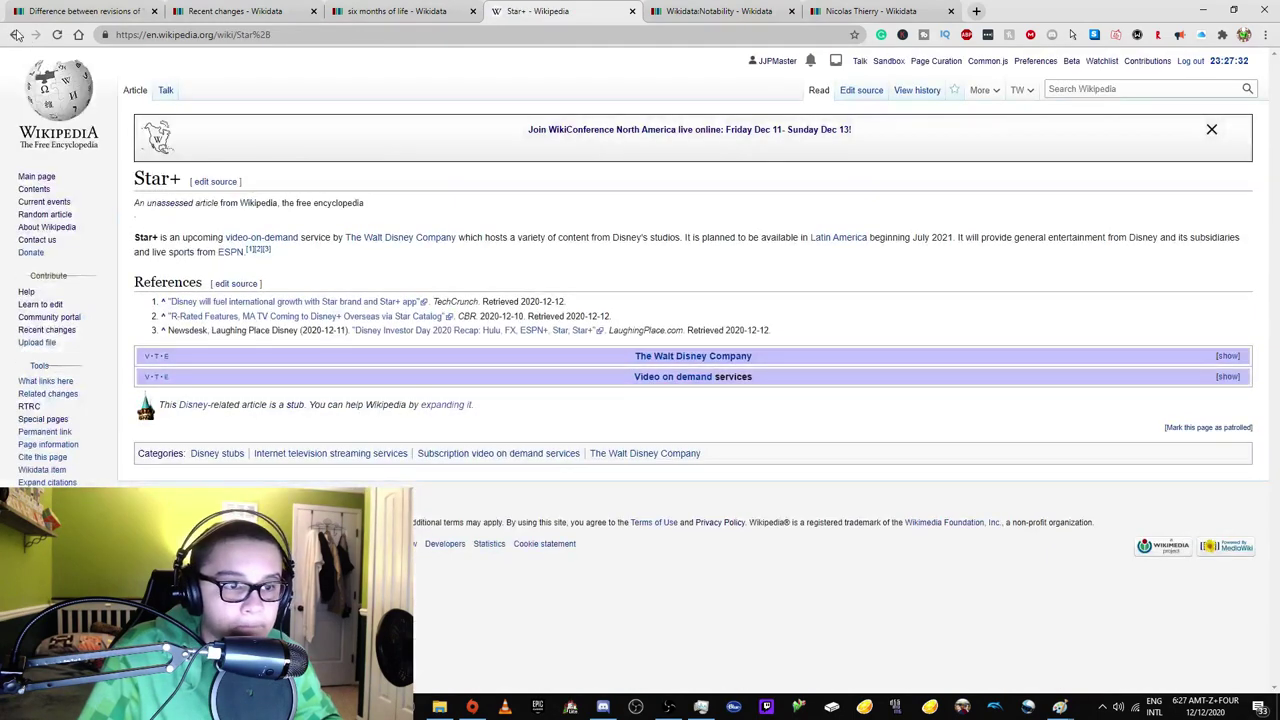
pyautogui.click(917, 90)
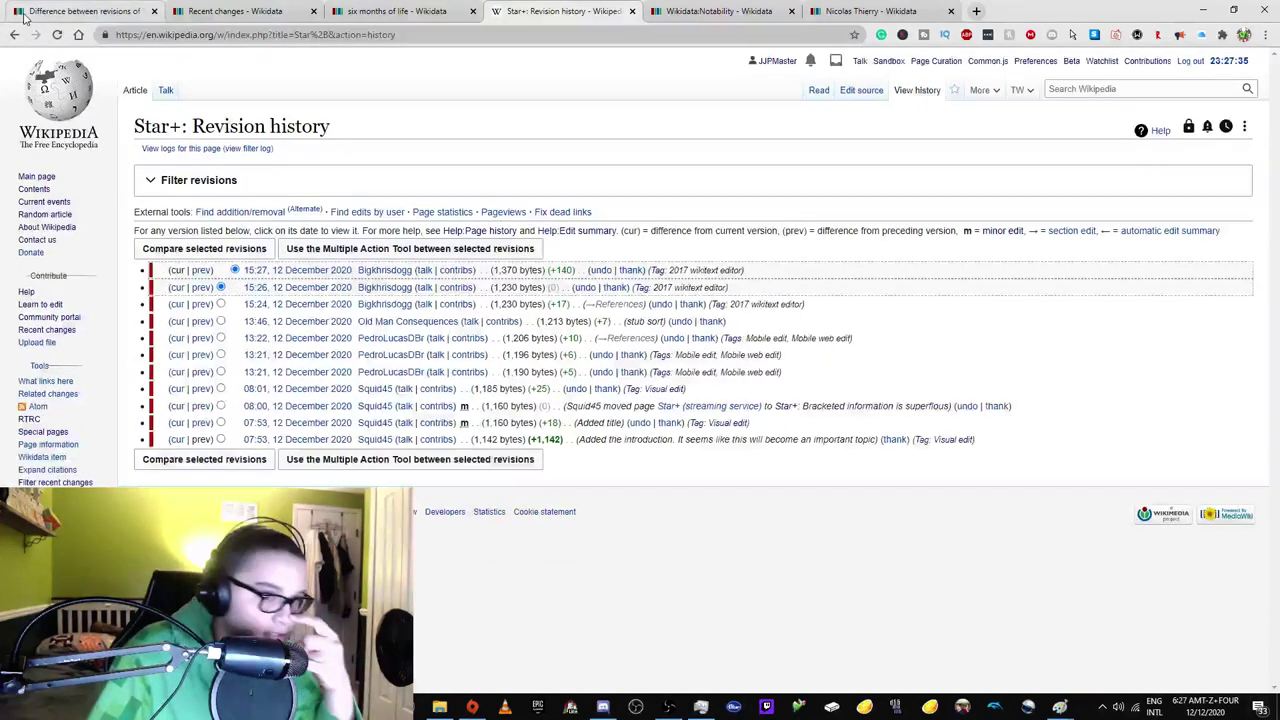
pyautogui.click(15, 34)
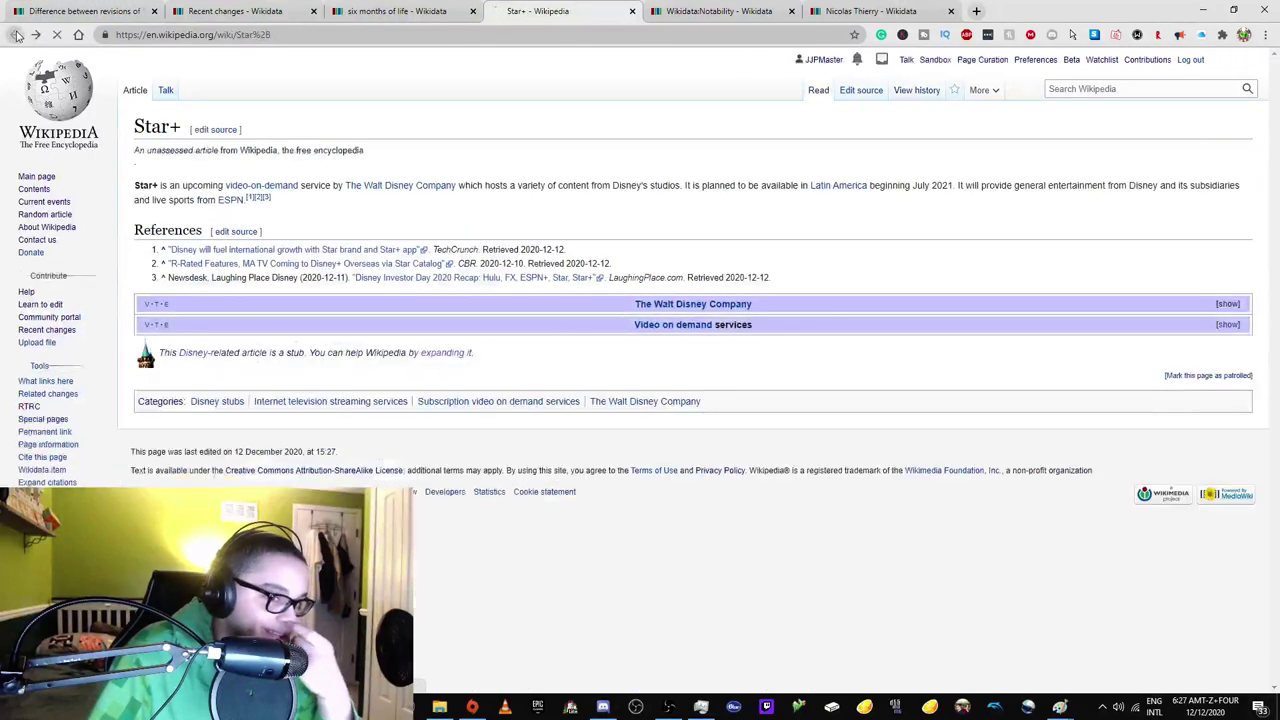
pyautogui.click(15, 34)
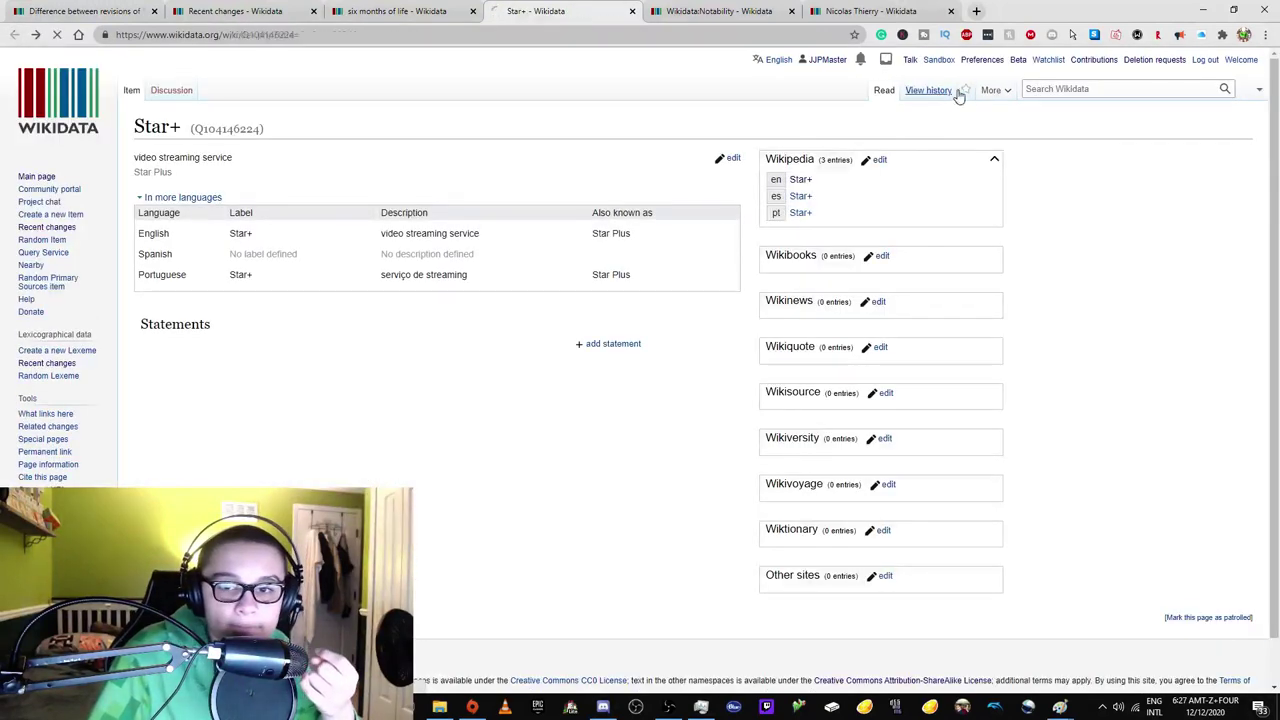
pyautogui.click(955, 91)
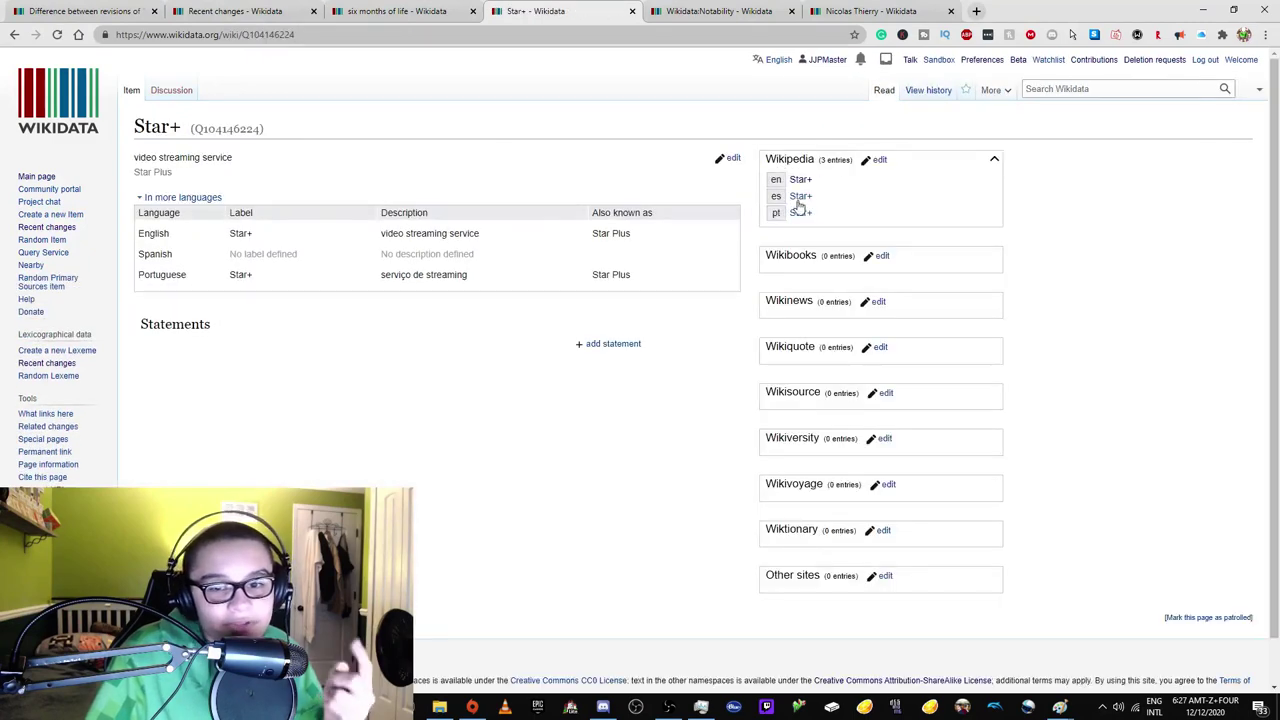
# Check Star+'s Spanish and Portuguese Wikipedia articles and their edit histories in new tabs.
pyautogui.rightClick(799, 205)
pyautogui.click(840, 214)
pyautogui.hotkey('ctrl', 'Tab')
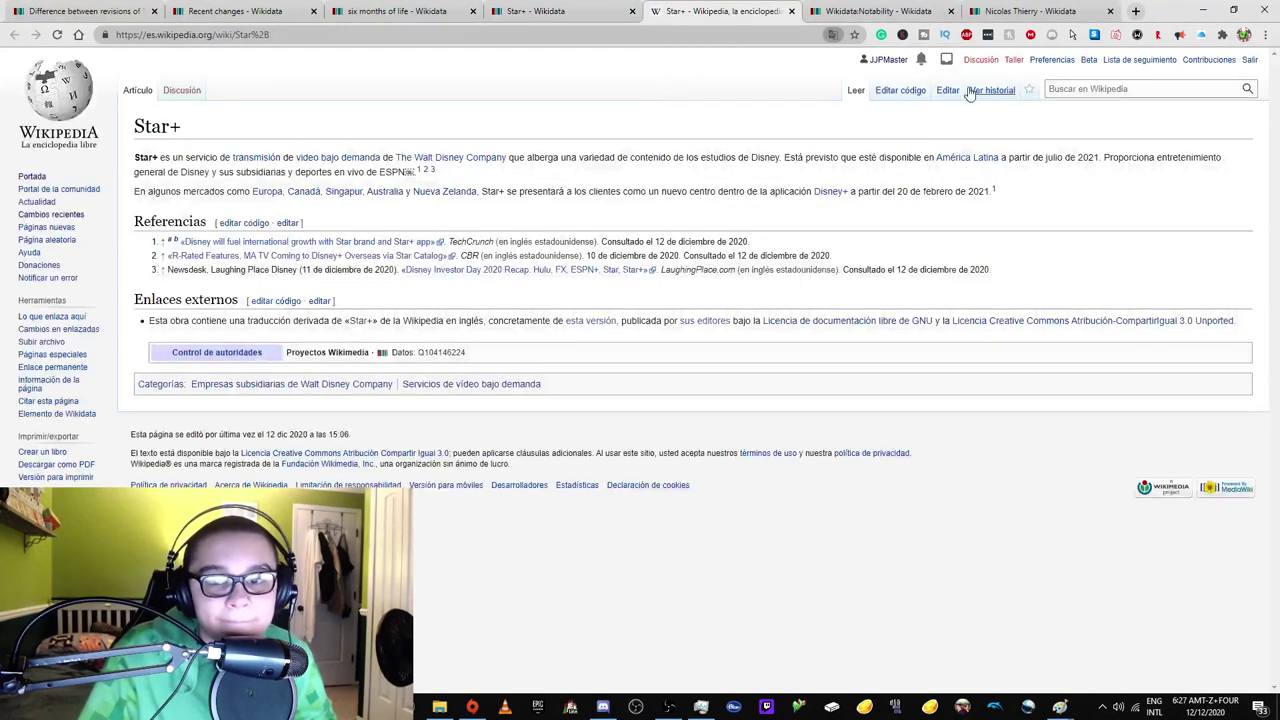
pyautogui.click(980, 91)
pyautogui.click(590, 8)
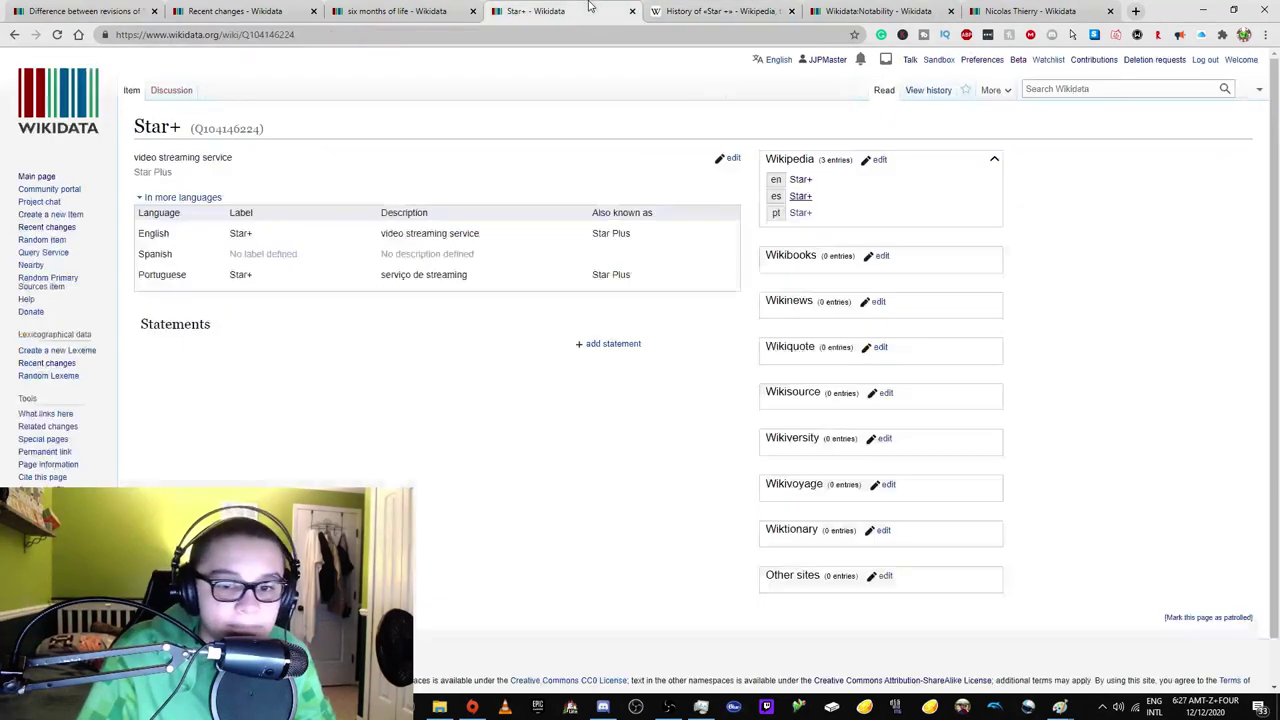
pyautogui.rightClick(801, 212)
pyautogui.click(812, 220)
pyautogui.click(697, 8)
pyautogui.click(690, 10)
pyautogui.click(698, 10)
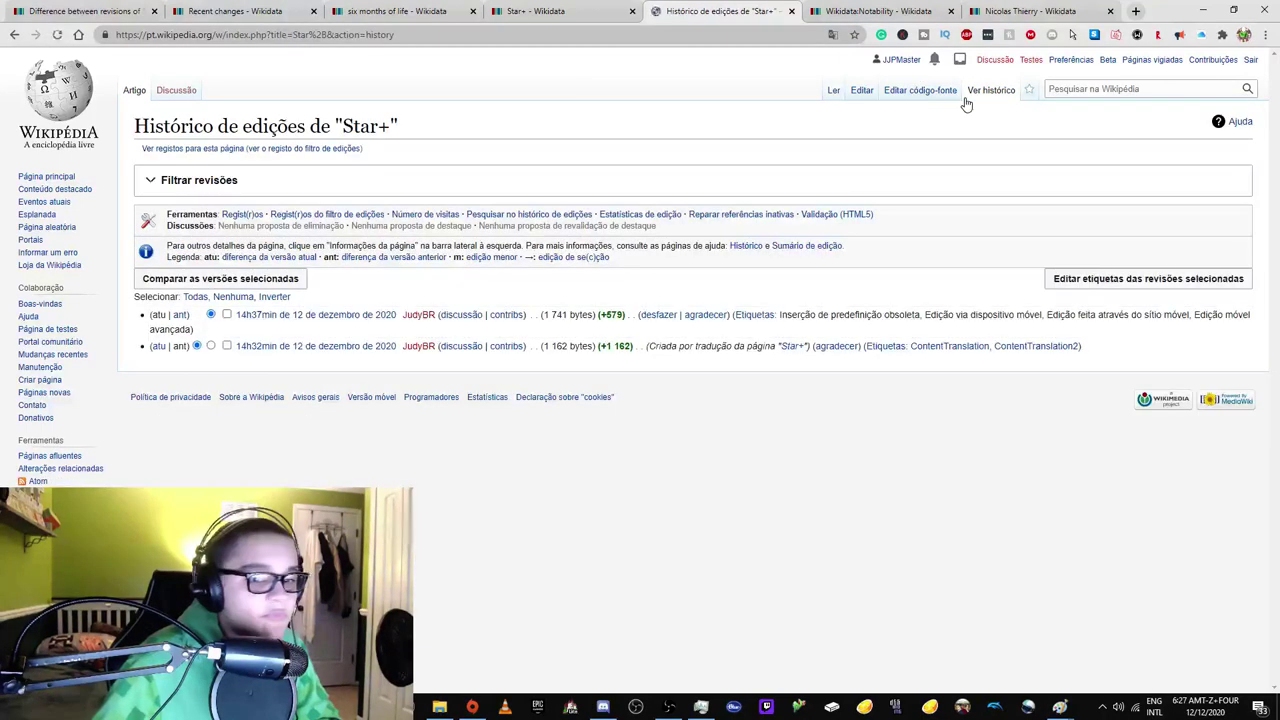
pyautogui.click(585, 9)
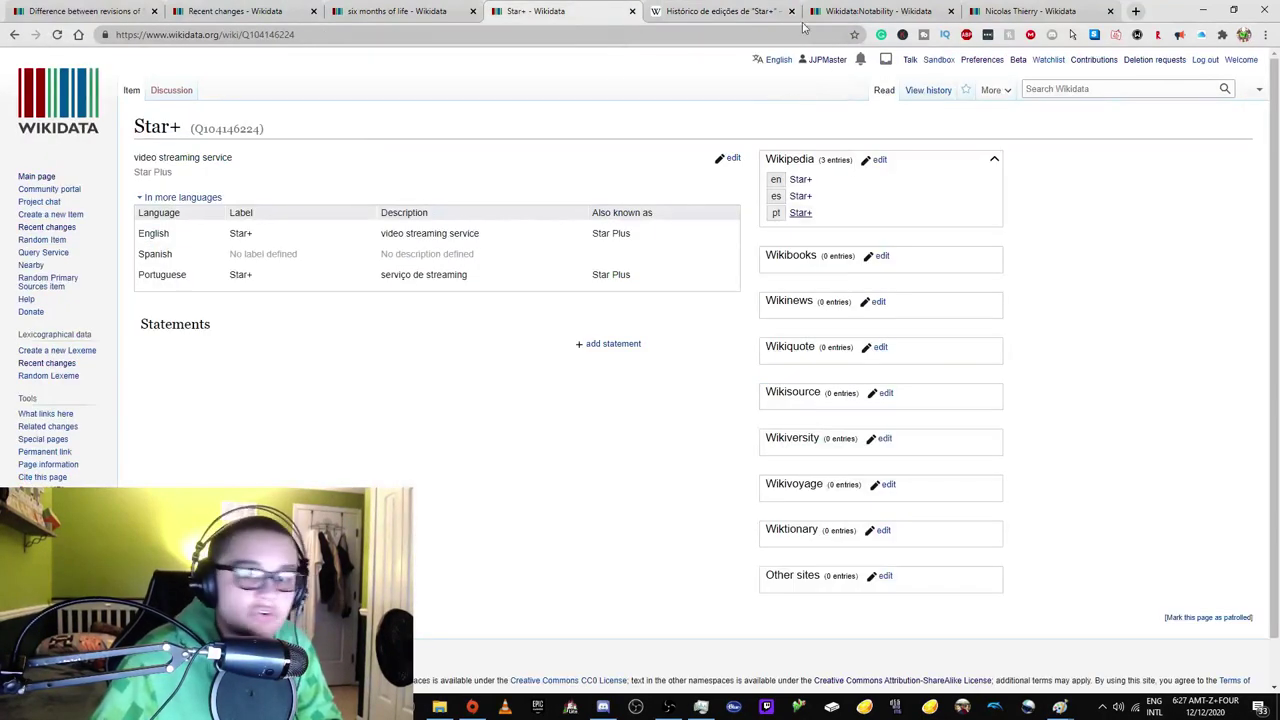
pyautogui.click(705, 9)
# Look at the Portuguese article editor's talk page, then close those extra tabs.
pyautogui.rightClick(468, 355)
pyautogui.click(500, 358)
pyautogui.click(710, 12)
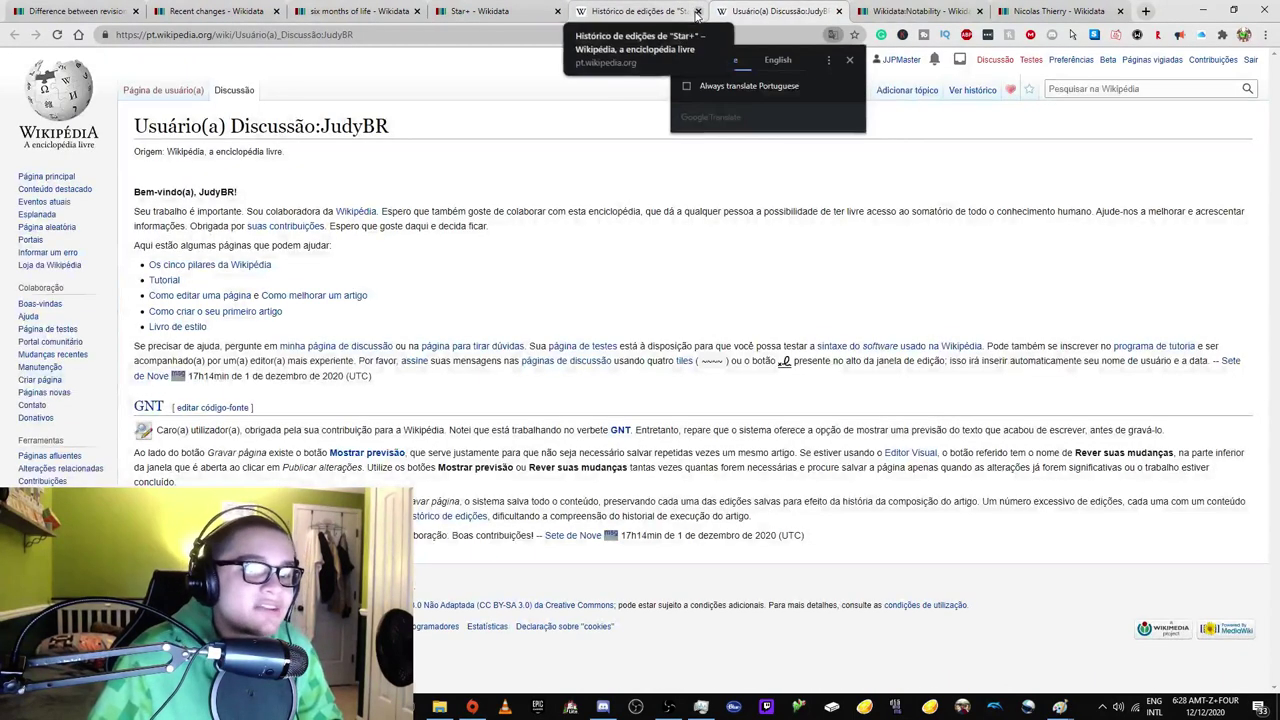
pyautogui.click(697, 11)
pyautogui.click(697, 11)
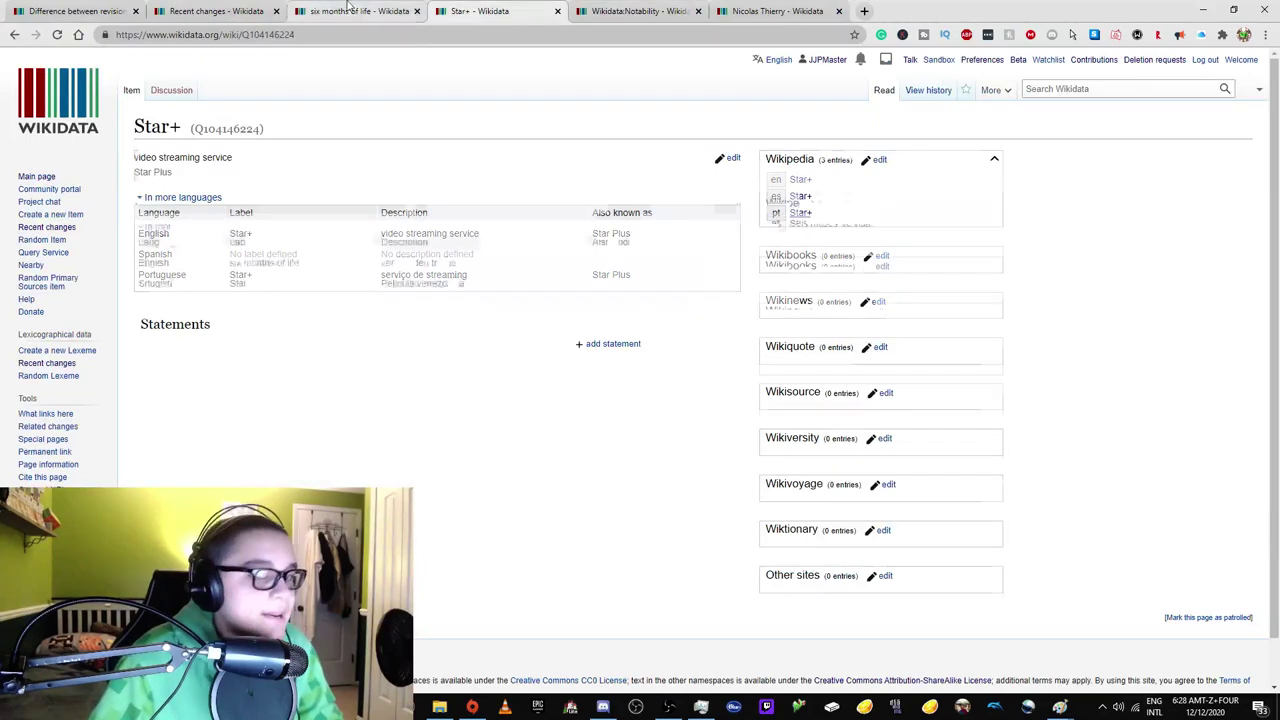
# Review the anonymous creator's IP contributions and confirm Star+ is marked as patrolled.
pyautogui.click(927, 90)
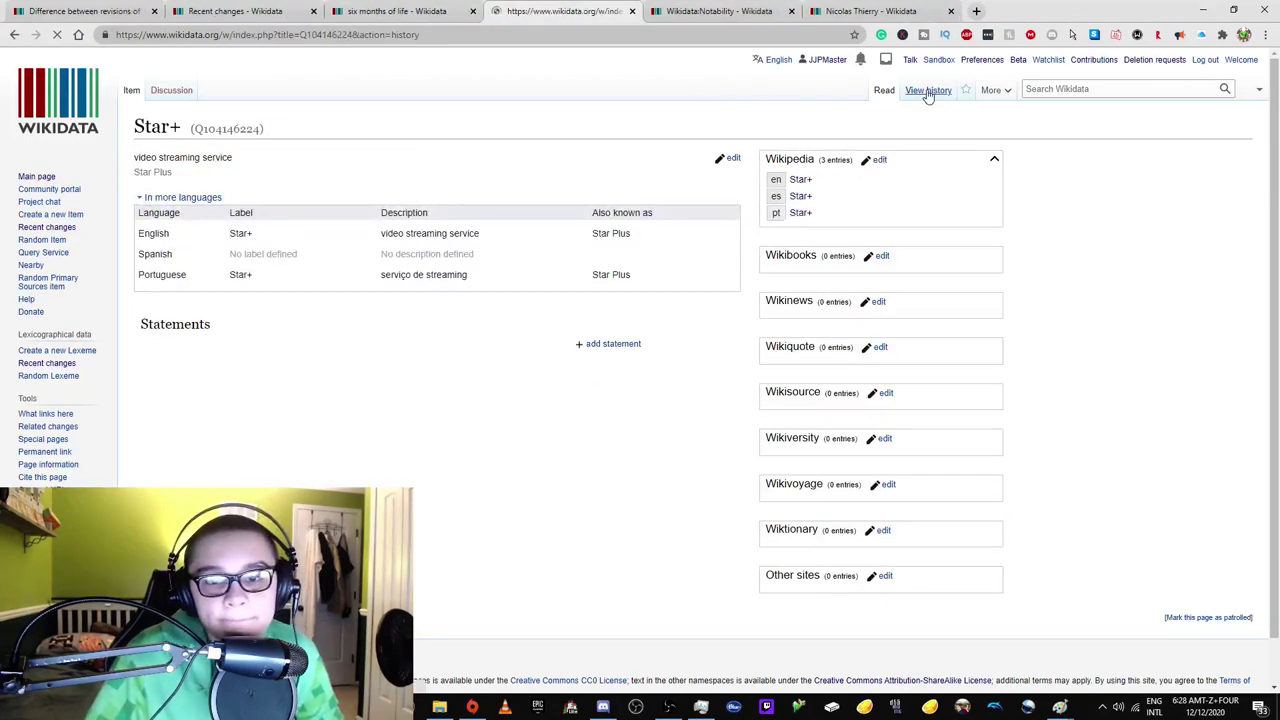
pyautogui.rightClick(395, 355)
pyautogui.click(440, 363)
pyautogui.click(720, 11)
pyautogui.click(618, 8)
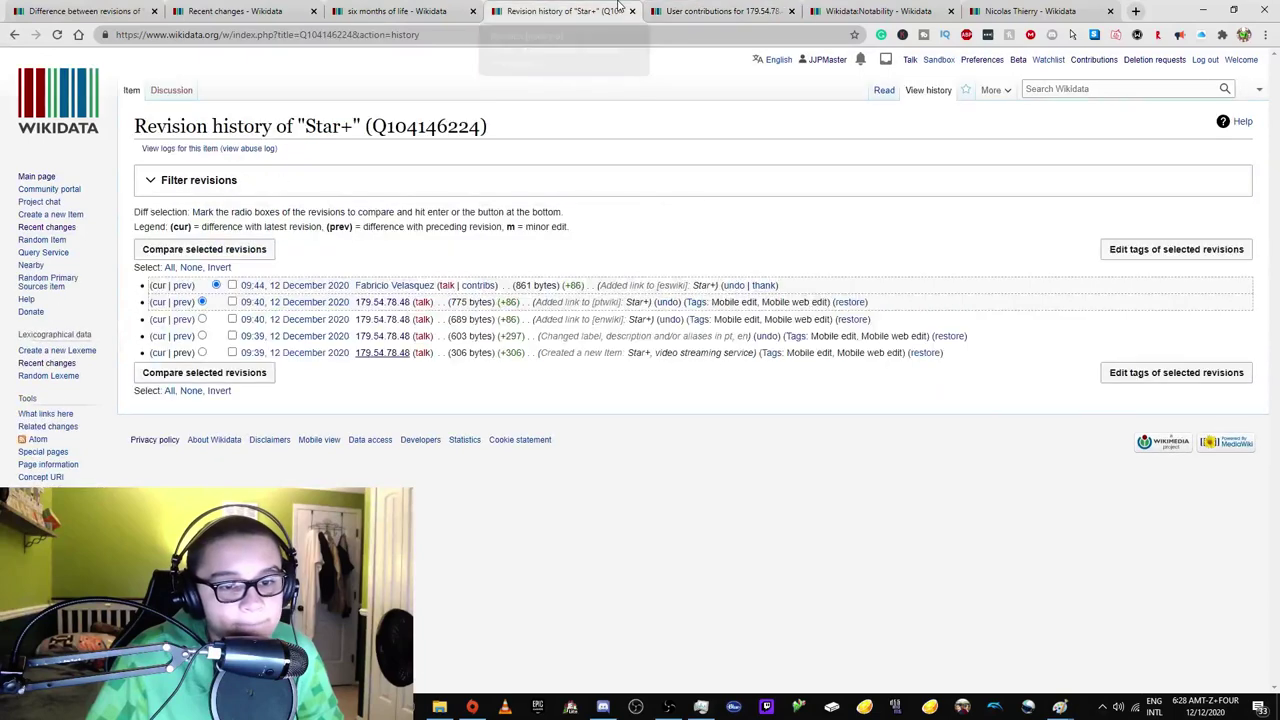
pyautogui.click(128, 92)
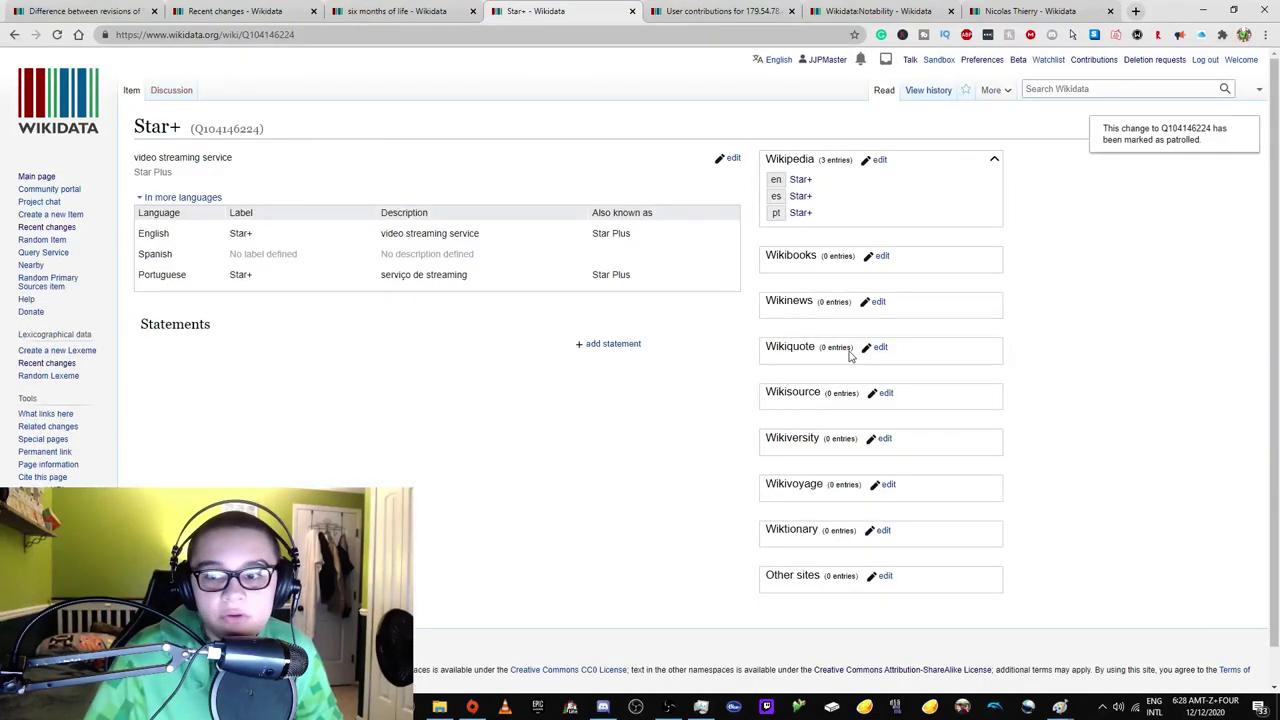
pyautogui.click(57, 36)
# Reload the six months of life item, then return to the Recent changes list.
pyautogui.click(380, 11)
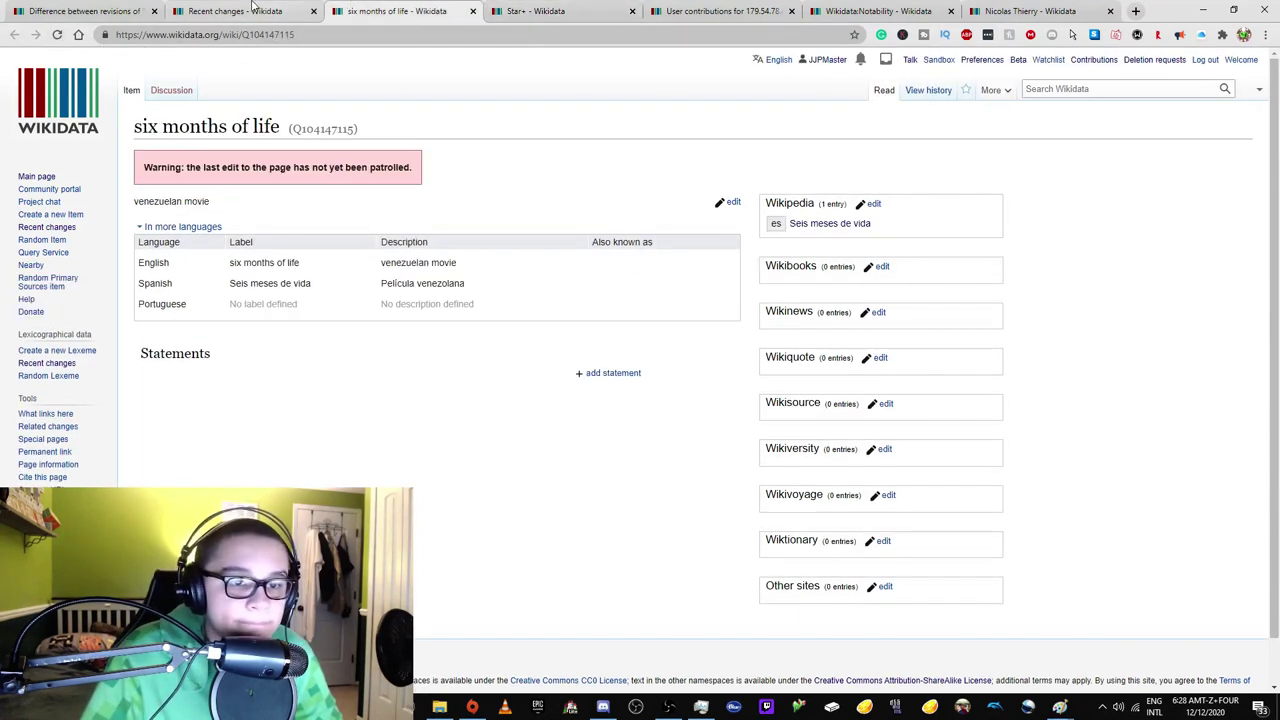
pyautogui.click(57, 36)
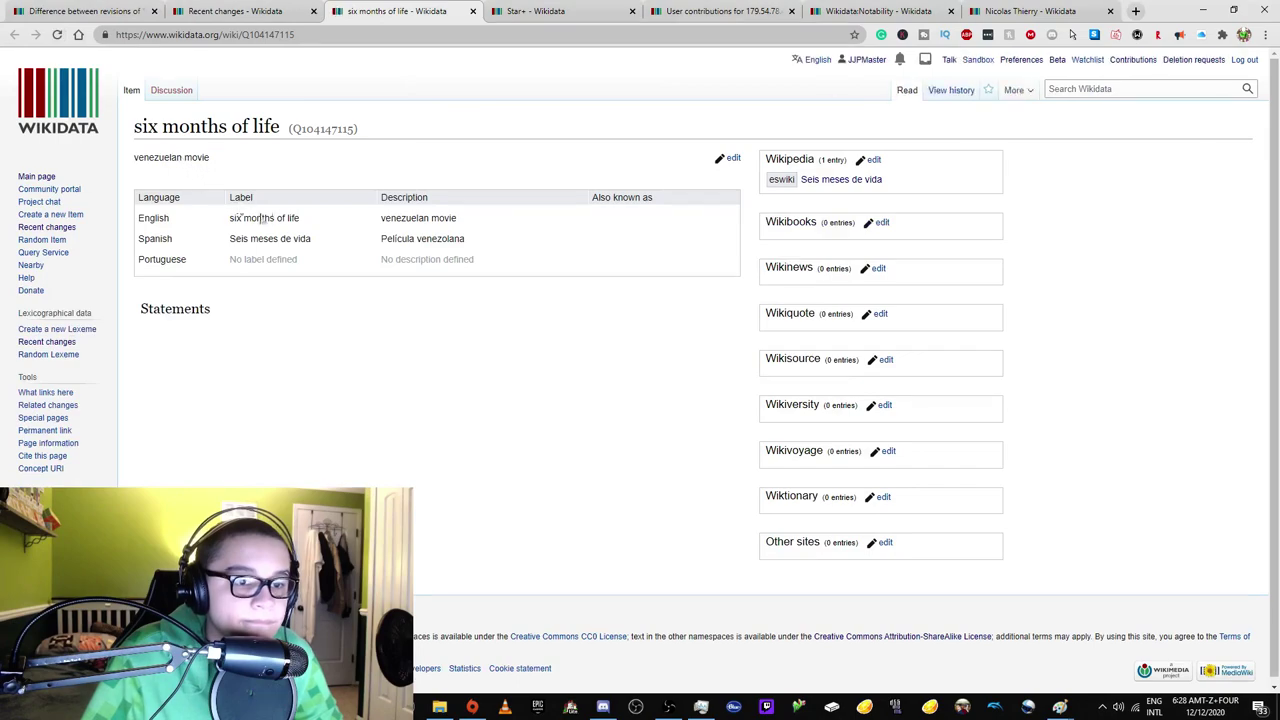
pyautogui.click(300, 11)
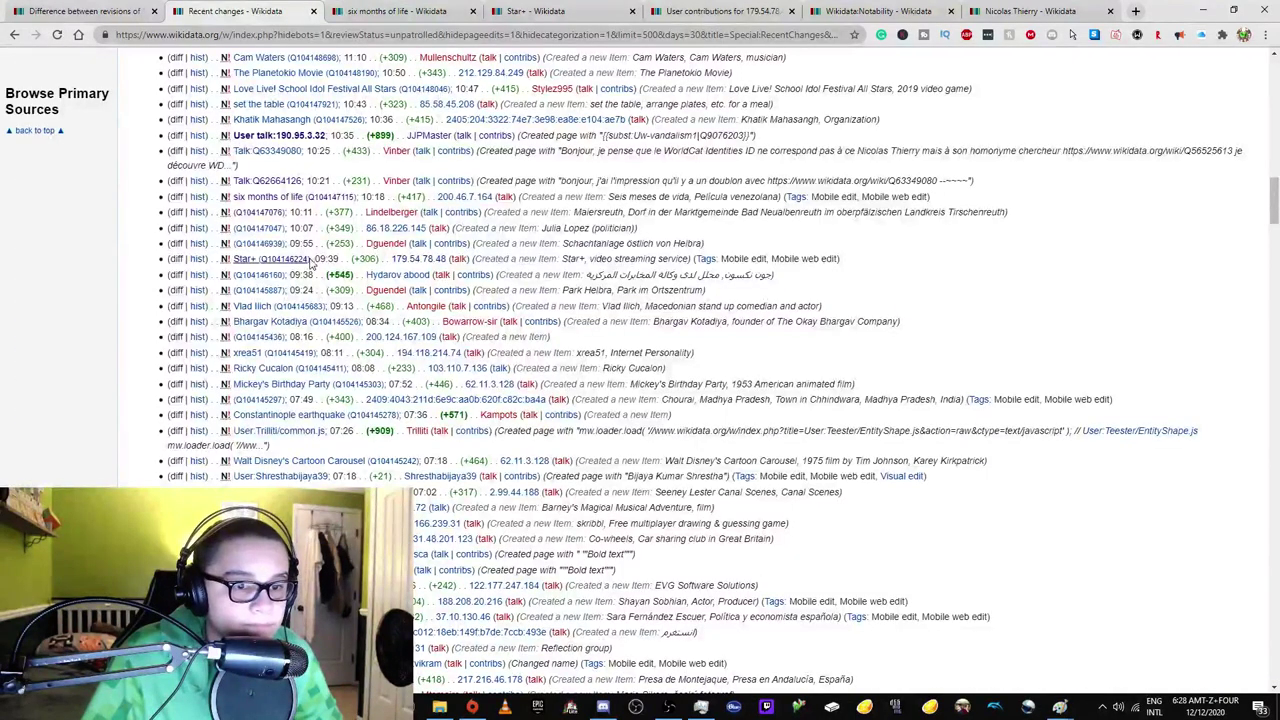
pyautogui.scroll(15, 255, 278)
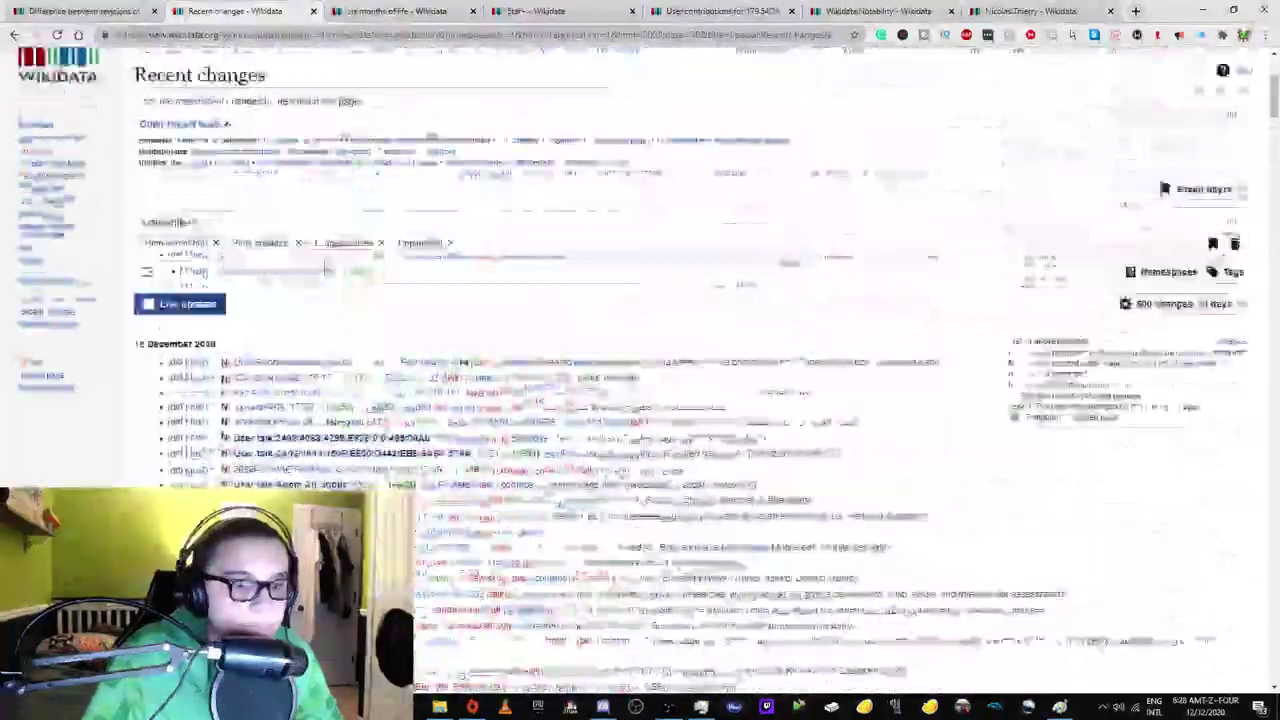
pyautogui.scroll(-10, 325, 267)
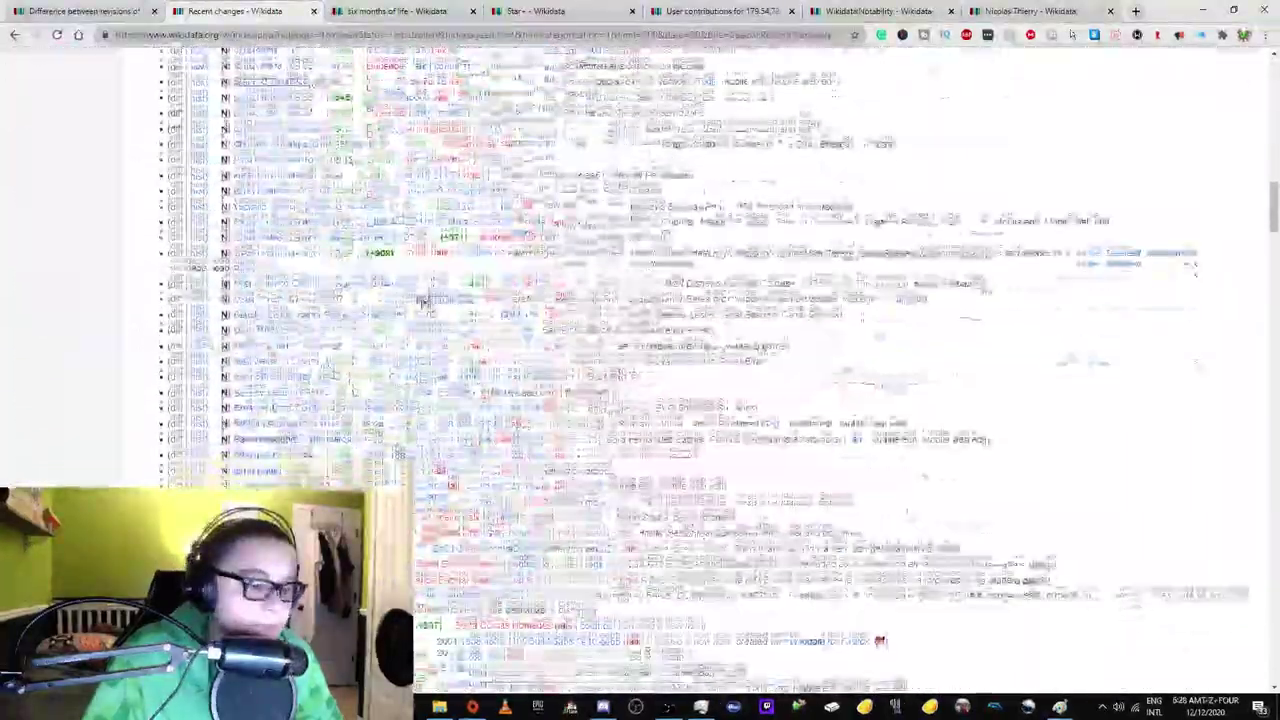
pyautogui.scroll(-5, 420, 300)
pyautogui.rightClick(286, 156)
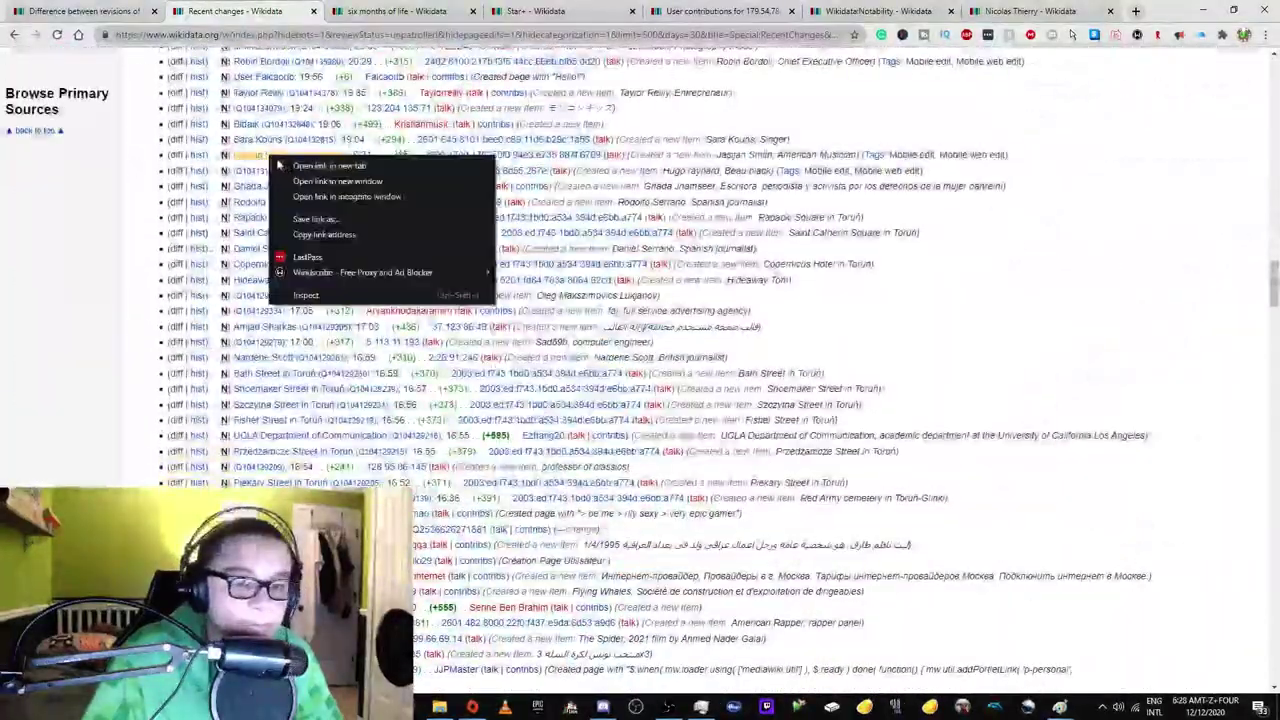
pyautogui.click(322, 166)
pyautogui.click(640, 11)
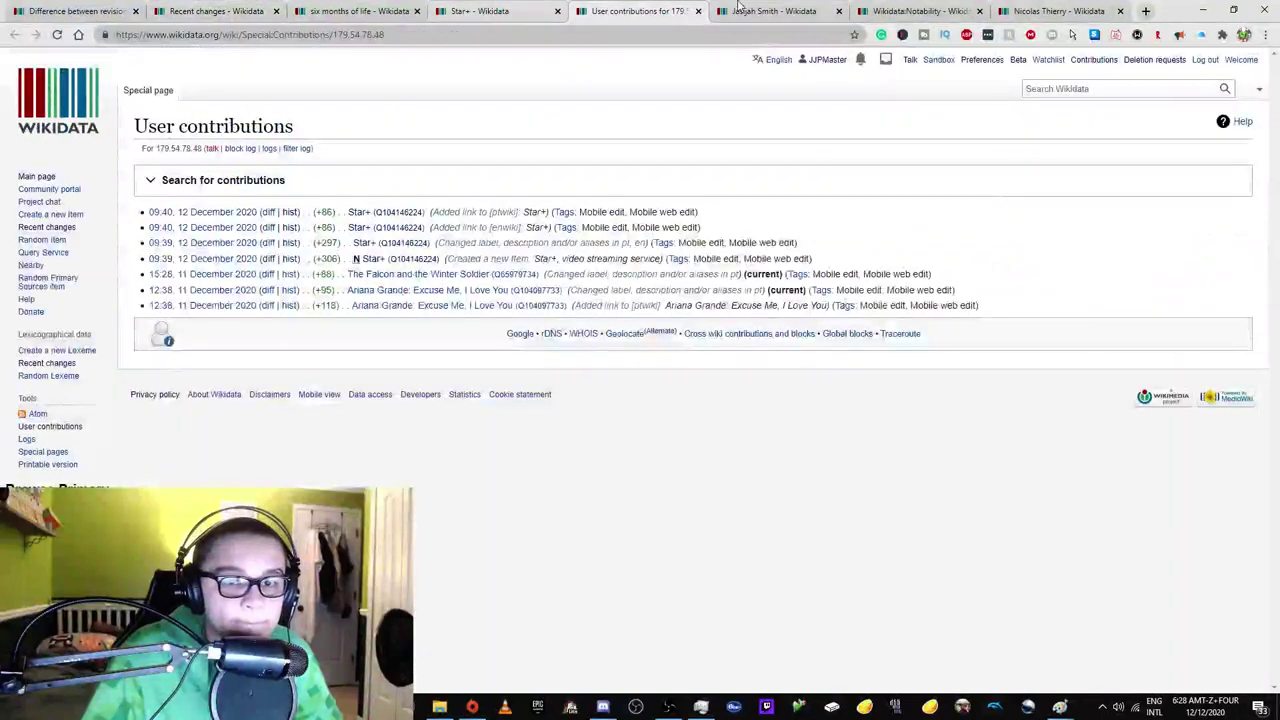
pyautogui.hotkey('ctrl', 'Tab')
pyautogui.middleClick(463, 12)
pyautogui.middleClick(463, 12)
pyautogui.middleClick(420, 11)
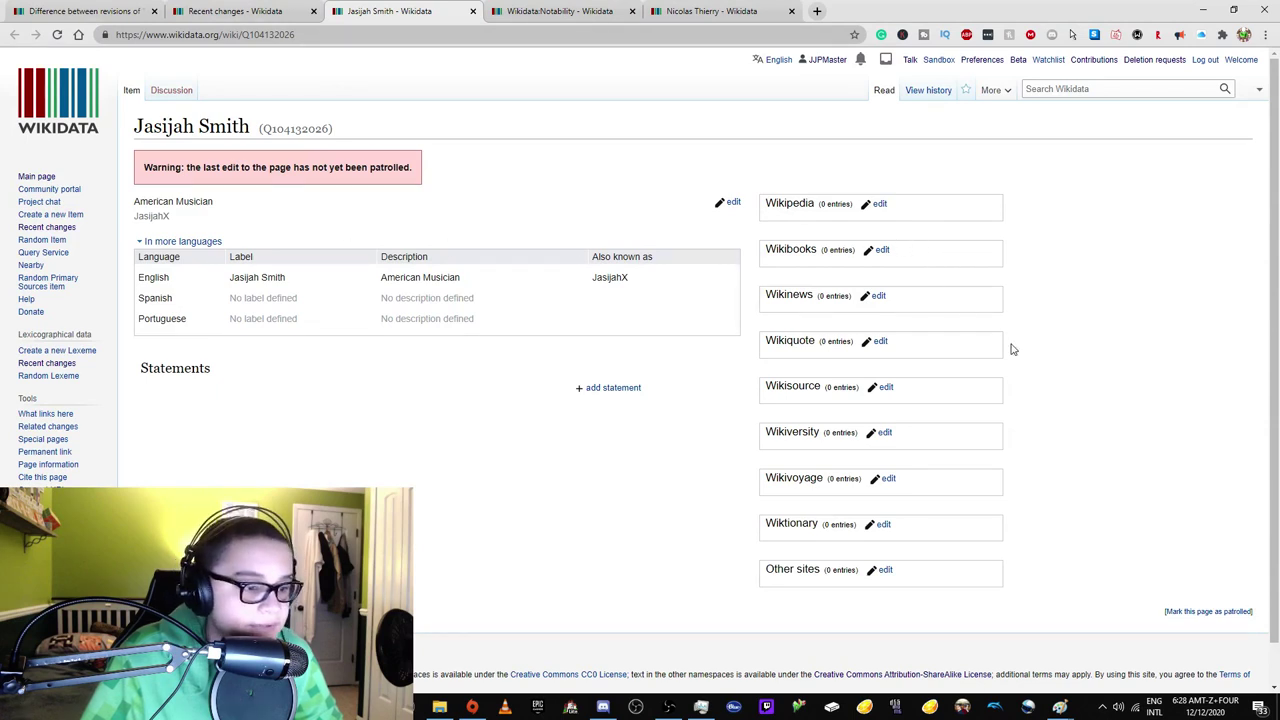
pyautogui.moveTo(997, 93)
pyautogui.click(999, 117)
pyautogui.click(994, 134)
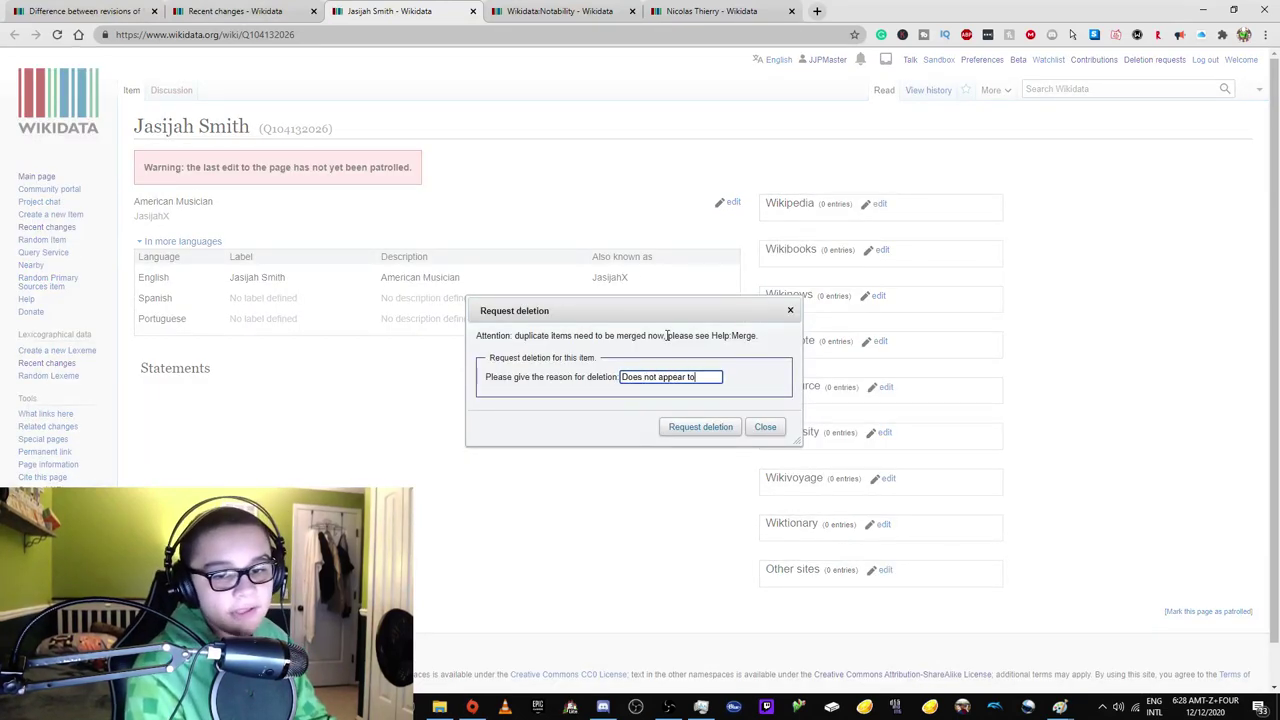
pyautogui.write('does not appear to be notable')
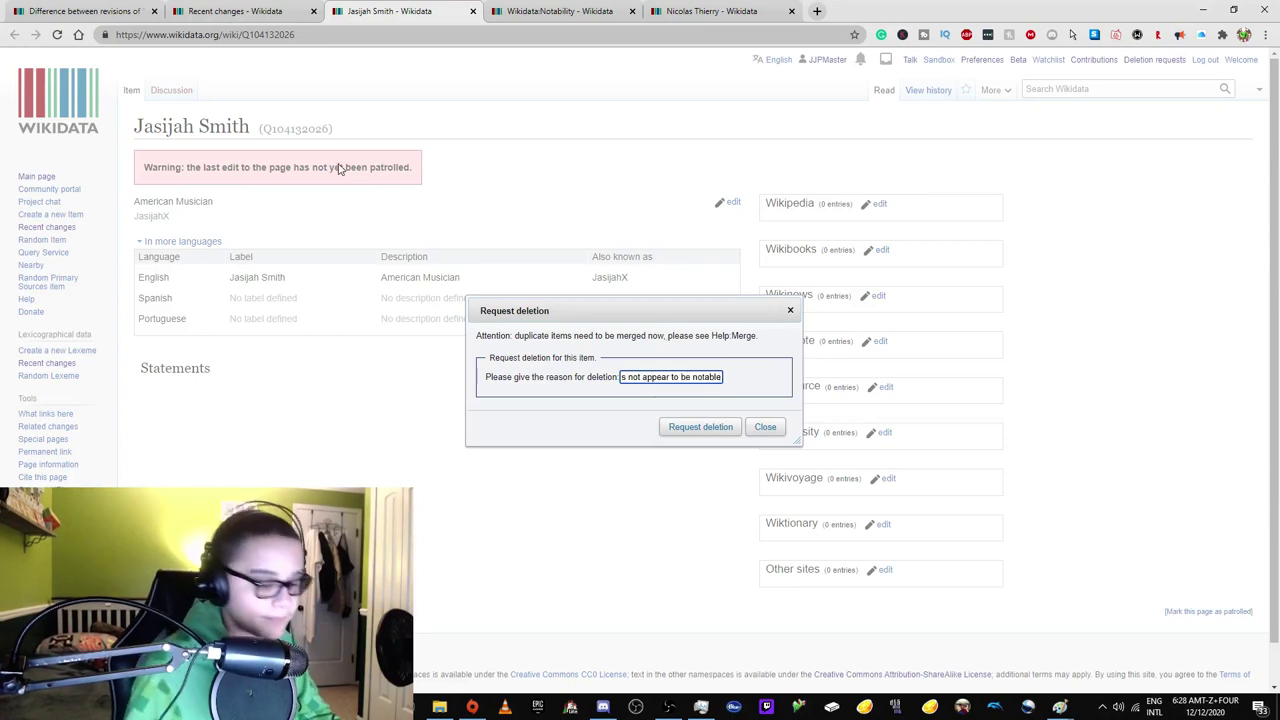
pyautogui.moveTo(715, 311); pyautogui.dragTo(726, 371)
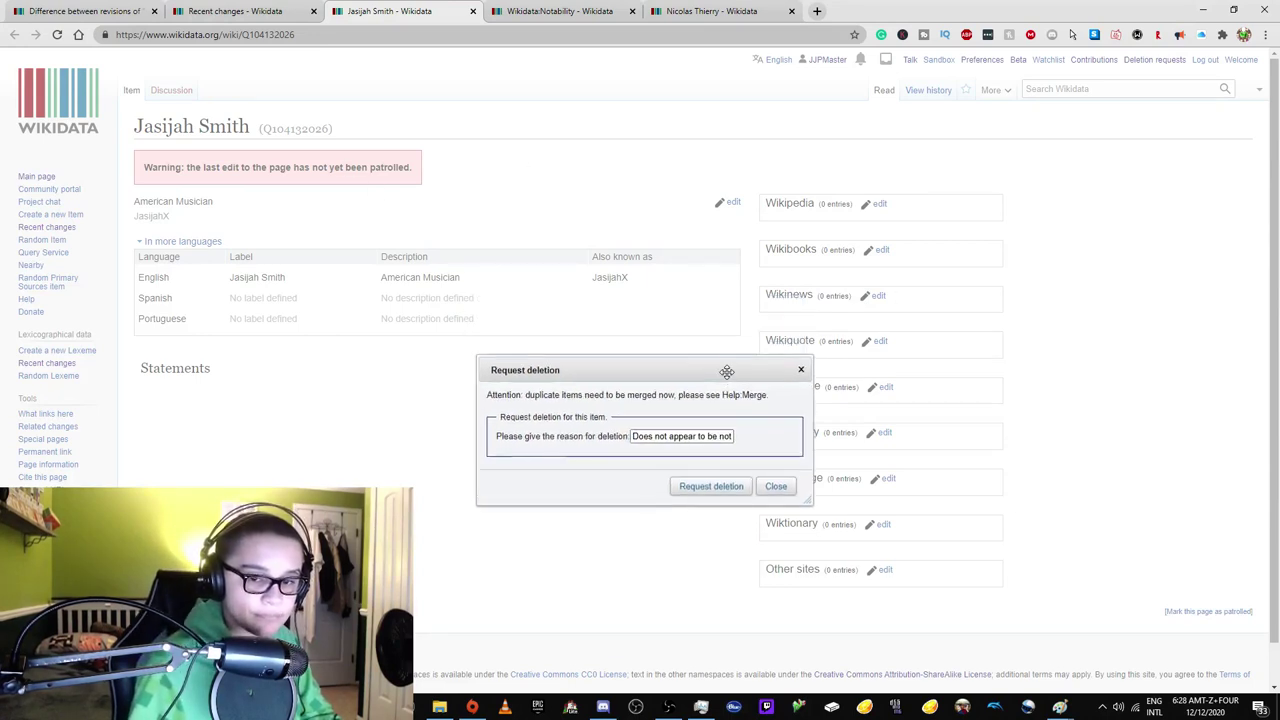
pyautogui.tripleClick(730, 437)
pyautogui.click(173, 123)
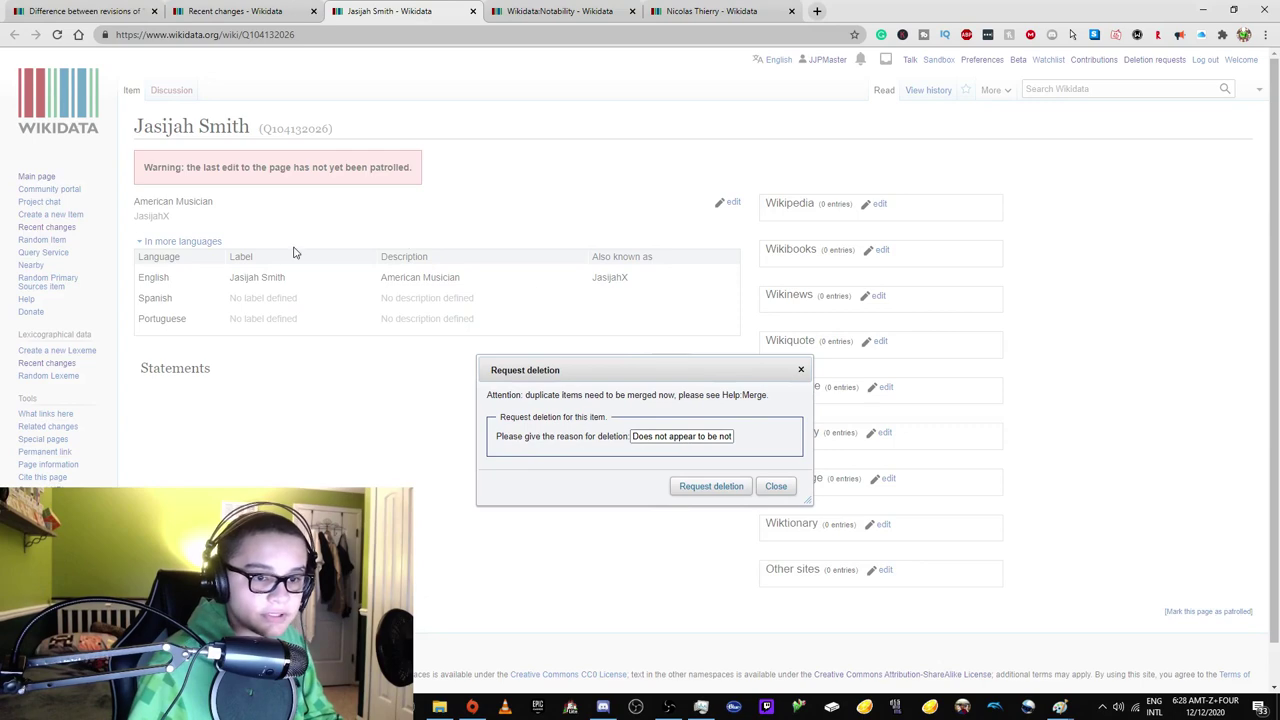
pyautogui.click(560, 11)
pyautogui.click(500, 34)
pyautogui.write('jasijahx')
pyautogui.press('Return')
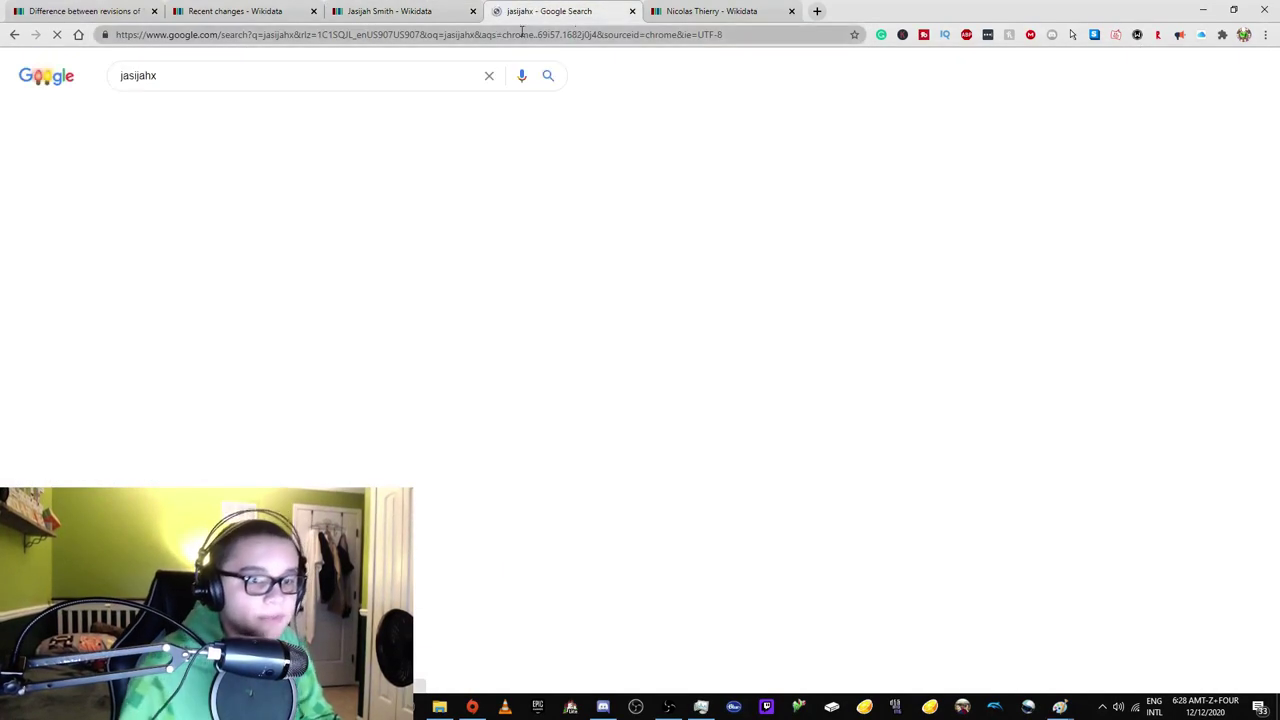
# Check the JasijahX Twitter and SoundCloud profiles, briefly playing 'Tonight Ft. Anthony Lewis'.
pyautogui.scroll(-1, 275, 195)
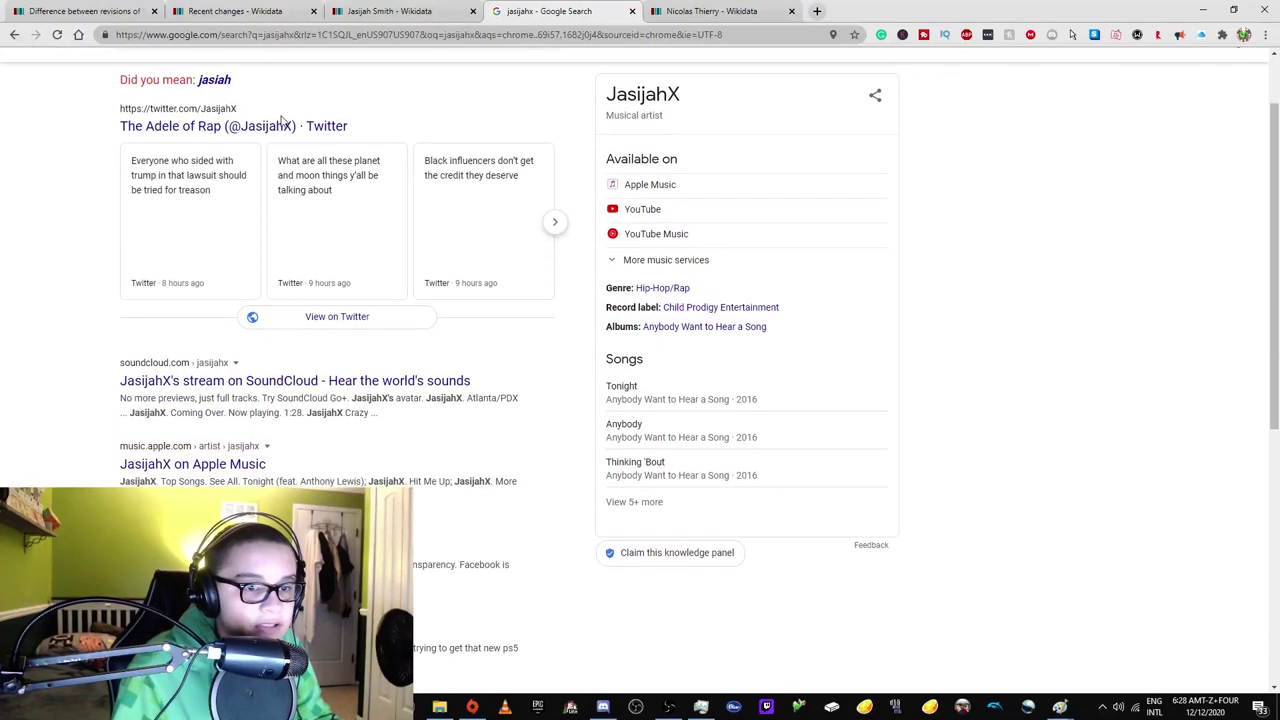
pyautogui.middleClick(300, 125)
pyautogui.click(715, 11)
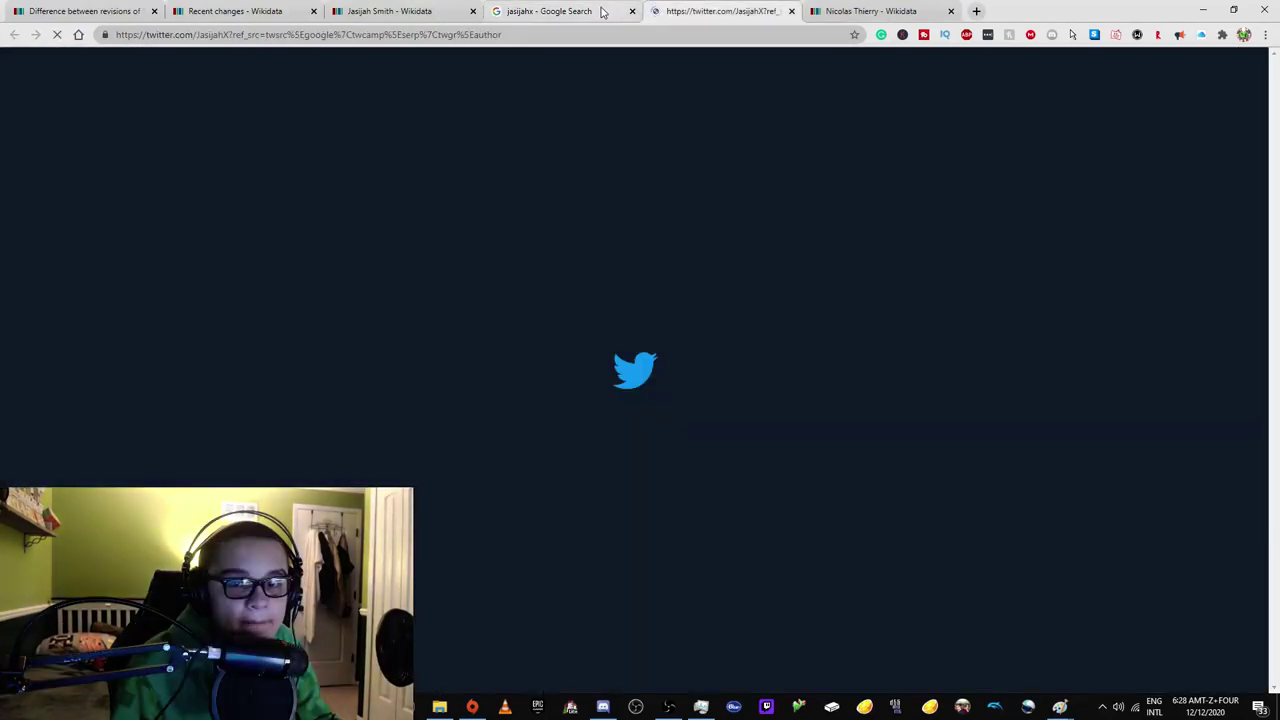
pyautogui.click(603, 11)
pyautogui.scroll(-2, 224, 248)
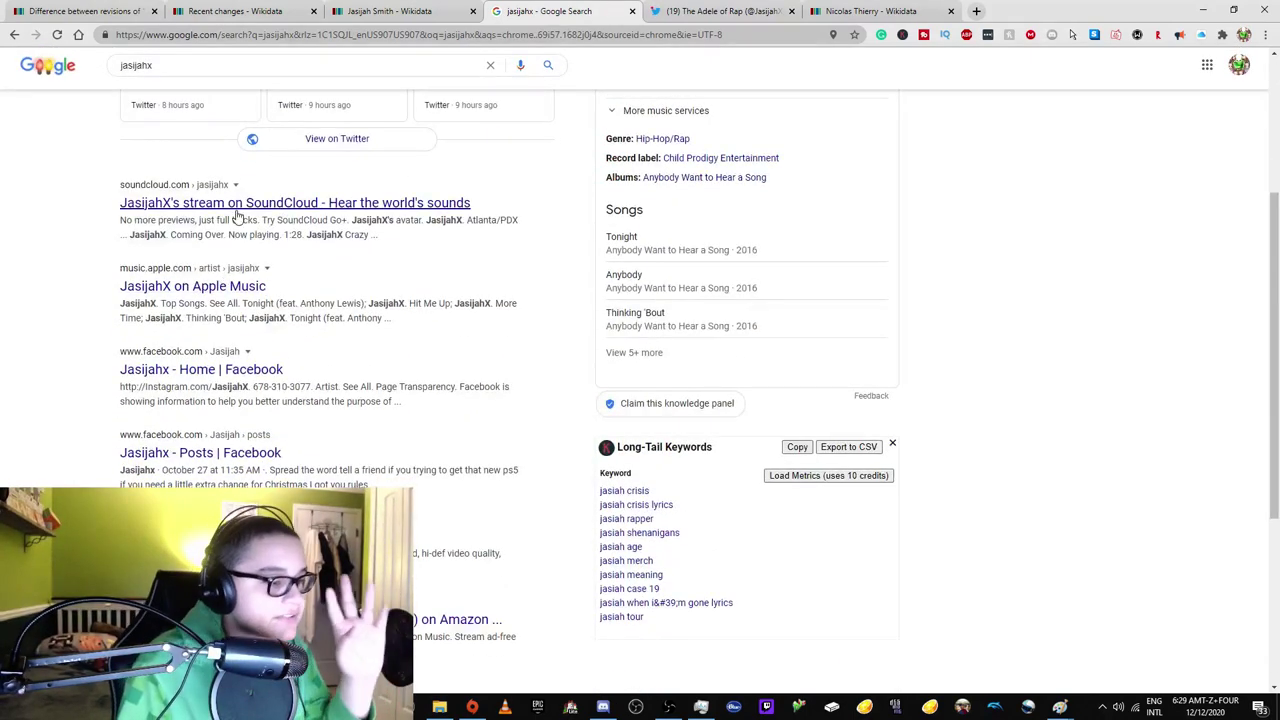
pyautogui.click(237, 208)
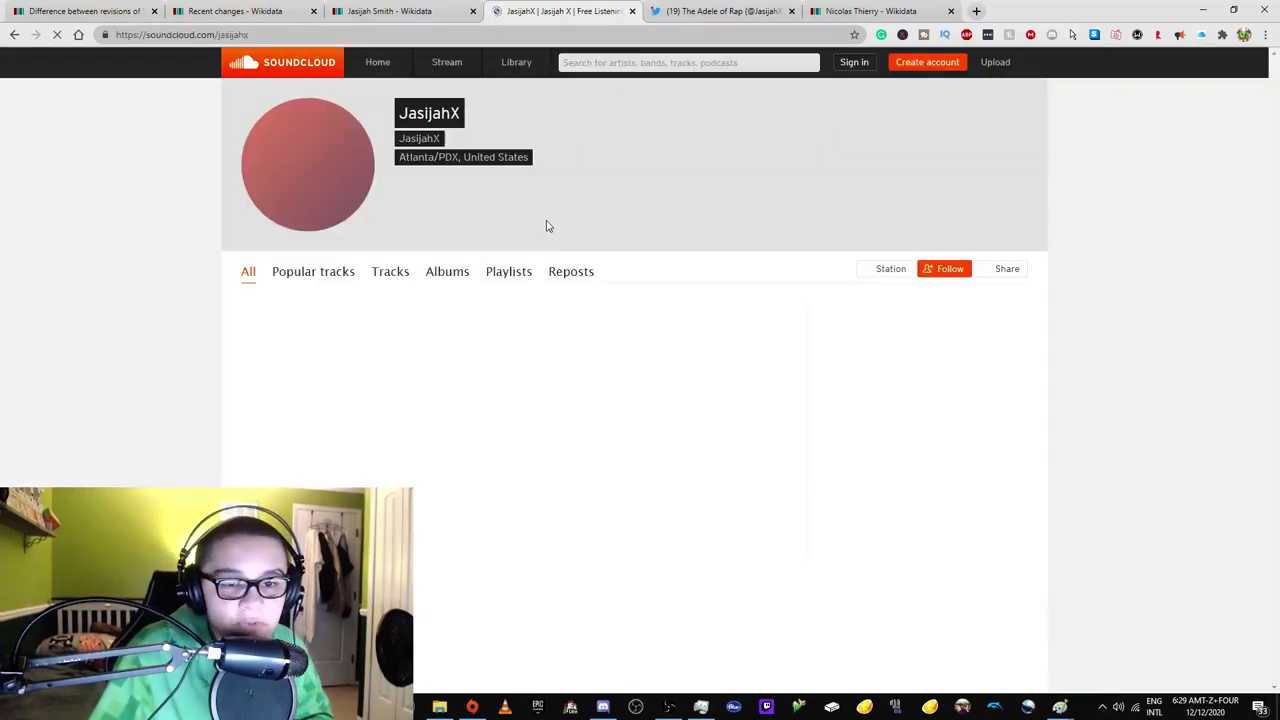
pyautogui.click(376, 357)
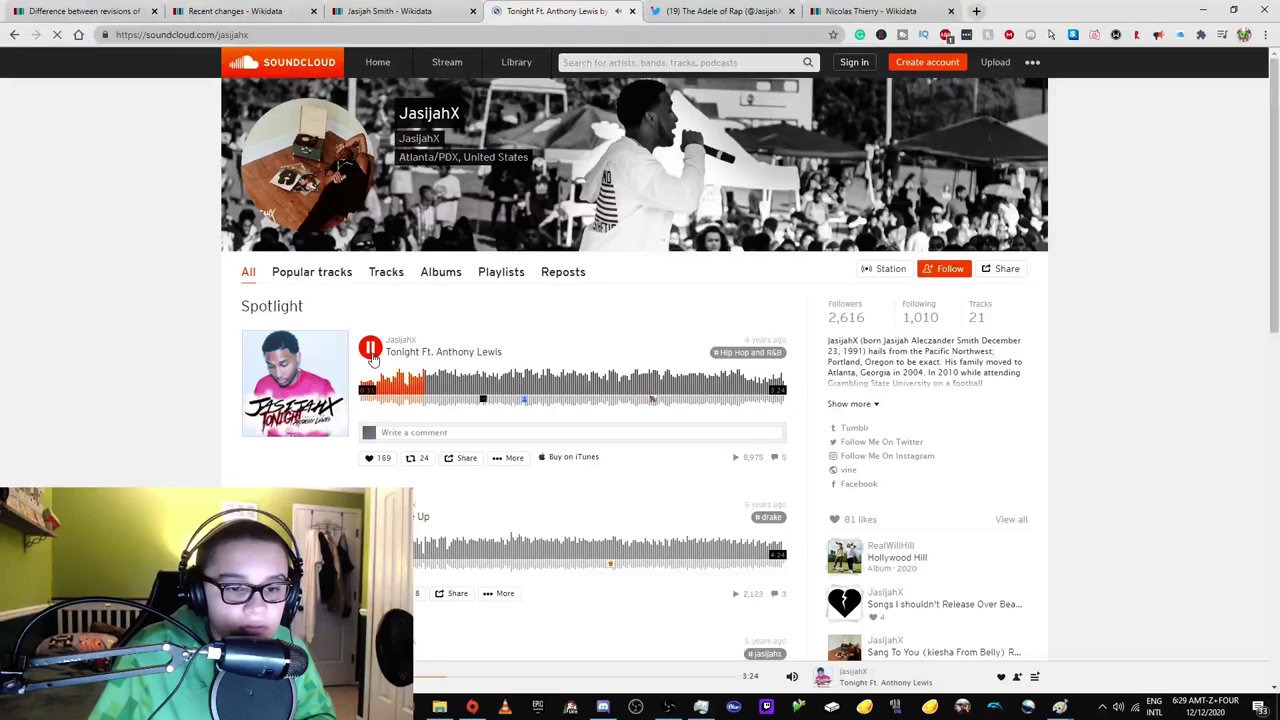
pyautogui.click(371, 355)
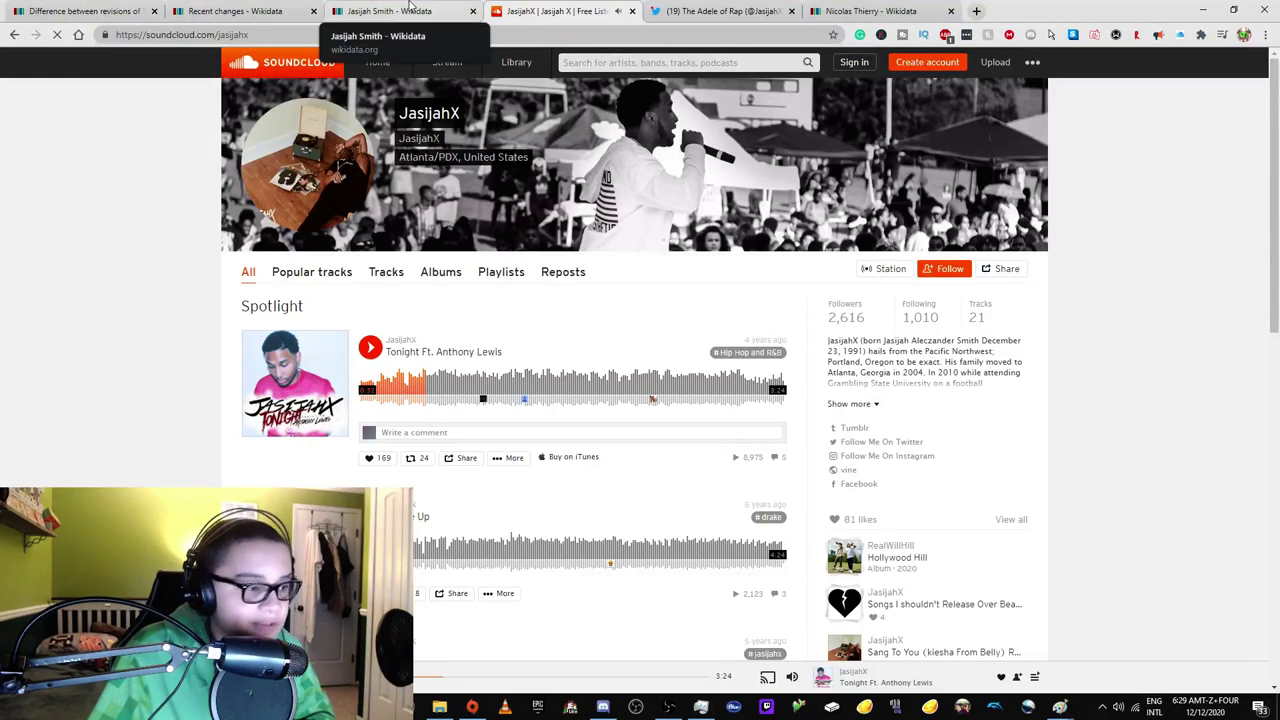
pyautogui.click(405, 11)
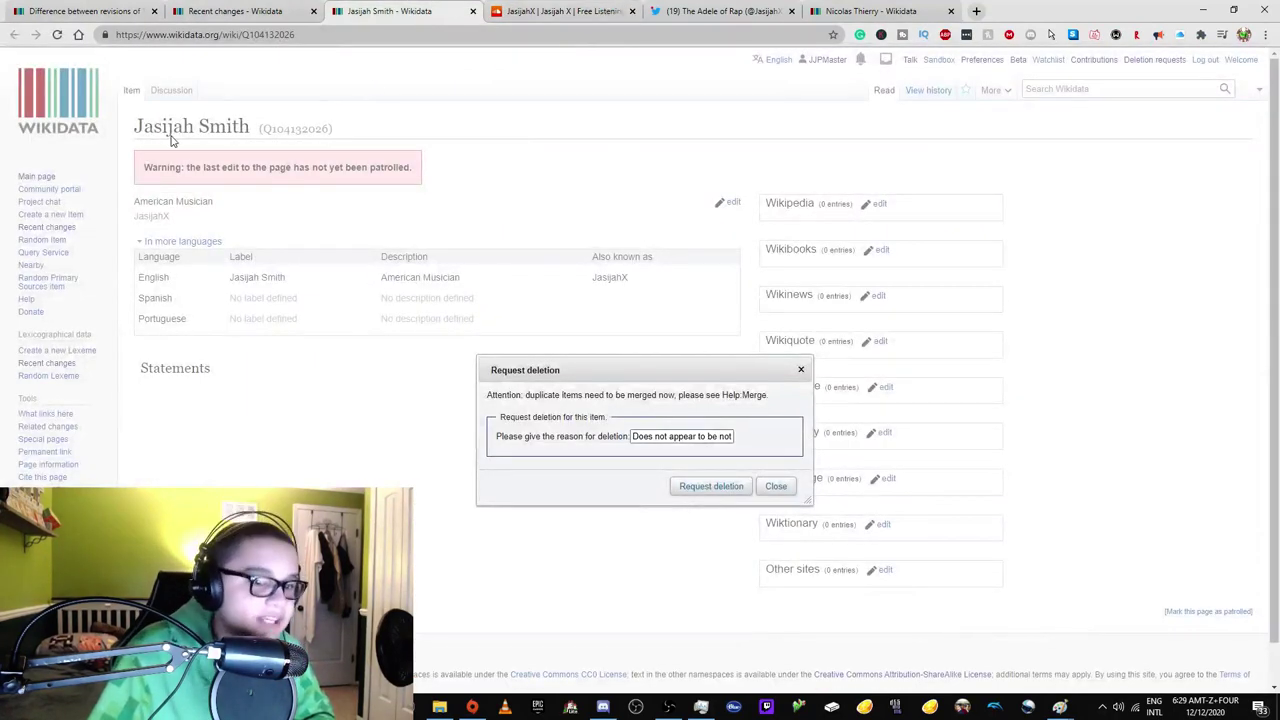
pyautogui.click(632, 11)
pyautogui.click(624, 12)
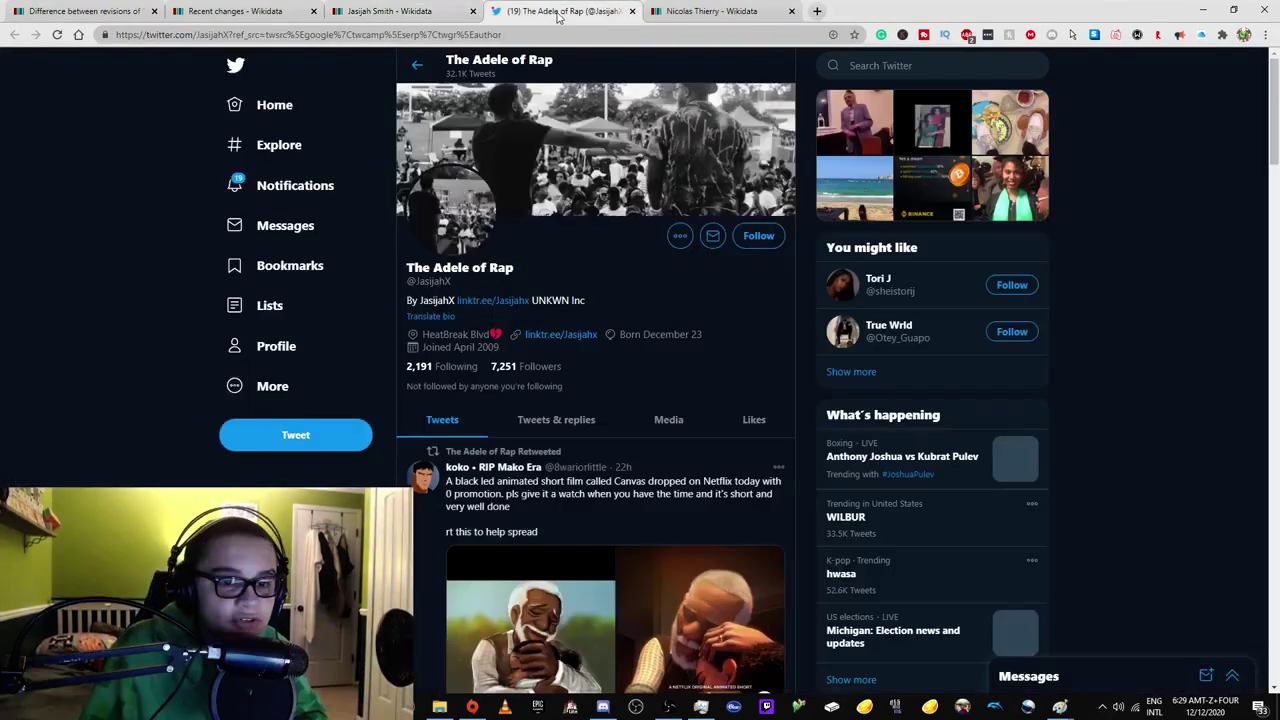
pyautogui.click(430, 11)
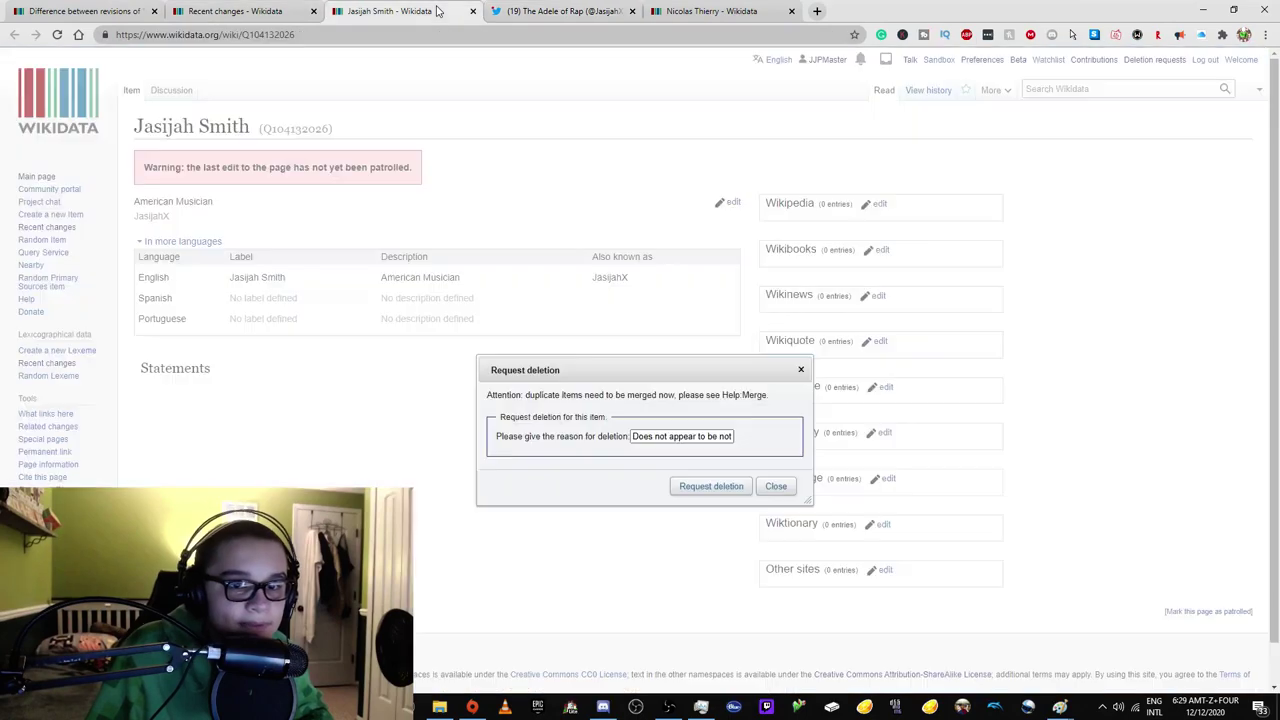
# Search Google for the stage name 'jasijahx' and review results through page 2.
pyautogui.click(560, 11)
pyautogui.click(470, 34)
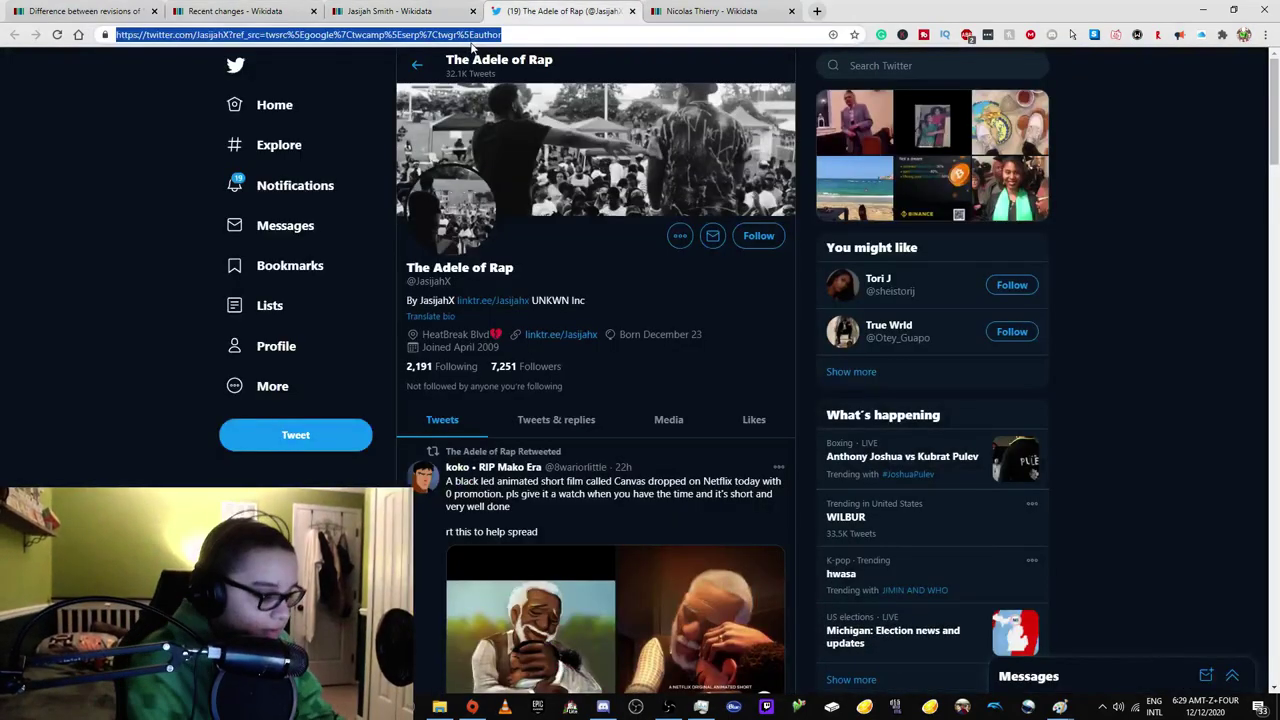
pyautogui.write('jasijahx')
pyautogui.press('Return')
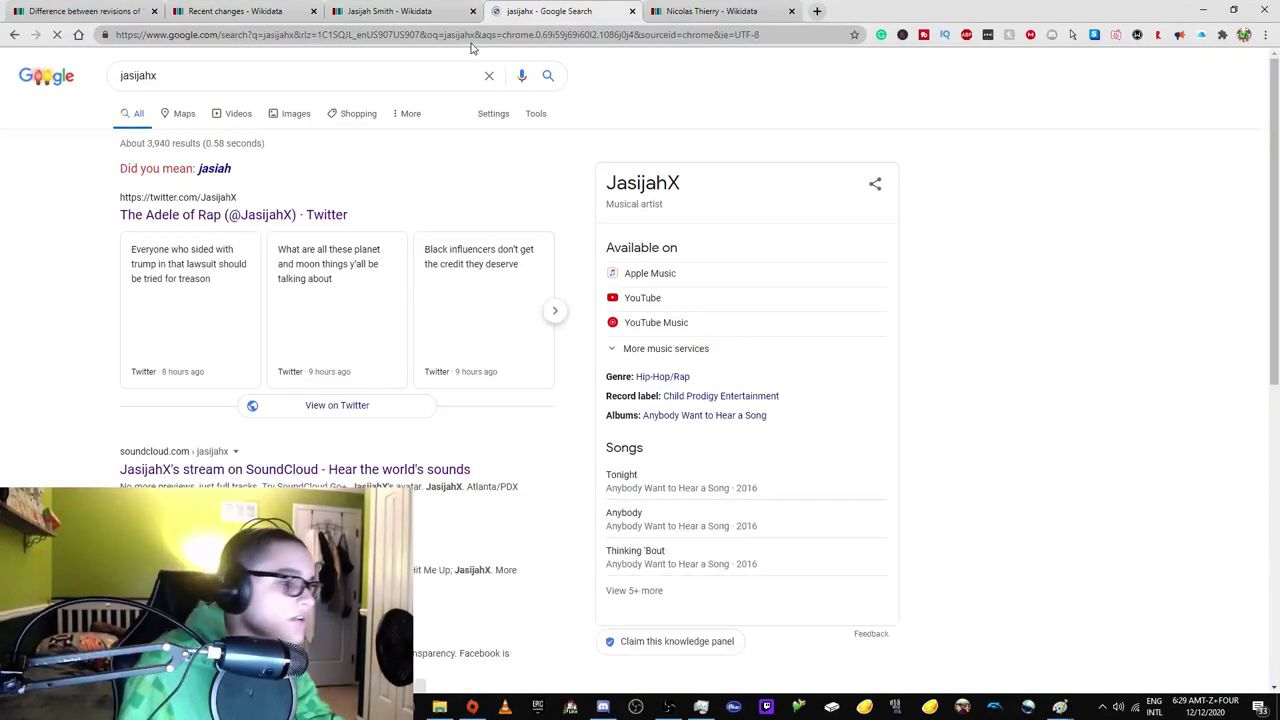
pyautogui.scroll(-2, 438, 306)
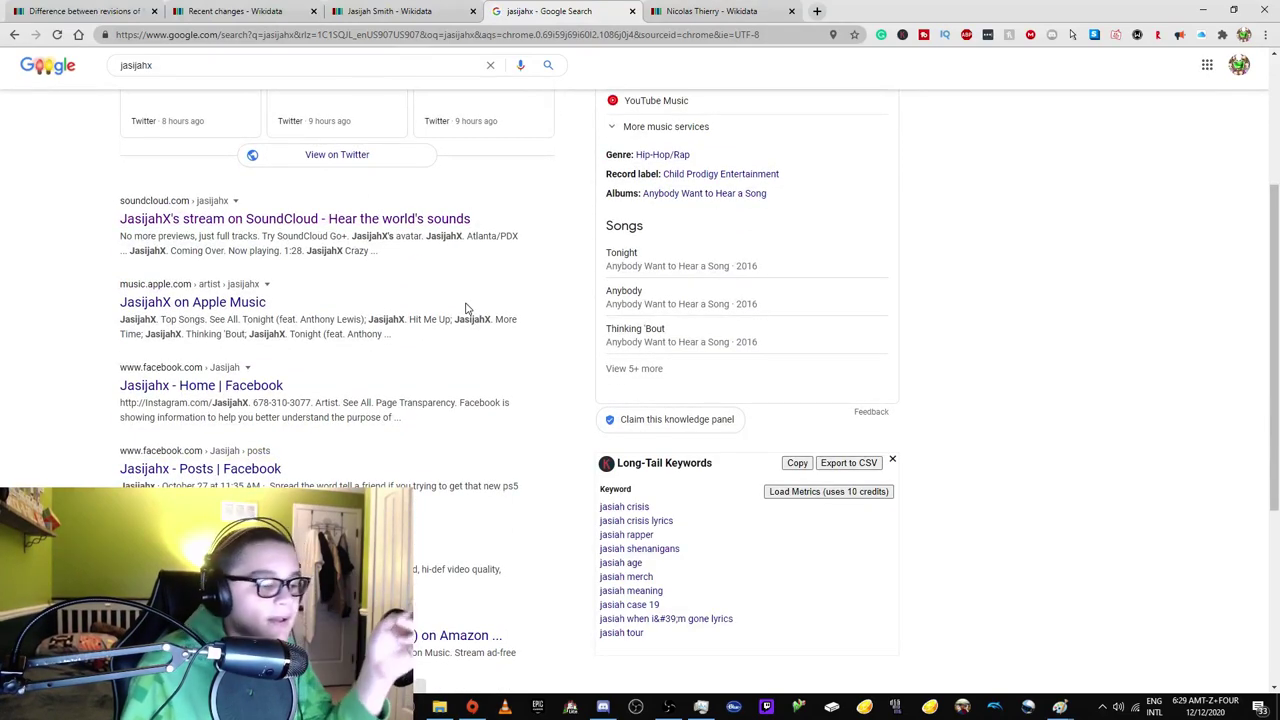
pyautogui.scroll(-1, 423, 367)
pyautogui.scroll(-3, 386, 345)
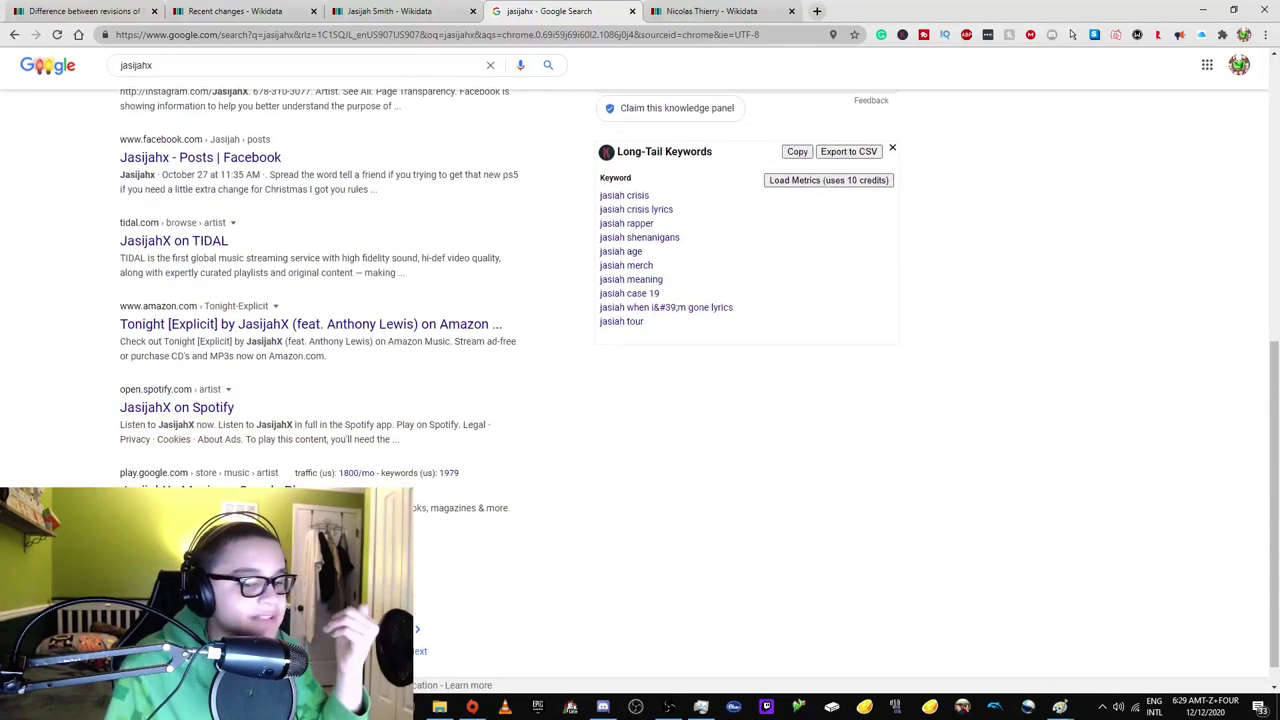
pyautogui.click(418, 645)
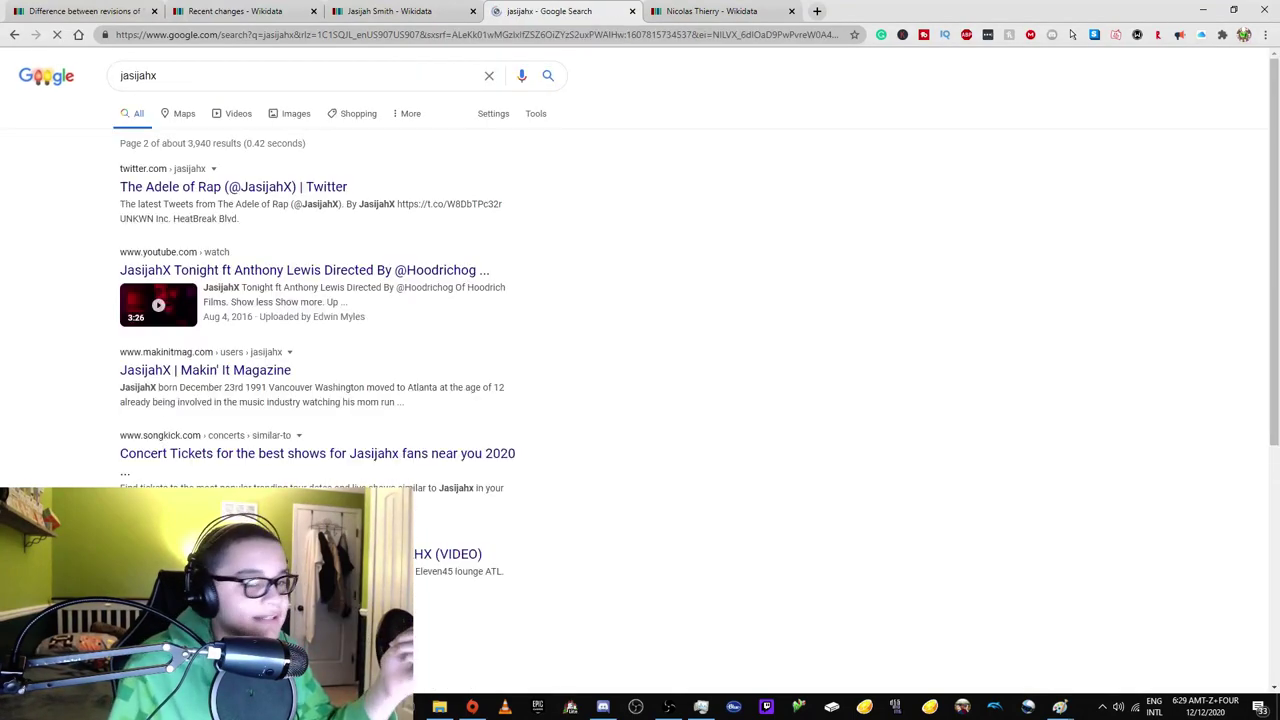
# Open the Songkick concert tickets result in a new tab, then return to the deletion form.
pyautogui.rightClick(466, 457)
pyautogui.click(466, 457)
pyautogui.click(665, 11)
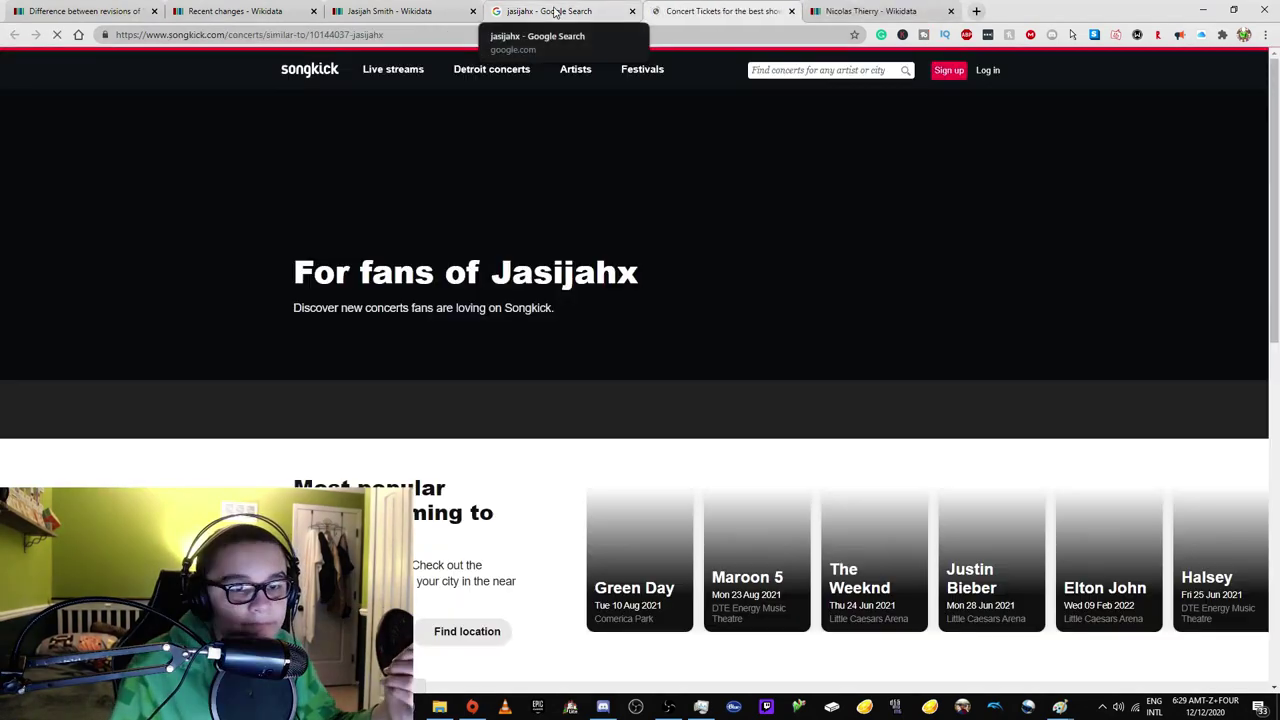
pyautogui.click(555, 11)
pyautogui.scroll(-1, 422, 63)
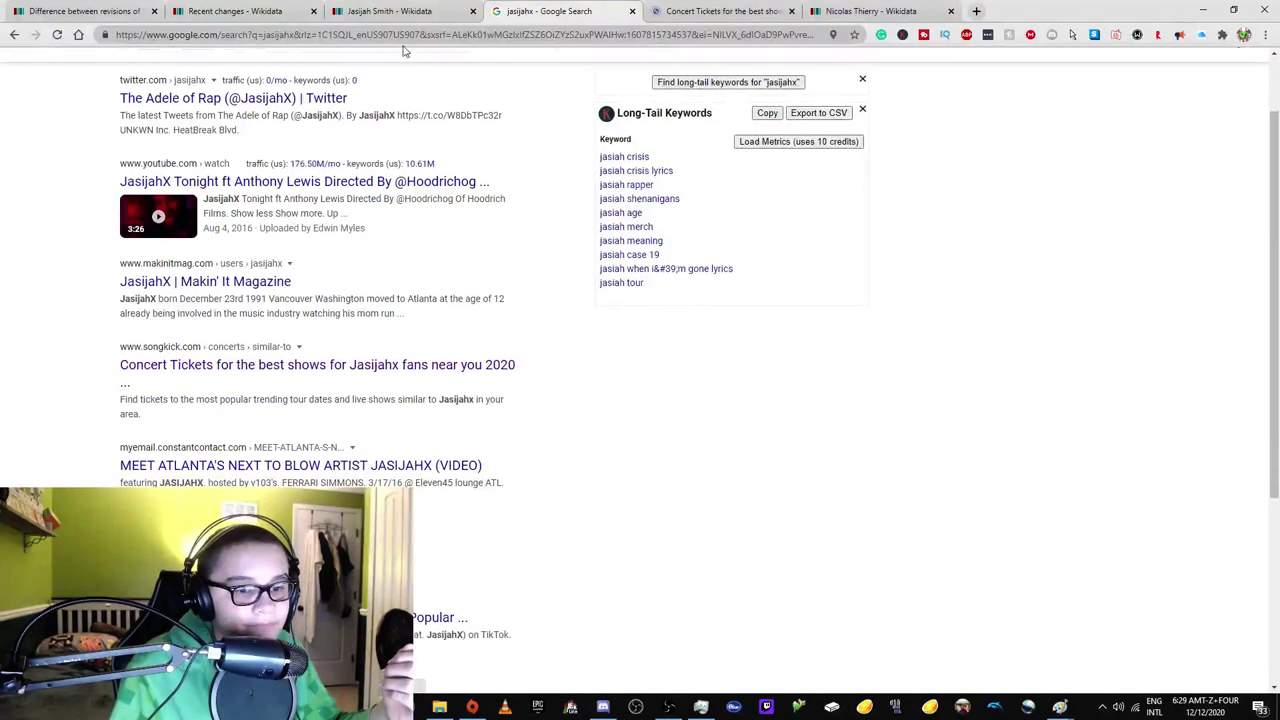
pyautogui.hotkey('ctrl', 'shift', 'Tab')
pyautogui.hotkey('ctrl', 'shift', 'Tab')
pyautogui.hotkey('ctrl', 'Tab')
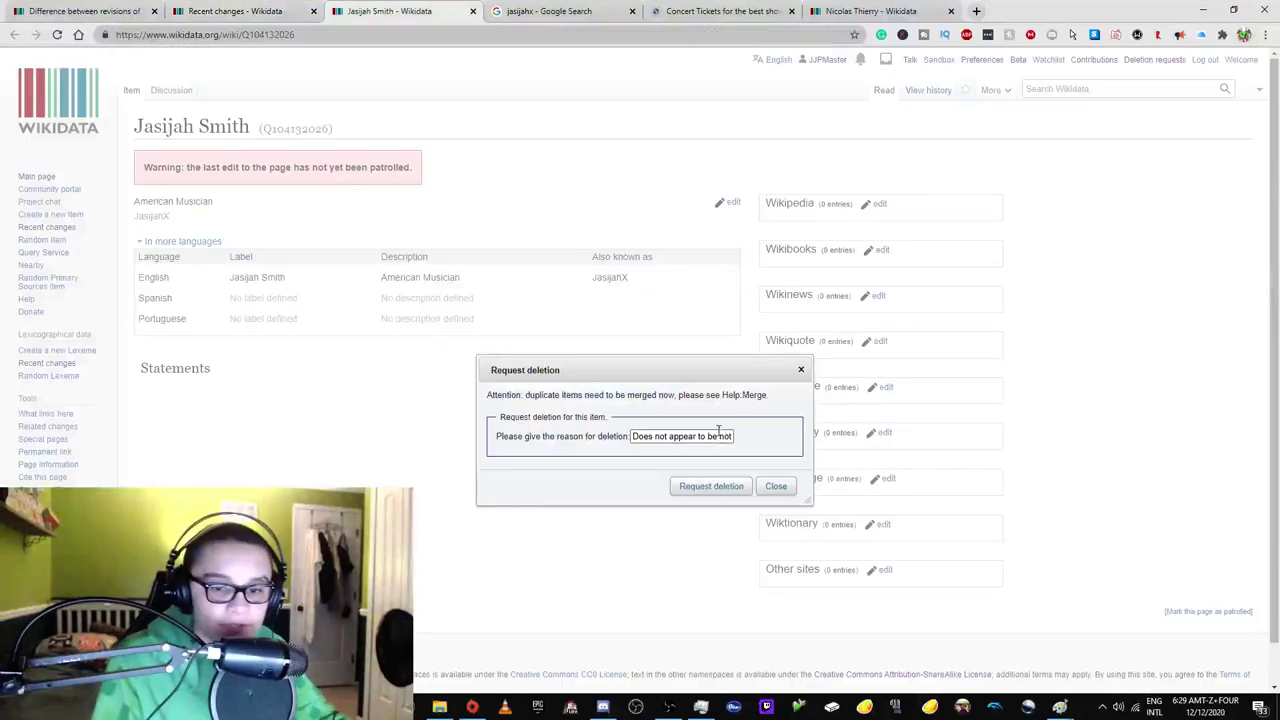
# Reword the reason to 'not notable, no sources found', submit the deletion request, and return to Recent changes.
pyautogui.doubleClick(720, 432)
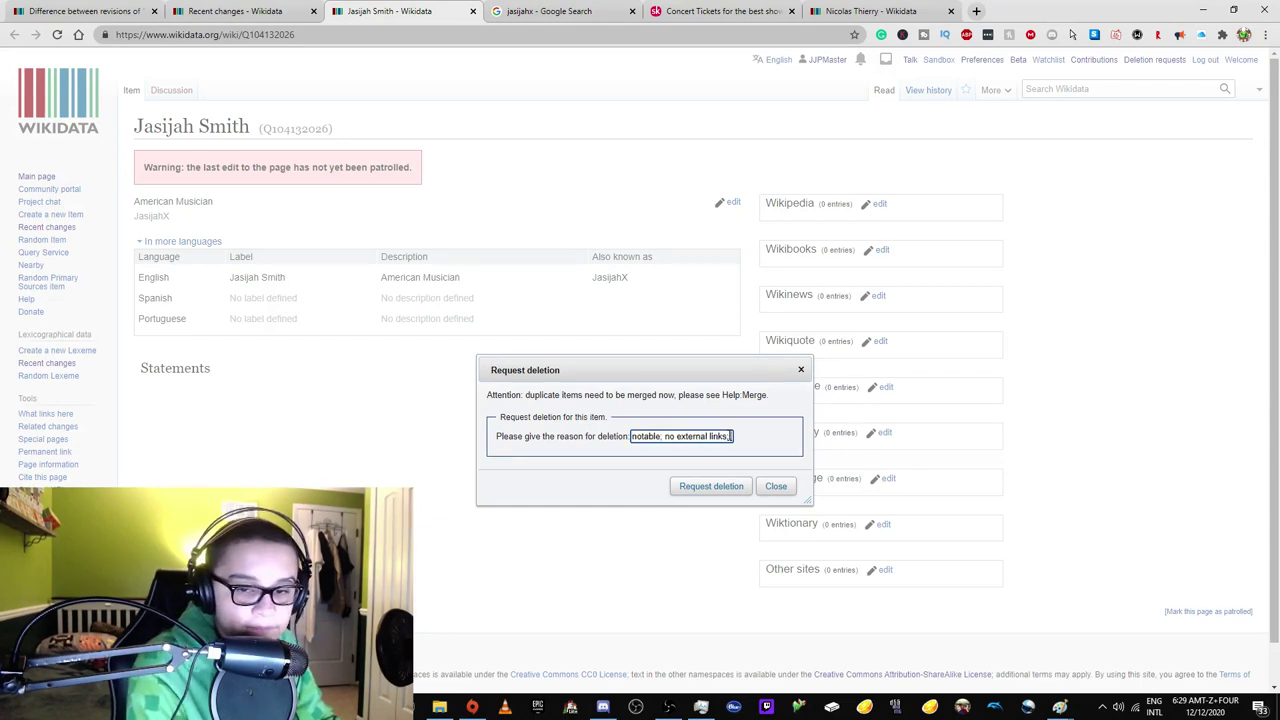
pyautogui.write('rces found after searc')
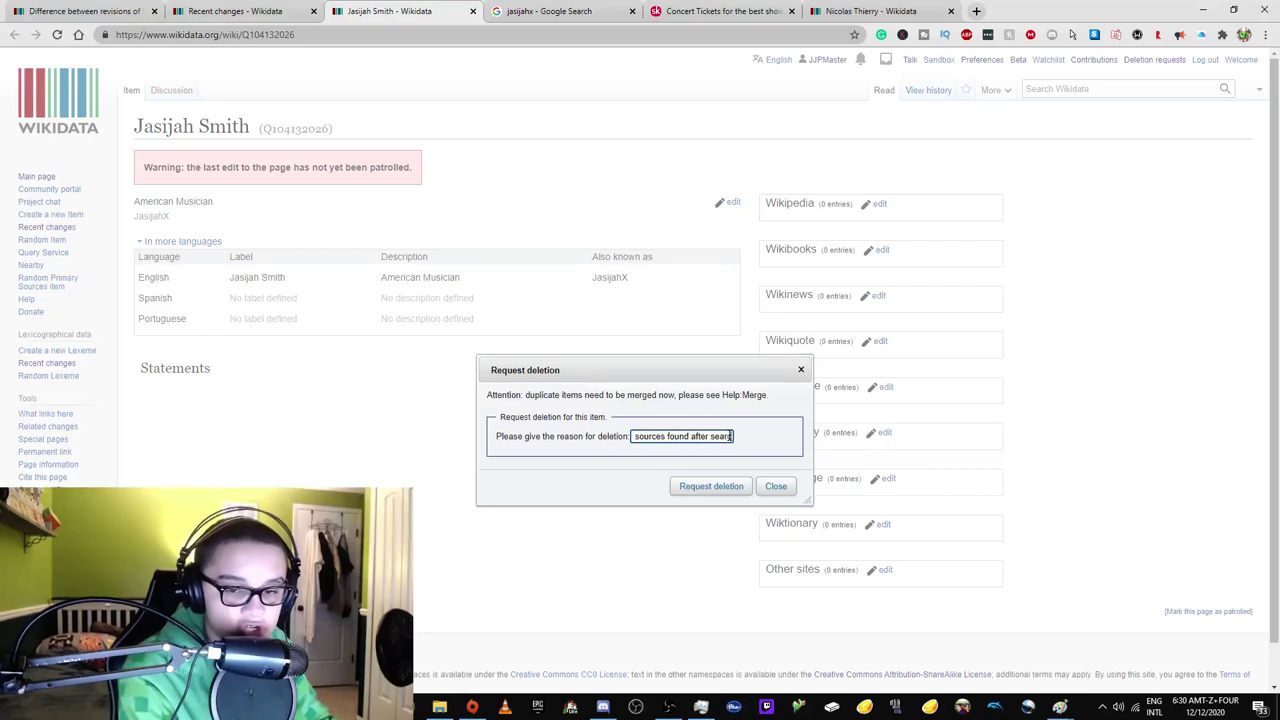
pyautogui.click(711, 486)
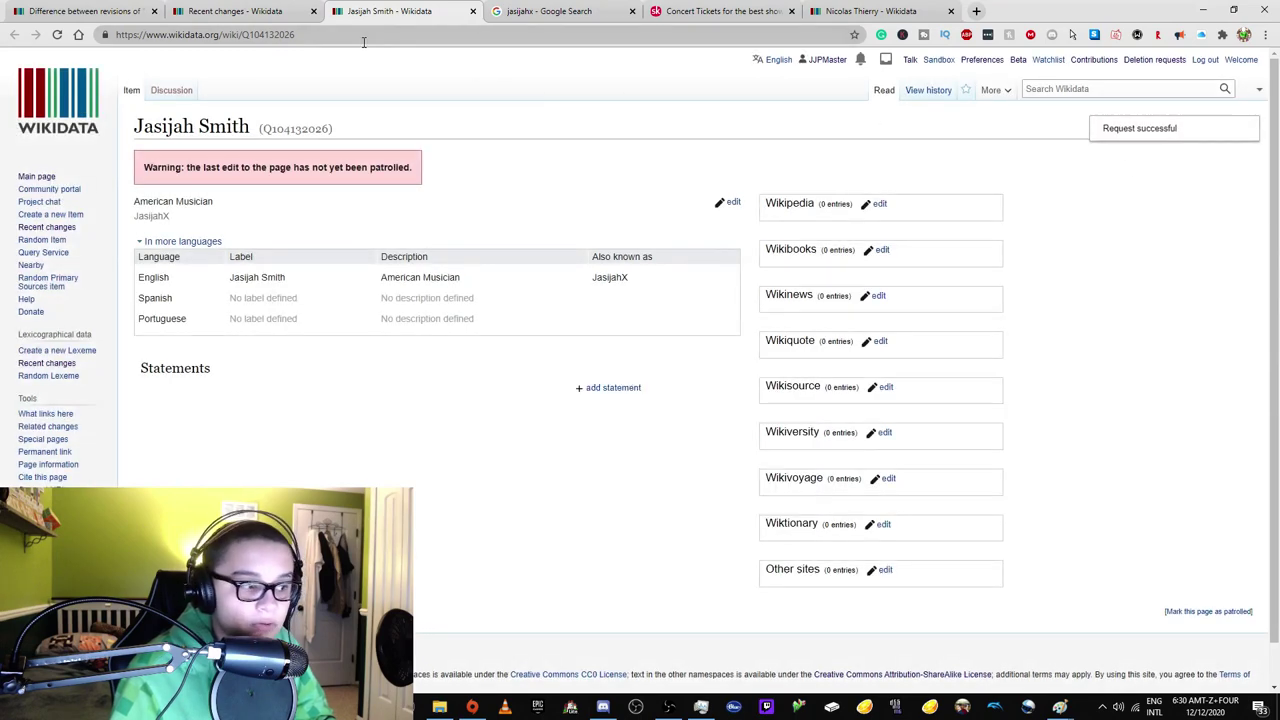
pyautogui.click(235, 11)
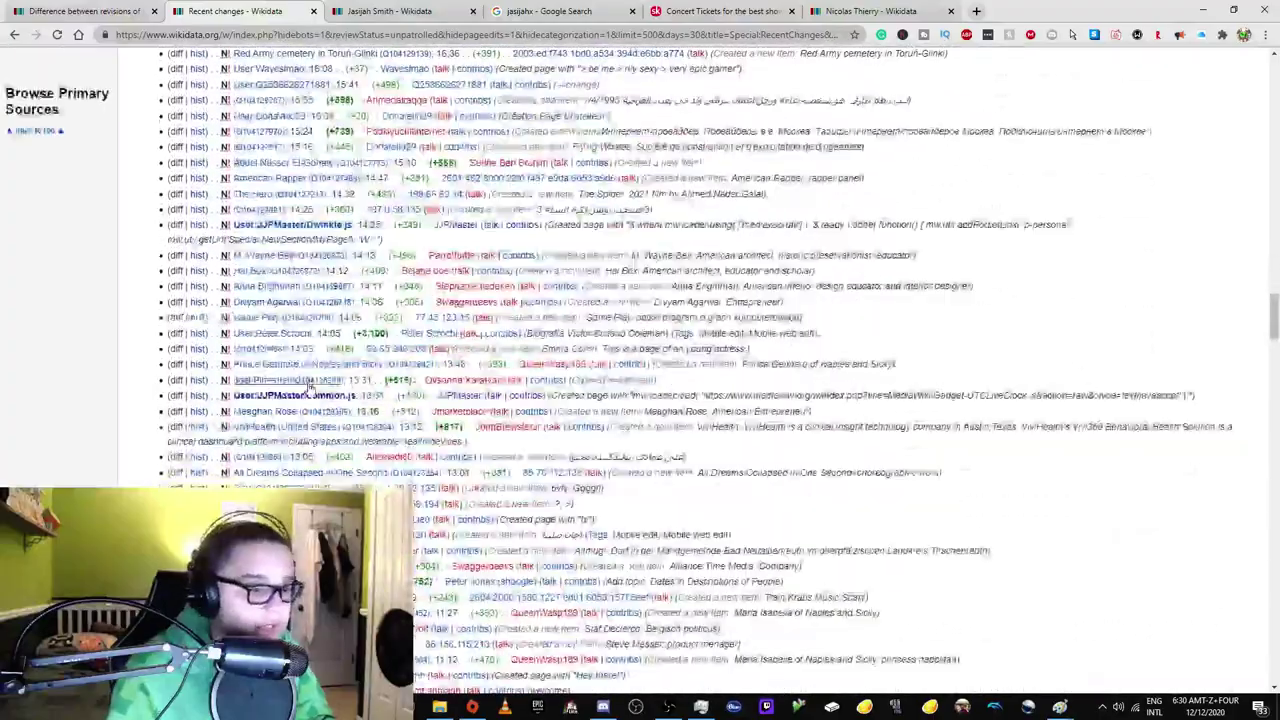
# Inspect a newly created user page and item Q104126171 with labels in all languages.
pyautogui.scroll(-2, 307, 385)
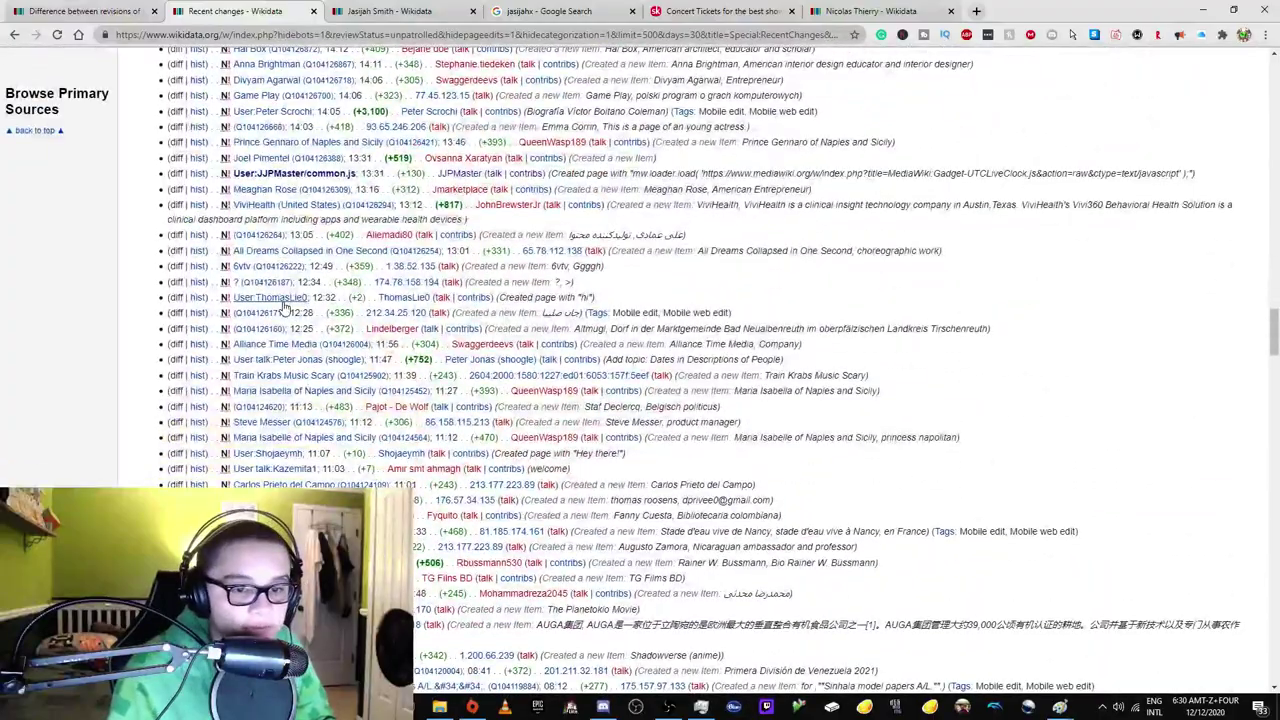
pyautogui.middleClick(270, 298)
pyautogui.click(460, 12)
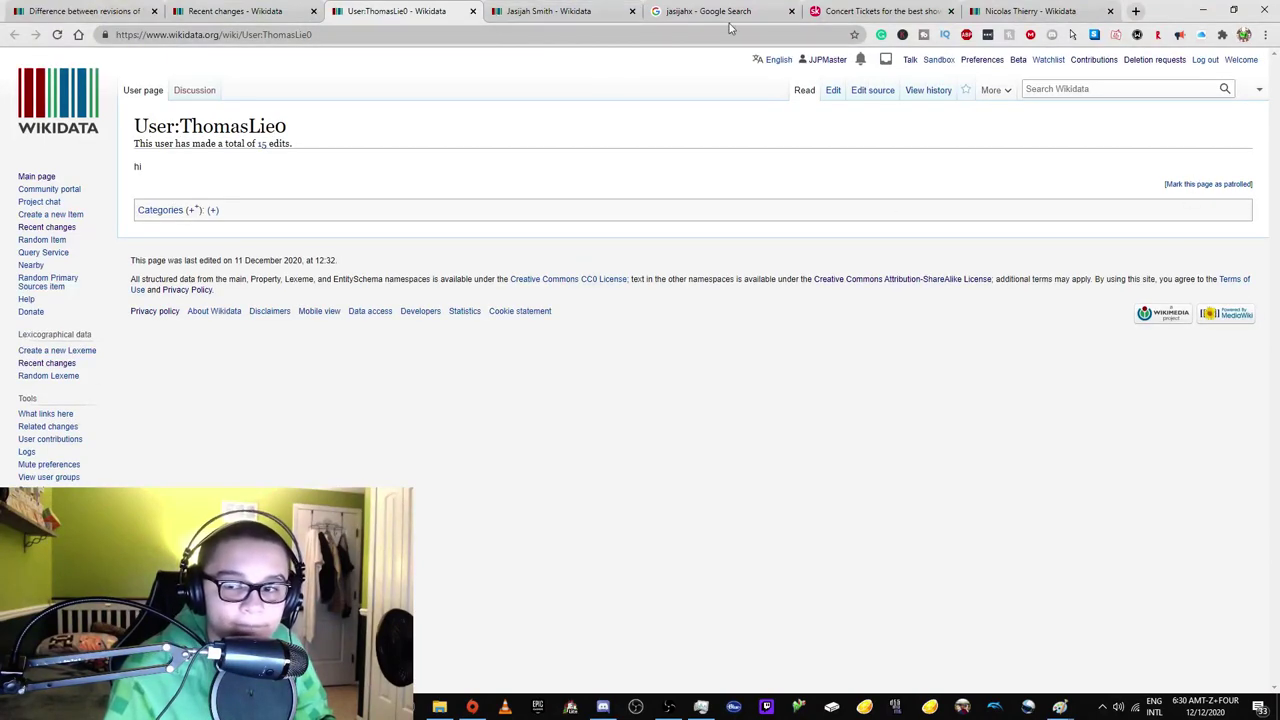
pyautogui.click(473, 11)
pyautogui.click(473, 11)
pyautogui.rightClick(236, 306)
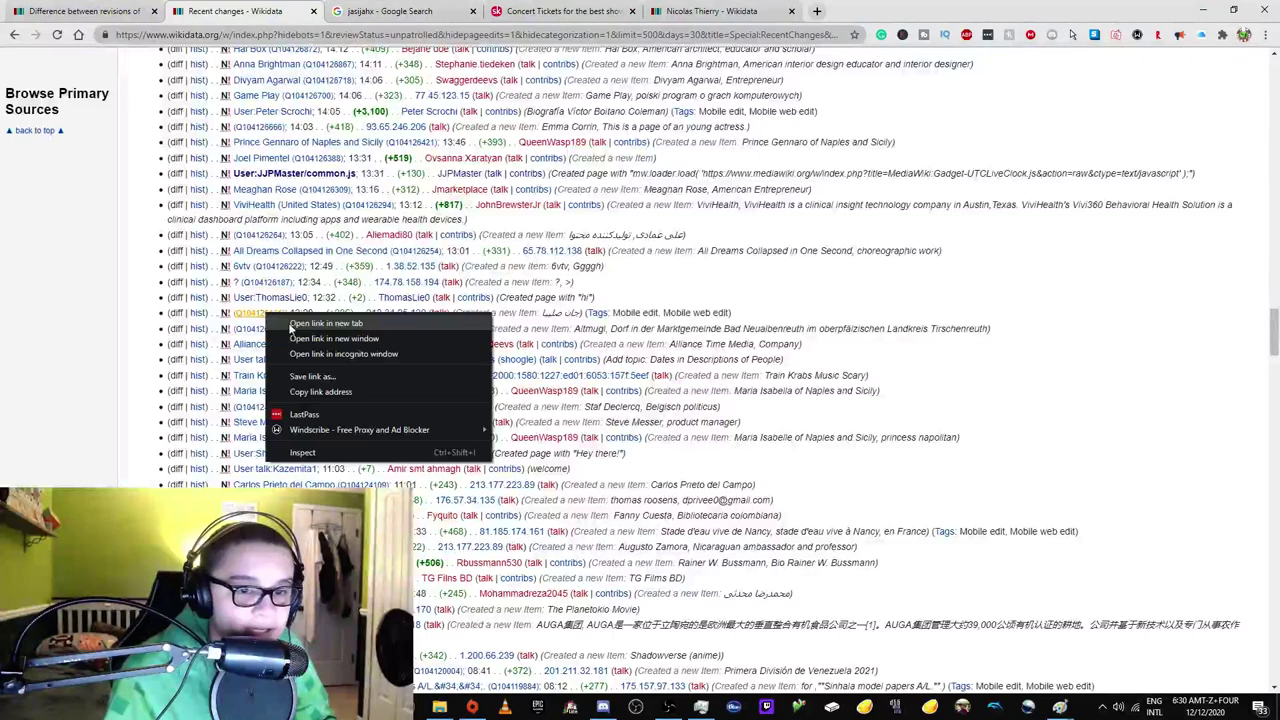
pyautogui.click(280, 320)
pyautogui.click(450, 8)
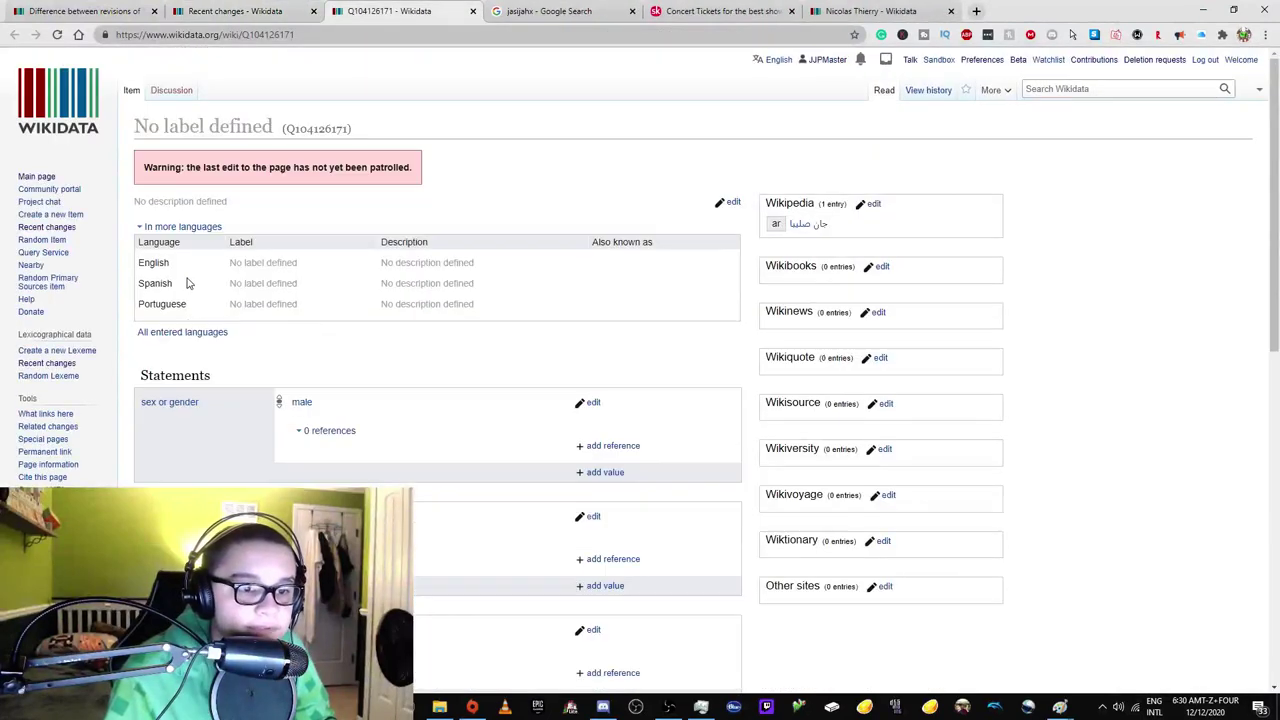
pyautogui.click(198, 332)
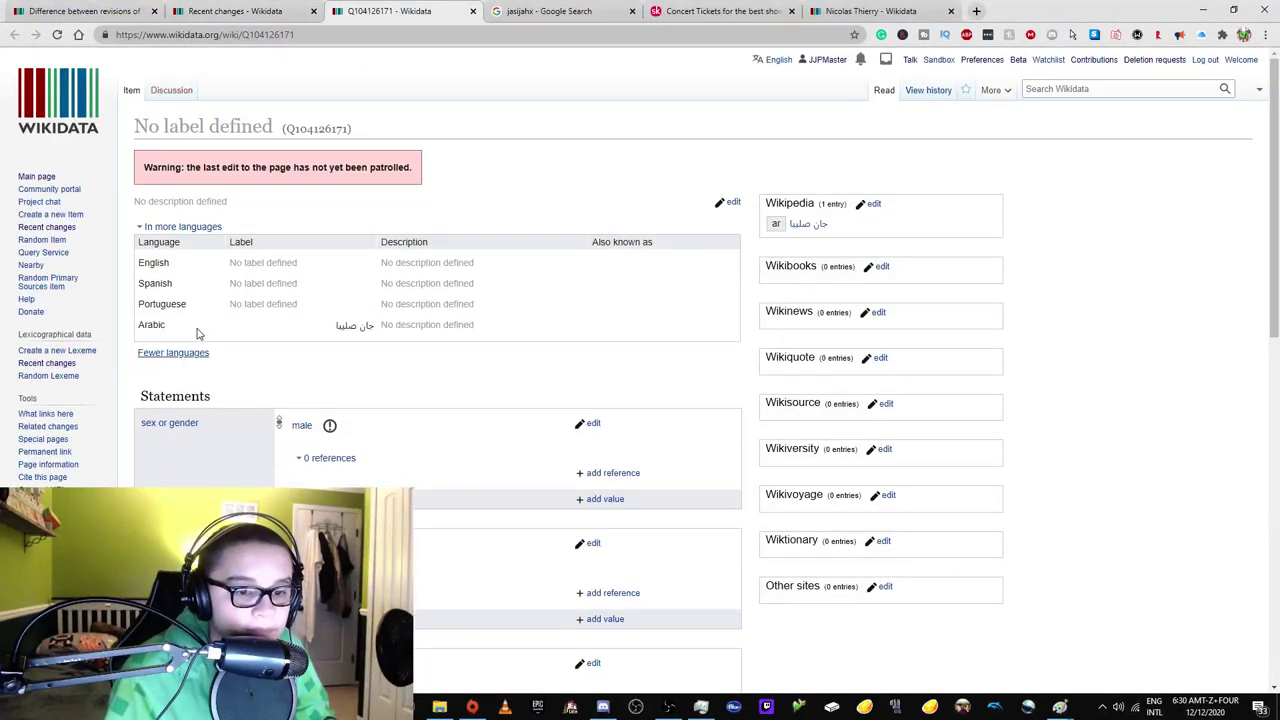
pyautogui.click(238, 11)
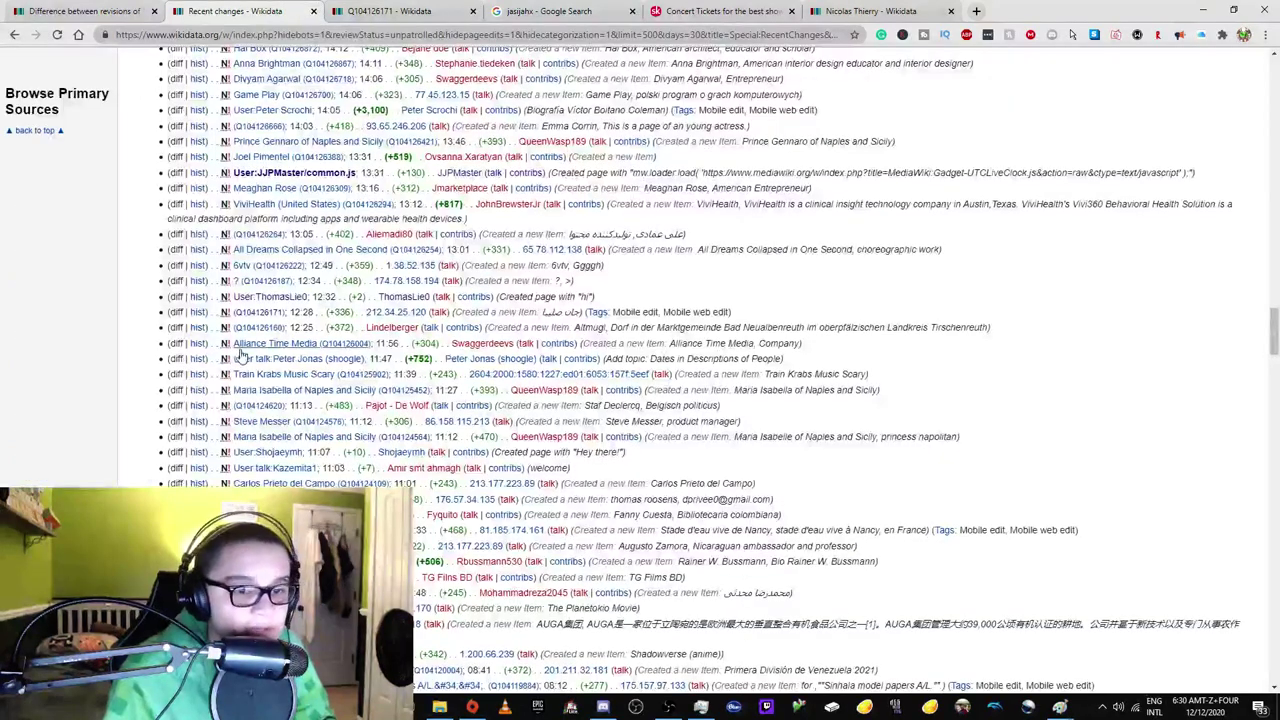
# Open item Q104120628 and confirm it is already listed at Requests for deletions.
pyautogui.rightClick(258, 330)
pyautogui.click(320, 447)
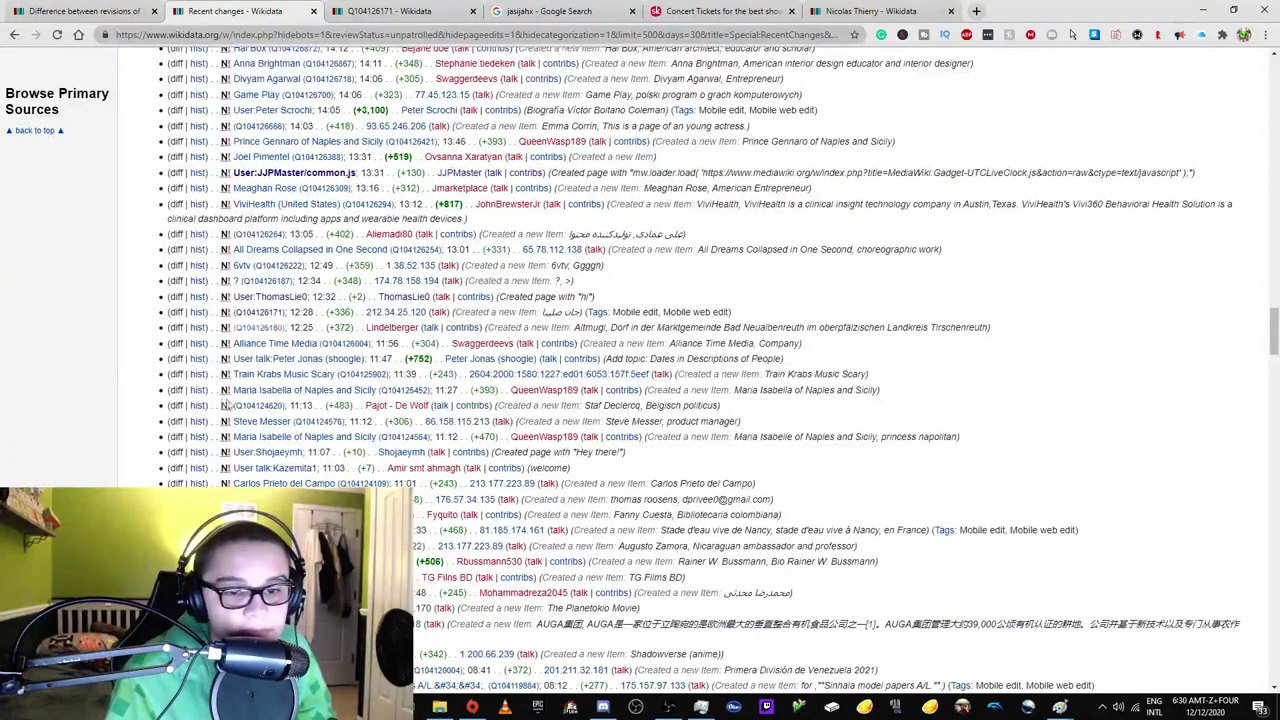
pyautogui.scroll(-2, 287, 300)
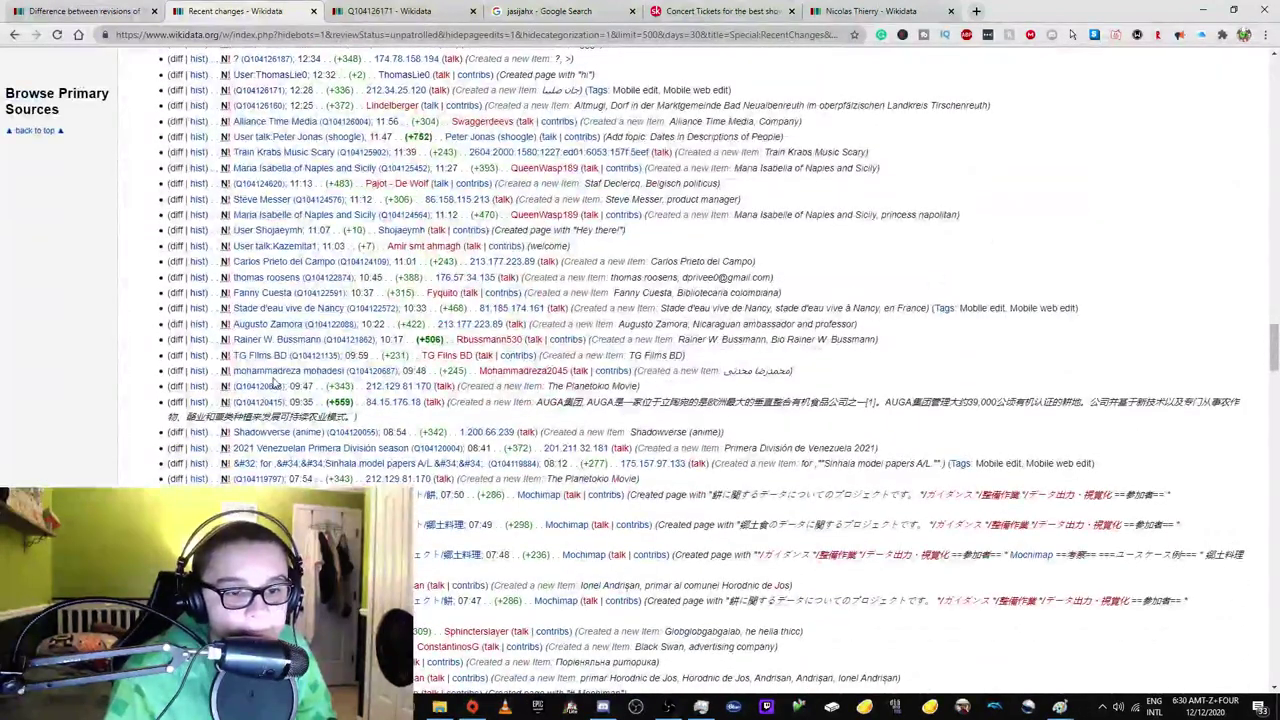
pyautogui.rightClick(262, 388)
pyautogui.click(295, 400)
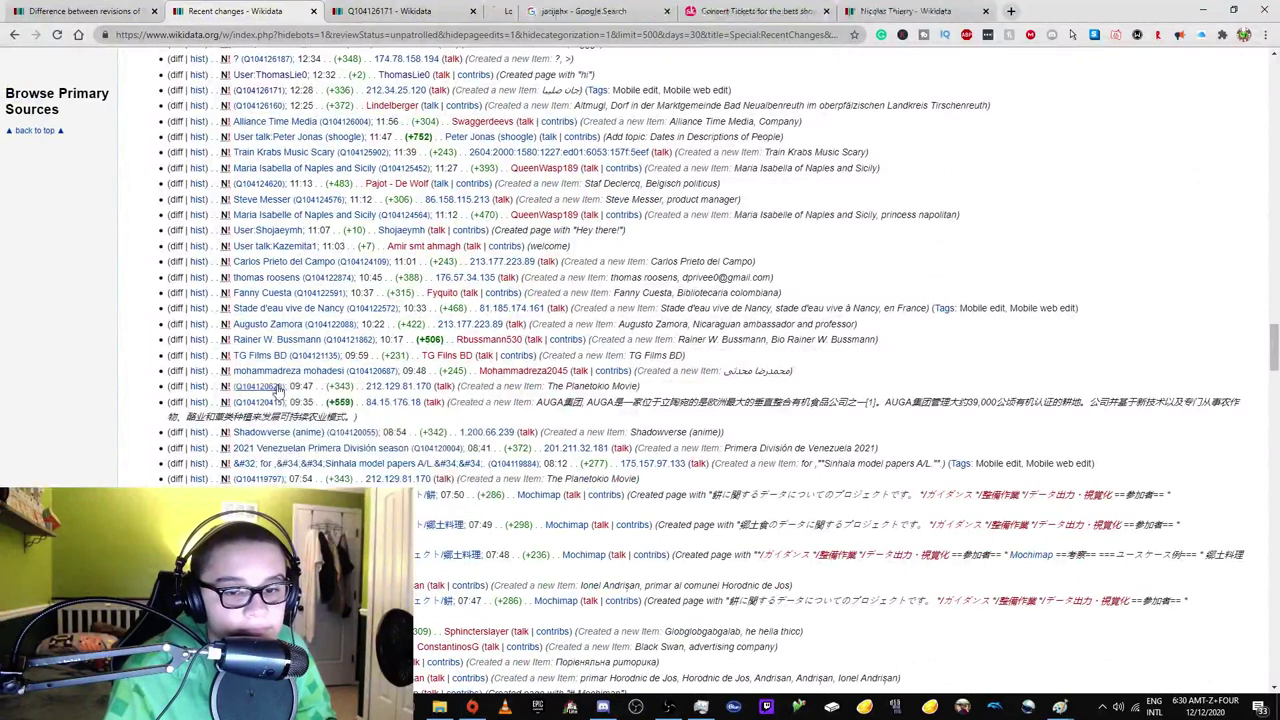
pyautogui.click(564, 10)
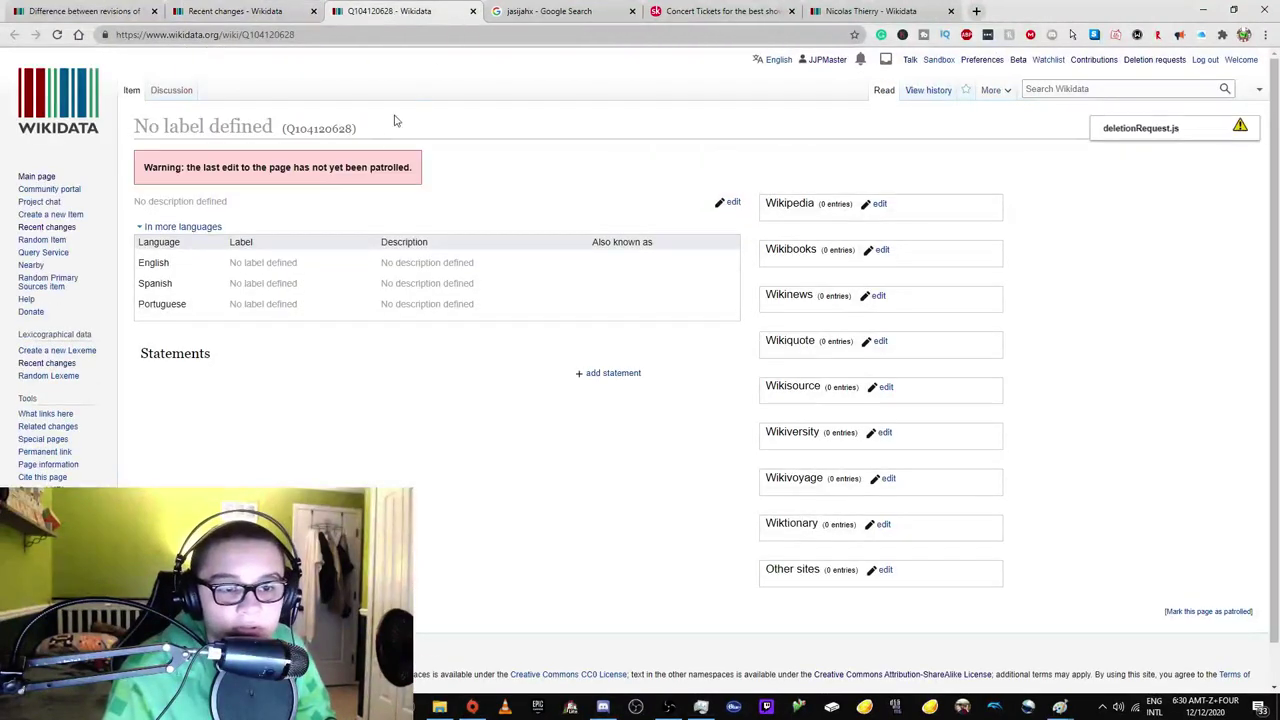
pyautogui.click(200, 229)
pyautogui.click(203, 231)
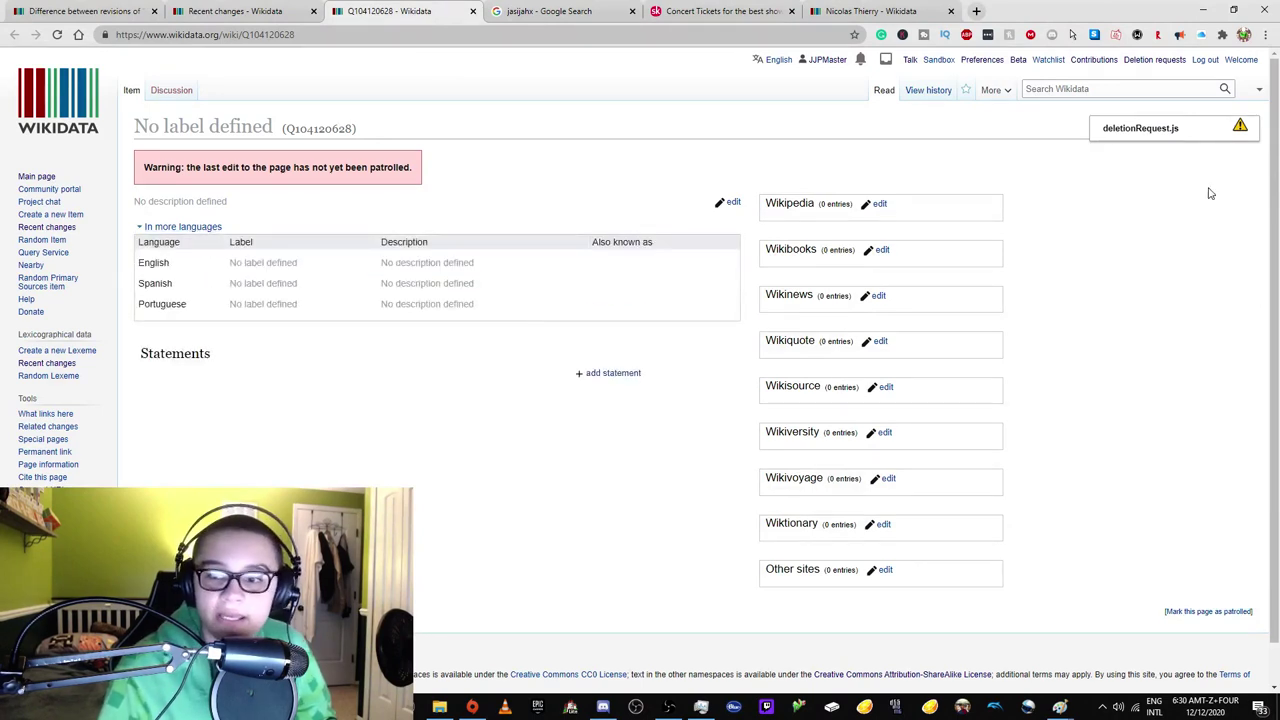
pyautogui.click(1188, 128)
pyautogui.click(1241, 127)
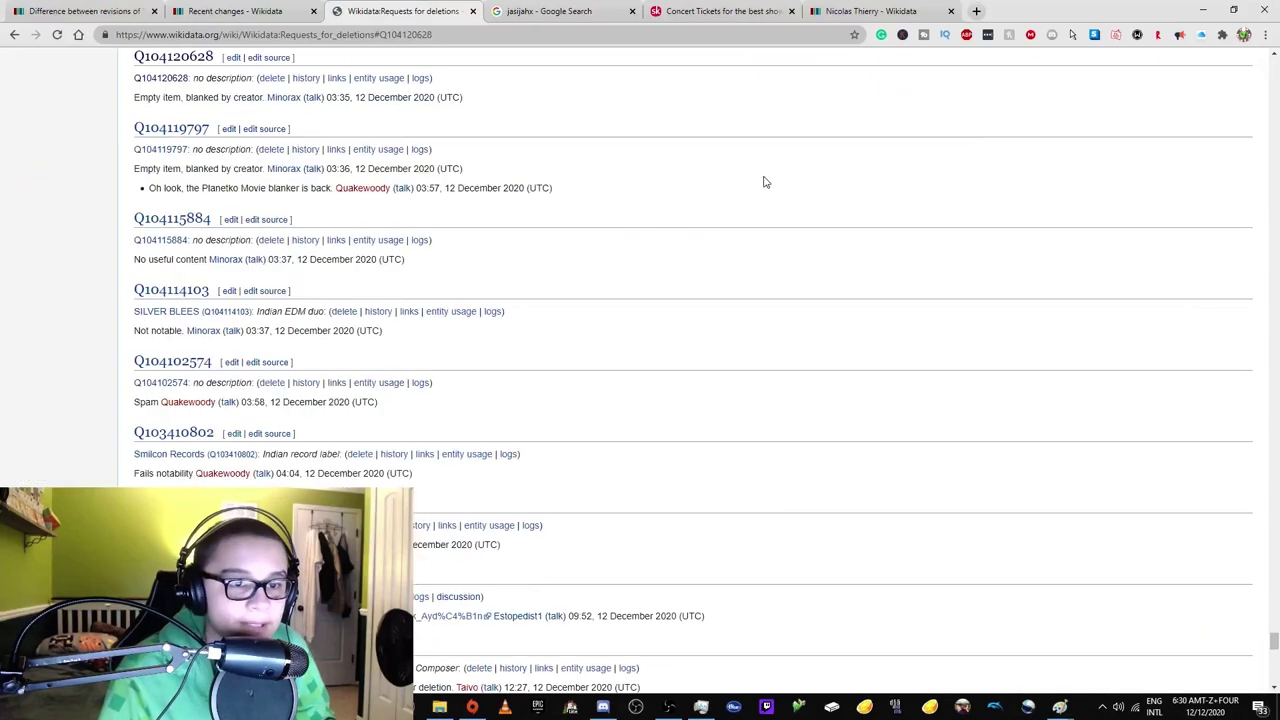
pyautogui.hotkey('ctrl', 'shift', 'Tab')
pyautogui.hotkey('ctrl', 'Tab')
pyautogui.hotkey('ctrl', 'shift', 'Tab')
pyautogui.scroll(-3, 288, 375)
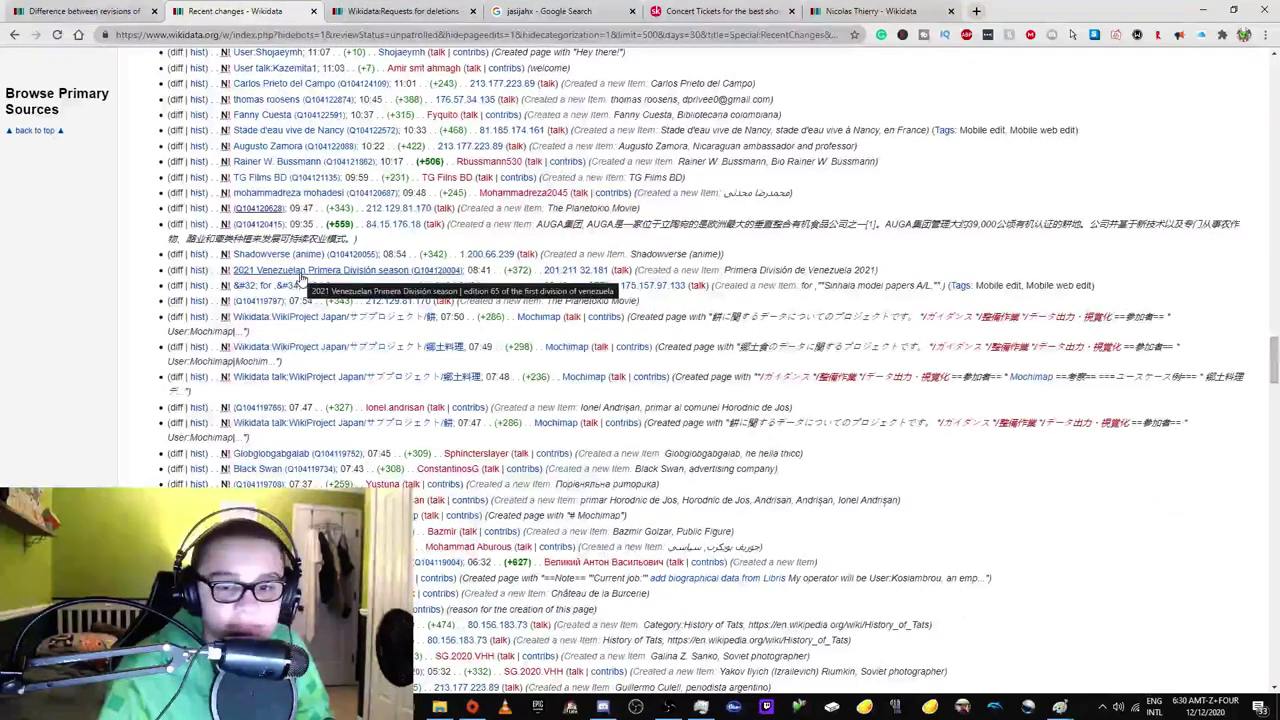
# Open the Sinhala model papers item and Google-search its selected title.
pyautogui.click(300, 285)
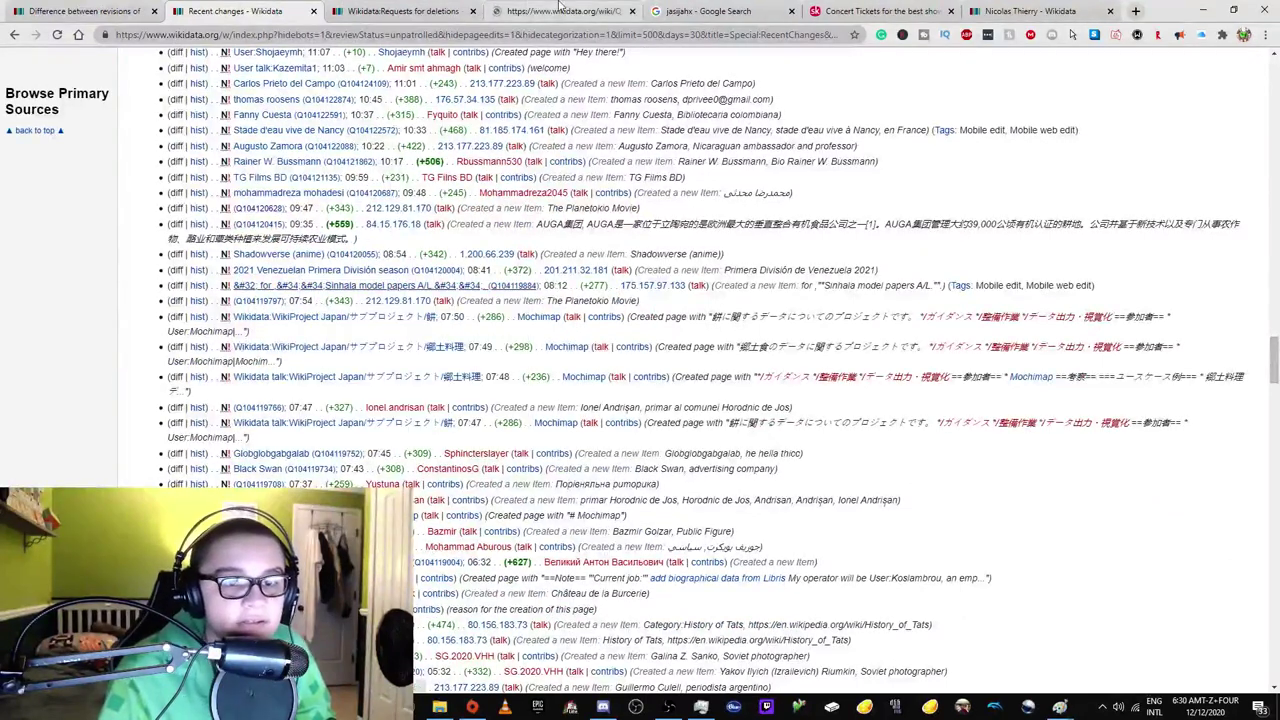
pyautogui.hotkey('ctrl', 'Tab')
pyautogui.moveTo(140, 124); pyautogui.dragTo(136, 125)
pyautogui.rightClick(140, 125)
pyautogui.click(300, 146)
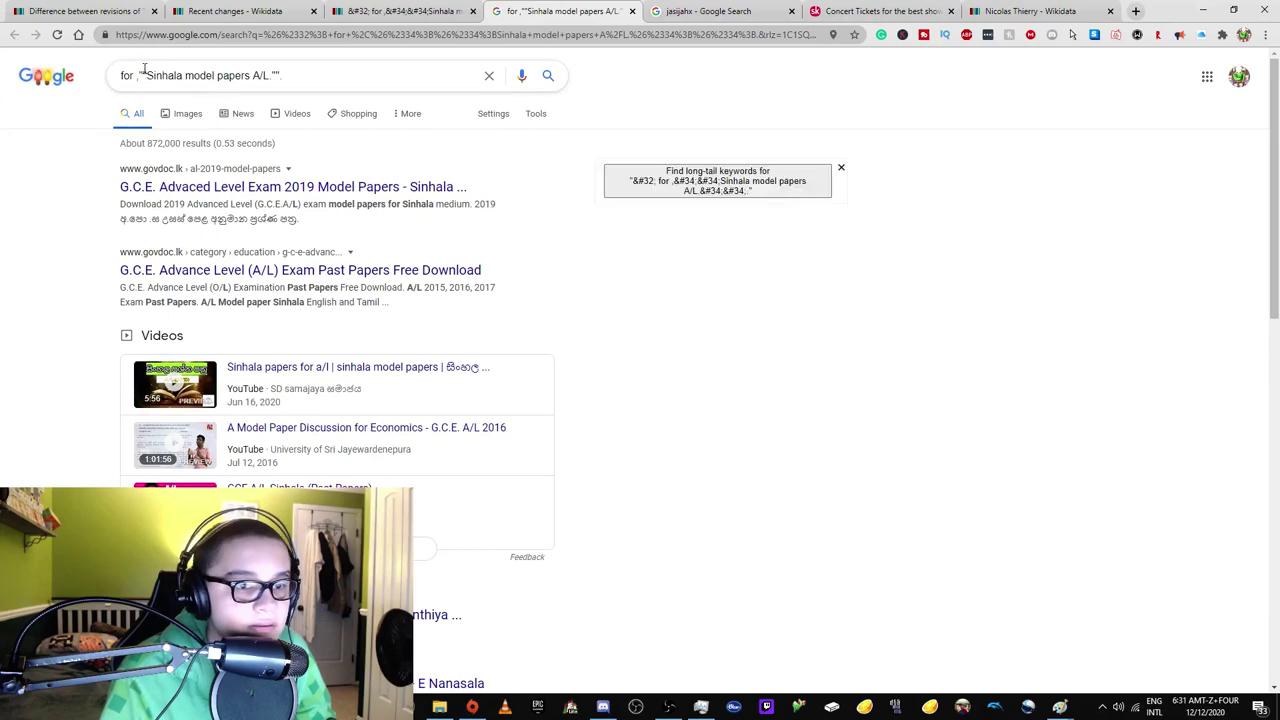
# Clean up the Google query to exactly 'Sinhala model papers A/L' and rerun it.
pyautogui.click(461, 10)
pyautogui.rightClick(210, 120)
pyautogui.click(260, 143)
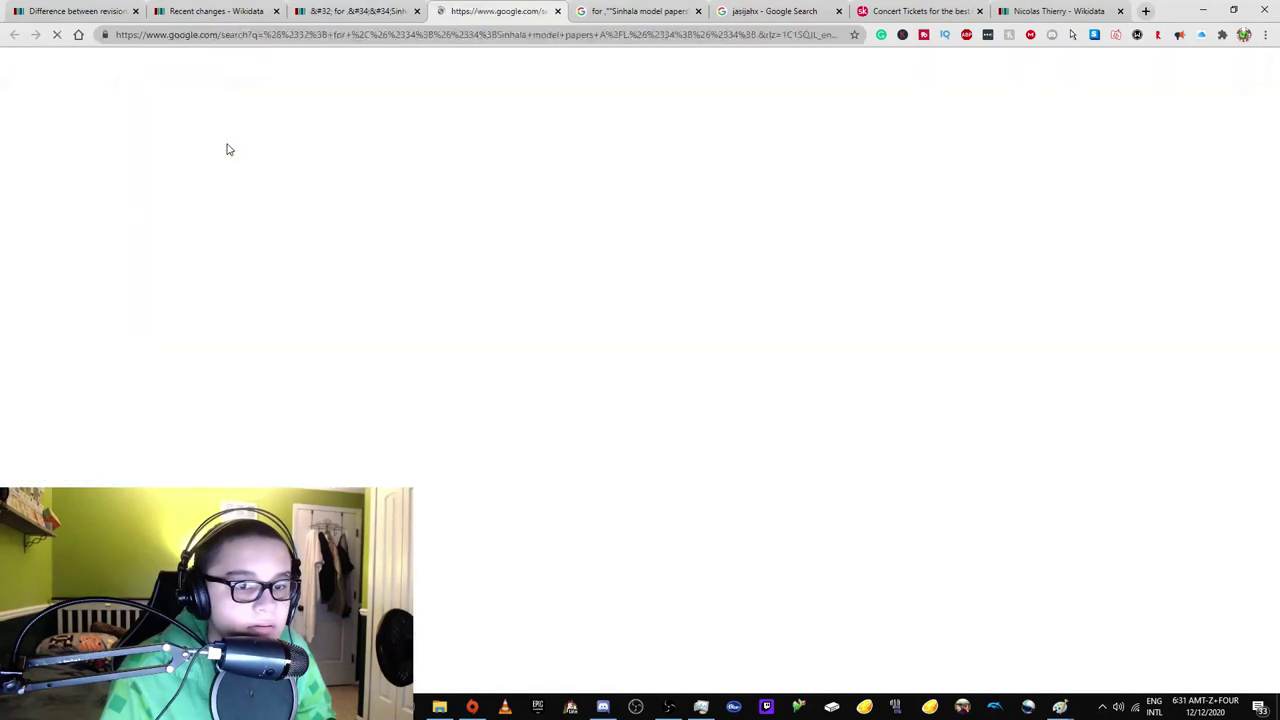
pyautogui.click(557, 11)
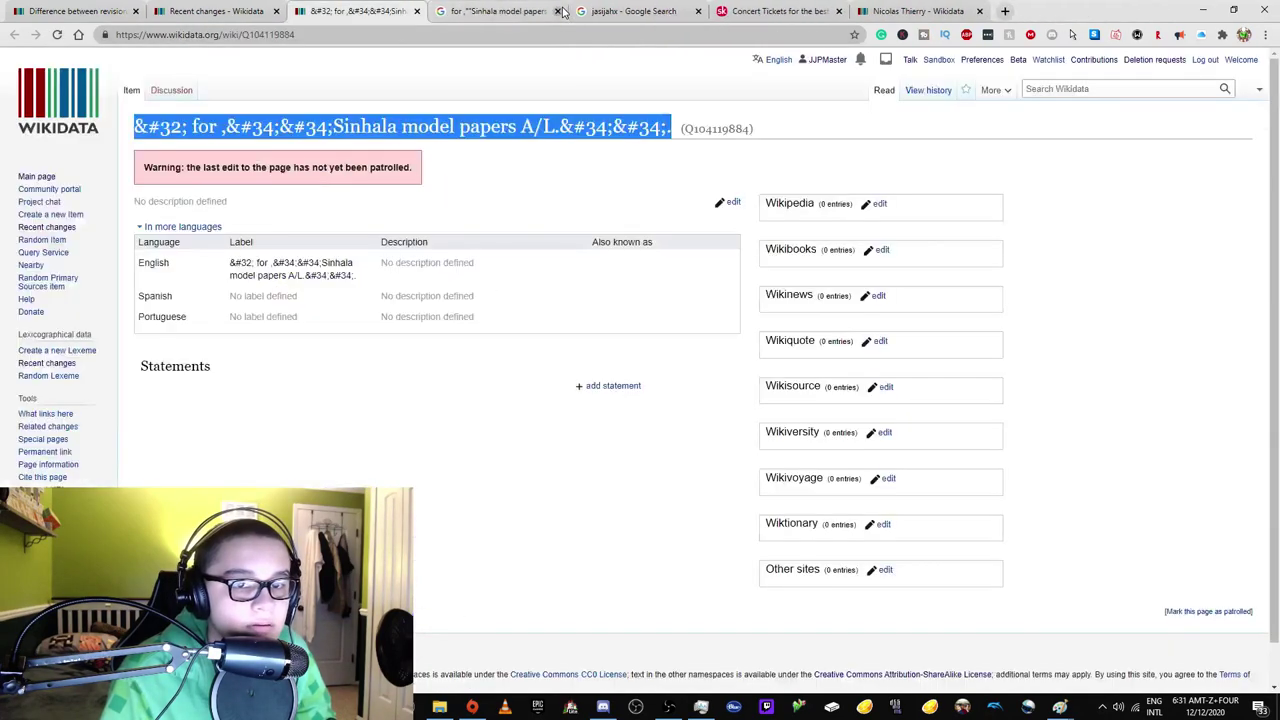
pyautogui.click(510, 11)
pyautogui.moveTo(146, 76); pyautogui.dragTo(118, 76)
pyautogui.press('BackSpace')
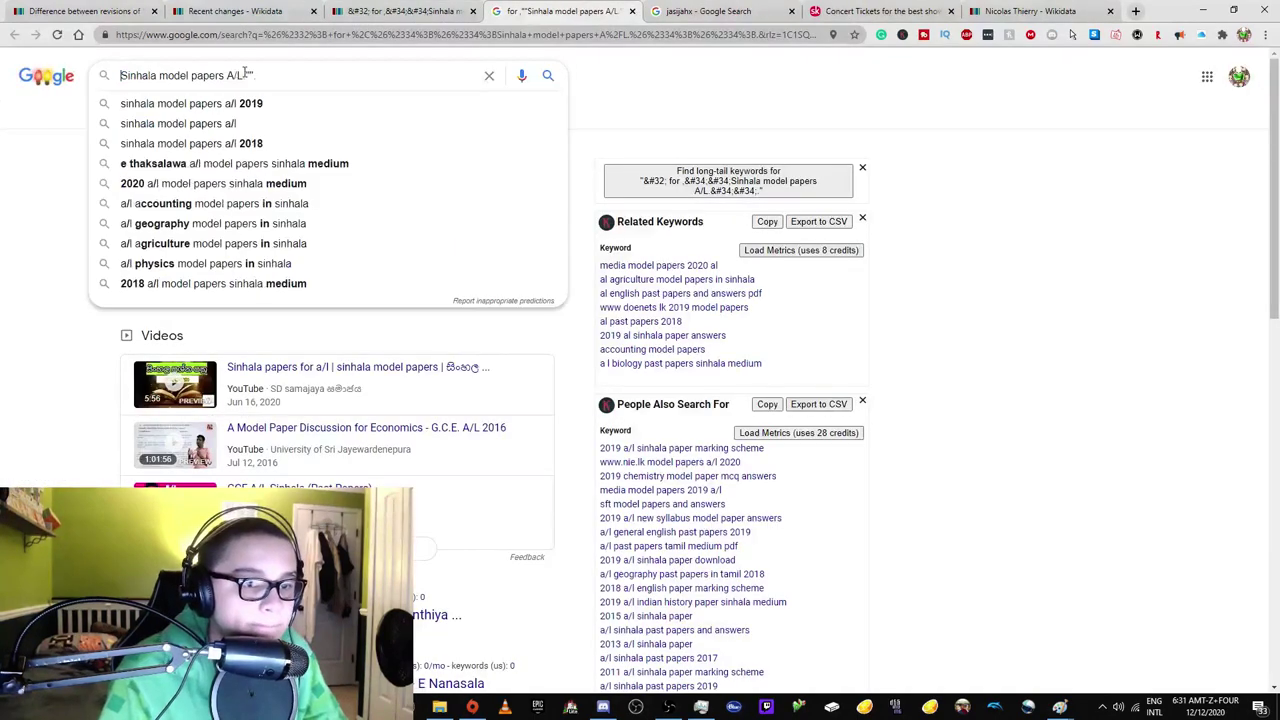
pyautogui.press('BackSpace')
pyautogui.press('Return')
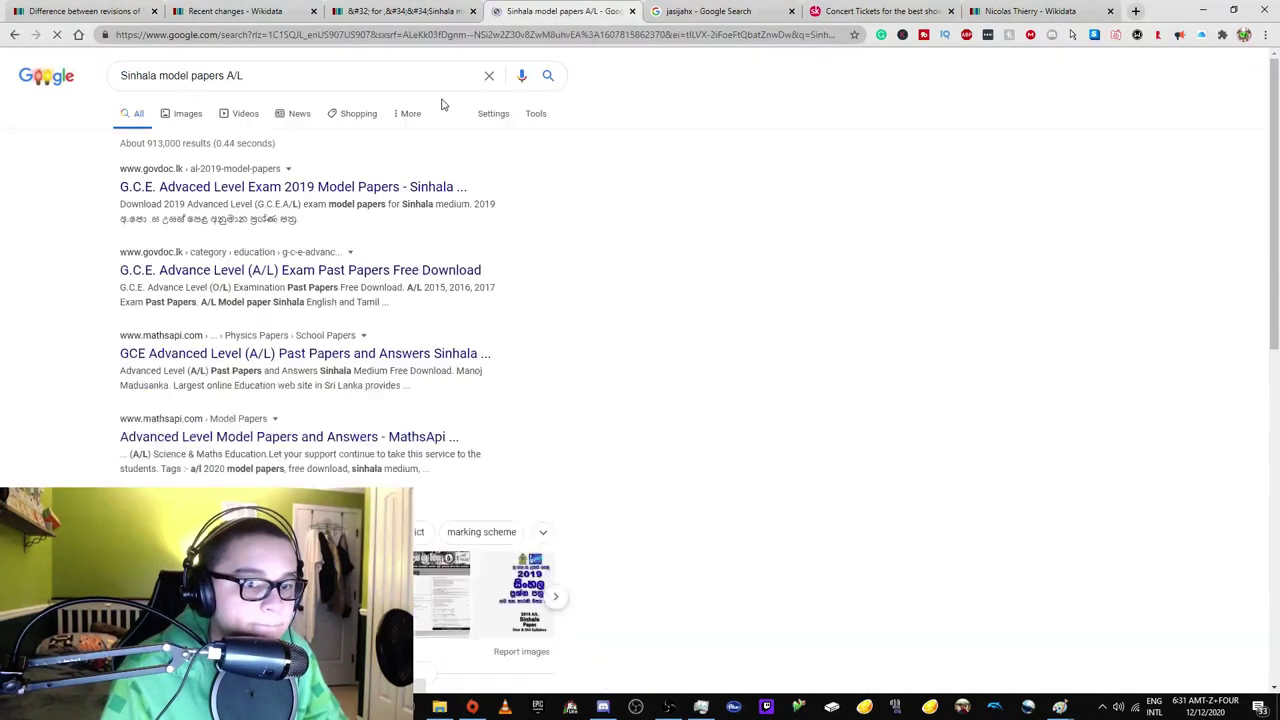
# Scroll through the search results, then return to item Q104119884.
pyautogui.scroll(-2, 305, 220)
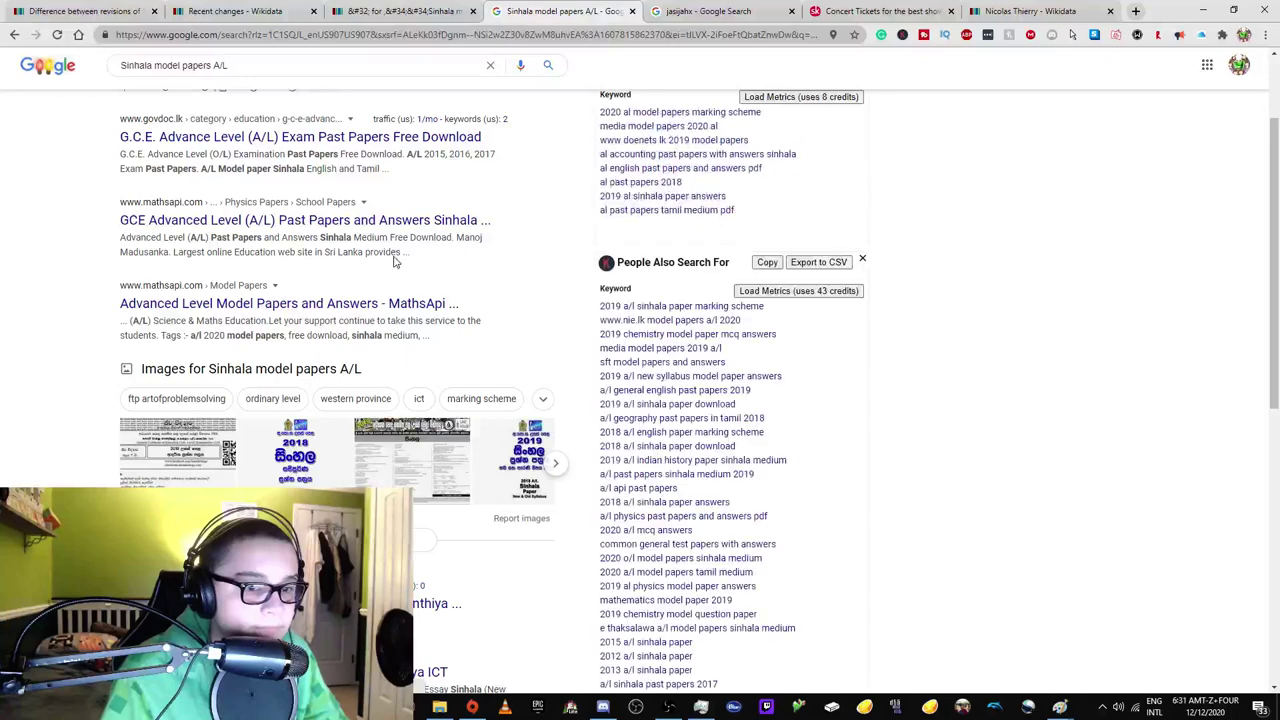
pyautogui.scroll(-1, 393, 258)
pyautogui.click(420, 11)
pyautogui.click(515, 12)
pyautogui.scroll(-3, 390, 201)
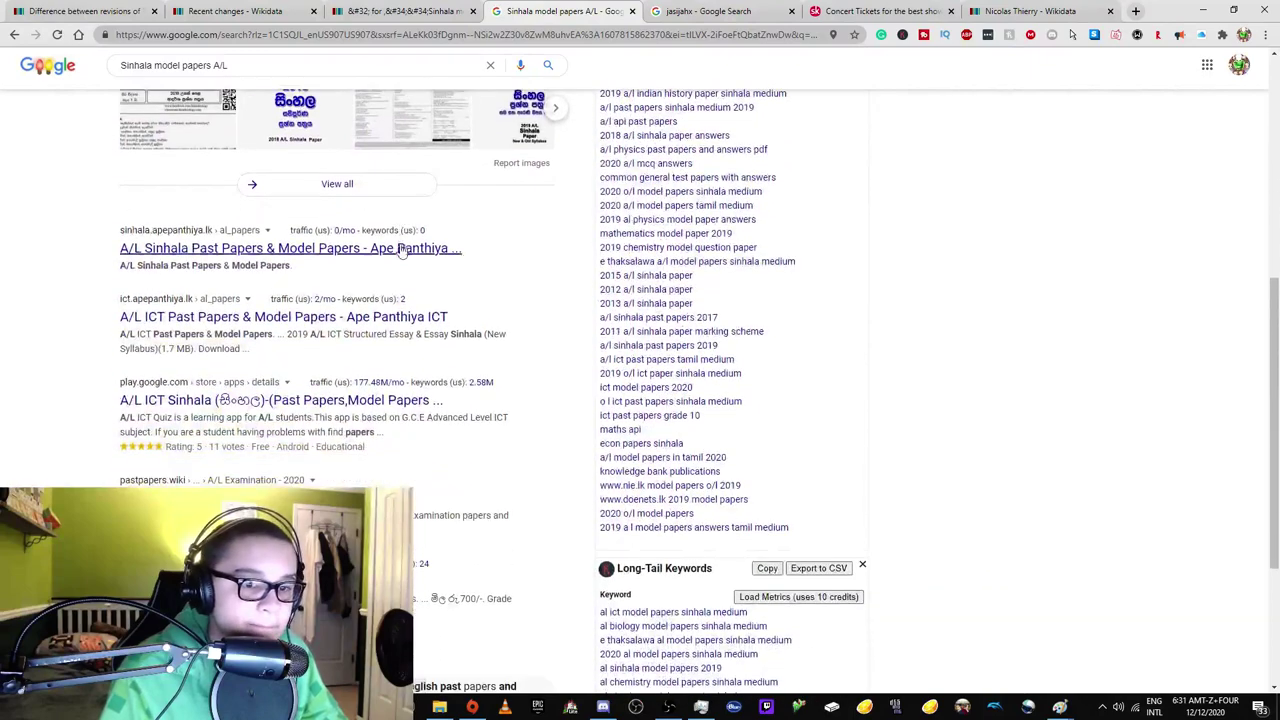
pyautogui.scroll(3, 405, 235)
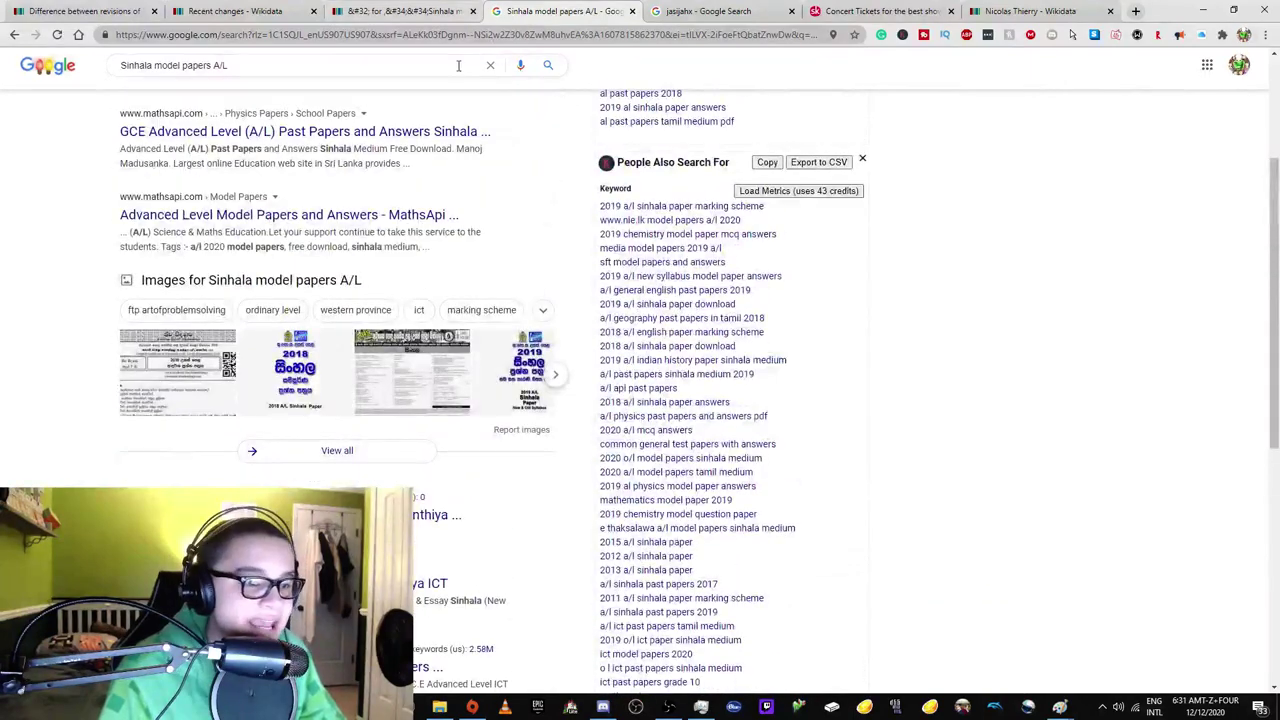
pyautogui.scroll(2, 433, 240)
pyautogui.scroll(2, 435, 248)
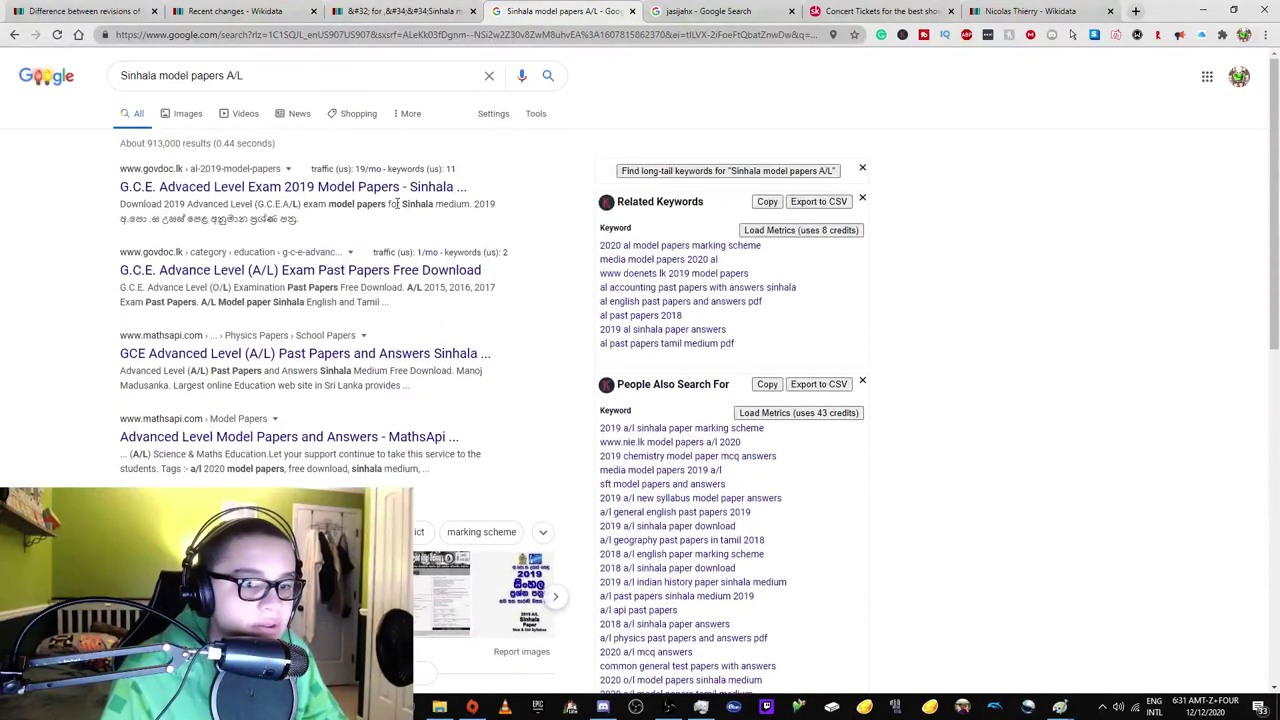
pyautogui.click(470, 10)
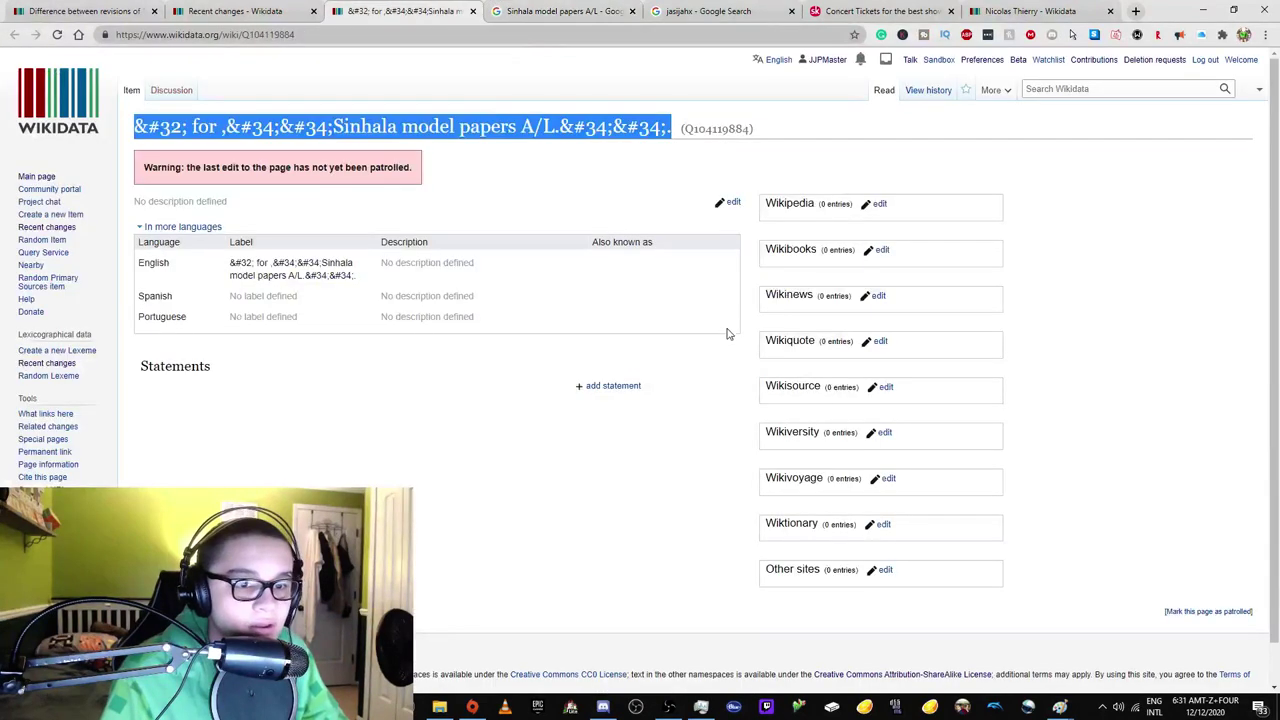
# Mark the item patrolled and begin a deletion request saying the title is nonsensical.
pyautogui.click(1227, 614)
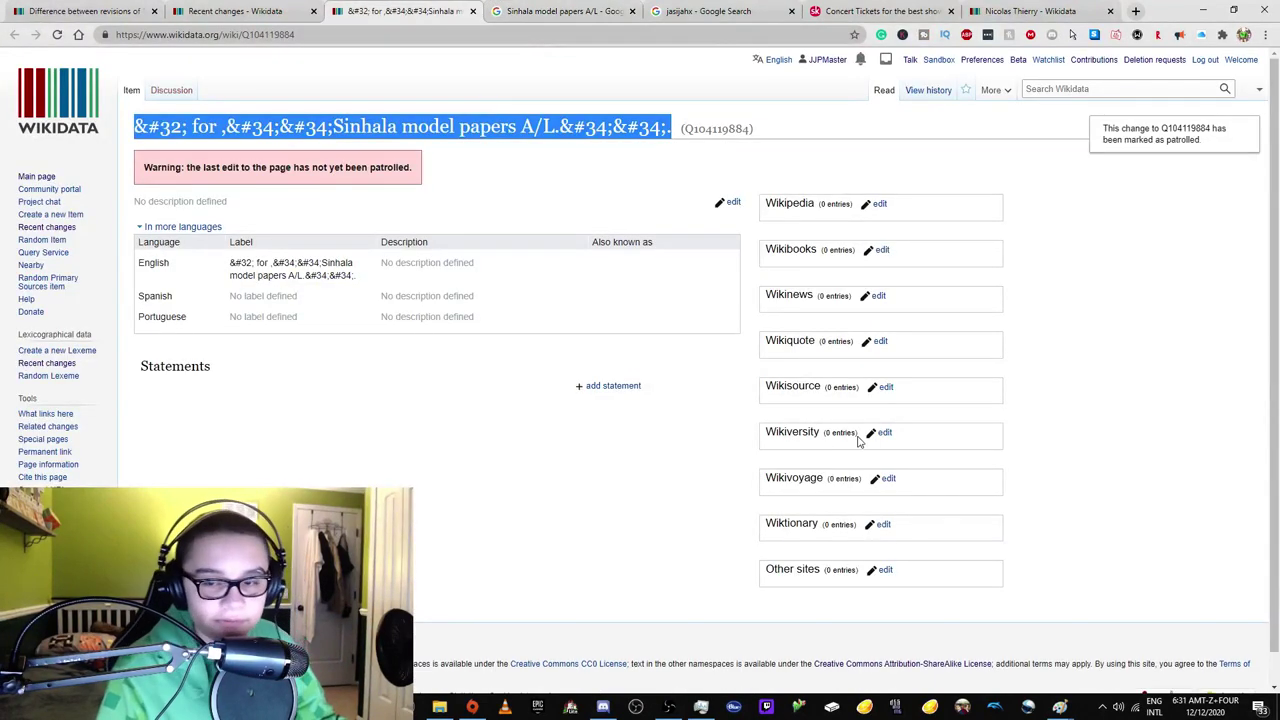
pyautogui.click(57, 34)
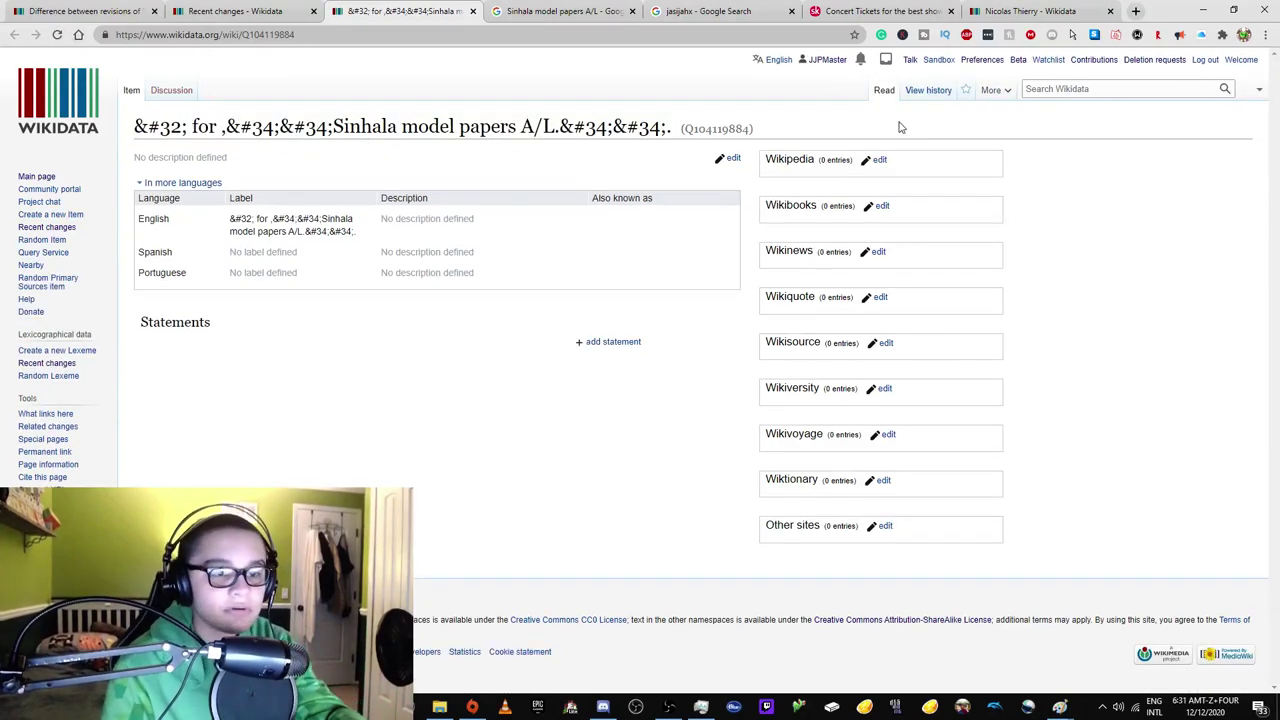
pyautogui.click(990, 92)
pyautogui.click(1008, 131)
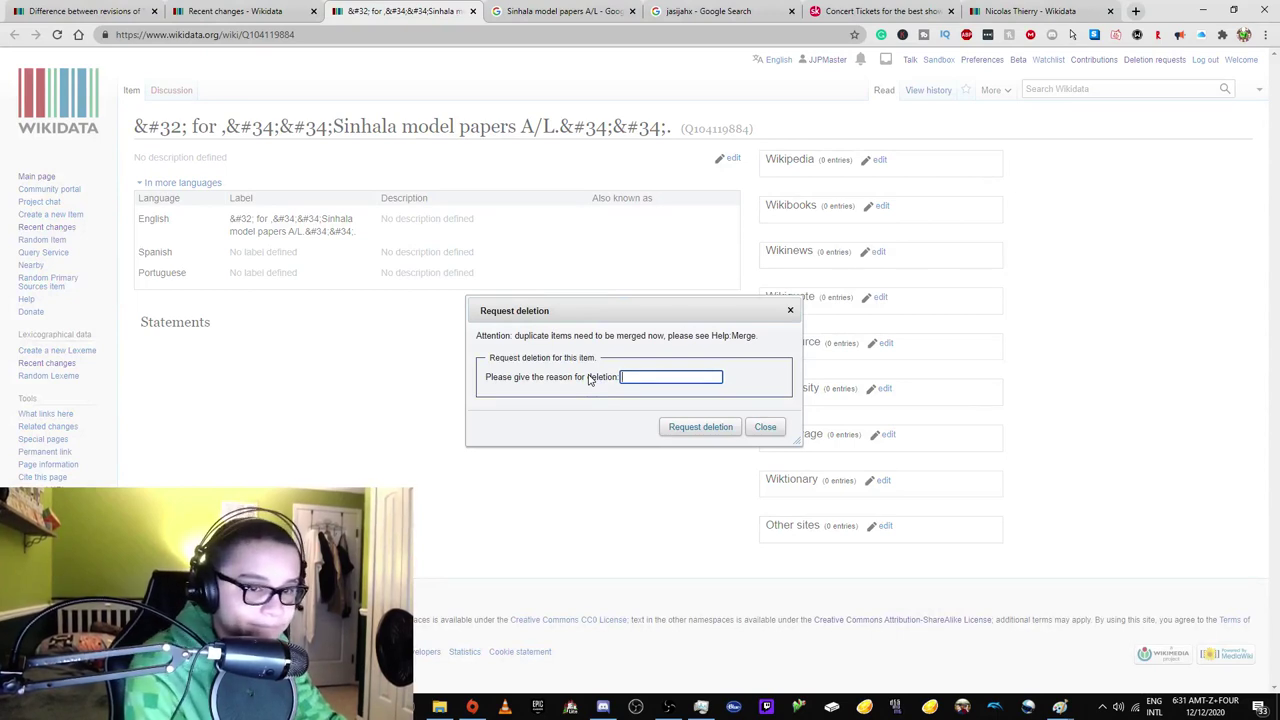
pyautogui.write('Title is nonsensical,')
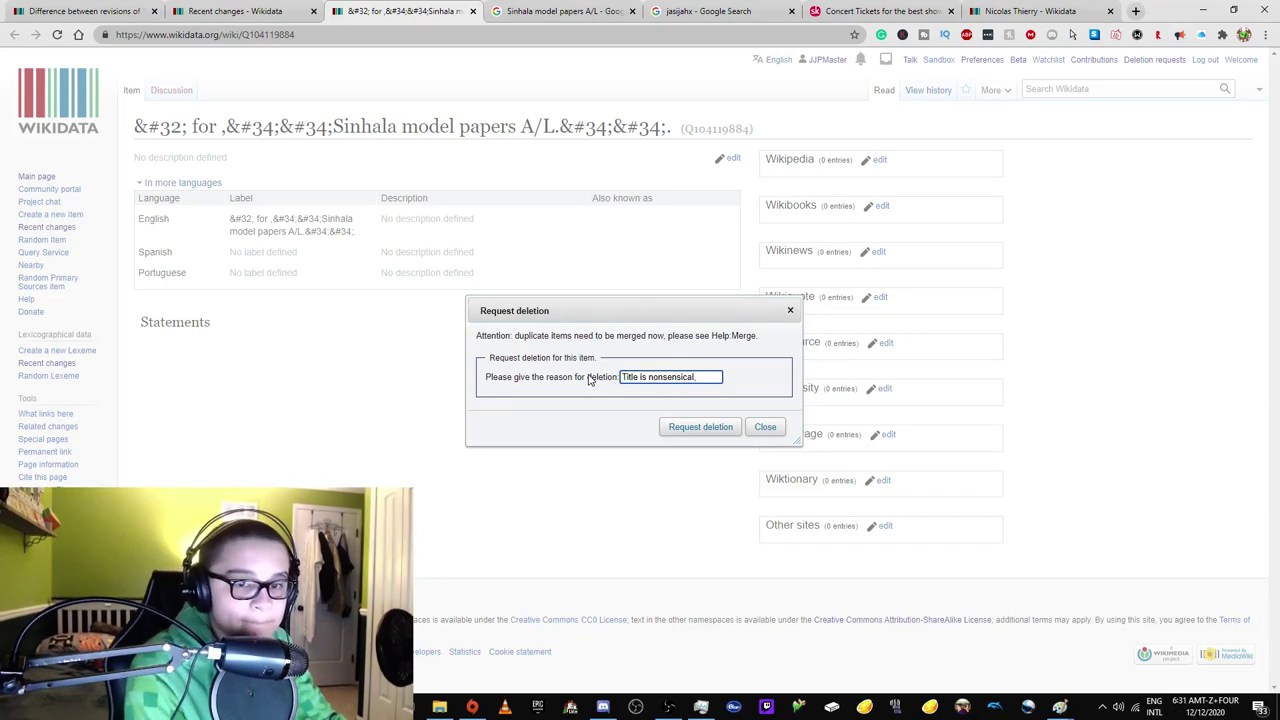
pyautogui.write('; the page appears to be')
pyautogui.write(' abo')
pyautogui.write('ut a mathematics')
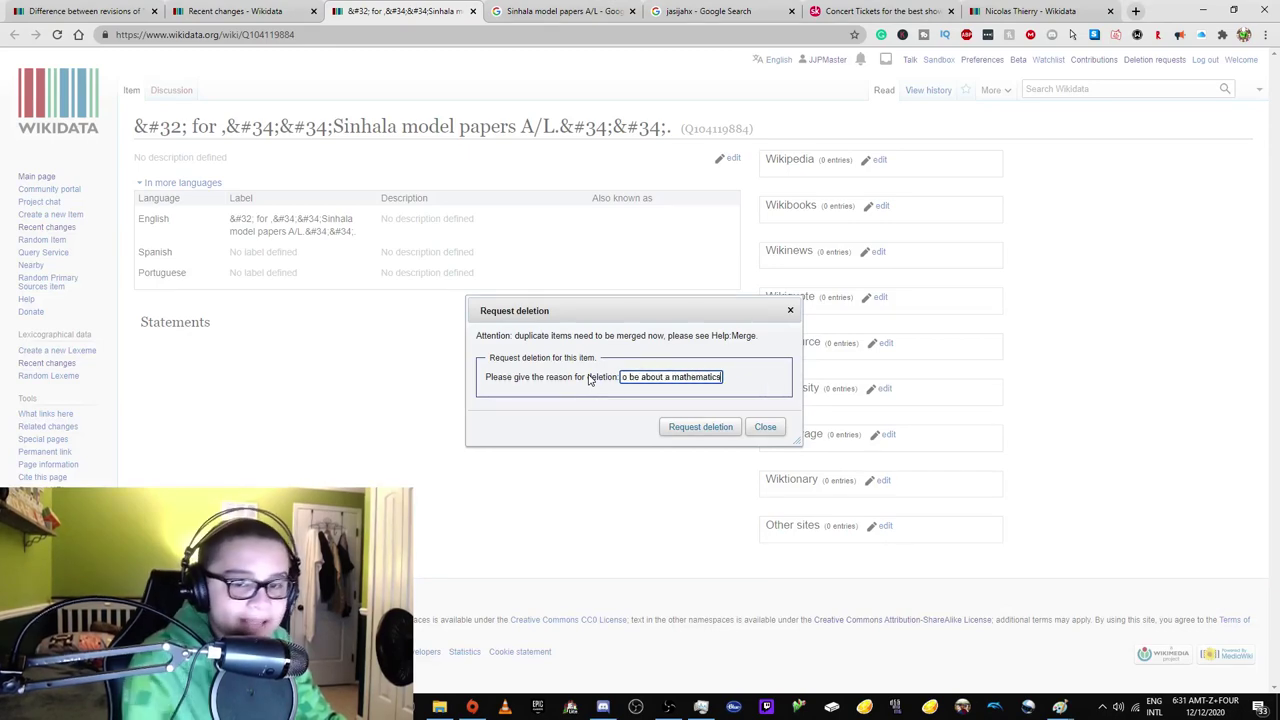
# Look up 'gce' and the GCE Advanced Level Wikipedia article to understand the exam.
pyautogui.hotkey('ctrl', 'Tab')
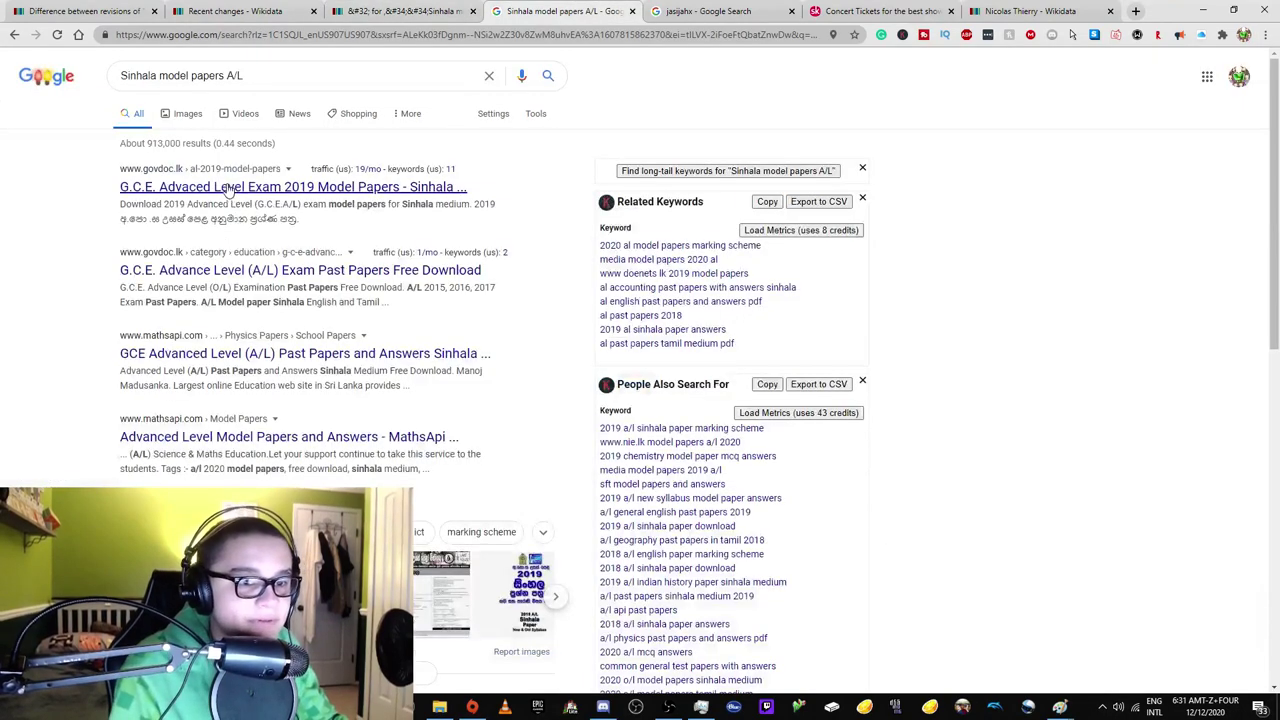
pyautogui.click(372, 35)
pyautogui.write('gce')
pyautogui.press('Return')
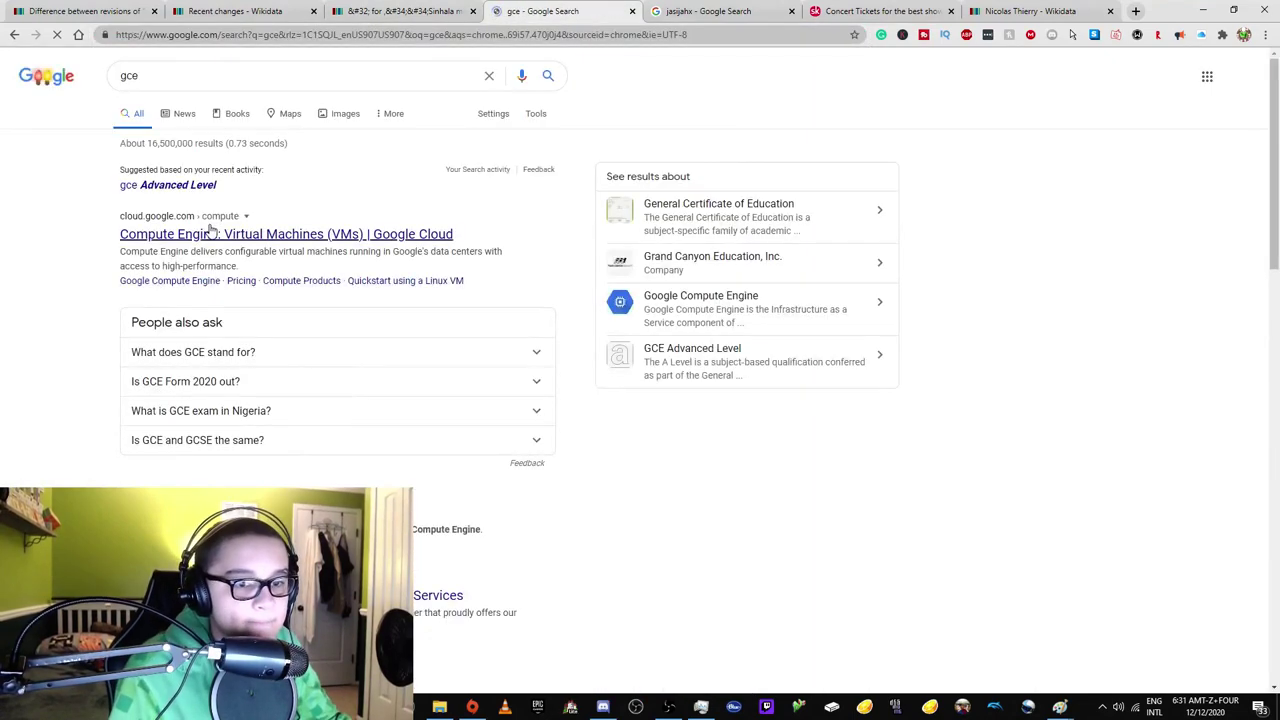
pyautogui.click(206, 188)
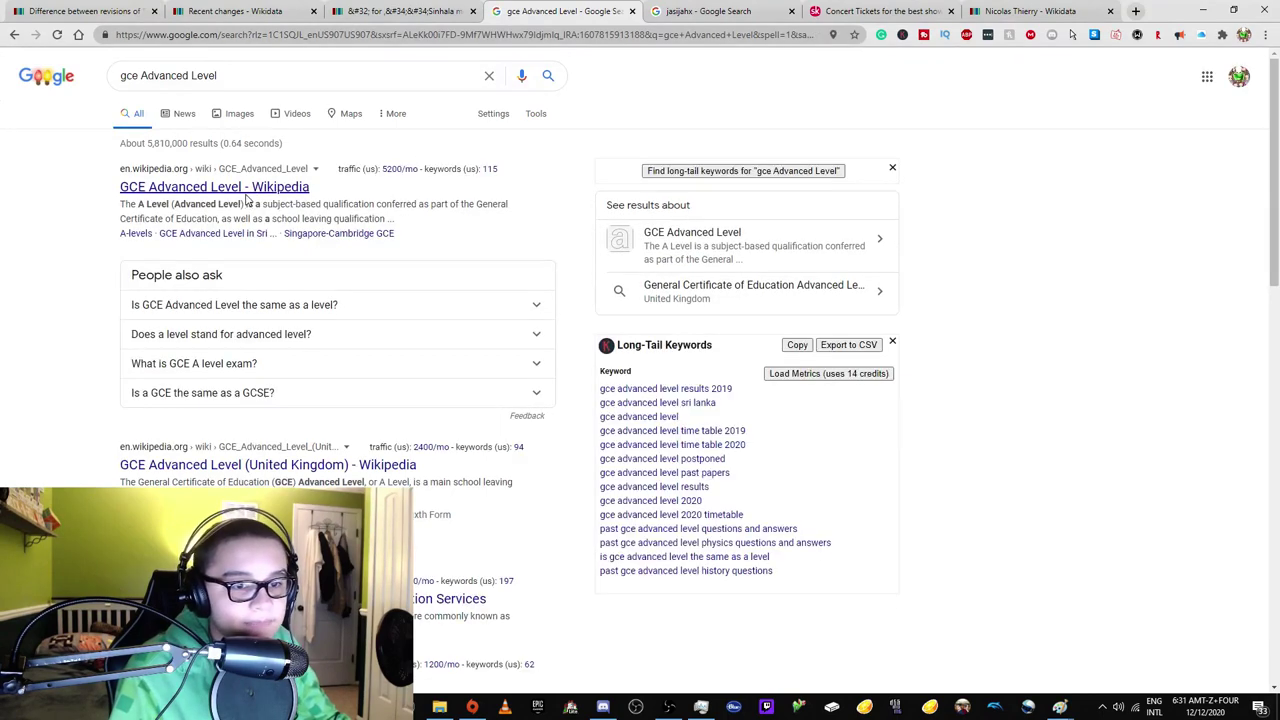
pyautogui.click(247, 188)
# Finish the reason noting the exam is notable but no external sources exist, and submit.
pyautogui.click(405, 11)
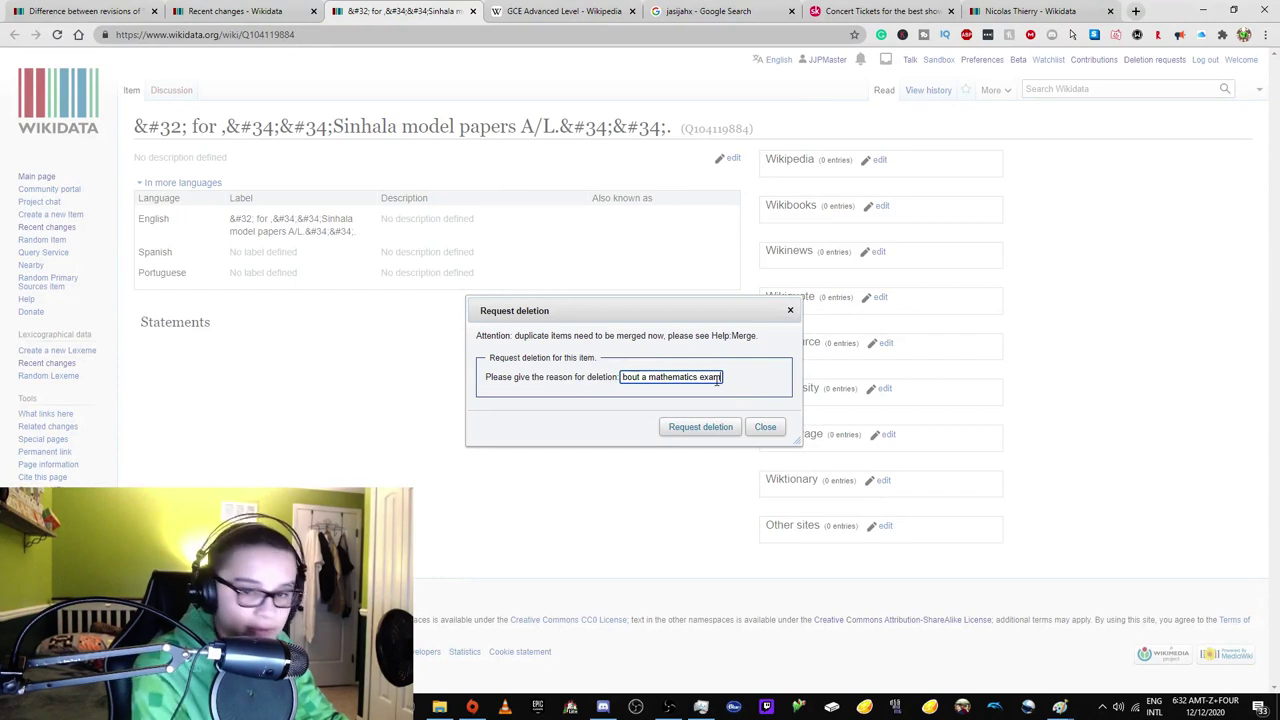
pyautogui.write('but the exam')
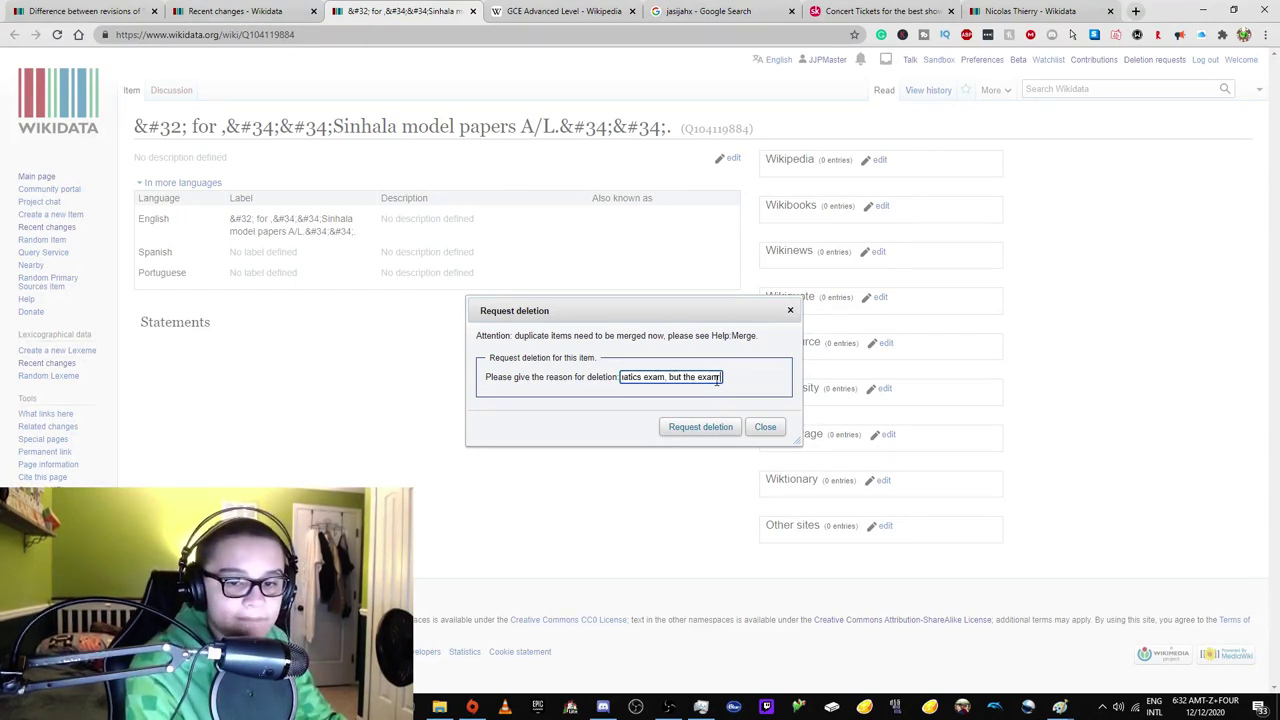
pyautogui.write(' is not')
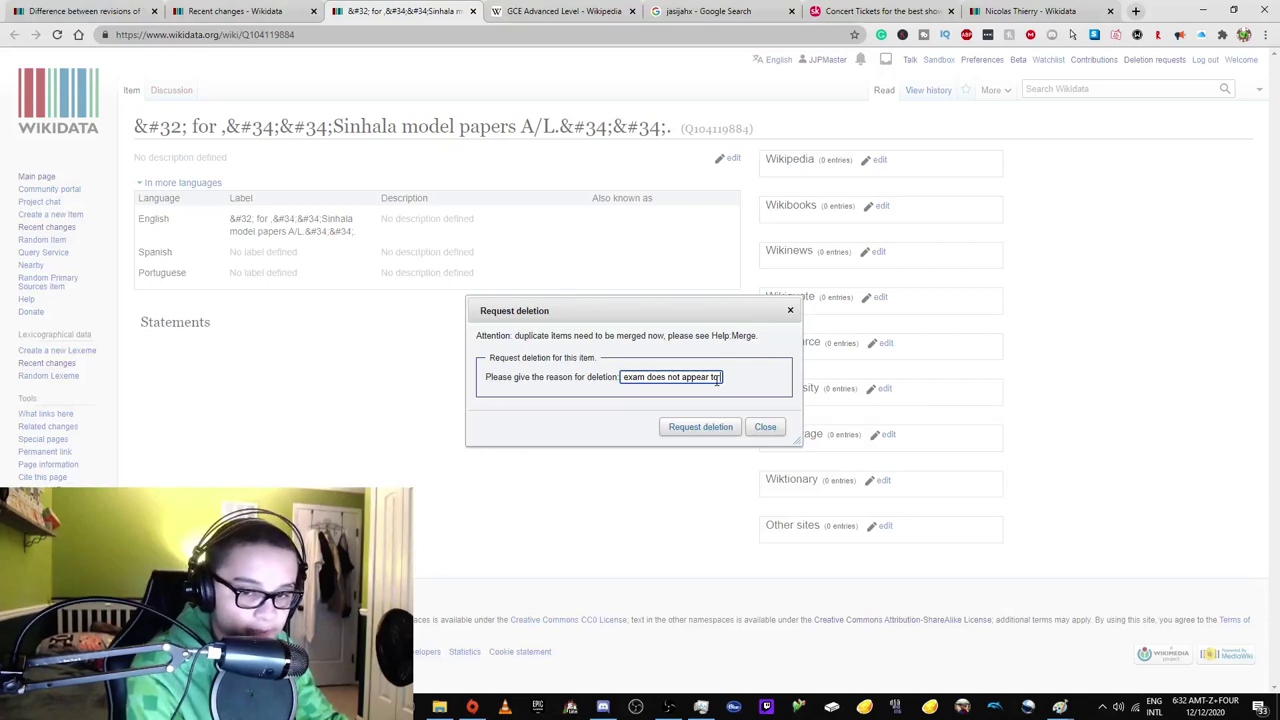
pyautogui.write('le')
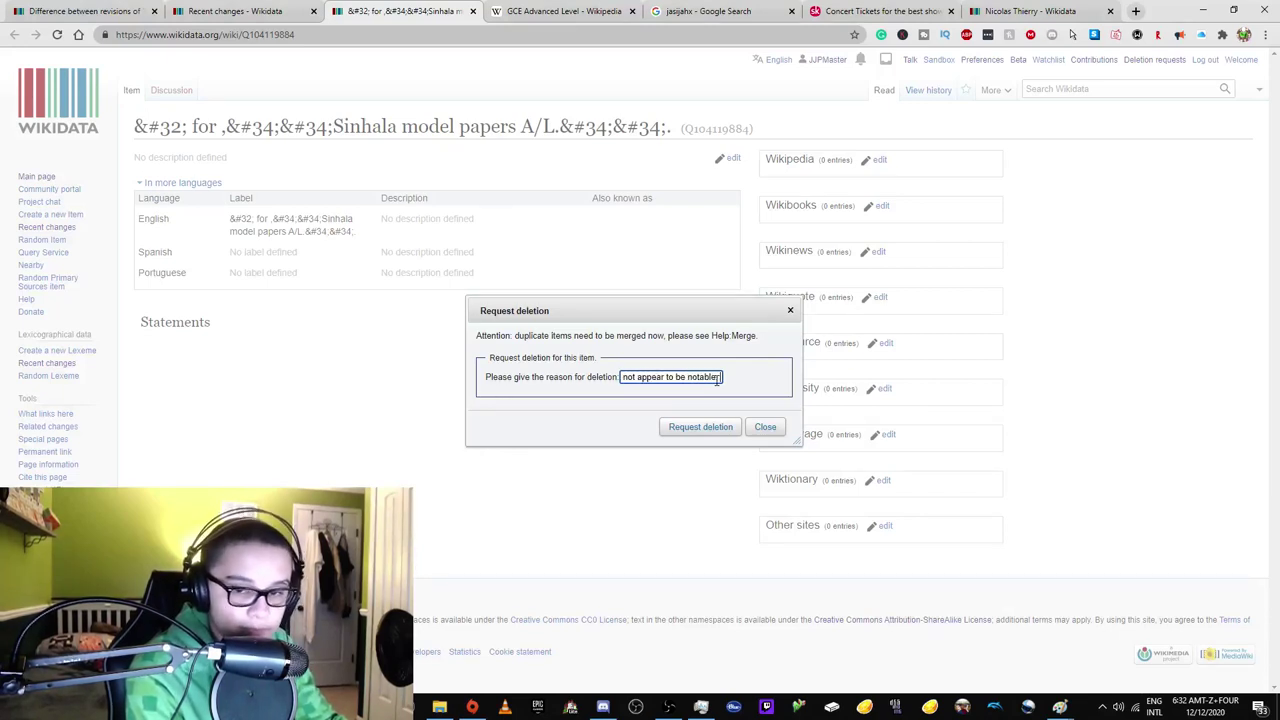
pyautogui.write('. This page has no externa')
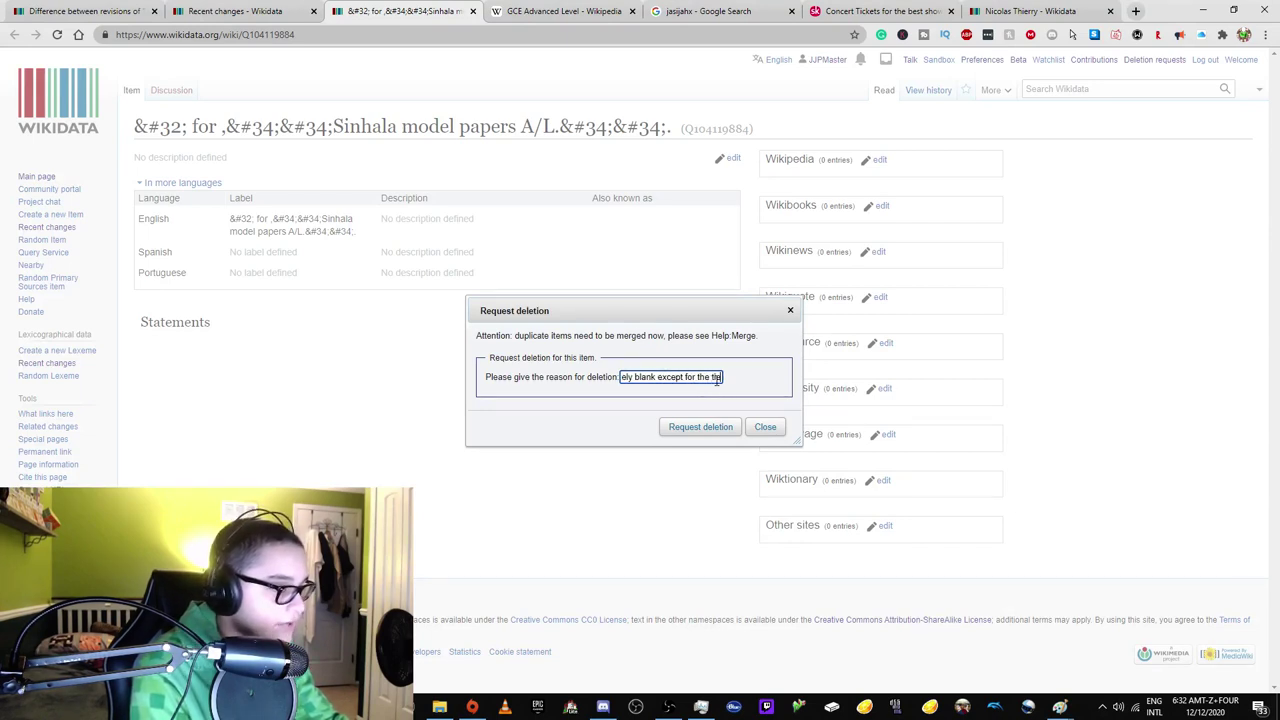
pyautogui.write('le of th')
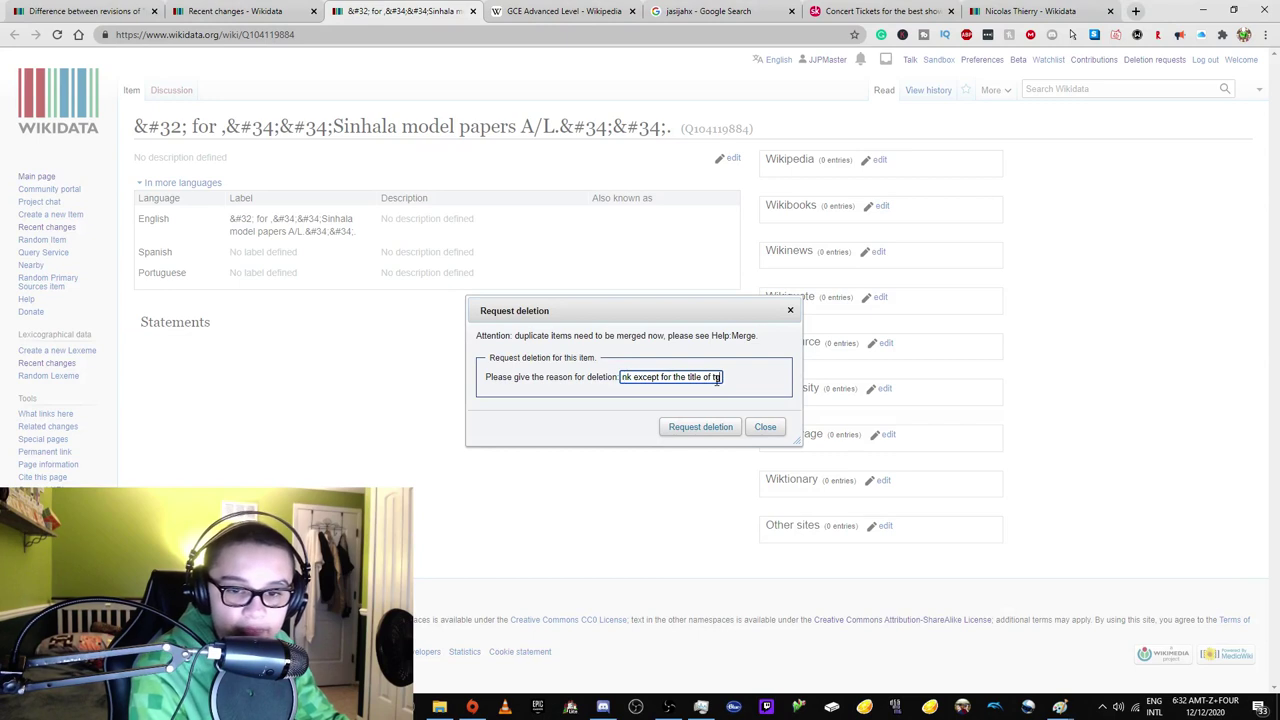
pyautogui.write('e item.')
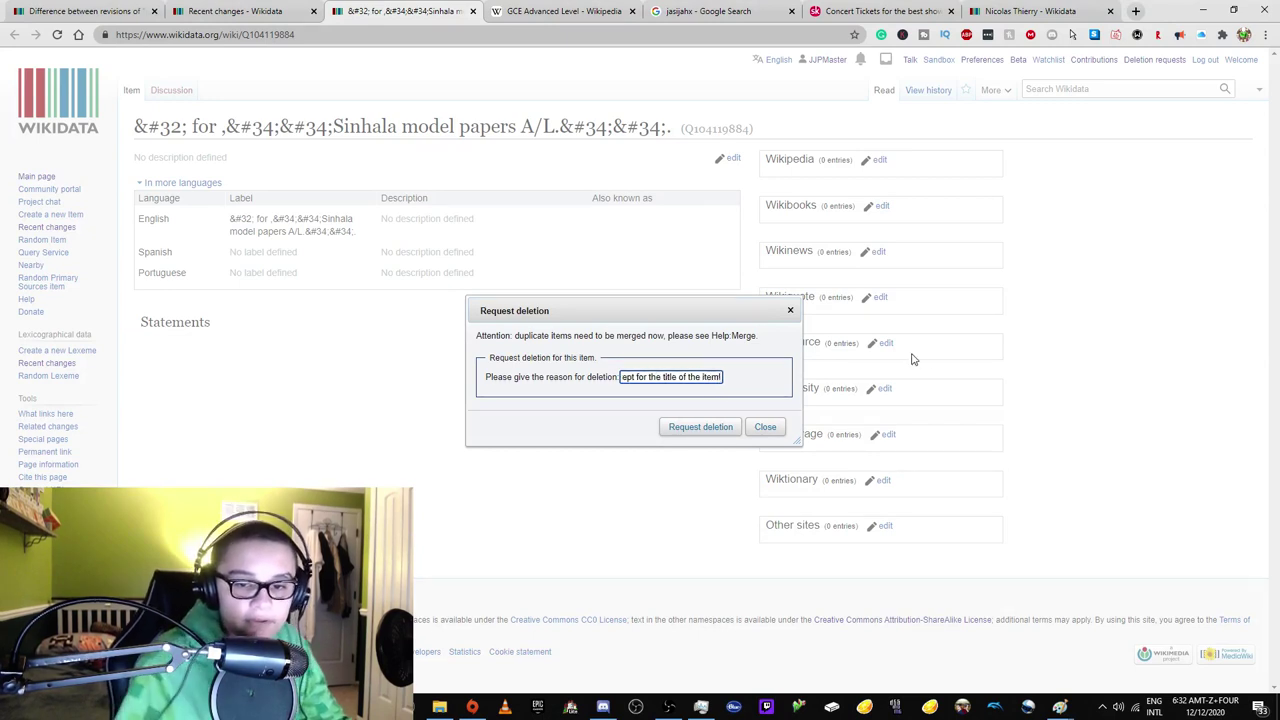
pyautogui.click(716, 426)
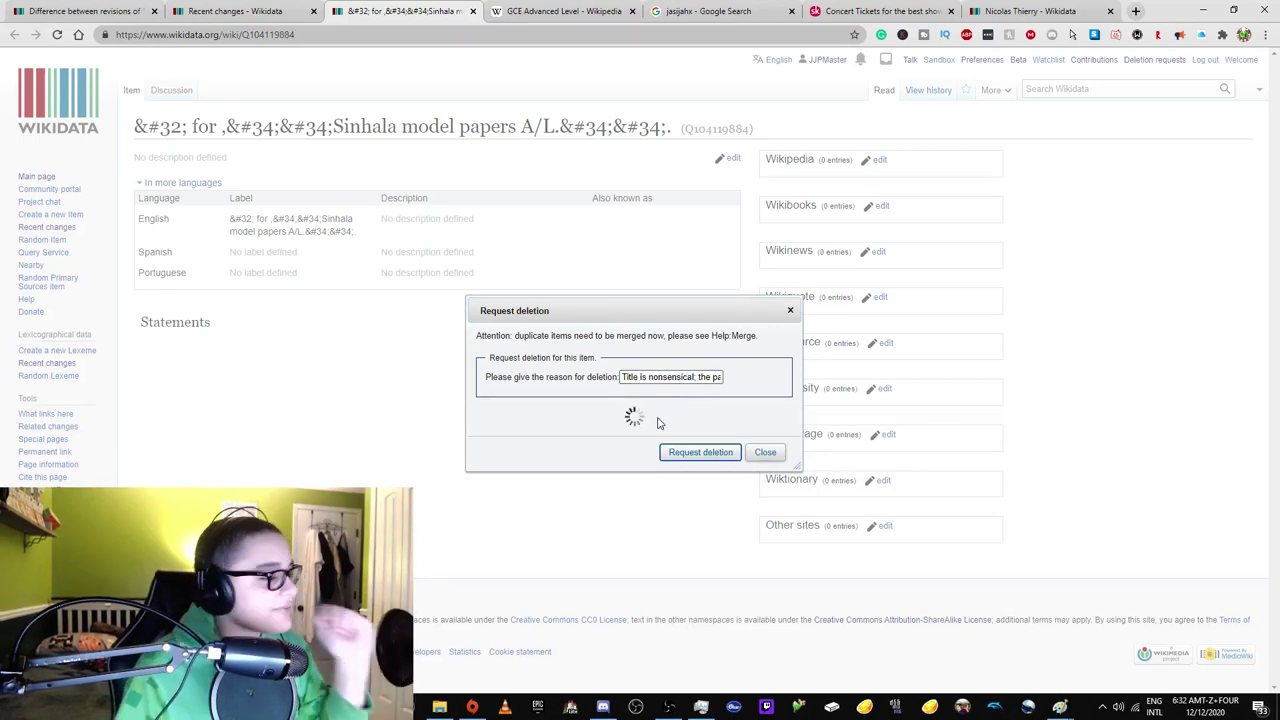
pyautogui.middleClick(828, 59)
# Find own pending rollbacker request on Requests for permissions/Other rights via contributions, and open xtools.
pyautogui.click(495, 10)
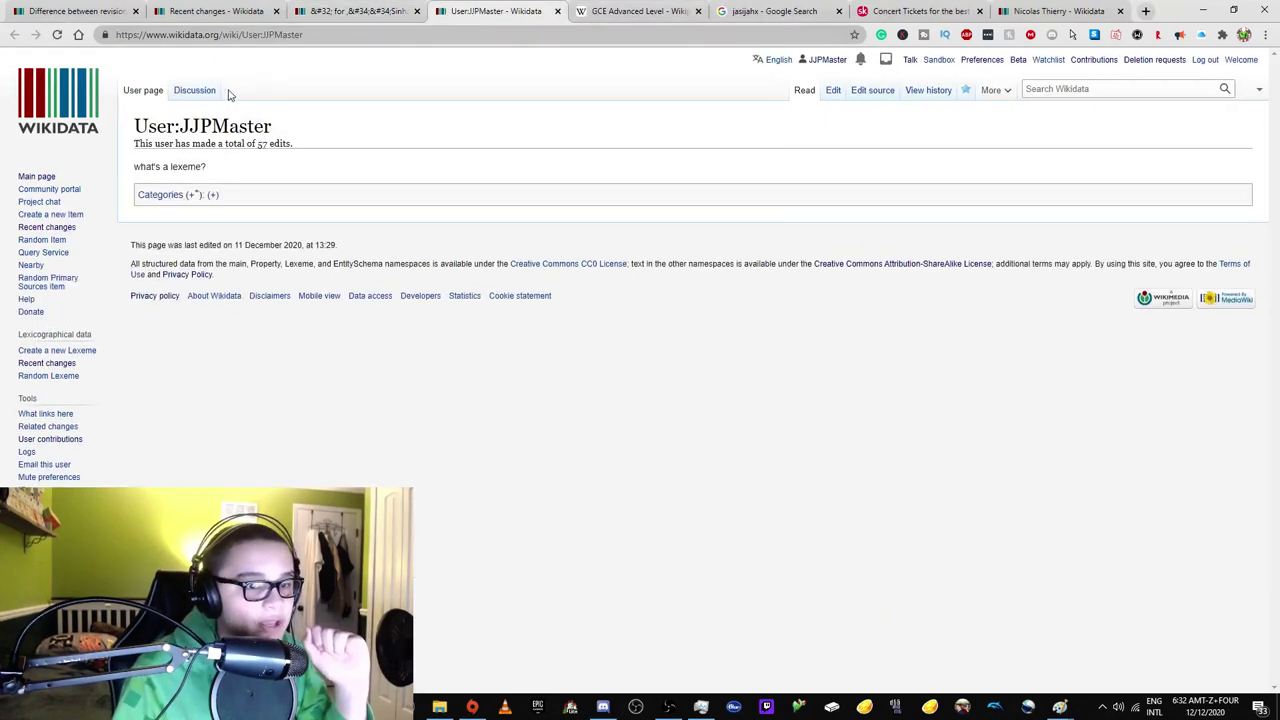
pyautogui.click(205, 91)
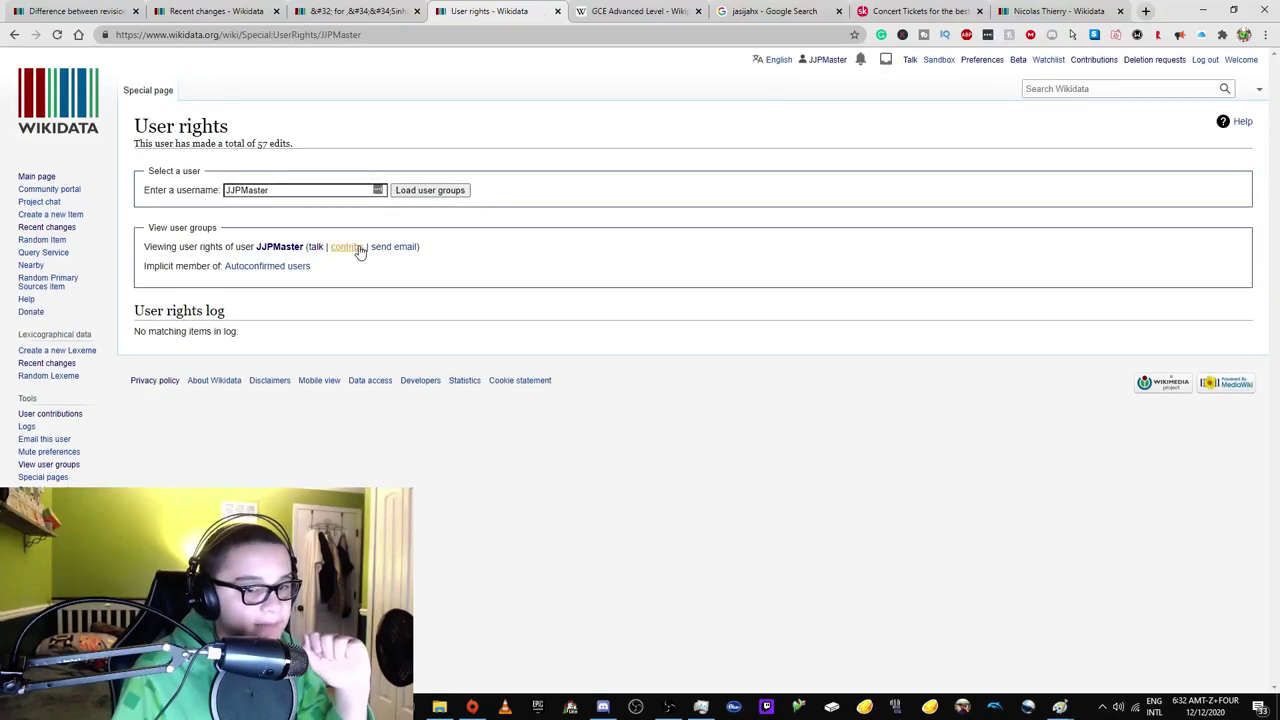
pyautogui.click(350, 247)
pyautogui.scroll(-2, 408, 383)
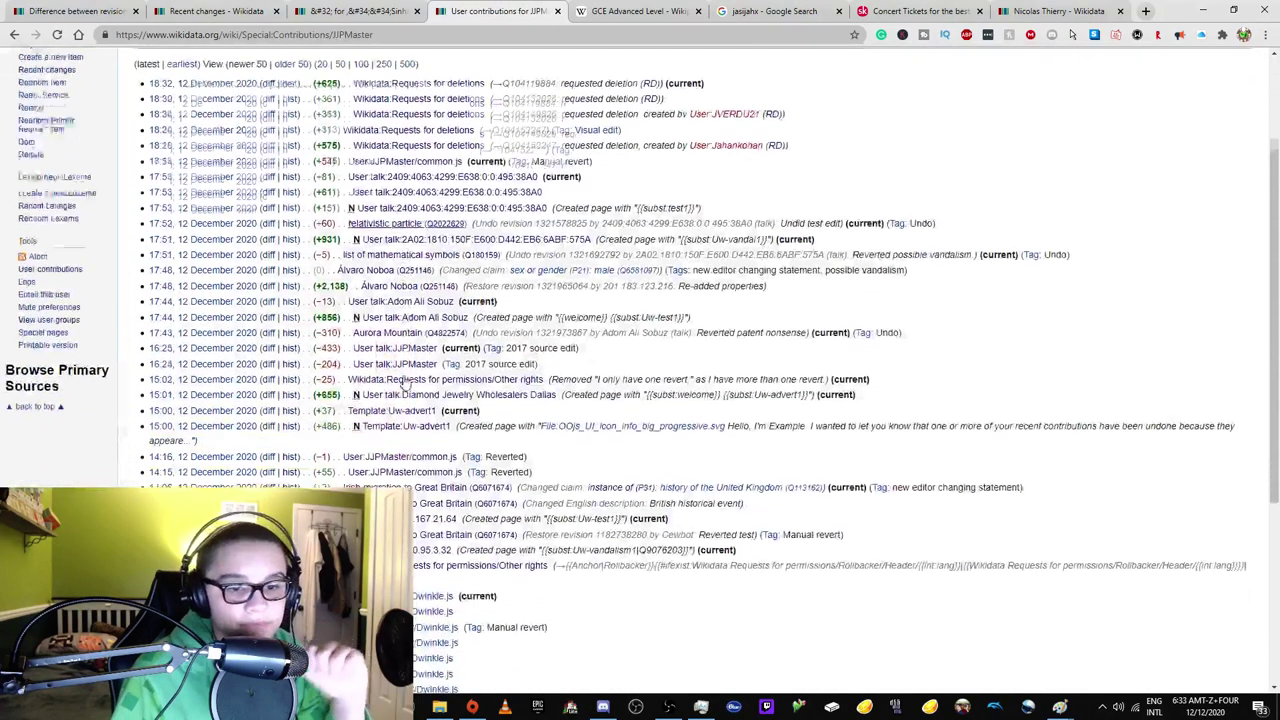
pyautogui.click(500, 318)
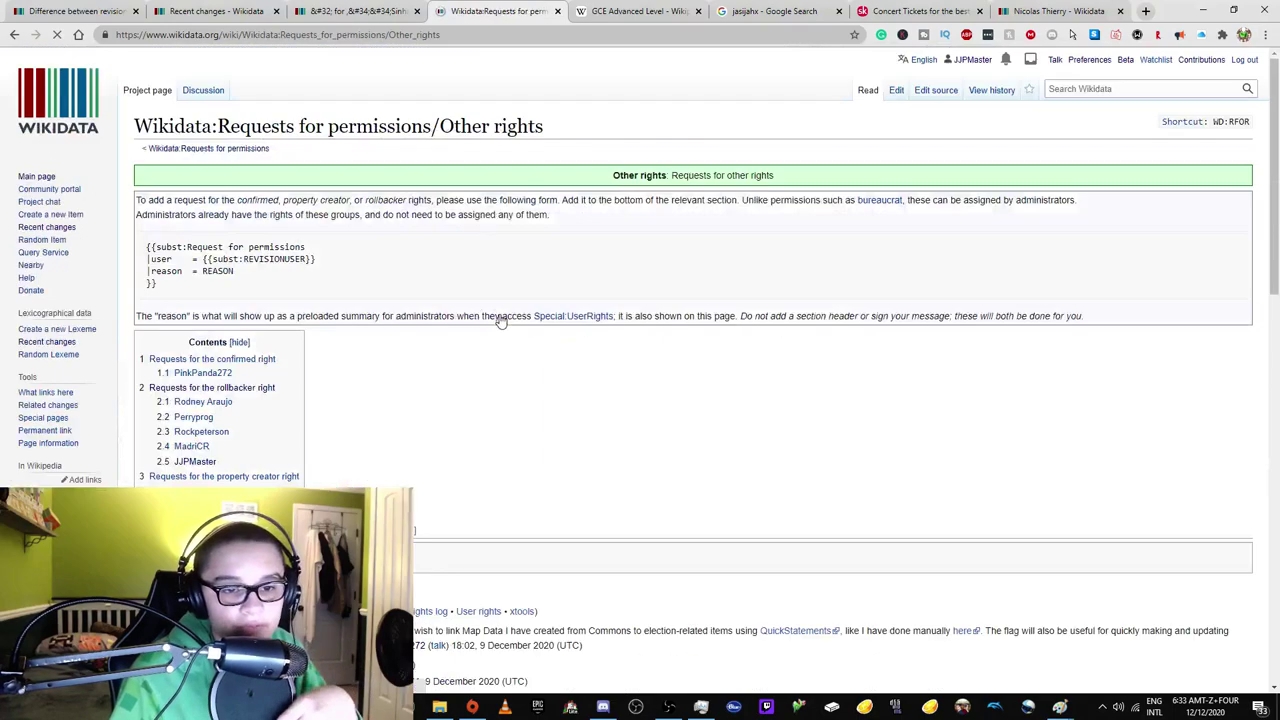
pyautogui.scroll(-15, 500, 318)
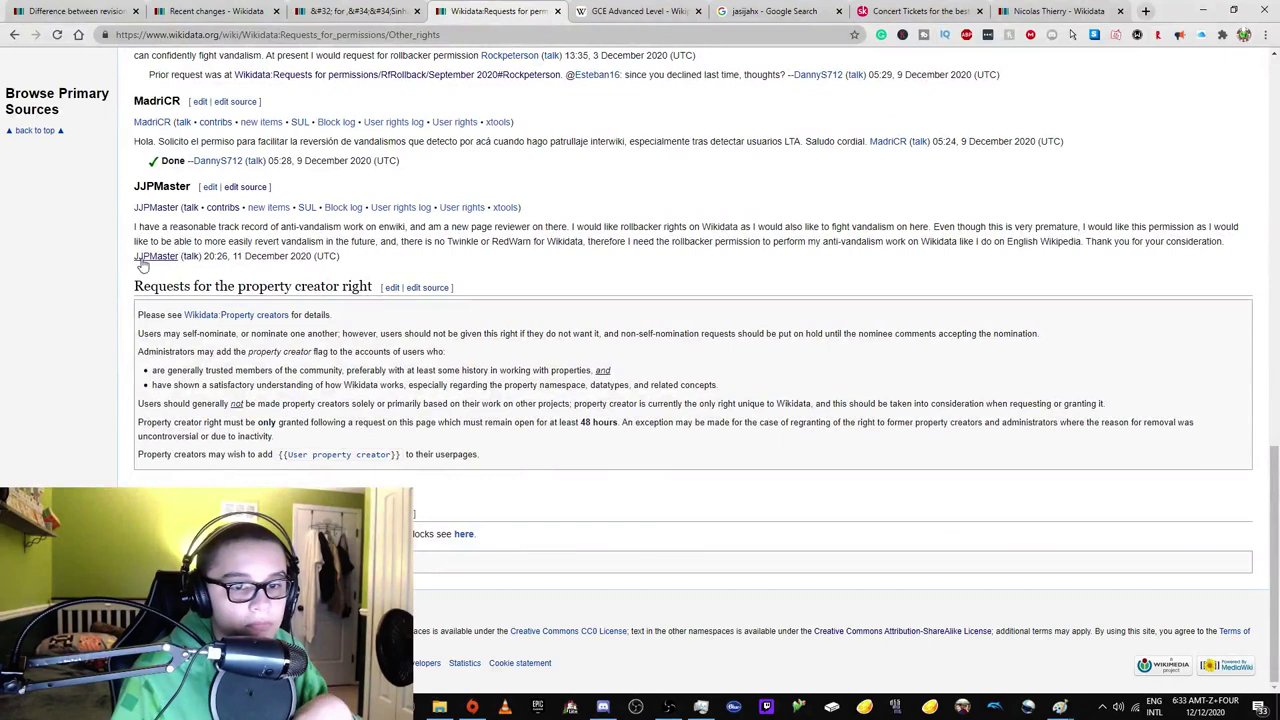
pyautogui.rightClick(507, 207)
pyautogui.click(510, 208)
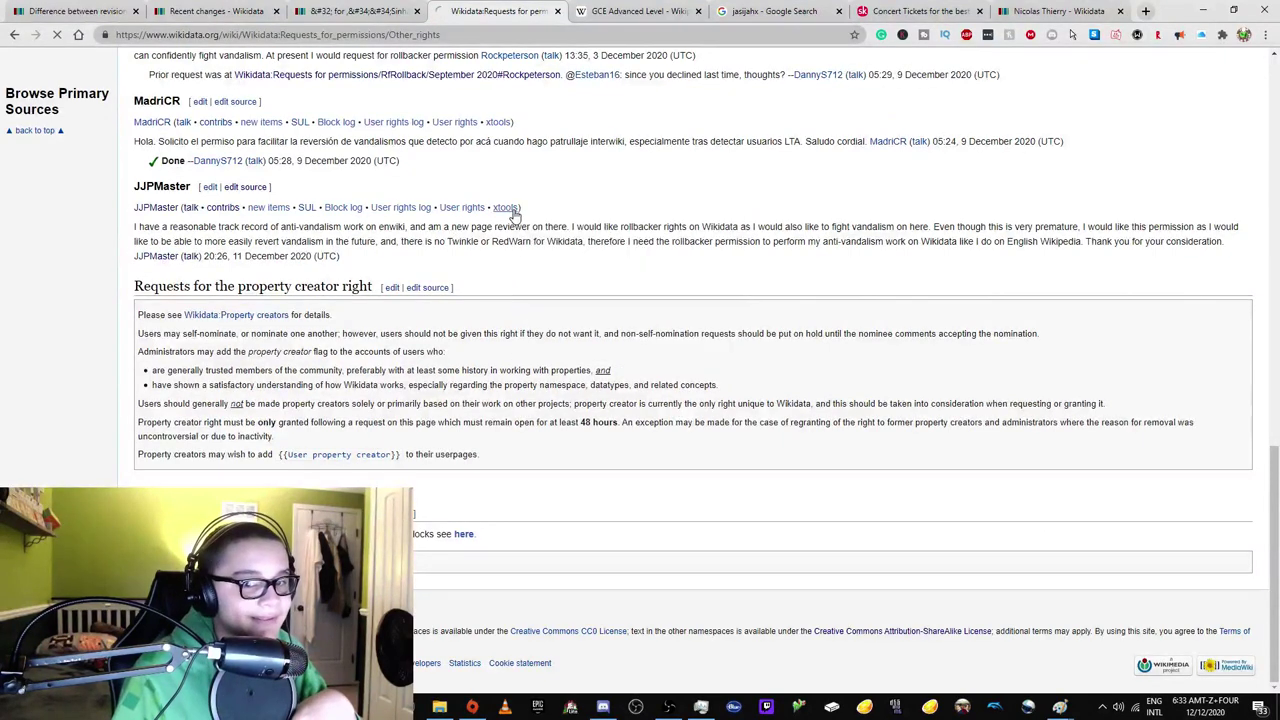